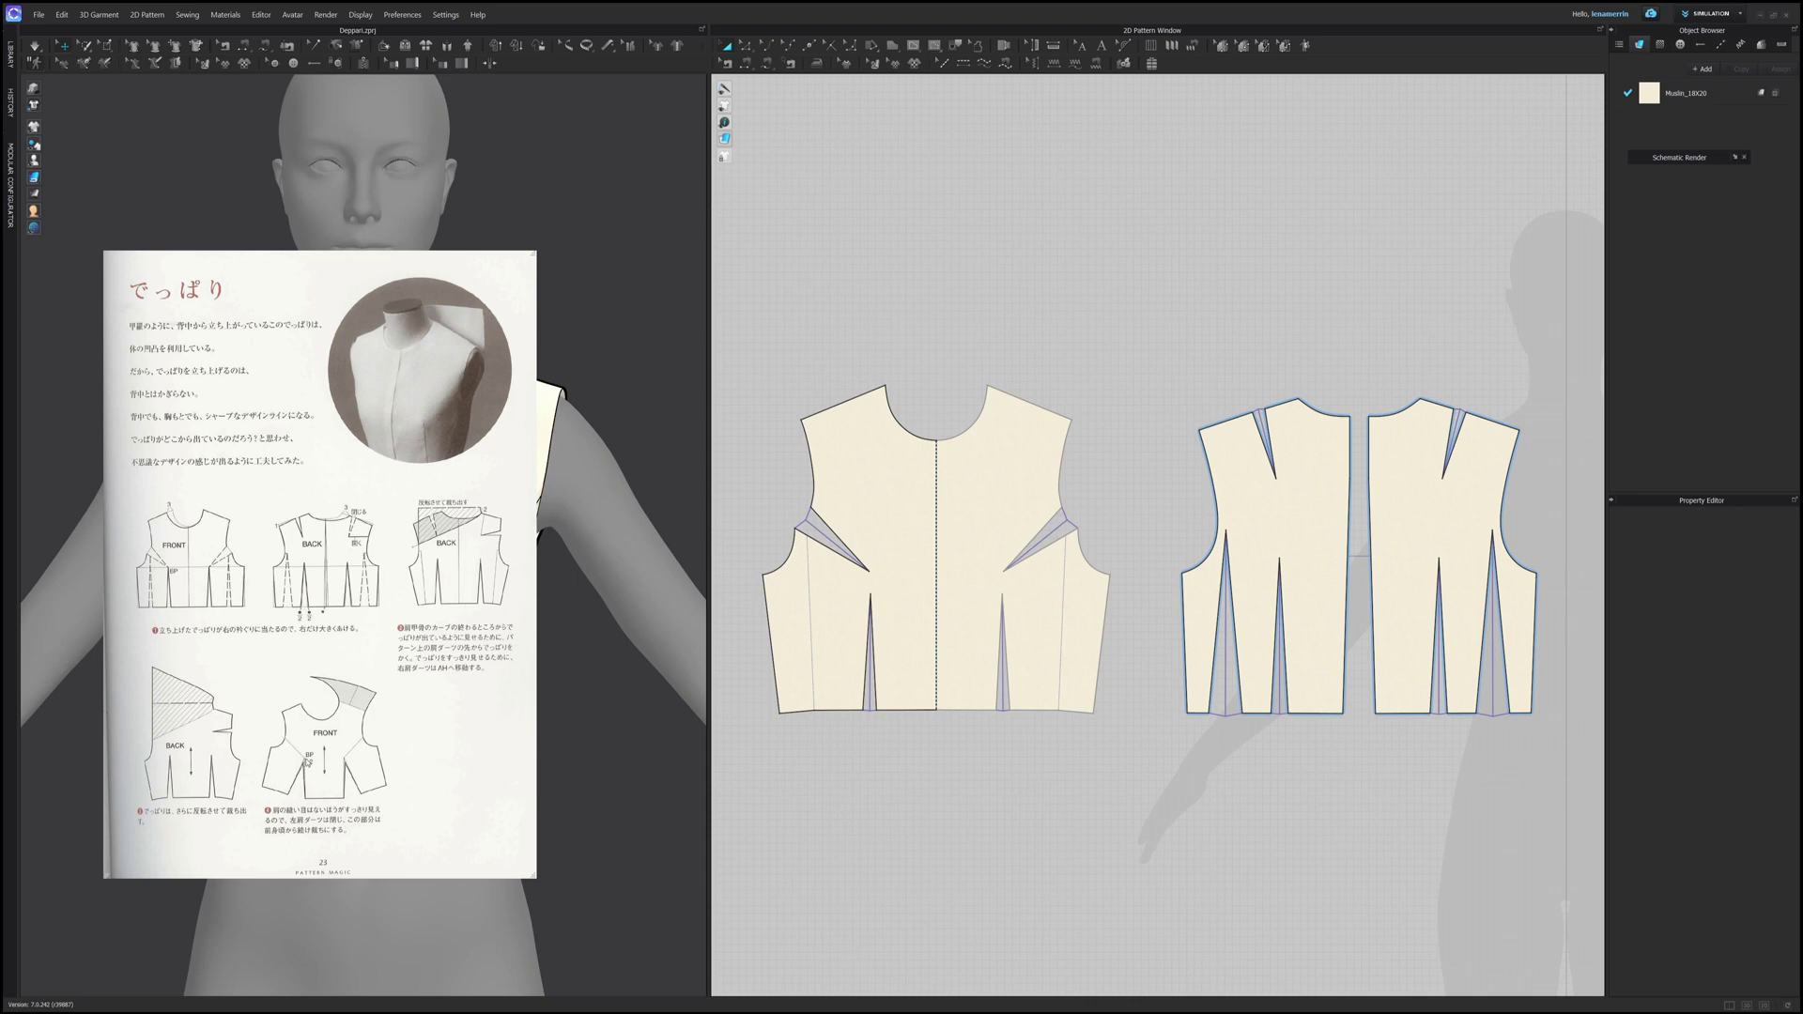
Step: Rotate the front bodice's armhole dart closed with Rotate Dart, transferring its fullness into the waist dart
scroll(789, 595, "up", 3)
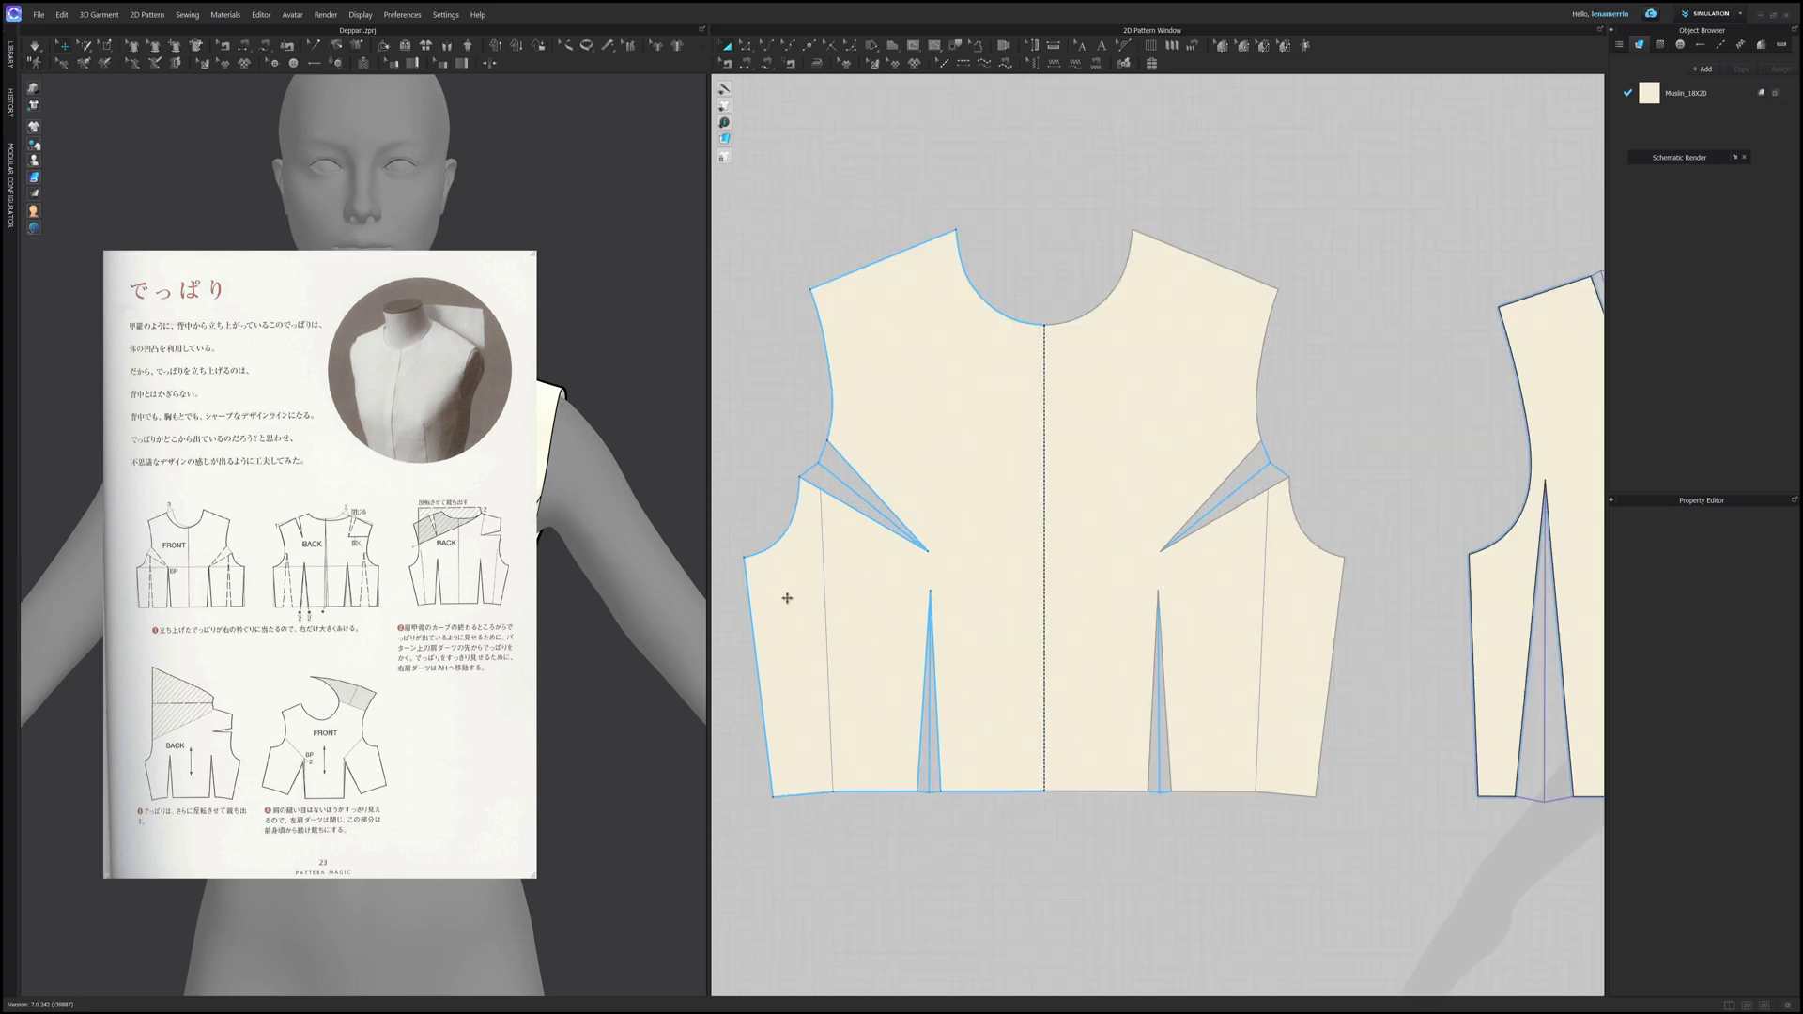
left_click(871, 520)
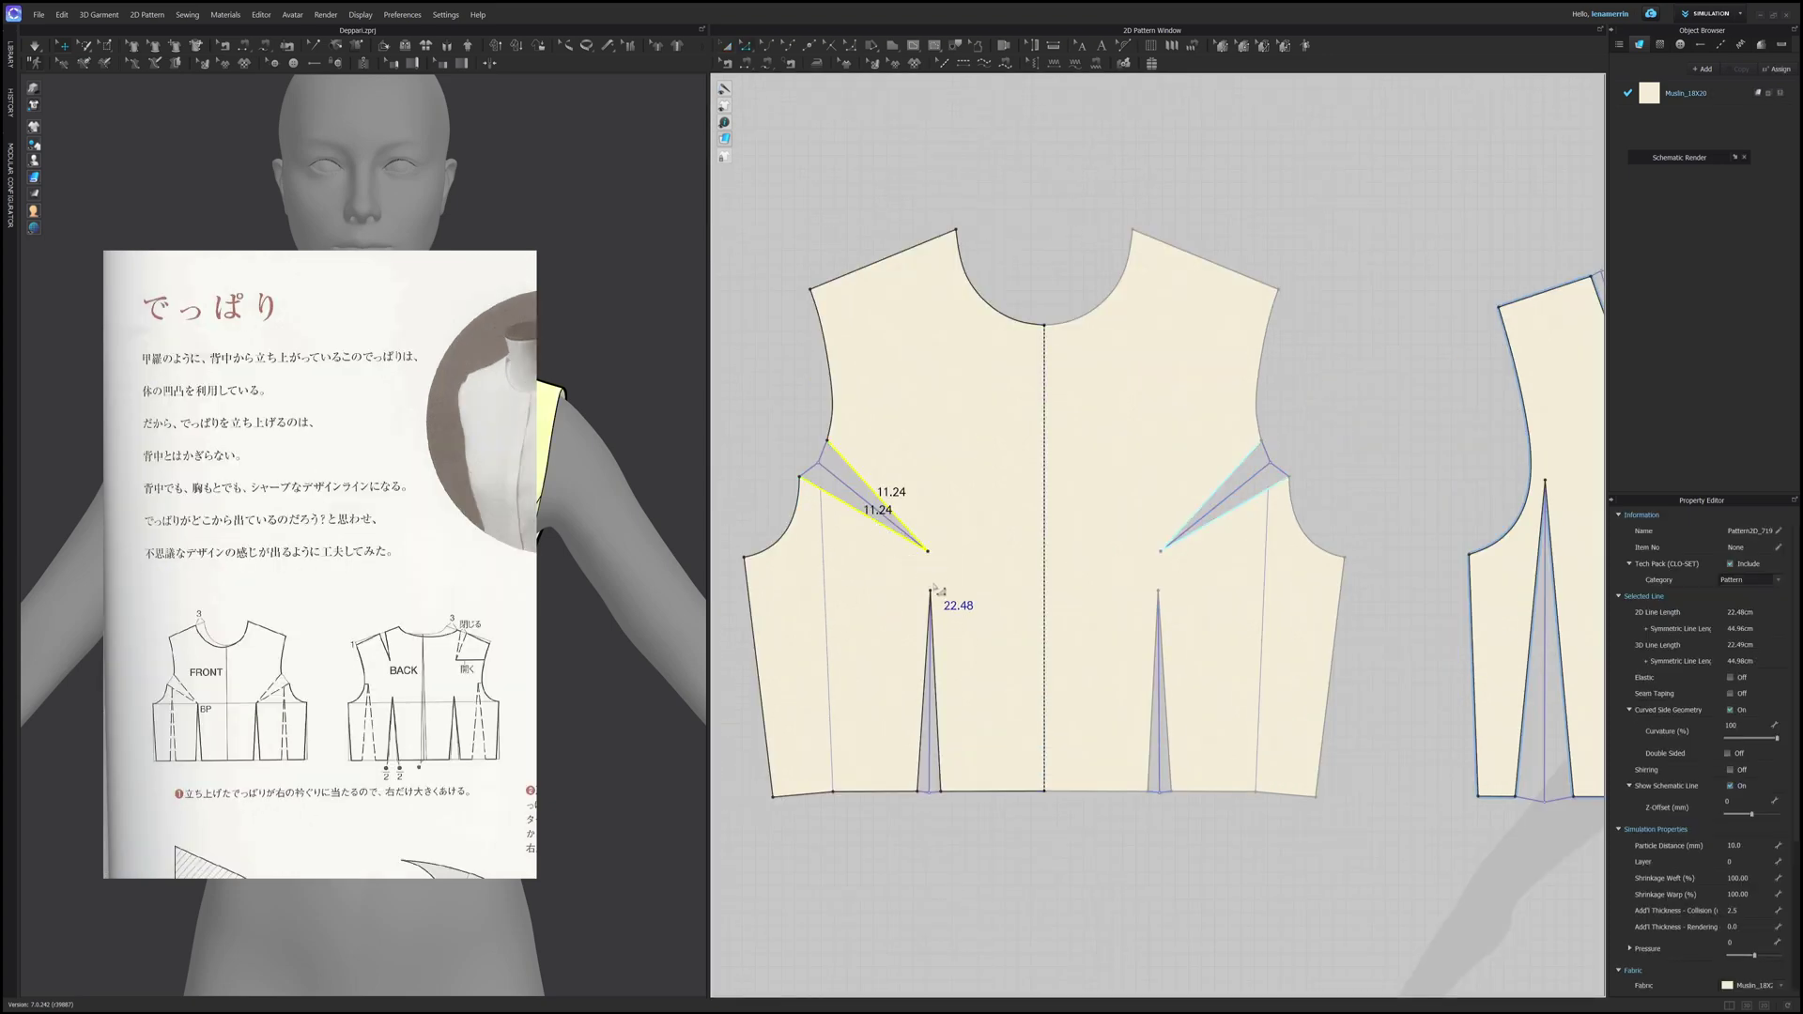
right_click(903, 535)
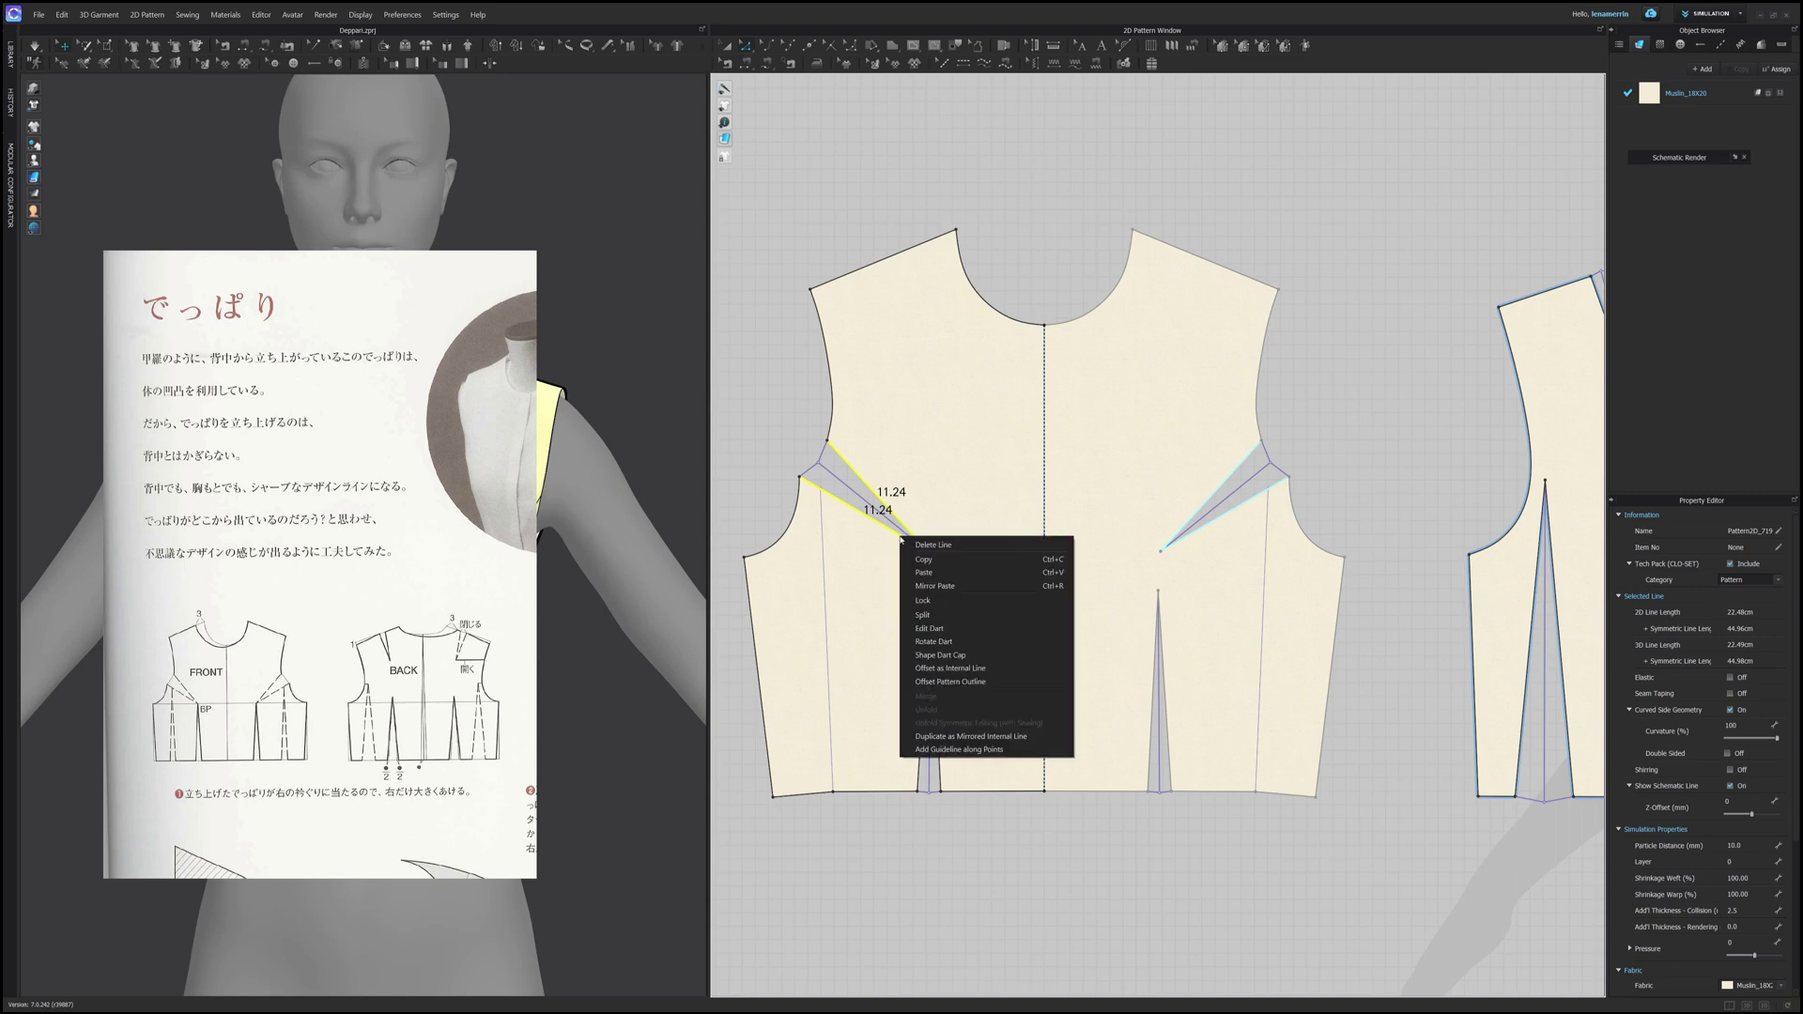
left_click(941, 646)
left_click(931, 592)
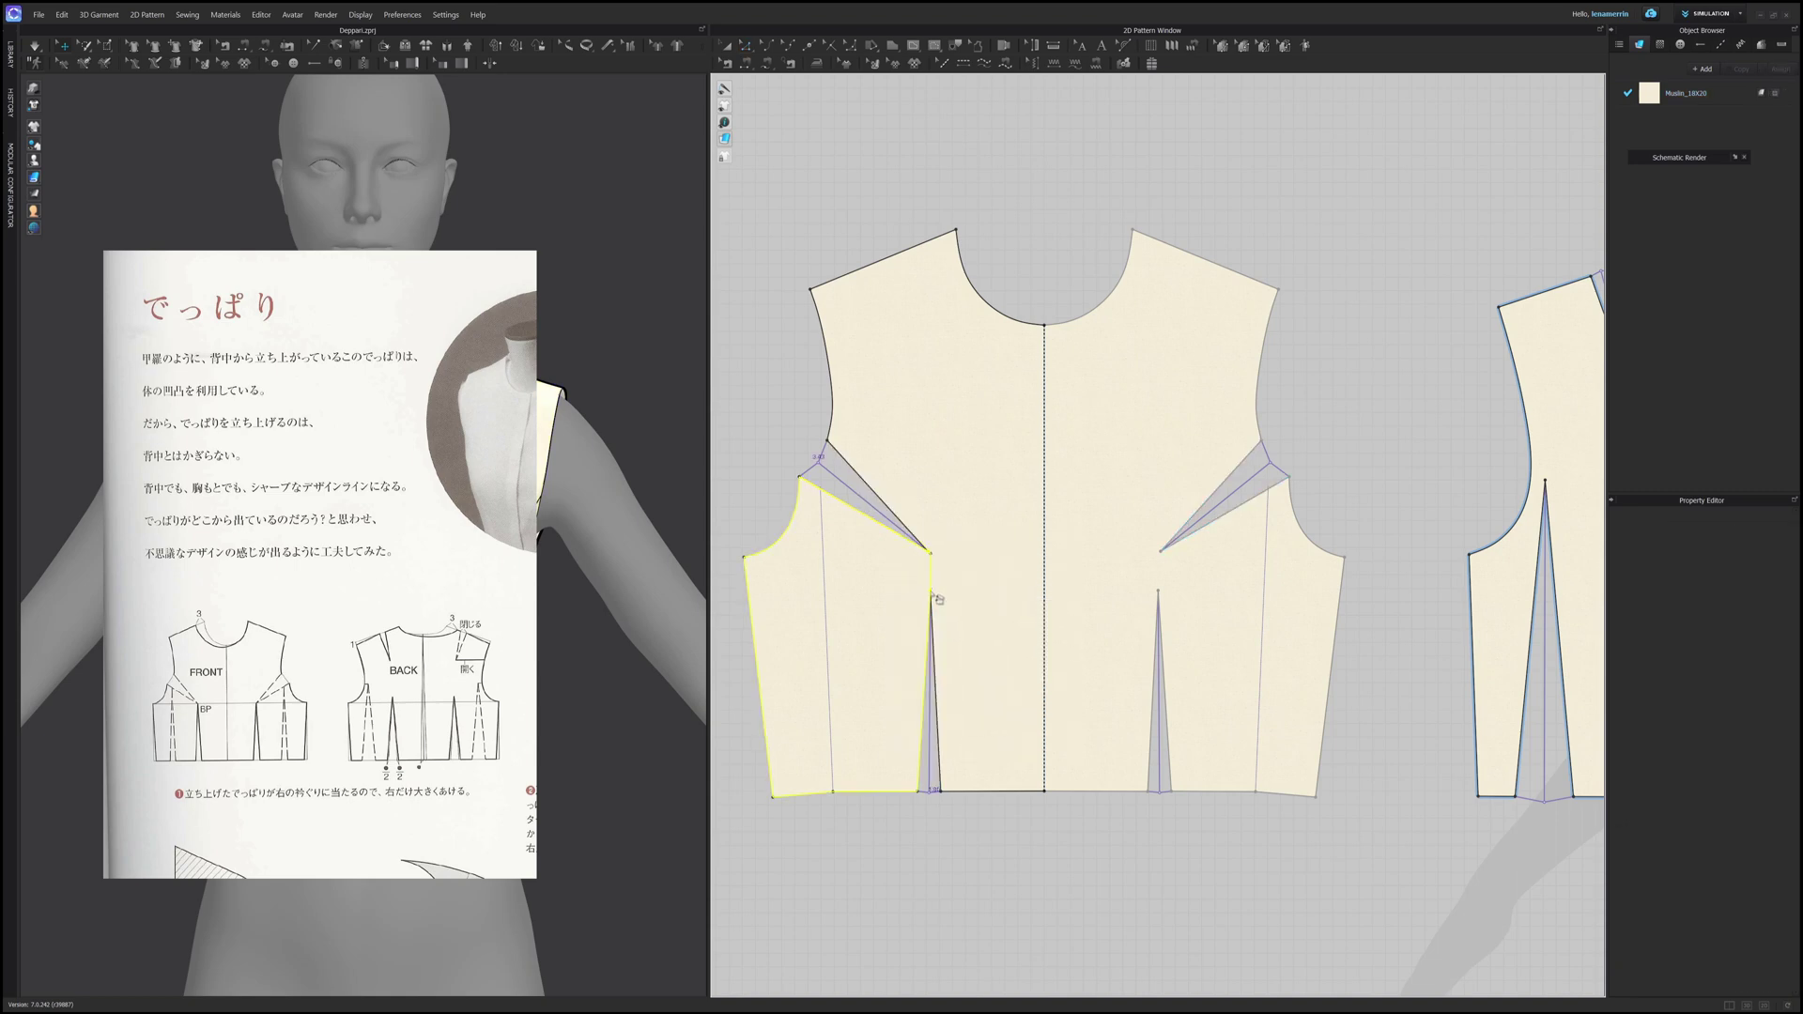
left_click(864, 588)
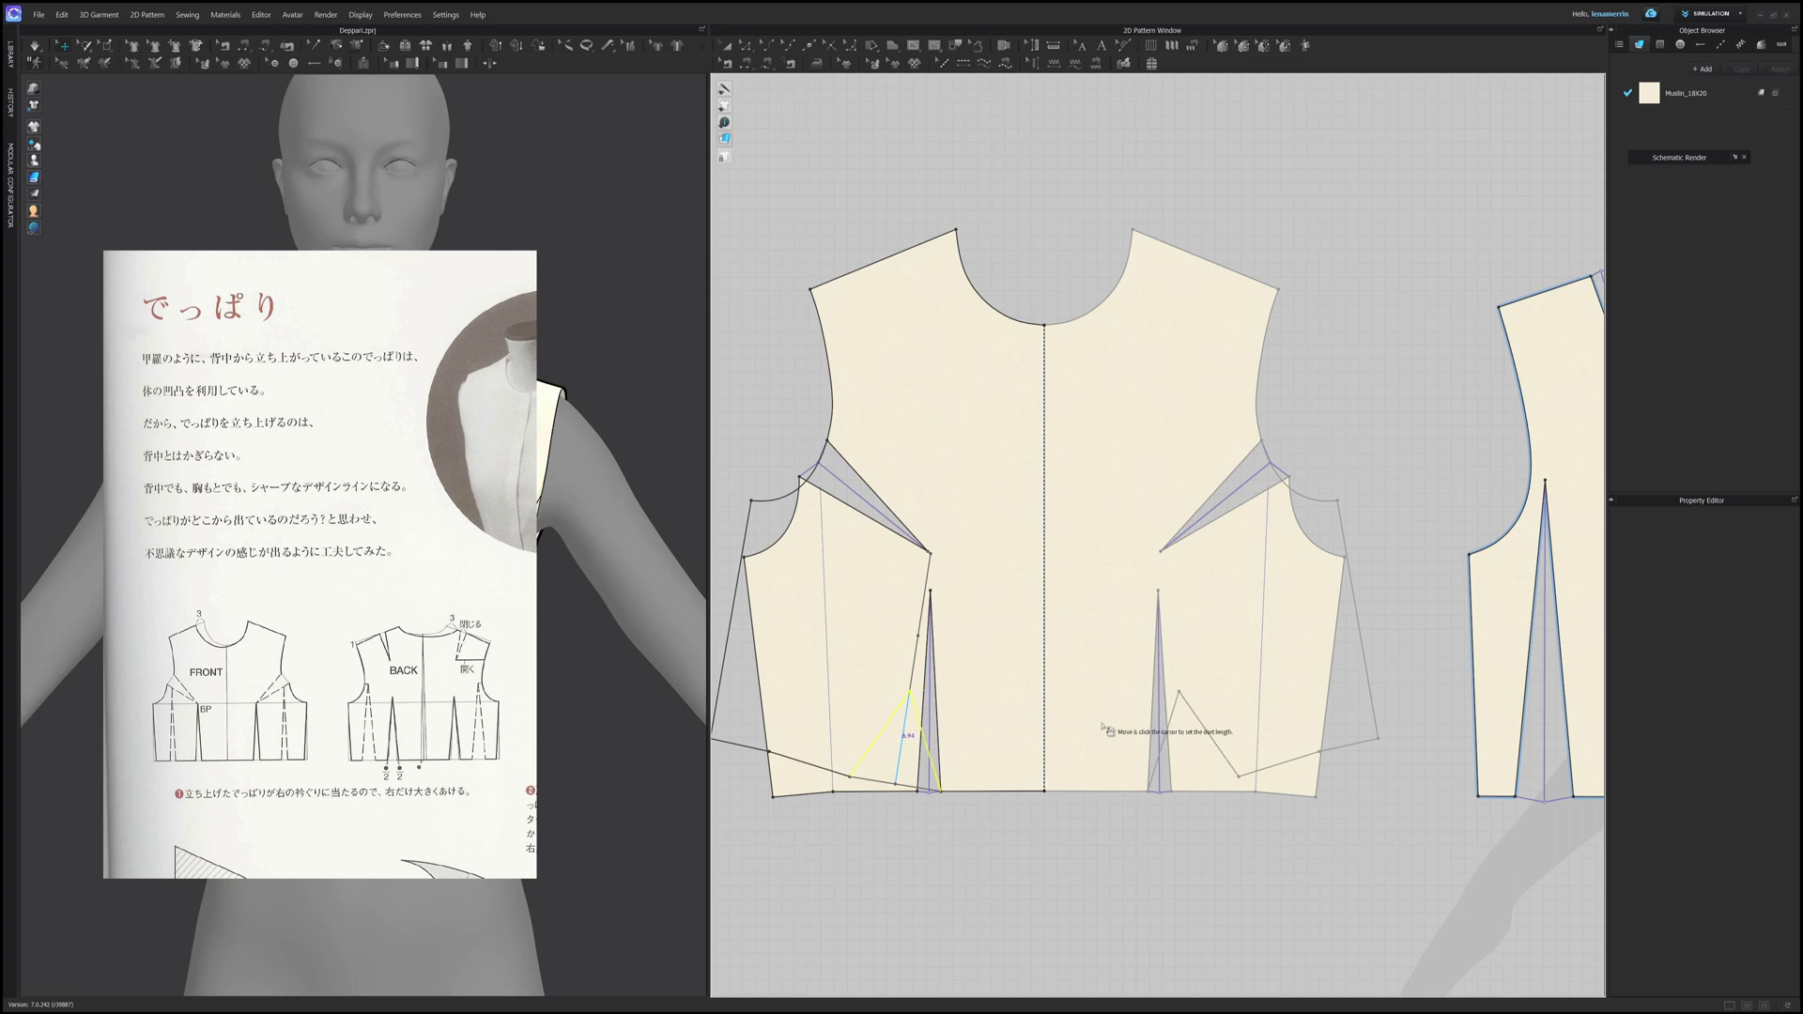
left_click(933, 556)
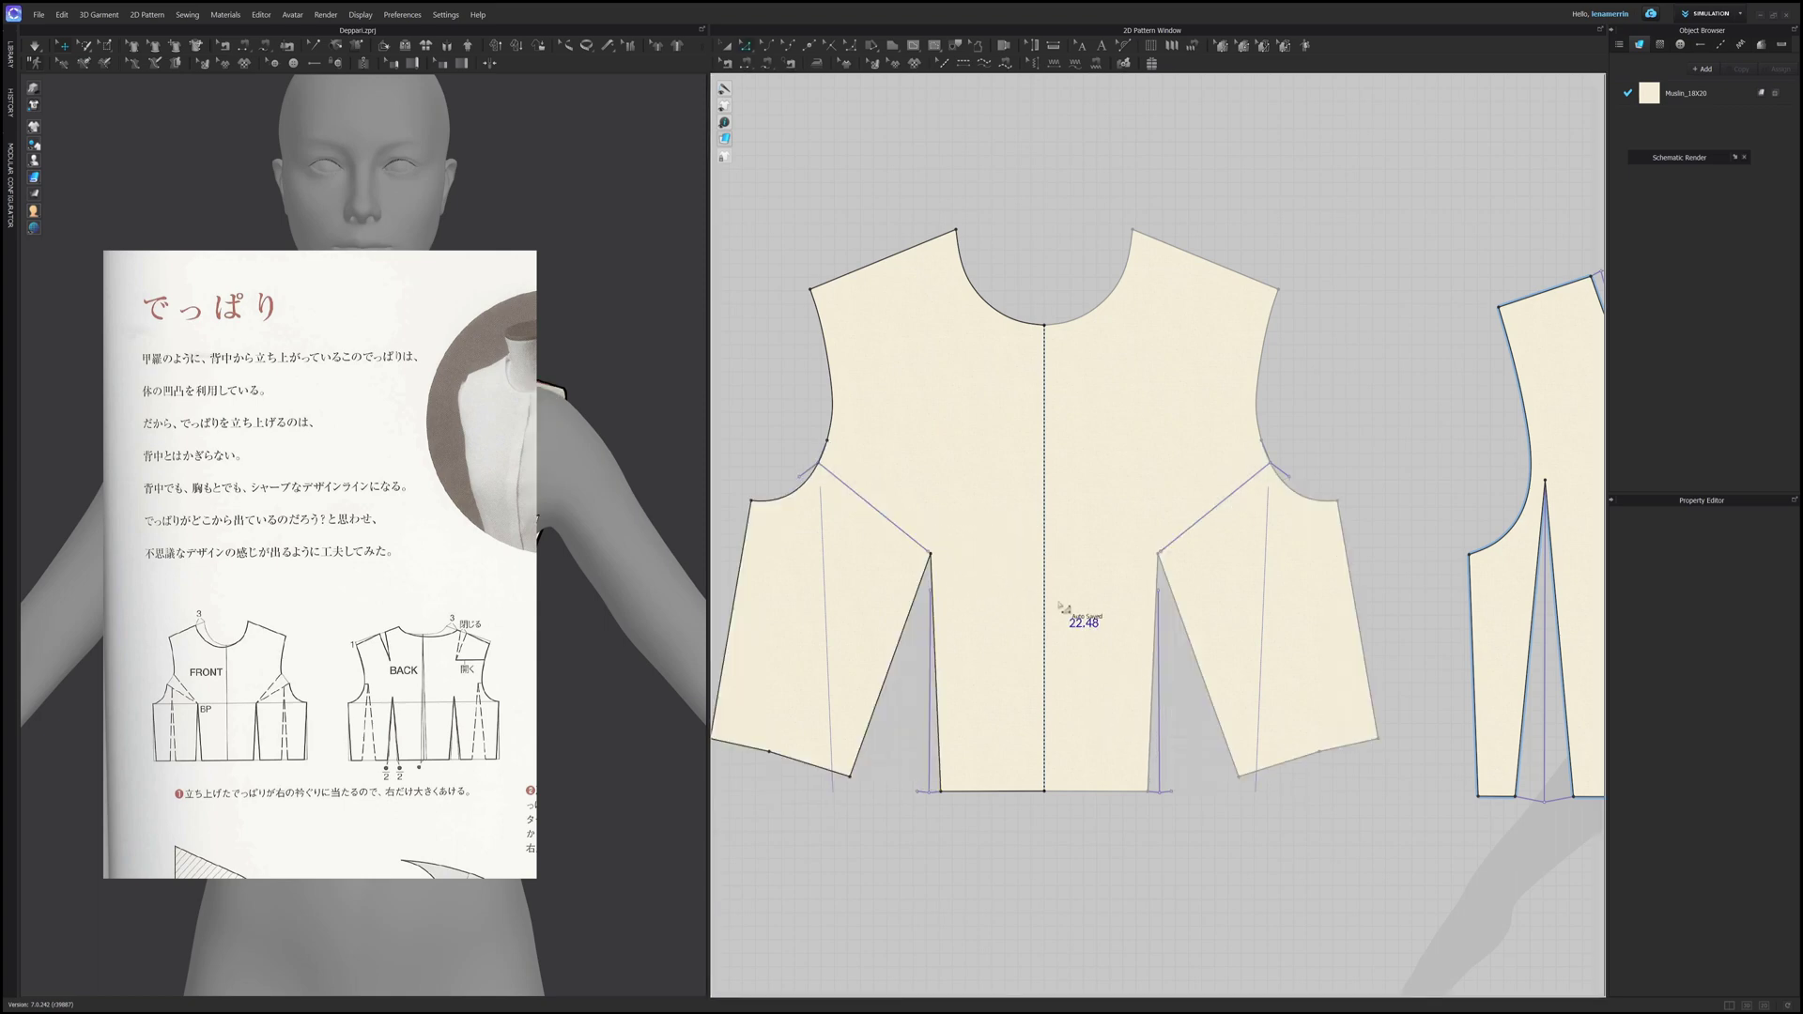
Step: Edit the enlarged front waist dart, setting its length to 15.25 cm and keeping Shape Dart Cap enabled
right_click(933, 578)
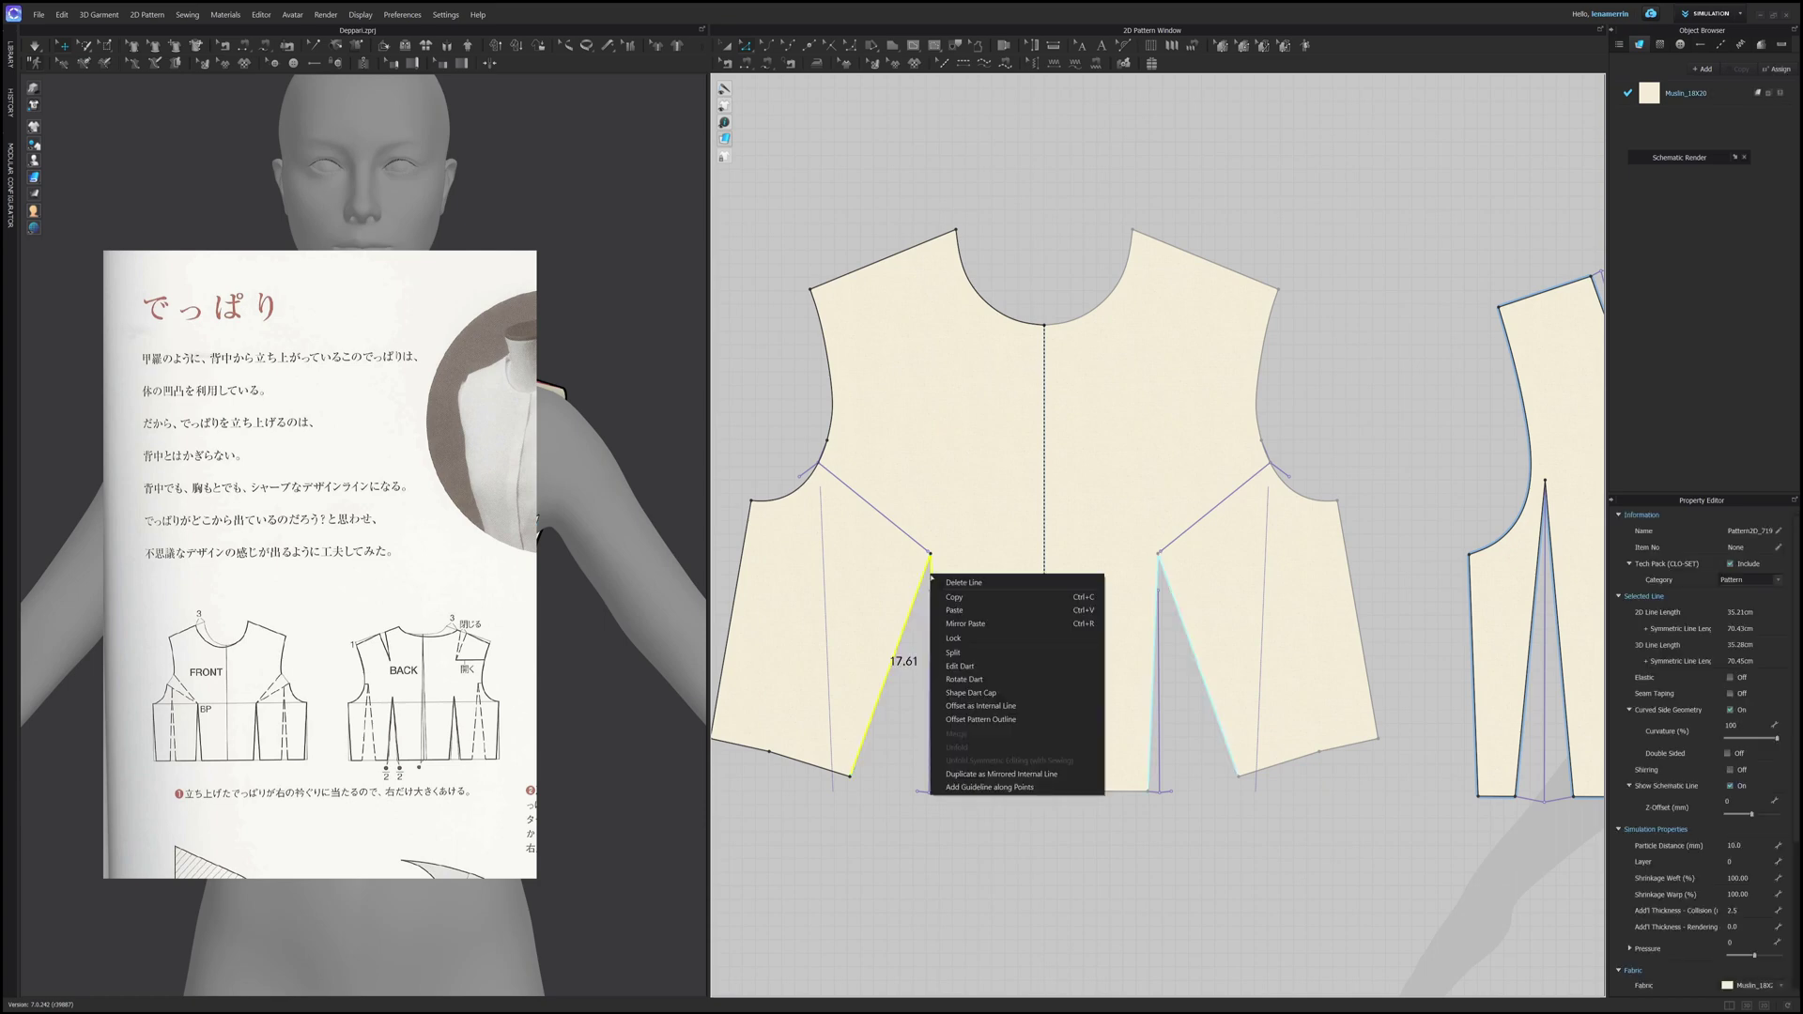
left_click(985, 666)
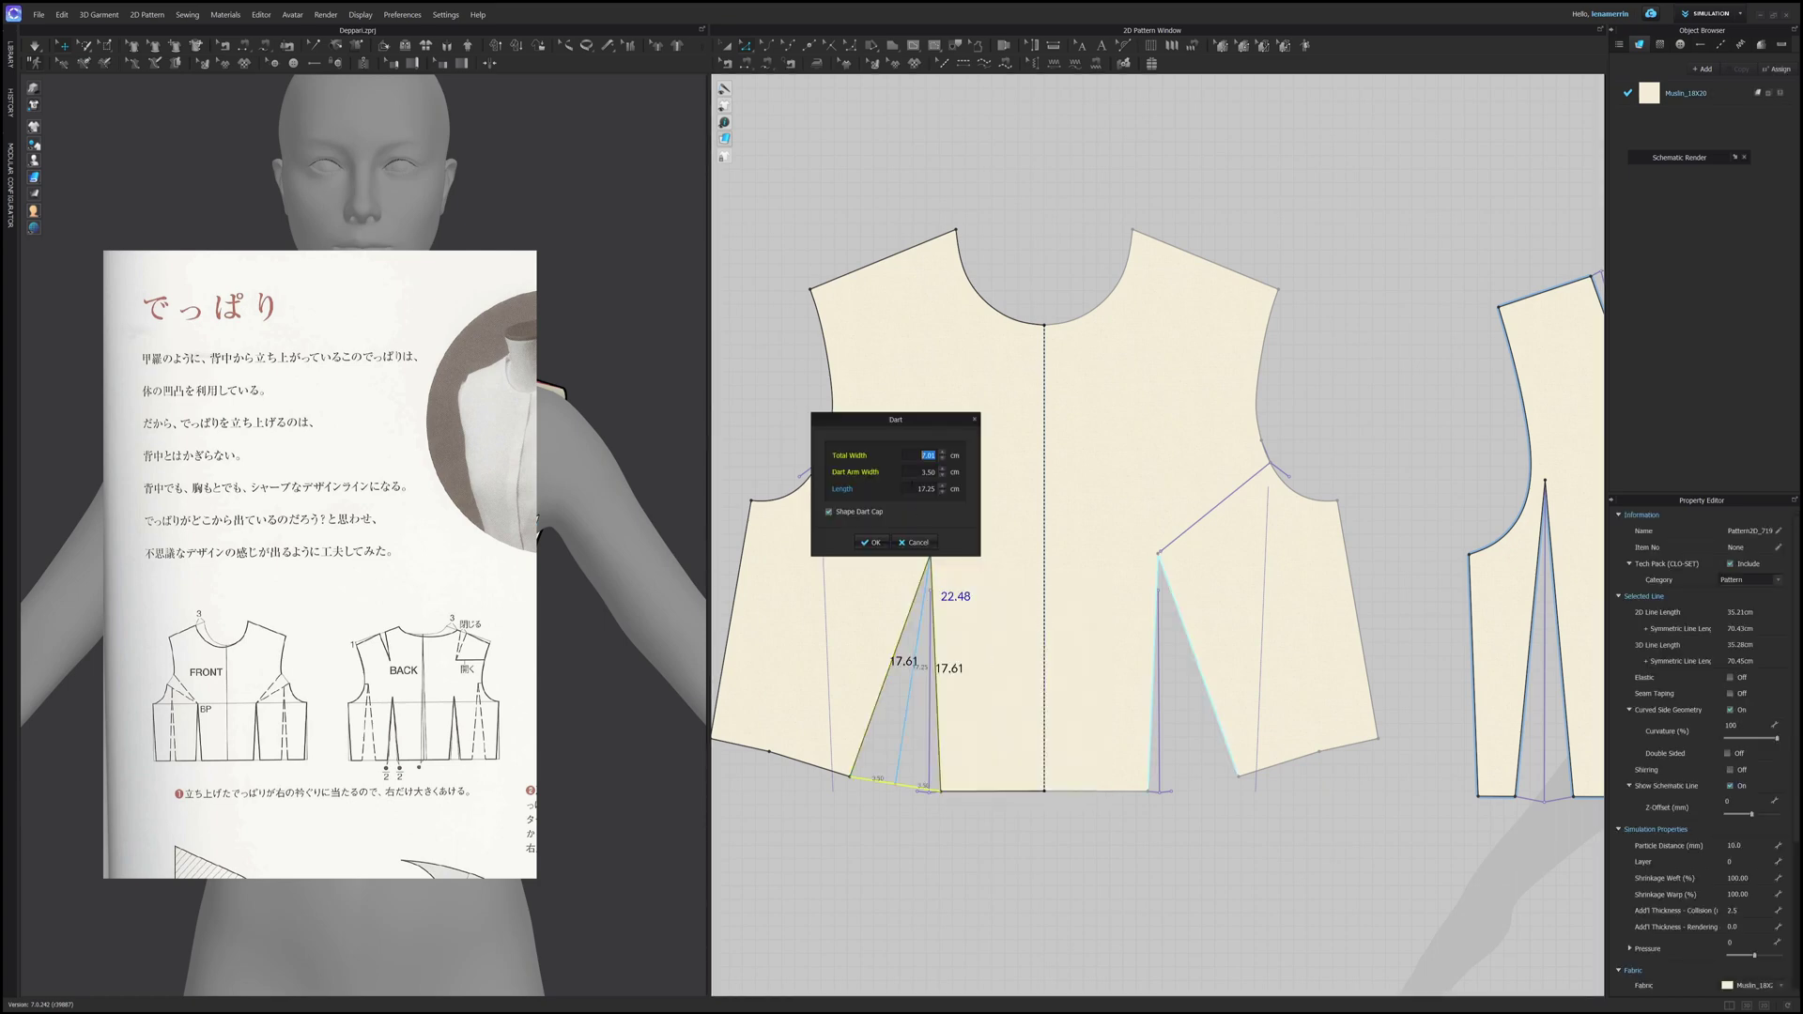
double_click(915, 487)
key("BackSpace")
type("5")
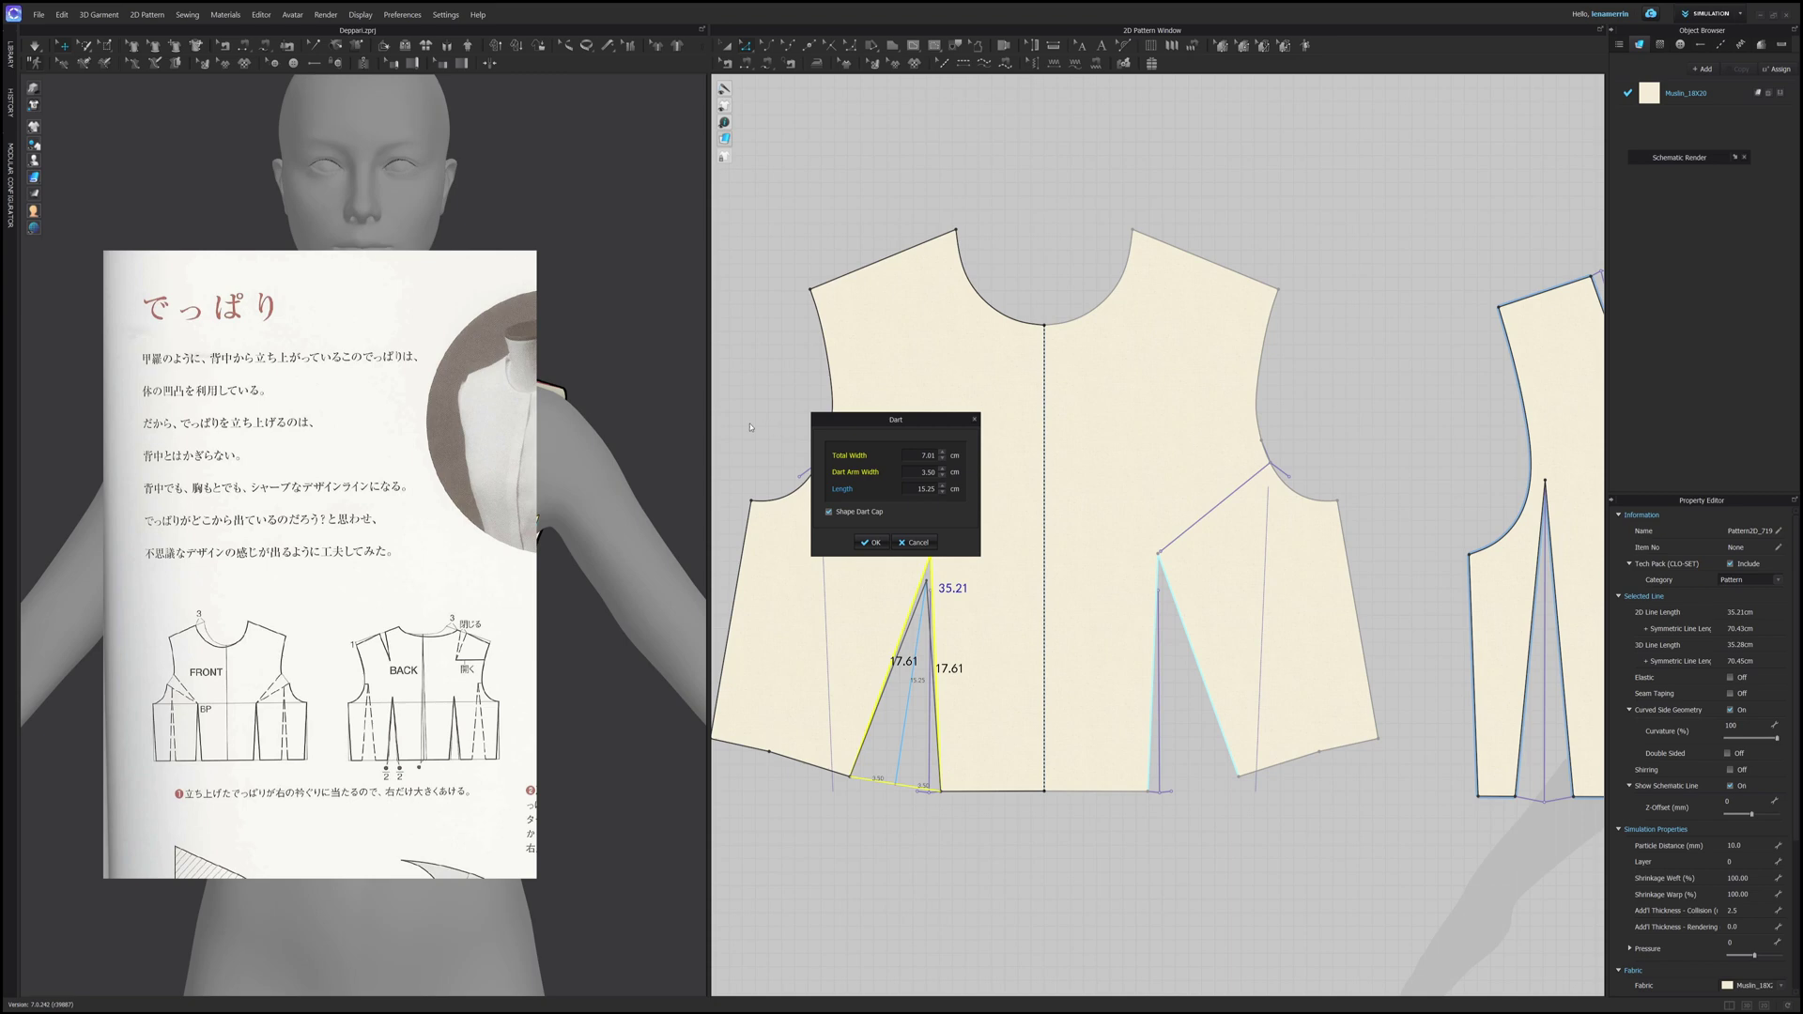
left_click(870, 543)
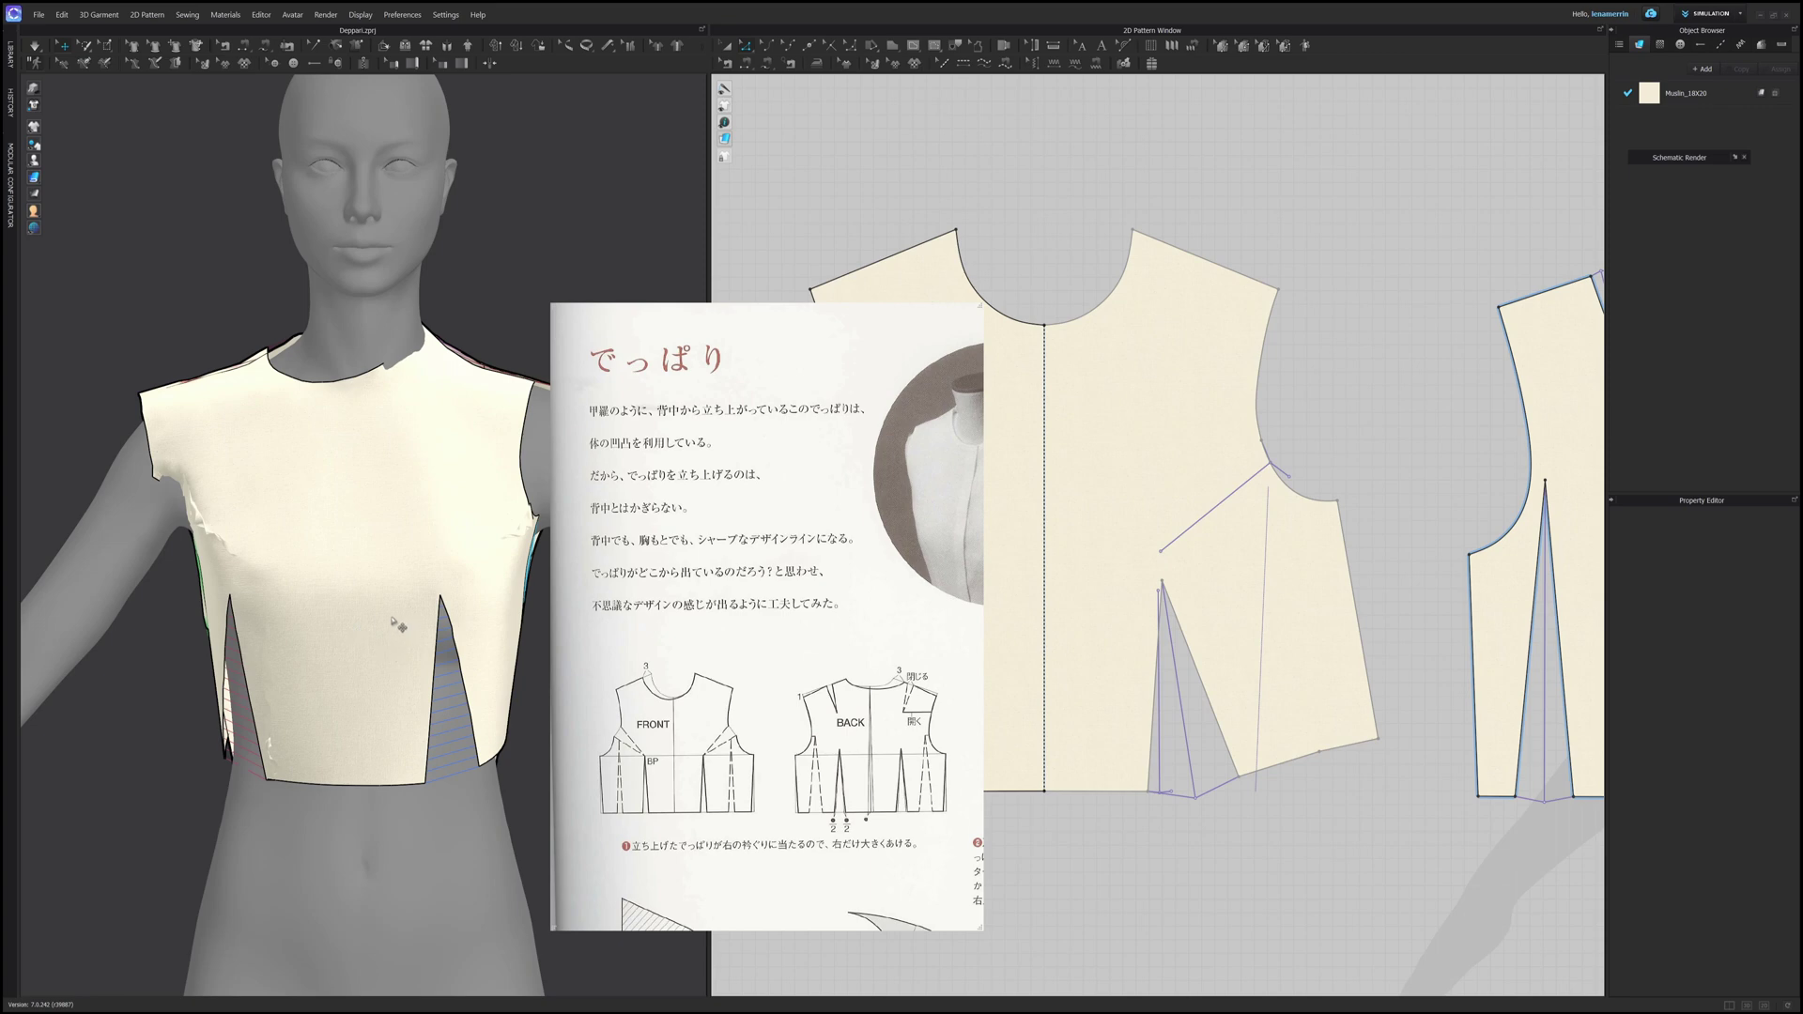
Step: Simulate the bodice on the avatar so the modified front piece drapes
left_click(392, 606)
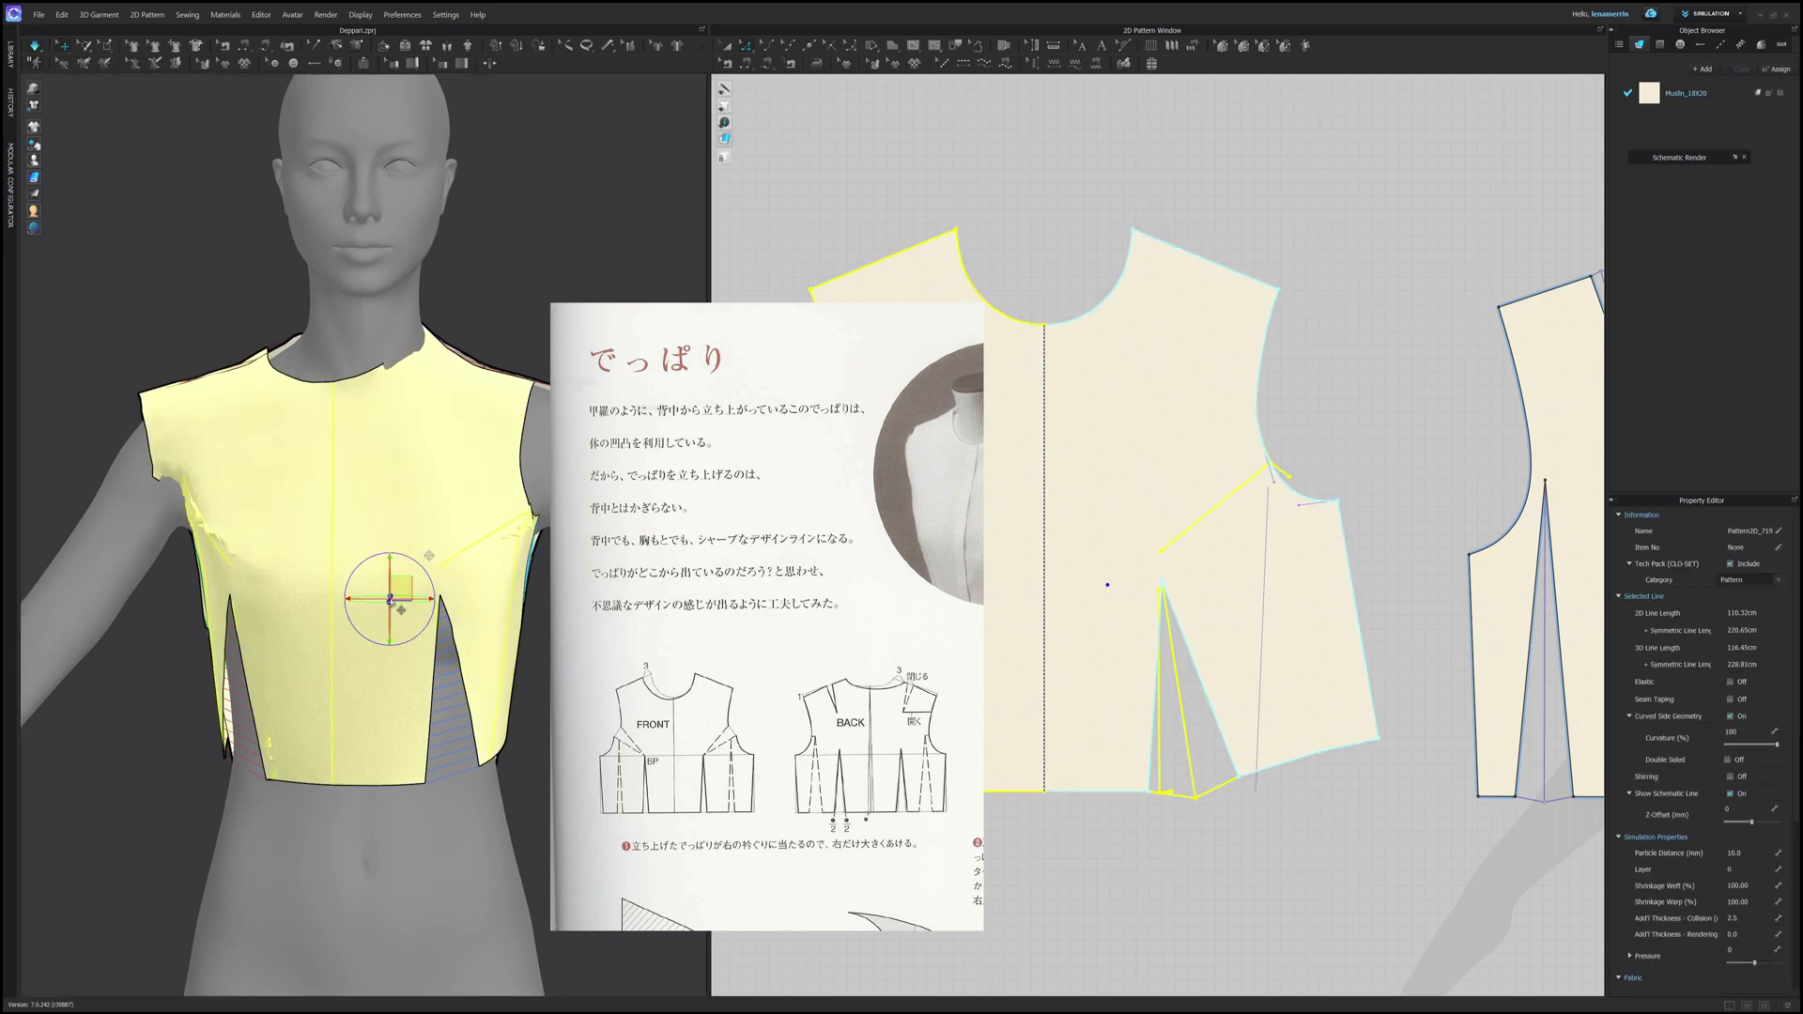
key("space")
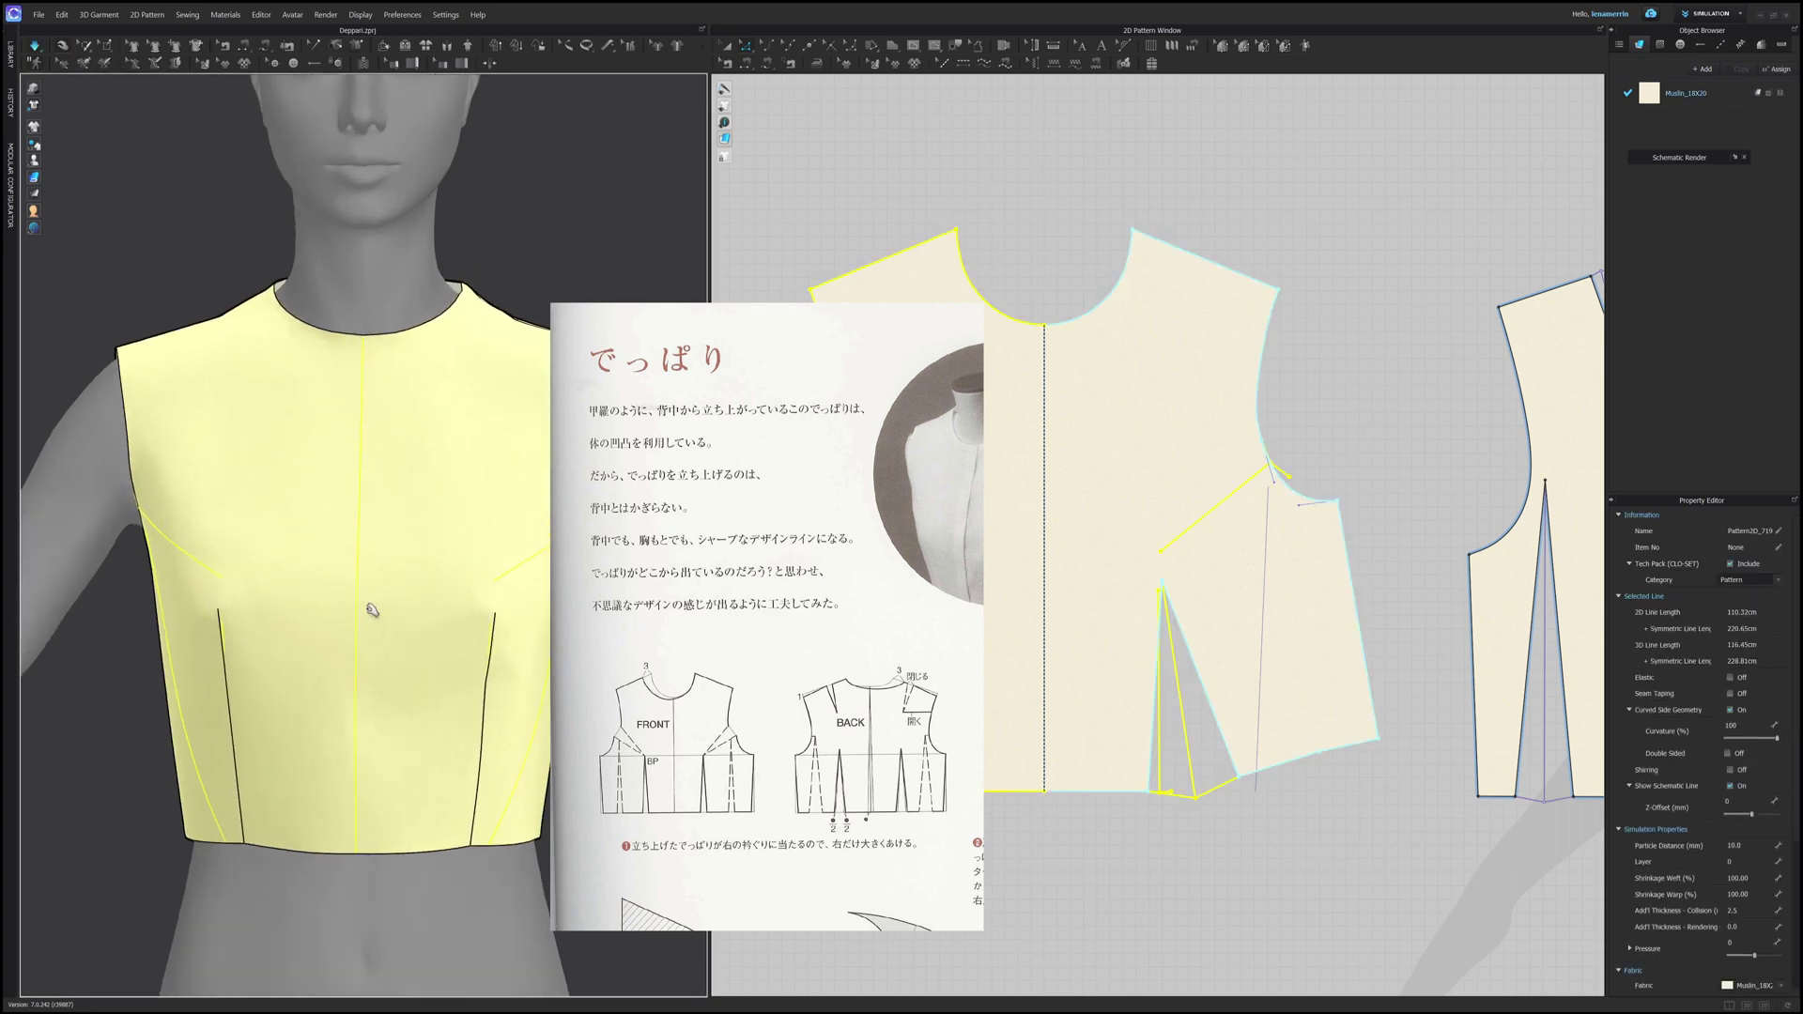
scroll(375, 624, "down", 3)
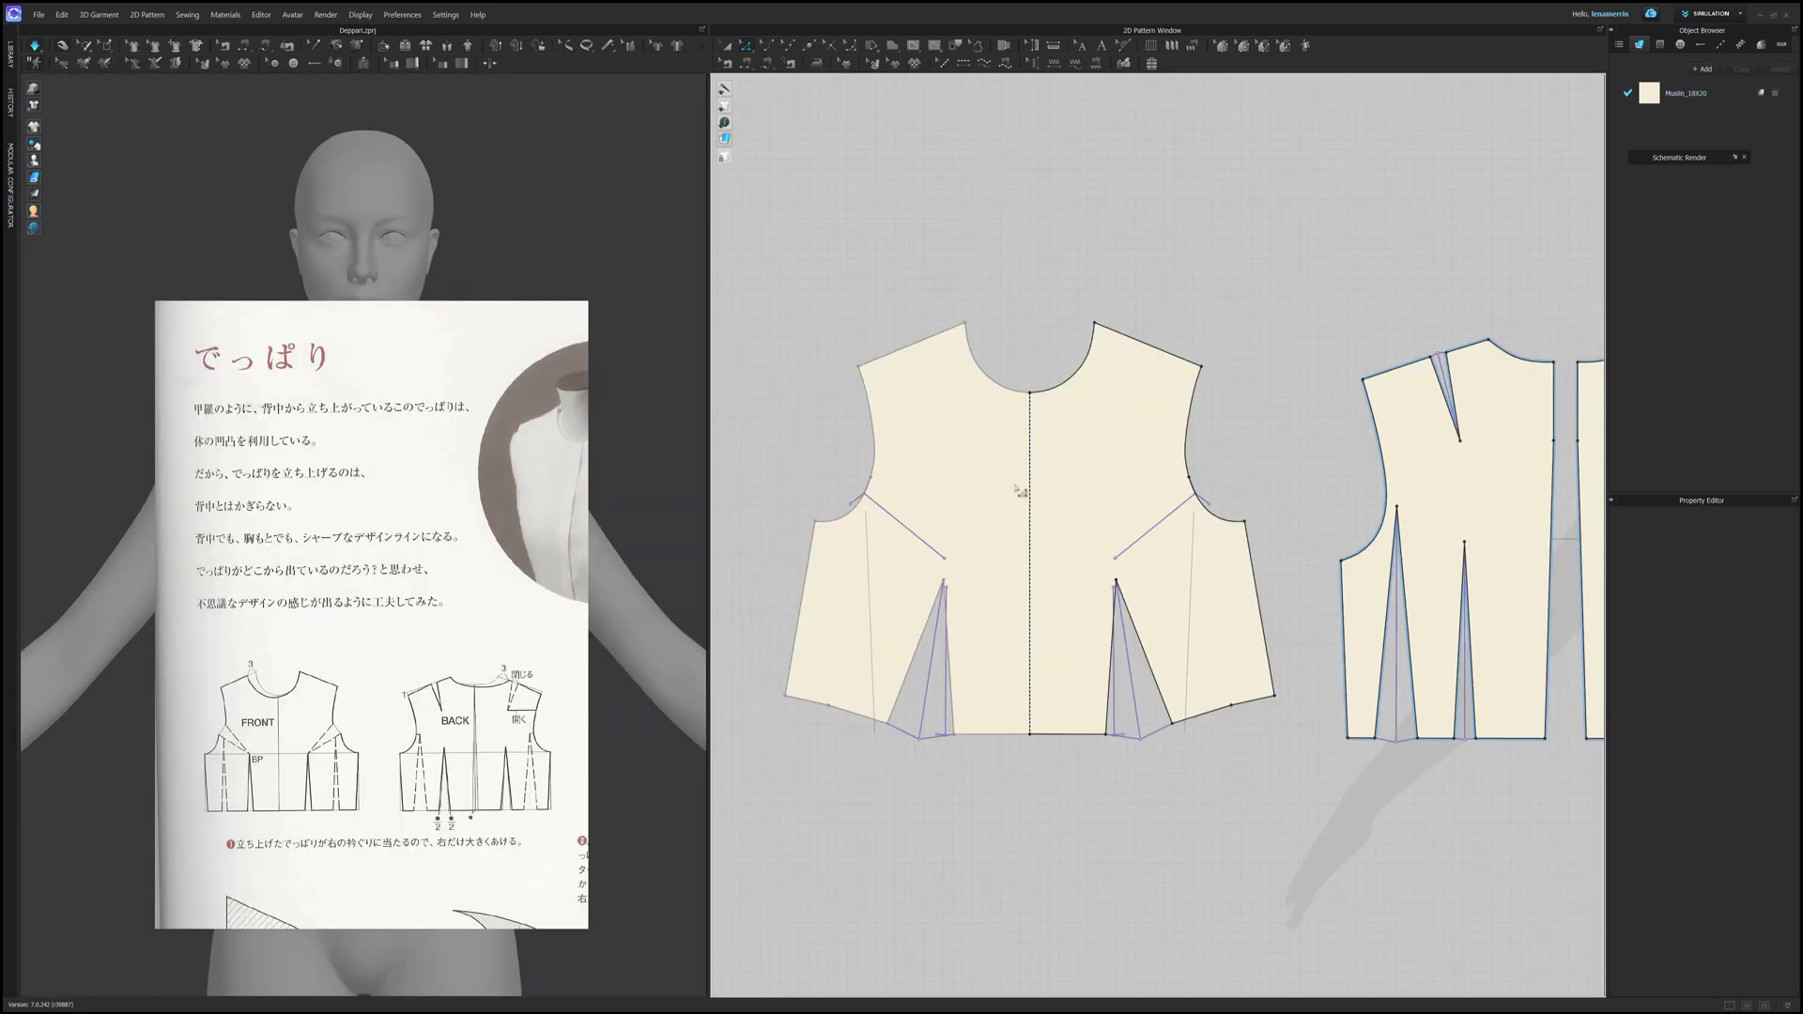
Step: Remove the linked editing between the two halves of the front bodice piece
left_click(1016, 486)
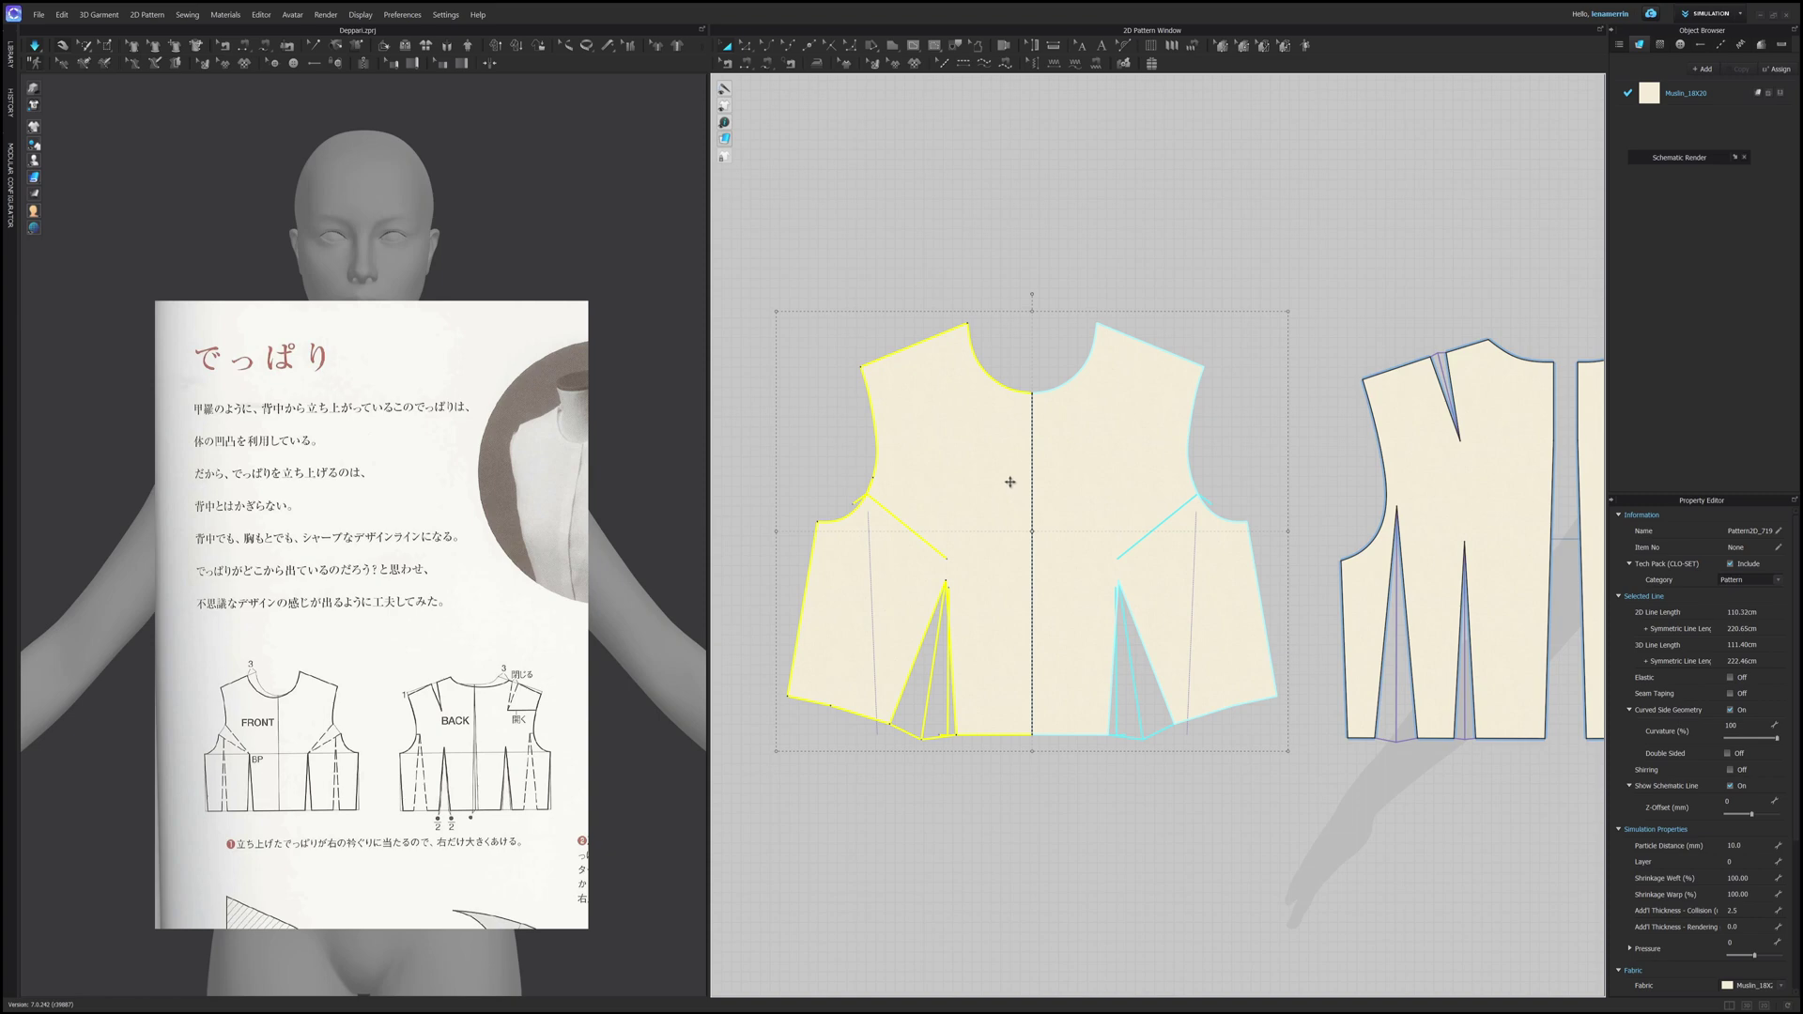
right_click(1009, 482)
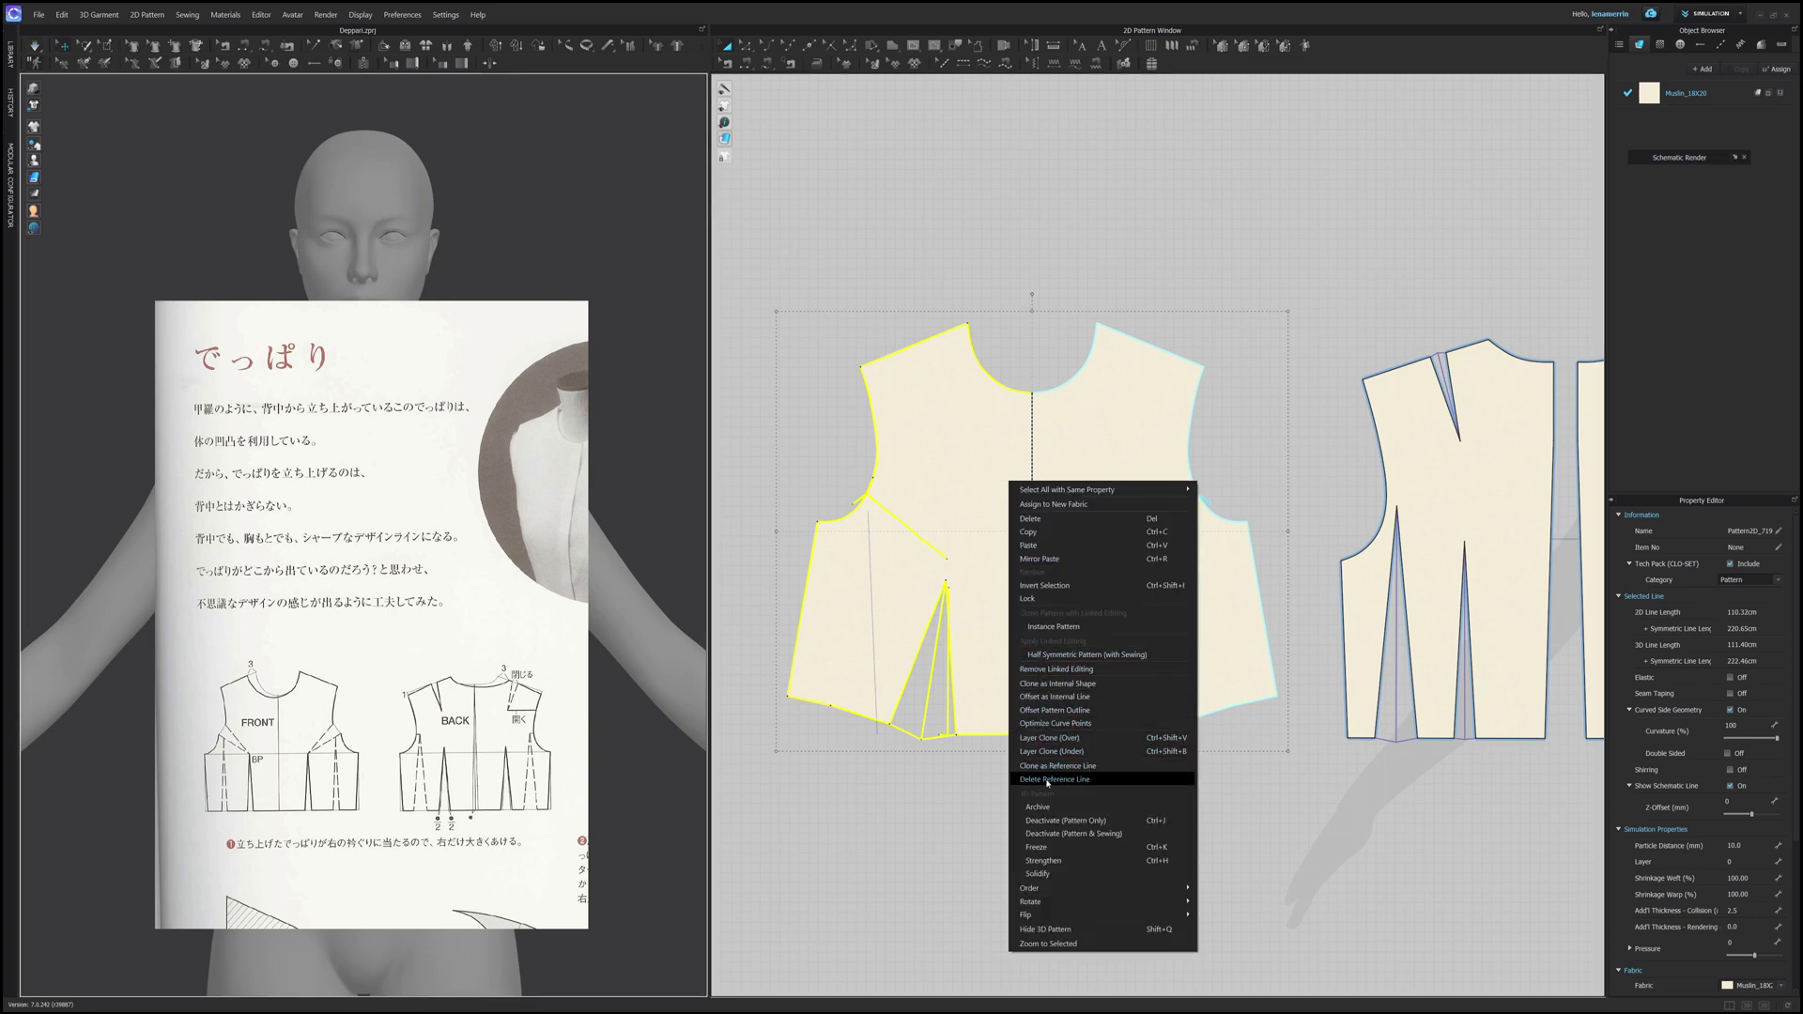
left_click(1052, 669)
left_click(958, 297)
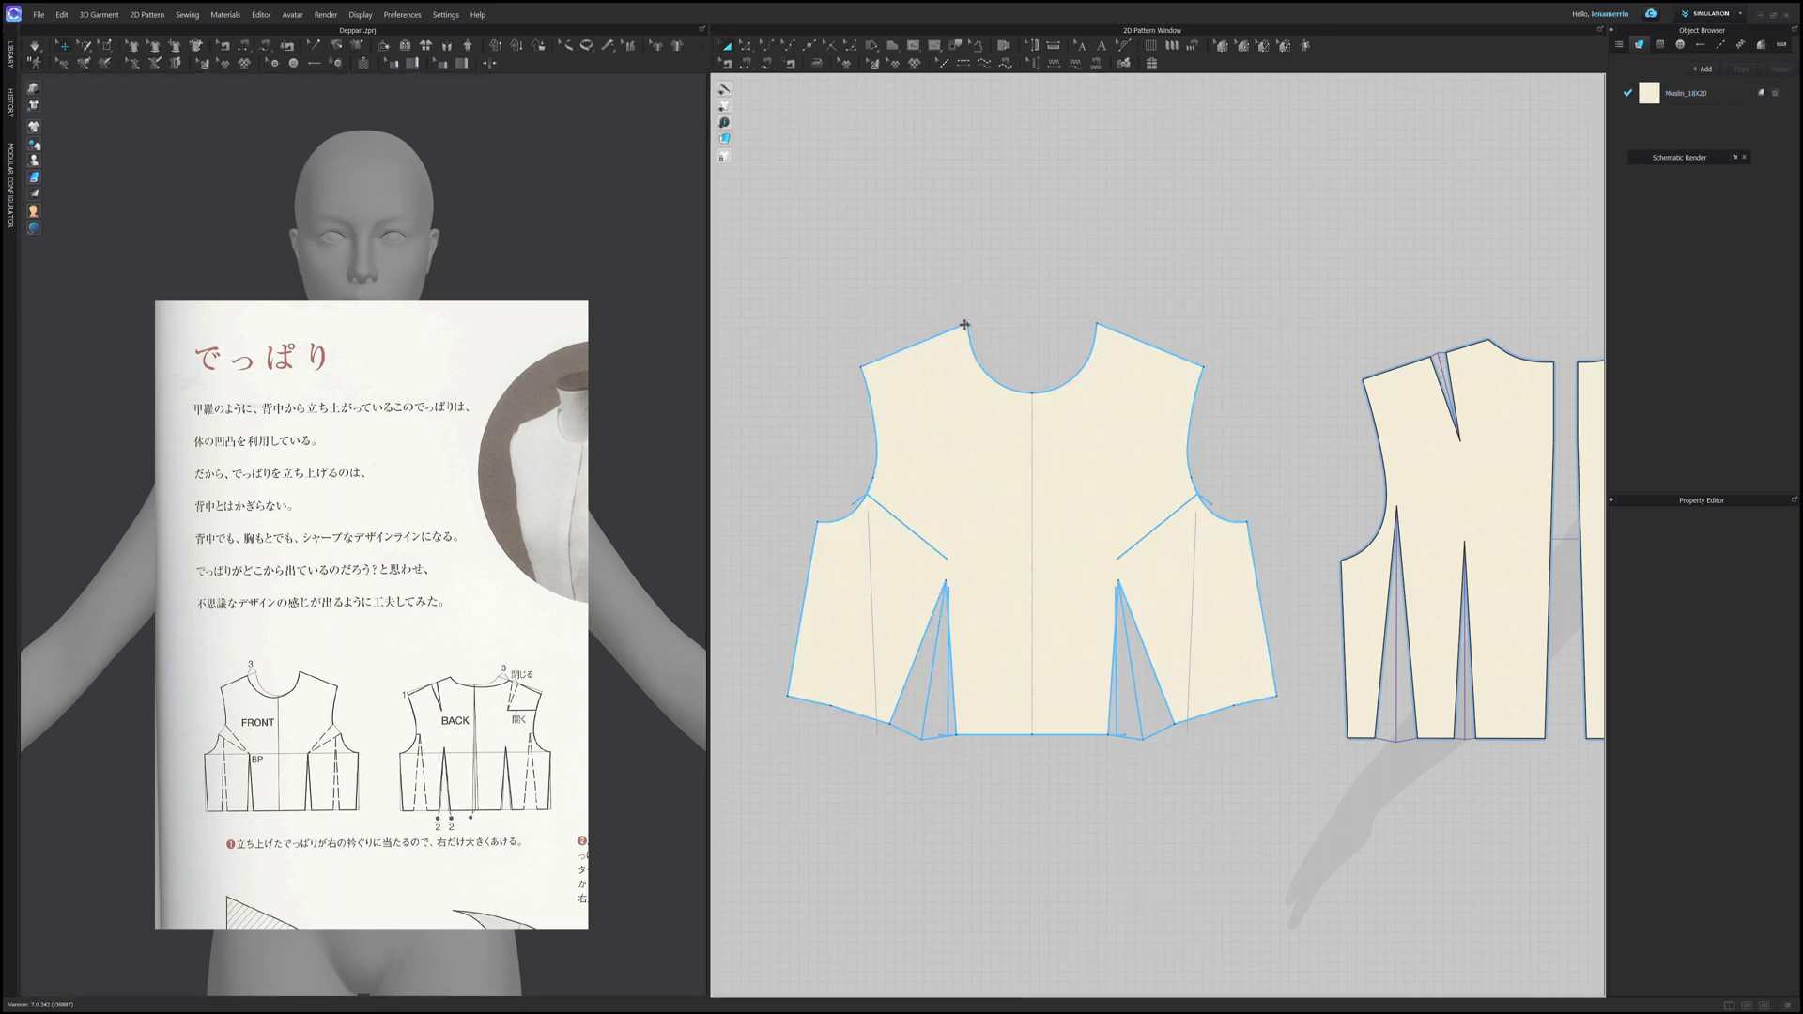
Step: Clone the front bodice piece's outline as a reference line
left_click(954, 370)
right_click(954, 370)
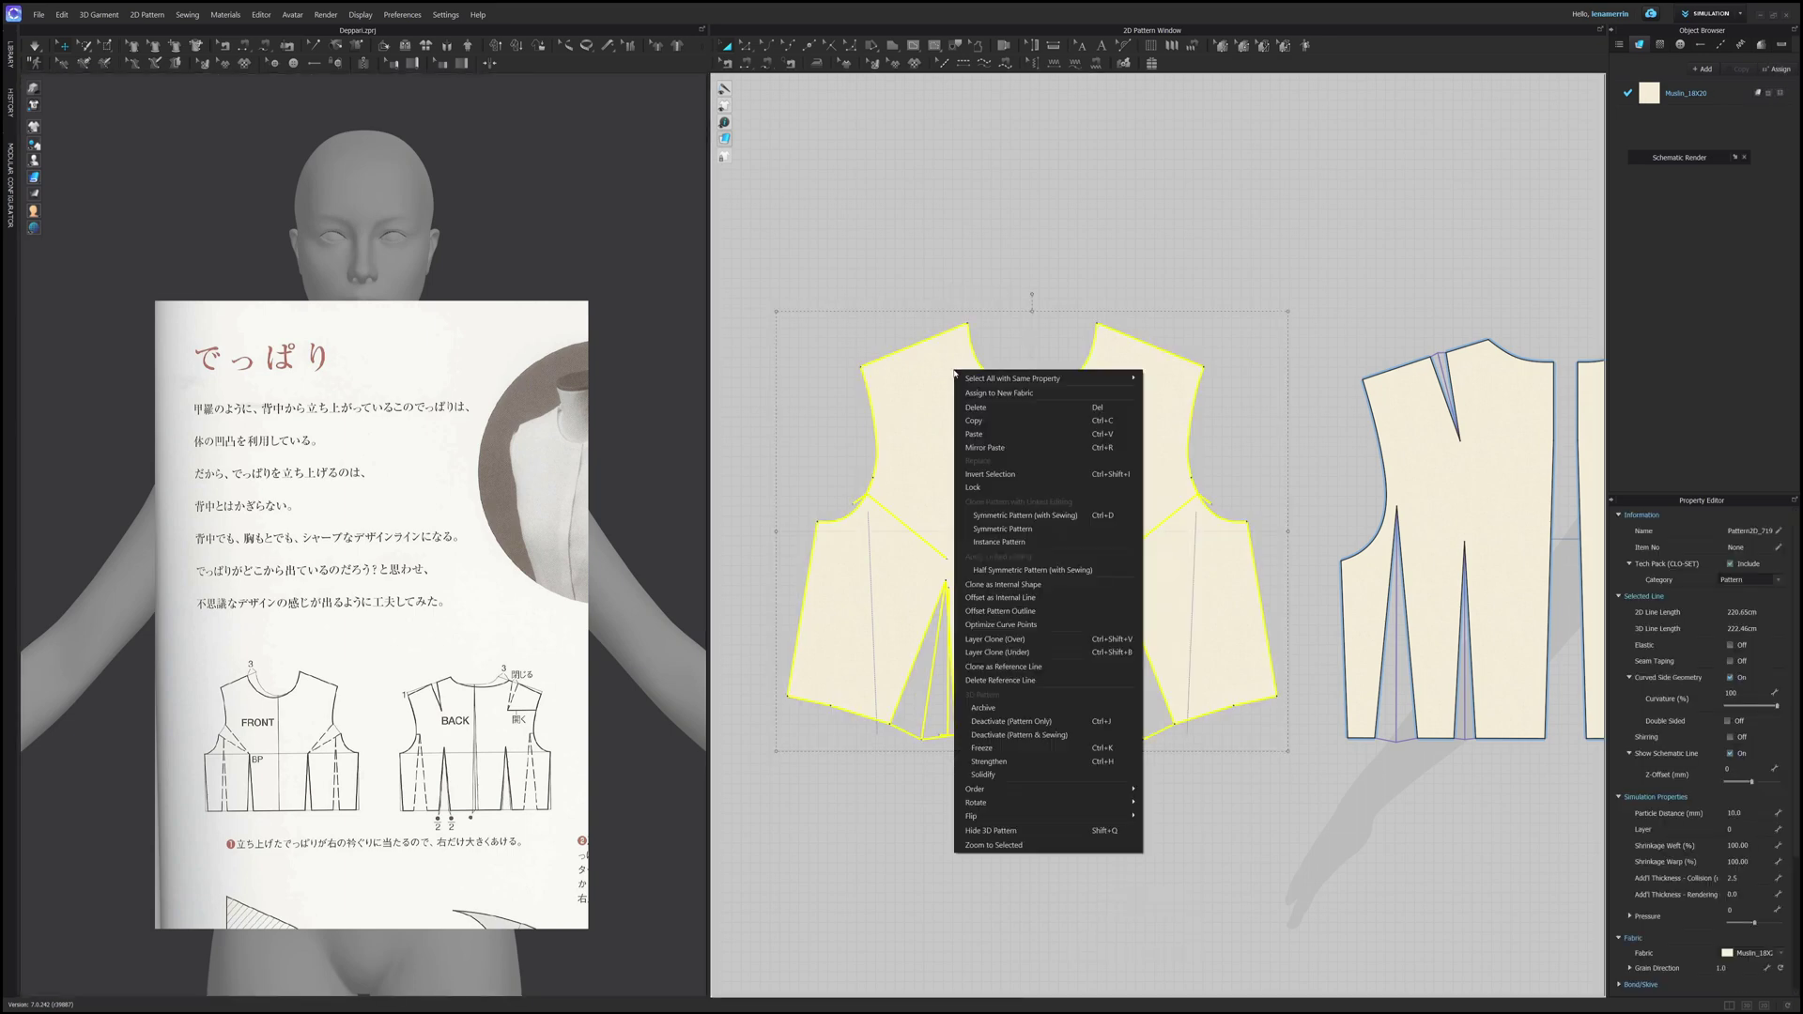
left_click(996, 663)
left_click(999, 285)
Step: Move the front bodice's left neck point 3 cm down along the shoulder line to widen the neckline on that side
key("z")
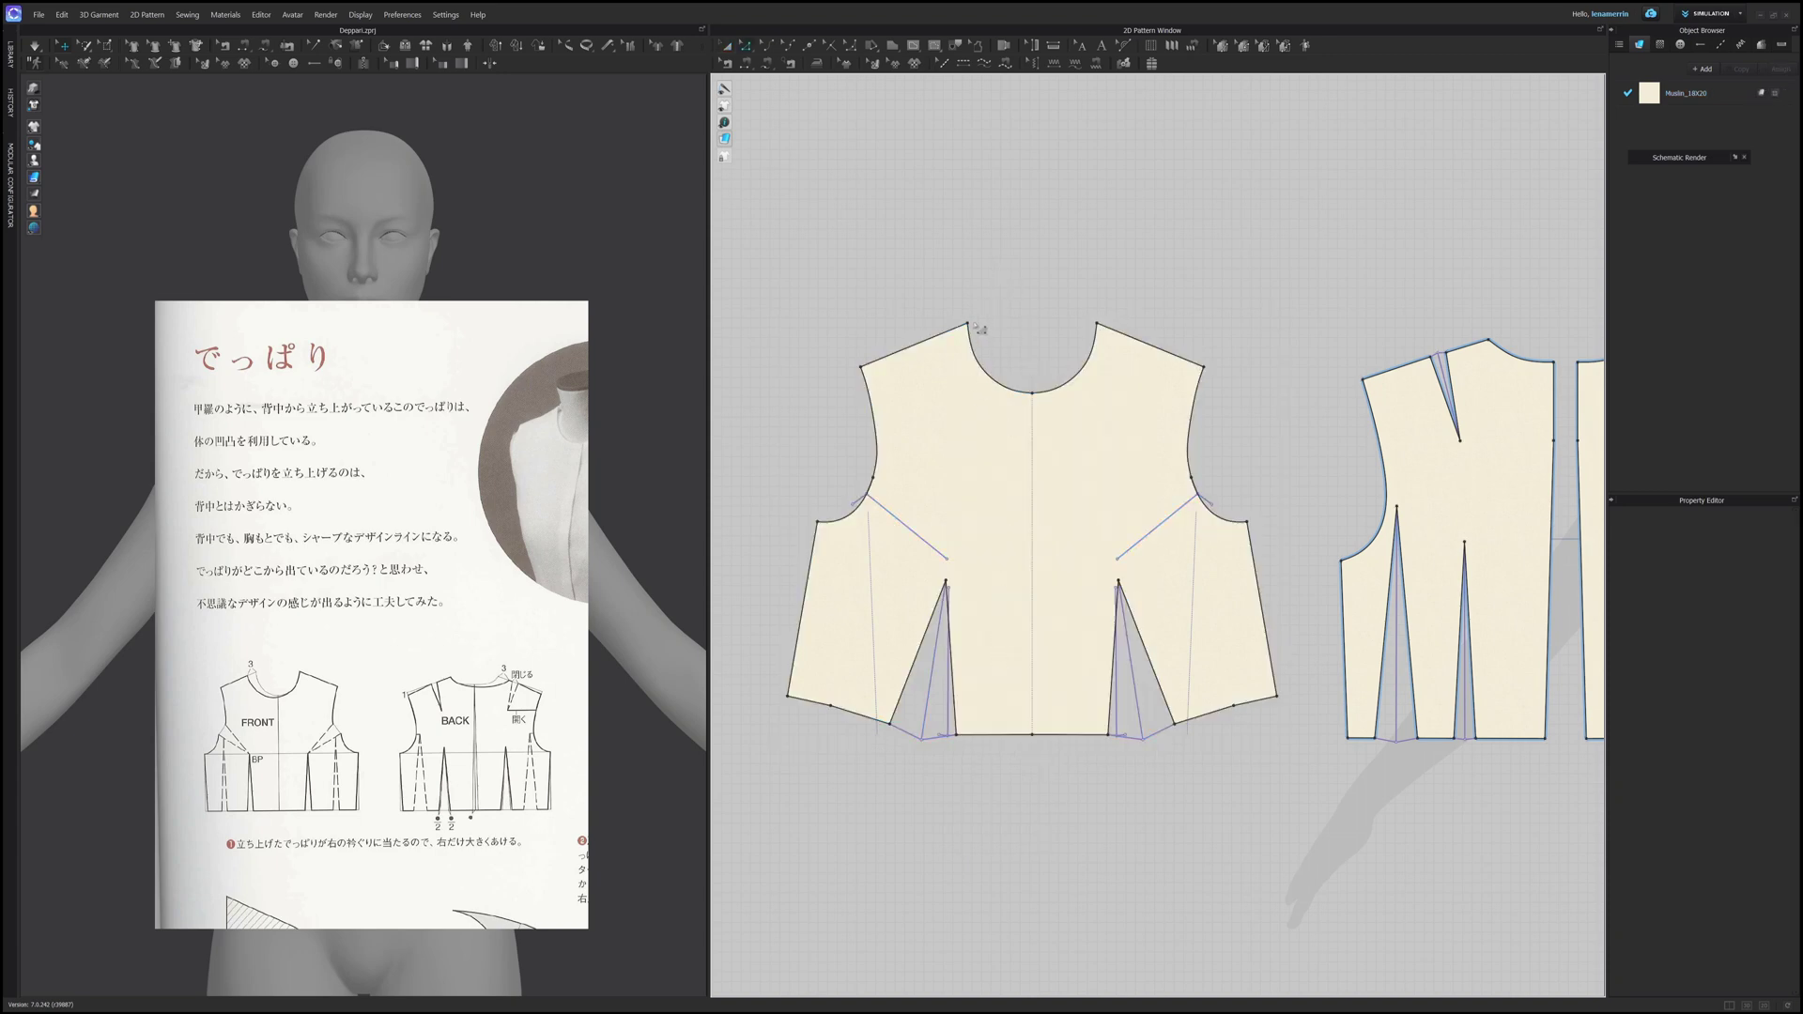
left_click_drag(977, 330, 958, 329)
right_click(958, 330)
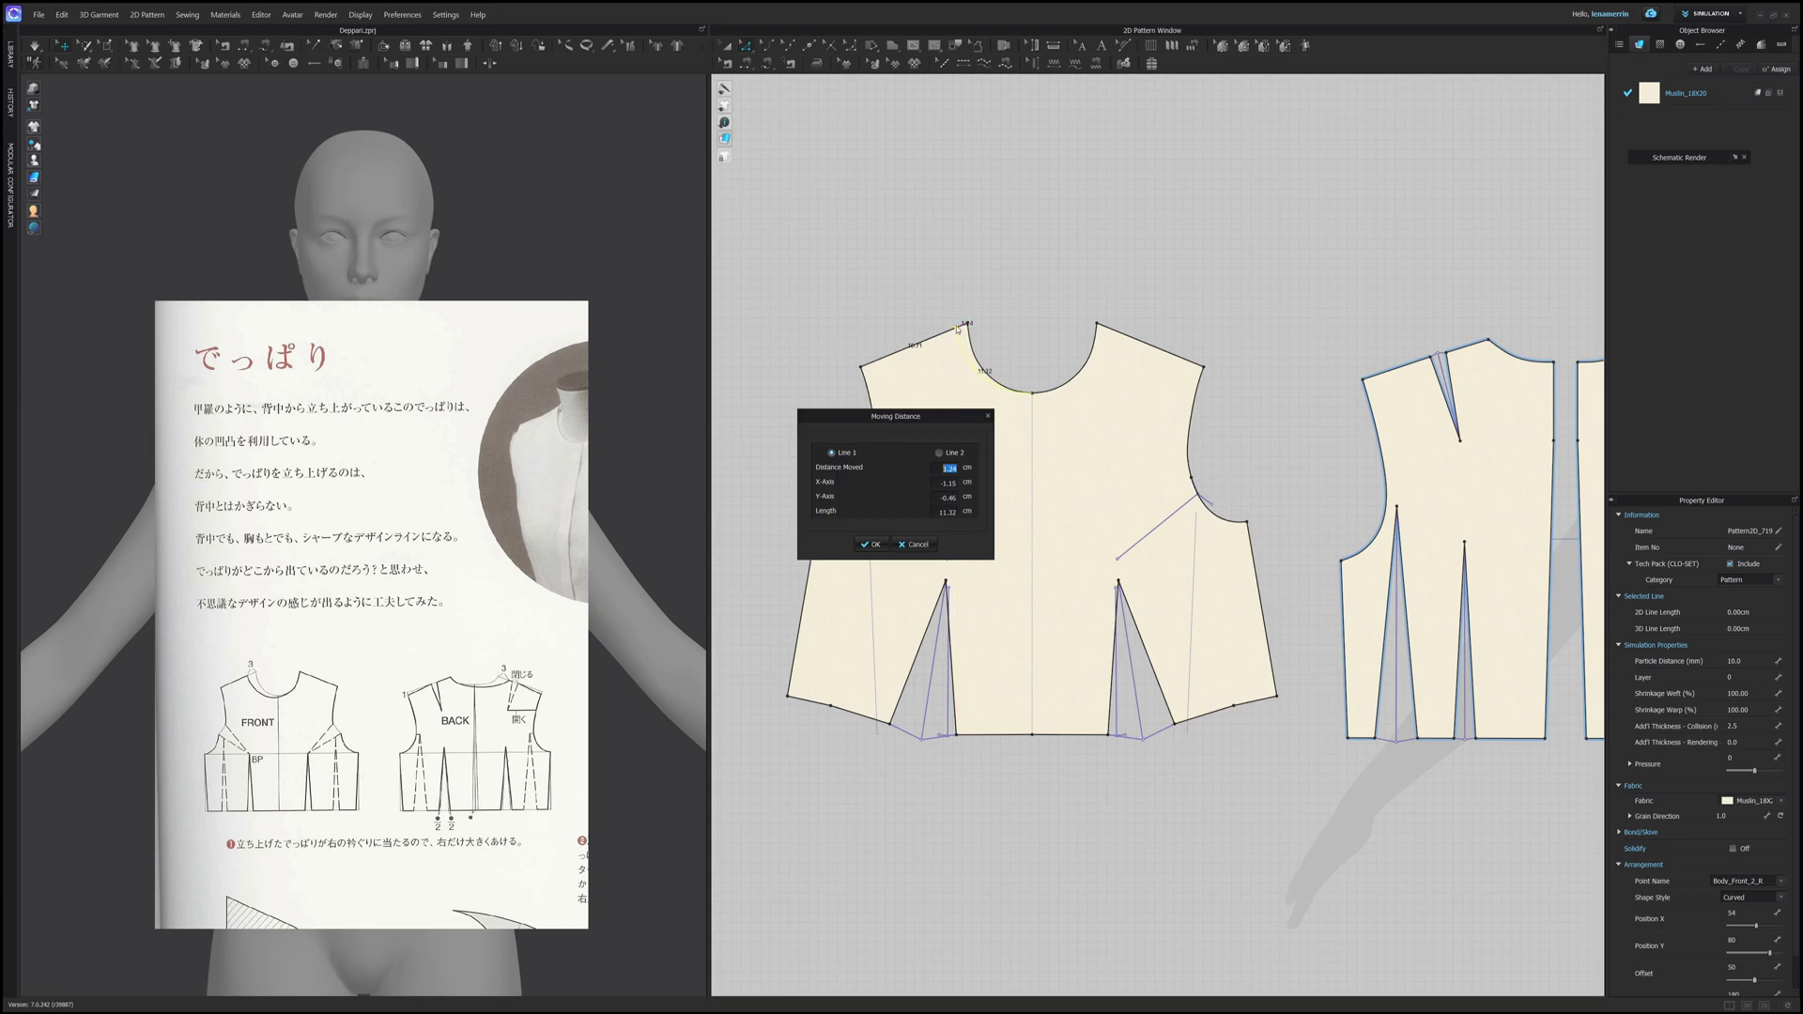
type("3")
key("Return")
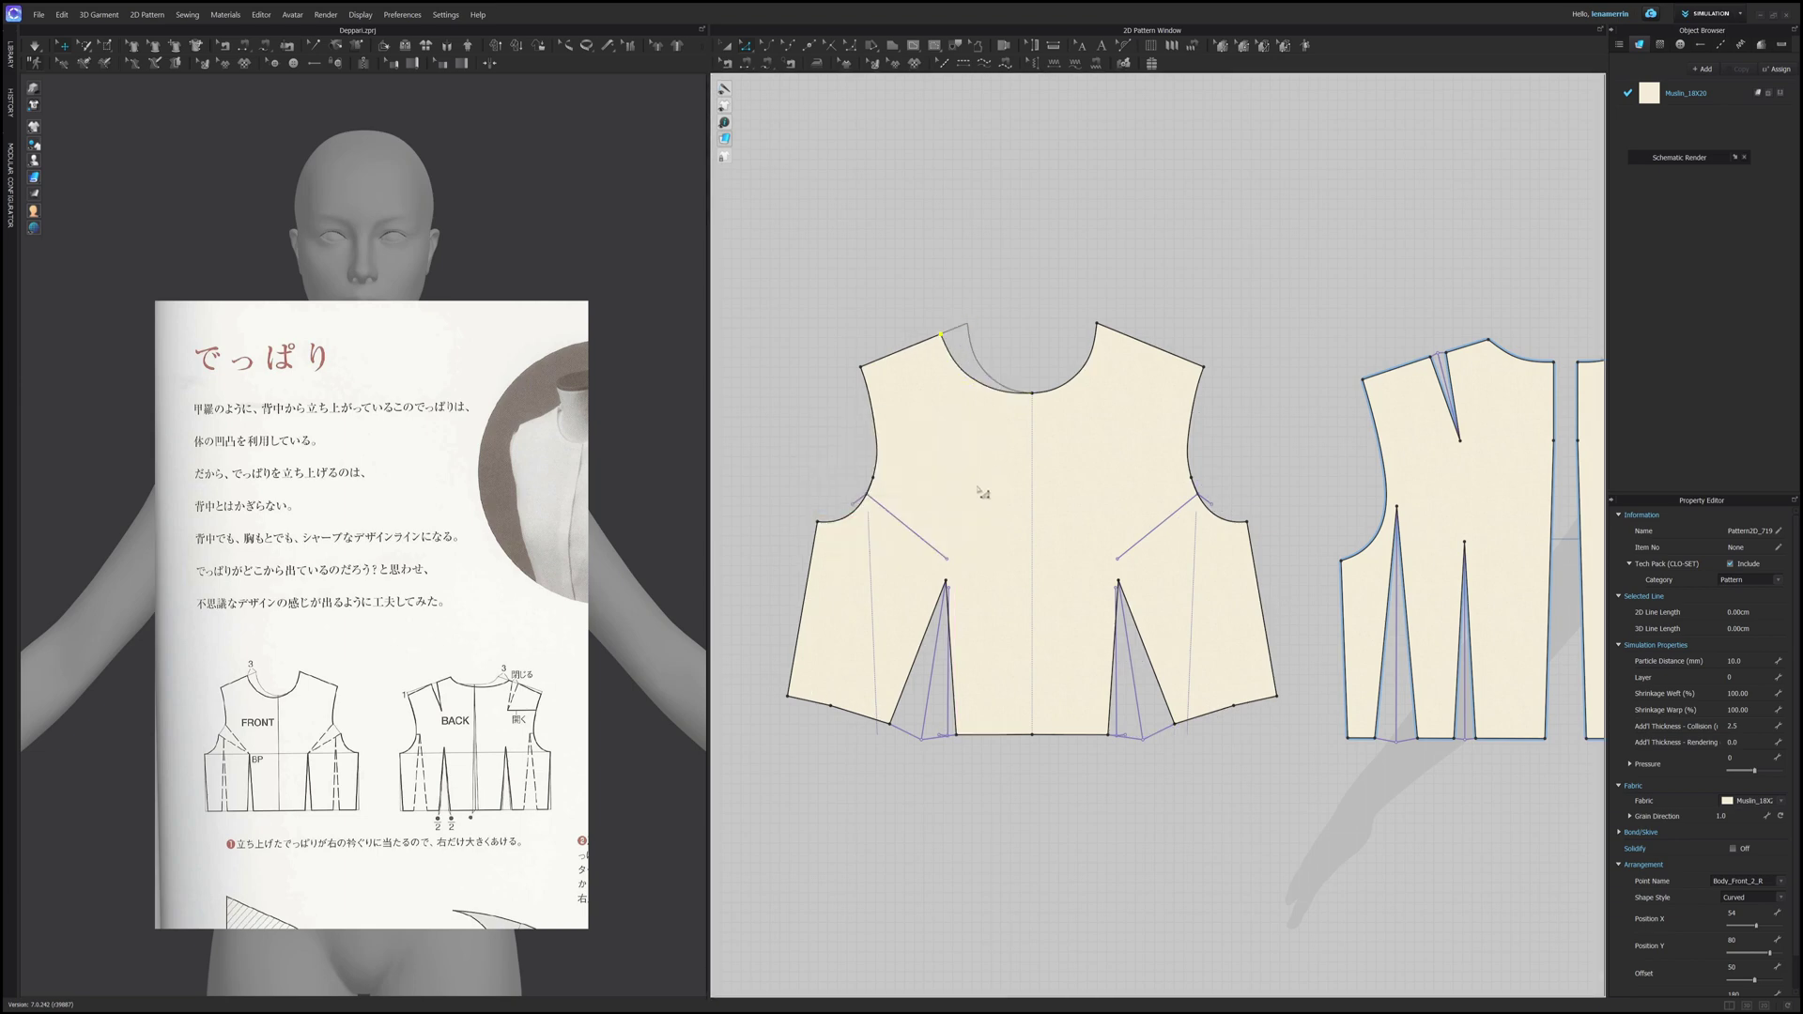
Step: Examine the reference page's back bodice diagram alongside the two back pattern pieces
scroll(937, 530, "down", 1)
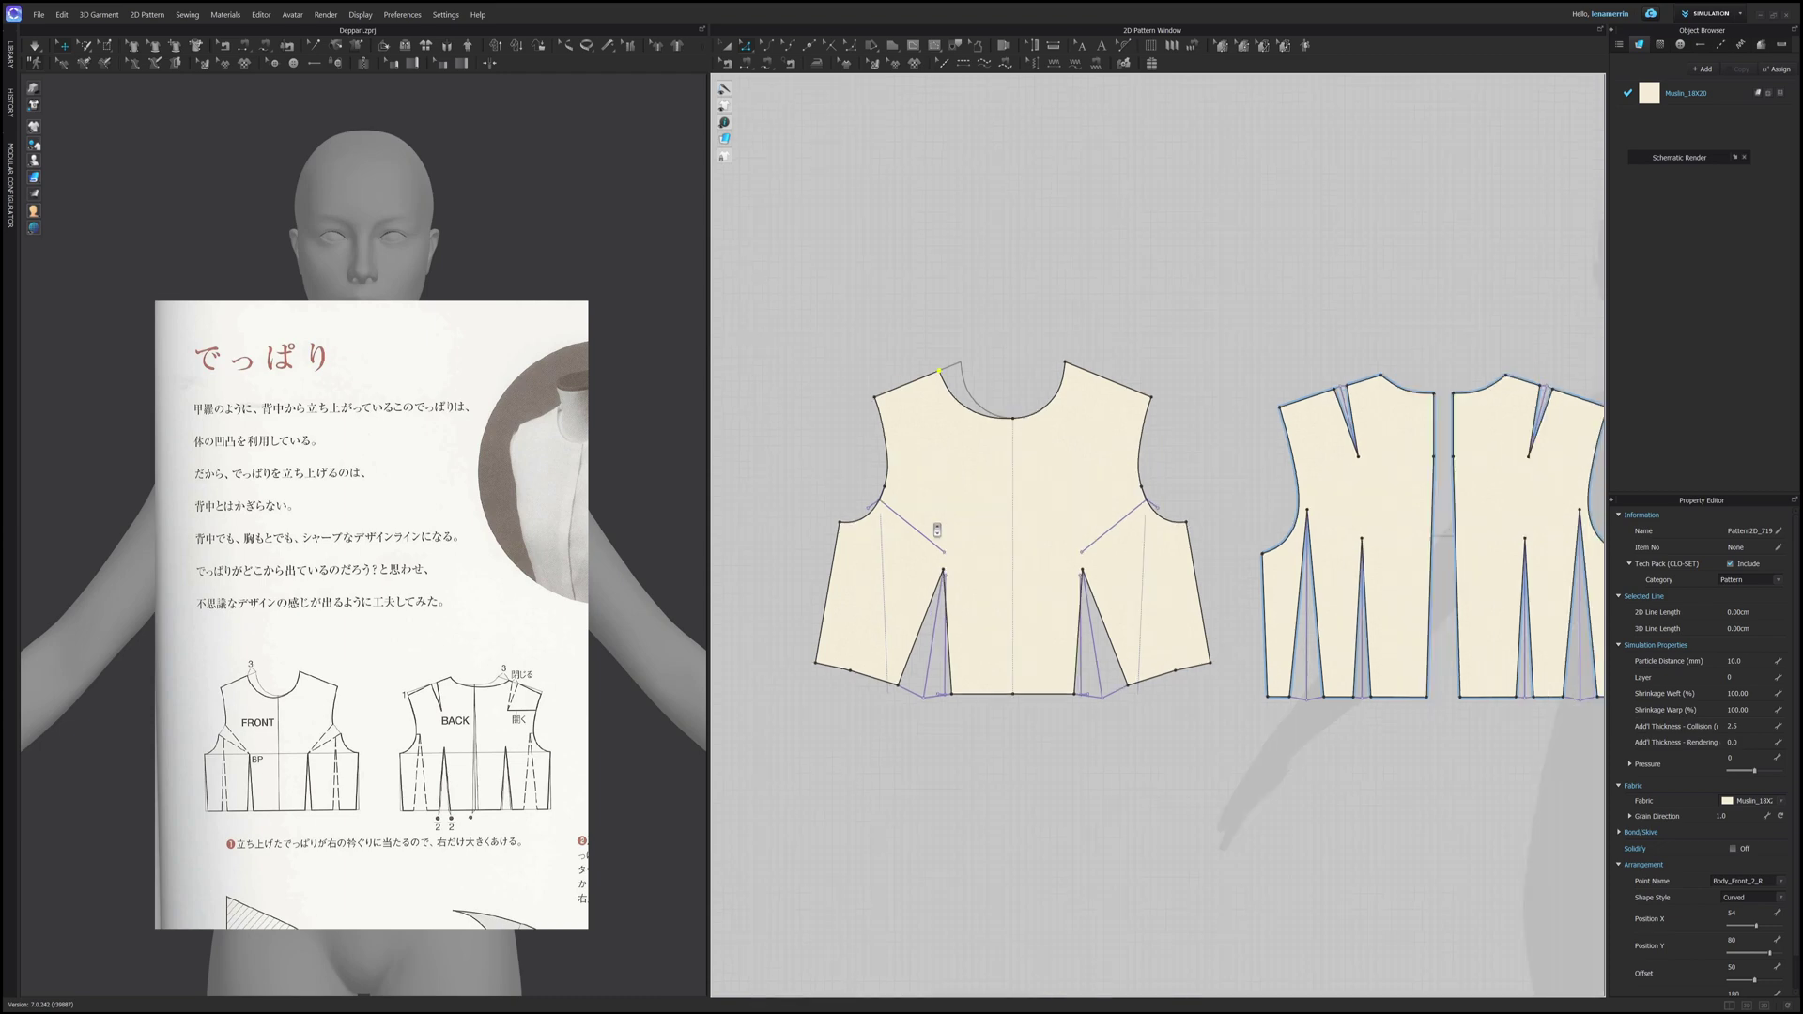
scroll(937, 531, "down", 1)
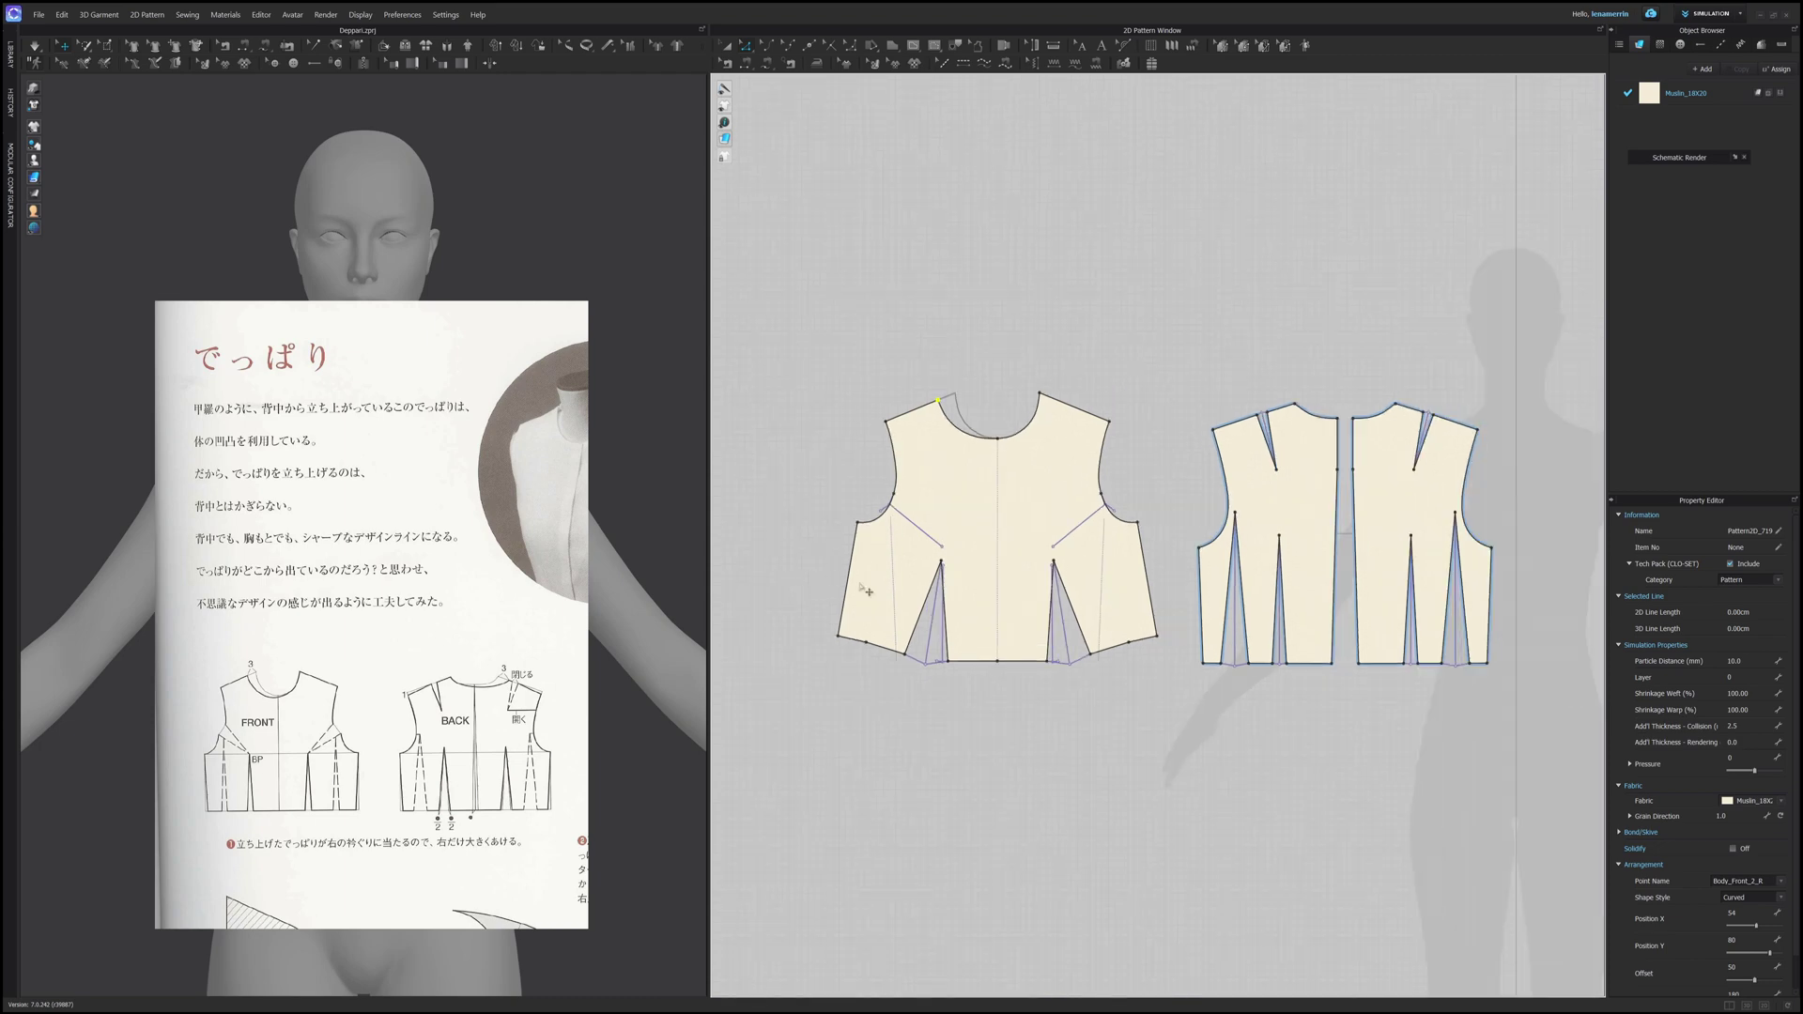
scroll(1108, 470, "up", 3)
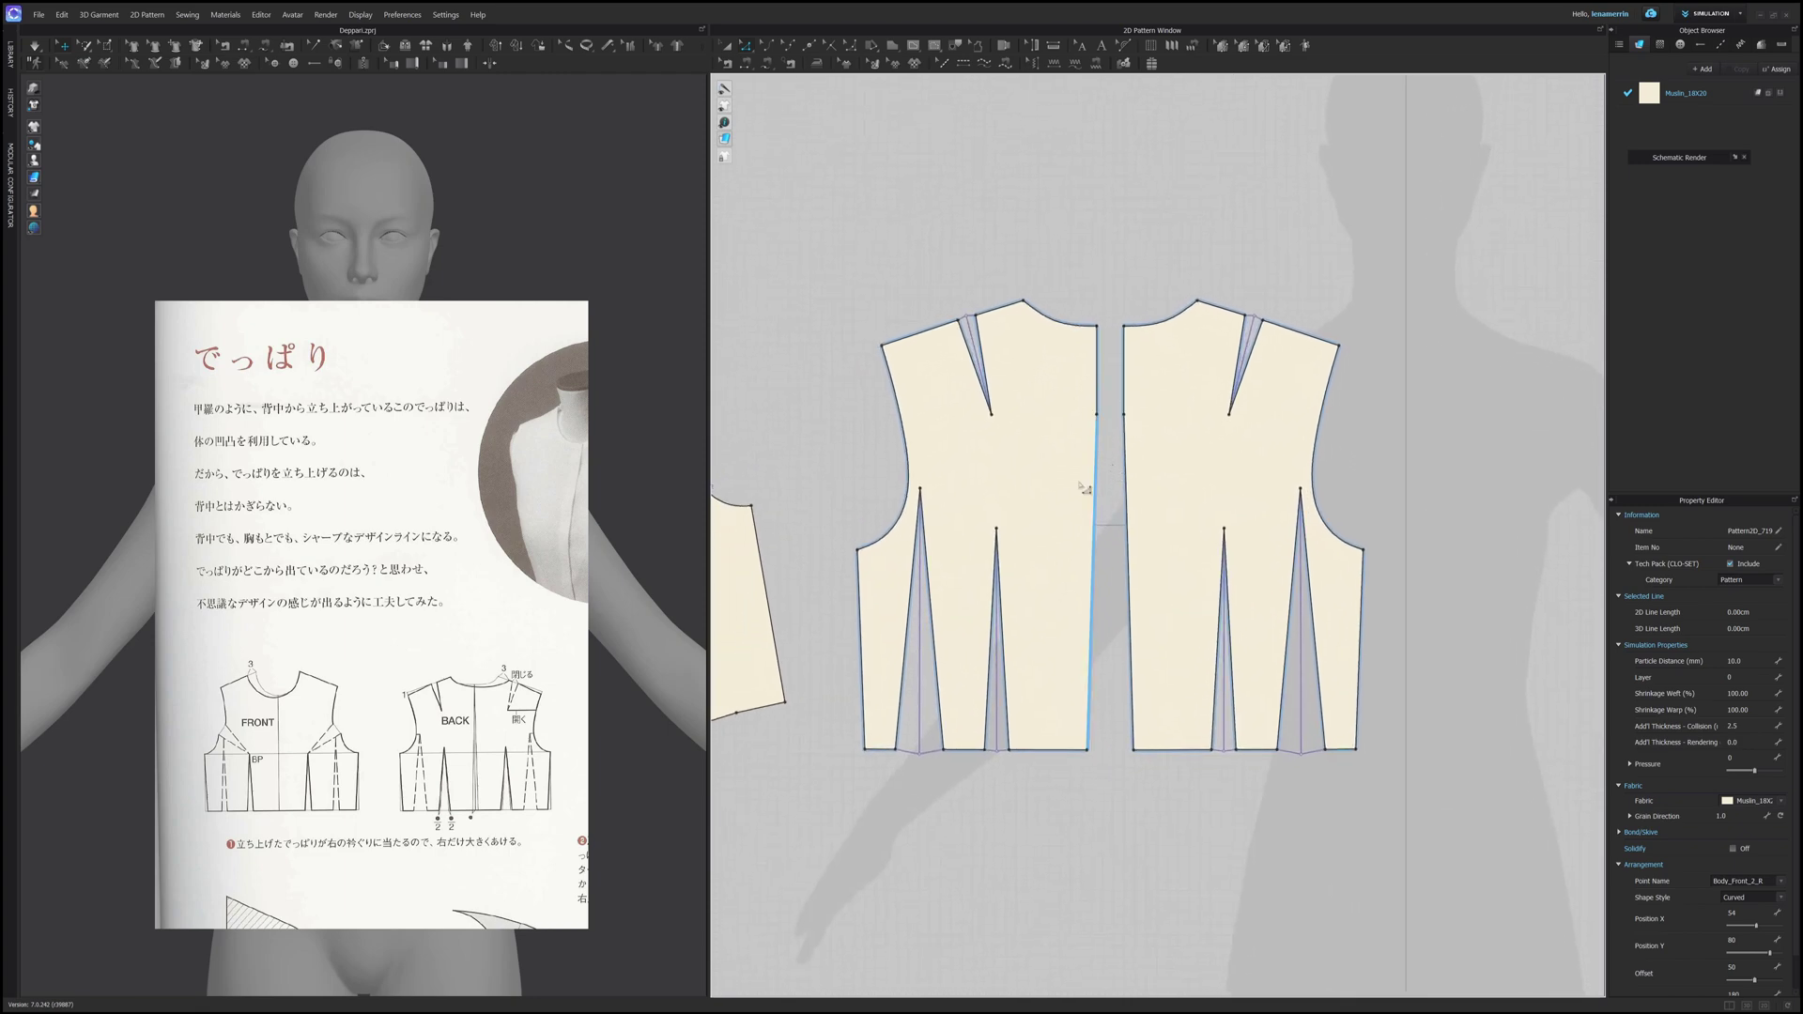
left_click_drag(400, 584, 243, 489)
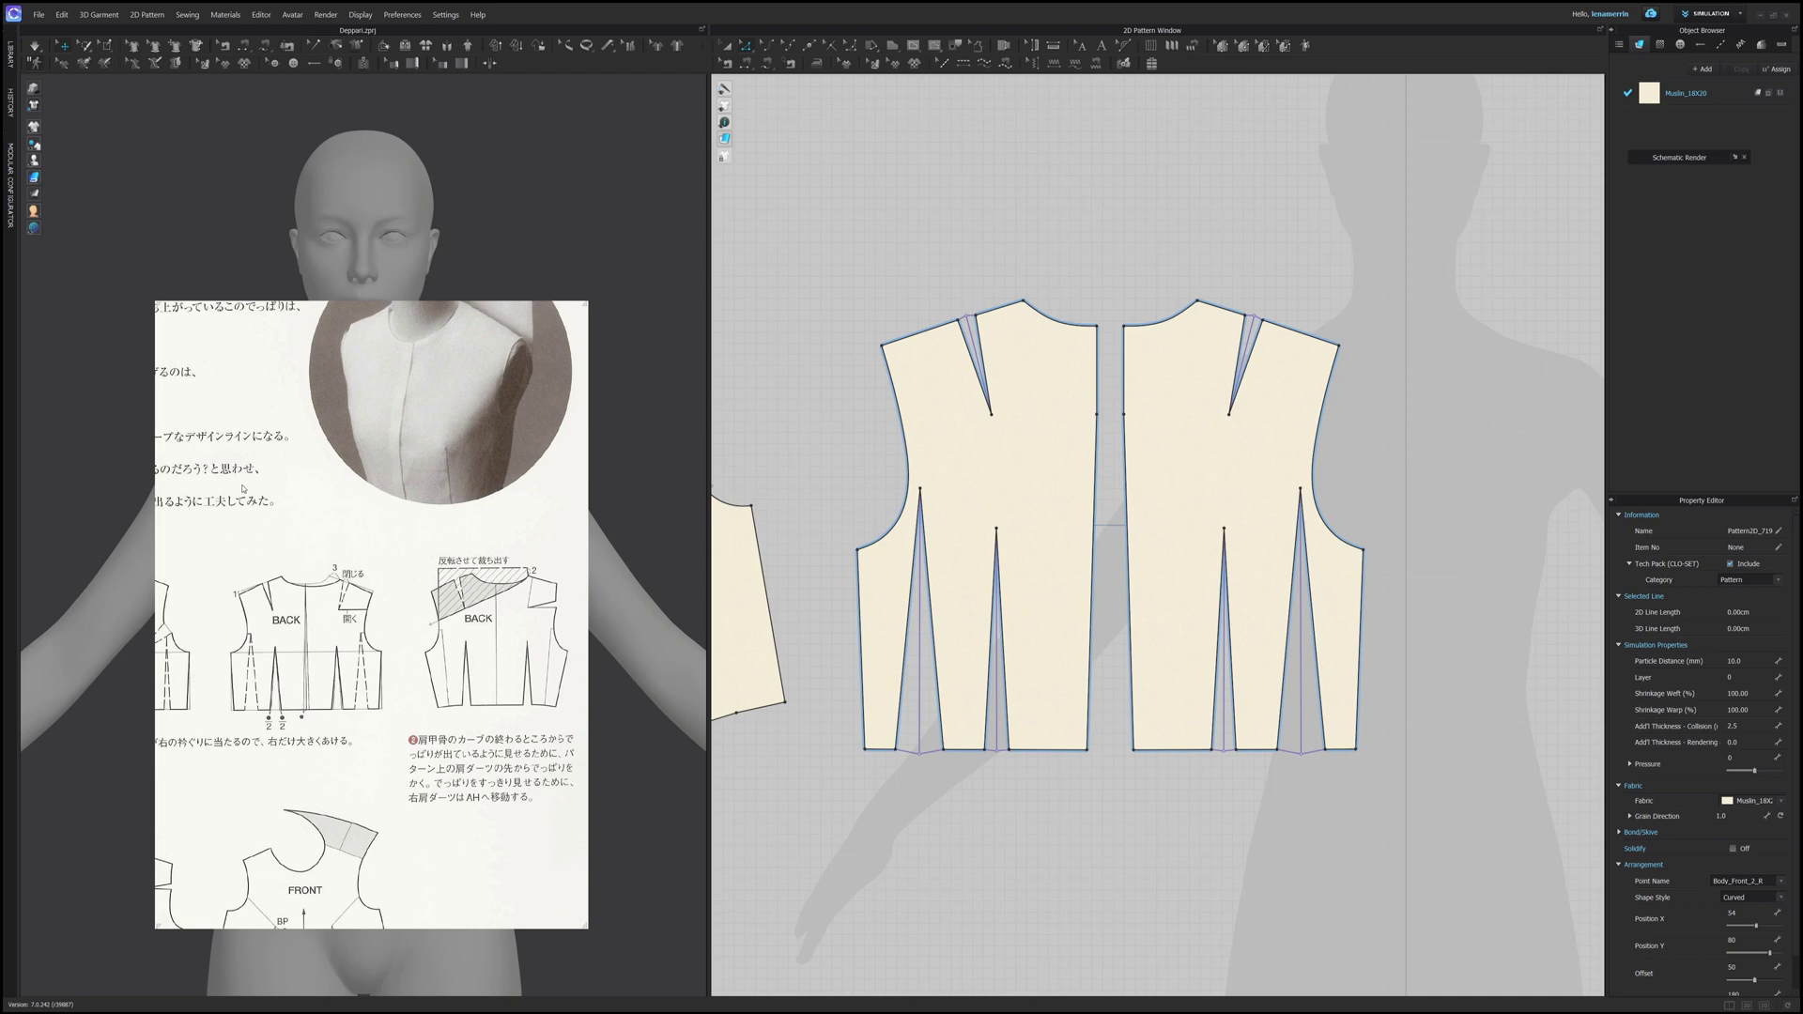
middle_click_drag(284, 627, 329, 628)
scroll(329, 629, "down", 2)
scroll(329, 630, "up", 3)
scroll(328, 630, "up", 2)
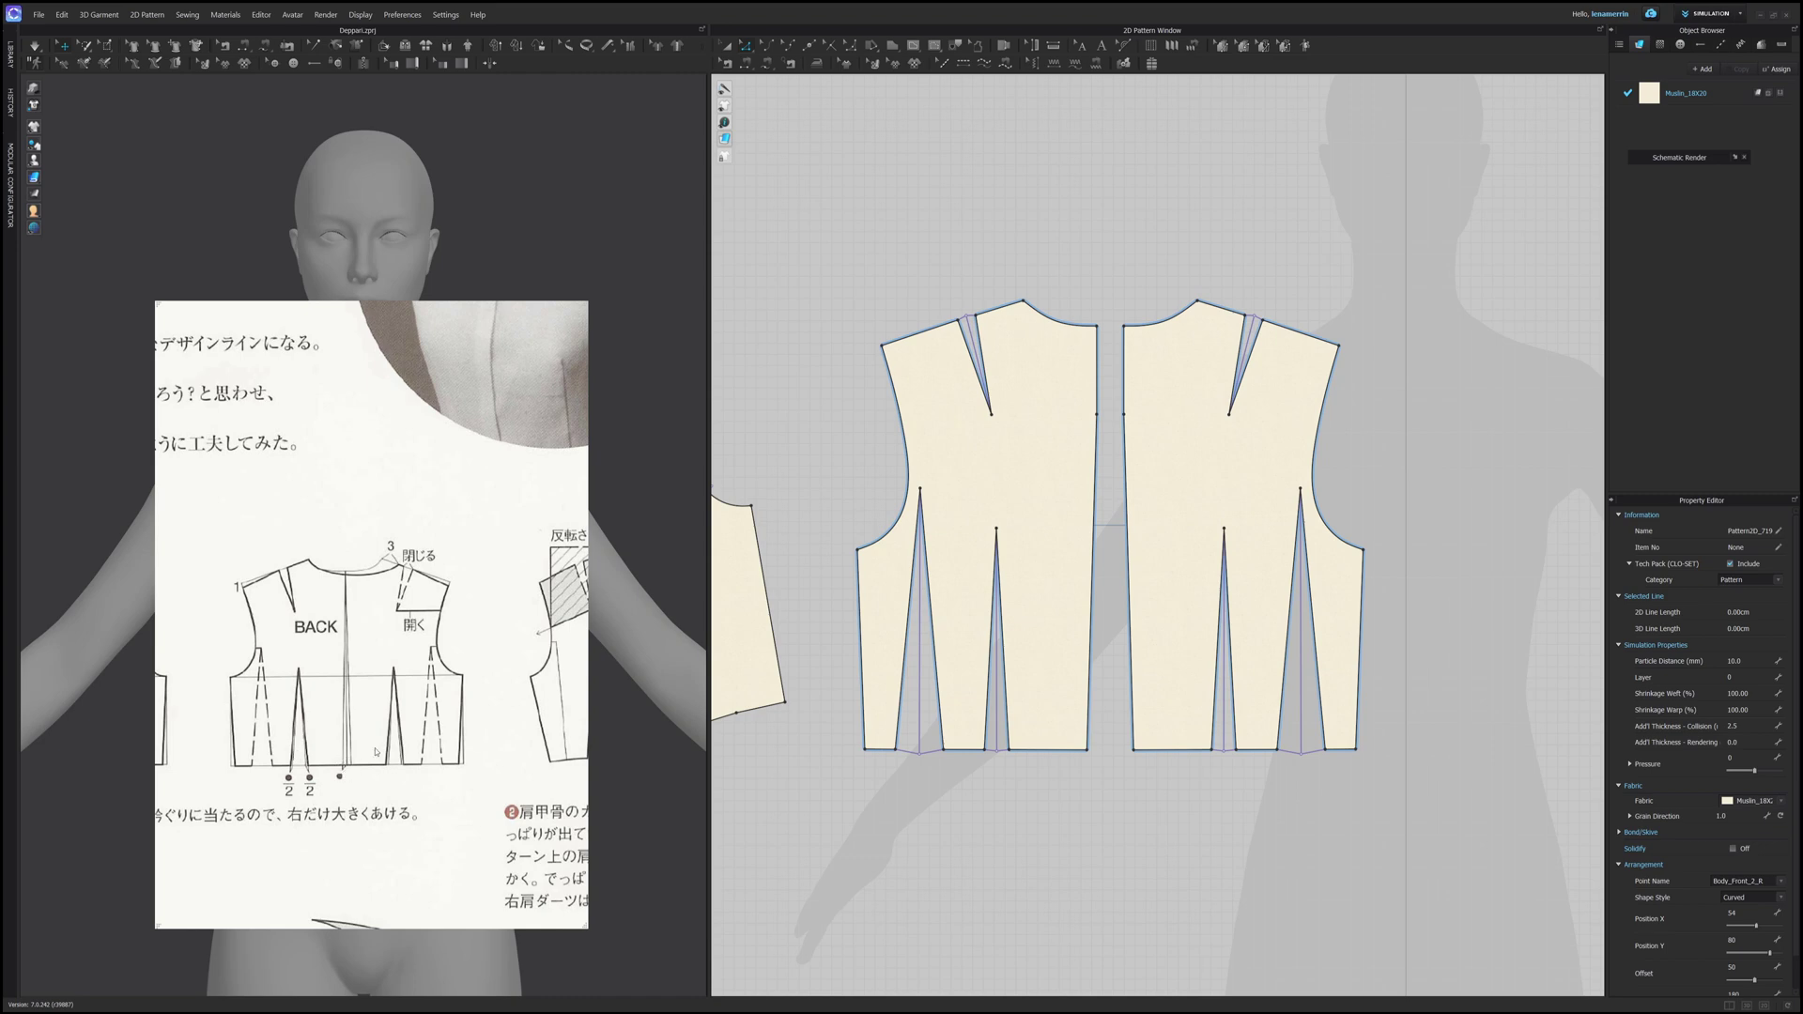
Step: Try placing the two back bodice halves against each other at the center back neckline
left_click_drag(1044, 413, 1072, 414)
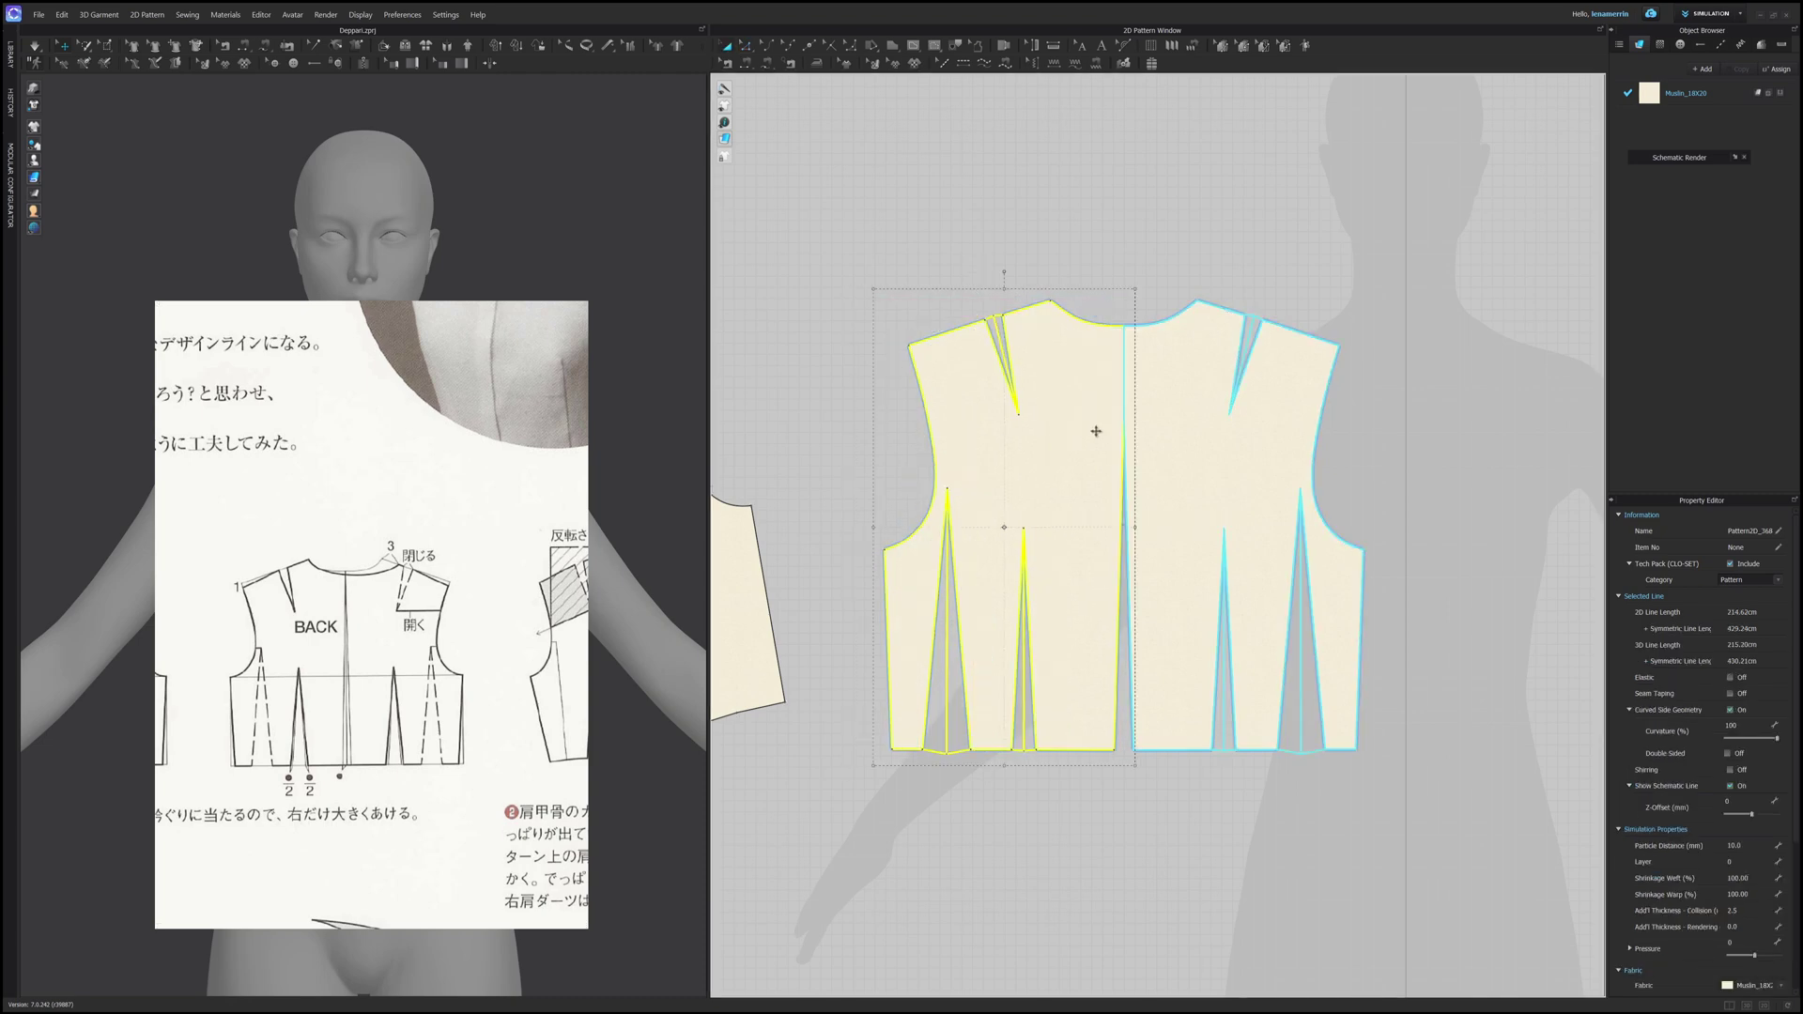
key("Escape")
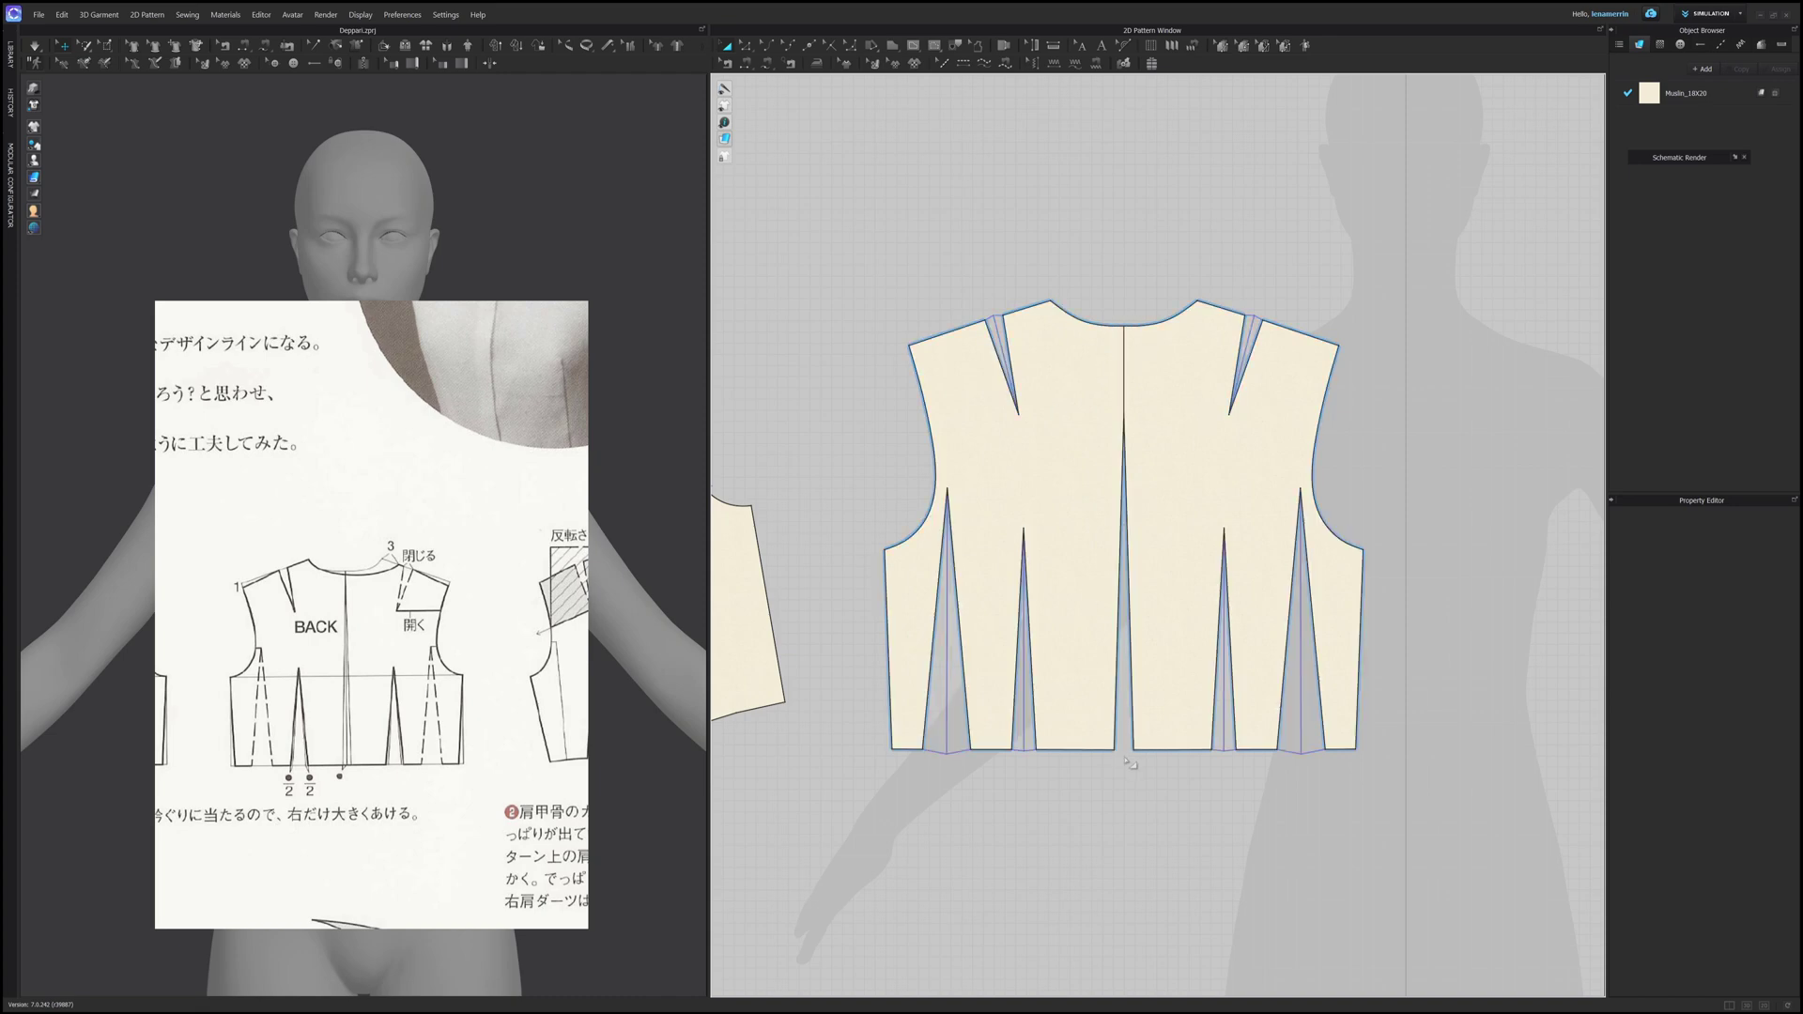
left_click_drag(1054, 611, 1021, 601)
left_click(1111, 827)
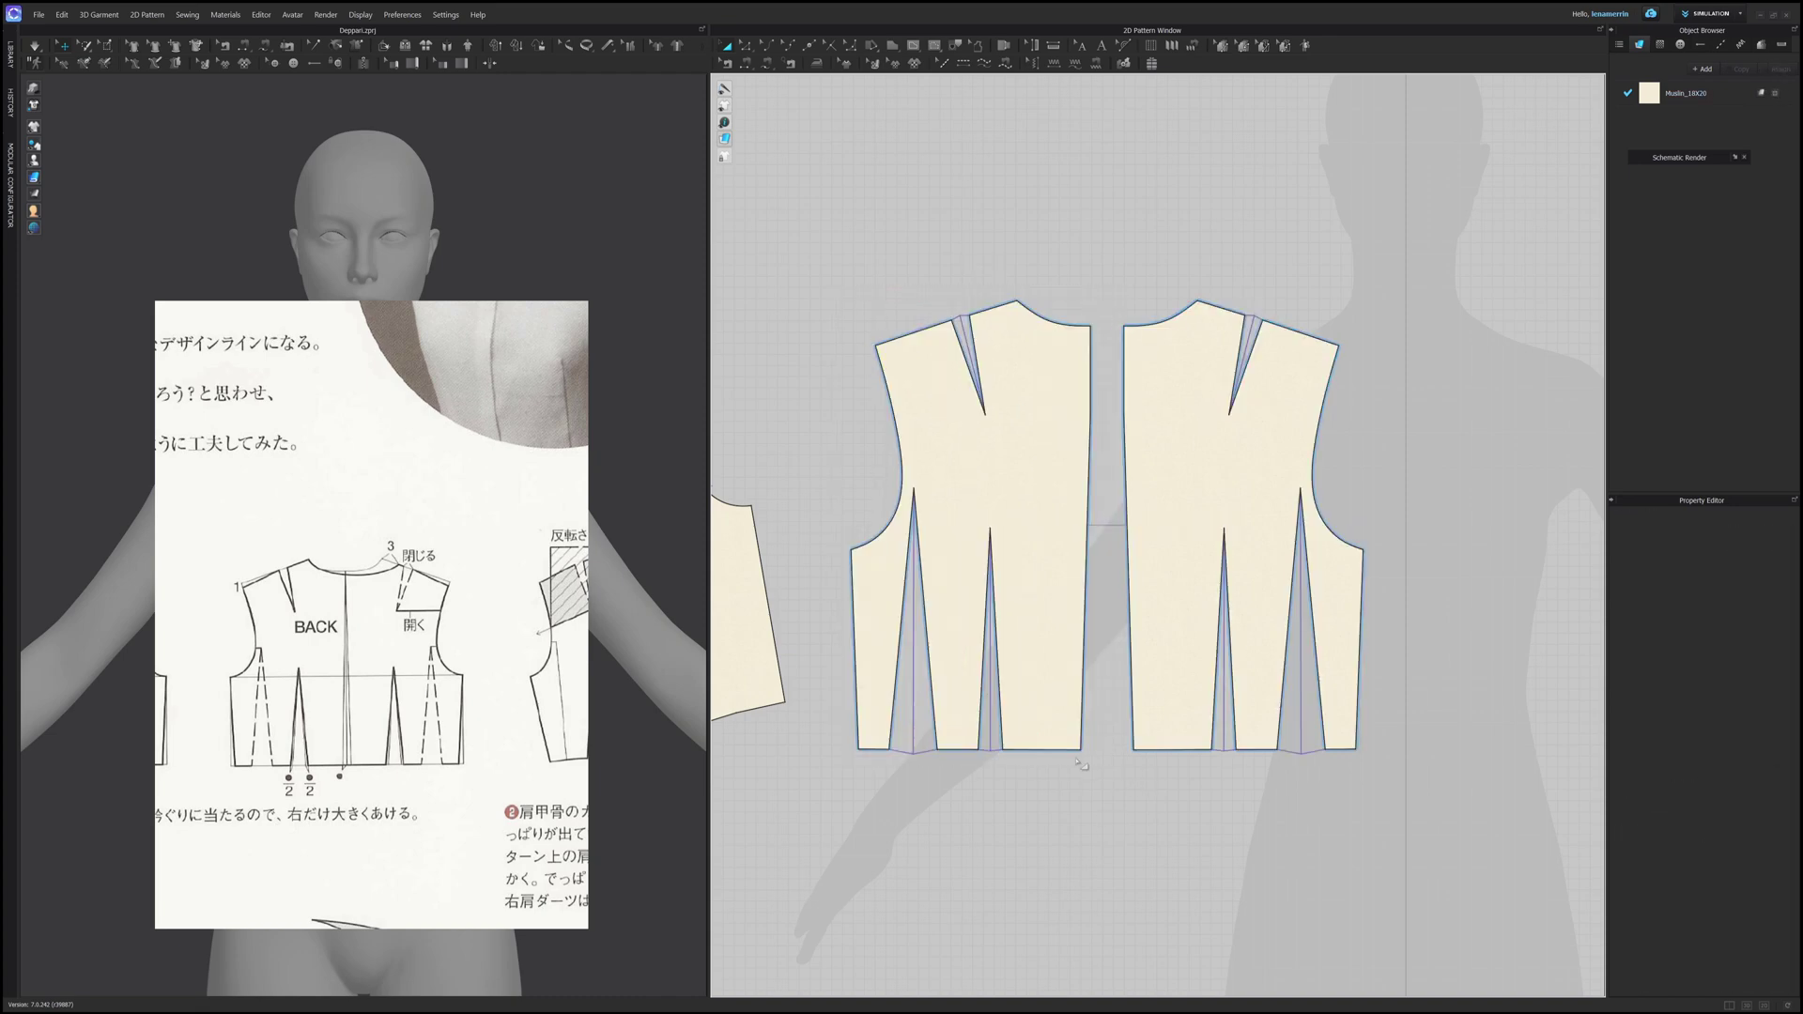
Step: Try moving the bottom center back point outward along the hem to make the center back edge vertical
scroll(1094, 766, "up", 2)
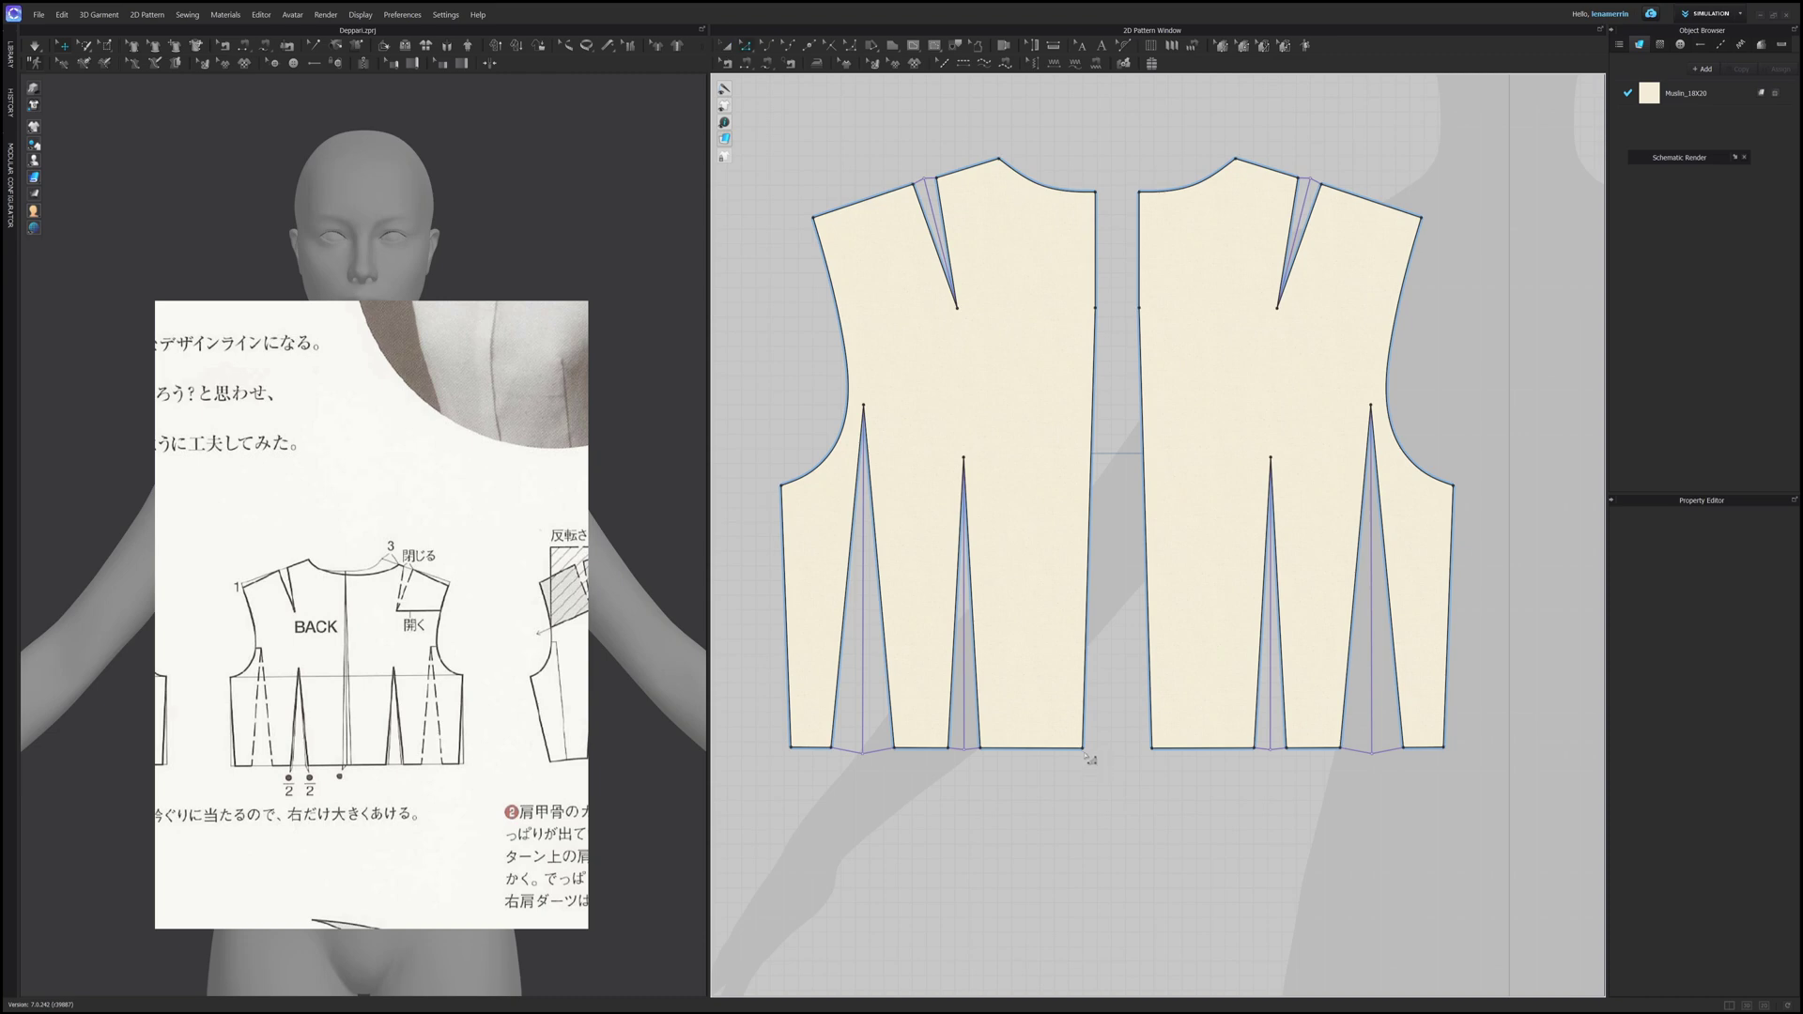
scroll(1085, 759, "up", 5)
left_click_drag(1105, 728, 1159, 731)
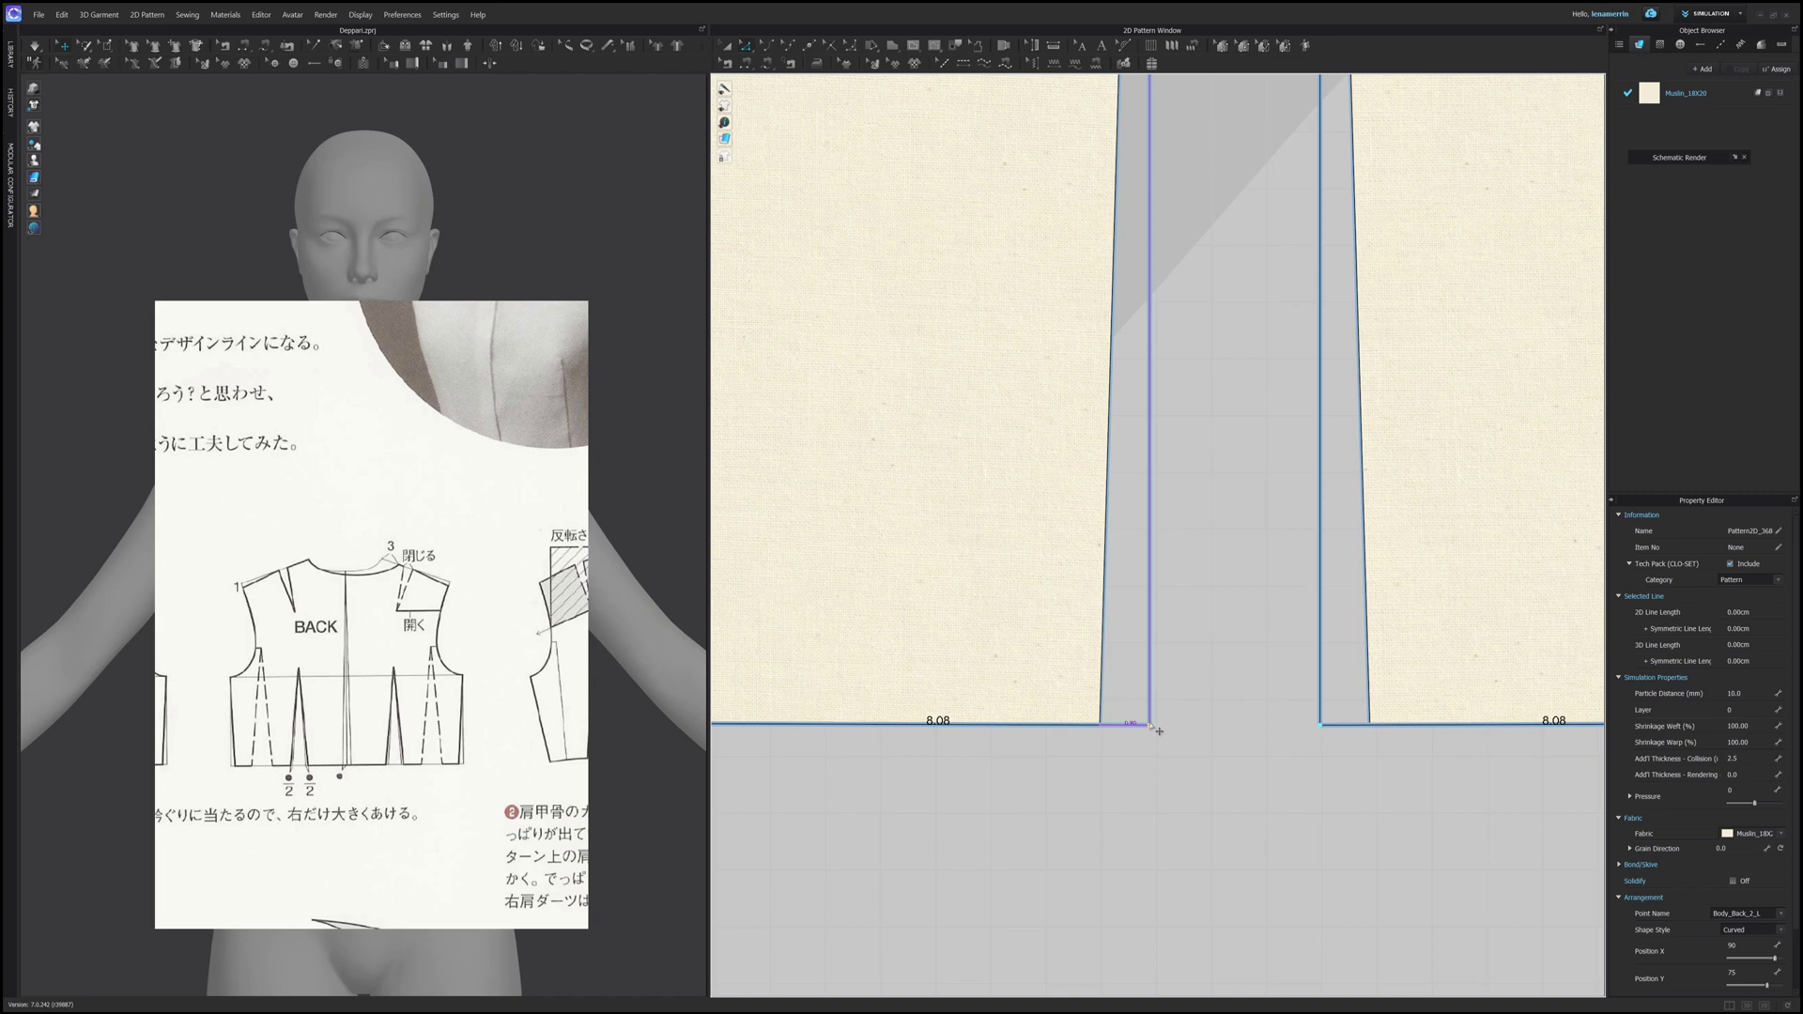
left_click_drag(1159, 731, 1151, 730)
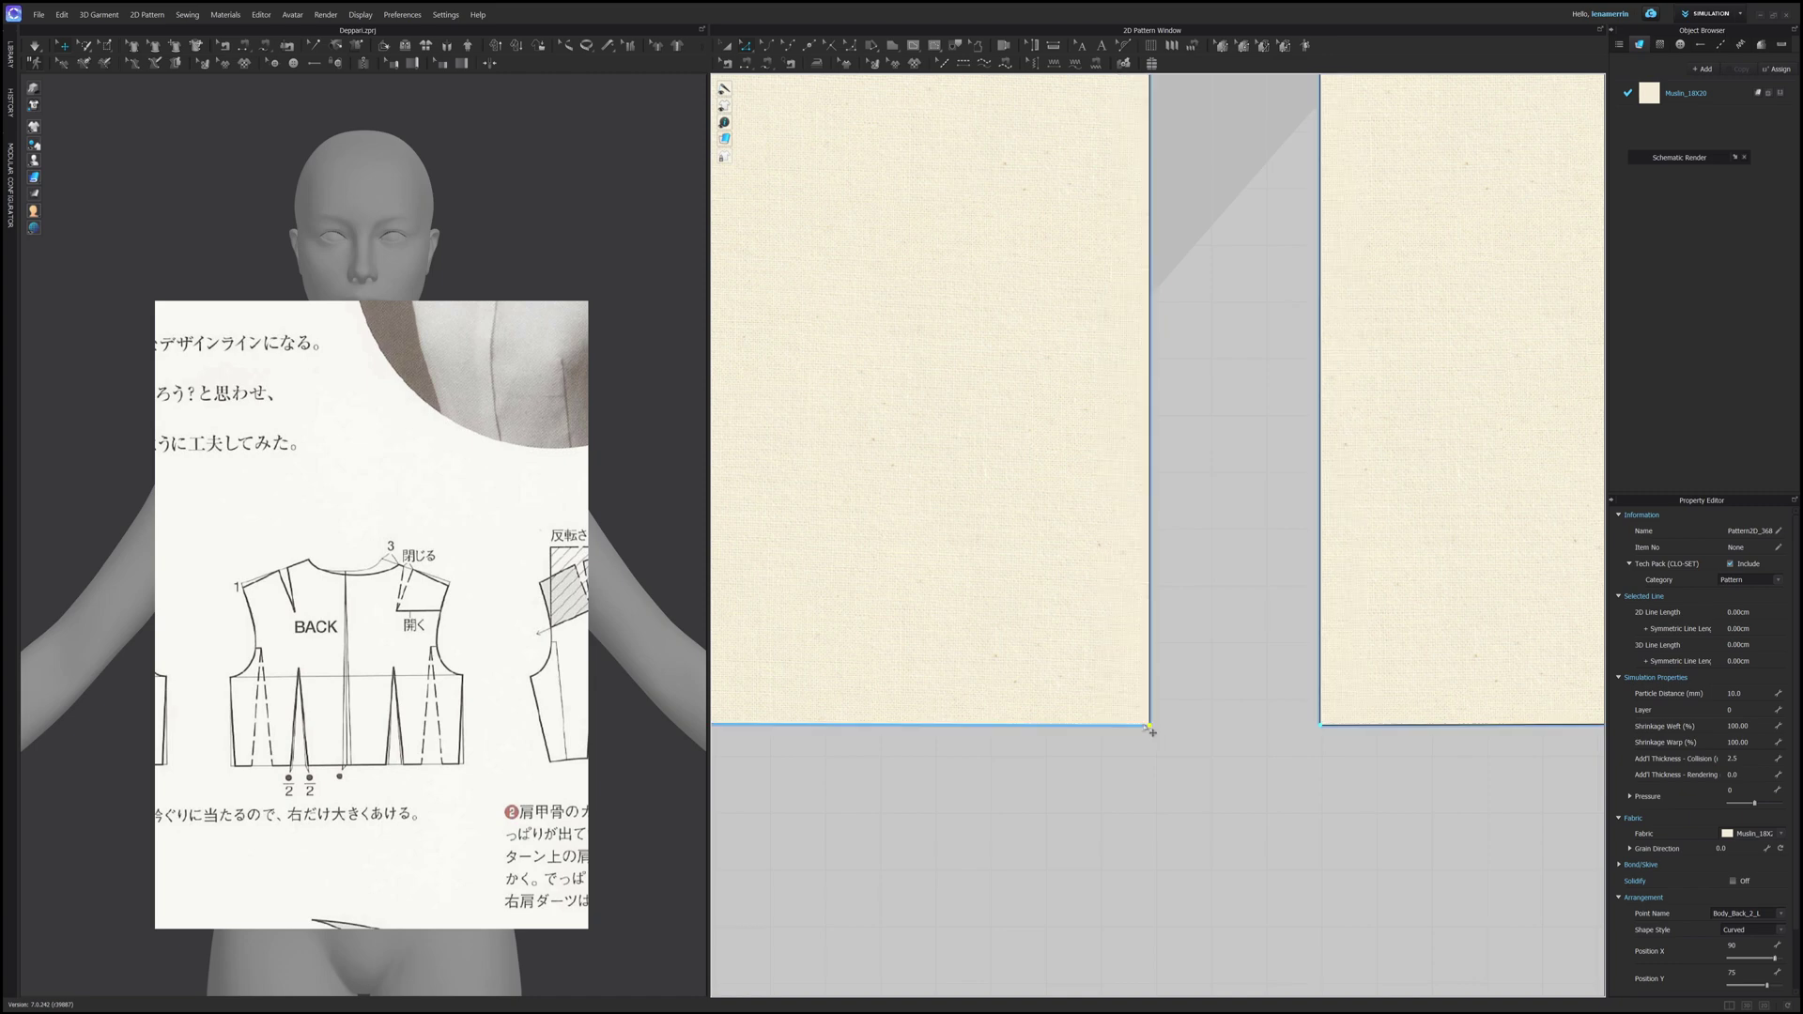
scroll(1203, 738, "up", 1)
scroll(1255, 749, "down", 3)
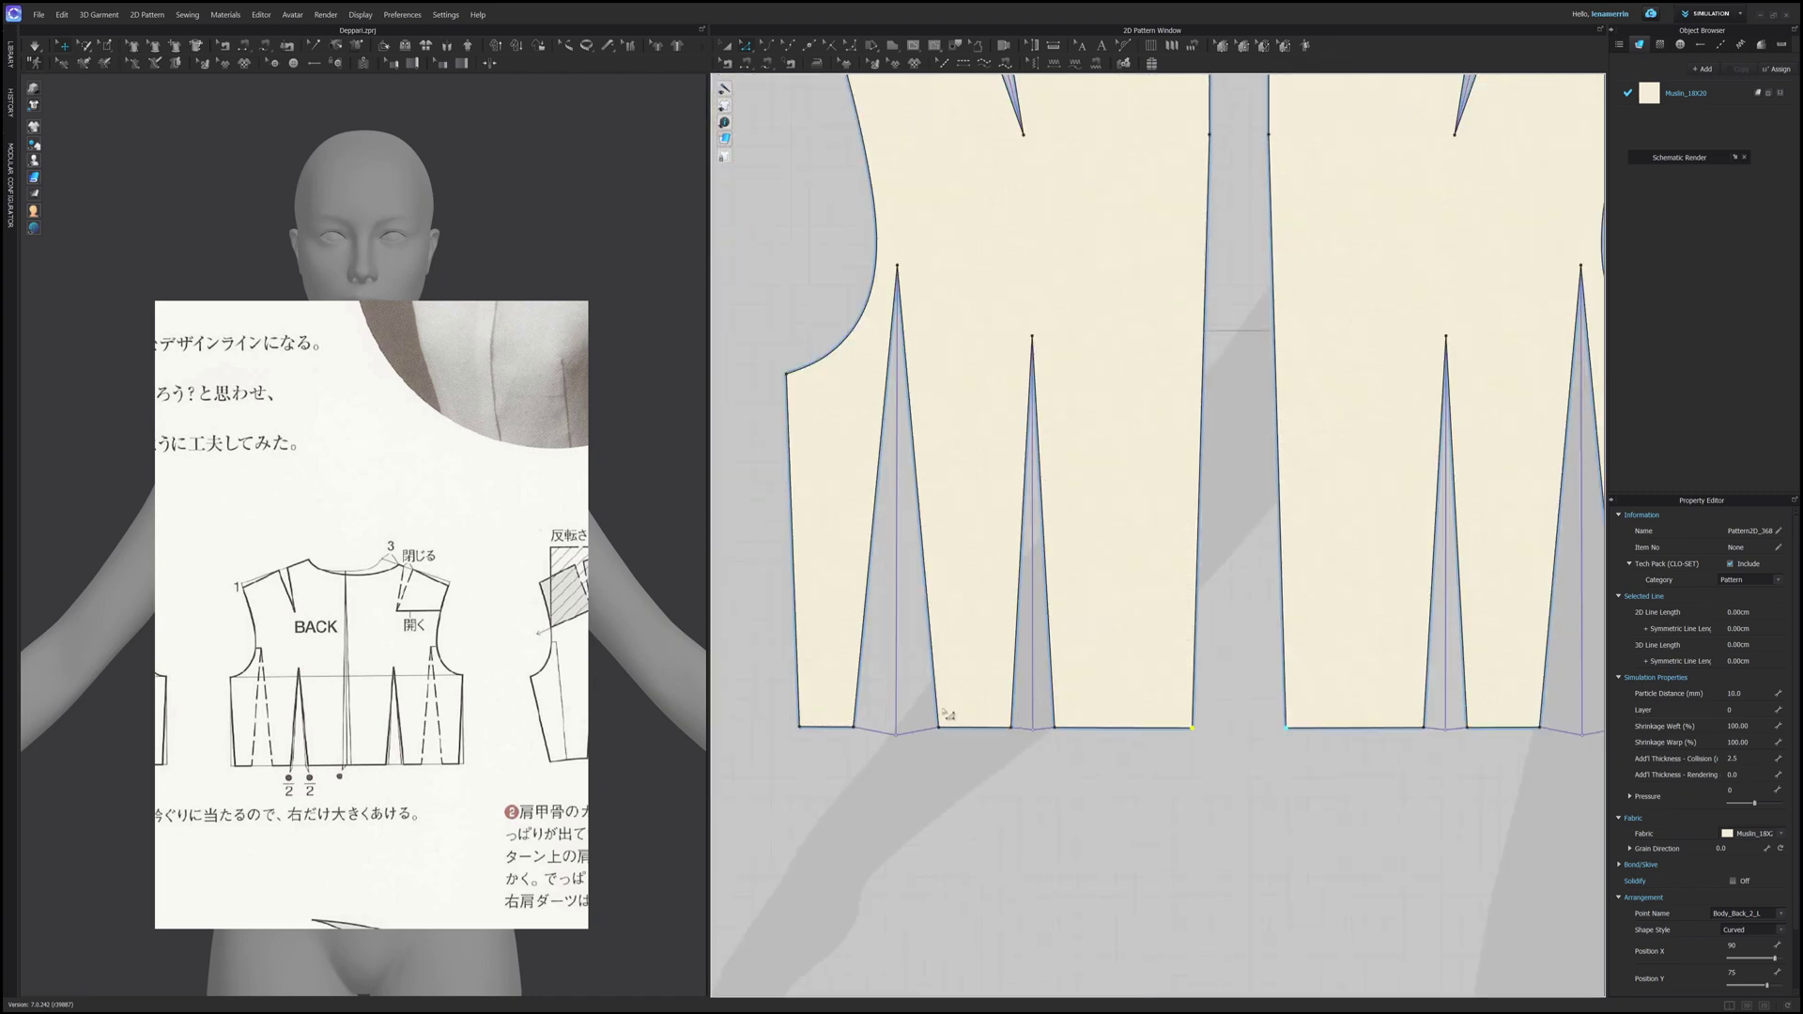
Step: Open the inner back waist dart's dimensions and calculate its enlarged total width as 2.28 + 0.9 in the Calculator
scroll(946, 716, "up", 2)
scroll(1057, 697, "down", 2)
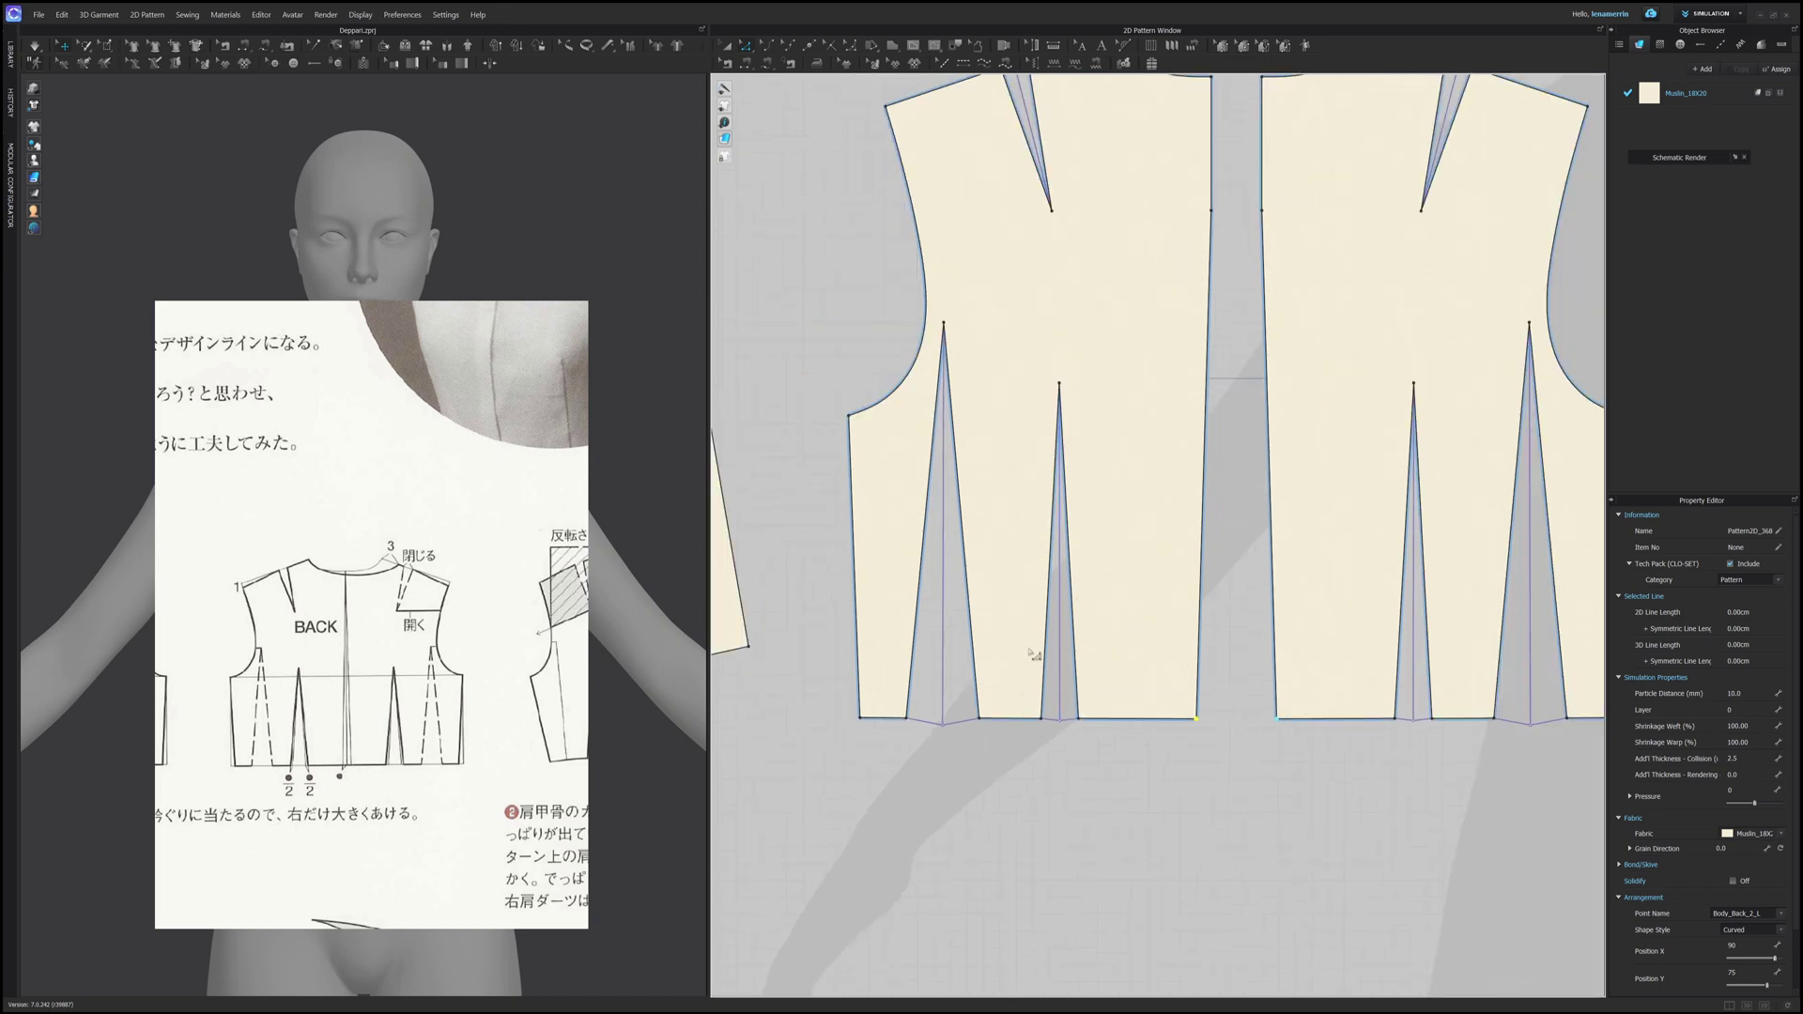
scroll(1062, 718, "up", 1)
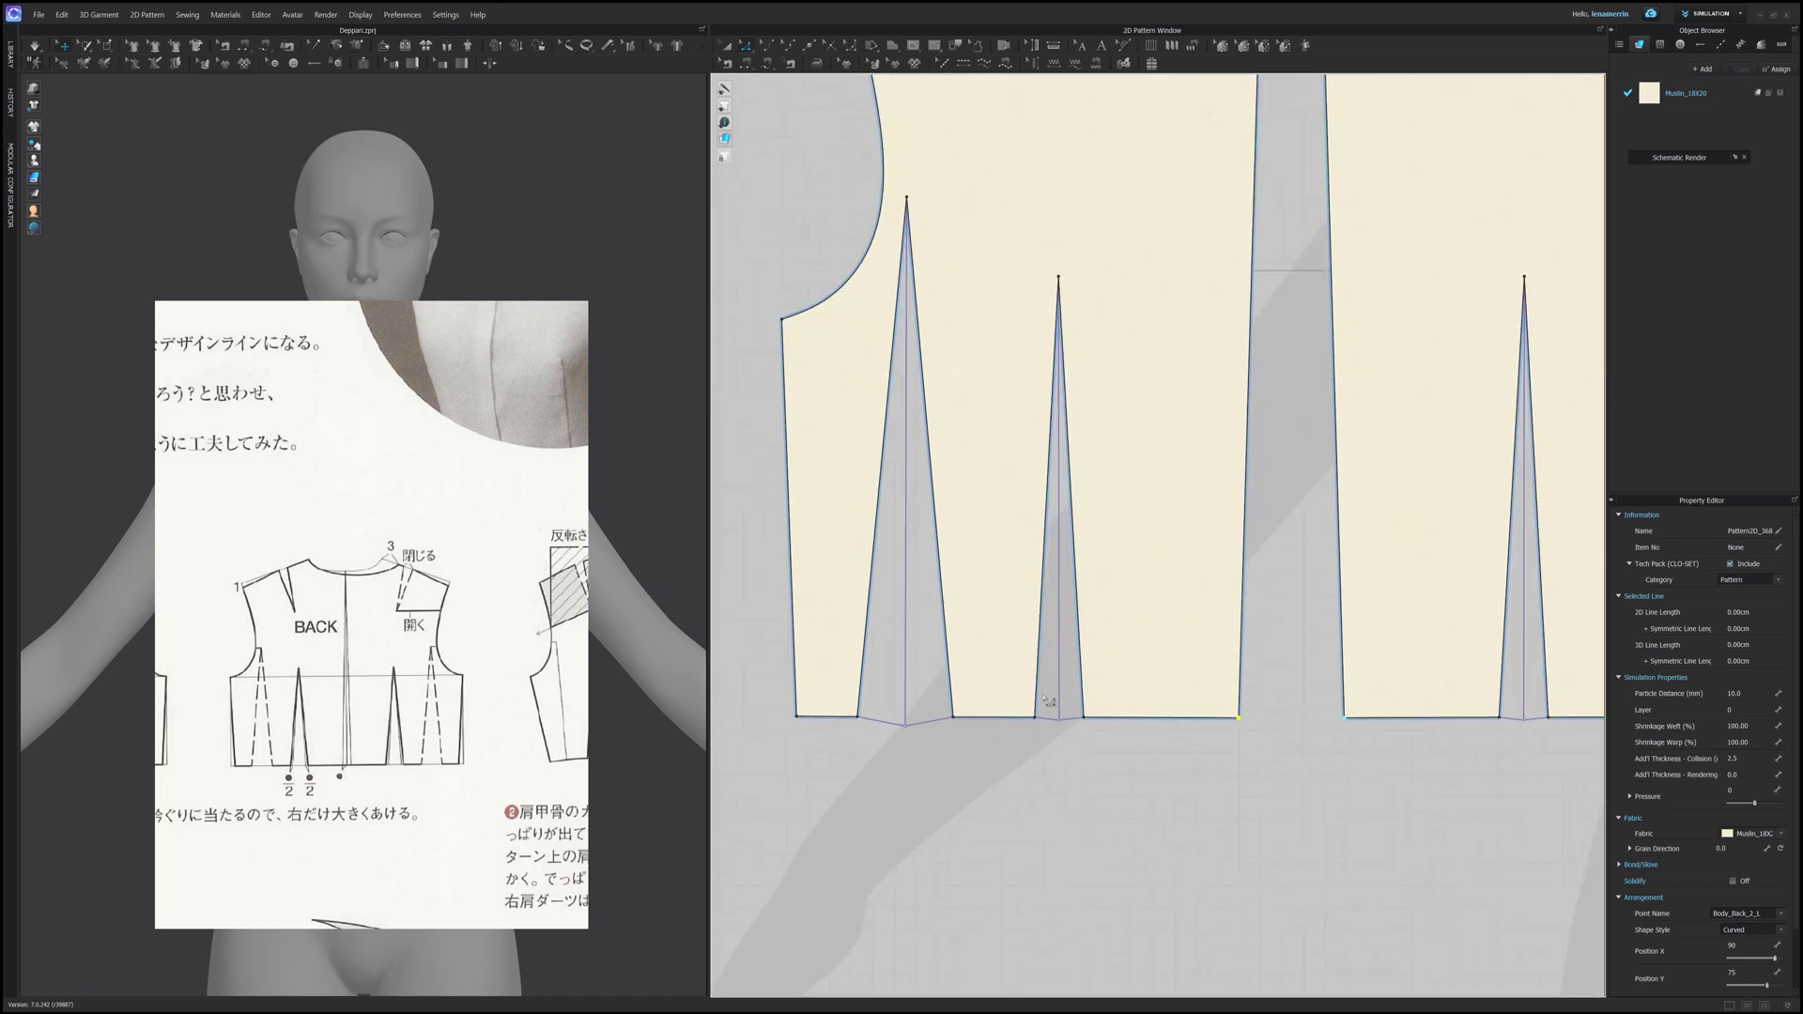
left_click(1038, 697)
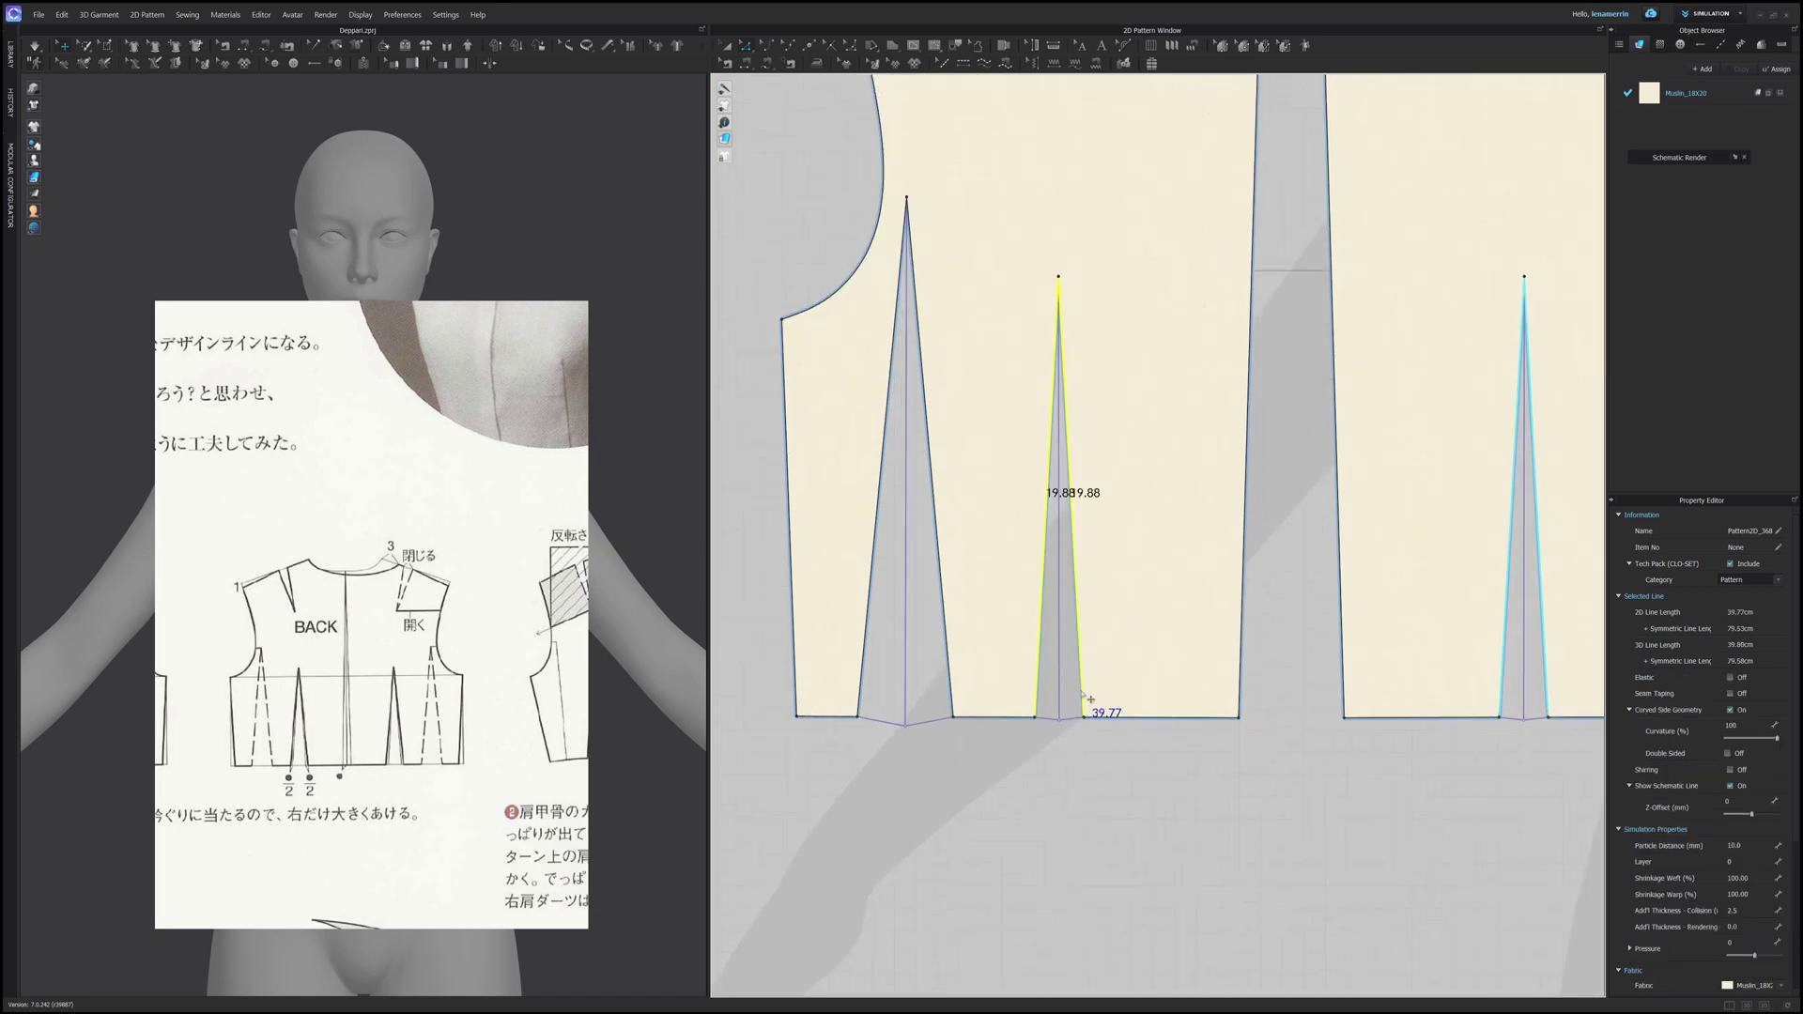
right_click(1080, 693)
left_click(1127, 783)
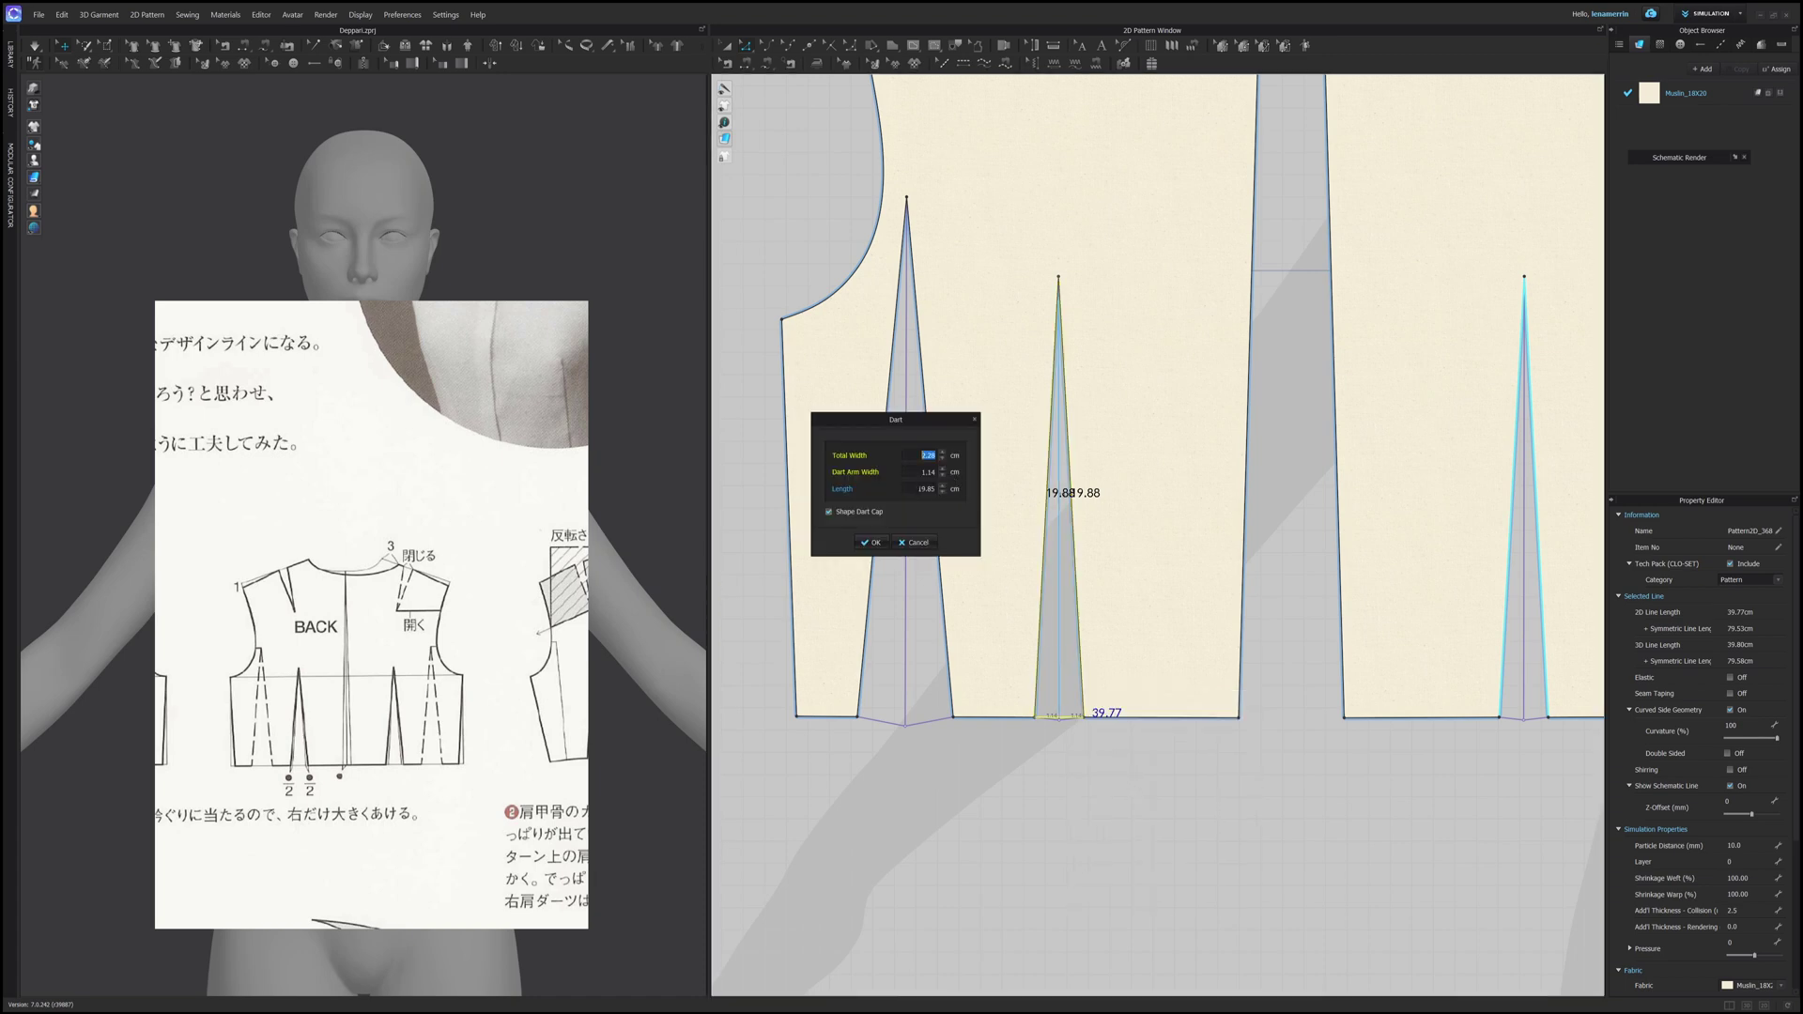
left_click_drag(0, 235, 1235, 445)
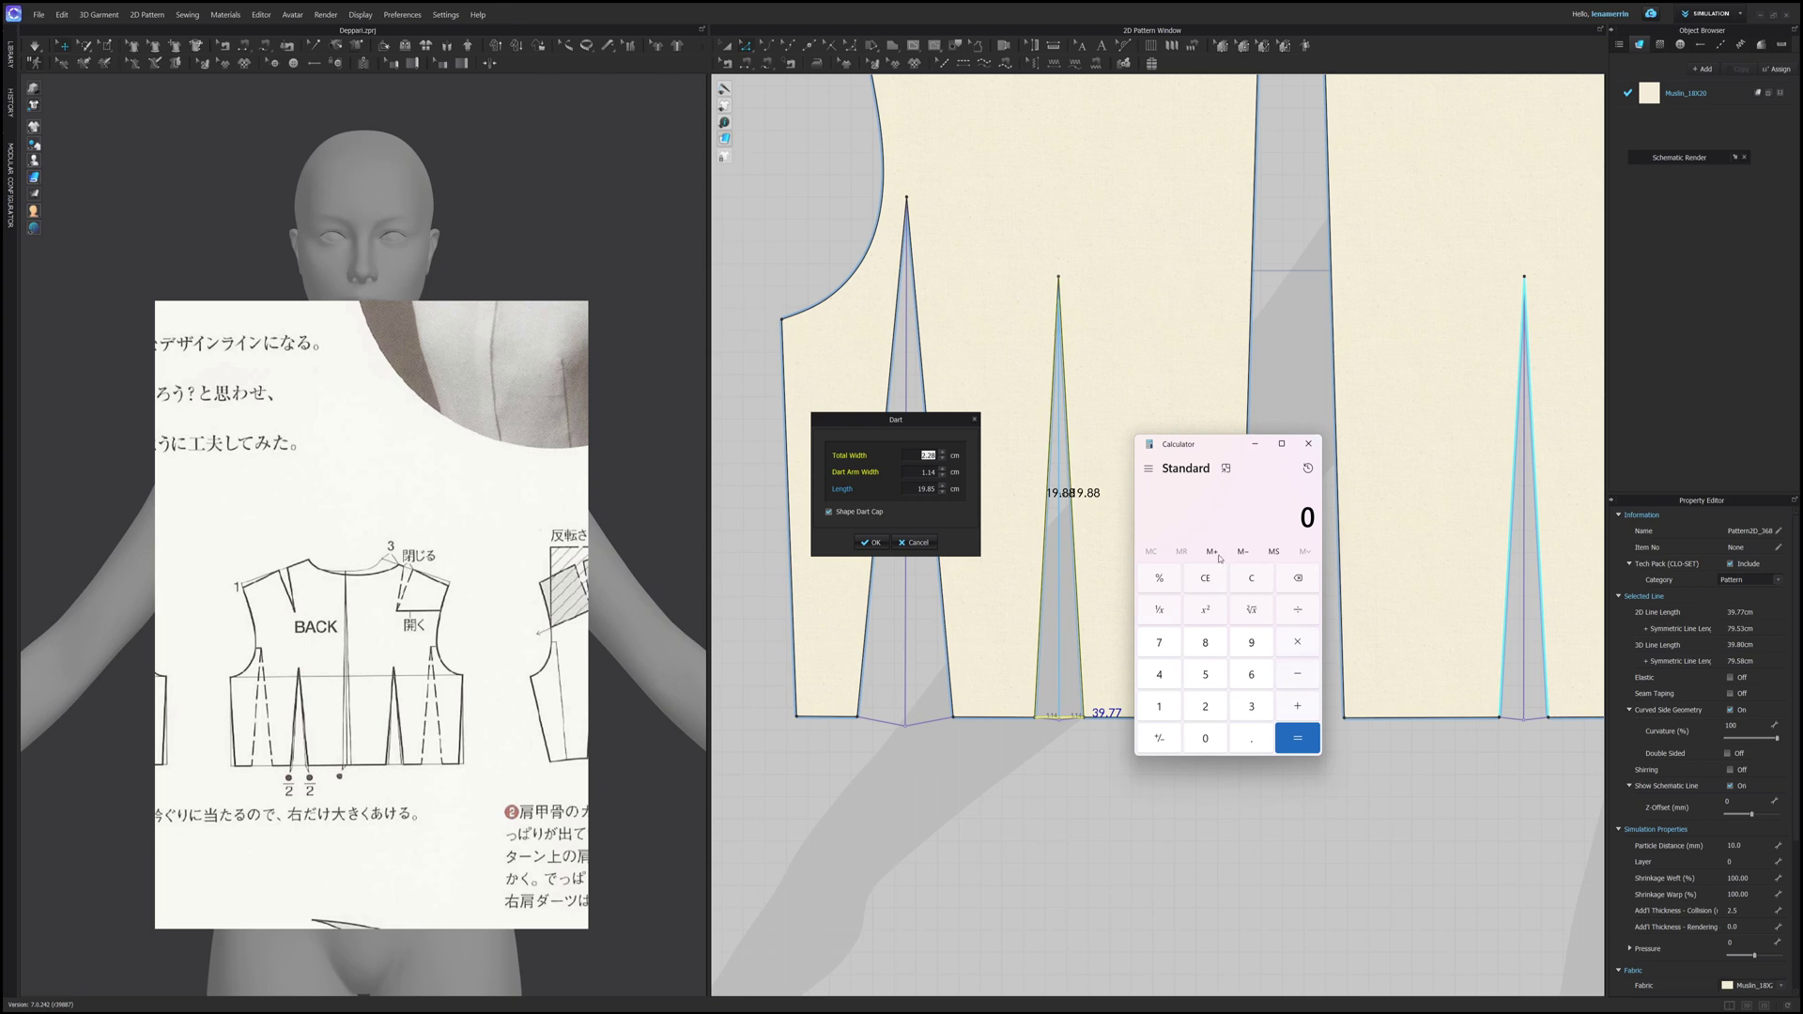
left_click(1209, 711)
left_click(1251, 738)
left_click(1206, 706)
left_click(1208, 642)
left_click(1208, 739)
left_click(1254, 739)
left_click(1257, 648)
left_click(1296, 738)
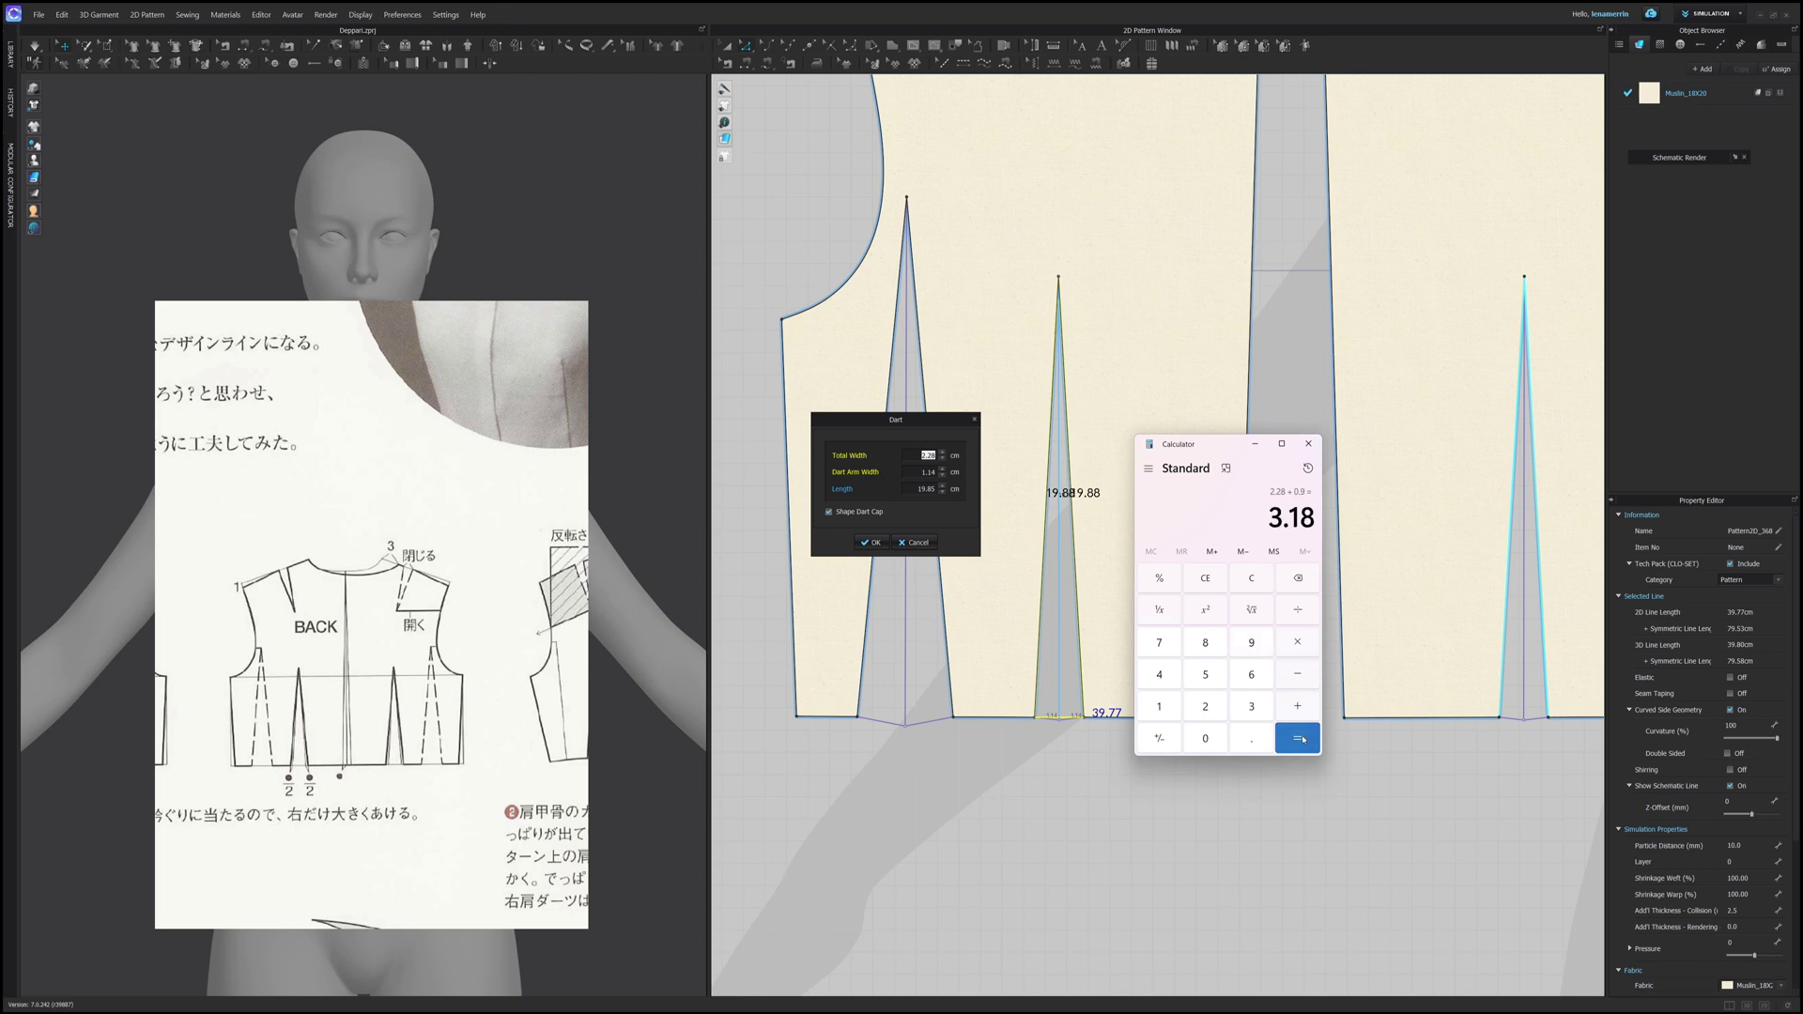
left_click(1256, 445)
Step: Try to set the inner back waist dart's total width to 3.18 cm with dart cap shaping
type("3.18")
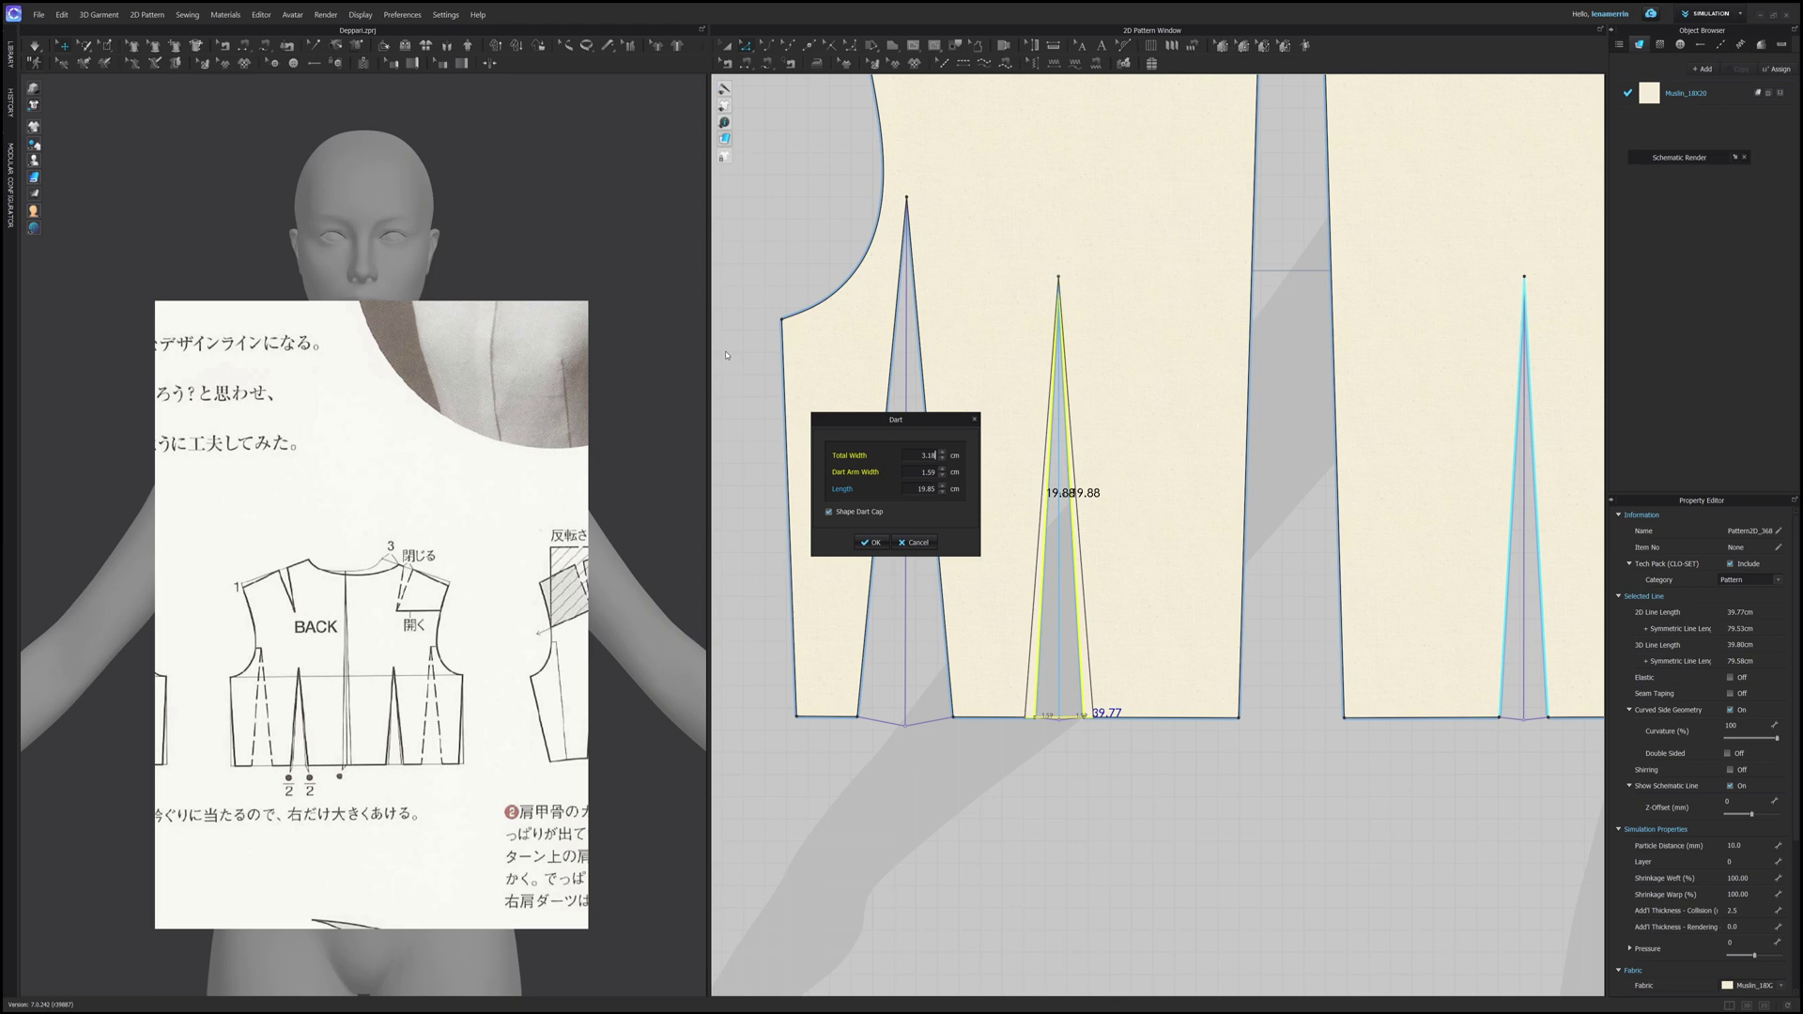
key("Return")
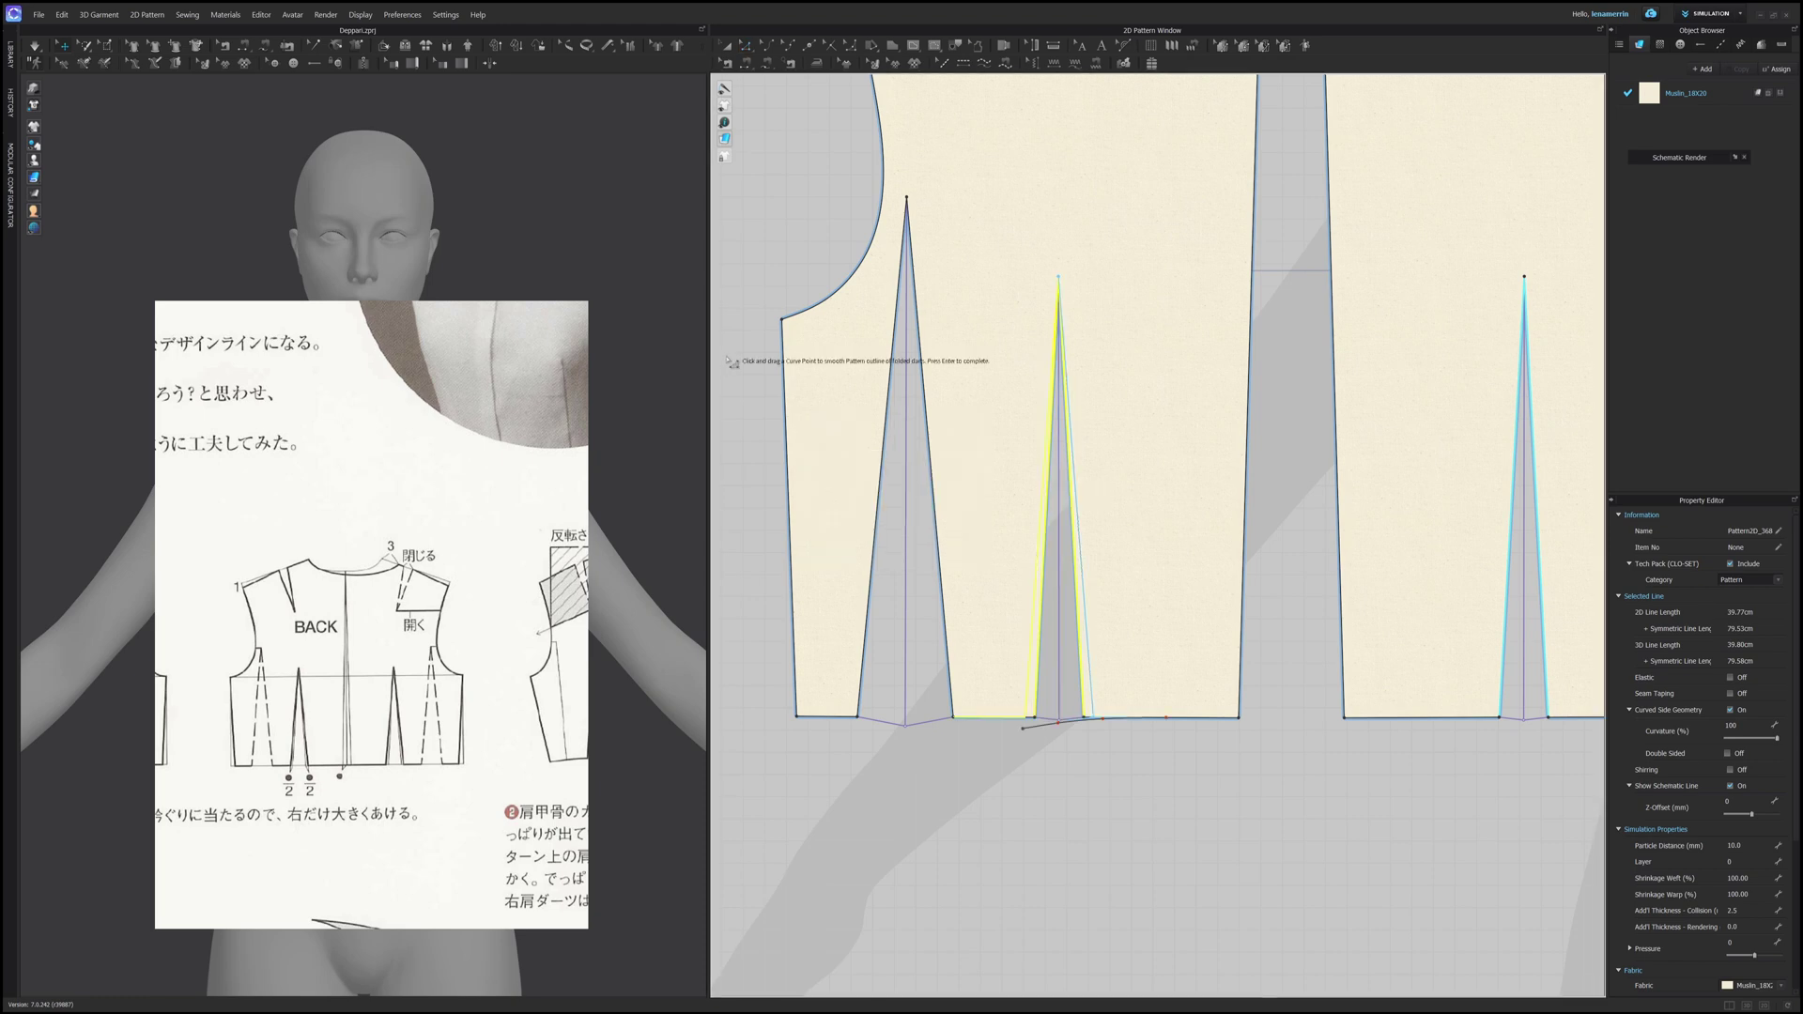
key("Escape")
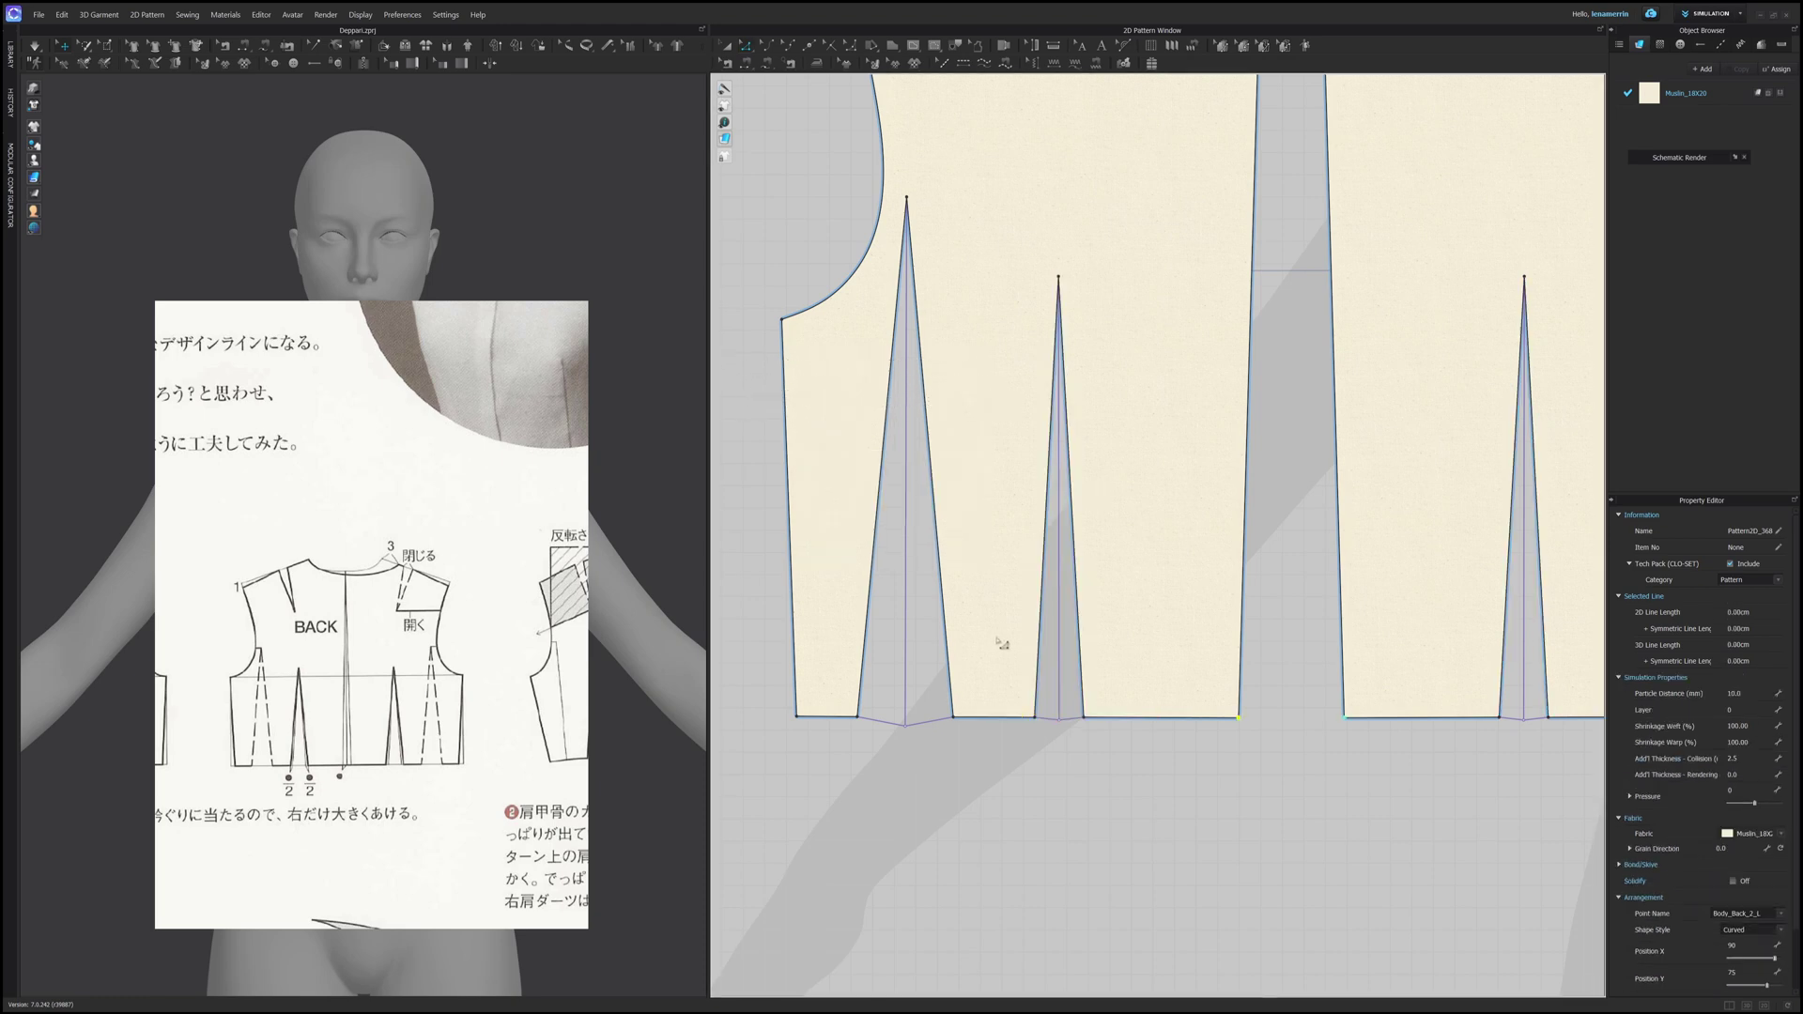
Step: Set the inner back waist dart's total width to 3.18 cm and move the bottom center back point outward until the edge is vertical
left_click(1041, 639)
right_click(1049, 641)
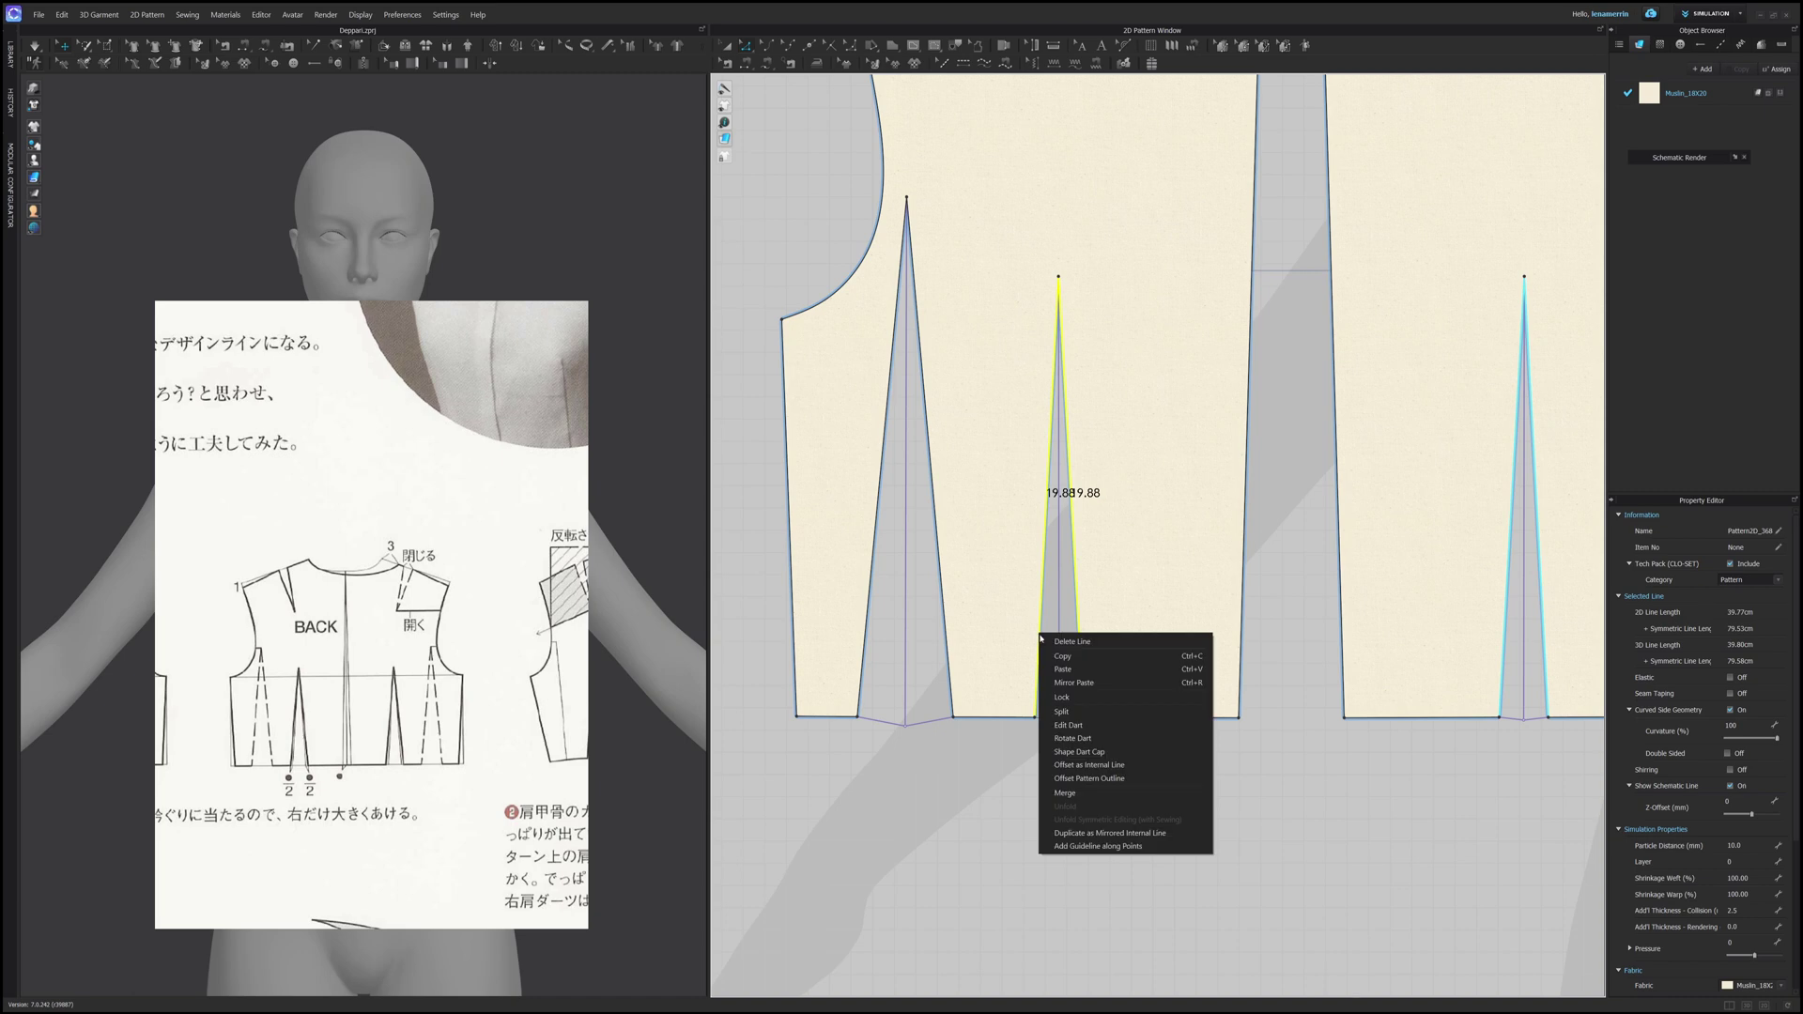
left_click(1080, 719)
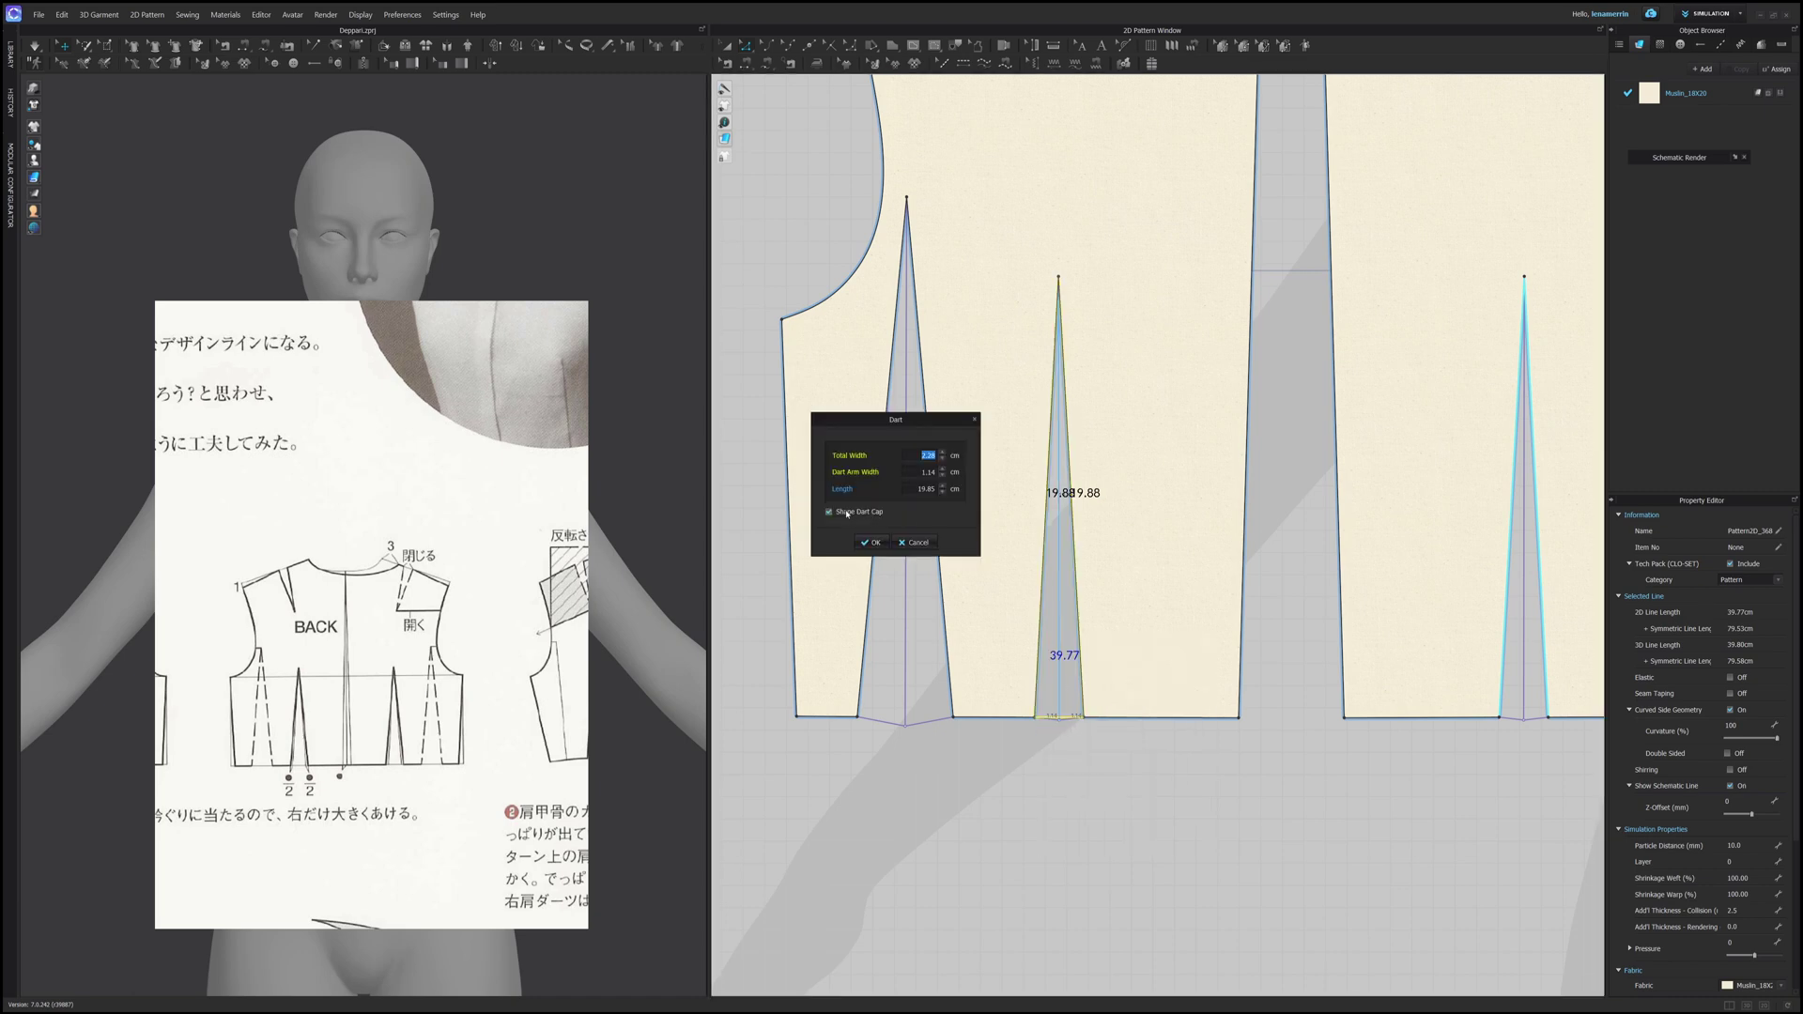
double_click(928, 455)
type("3")
key("Return")
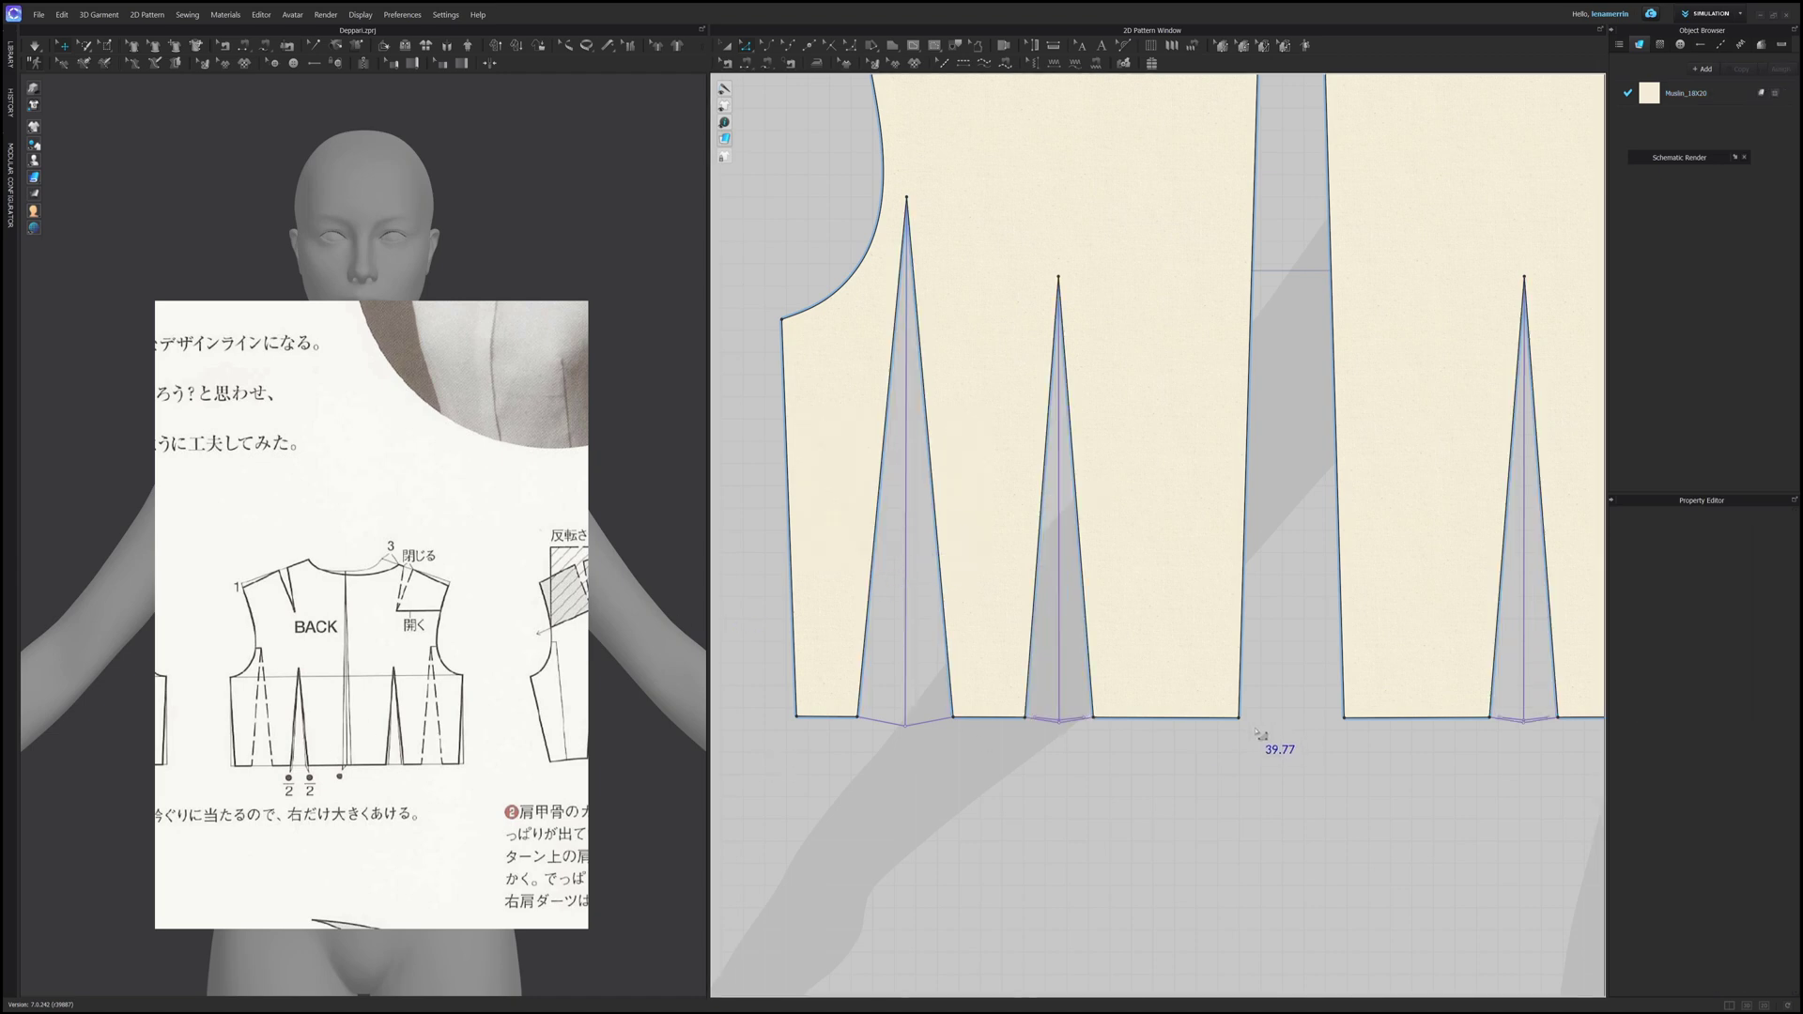
left_click_drag(1240, 720, 1262, 723)
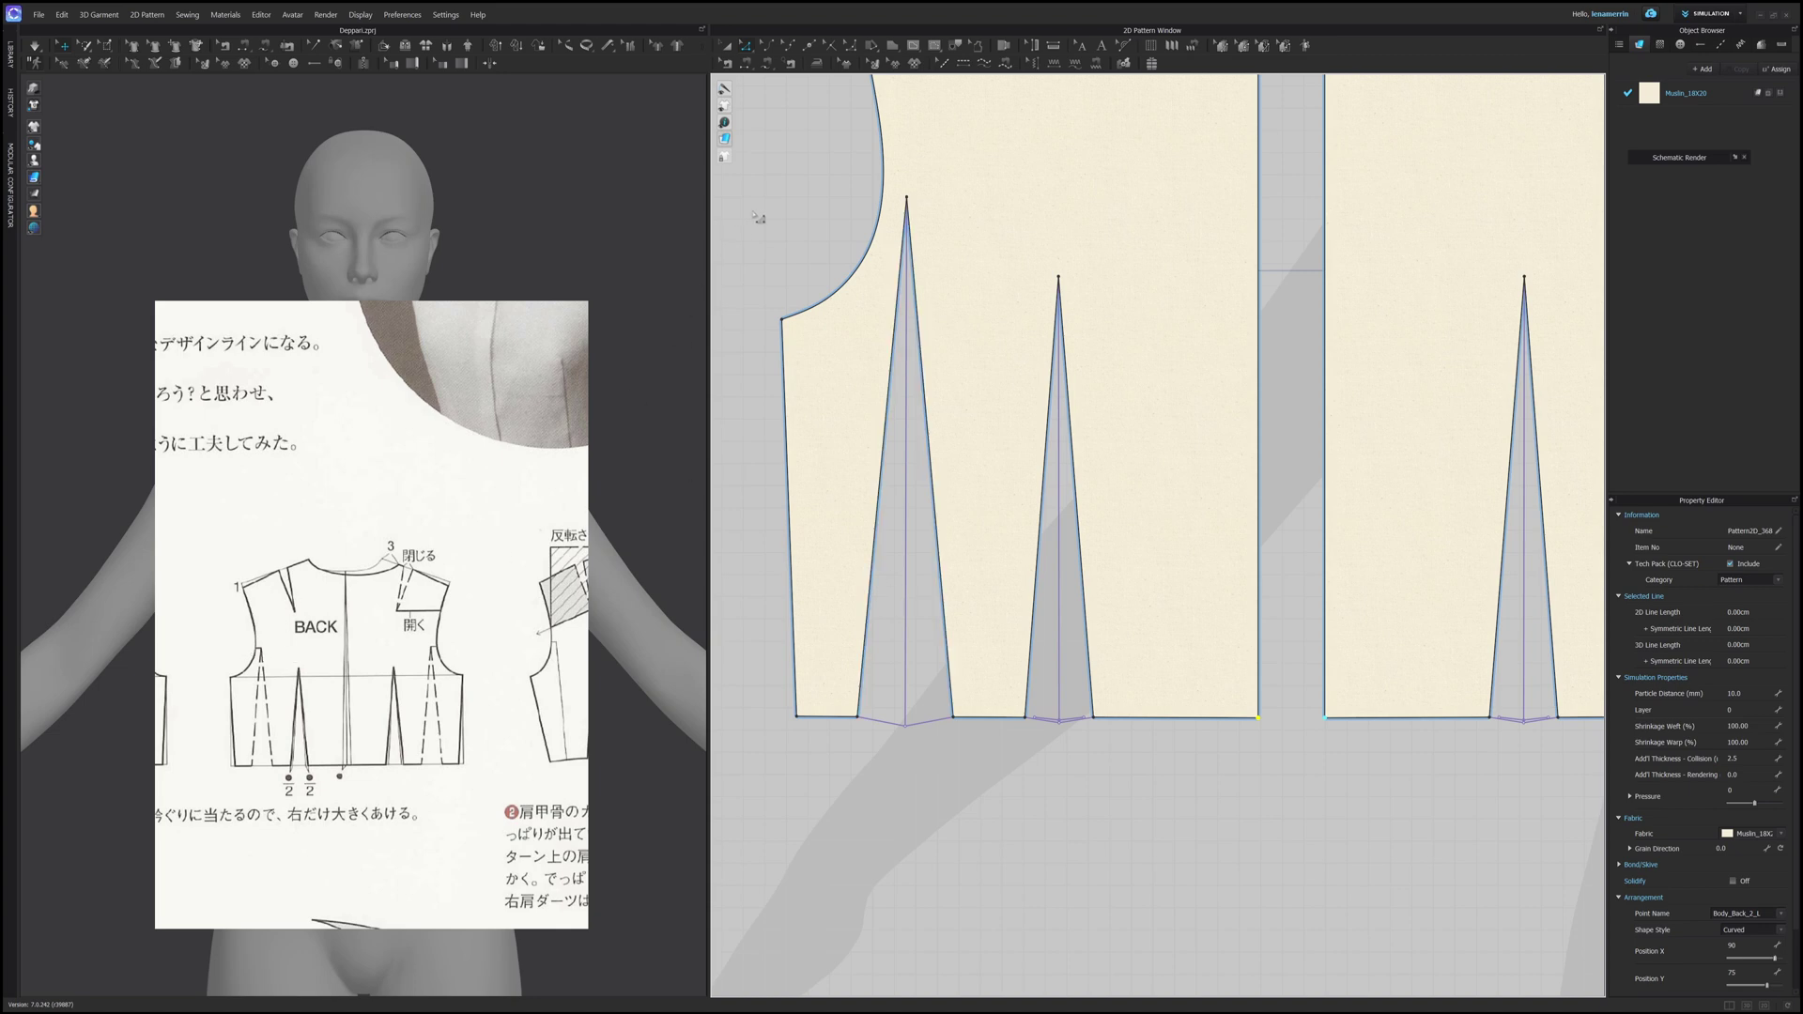
Step: Rotate the outer back waist dart into the armhole, closing it at the waist
middle_click_drag(978, 189, 1038, 398)
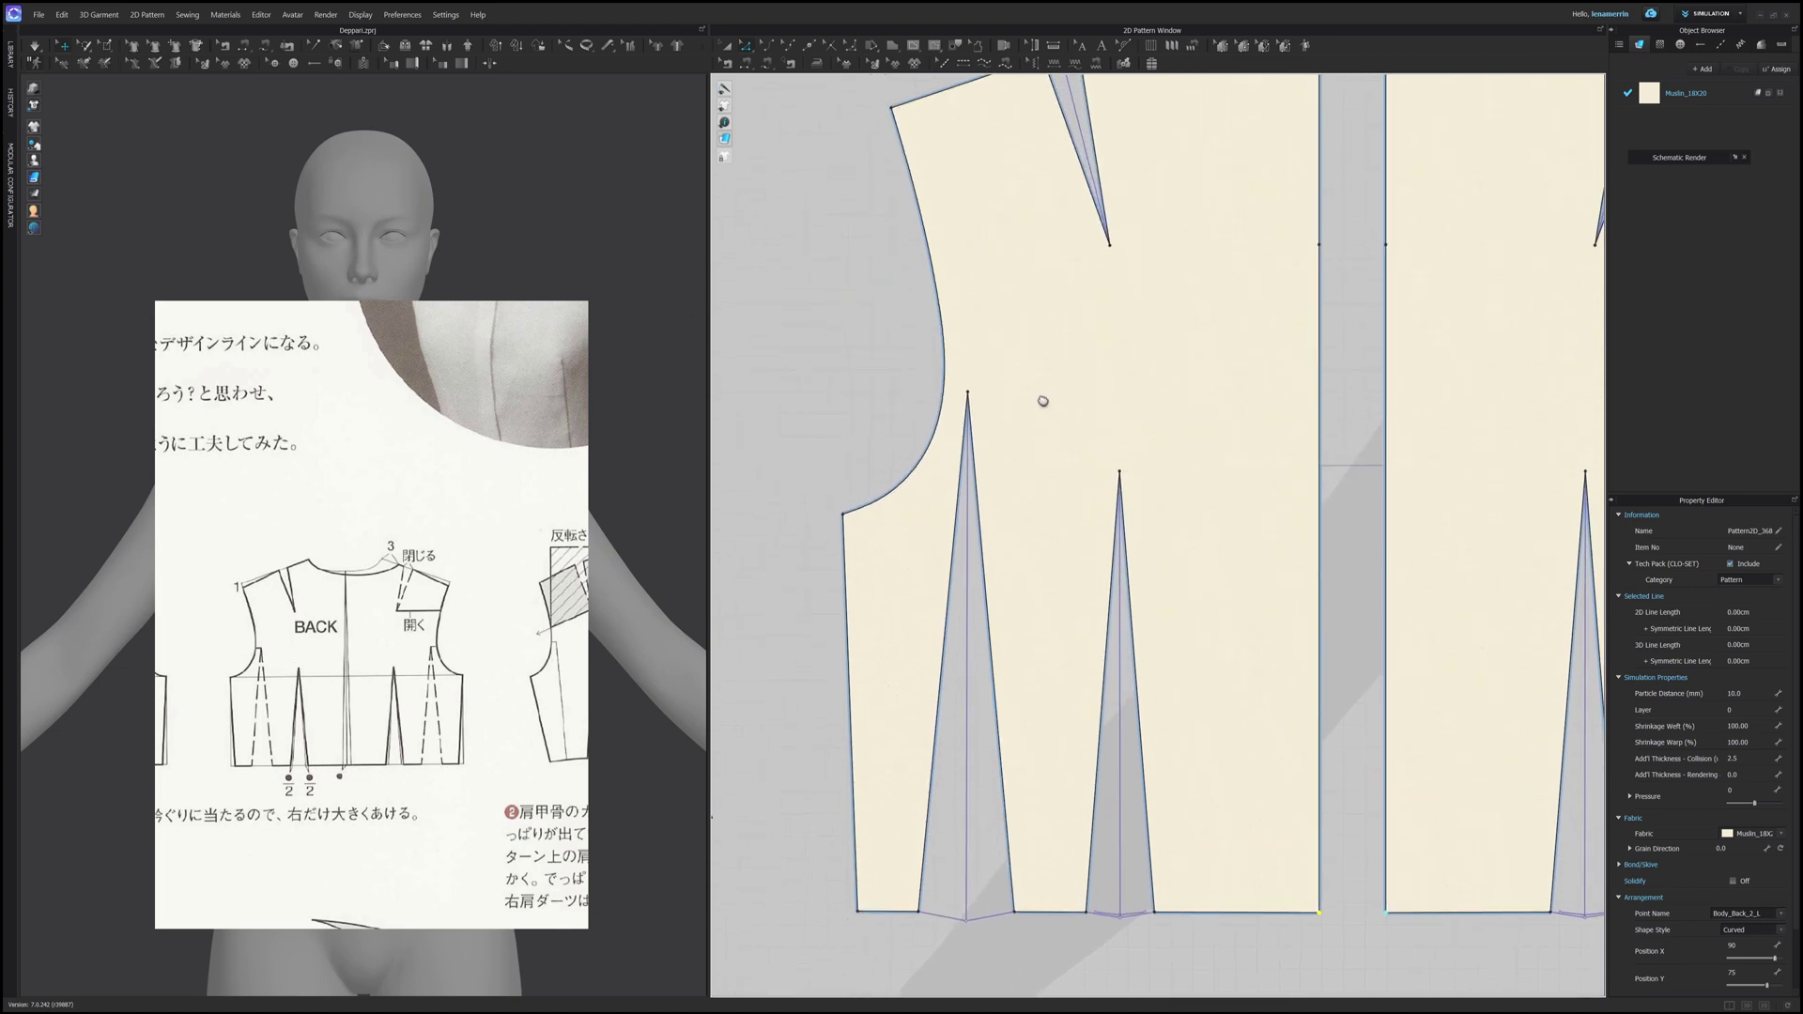
left_click(972, 566)
right_click(950, 564)
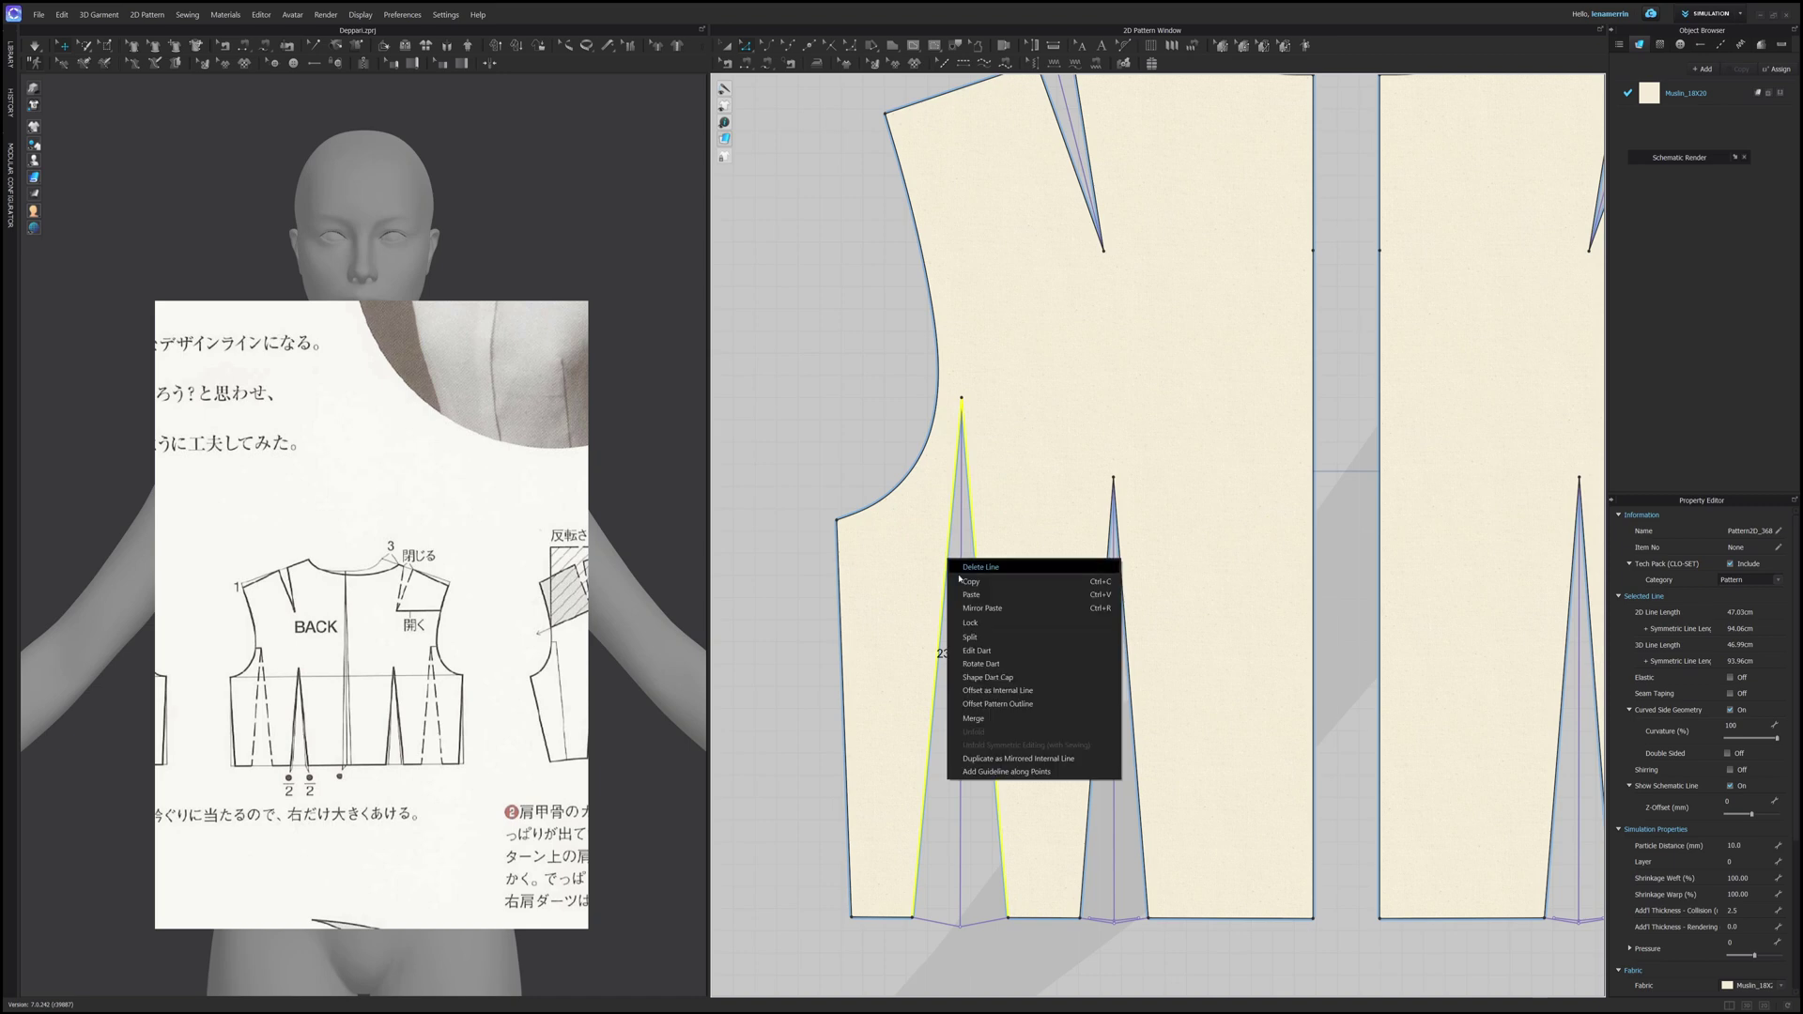
left_click(980, 664)
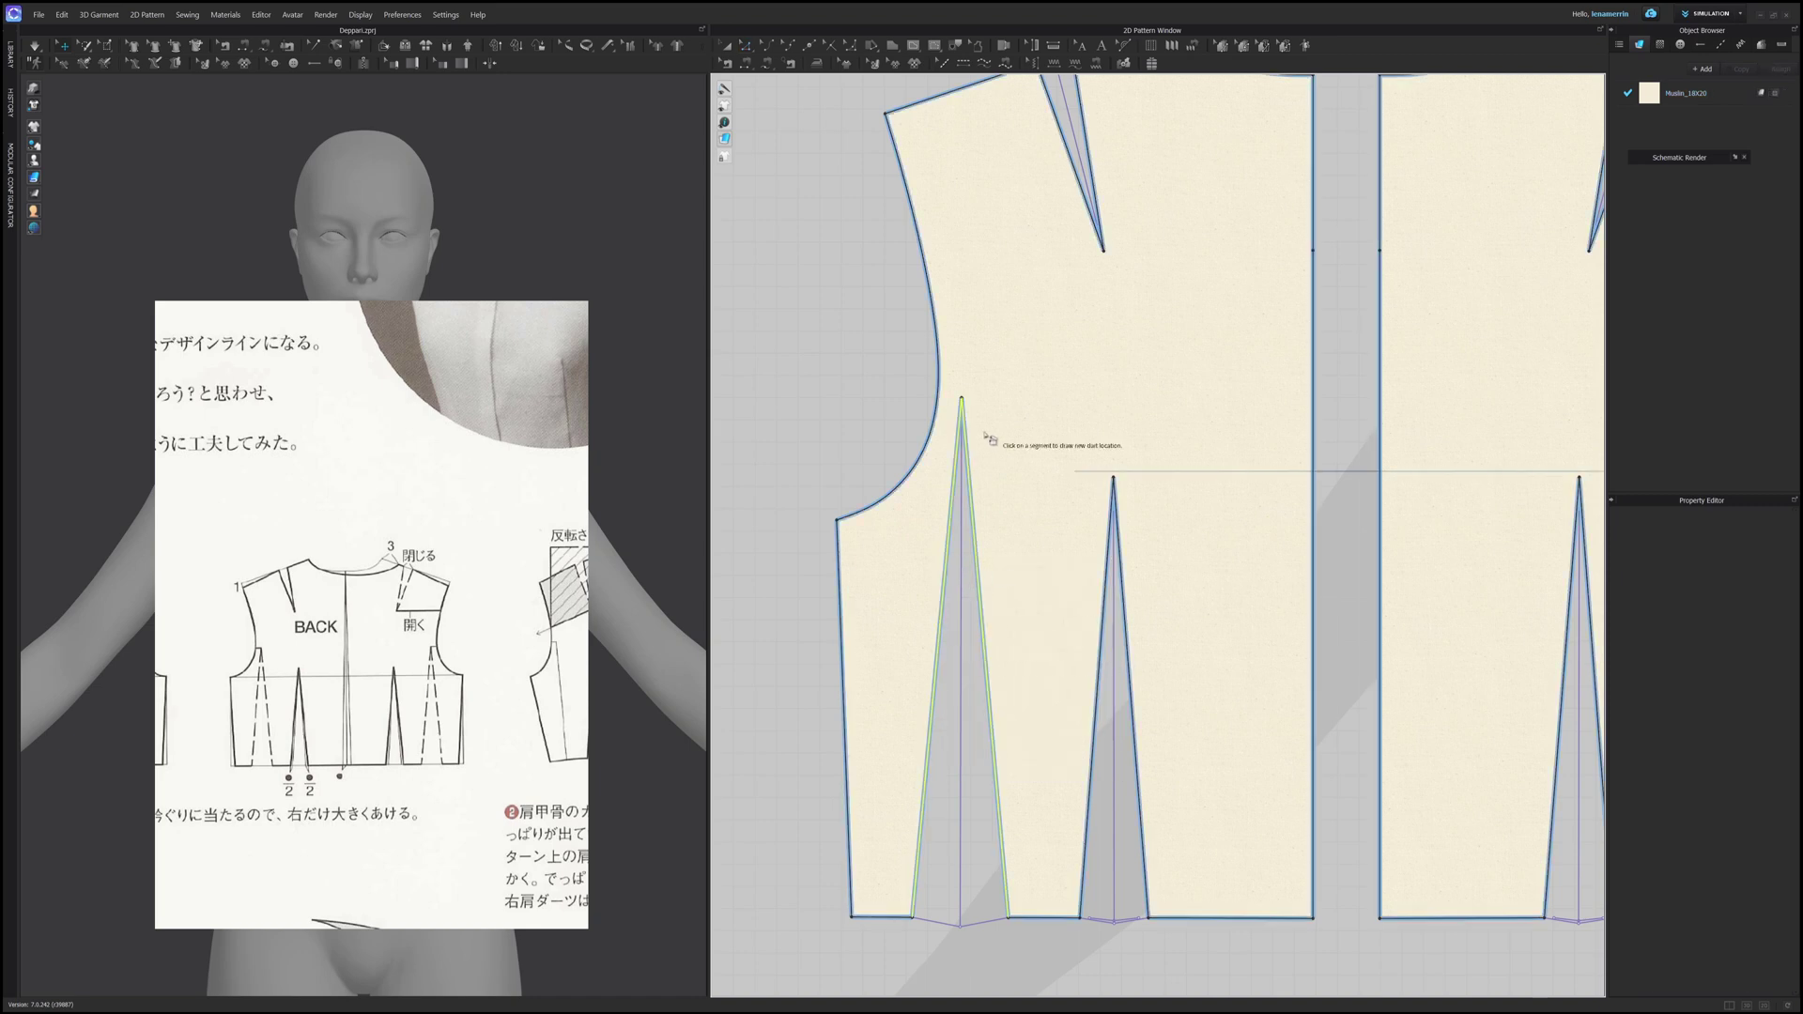
left_click(938, 395)
left_click(958, 441)
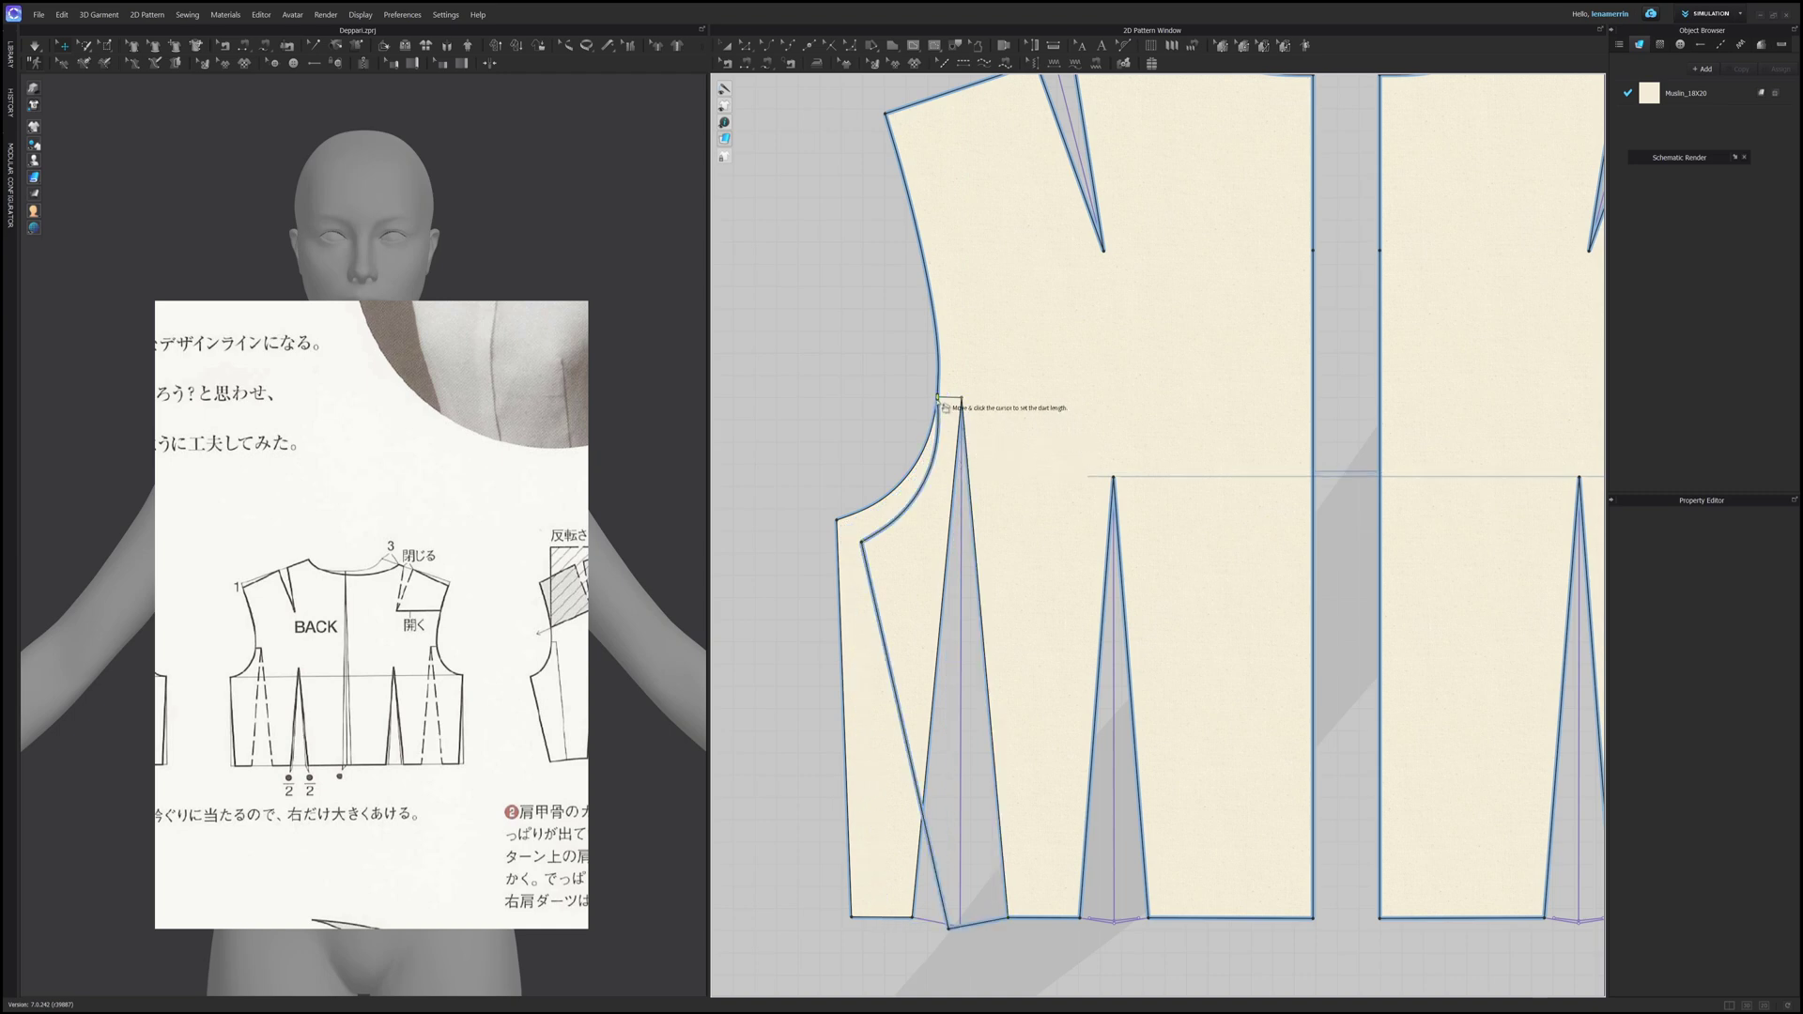
left_click(945, 407)
Step: Replace the tiny notch on the back armhole with a smooth curve between two added points above and below it
scroll(939, 399, "up", 5)
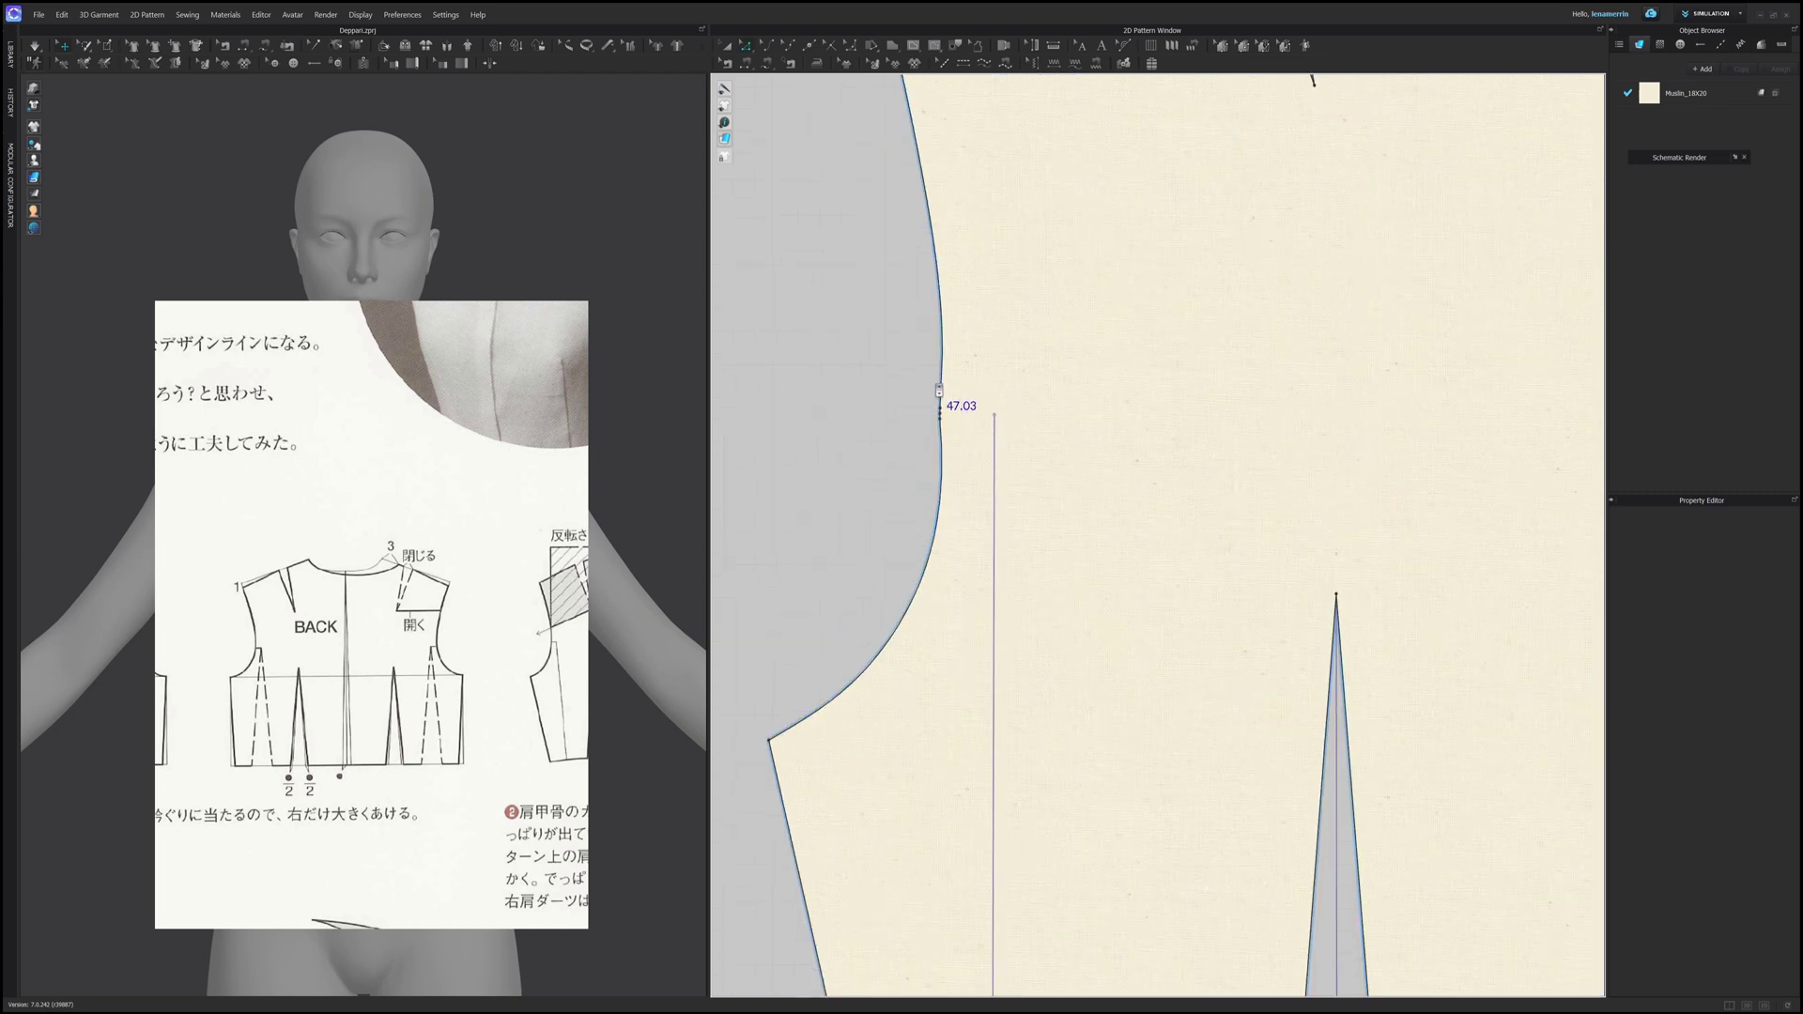
scroll(939, 430, "down", 2)
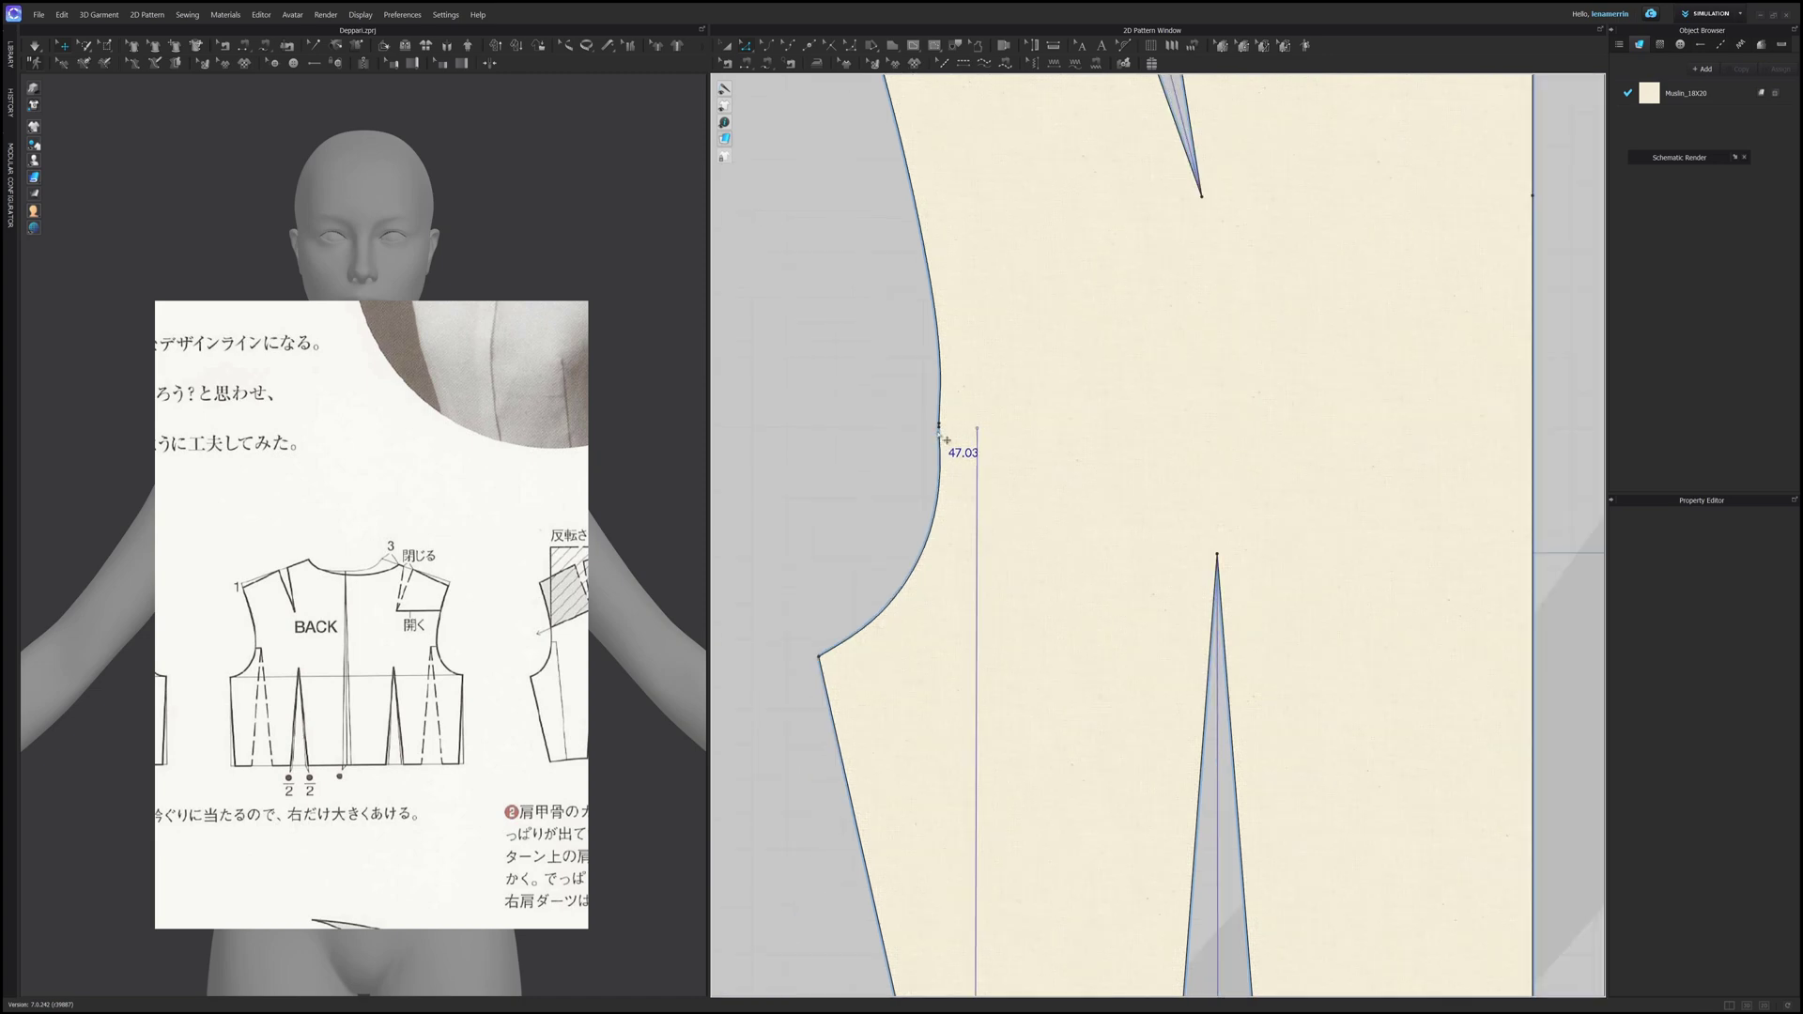
left_click(939, 338)
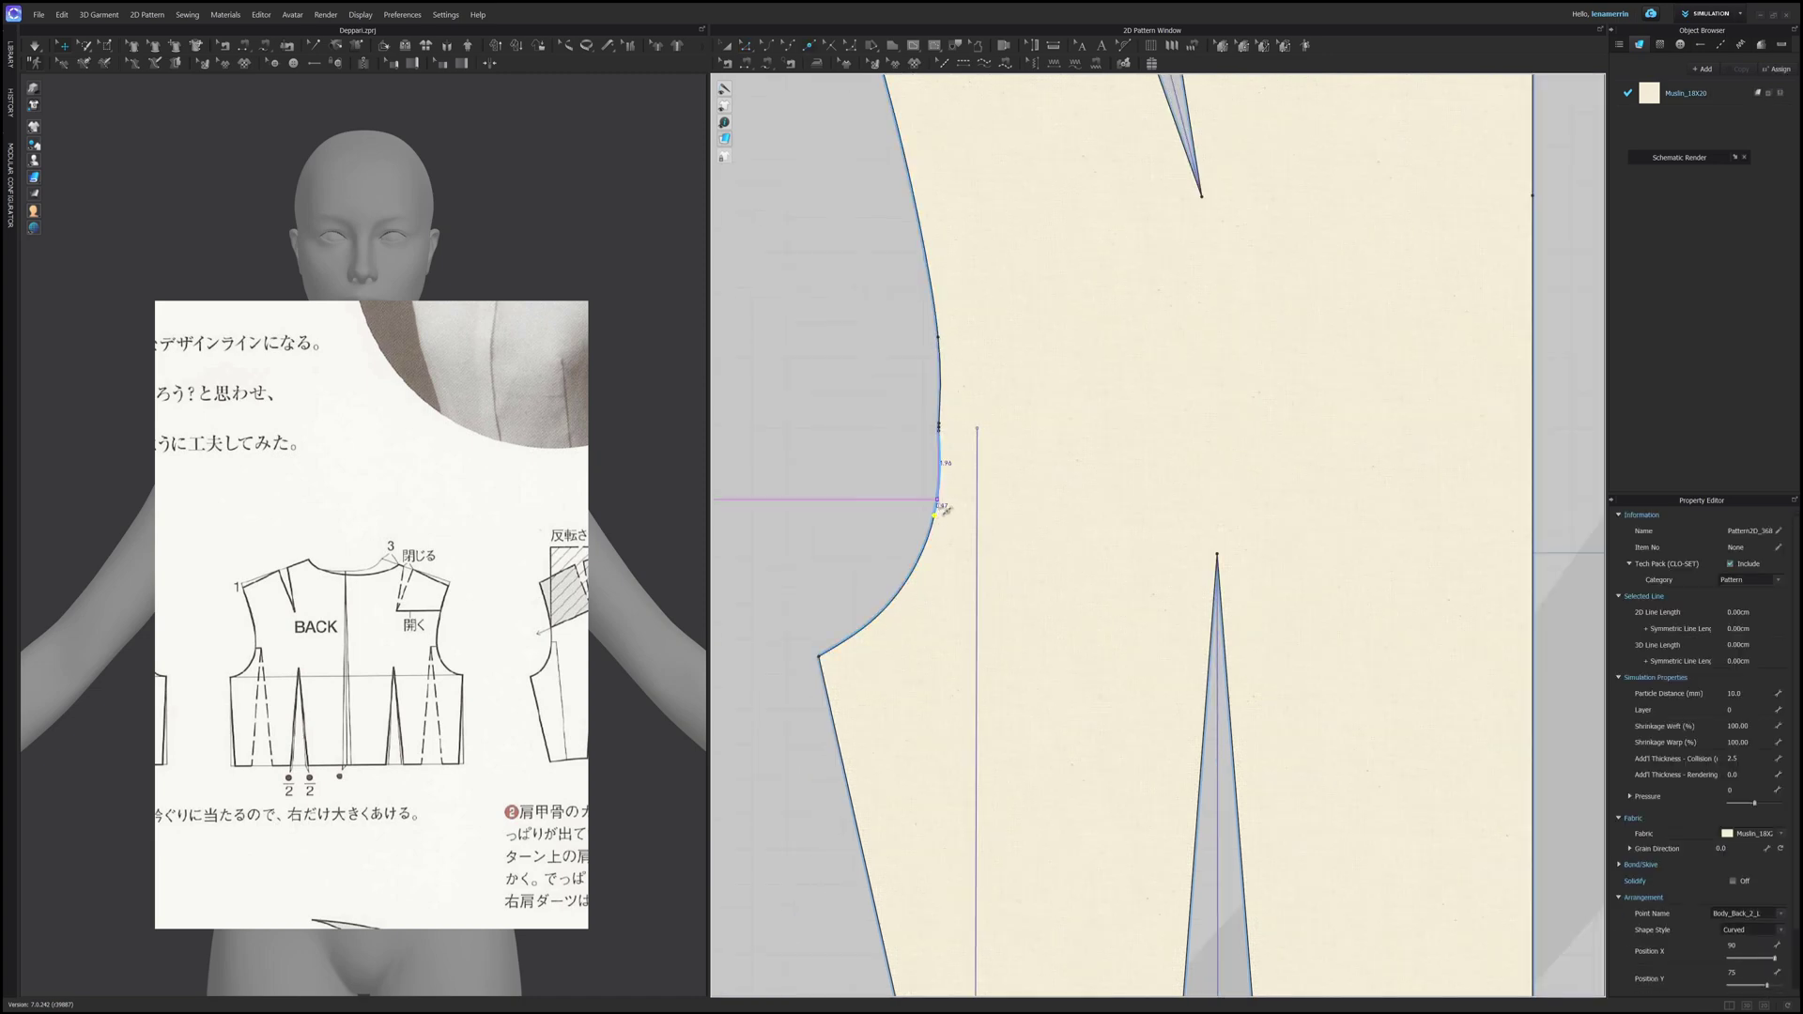
key("z")
left_click_drag(920, 414, 959, 439)
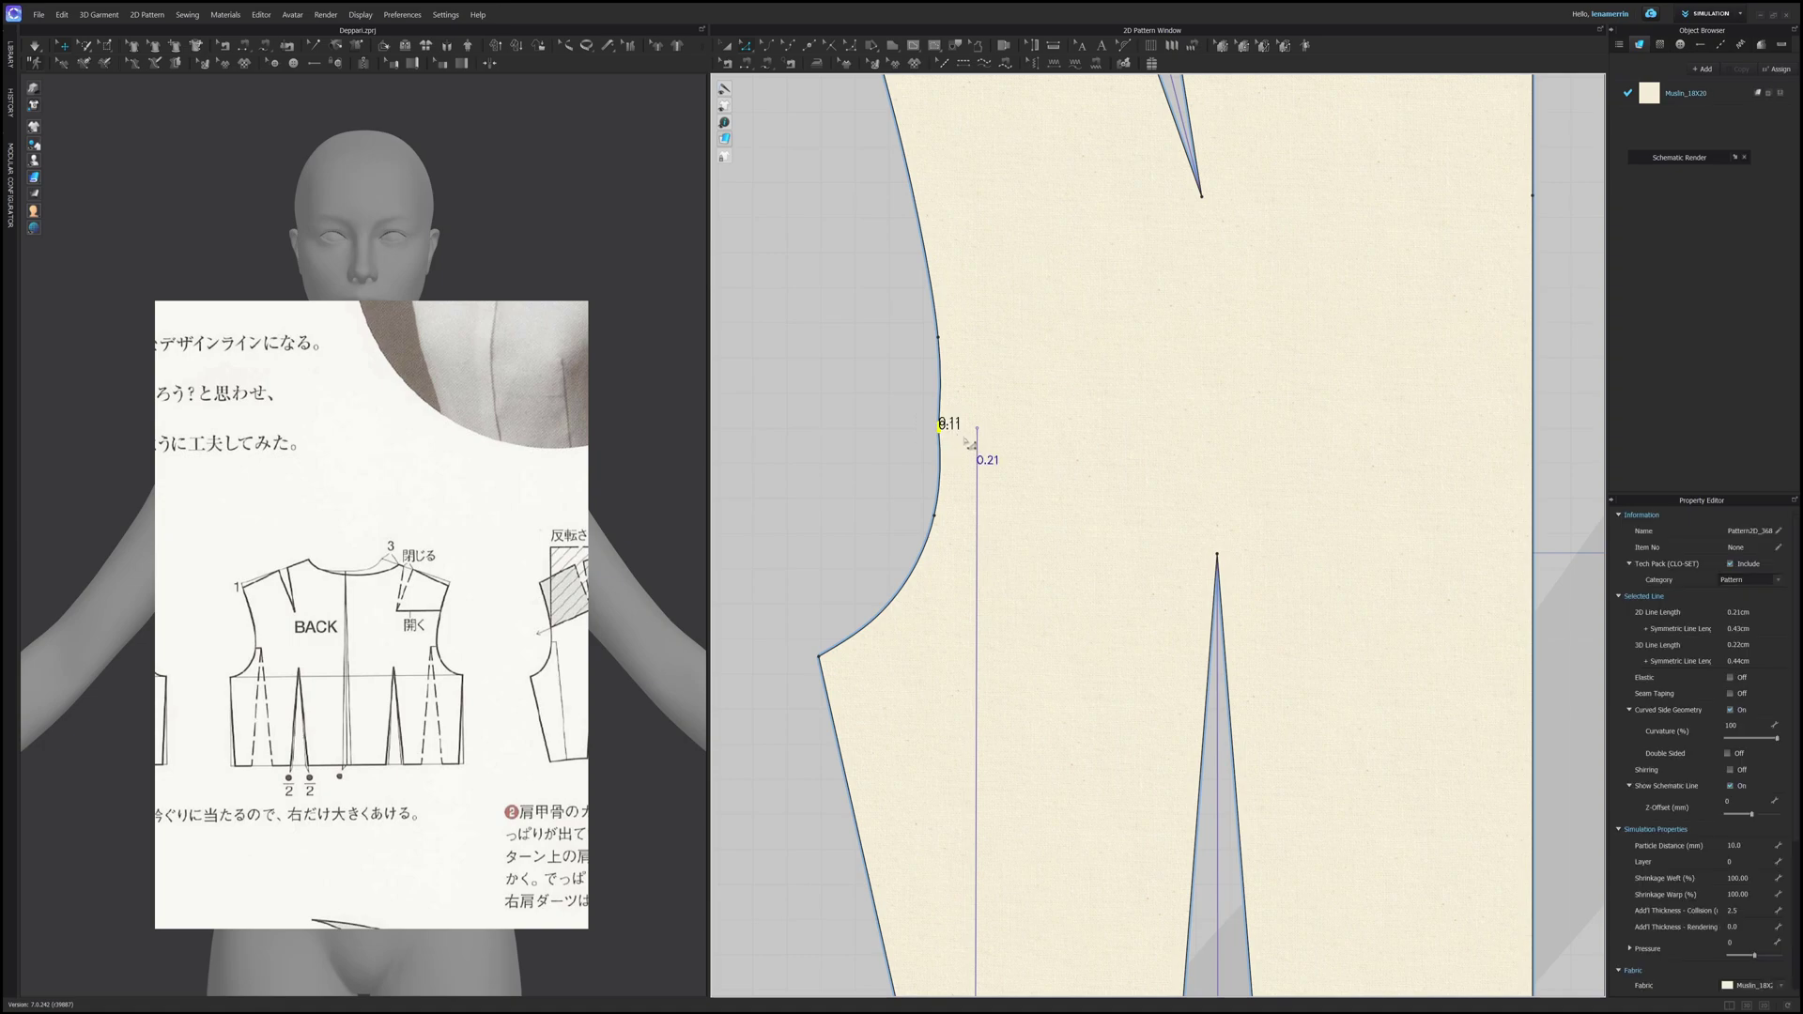
key("Delete")
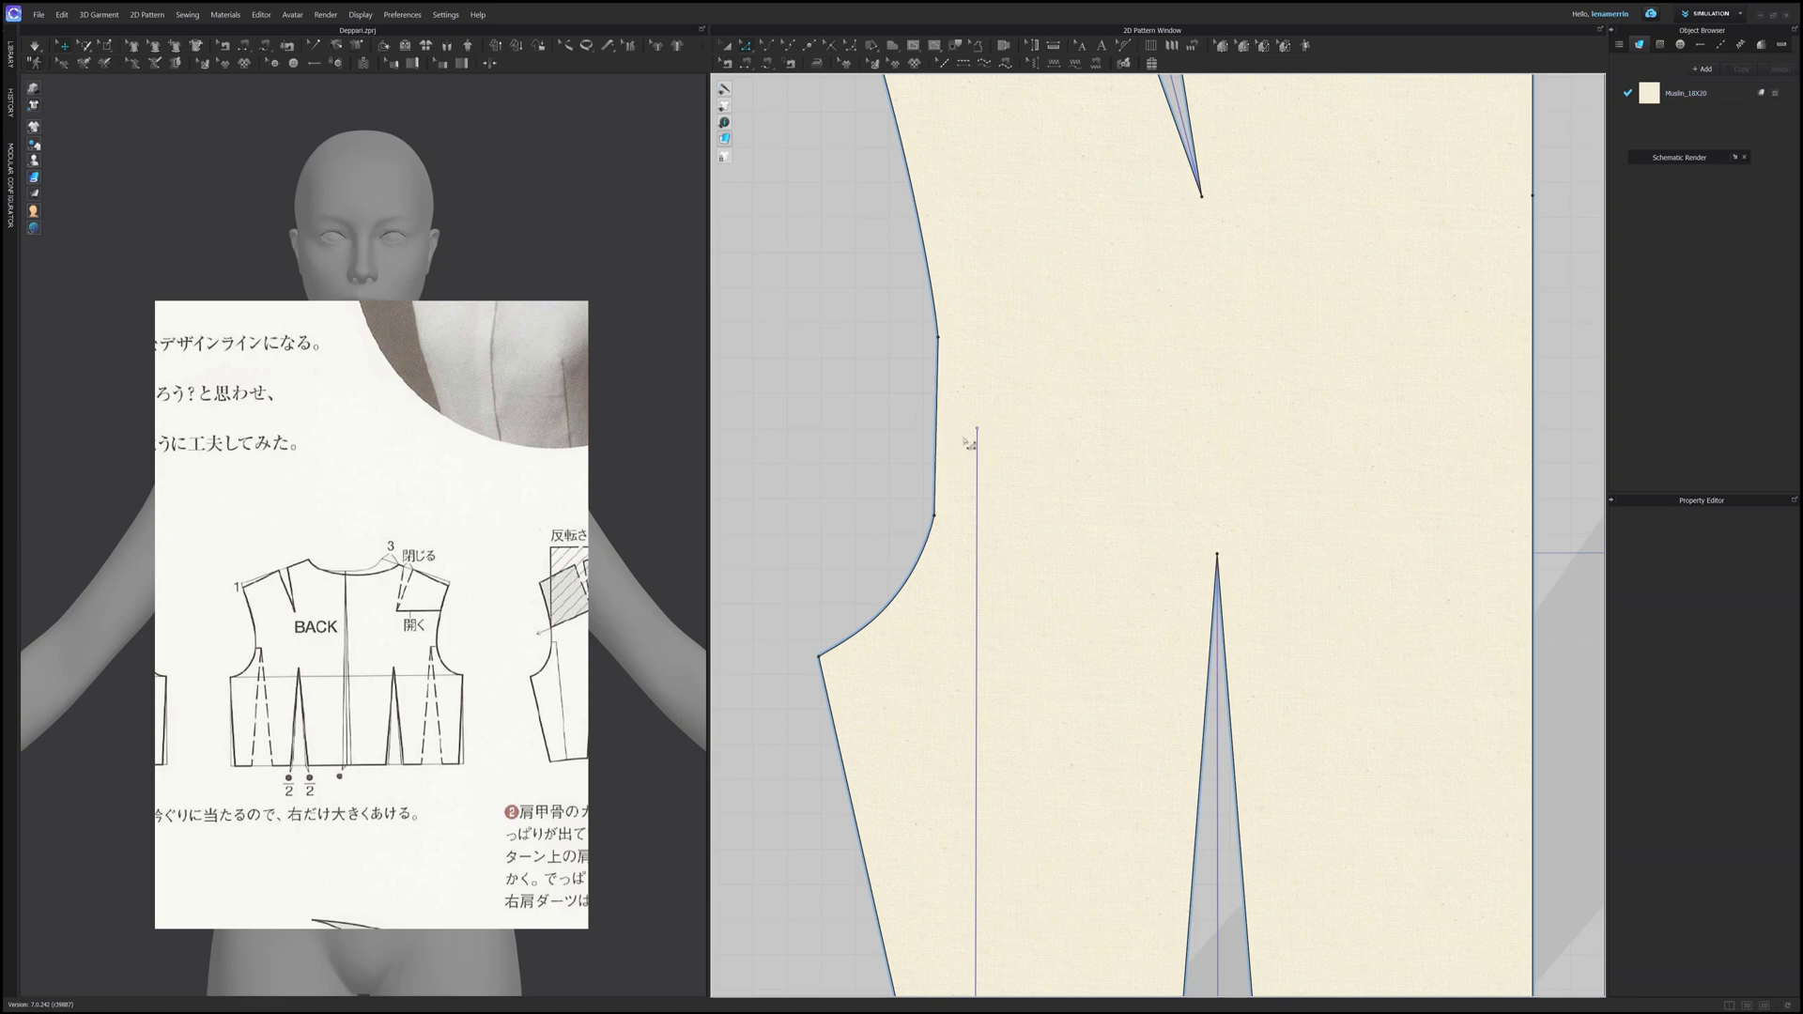
left_click(936, 451)
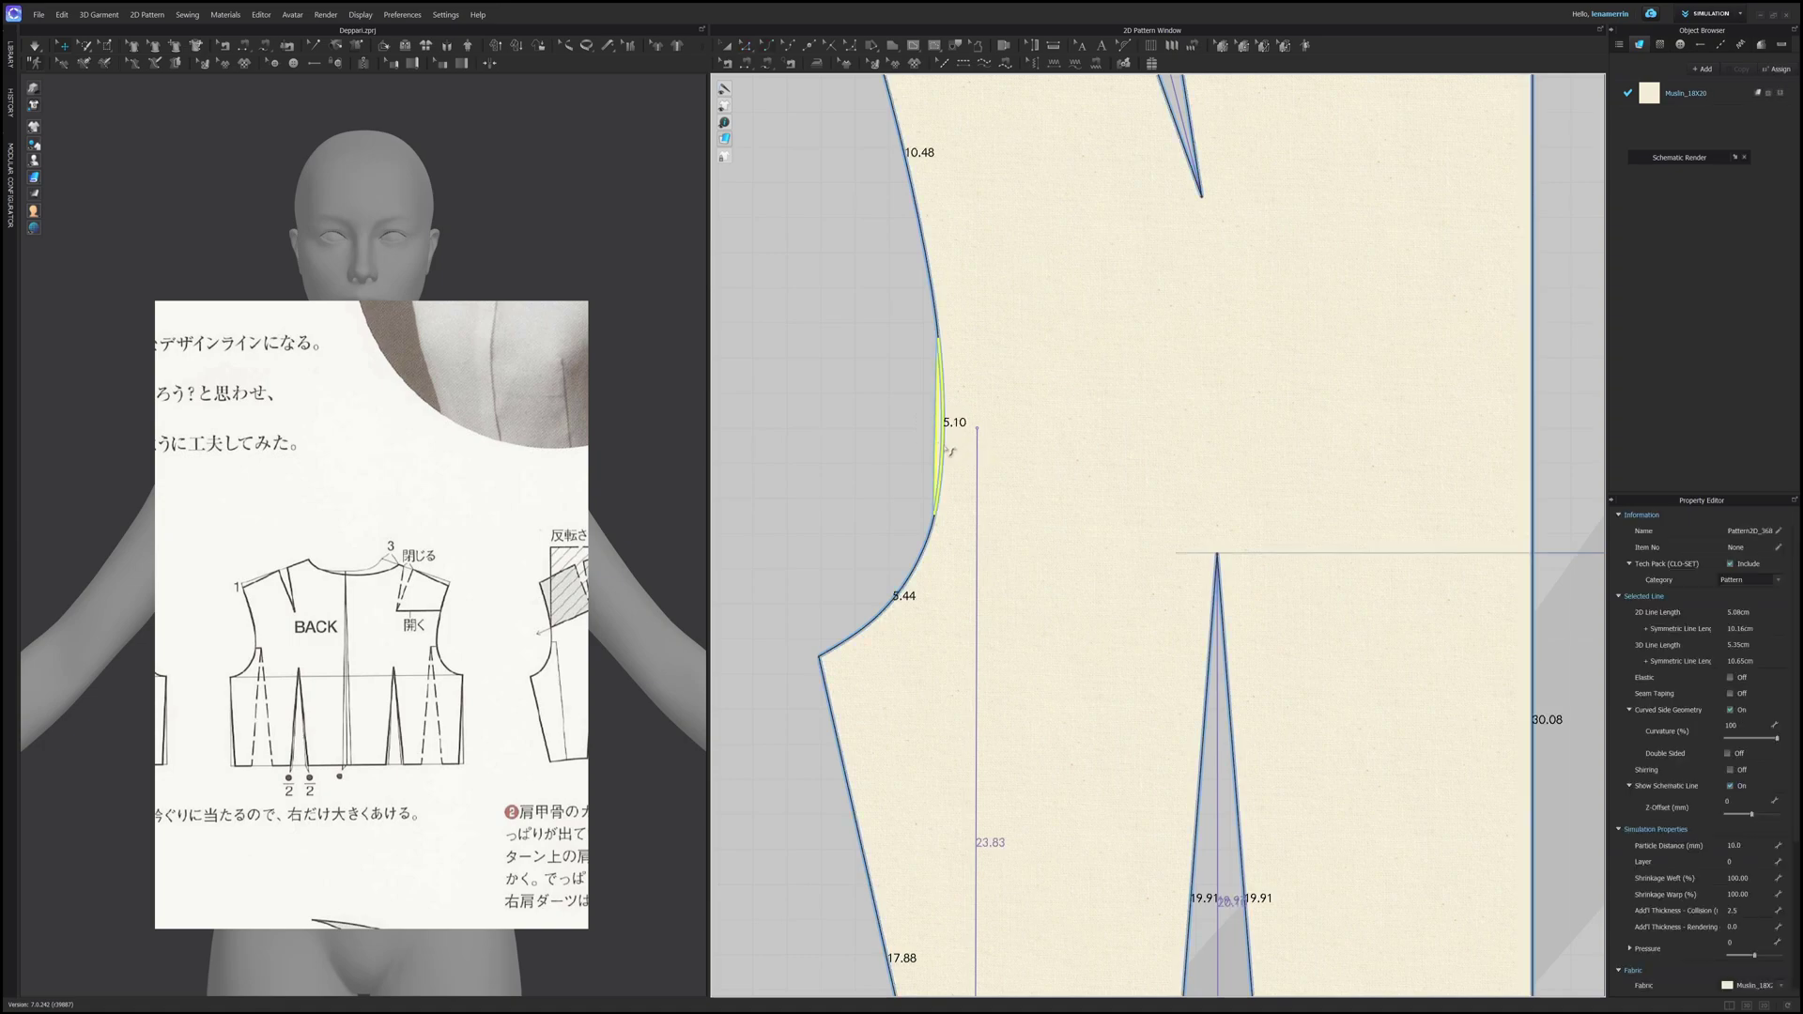
scroll(871, 462, "down", 5)
left_click(897, 218)
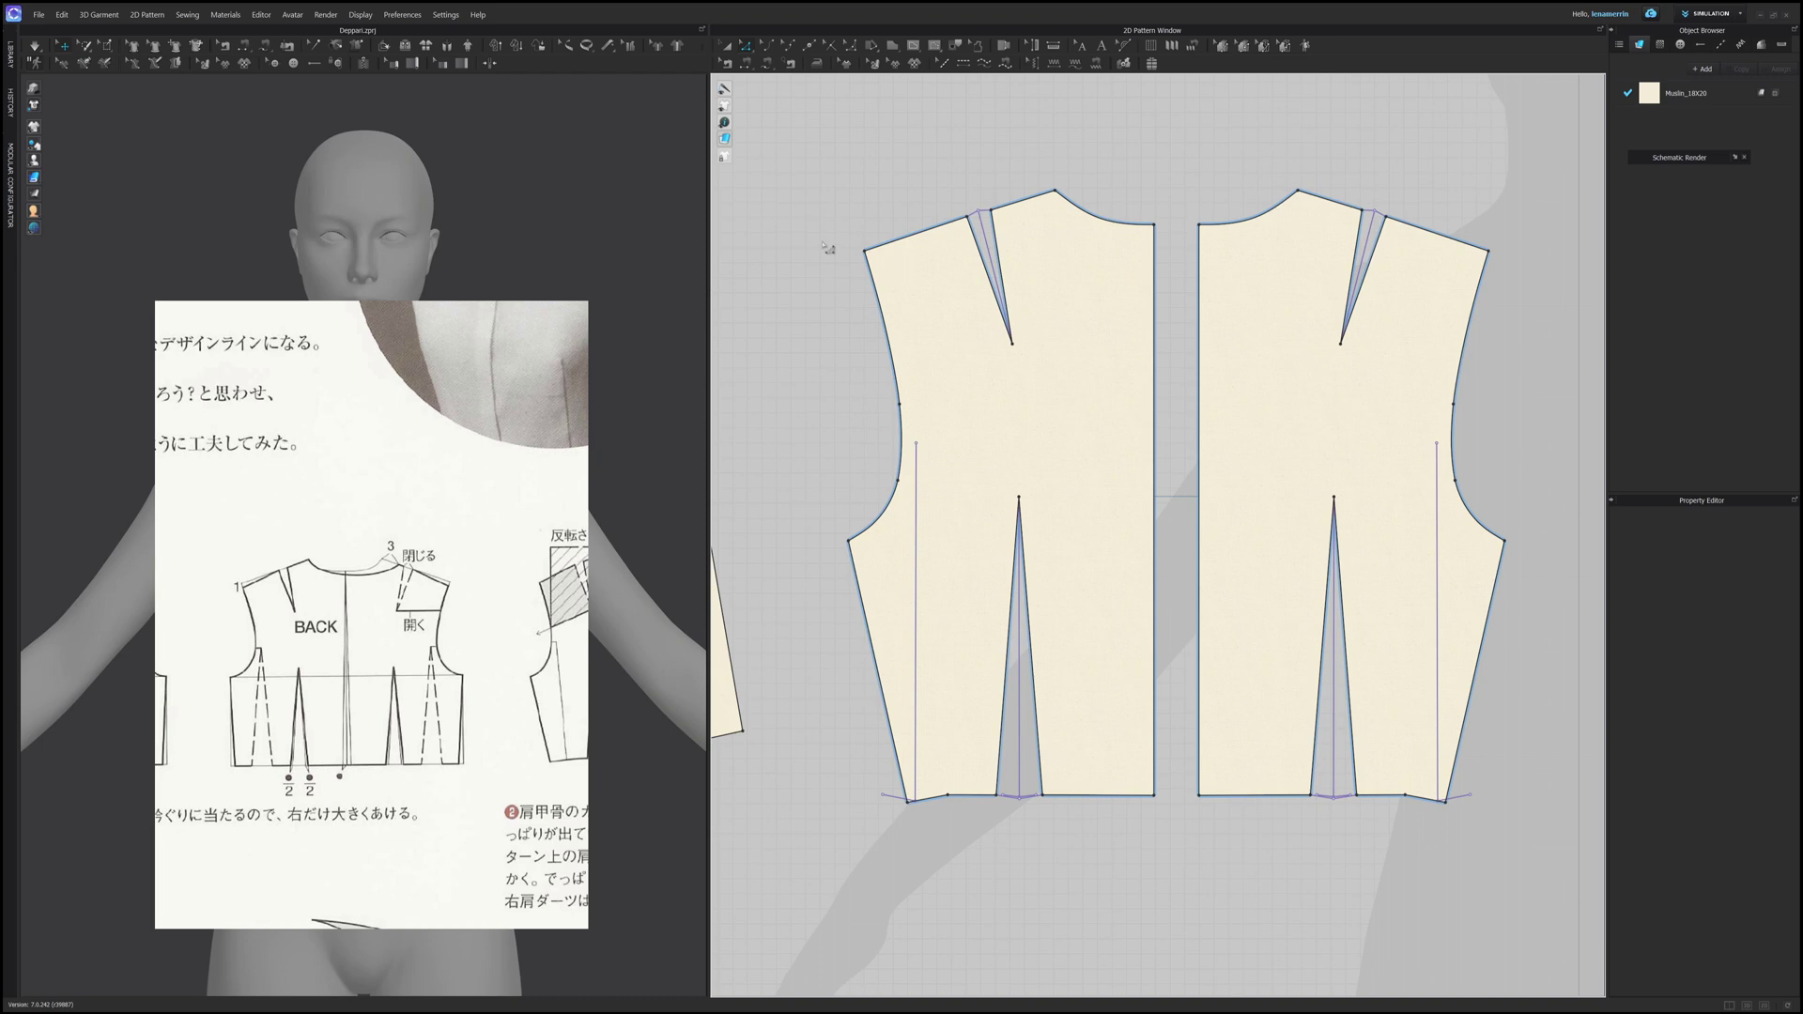
Step: Lower the back shoulder tip about 1 cm along the armhole, following the reference diagram
left_click_drag(872, 259, 869, 270)
right_click(869, 270)
key("Return")
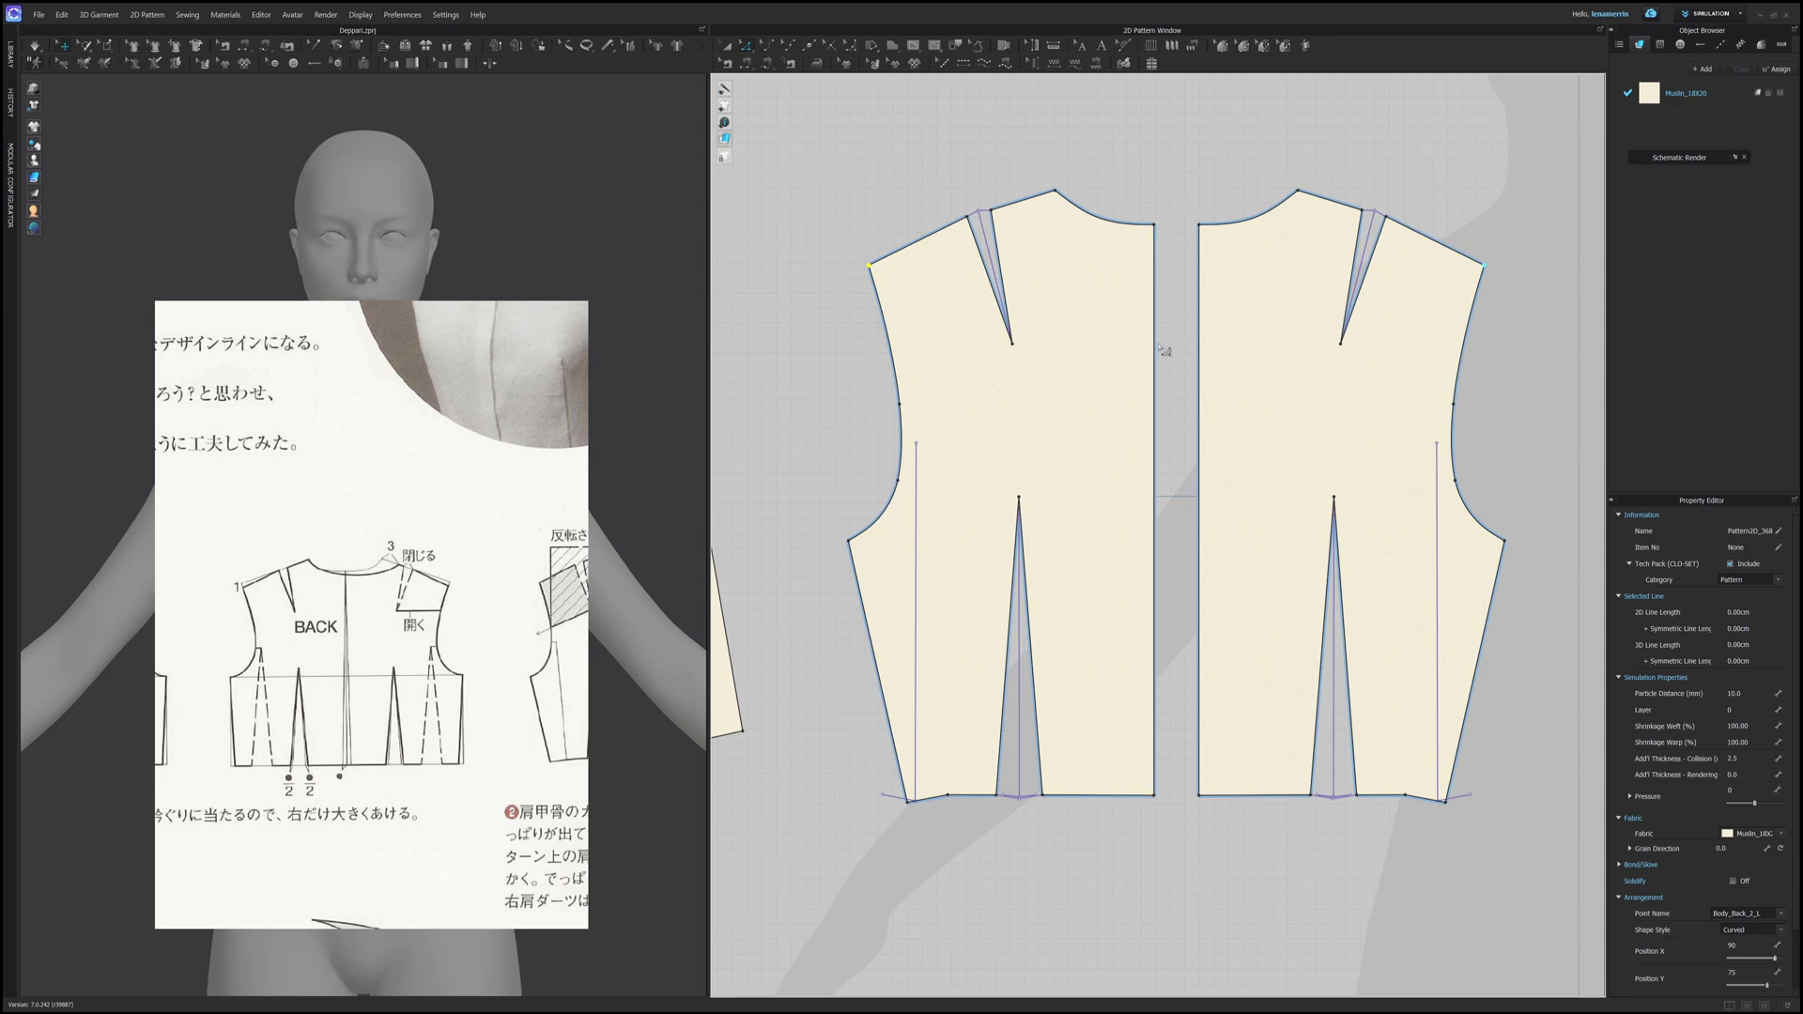
Step: Merge the two back bodice halves along the center back edge into one piece
left_click(1156, 346)
right_click(1156, 344)
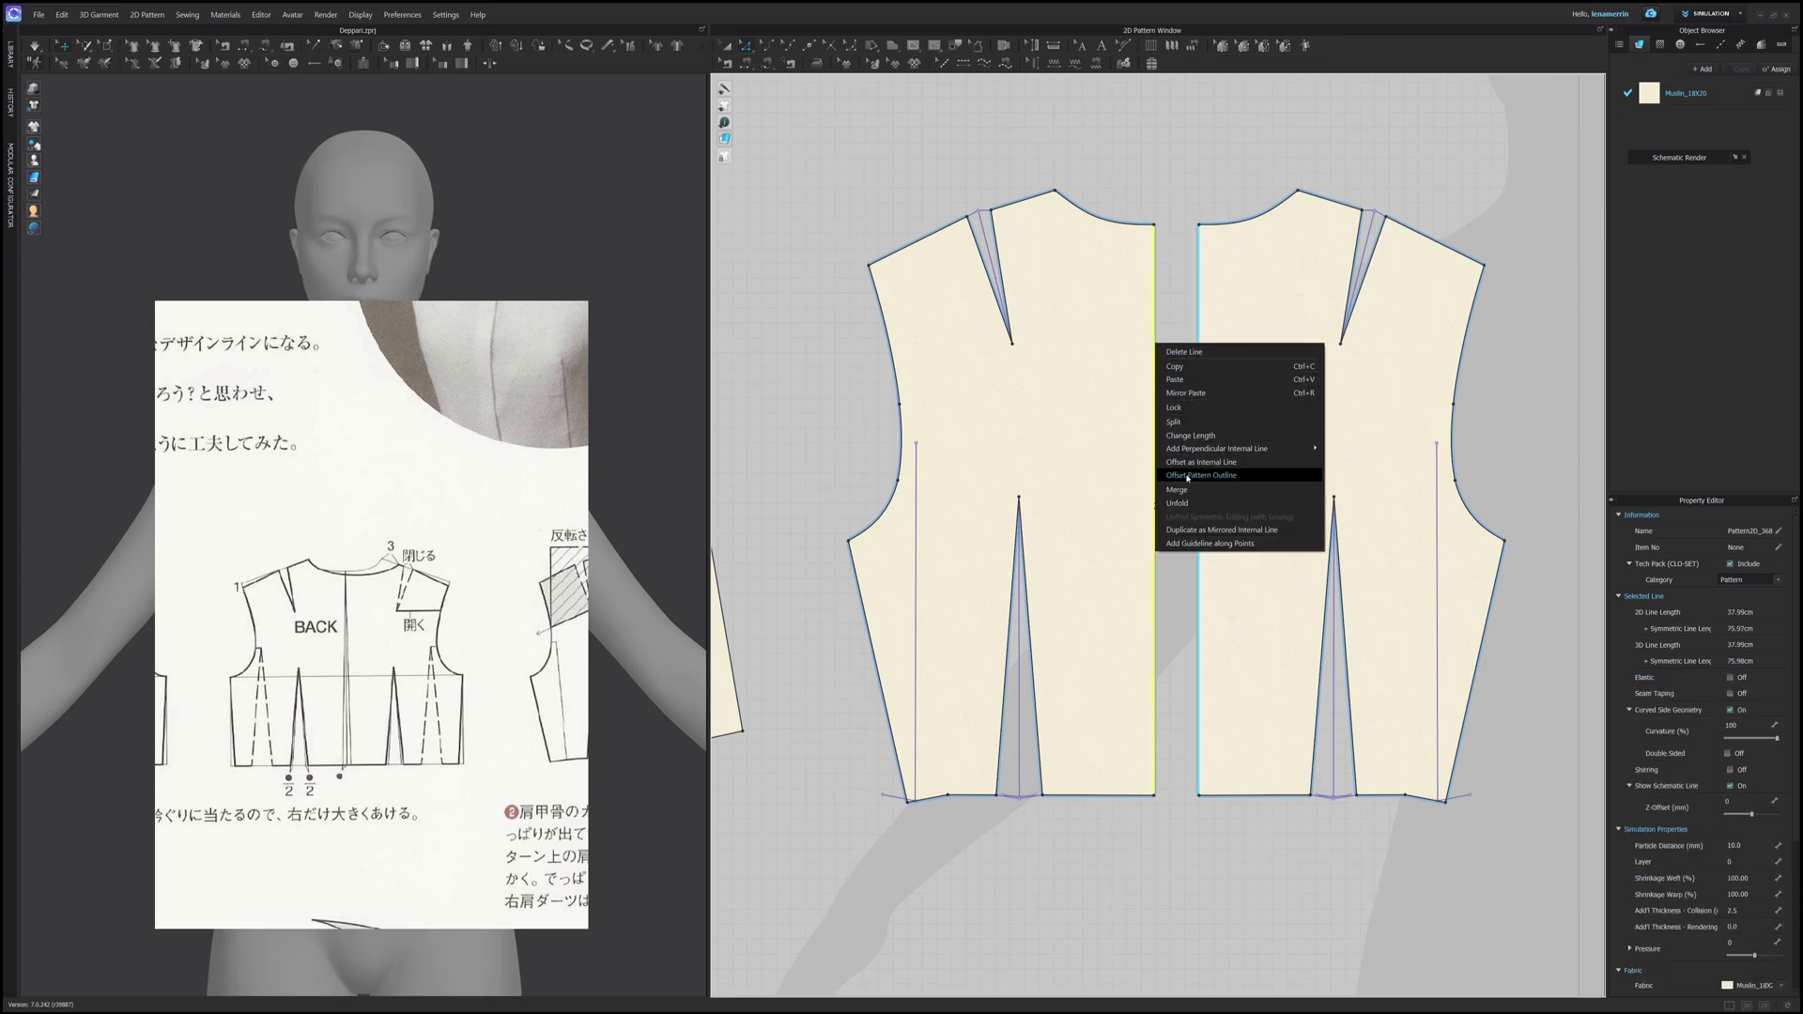
left_click(1188, 492)
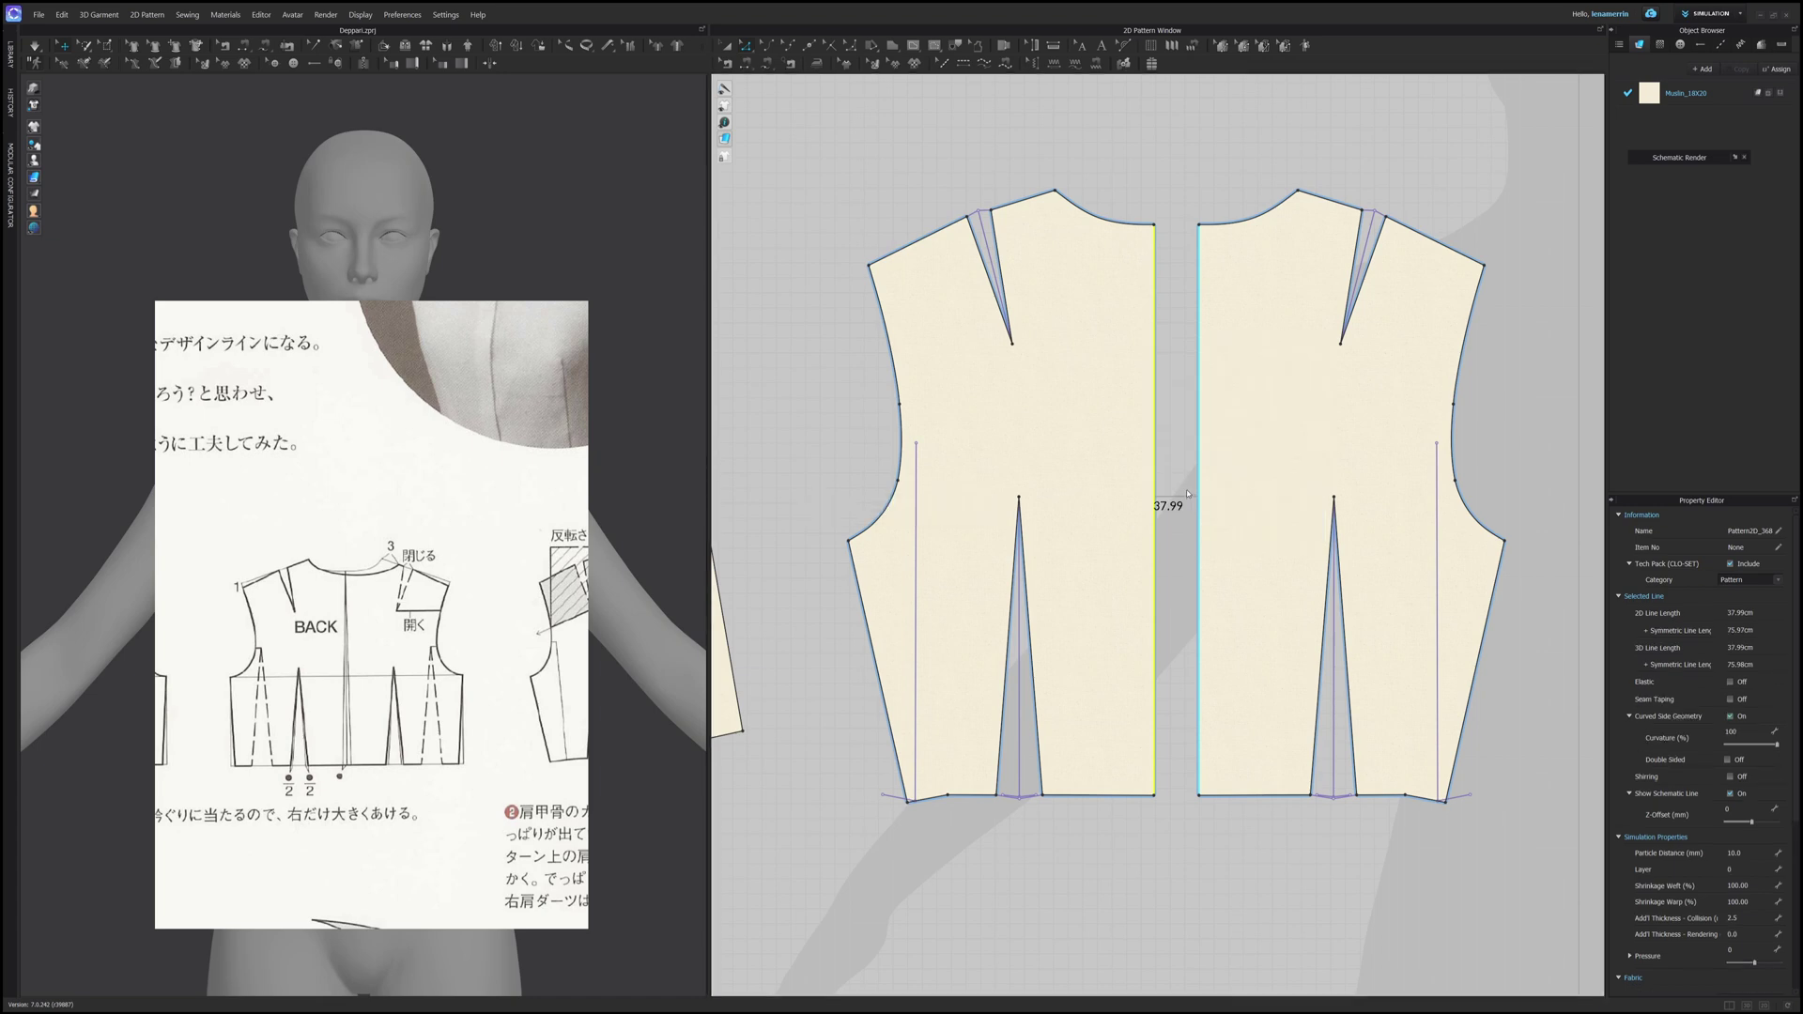
left_click(1423, 196)
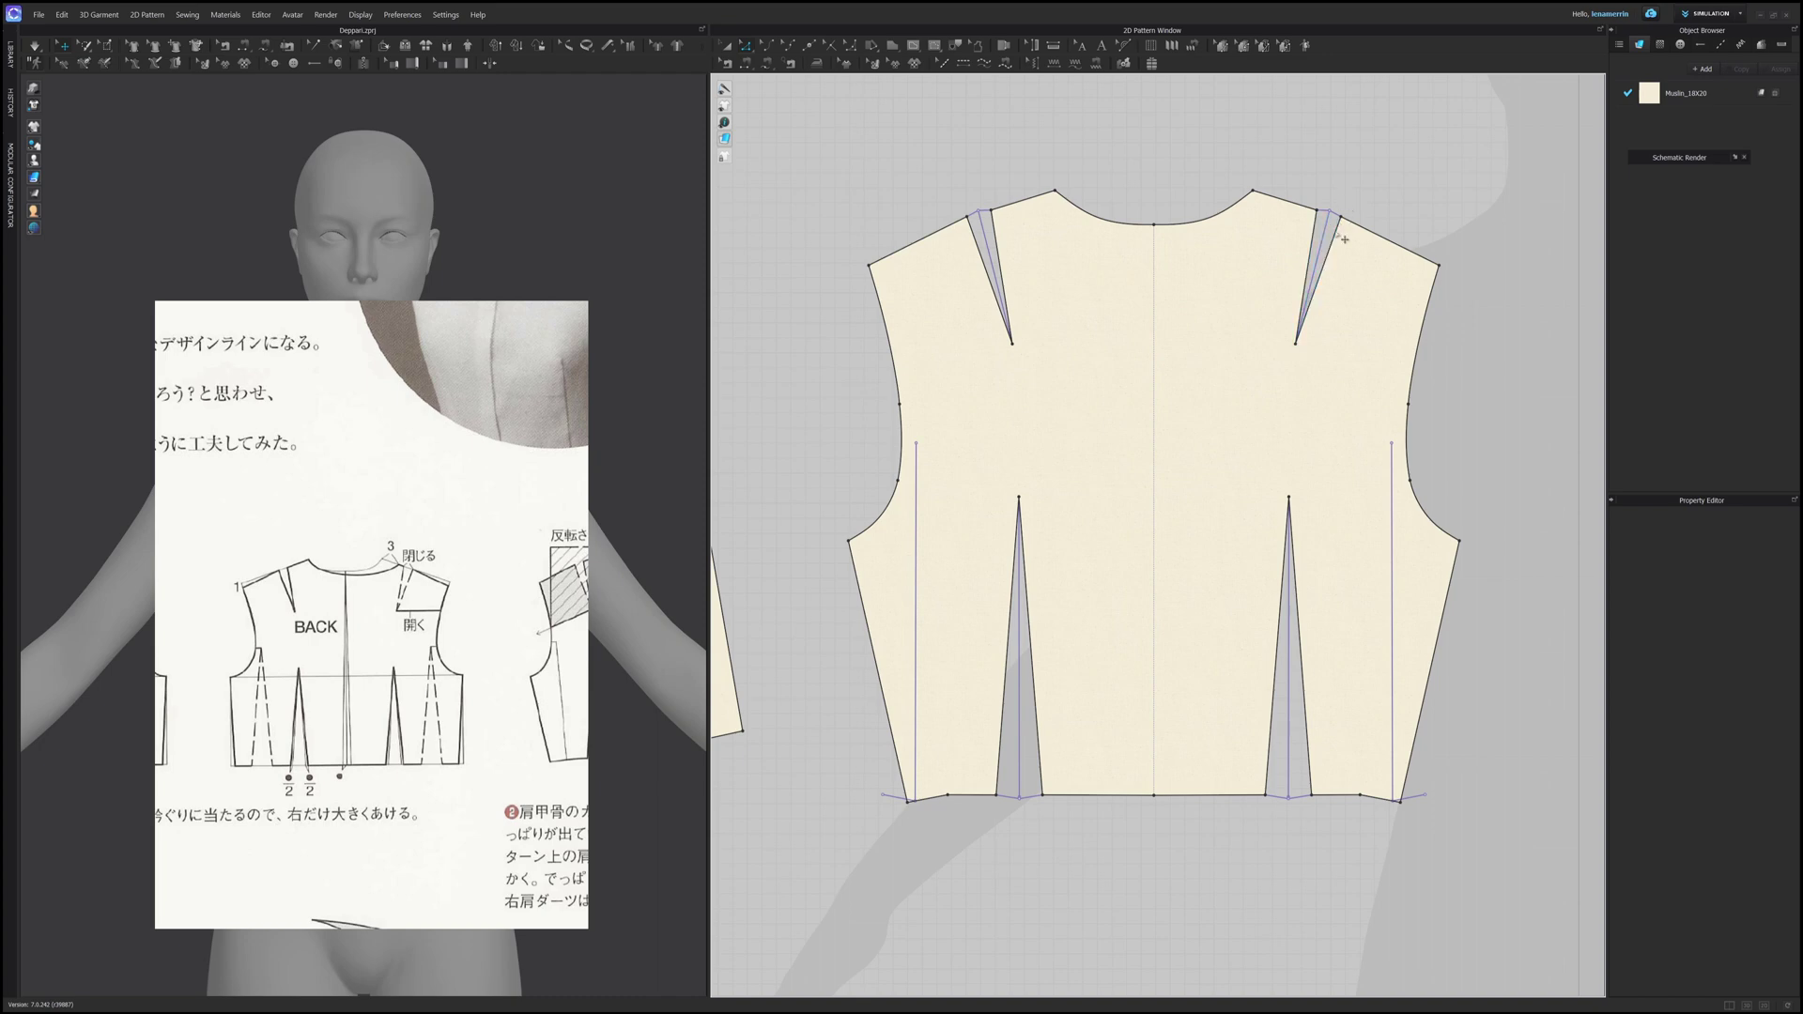
Step: Rotate the back piece's right shoulder dart into the right armhole, level with the dart's tip
left_click(1321, 303)
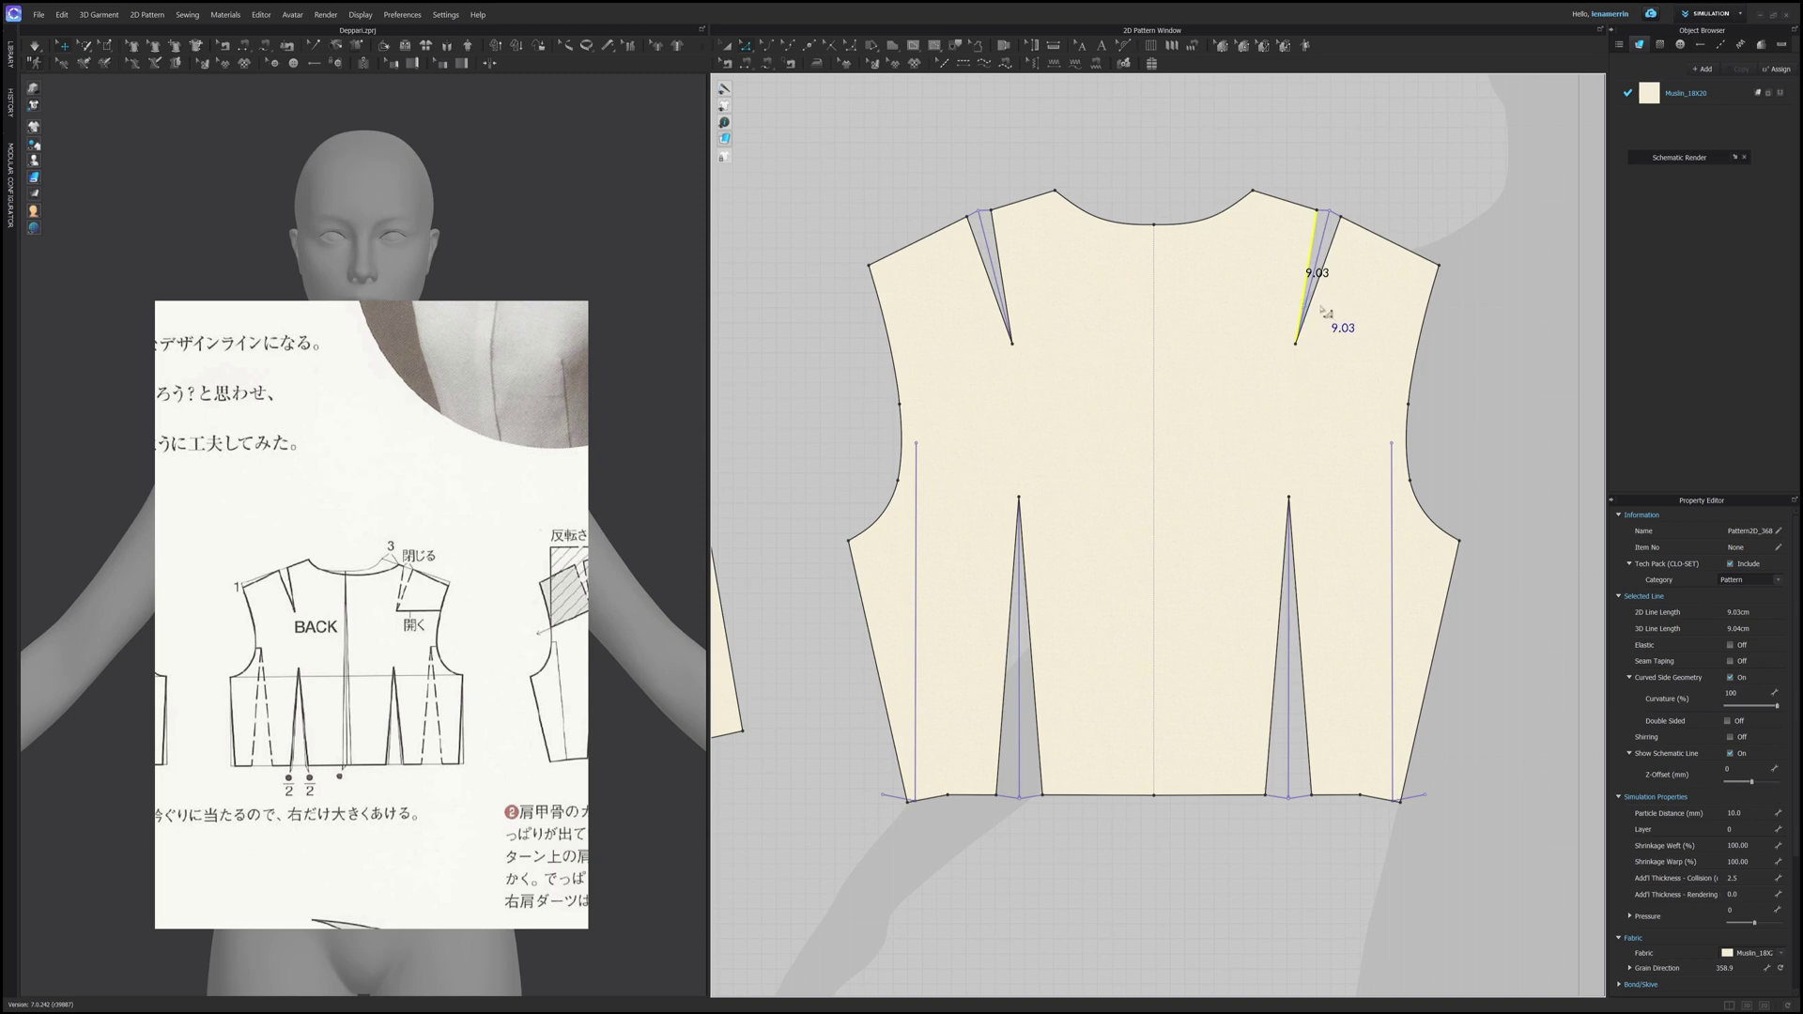
left_click(1313, 300, "shift")
right_click(1332, 239)
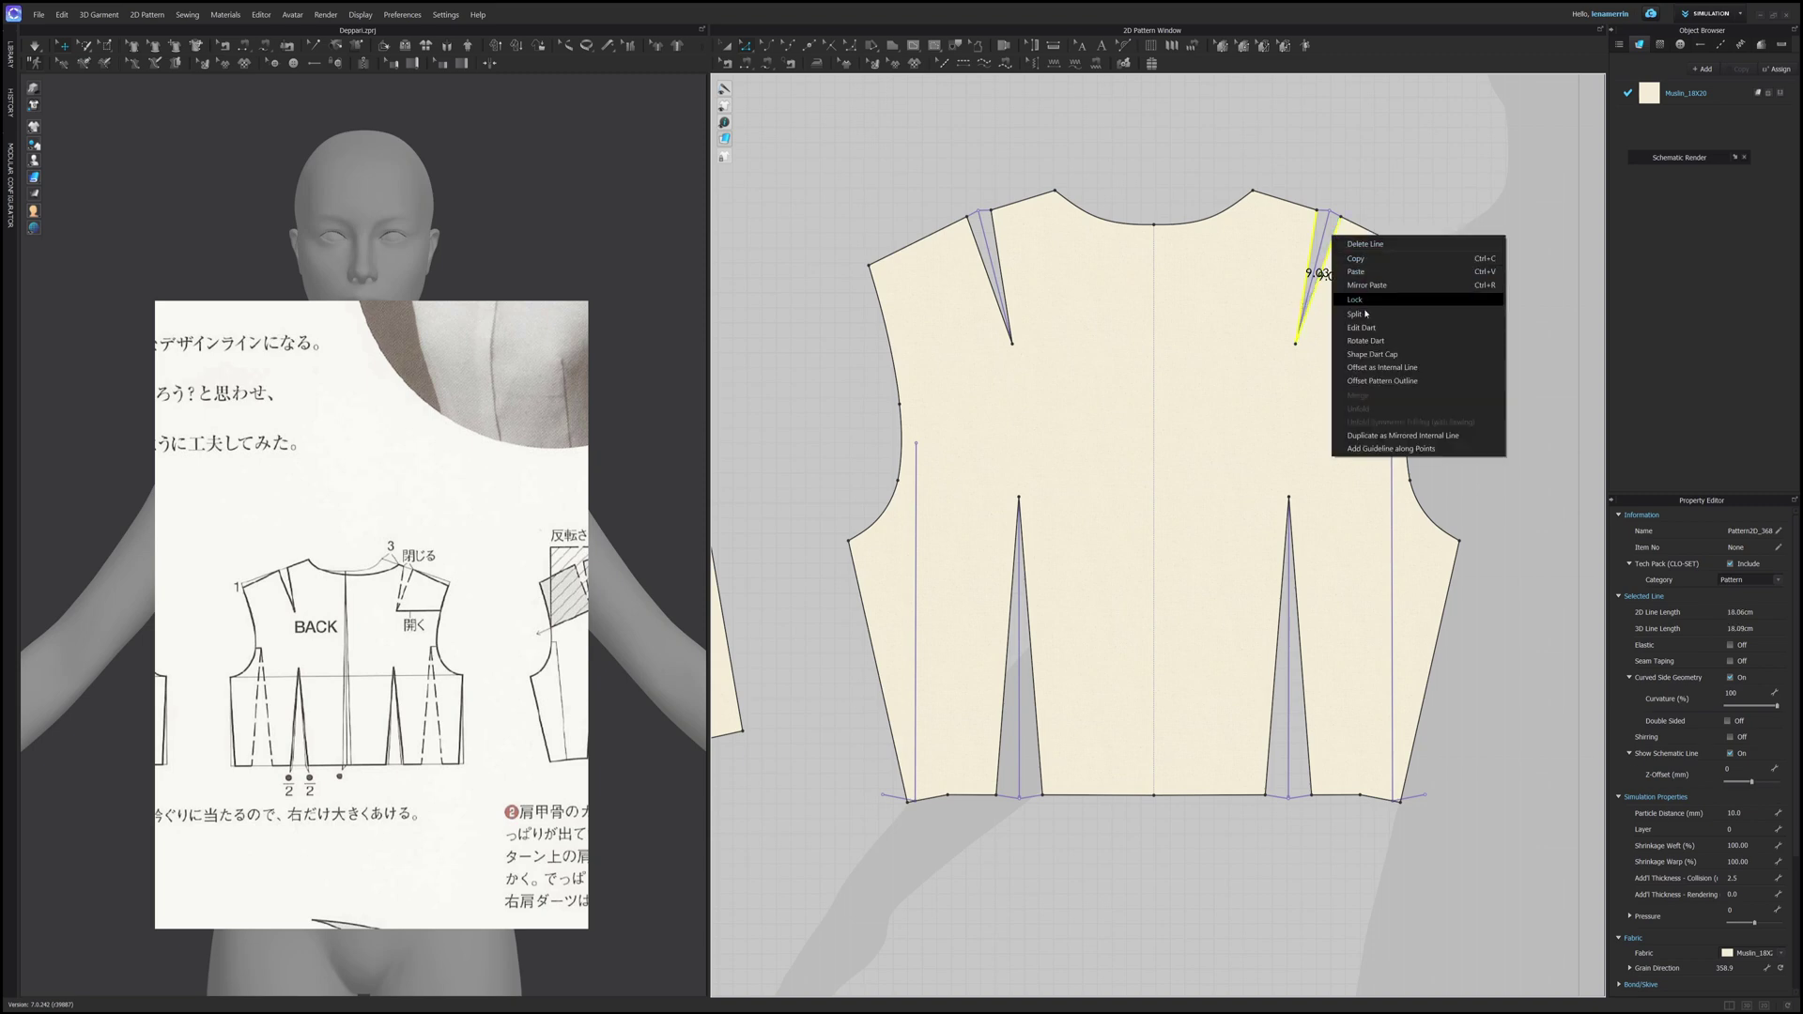
left_click(1366, 340)
left_click(1413, 365)
left_click(1302, 351)
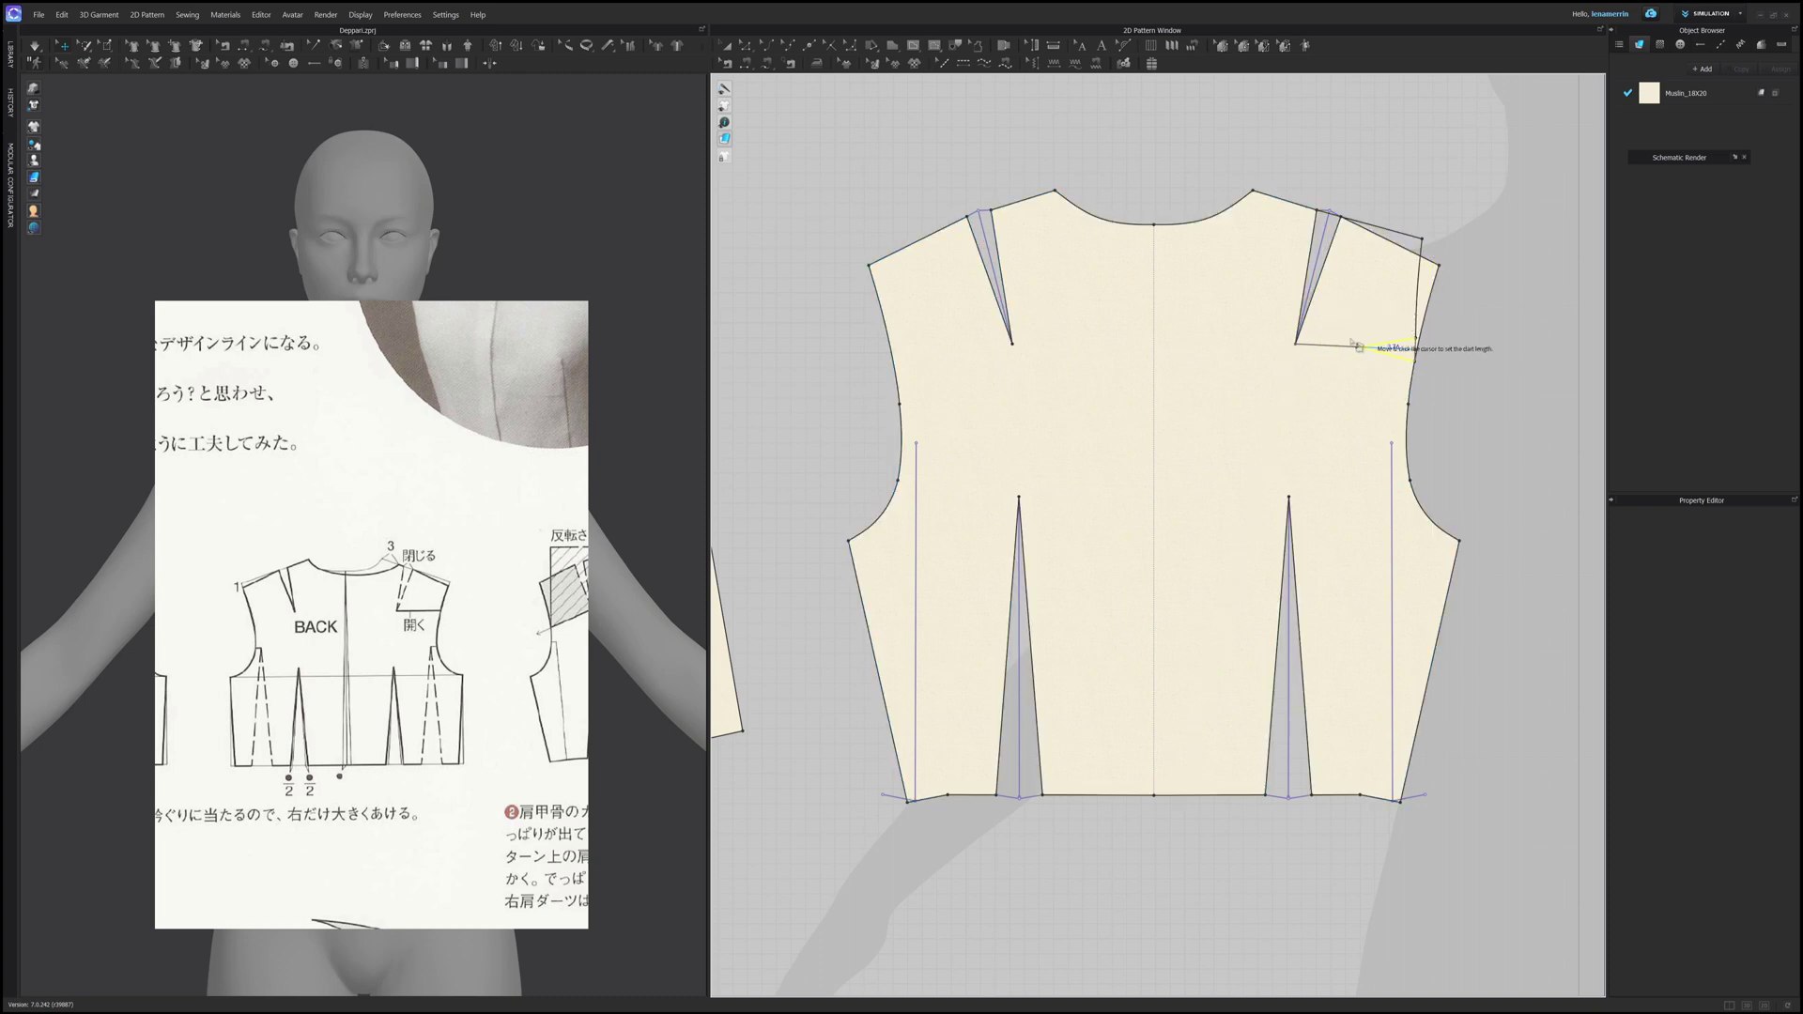
left_click(1313, 358)
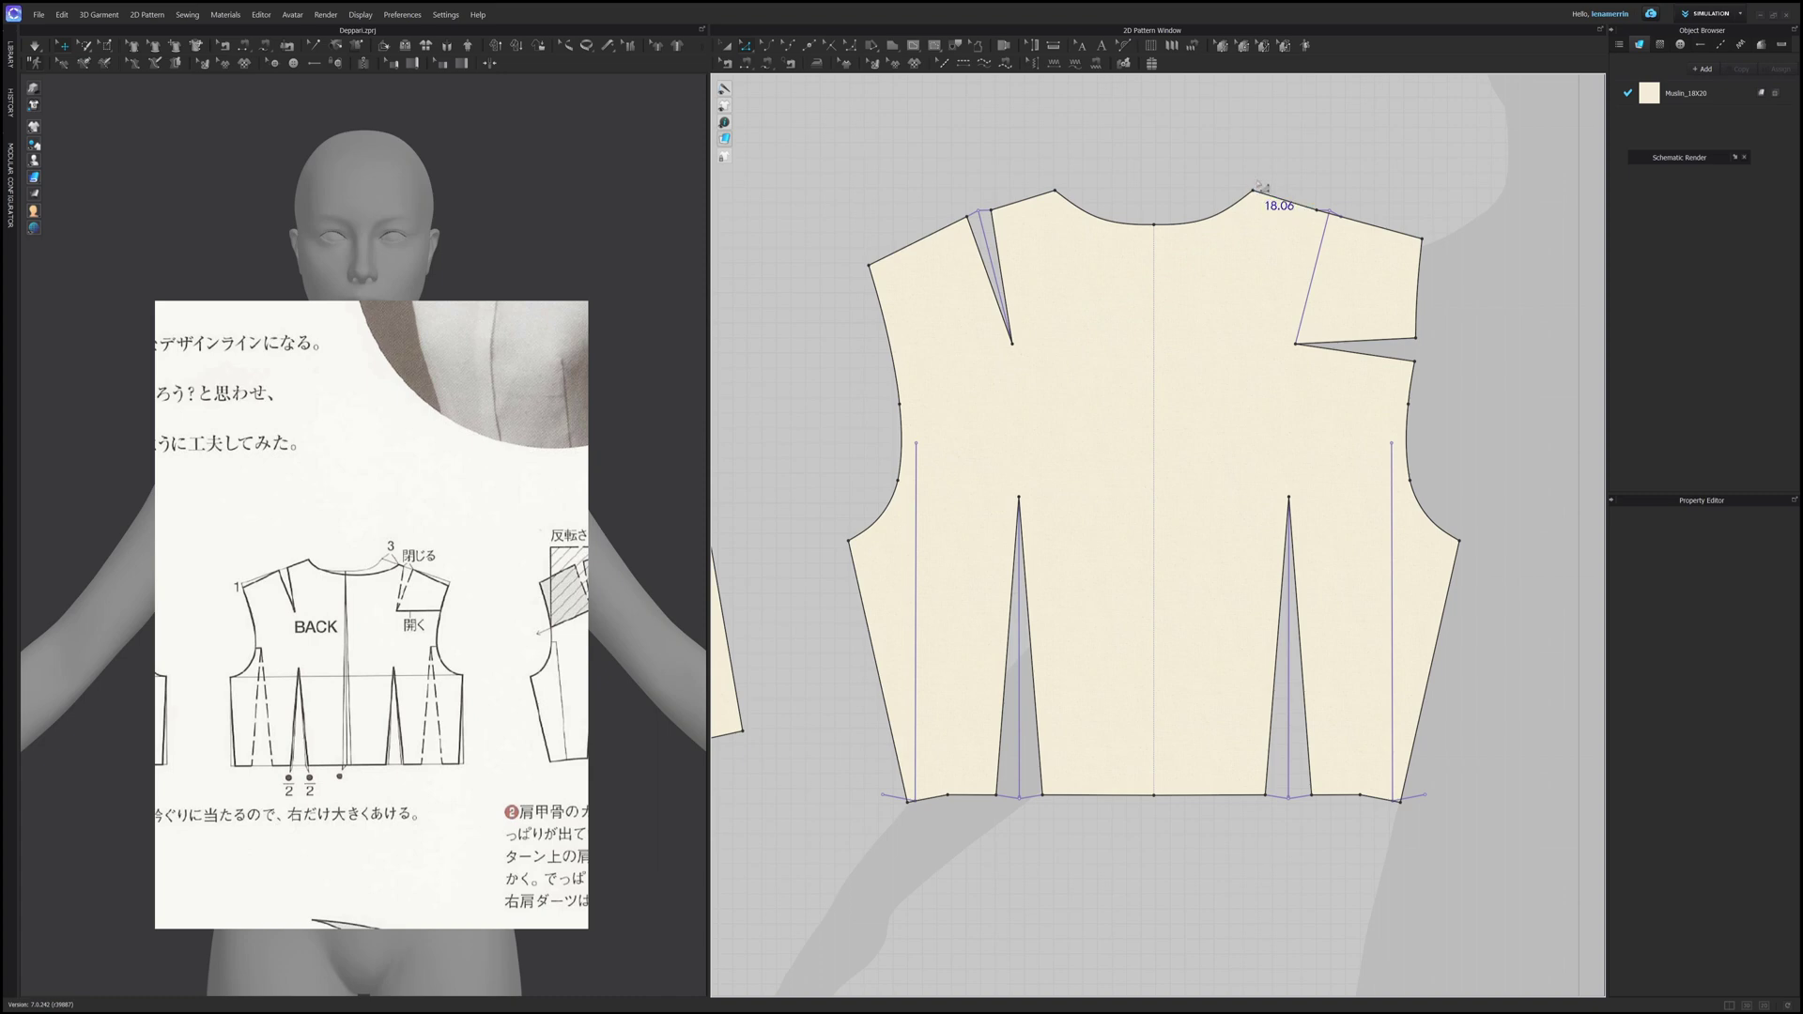
Step: Move the back piece's right neck point 3 cm down along the shoulder line, and select the whole back piece
left_click_drag(1263, 198, 1280, 202)
right_click(1280, 202)
type("3")
key("Return")
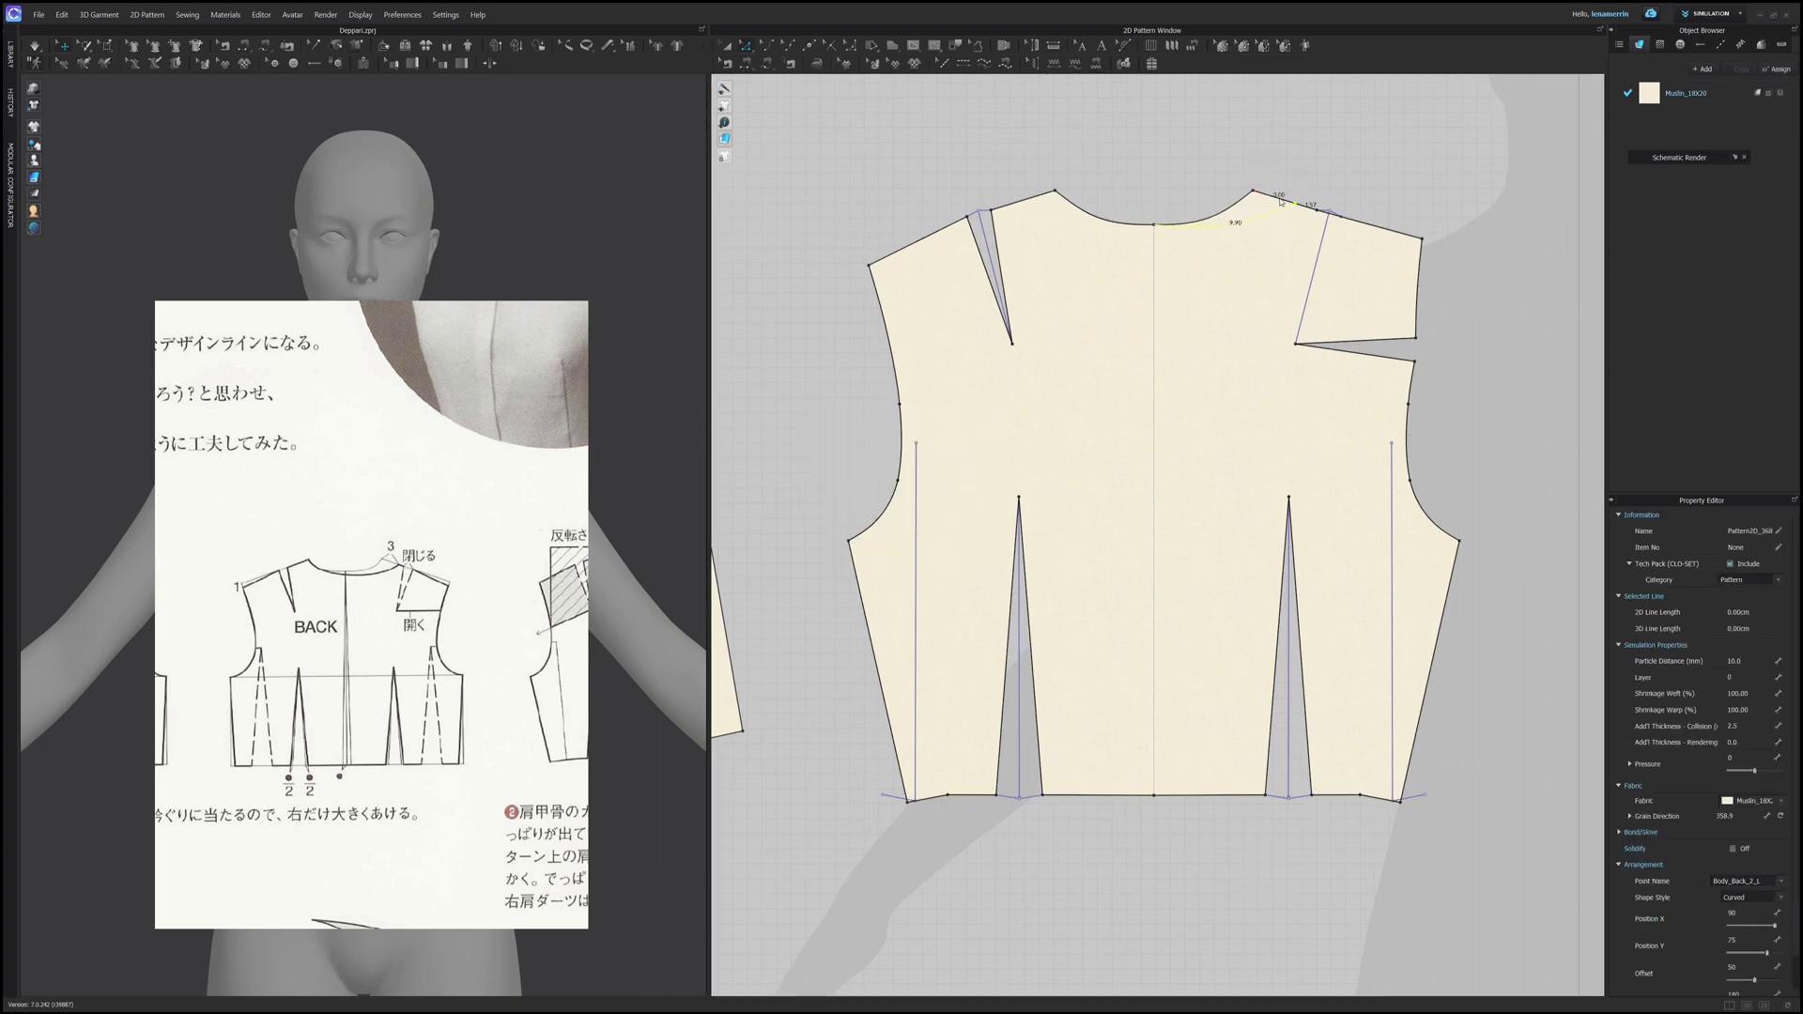
left_click(1172, 185)
left_click(1156, 224)
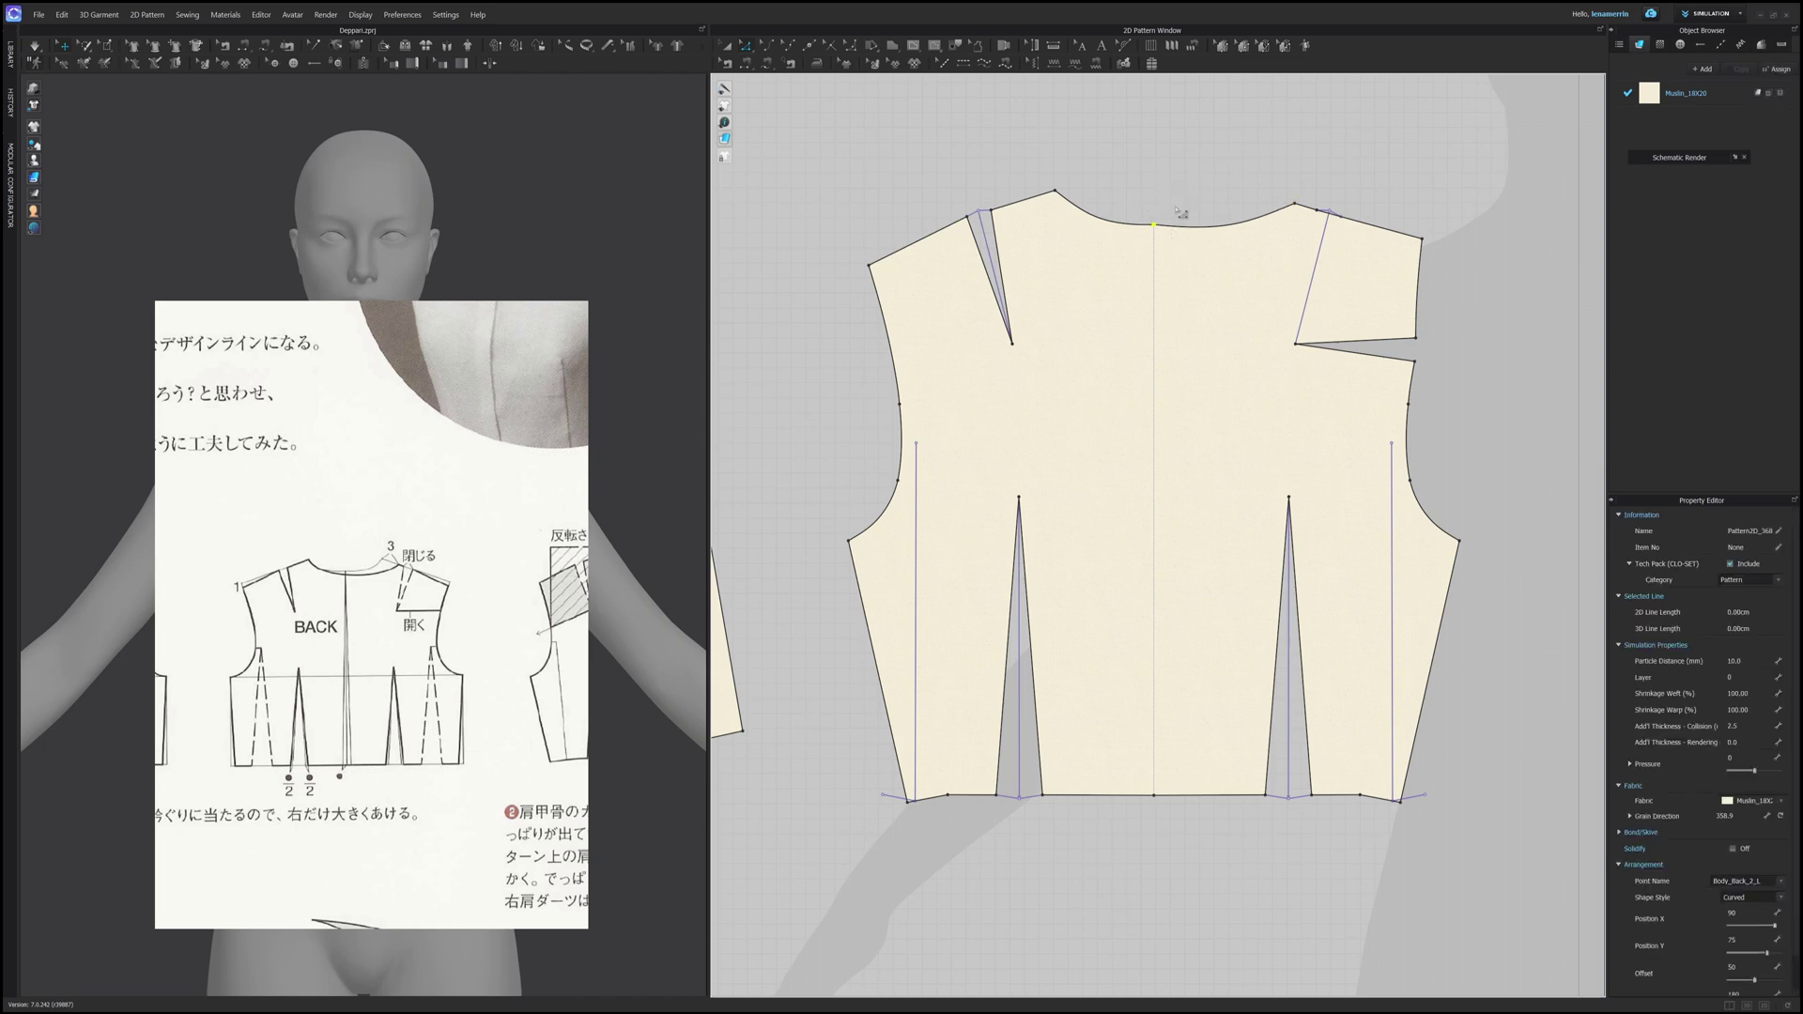
left_click(1223, 327)
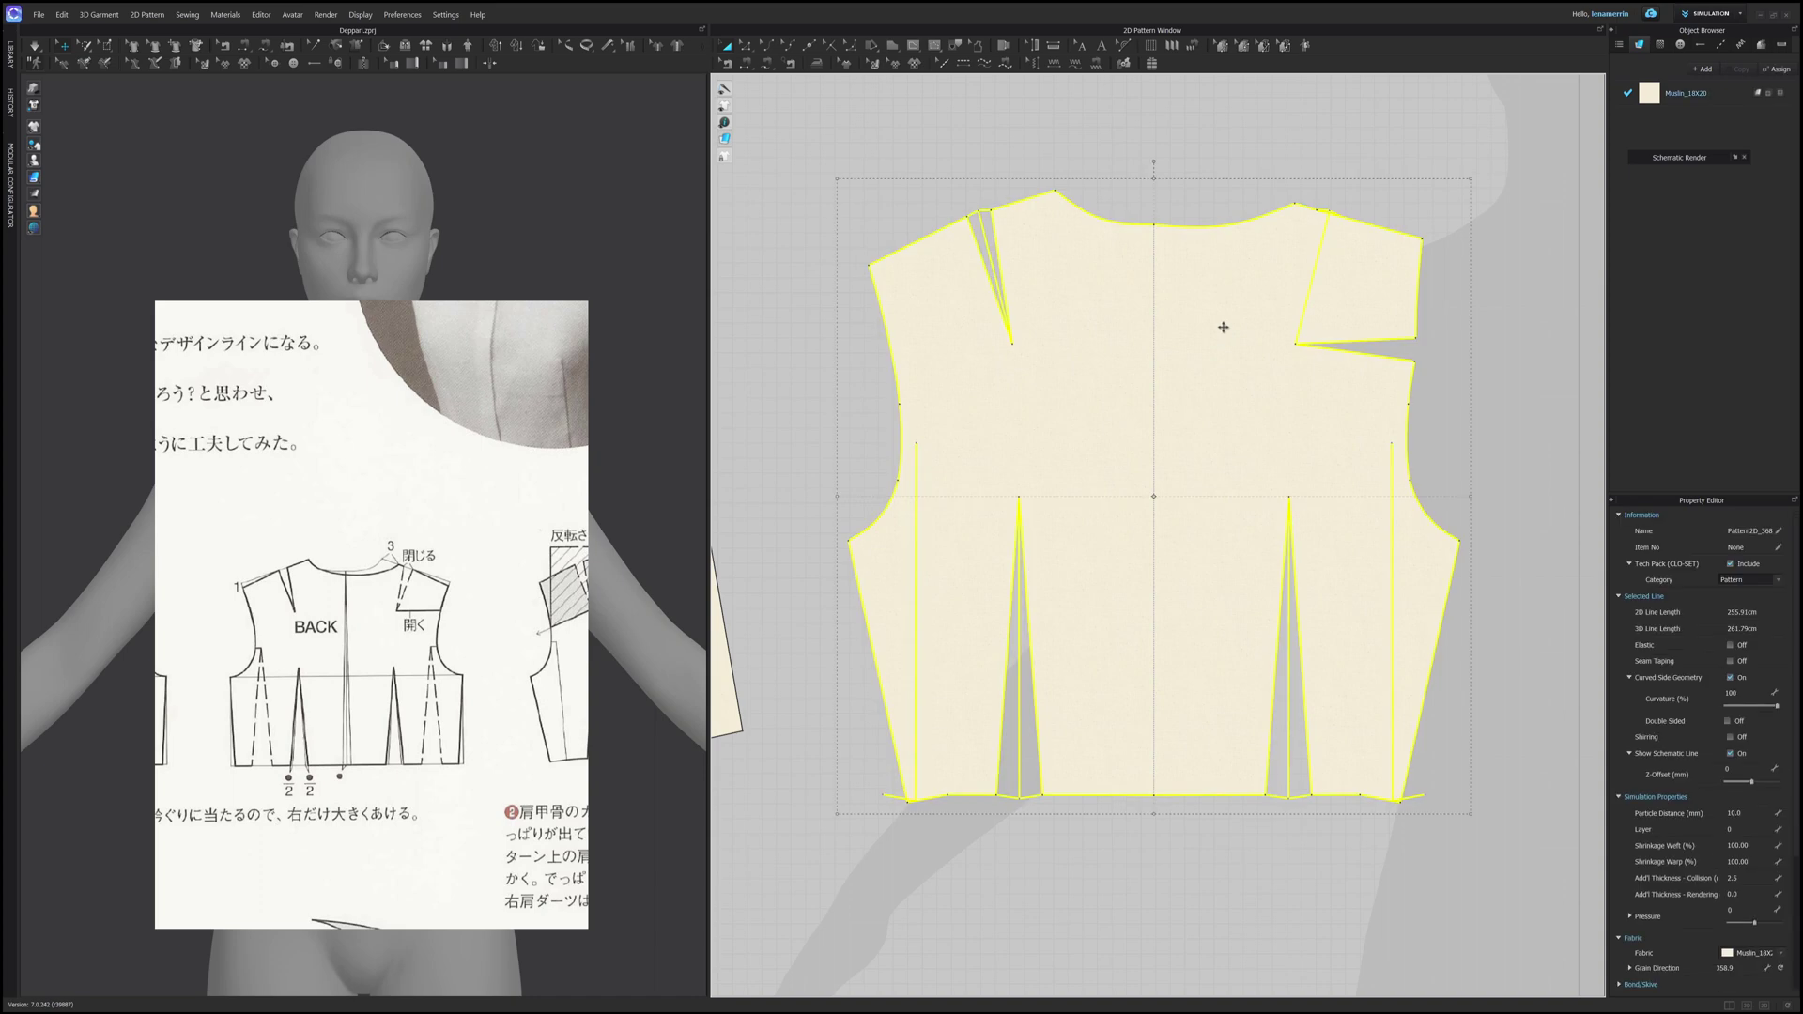
Step: Clone the back piece as a reference line, and straighten its neckline by deleting the points between the two neck corners
right_click(1215, 319)
left_click(1254, 613)
left_click(1191, 176)
left_click_drag(1176, 244, 1180, 237)
key("Delete")
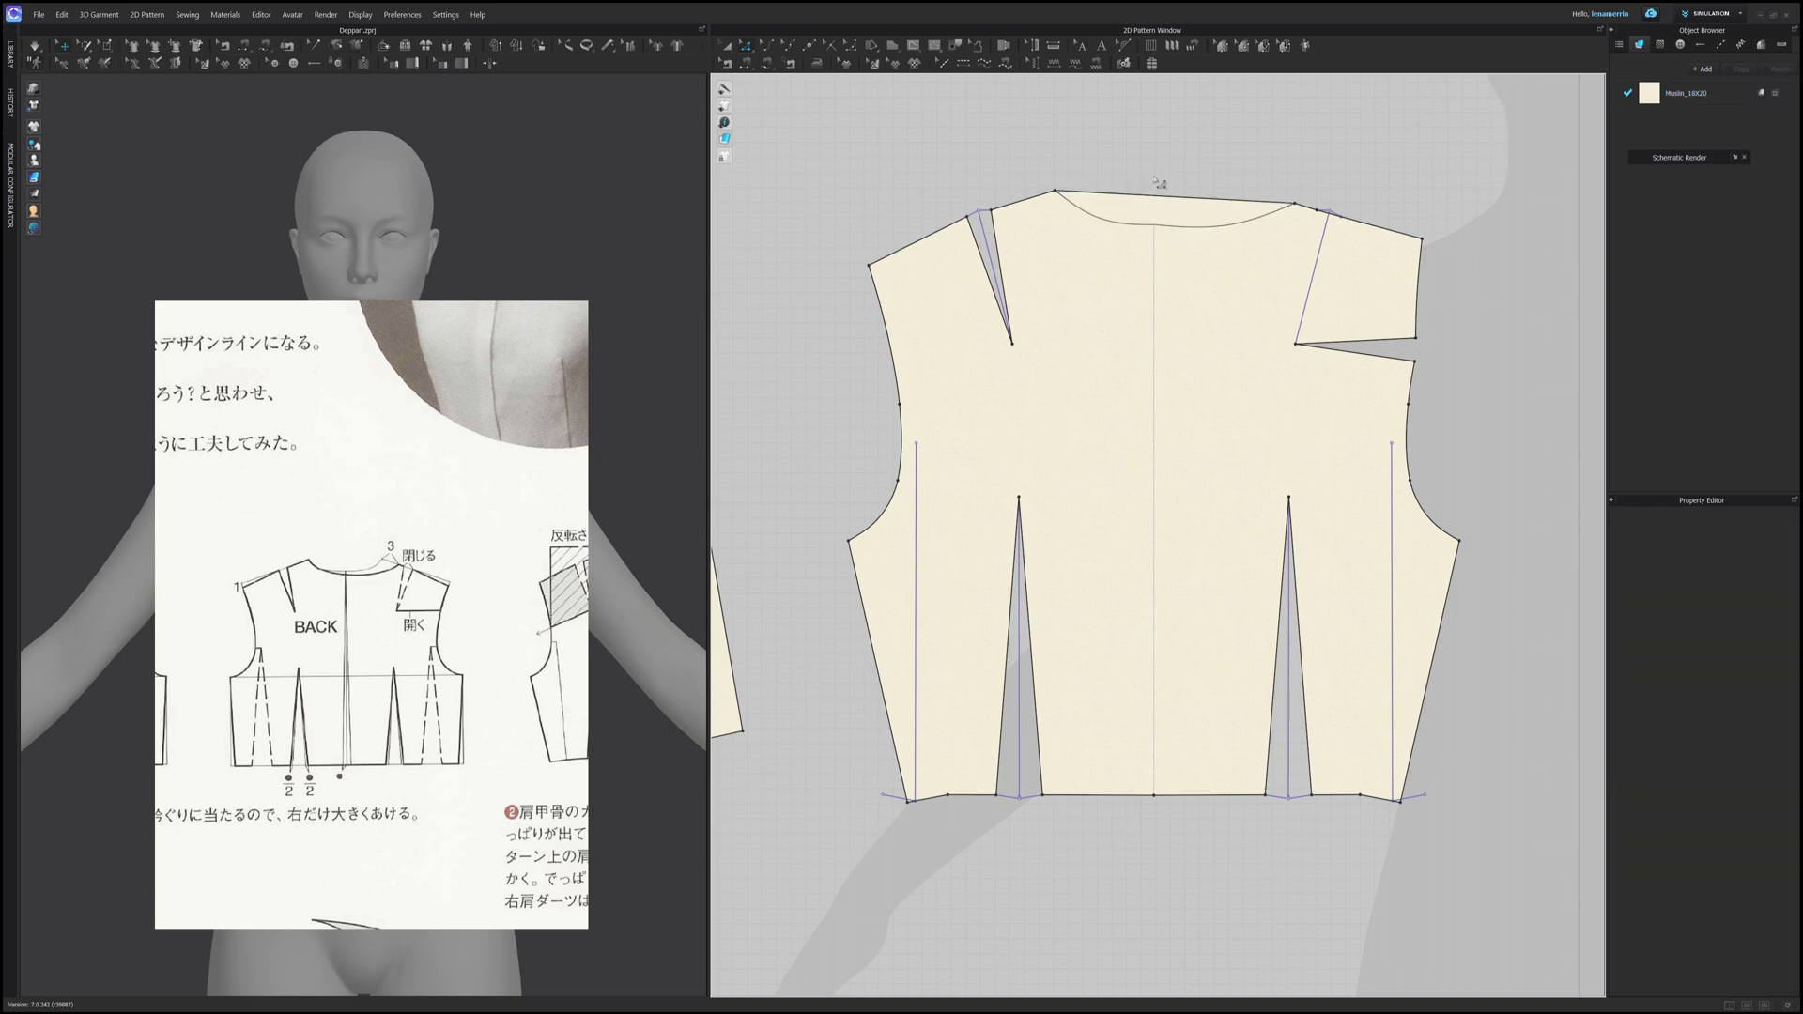
Step: Reshape the back's straight neckline into a smooth curve that follows the original neckline reference and meets the lowered right neck point
scroll(1158, 182, "up", 2)
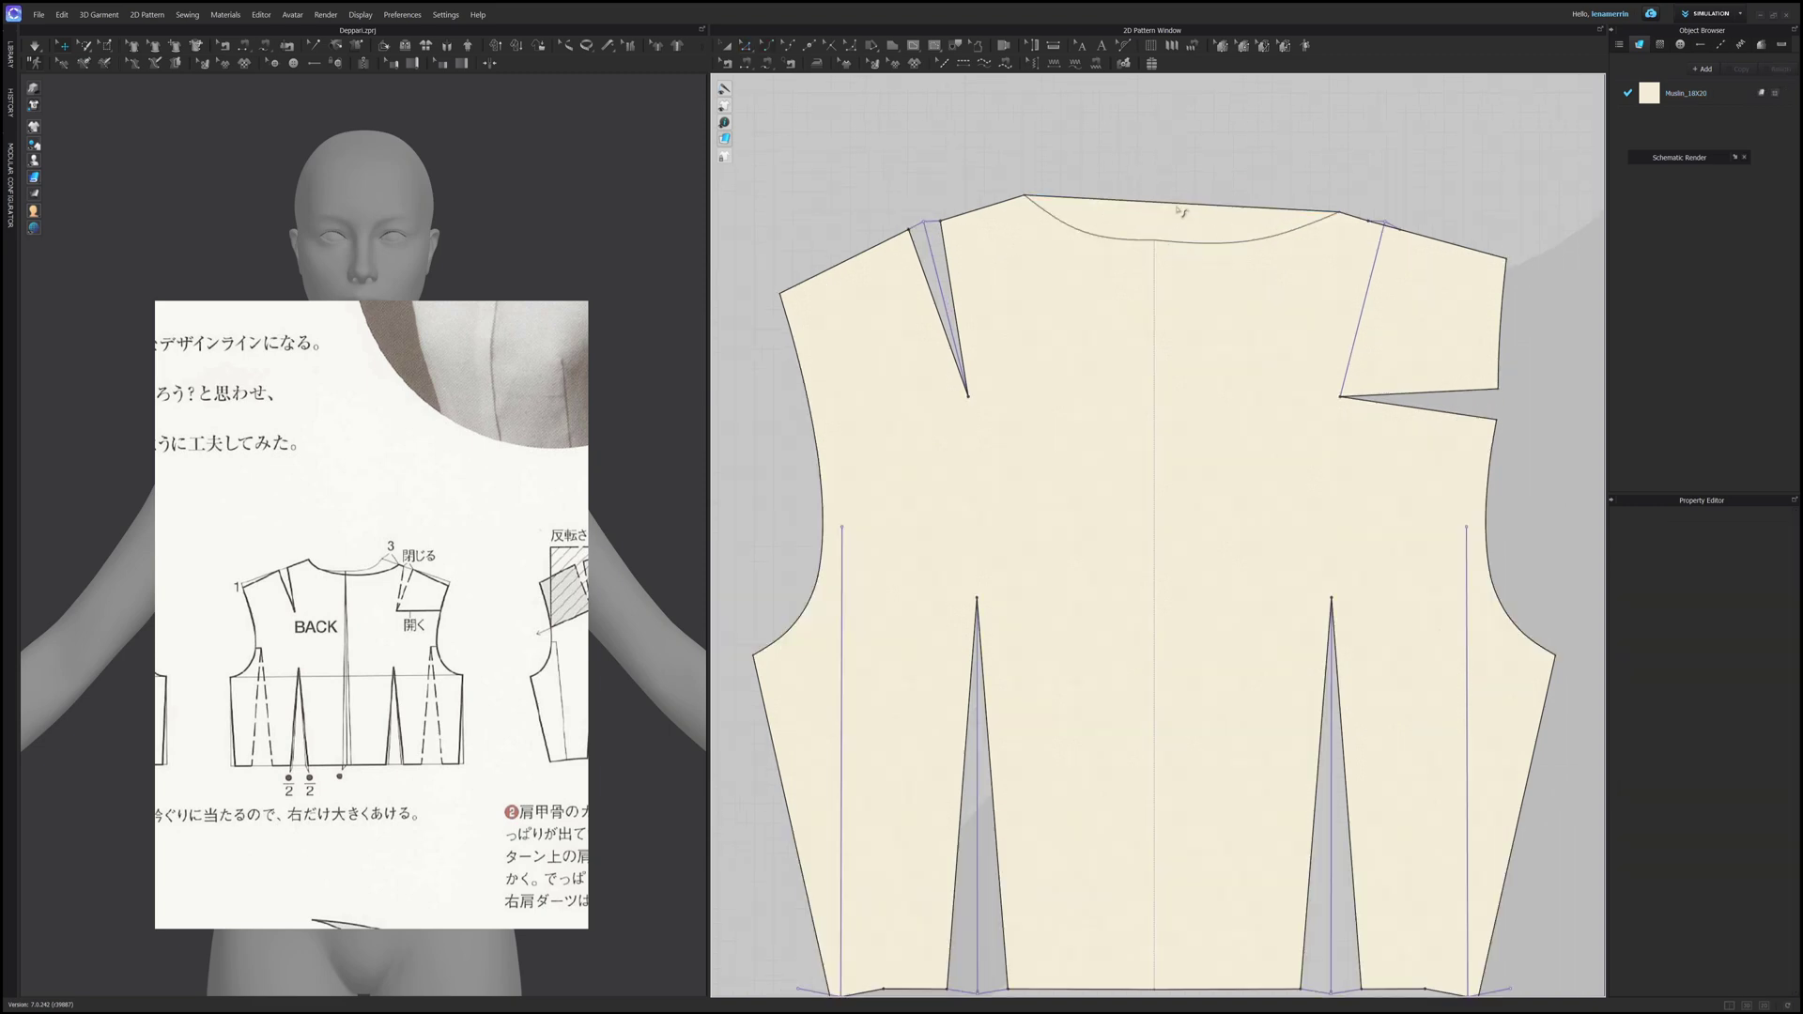
left_click_drag(1158, 208, 1125, 238)
key("ctrl+z")
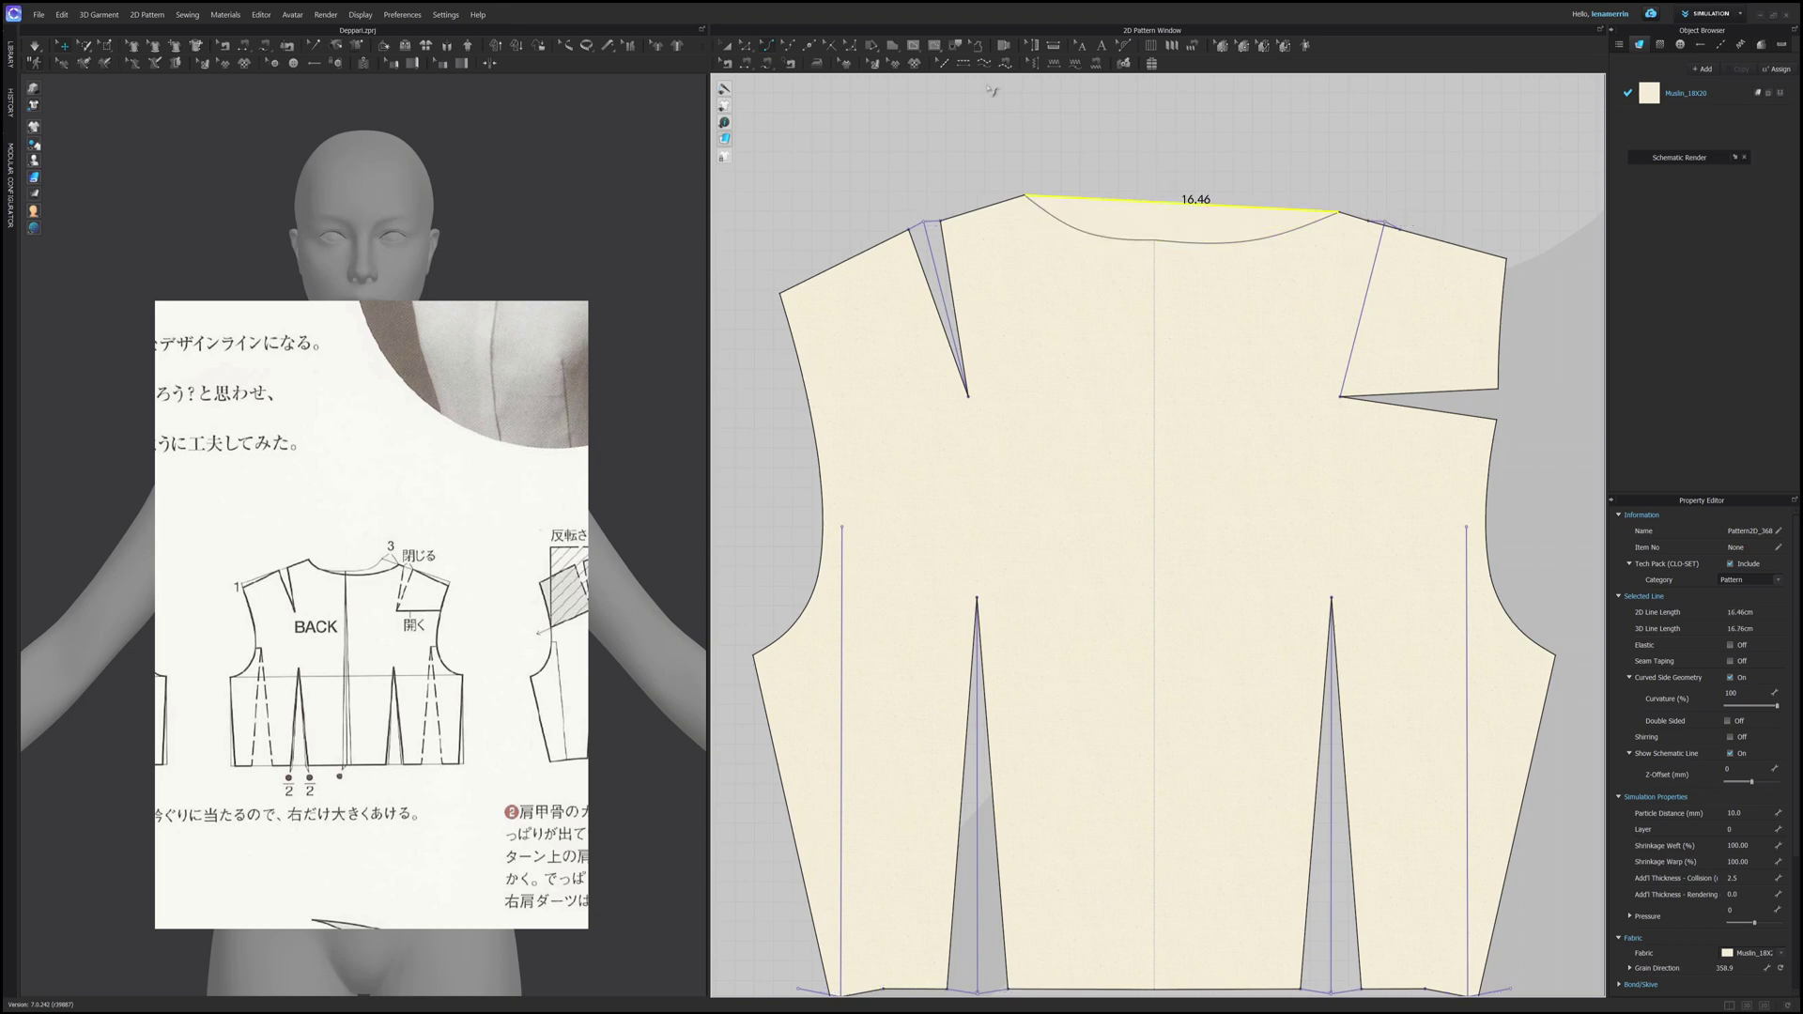
left_click_drag(1109, 206, 1101, 235)
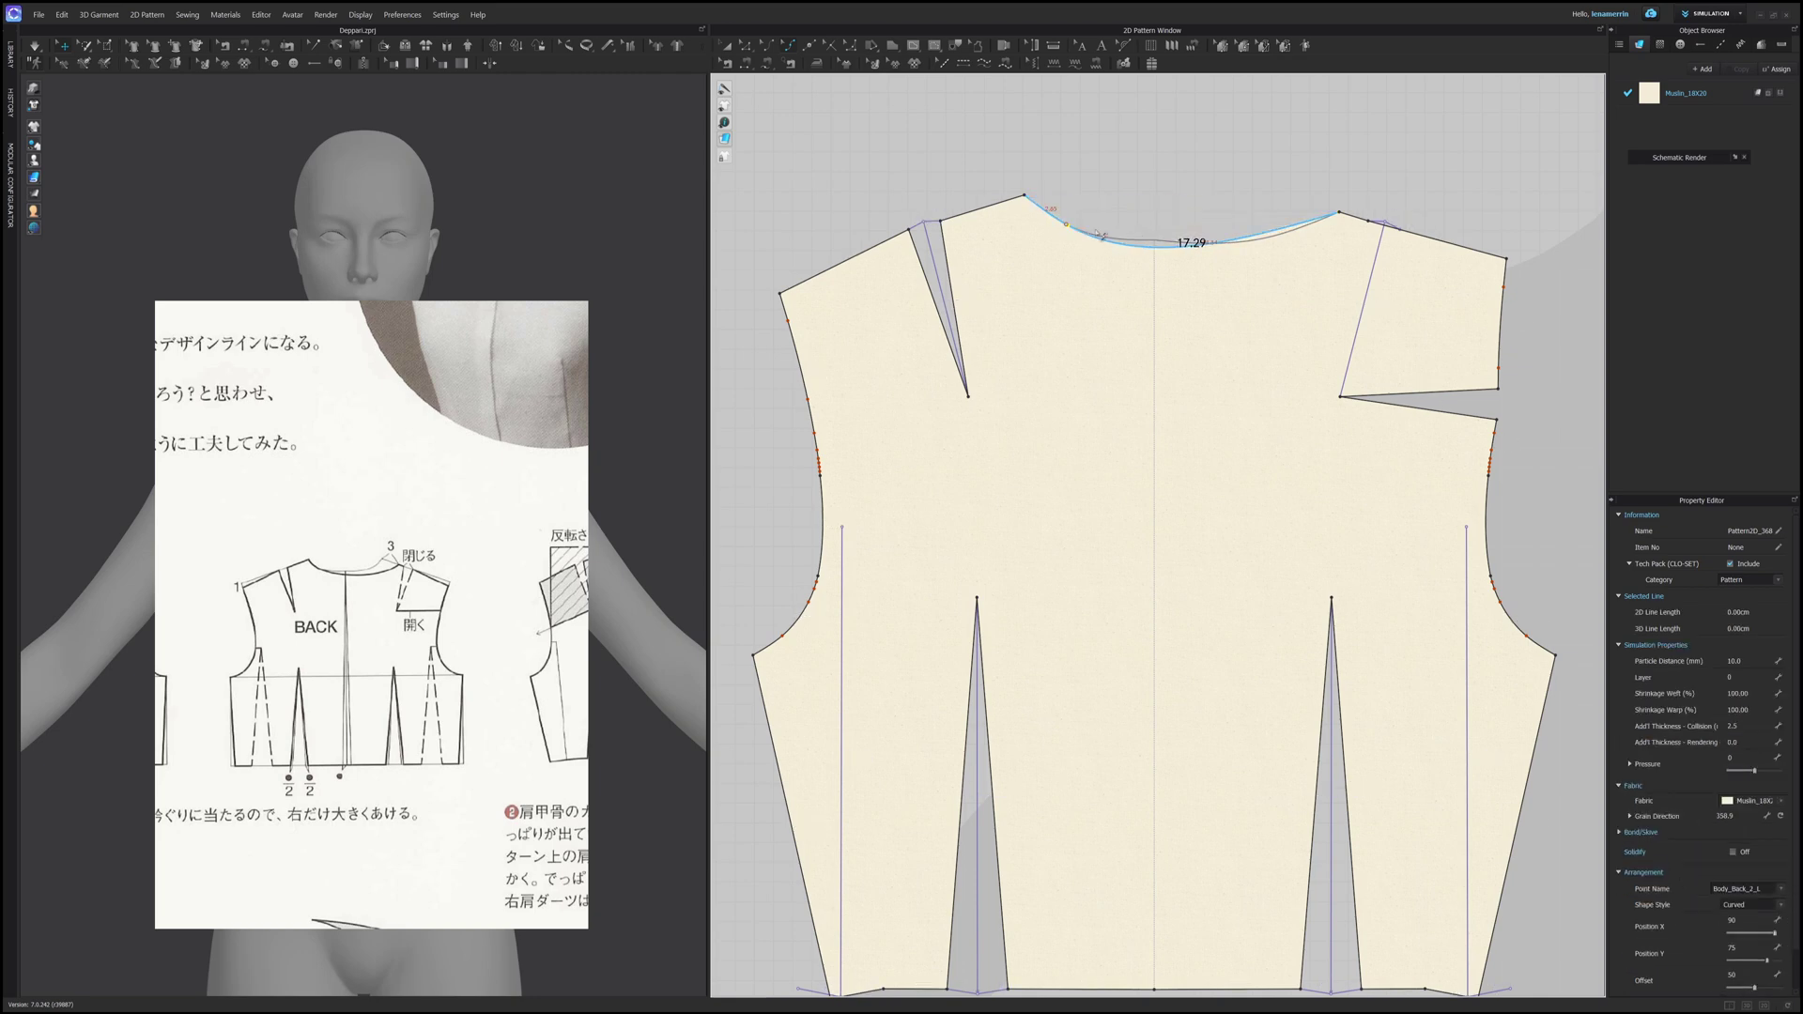
left_click_drag(1274, 236, 1275, 239)
left_click_drag(1165, 254, 1163, 242)
Step: Delete the leftover internal dart line at the back piece's right shoulder
left_click(746, 45)
left_click(1282, 169)
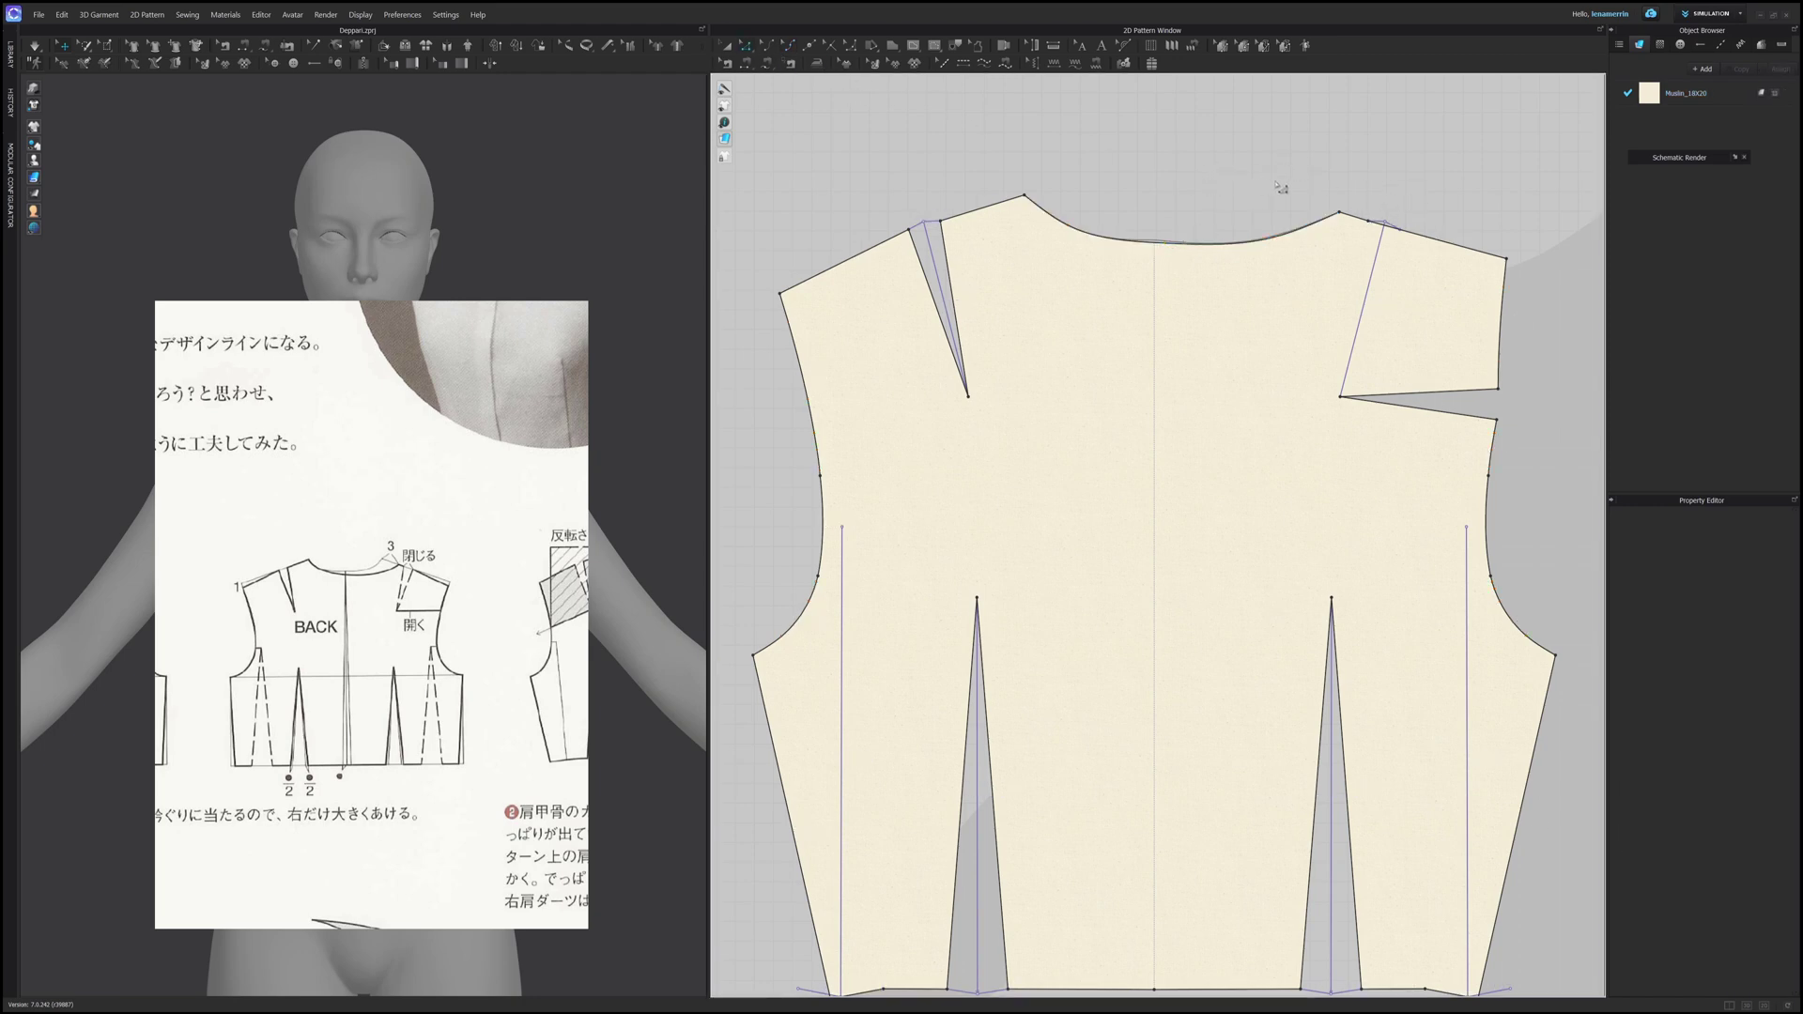
left_click(1386, 226)
key("Delete")
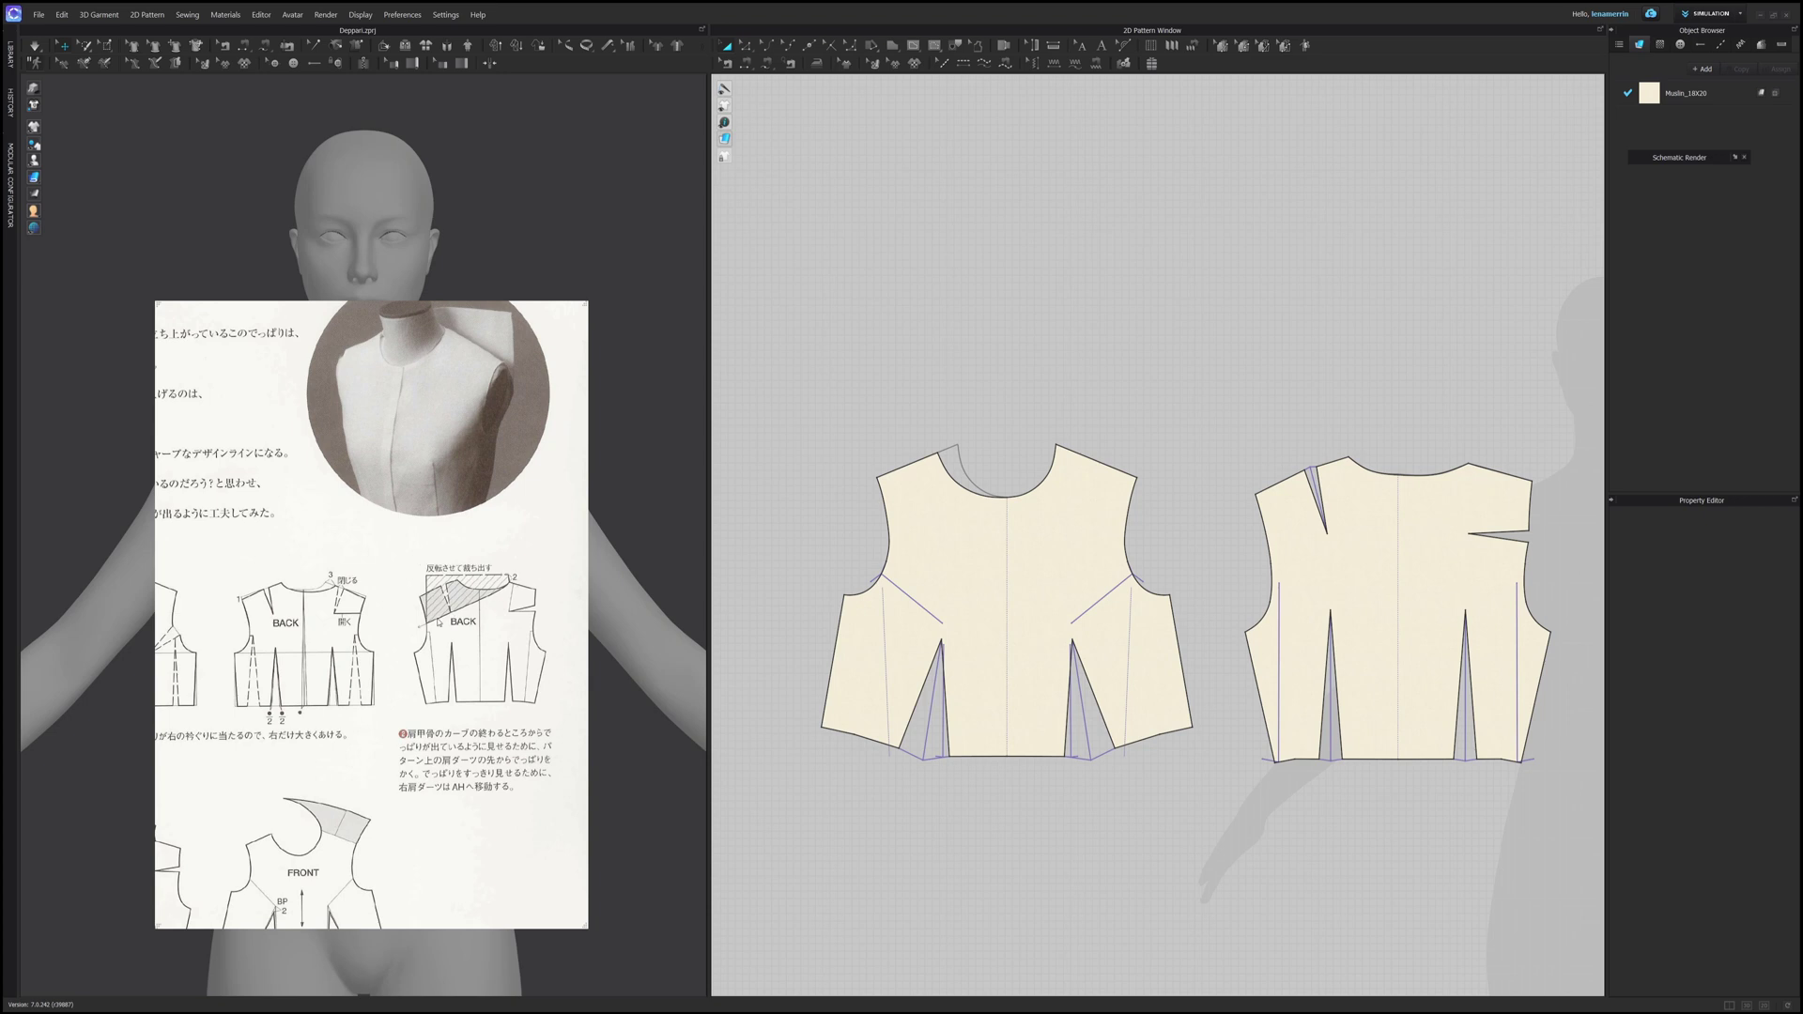
Step: Move the reference picture off the avatar, simulate the garment, and view the reshaped back and right shoulder
right_click_drag(512, 366, 1051, 317)
right_click_drag(579, 431, 370, 430)
key("space")
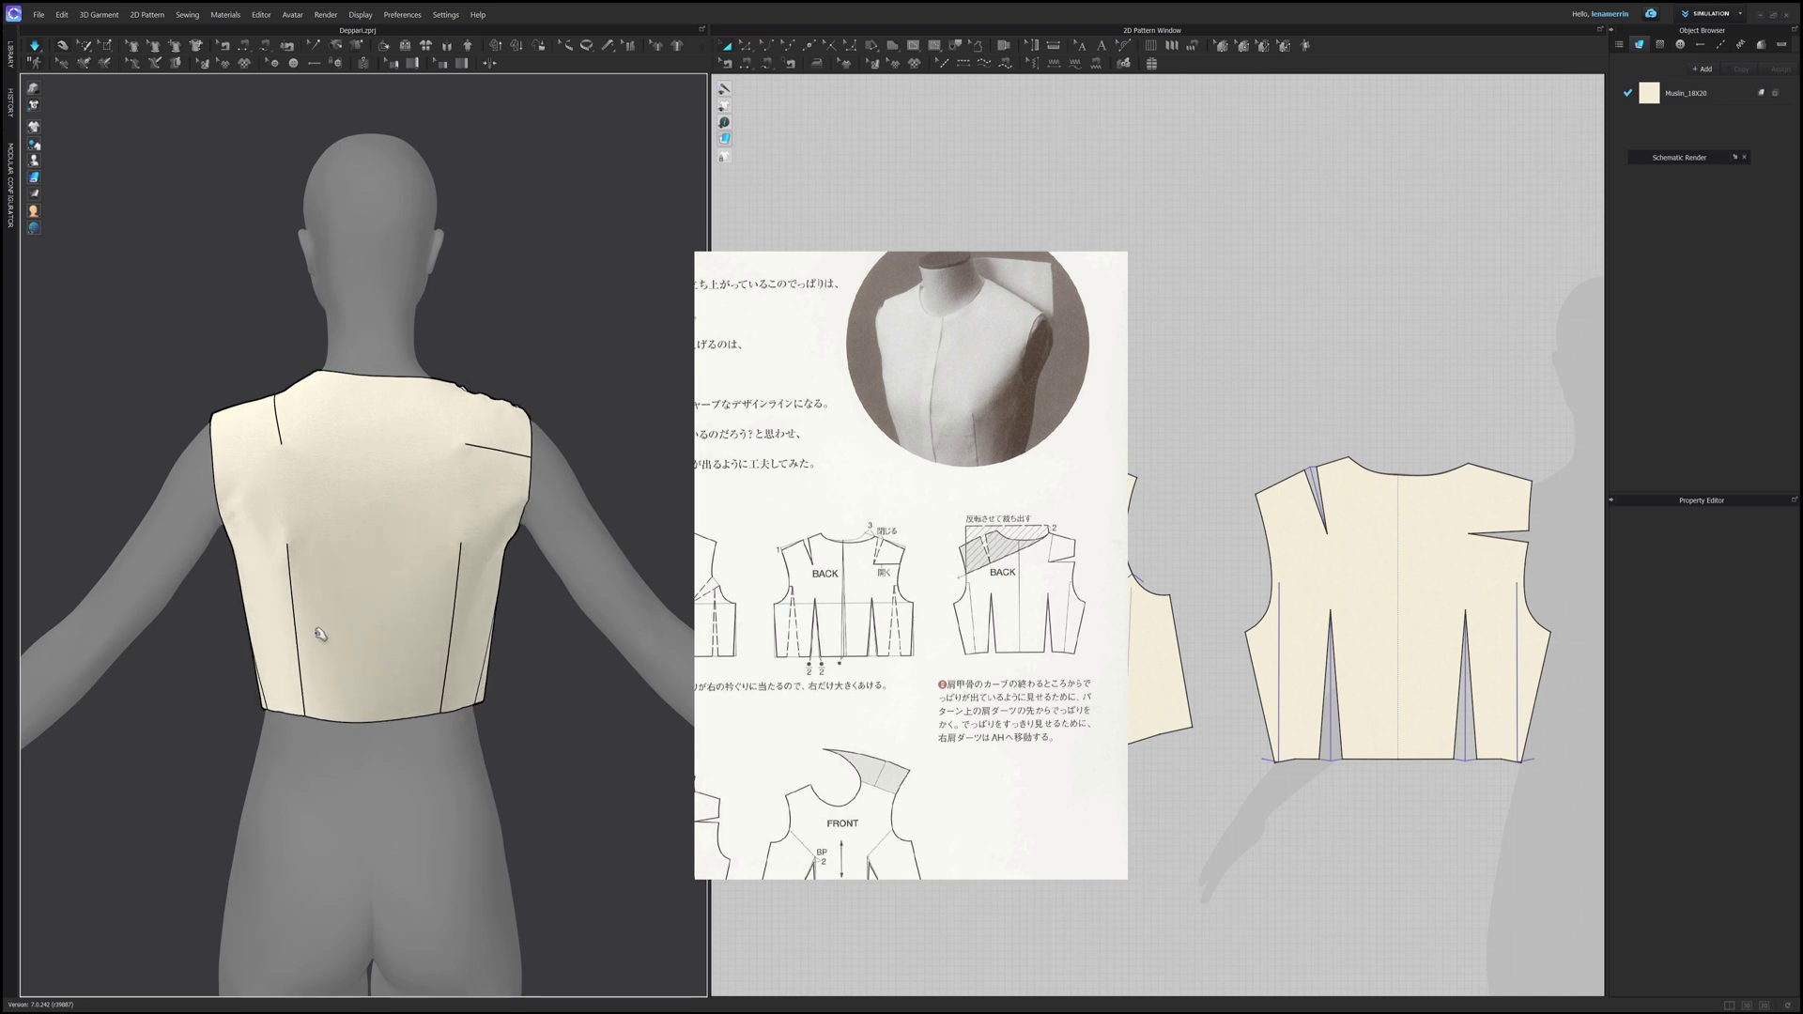
left_click(241, 432)
right_click_drag(282, 427, 350, 504)
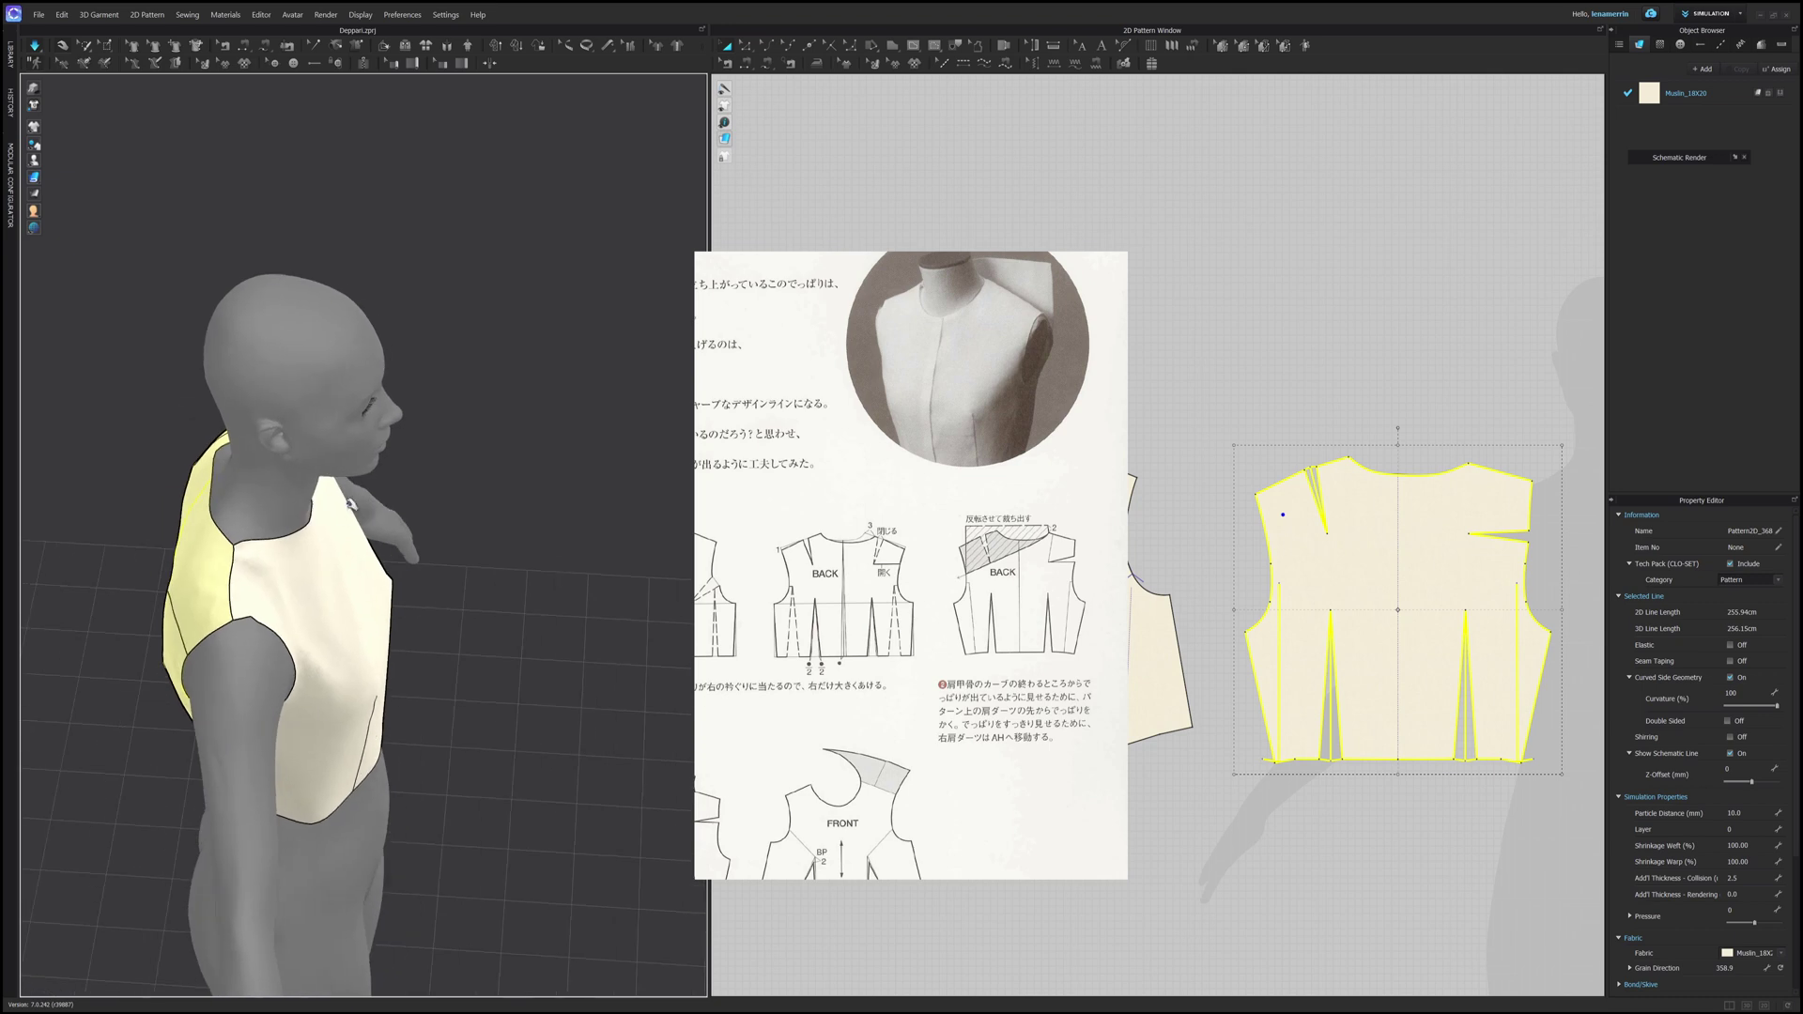
Step: Remove the split right shoulder sewing and sew the back's right shoulder edge to the matching front shoulder edge in one seam
left_click_drag(1021, 316, 765, 309)
key("b")
left_click(1510, 480)
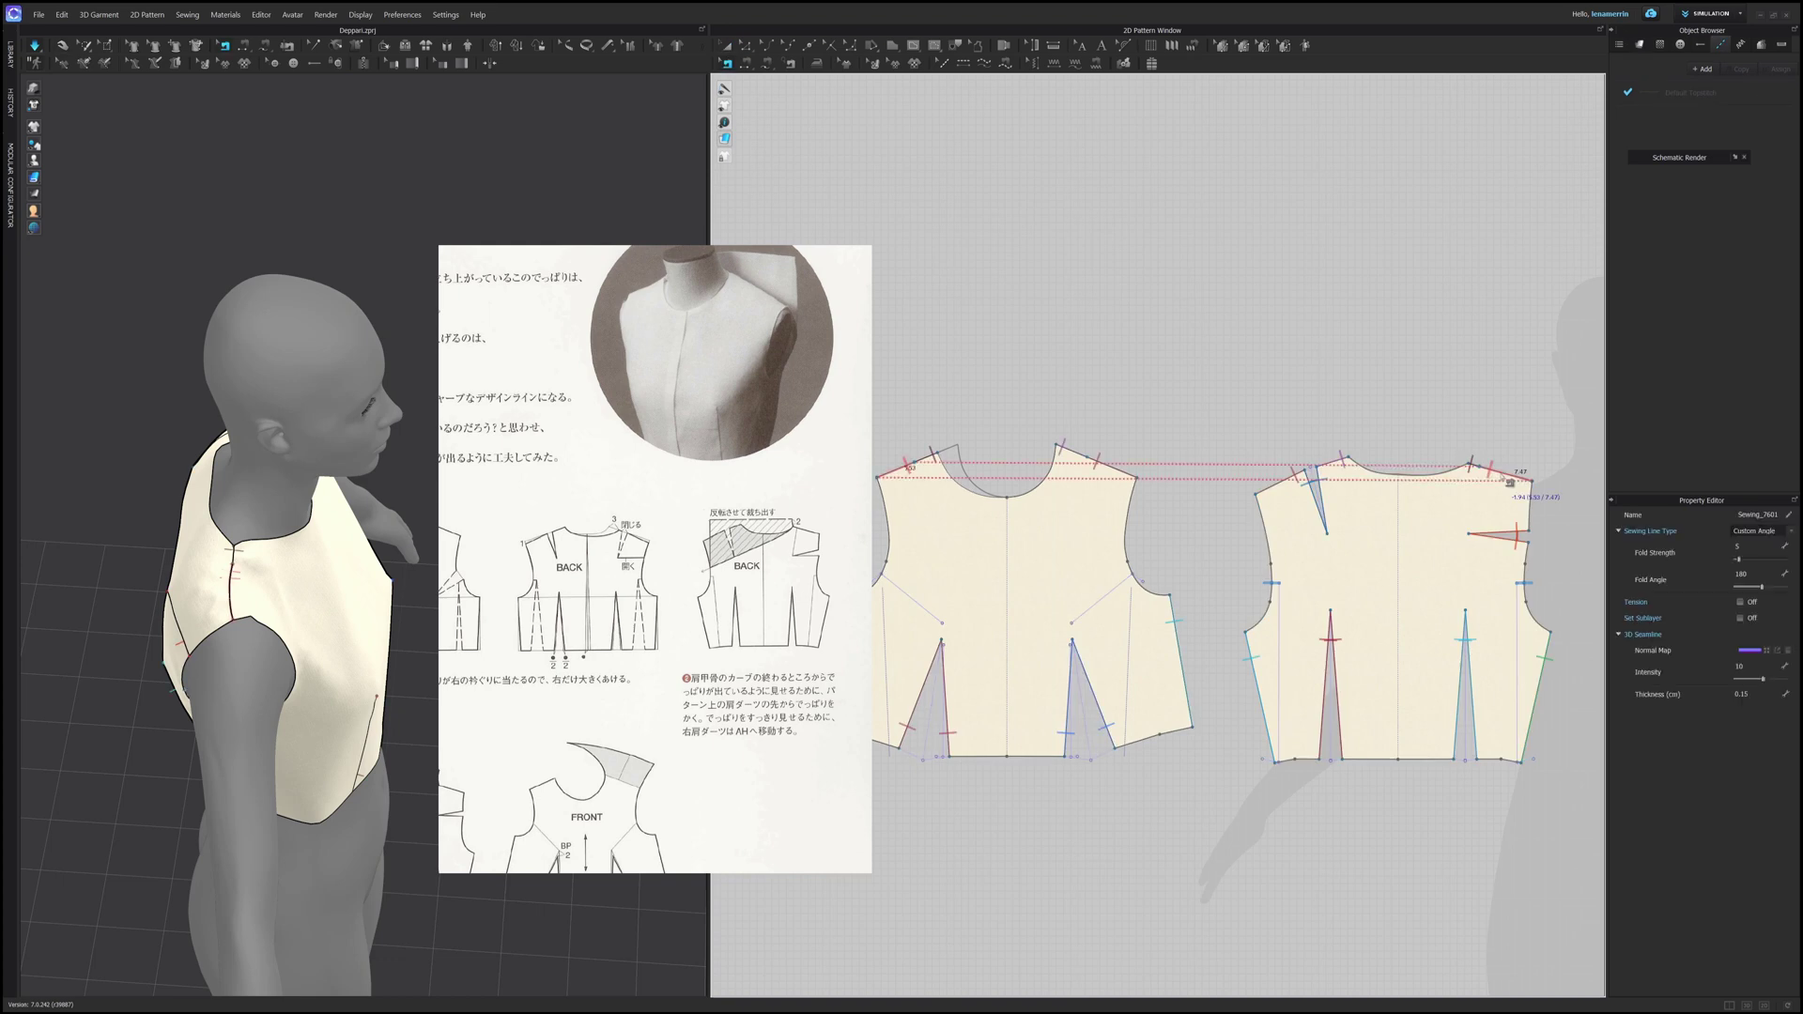
left_click(1503, 485)
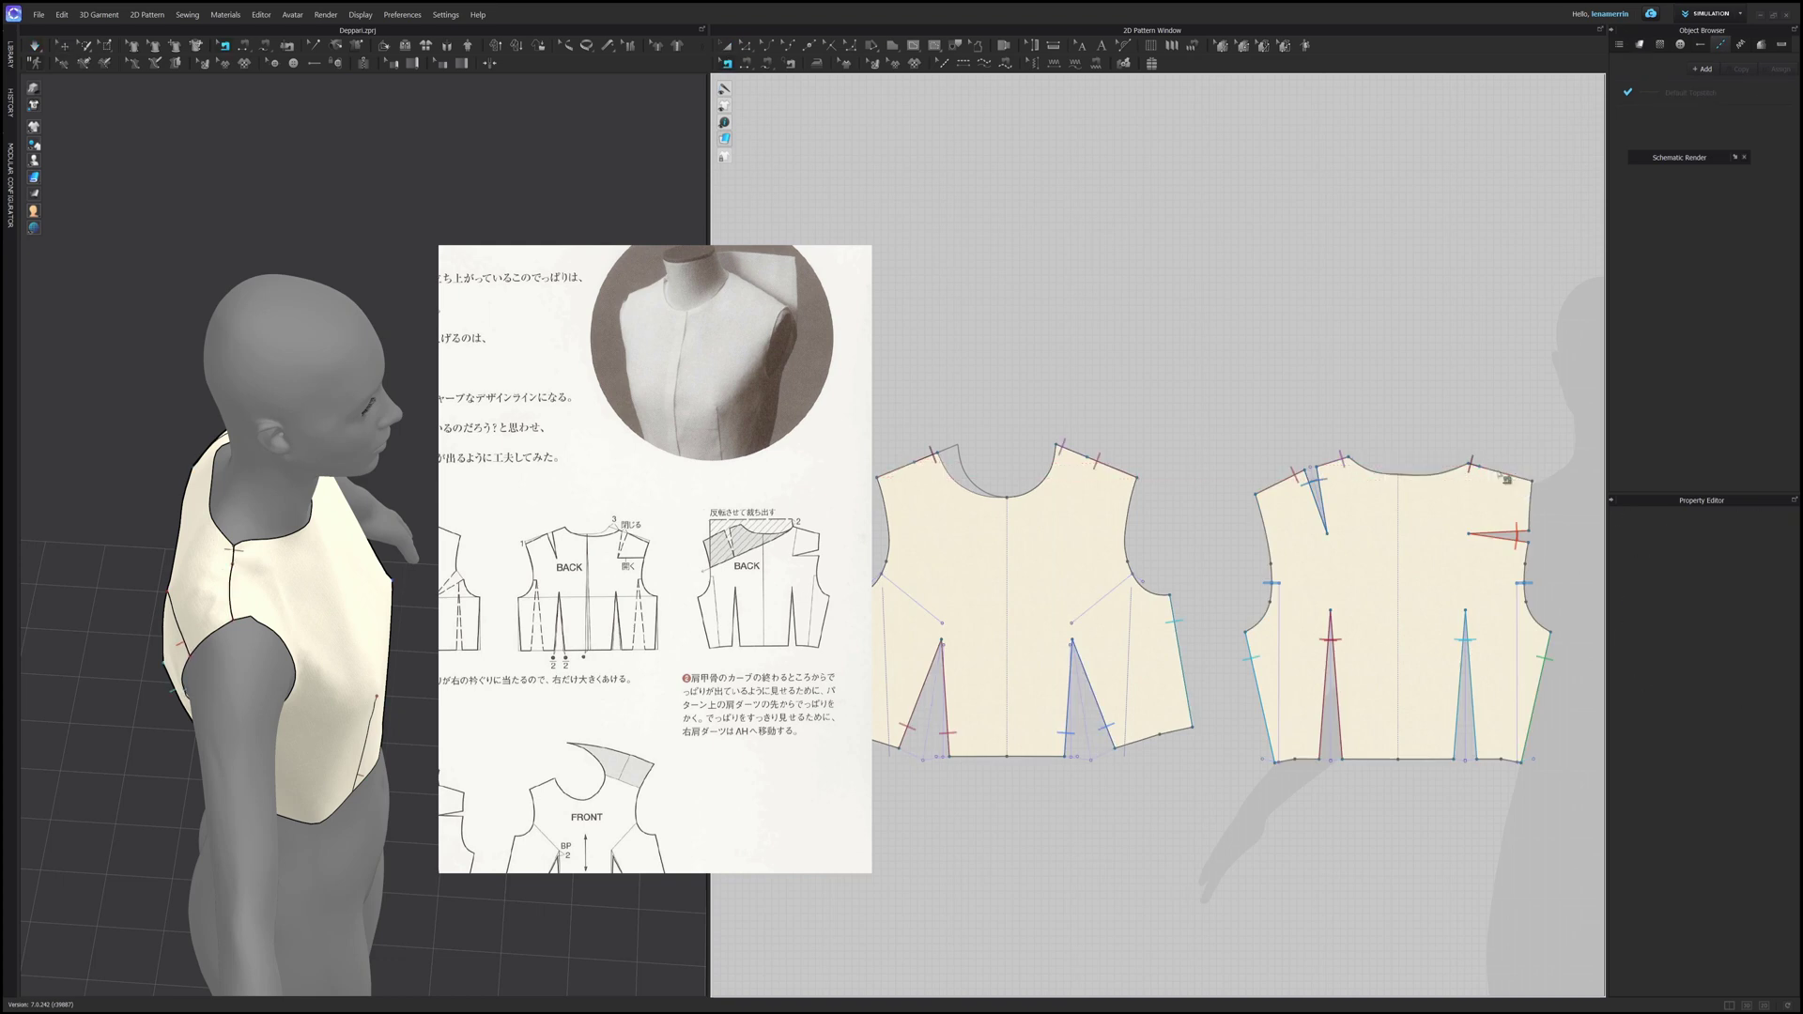
left_click(1482, 471)
left_click(1484, 476)
left_click(1493, 474)
left_click(925, 463)
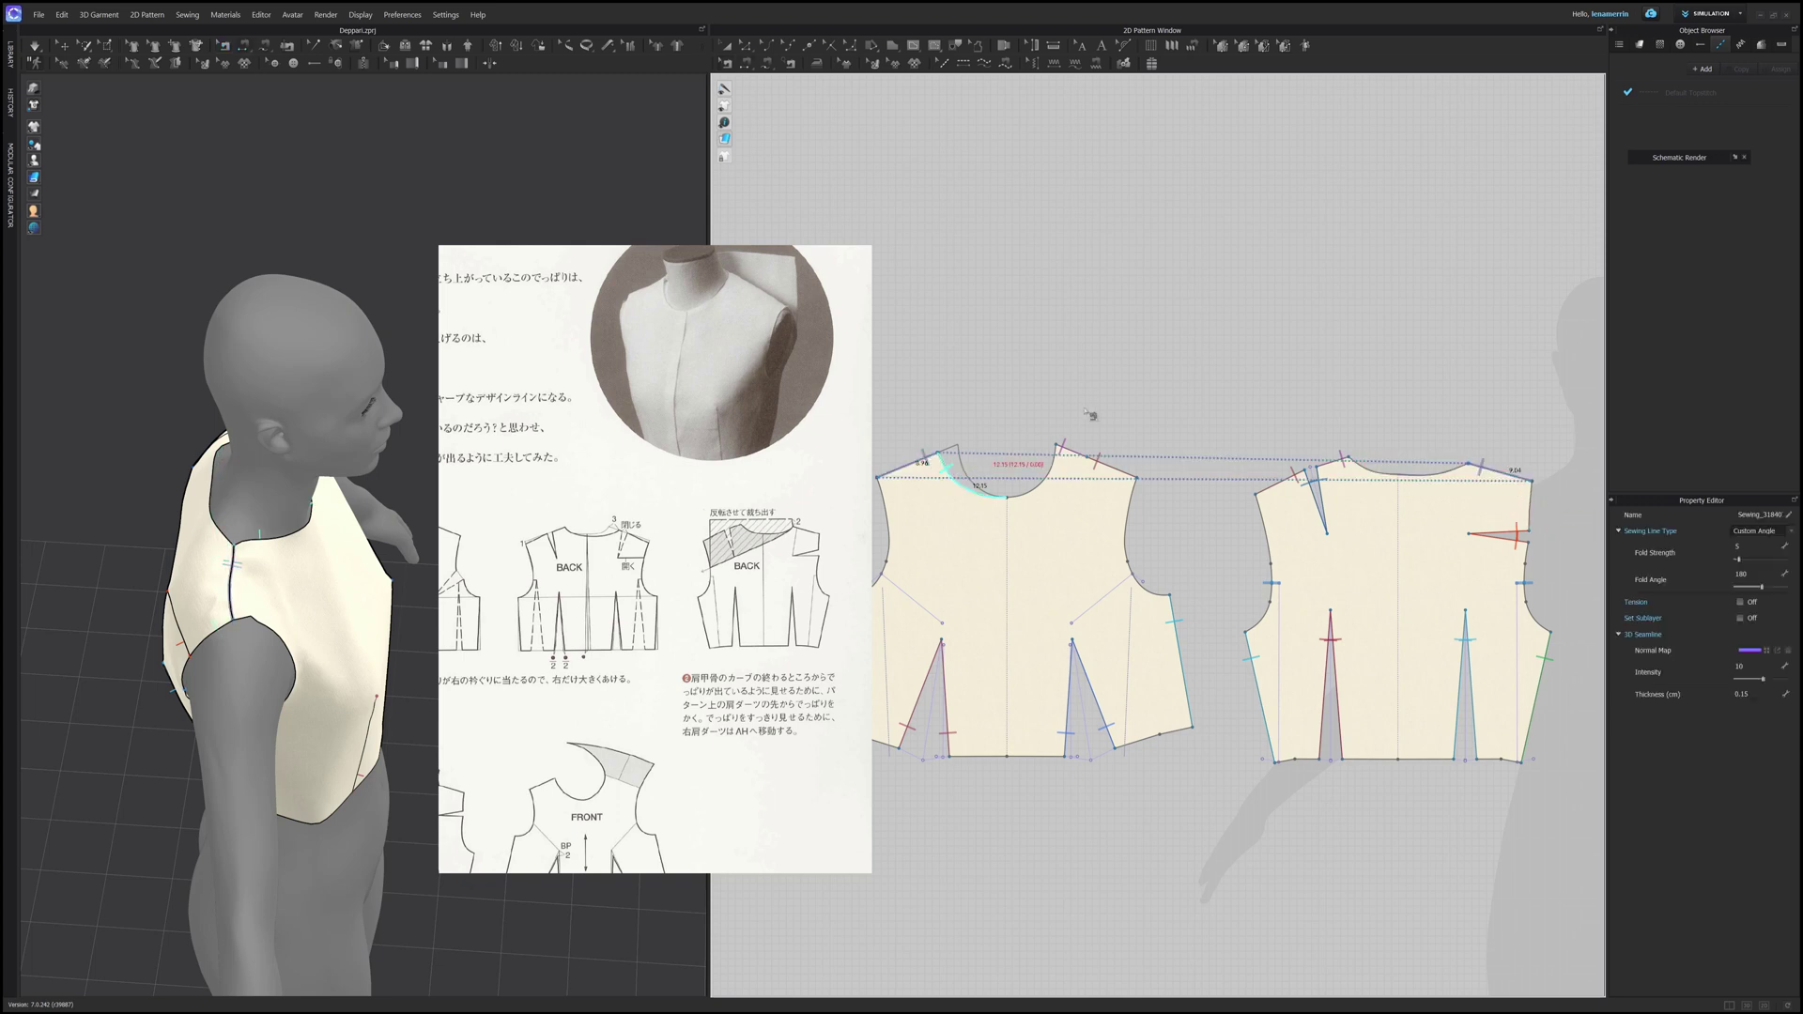
Step: Simulate the resewn garment, pull the front piece at the right shoulder, and check the drape from the front and back
key("space")
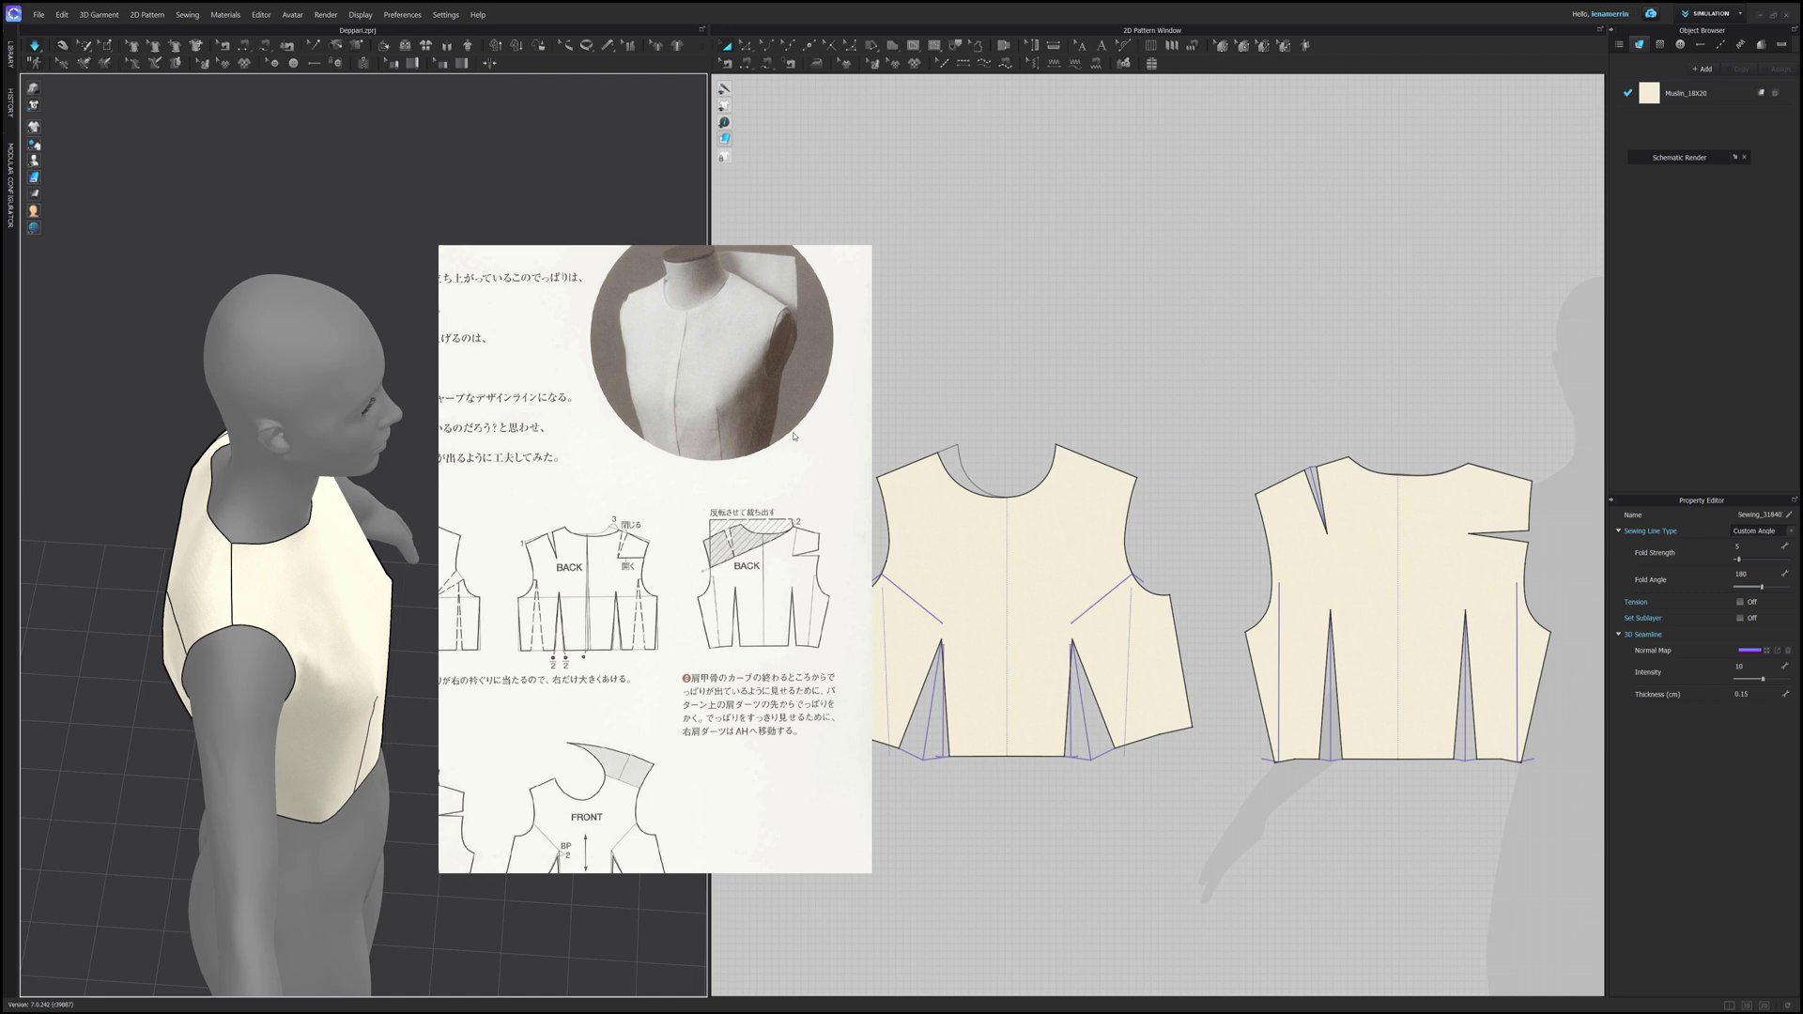
right_click_drag(267, 566, 182, 539)
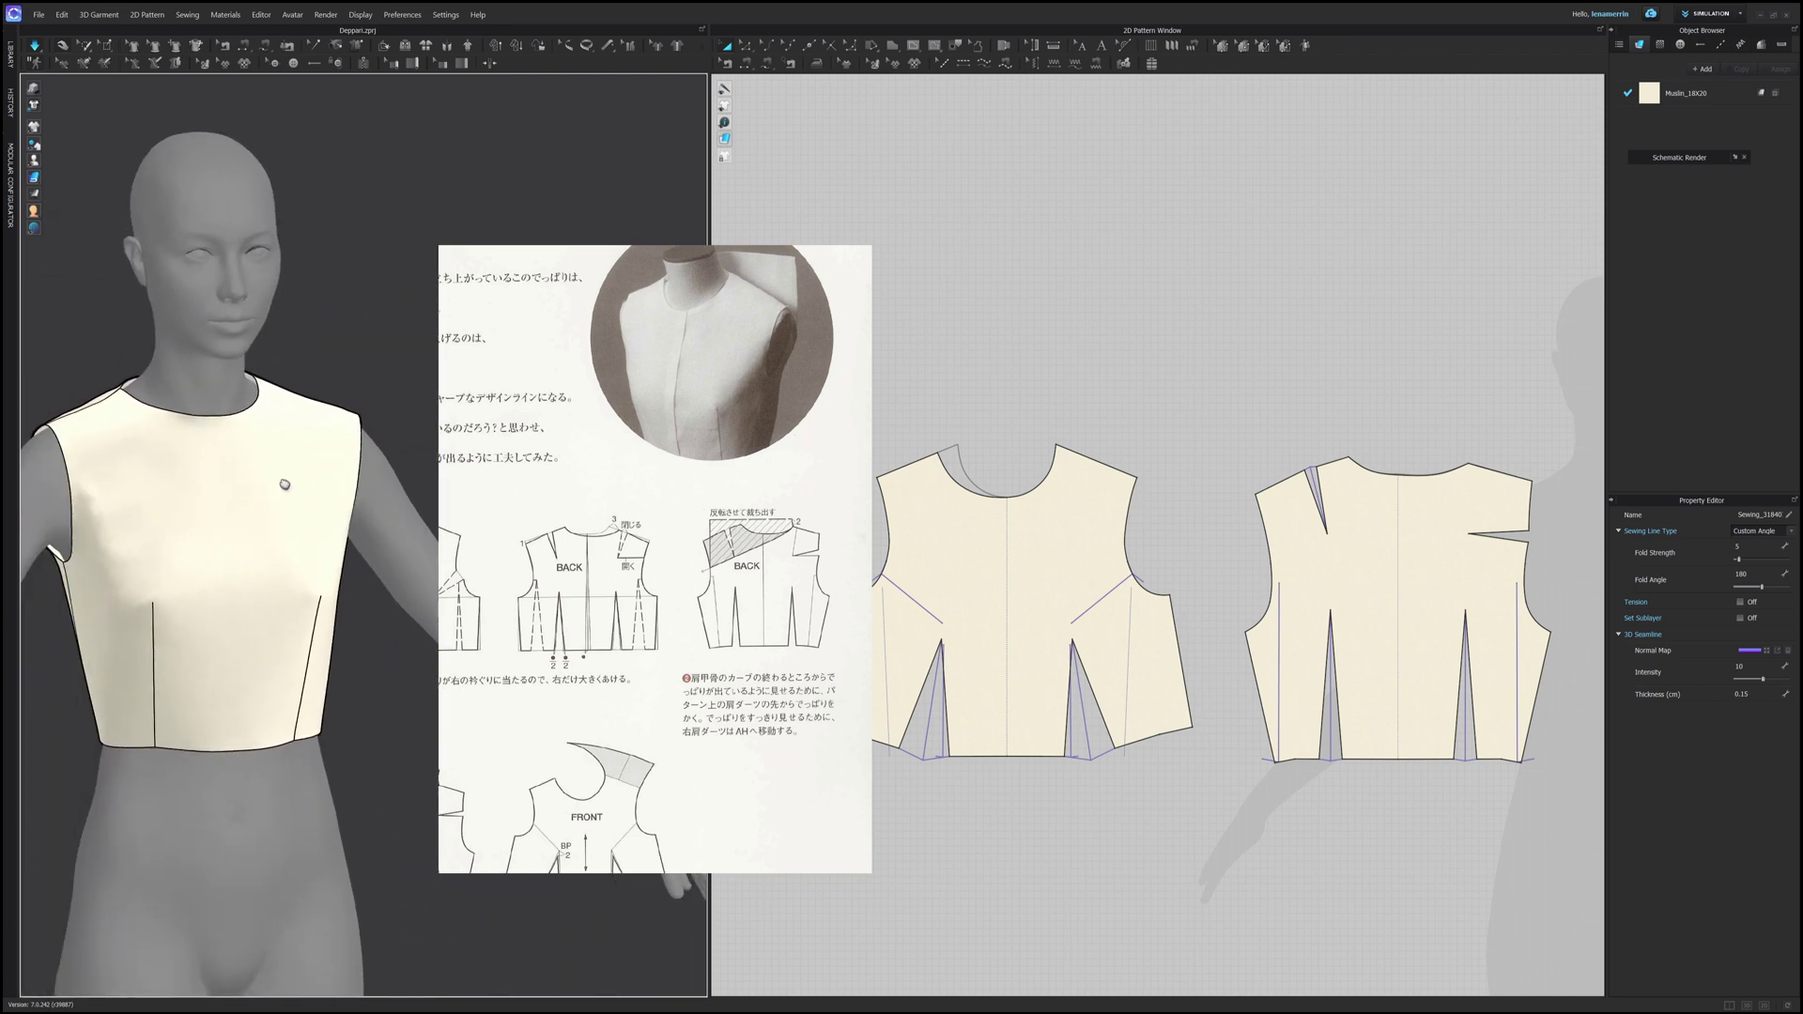
left_click(51, 429)
left_click_drag(51, 430, 56, 422)
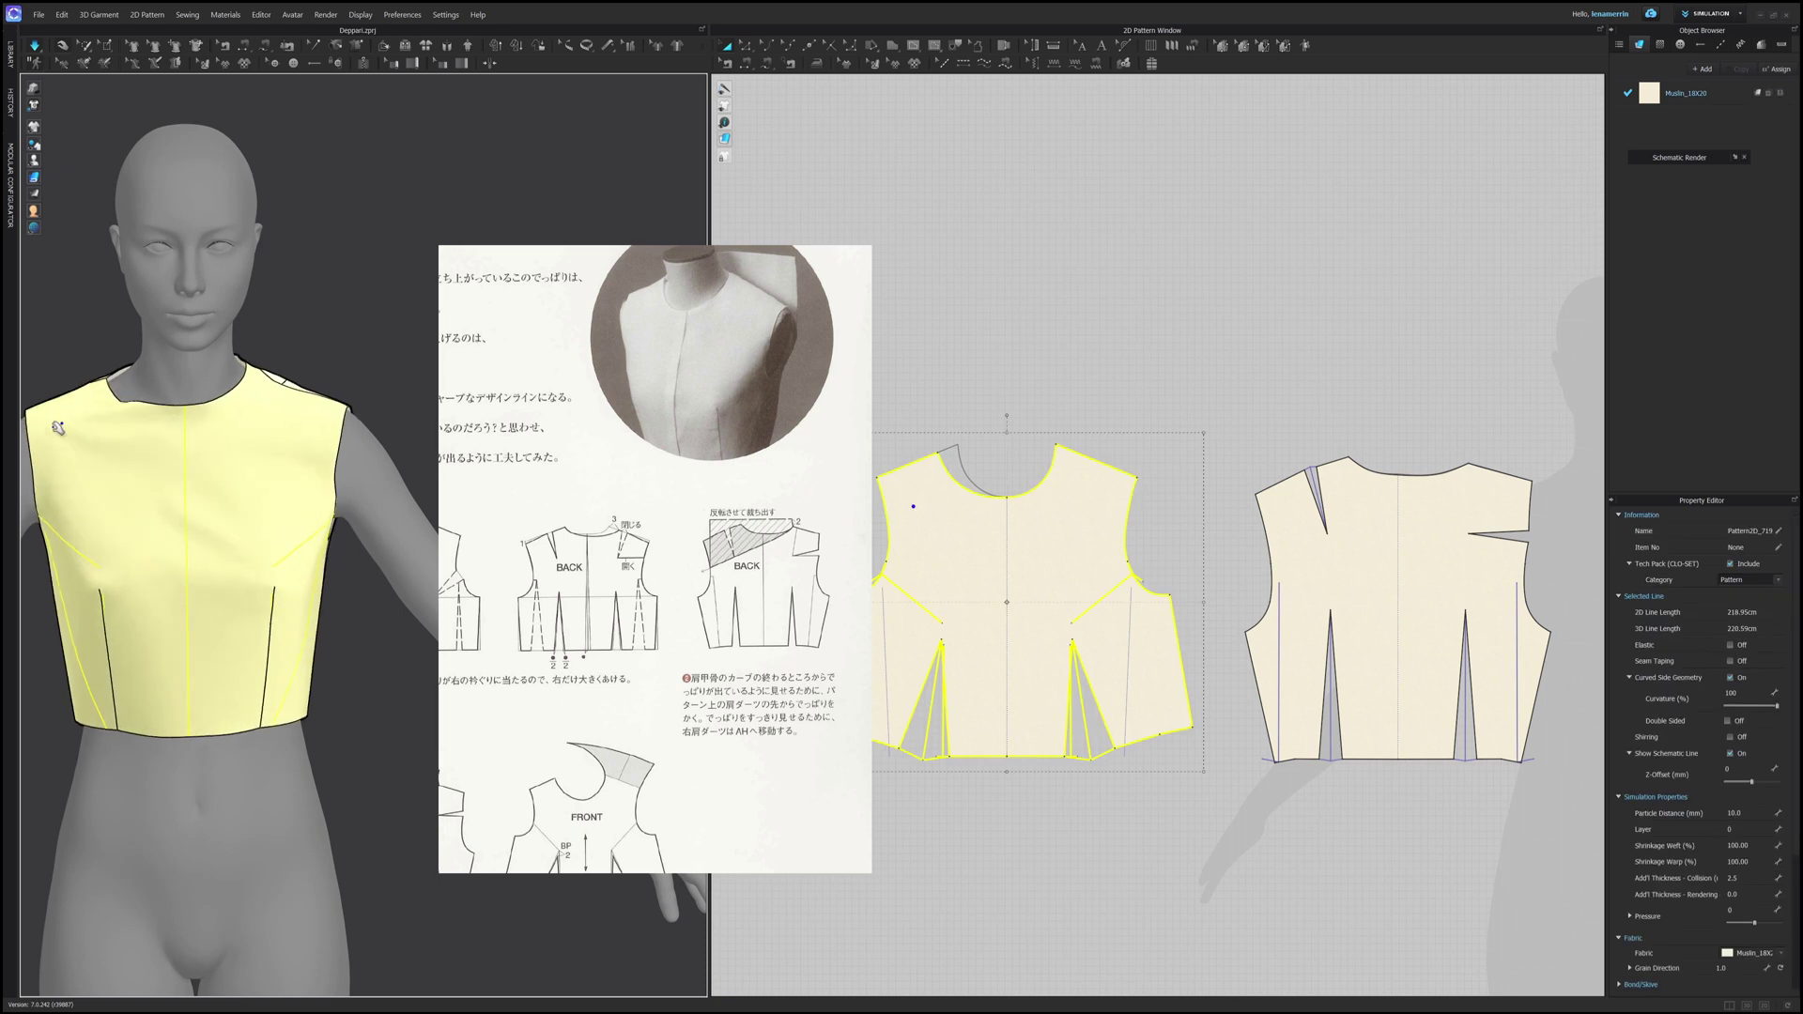
middle_click_drag(209, 489, 261, 487)
right_click_drag(249, 534, 426, 511)
middle_click_drag(201, 476, 442, 502)
right_click_drag(248, 523, 271, 518)
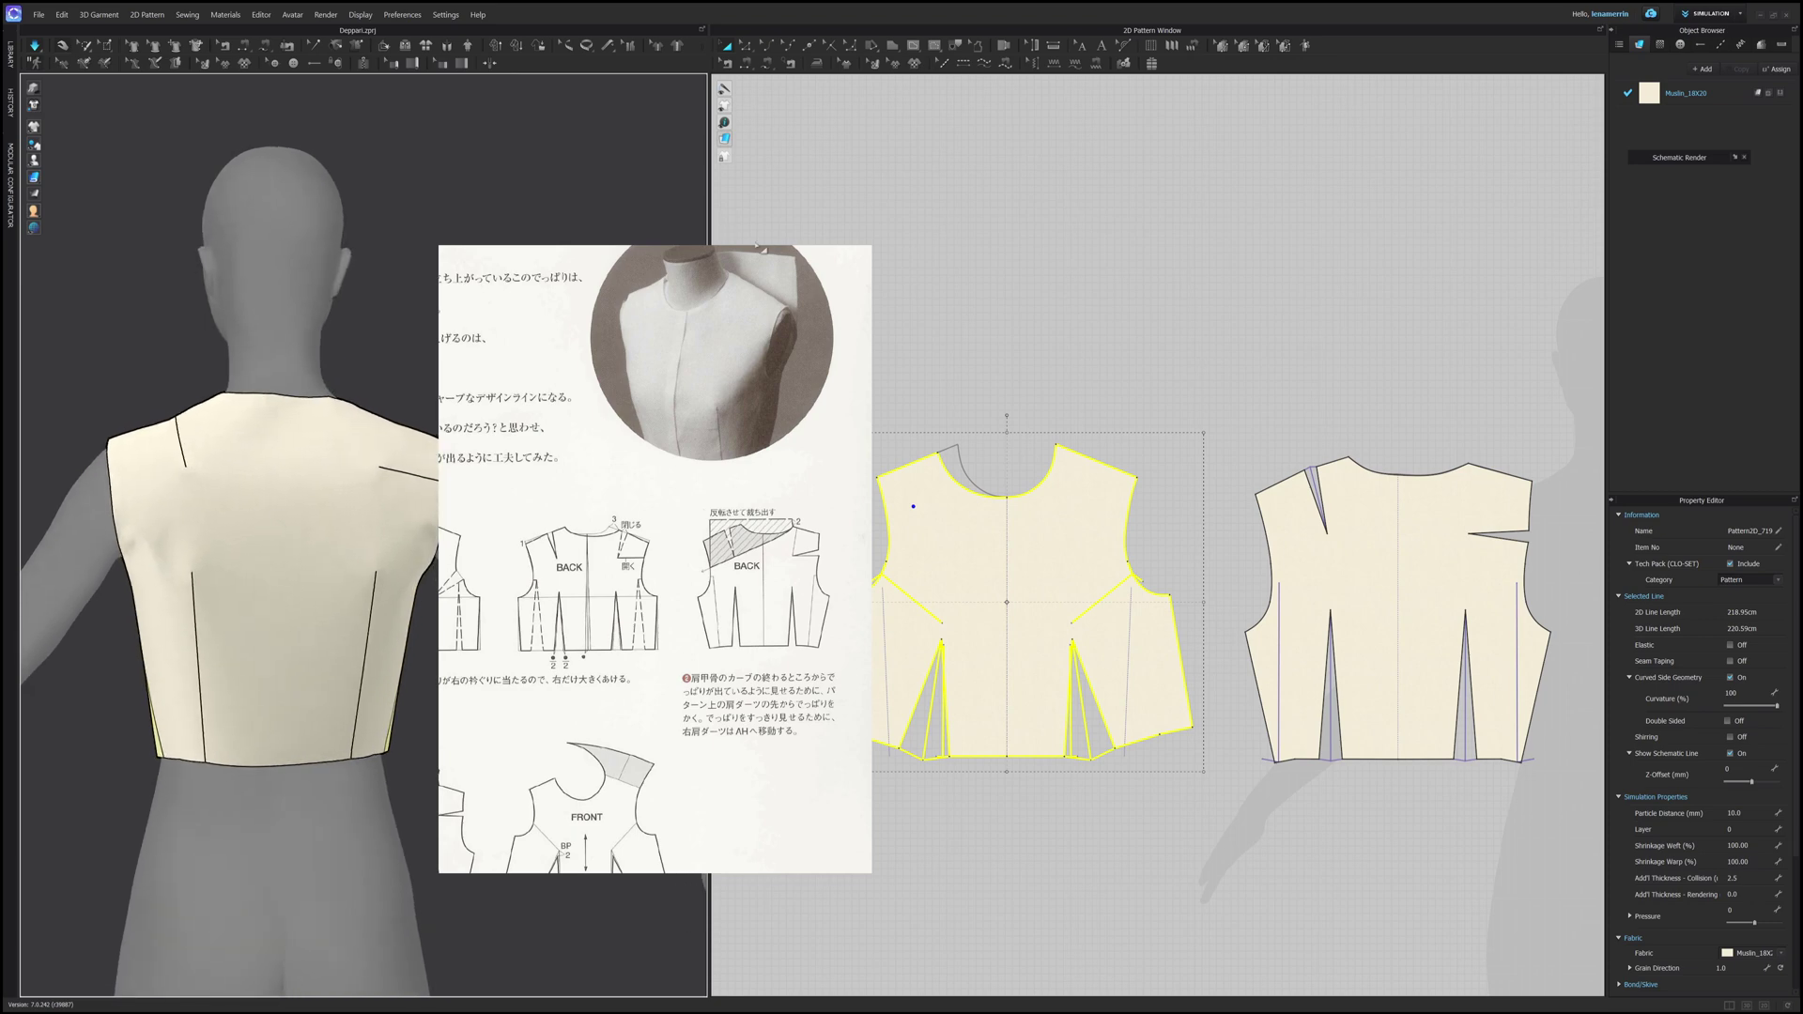
Step: Draw a straight internal line about 30 cm long from the back's right neck point through the left shoulder dart tip to the left armhole
key("n")
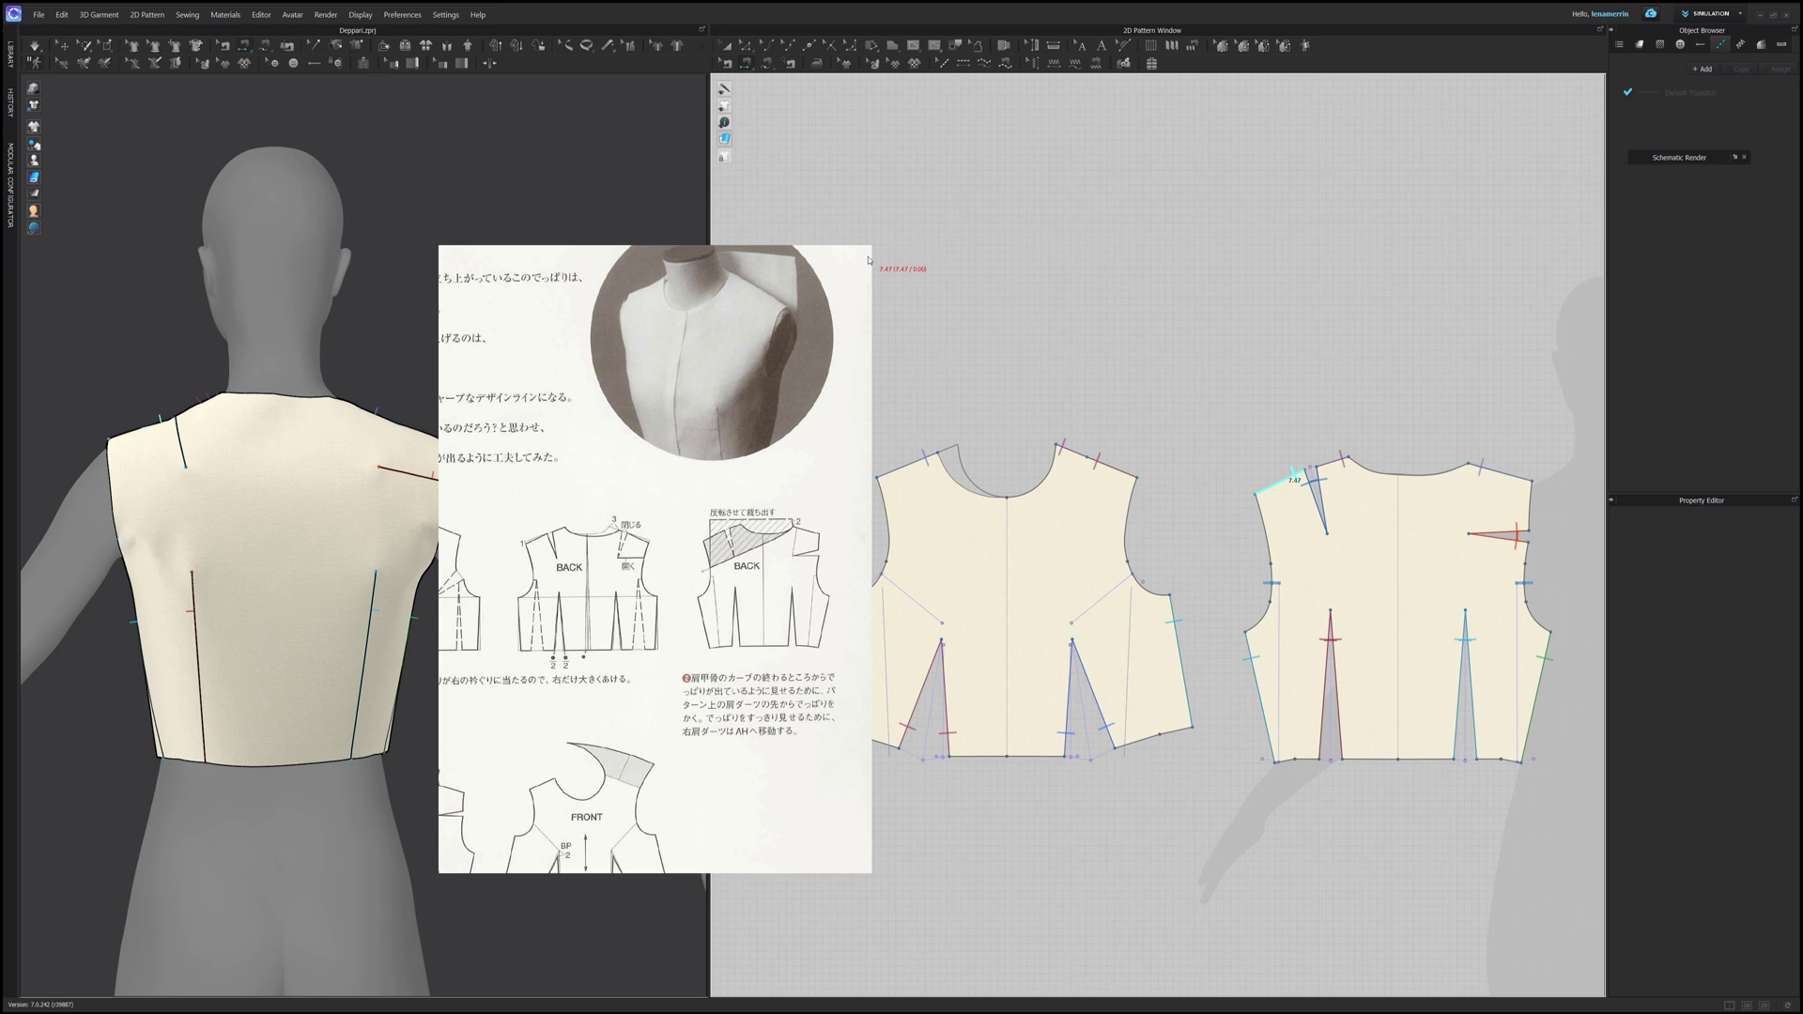
key("g")
scroll(1474, 482, "up", 3)
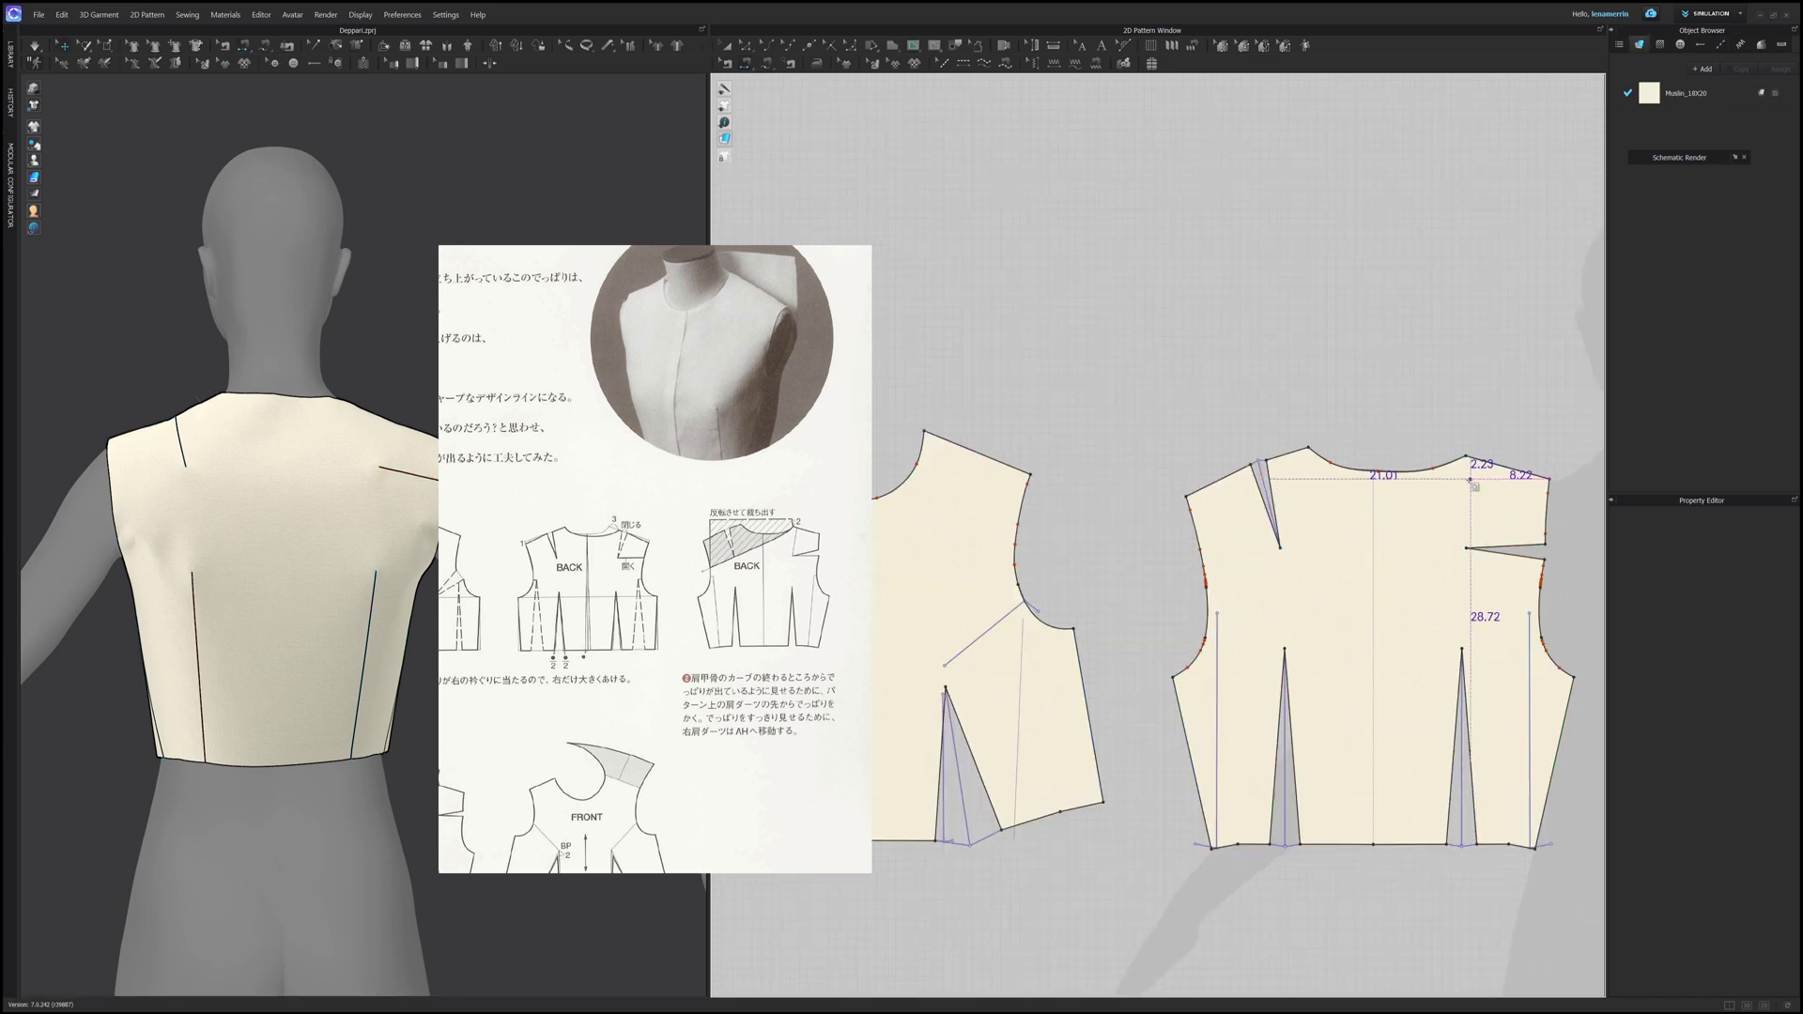
scroll(1465, 489, "up", 2)
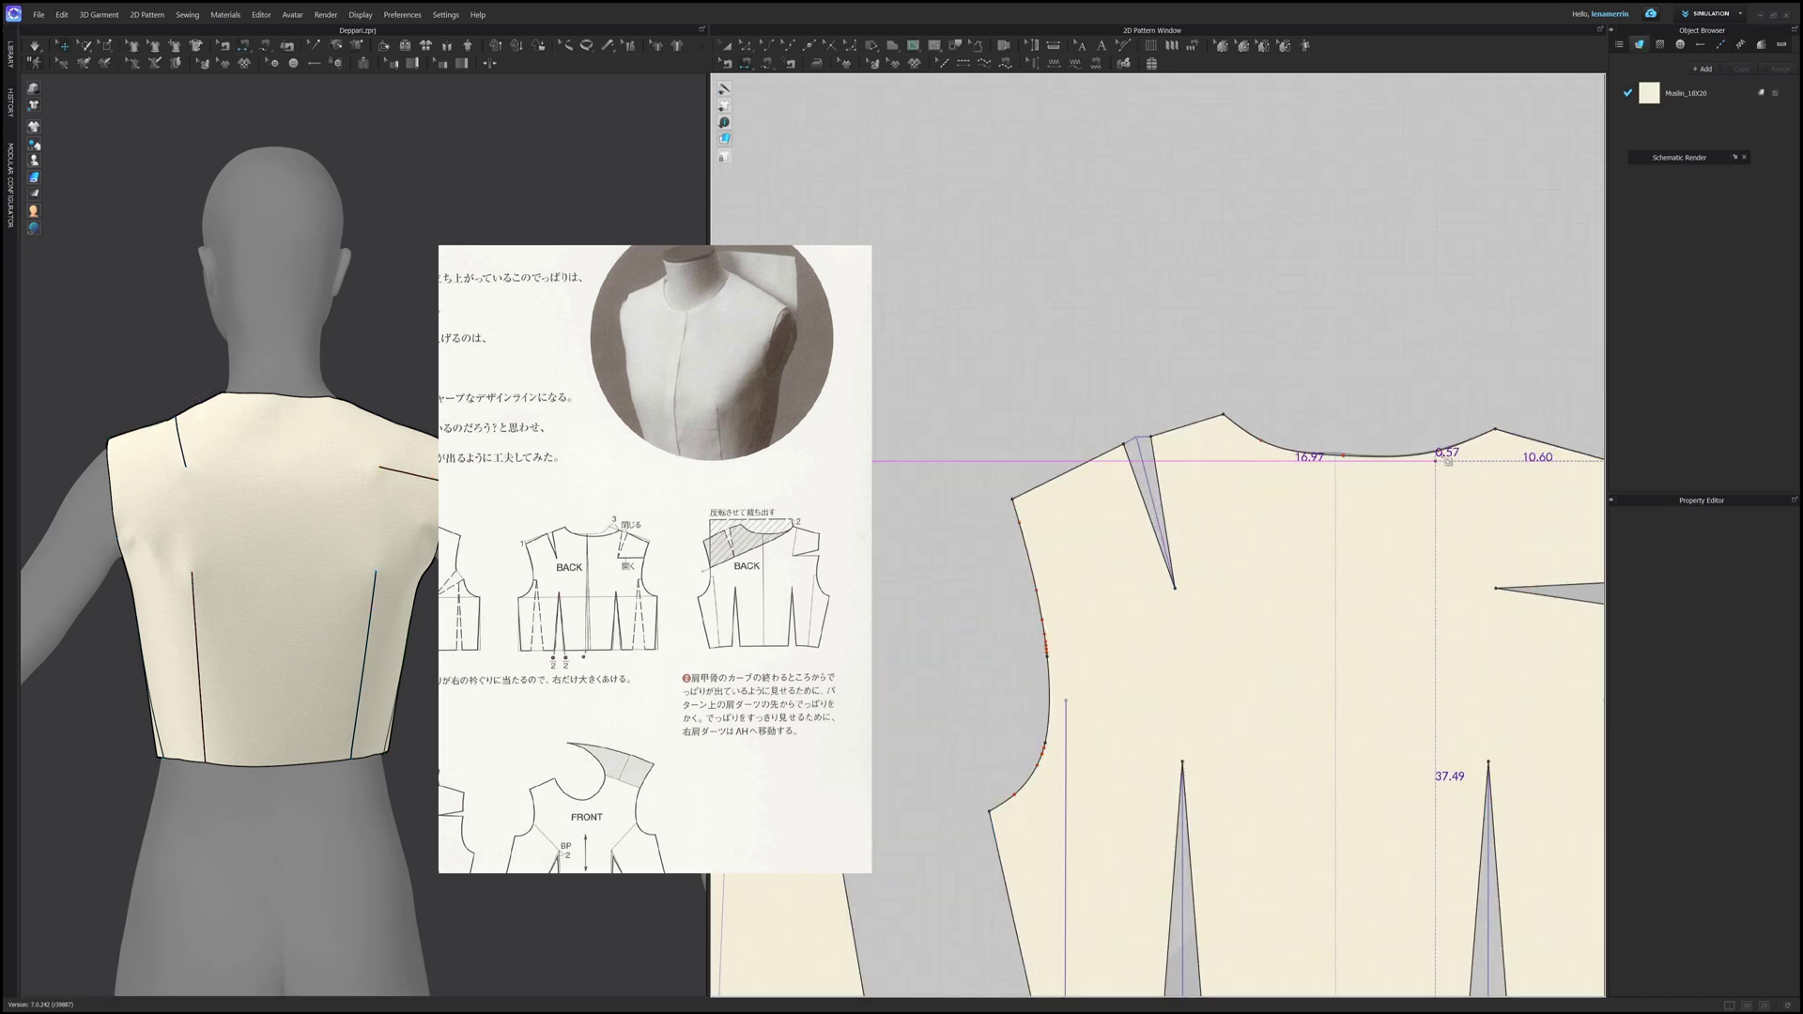
left_click_drag(1494, 435, 1501, 433)
left_click(1496, 431)
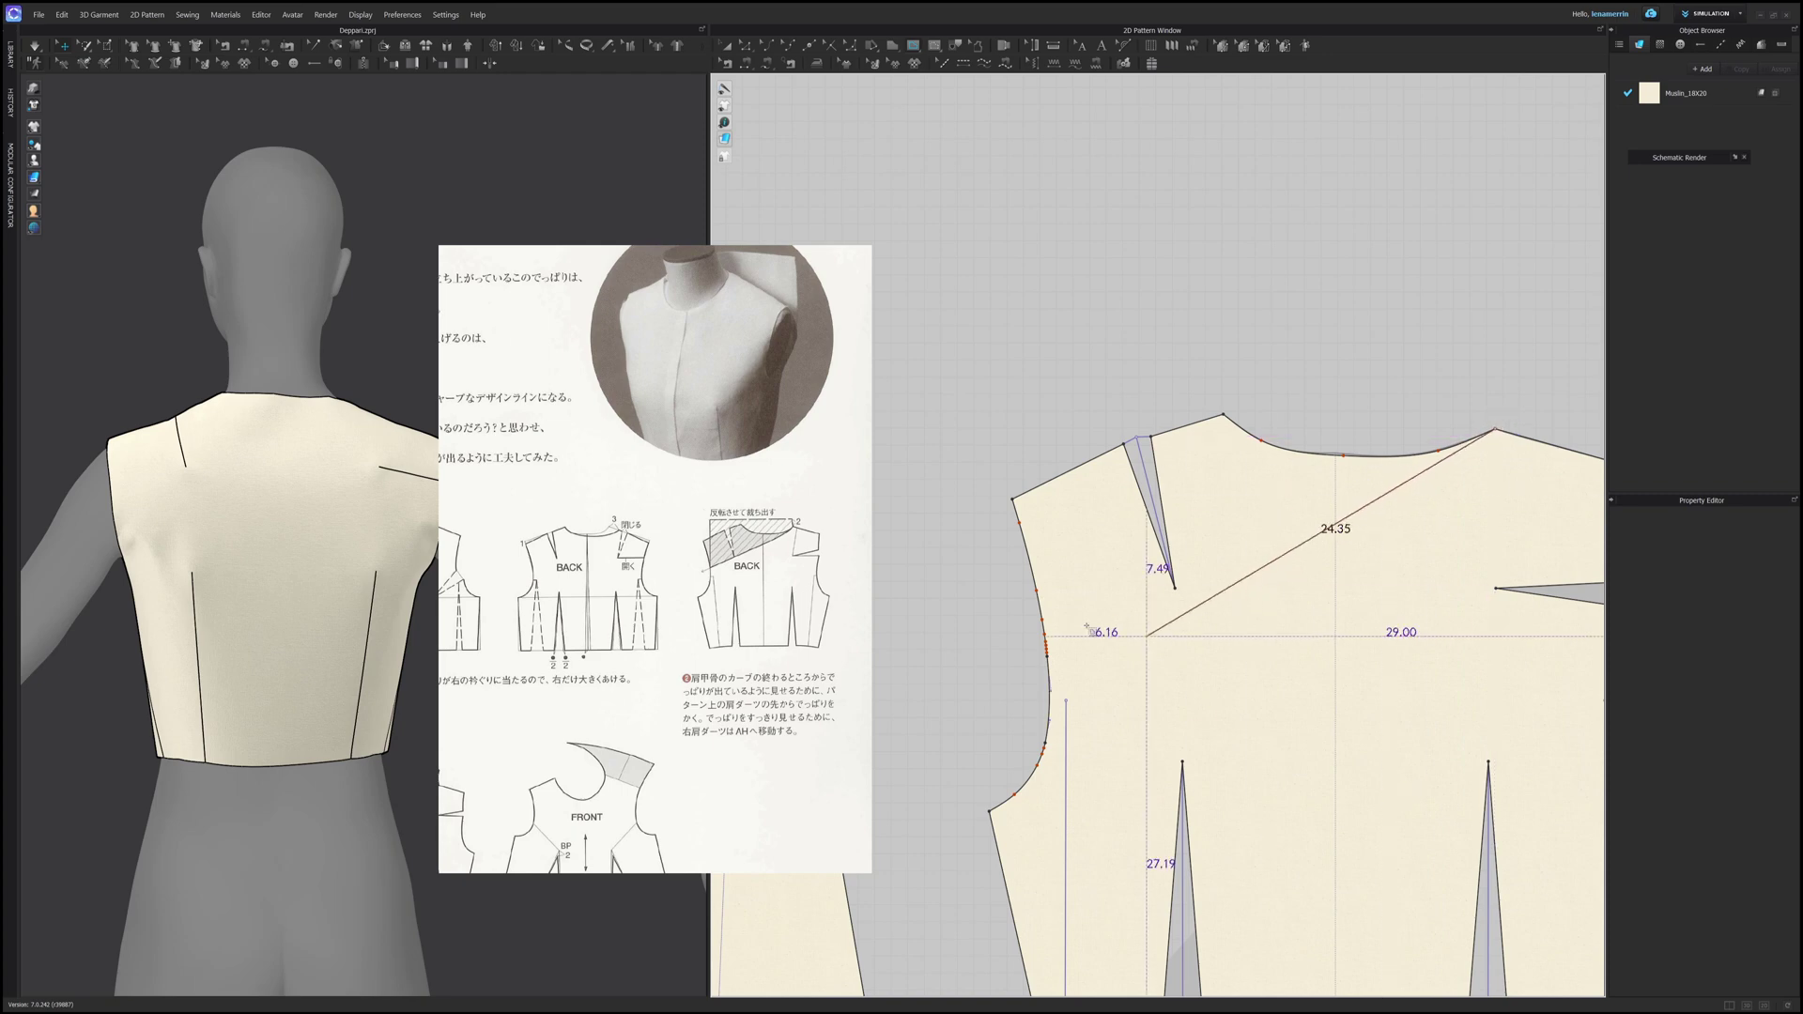
scroll(1046, 644, "up", 2)
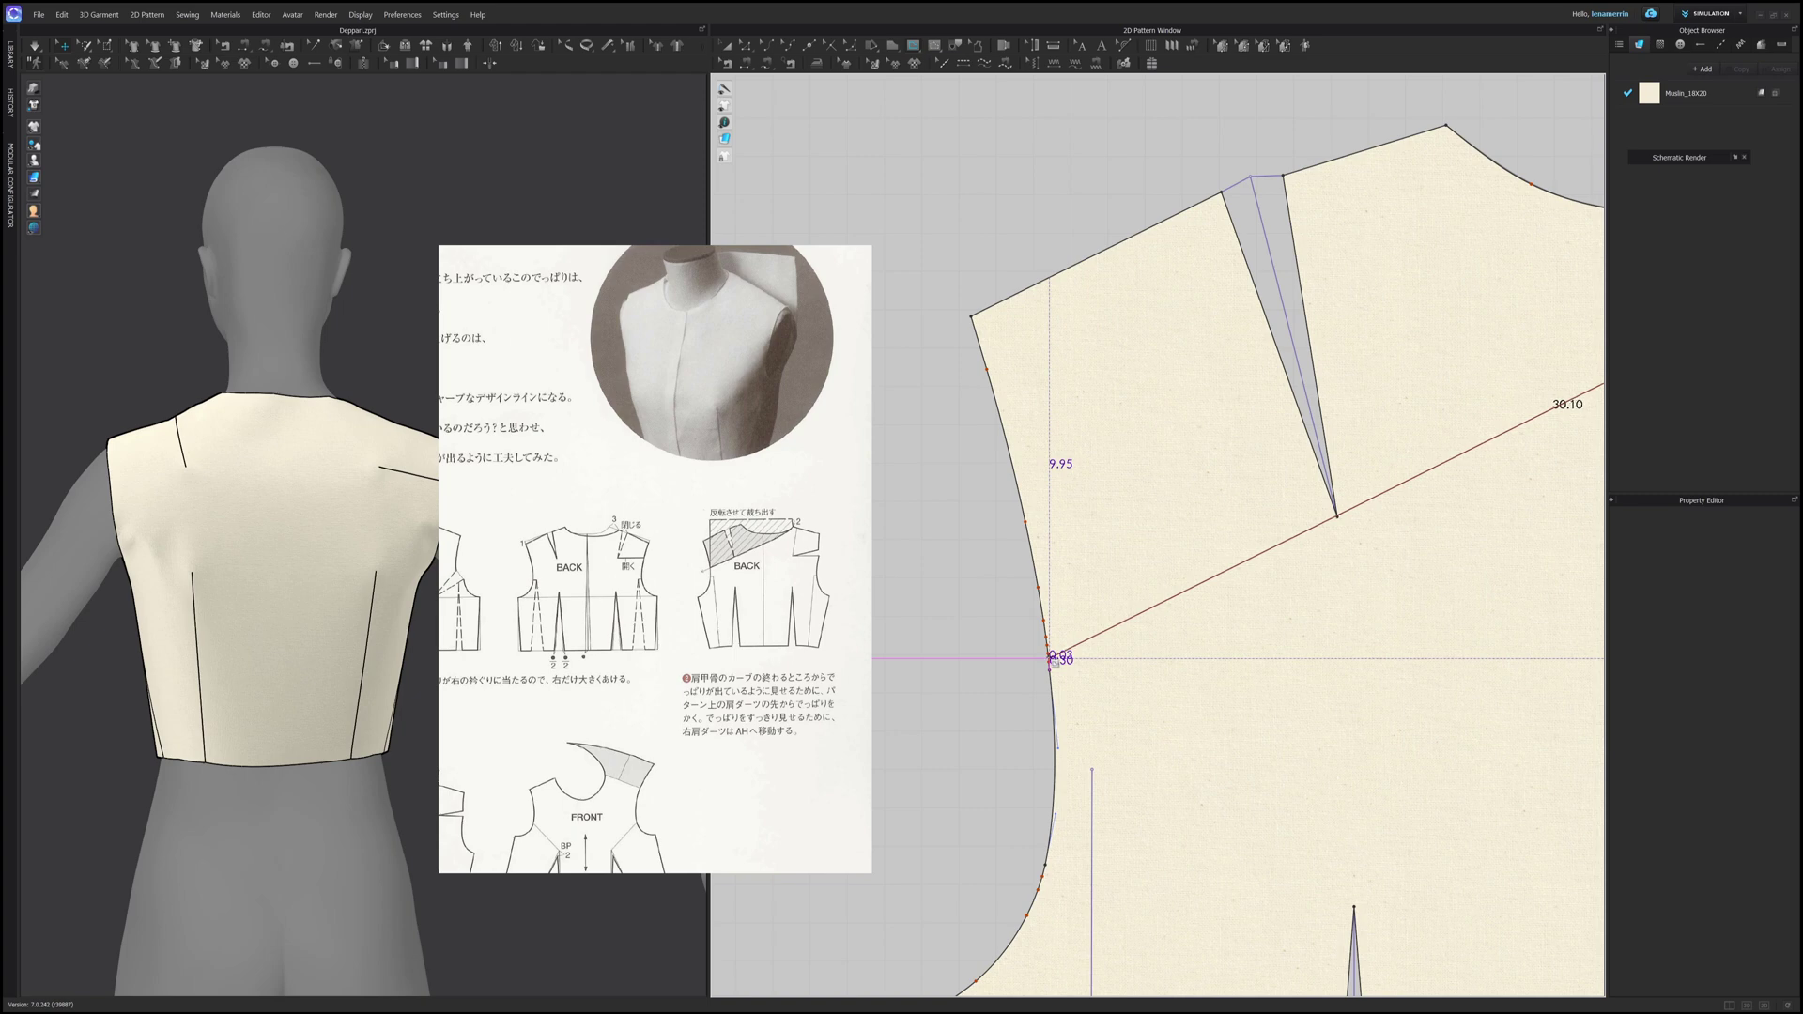
key("Return")
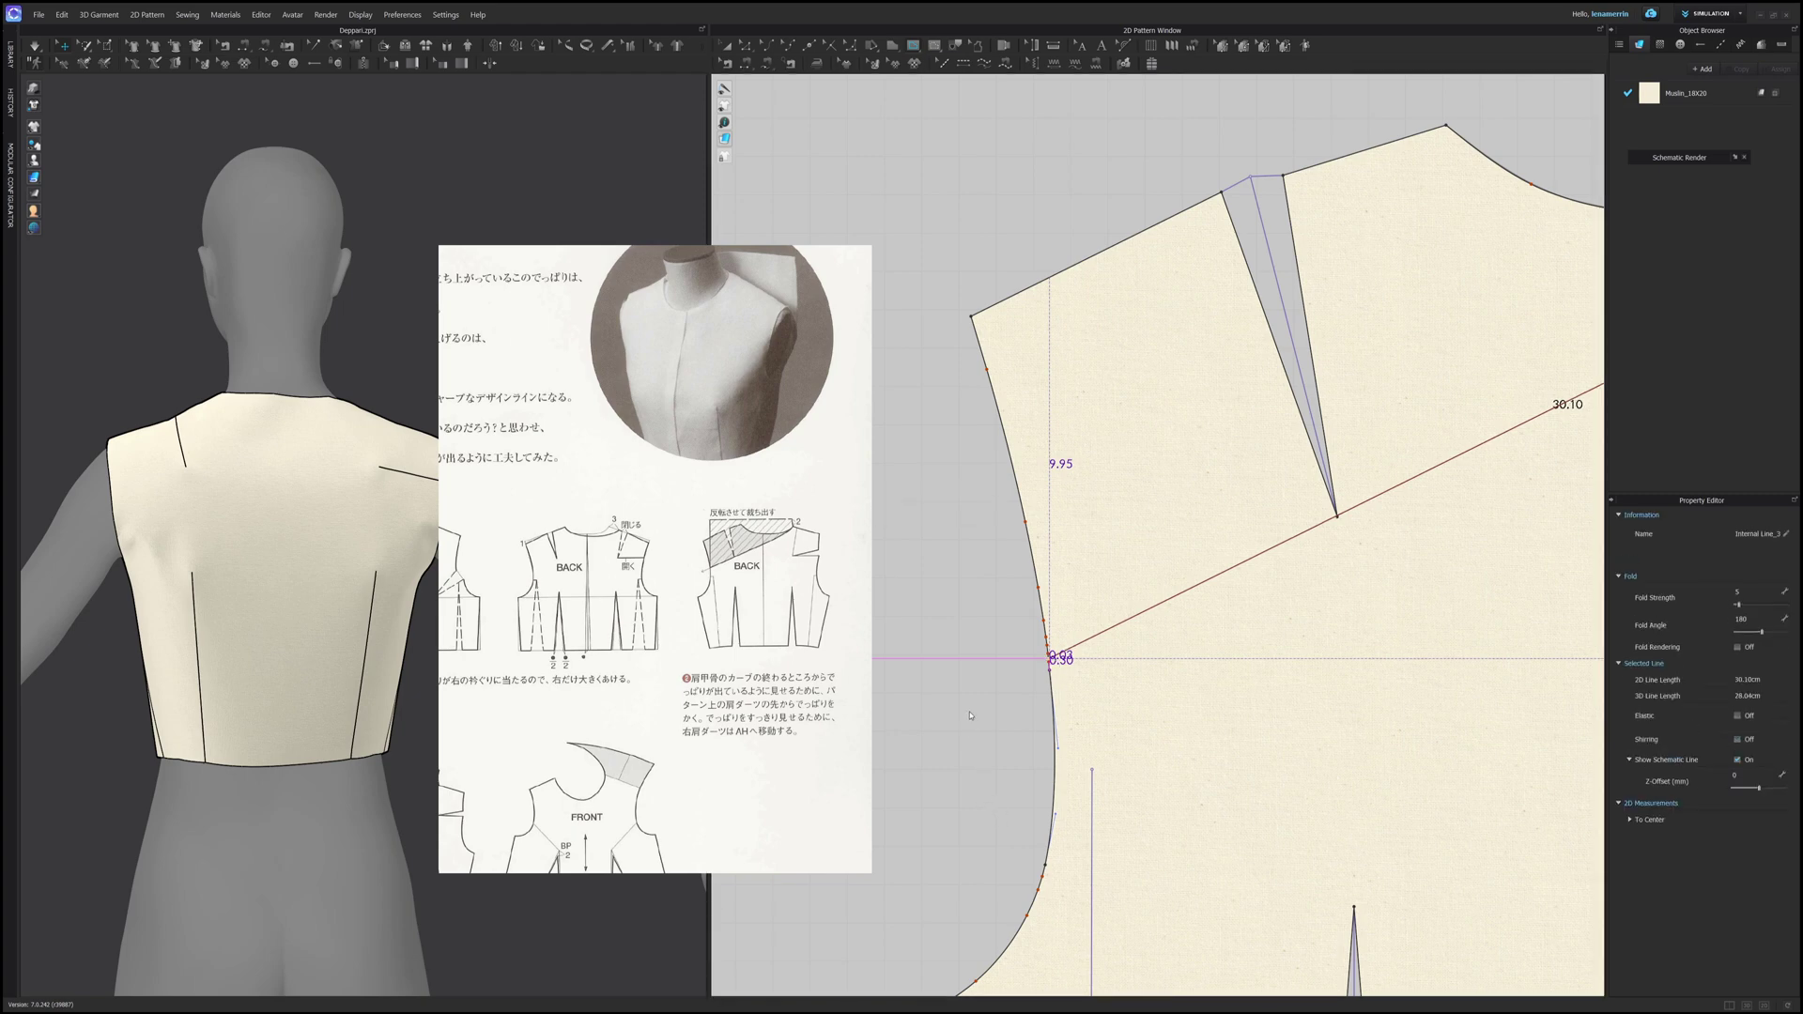
Step: Move the diagonal internal line's upper end from the right neck point down onto the neckline curve, following the reference diagram
scroll(1066, 608, "down", 5)
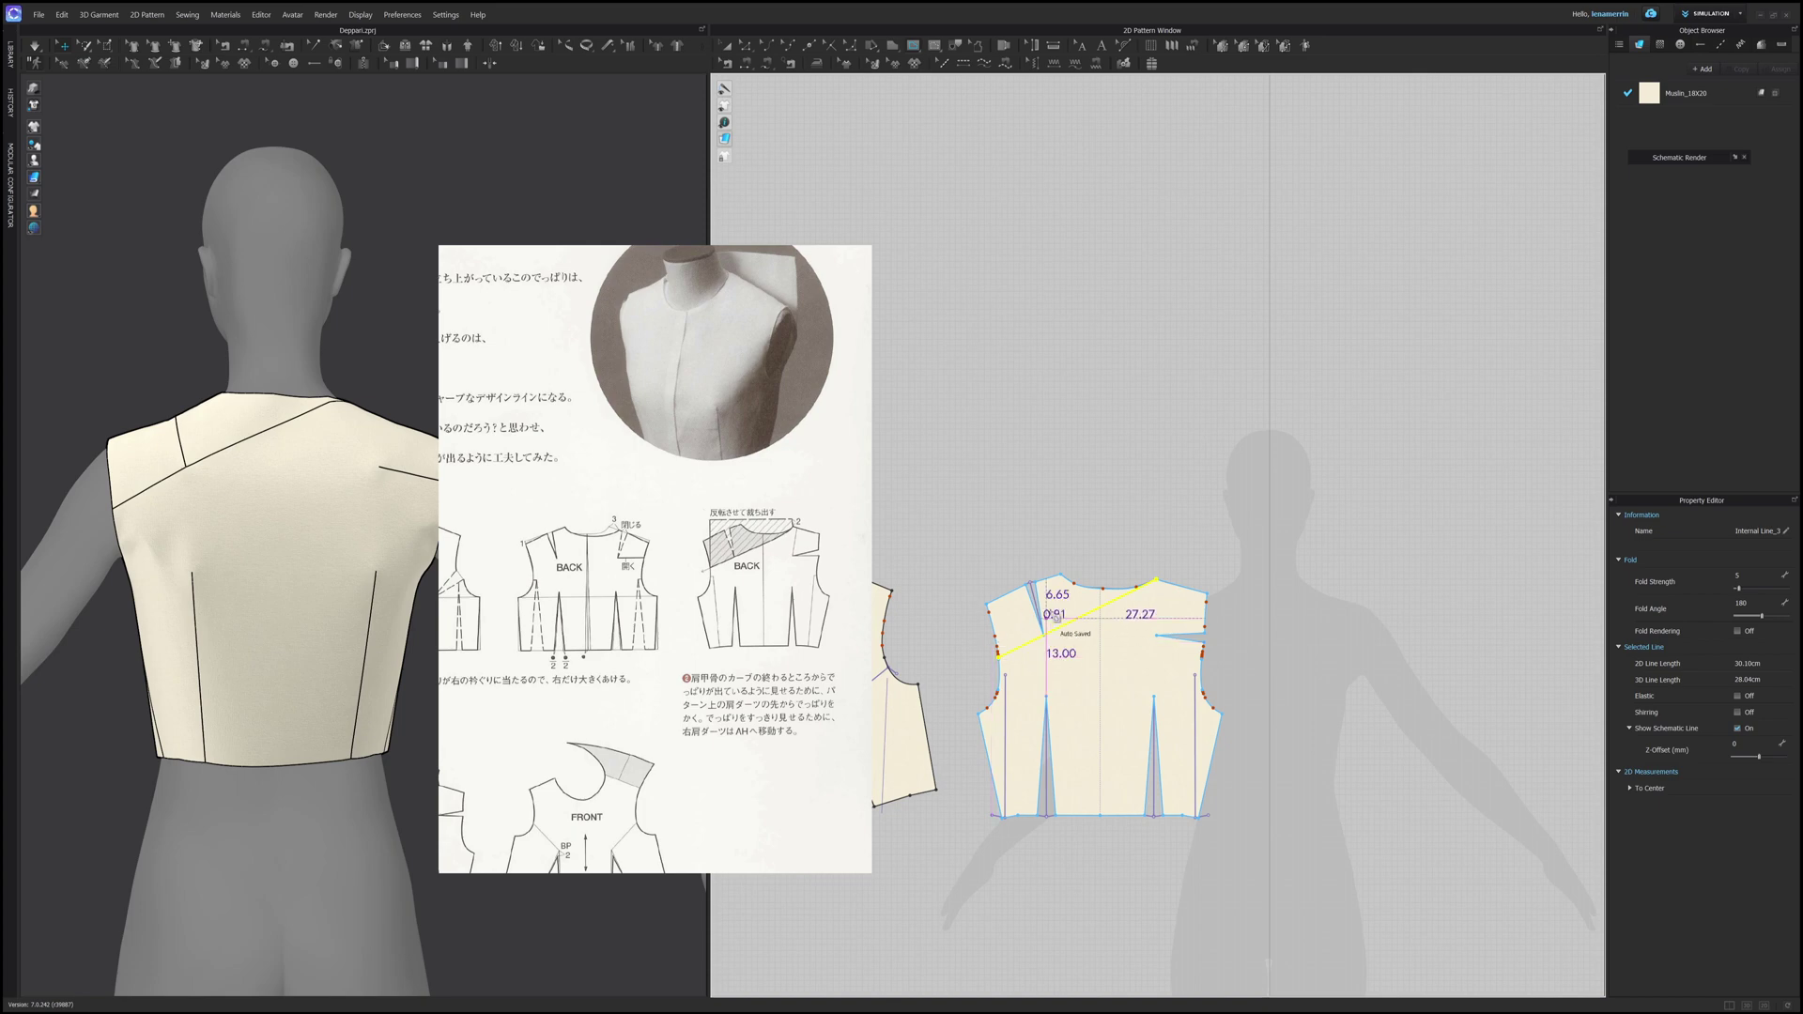
scroll(1155, 481, "up", 1)
left_click(1155, 481)
scroll(1155, 481, "up", 5)
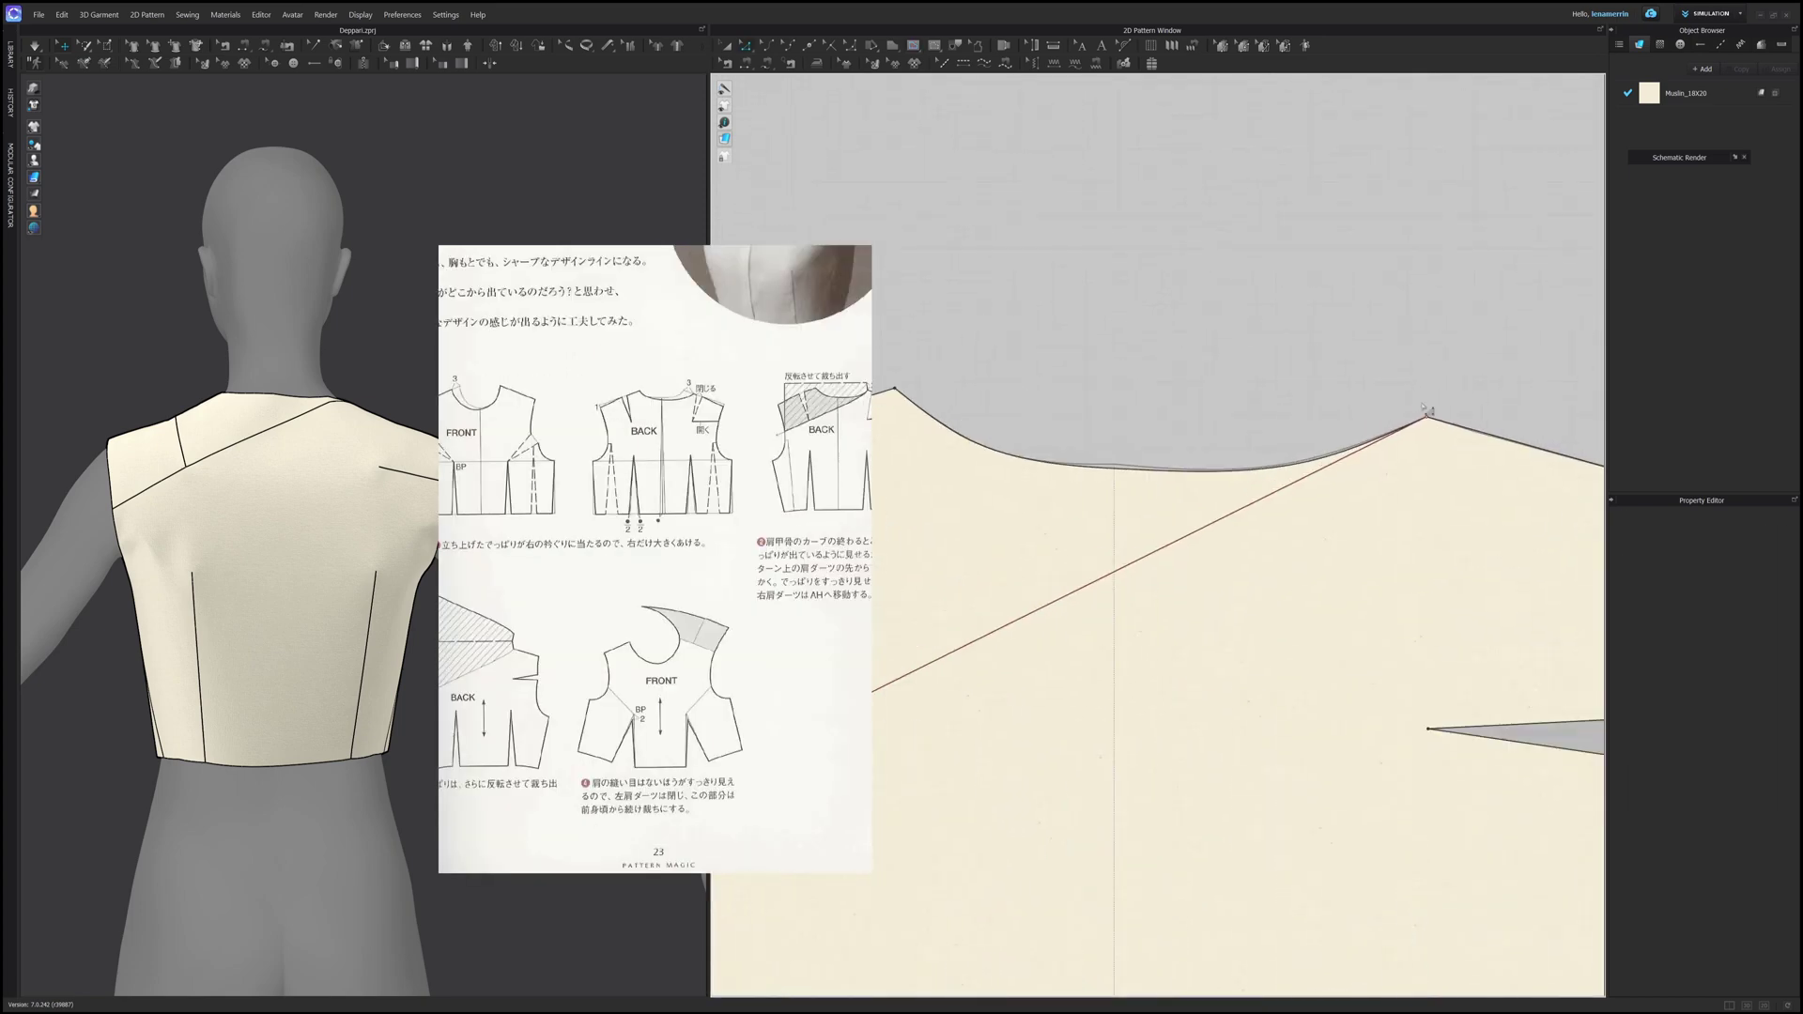
left_click(1428, 419)
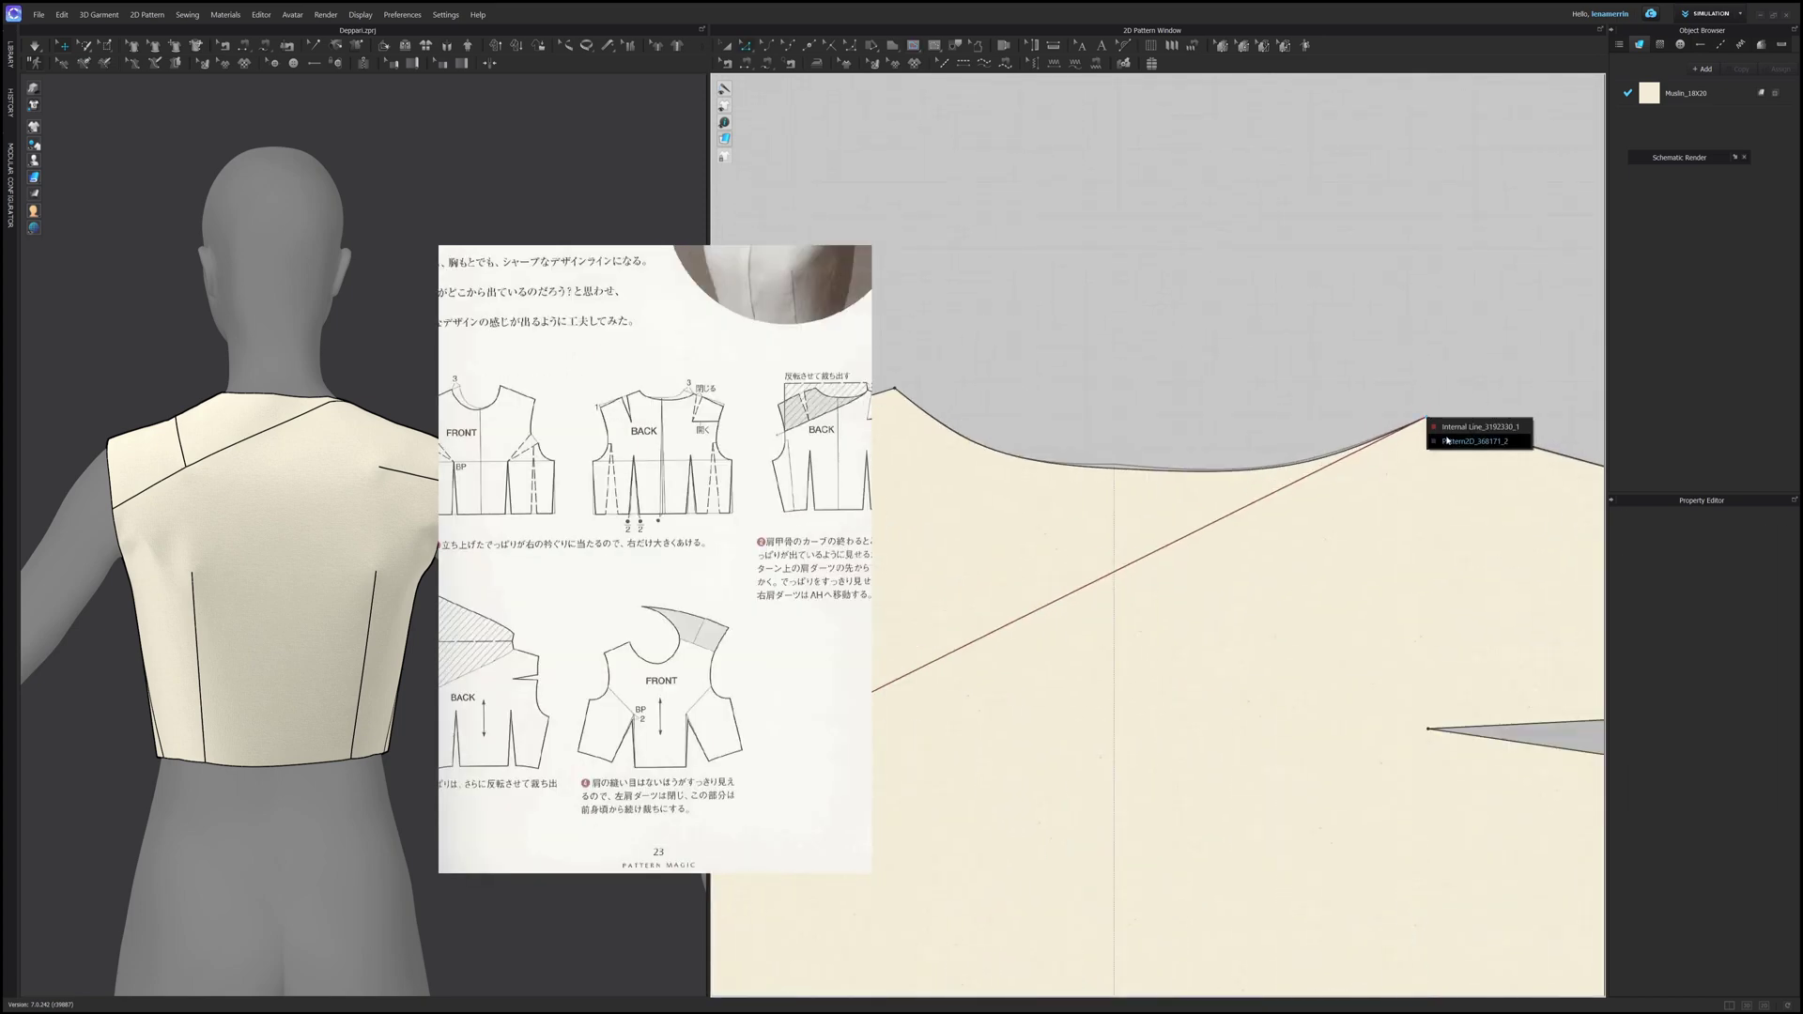
left_click(1433, 440)
left_click(1436, 398)
left_click(1431, 419)
left_click_drag(1432, 419, 1424, 466)
scroll(1346, 453, "up", 3)
scroll(1366, 447, "up", 1)
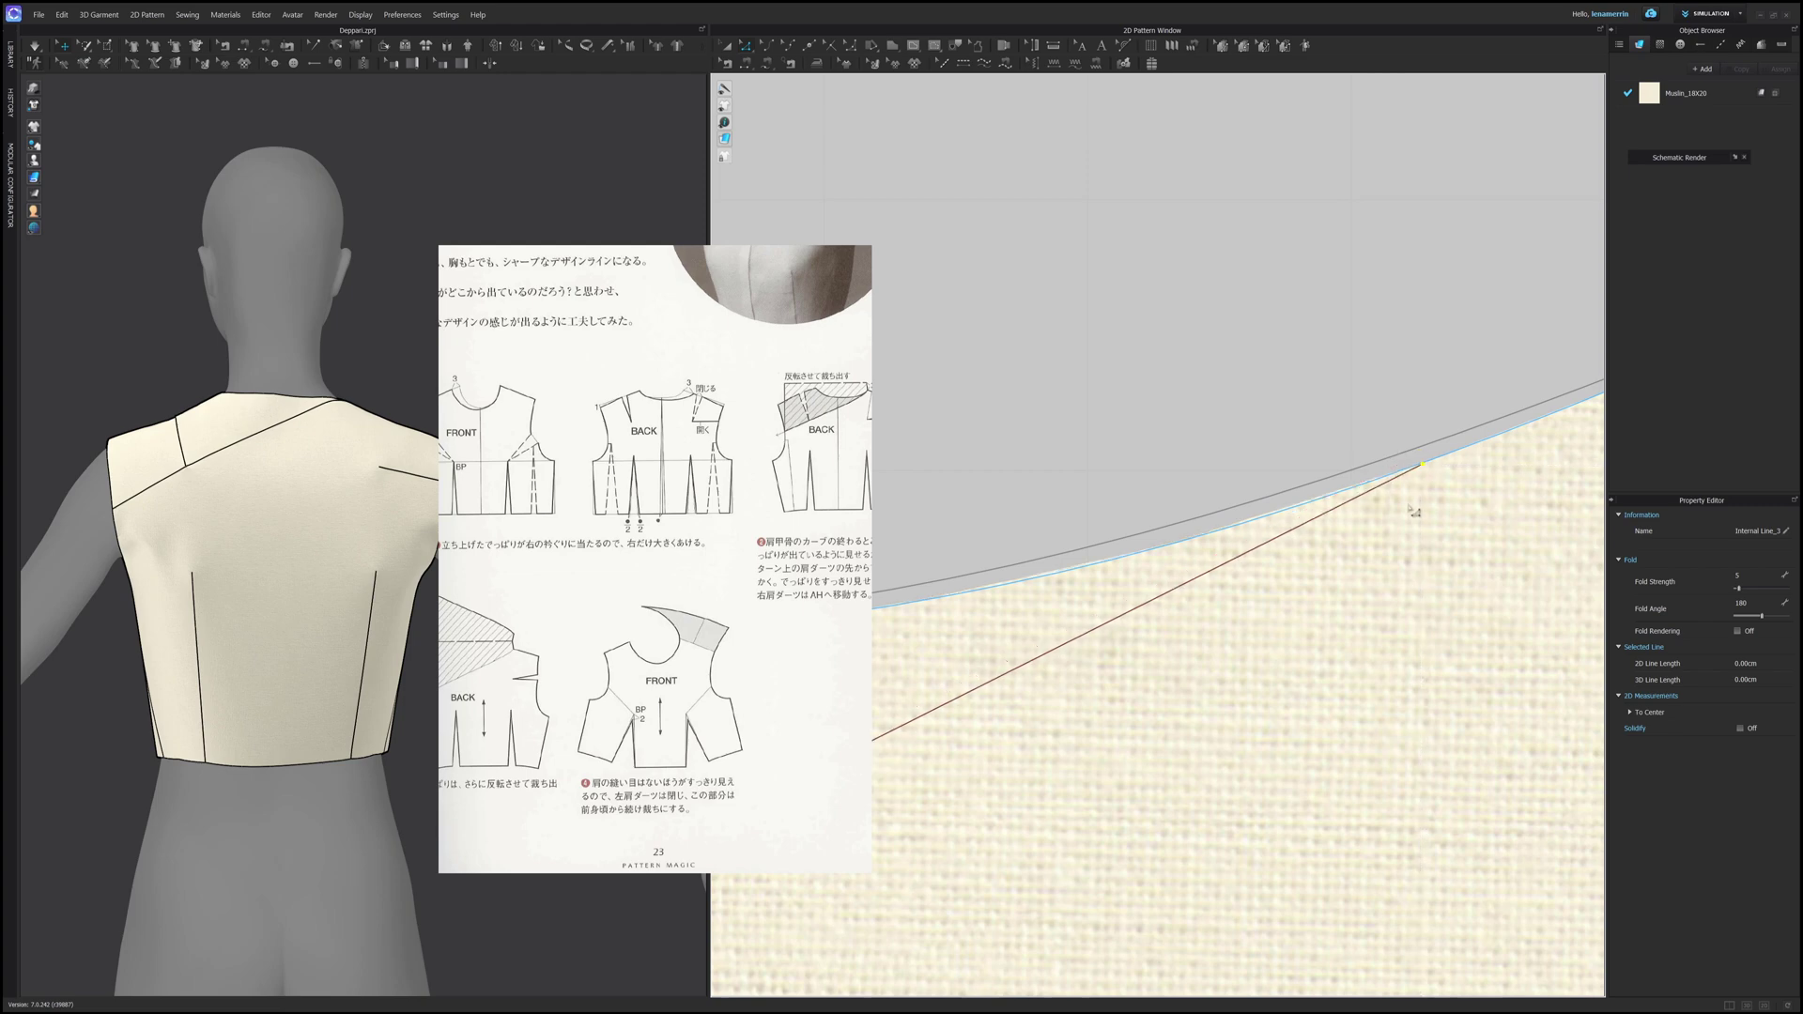
scroll(1433, 474, "up", 2)
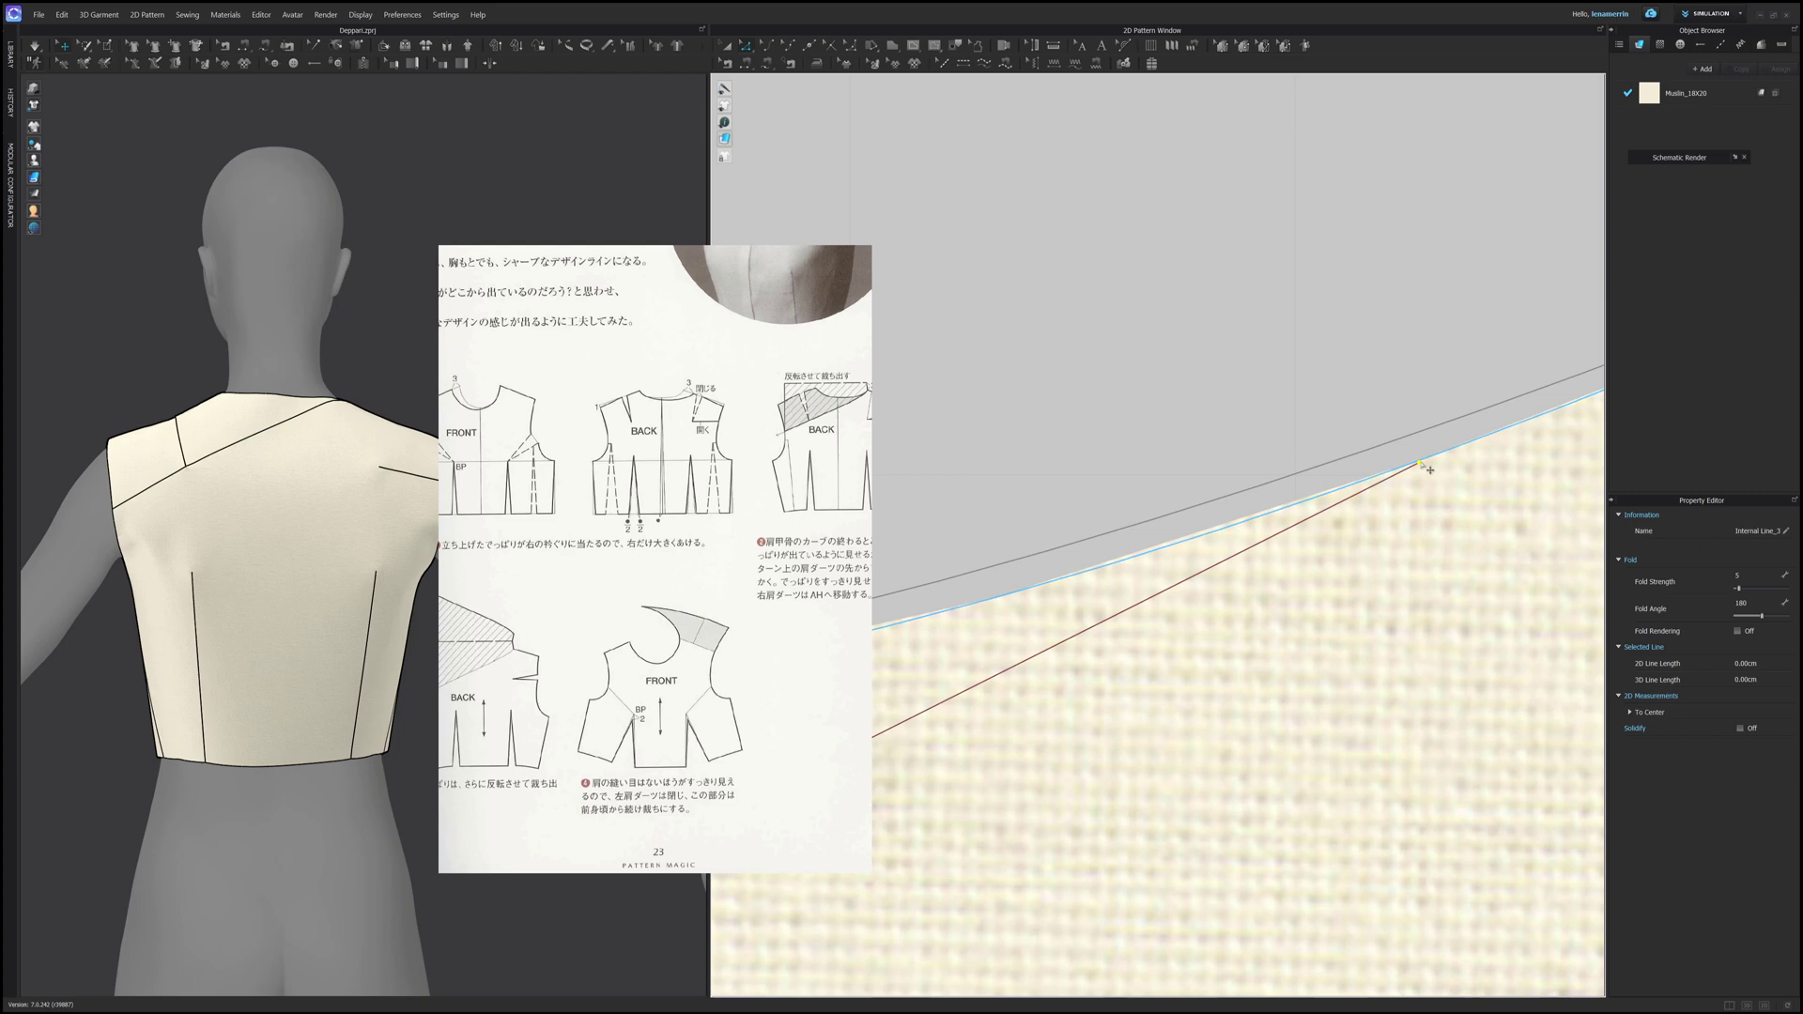
Step: Copy the whole back piece and paste the duplicate above the original
scroll(1423, 466, "down", 5)
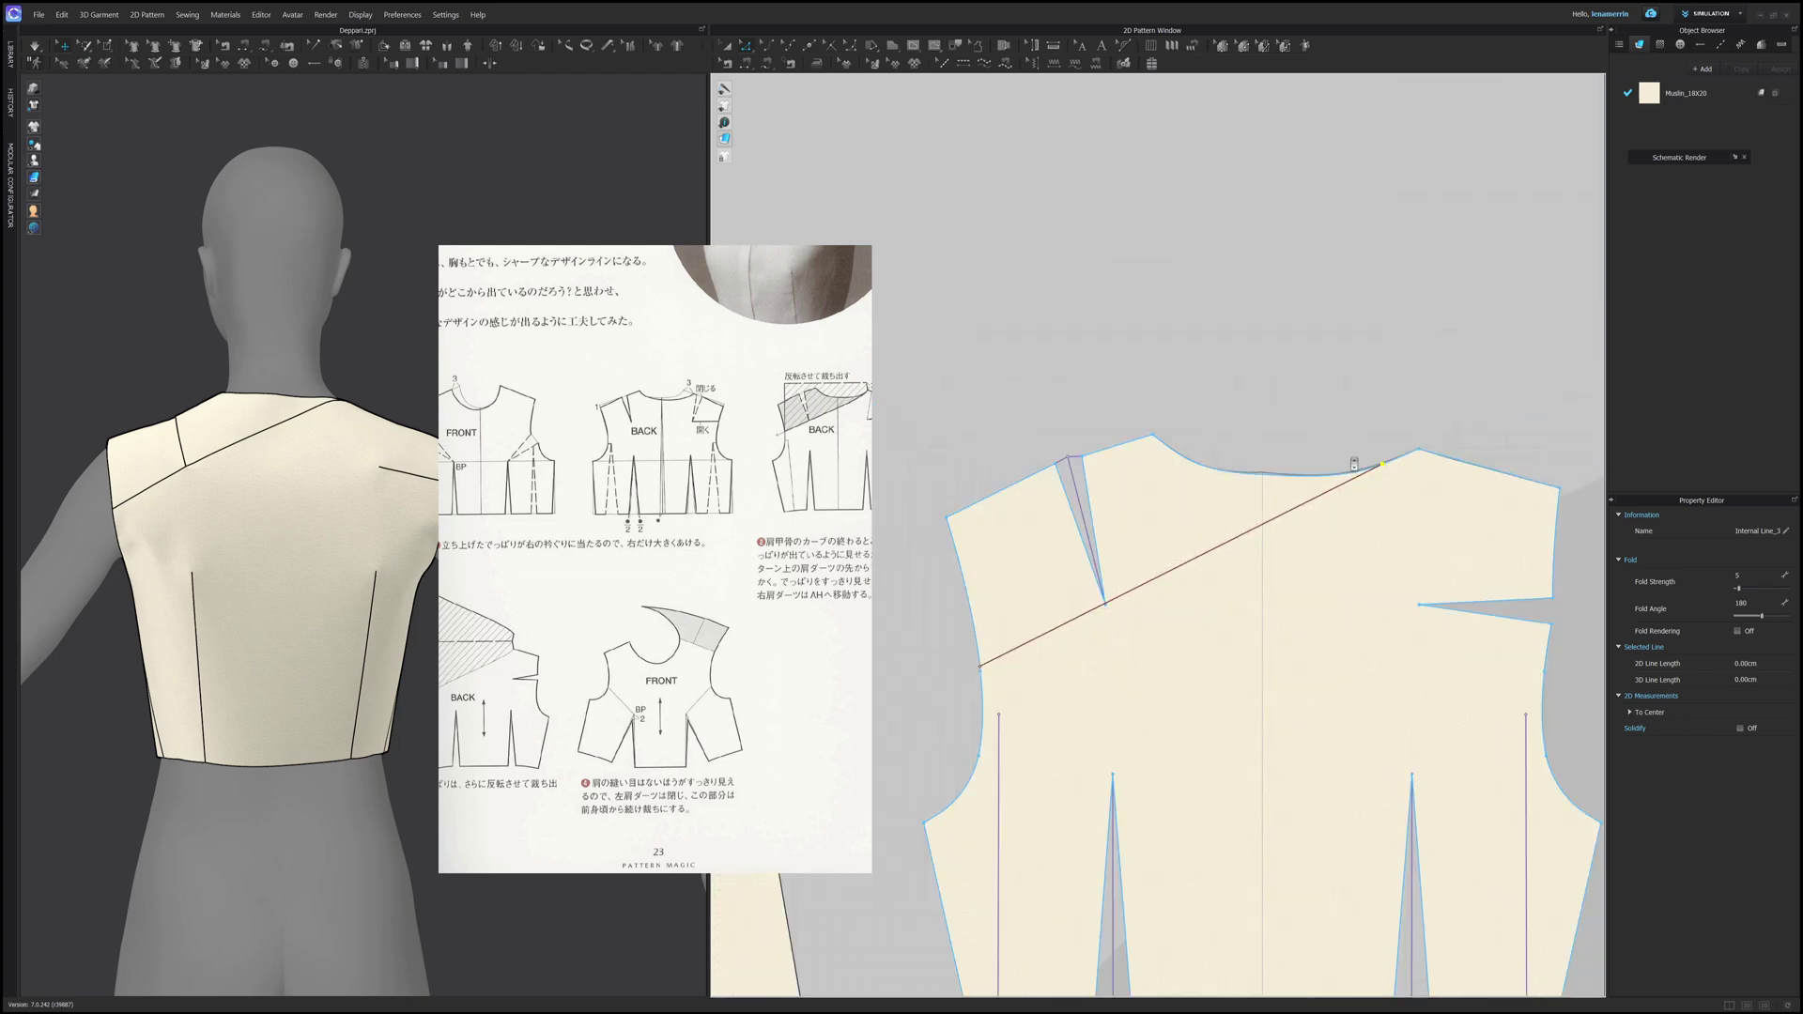
scroll(1353, 463, "down", 4)
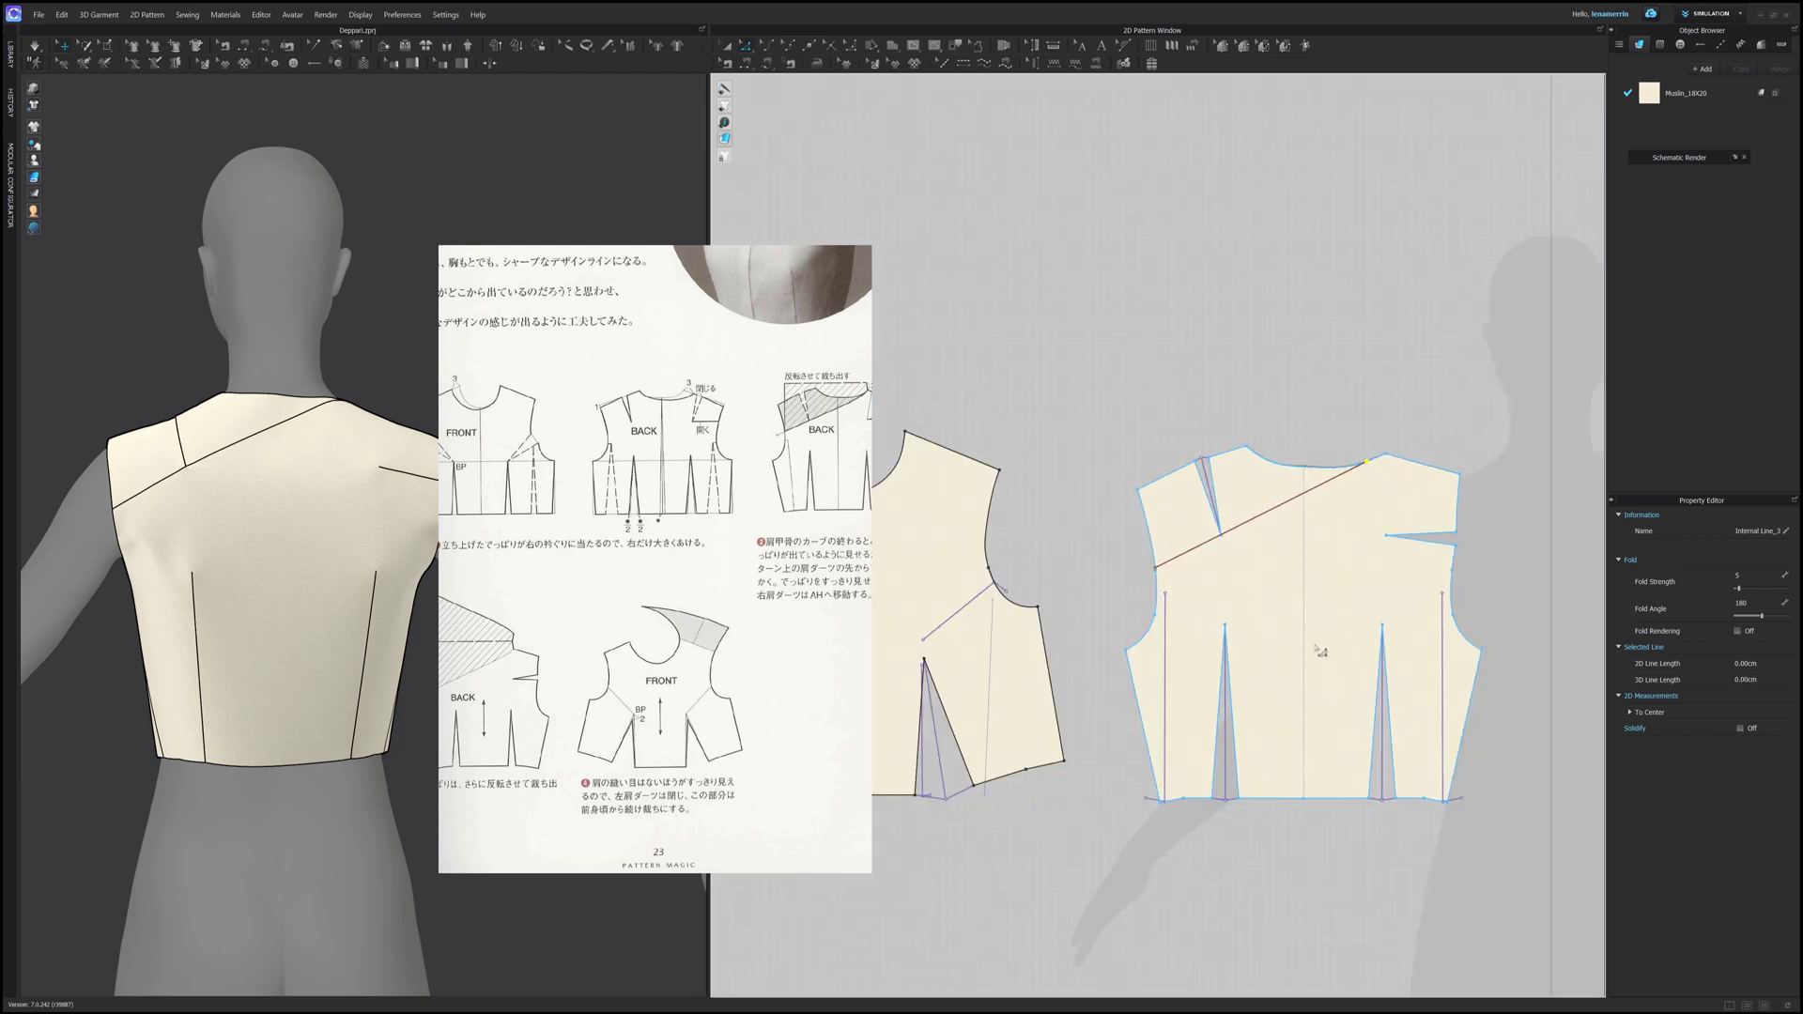
key("a")
left_click(1276, 597)
right_click(1278, 600)
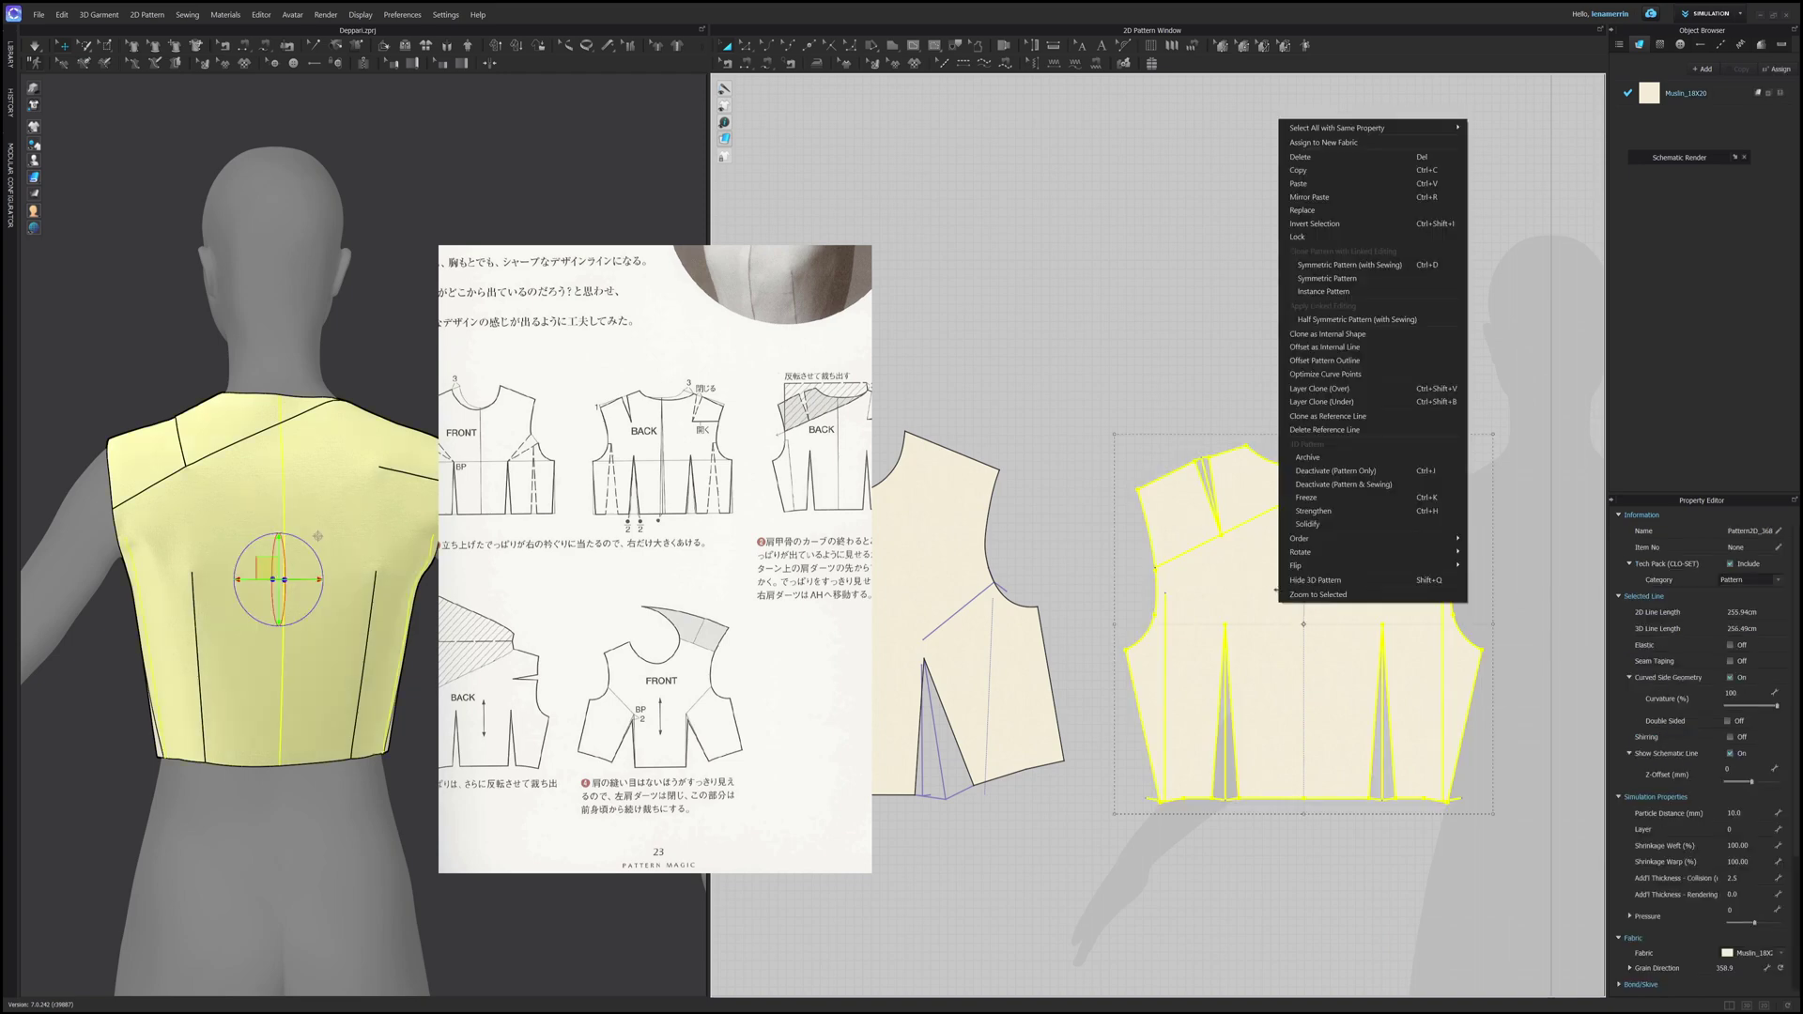
left_click(1300, 673)
left_click(1293, 619)
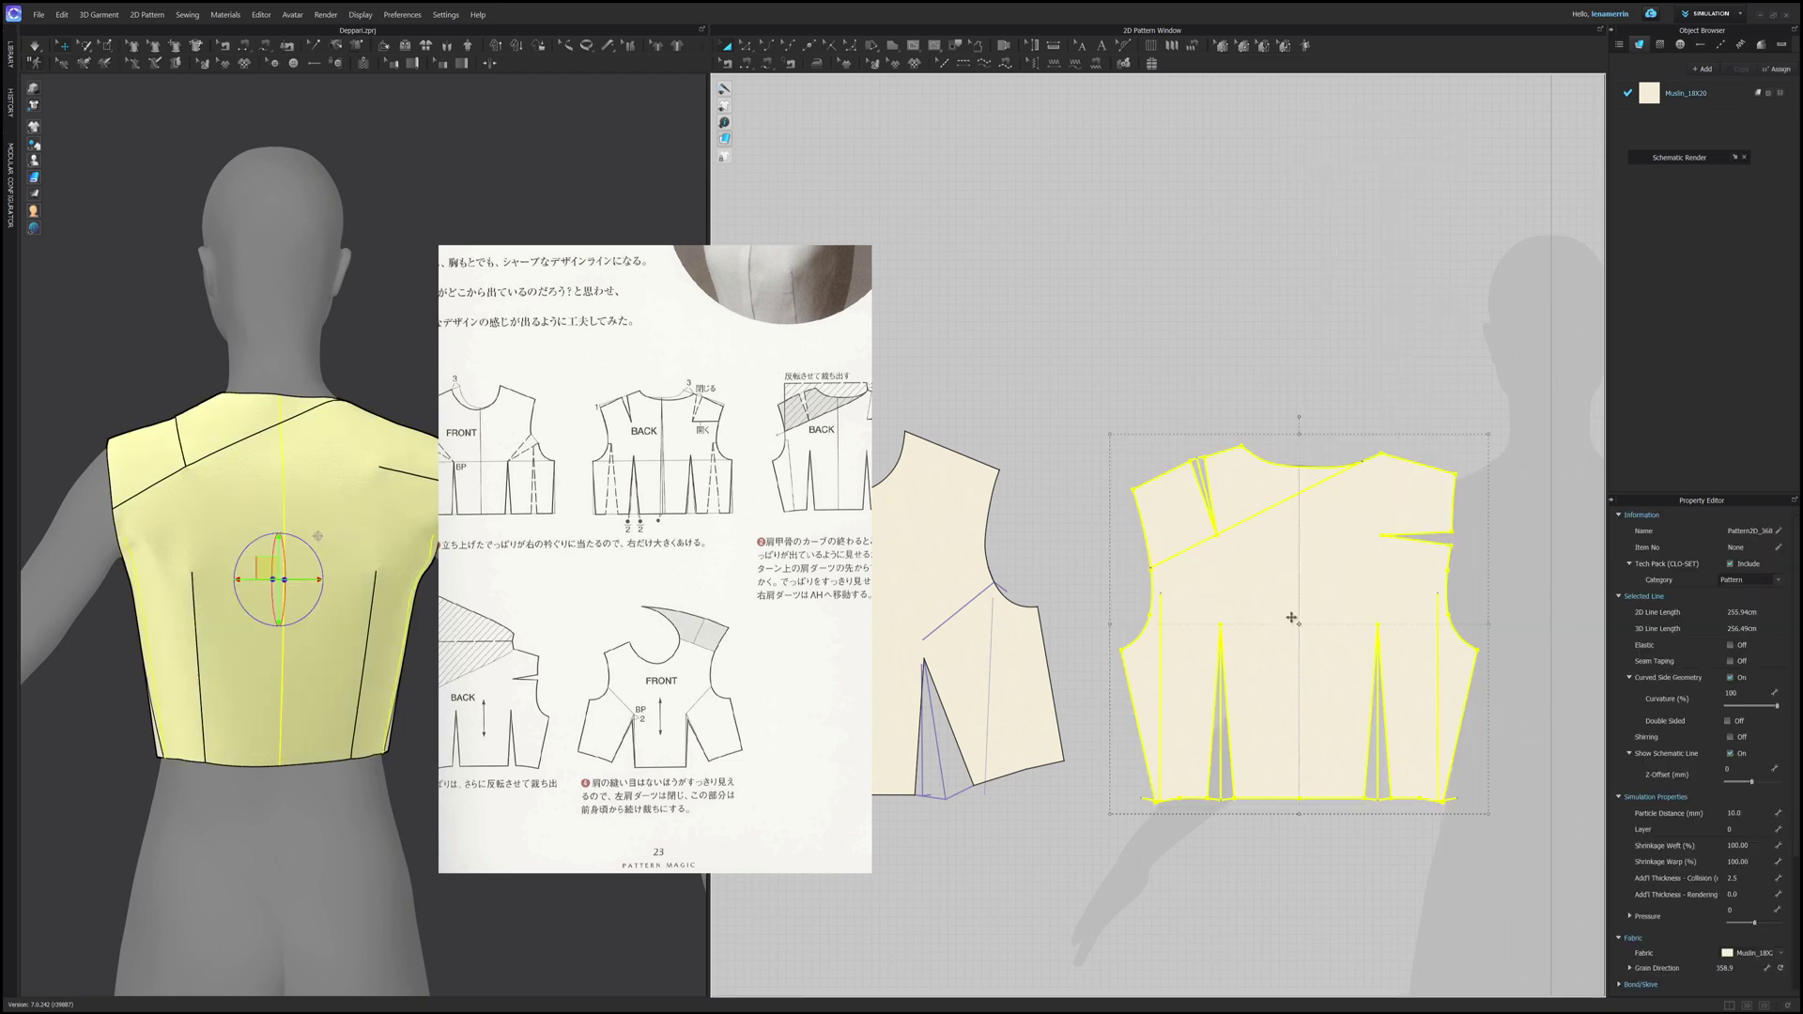
key("ctrl+v")
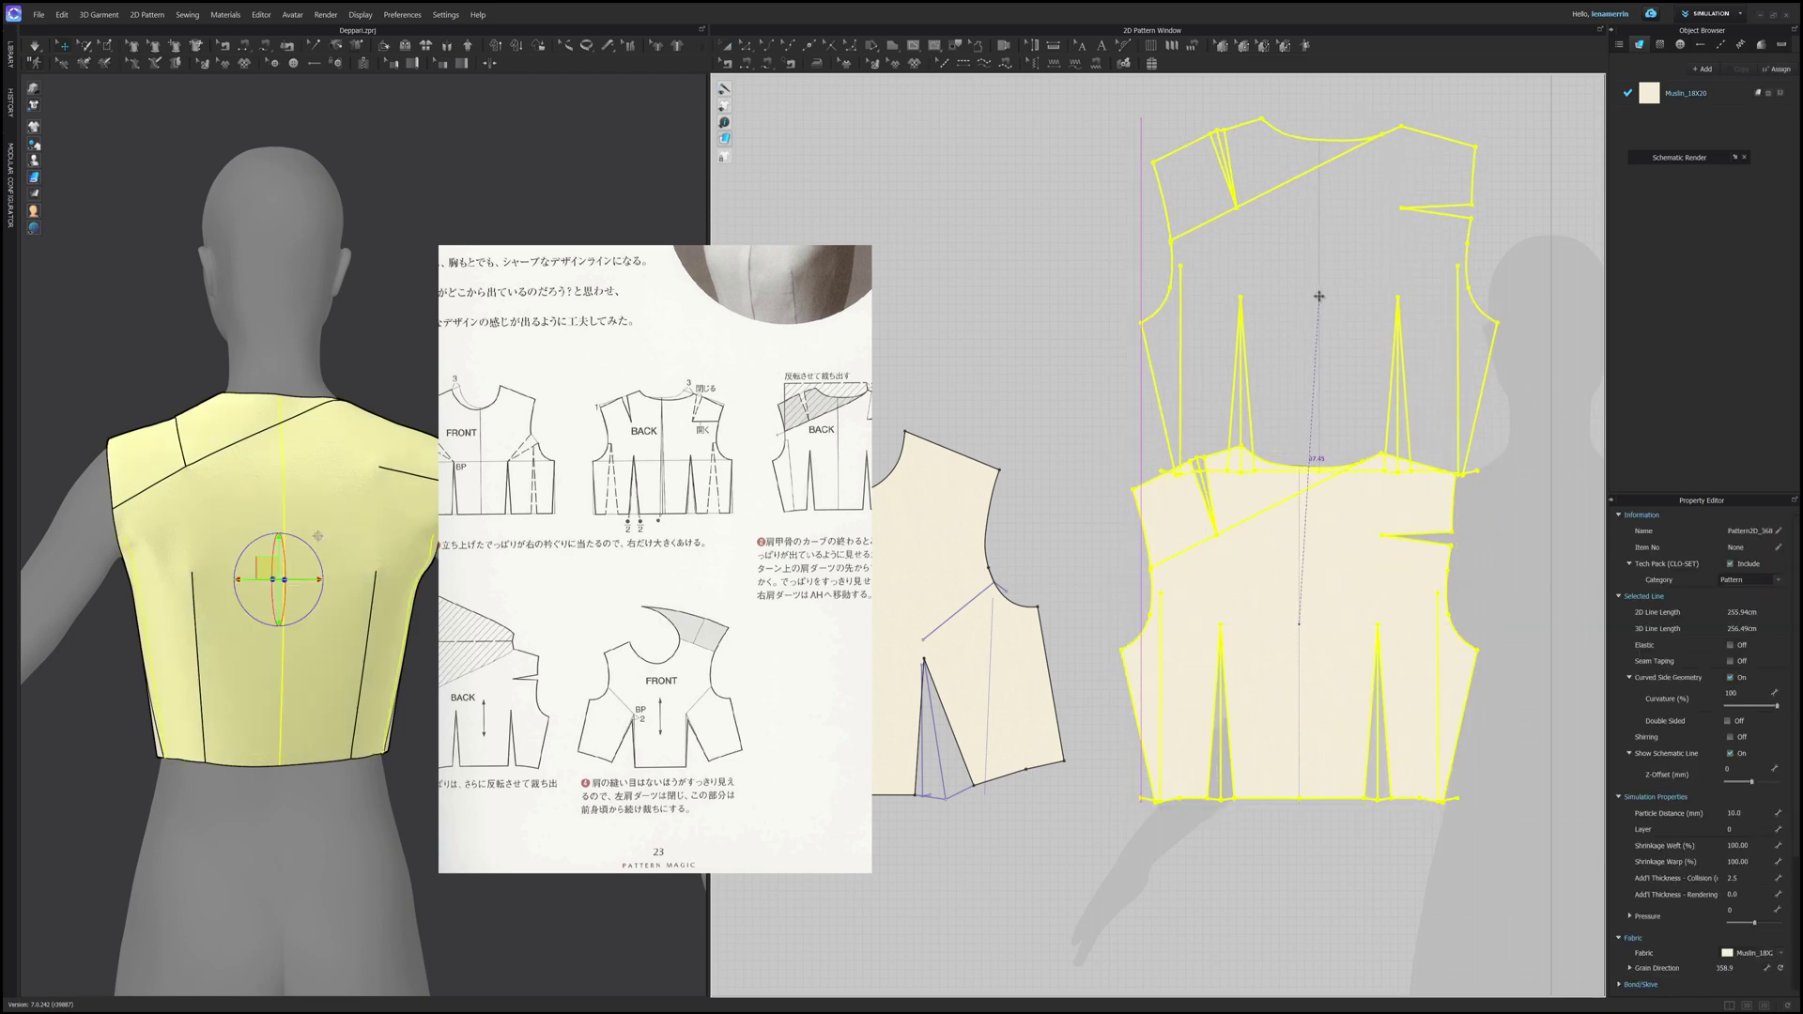
left_click(1309, 255)
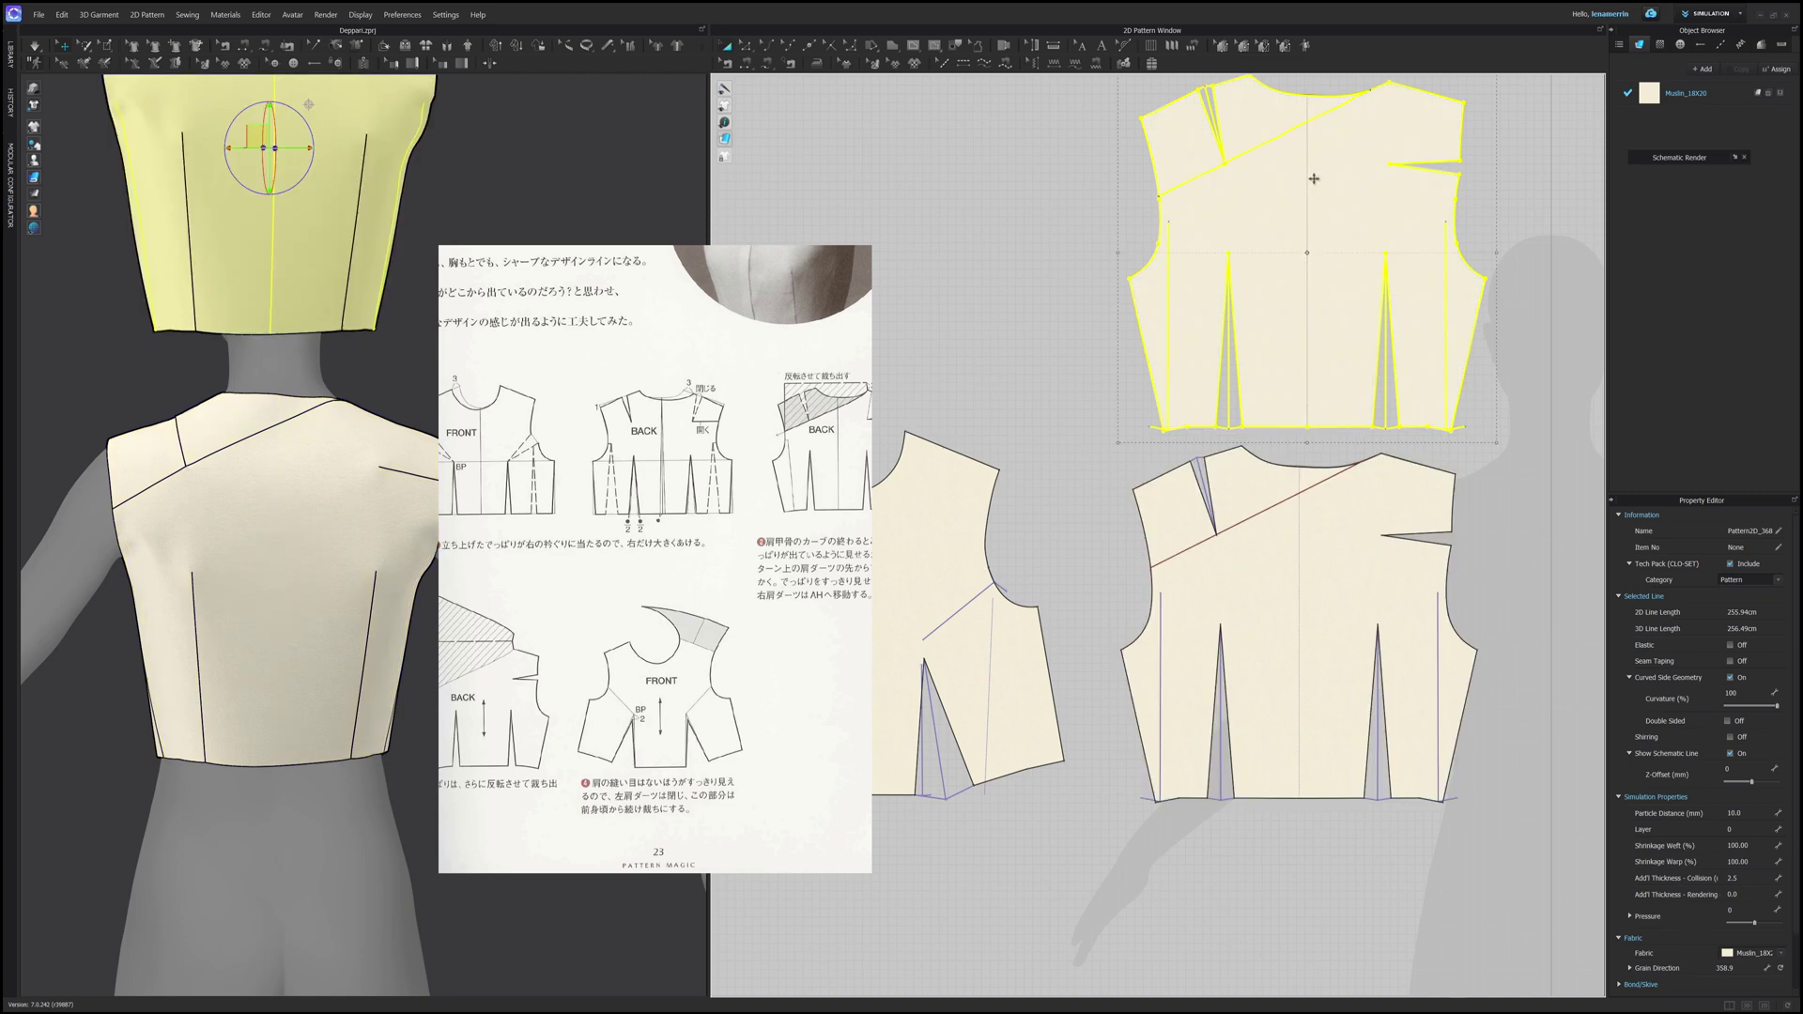
Step: Cut the duplicated back along its diagonal internal line and delete the large lower section
key("Escape")
right_click(1266, 144)
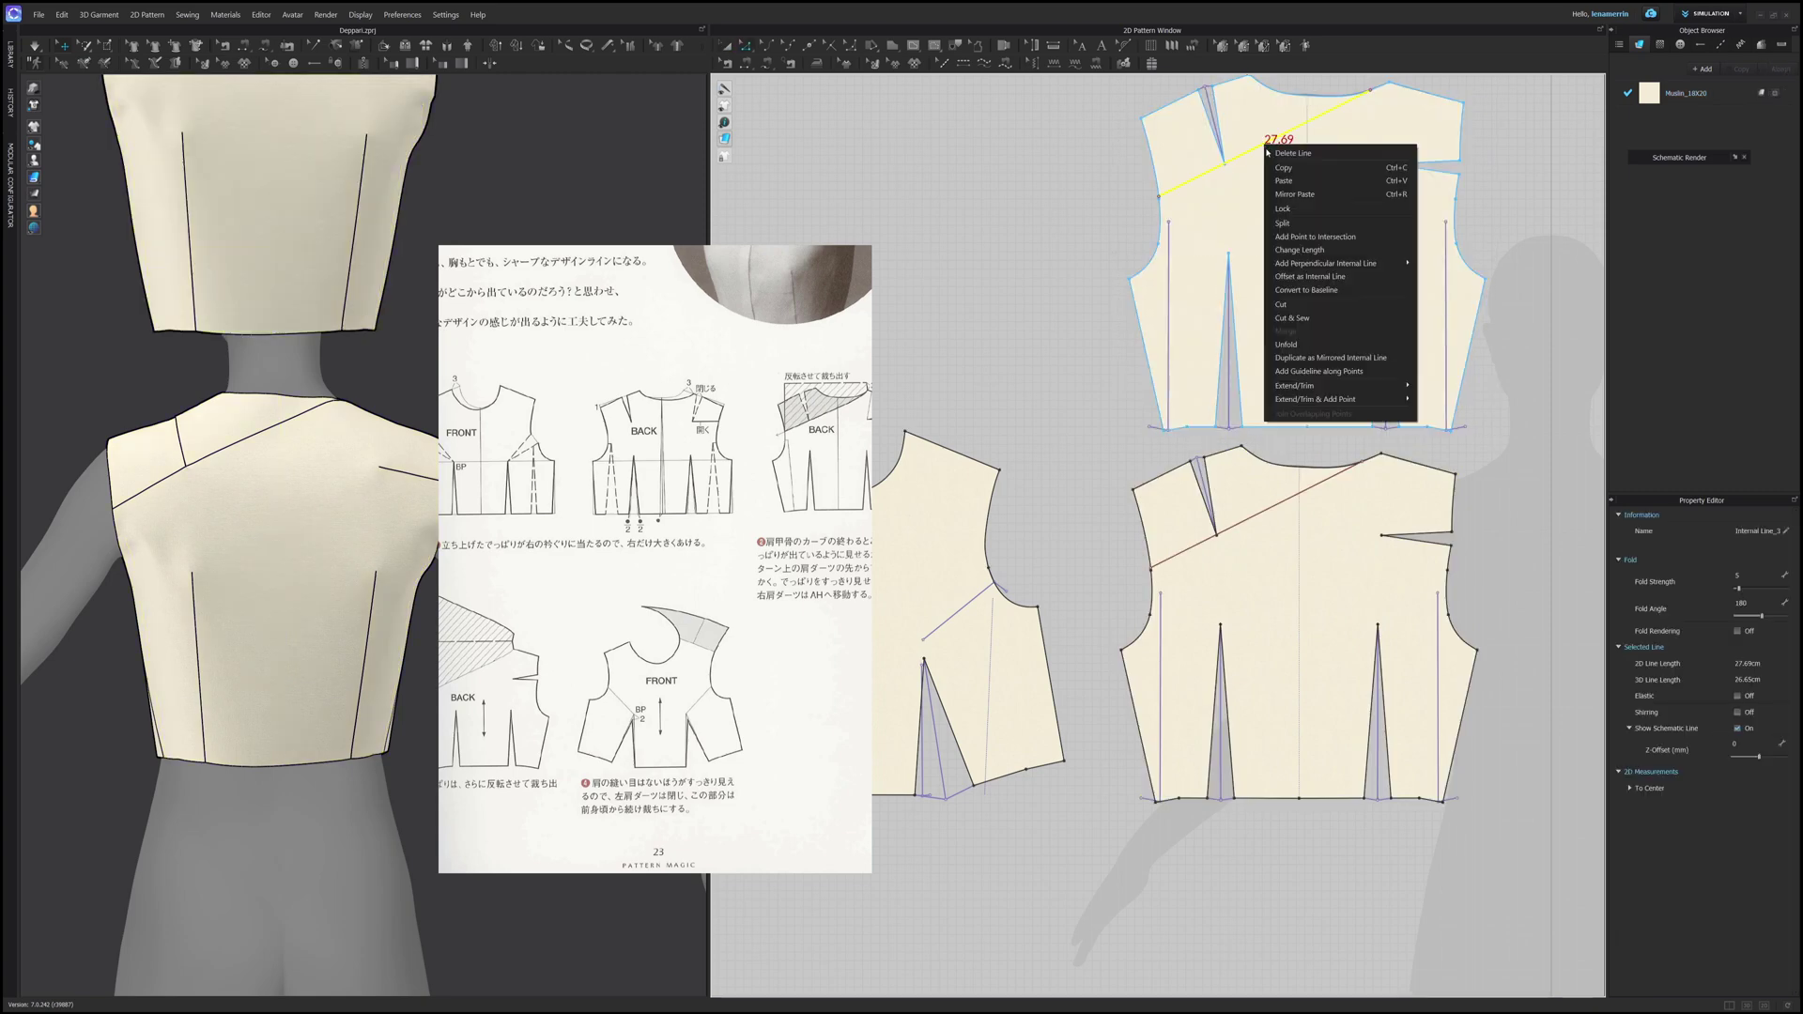
left_click(1292, 311)
left_click(1292, 270)
key("Delete")
Step: Move both remaining upper sections of the cut copy together to just above the original back piece
left_click_drag(1247, 111, 1224, 273)
key("ctrl+z")
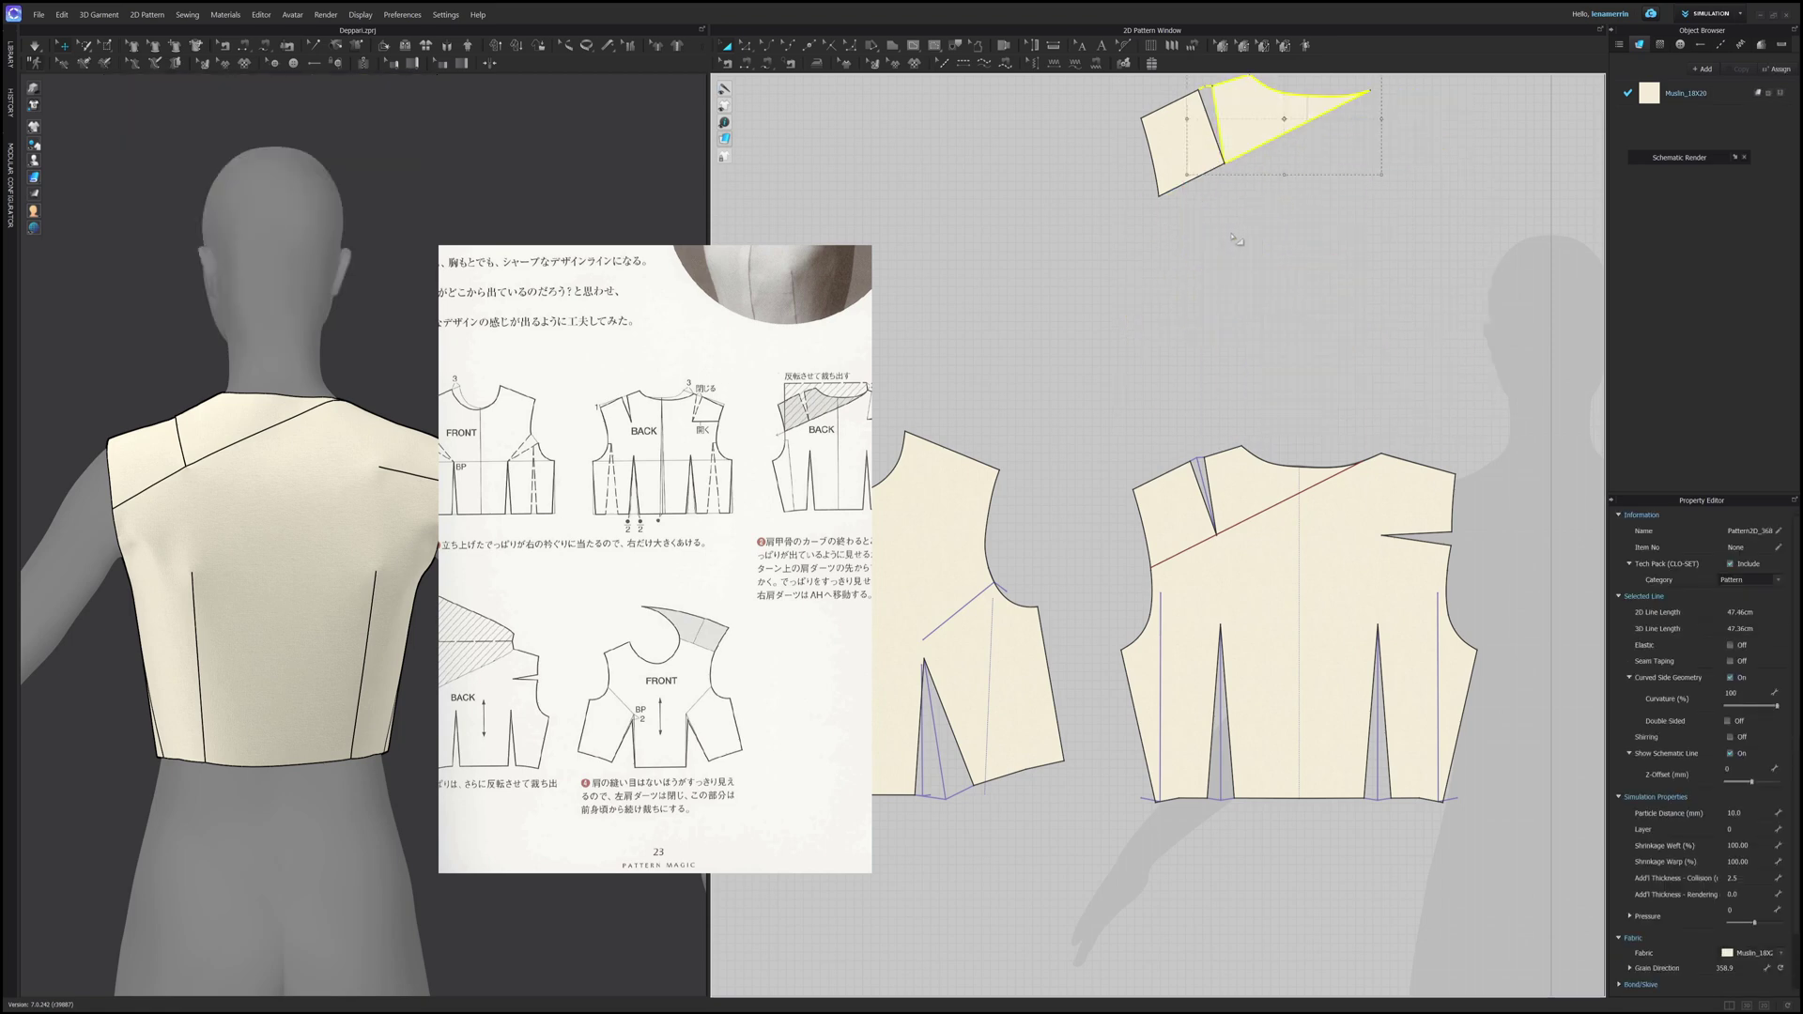
left_click(1180, 141)
left_click(1268, 111, "shift")
left_click_drag(1260, 114, 1245, 323)
left_click(1251, 246)
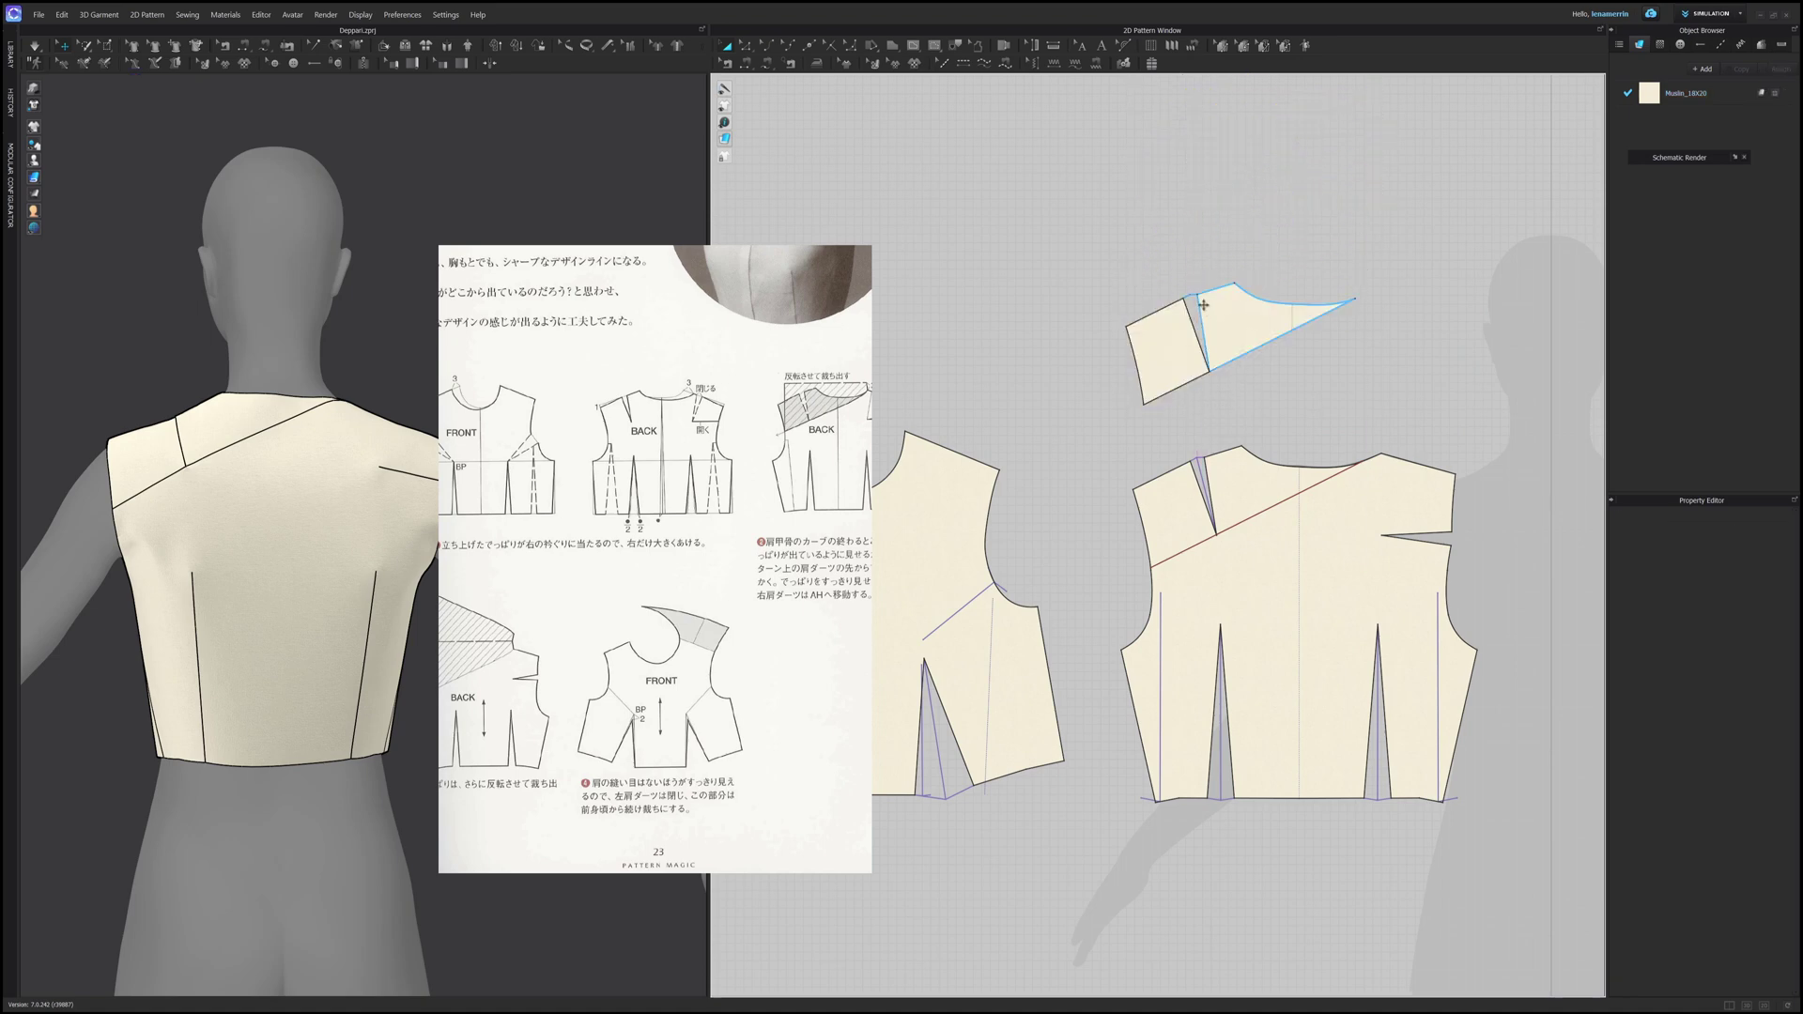
Step: Merge the two cut upper back sections along their dart legs, closing the shoulder dart into one piece
scroll(1248, 216, "up", 4)
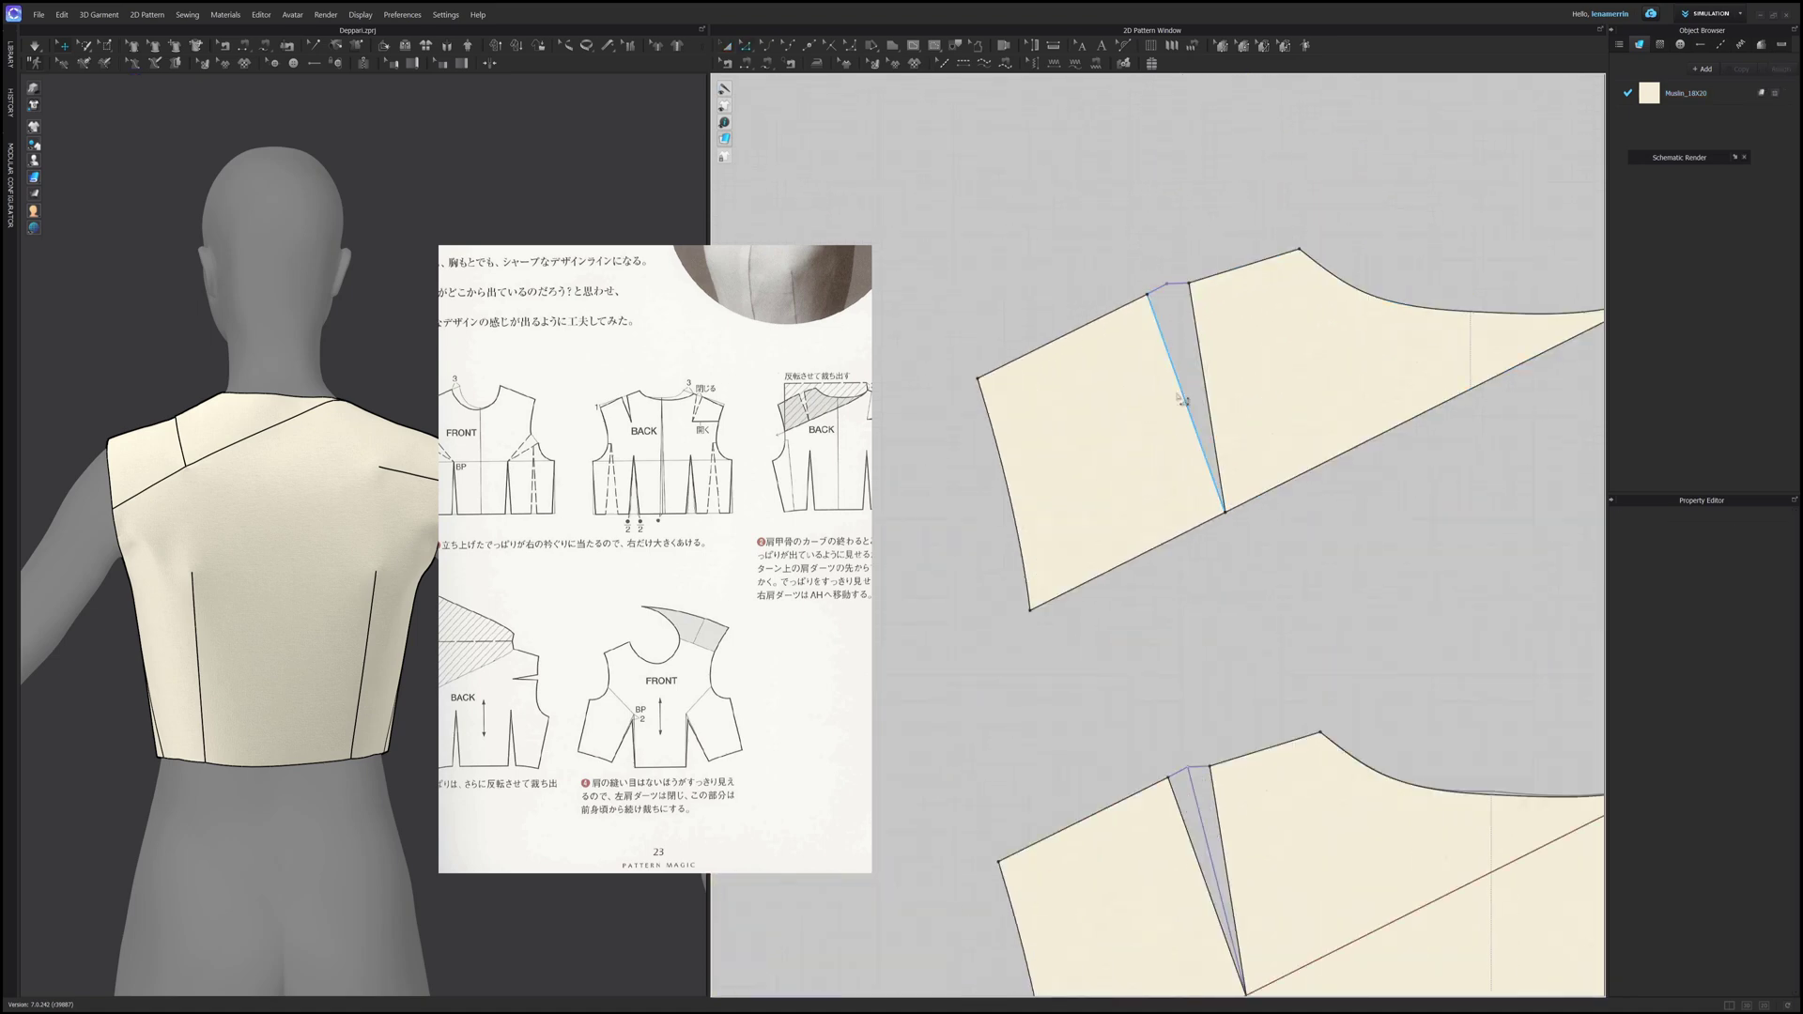
left_click(1185, 400)
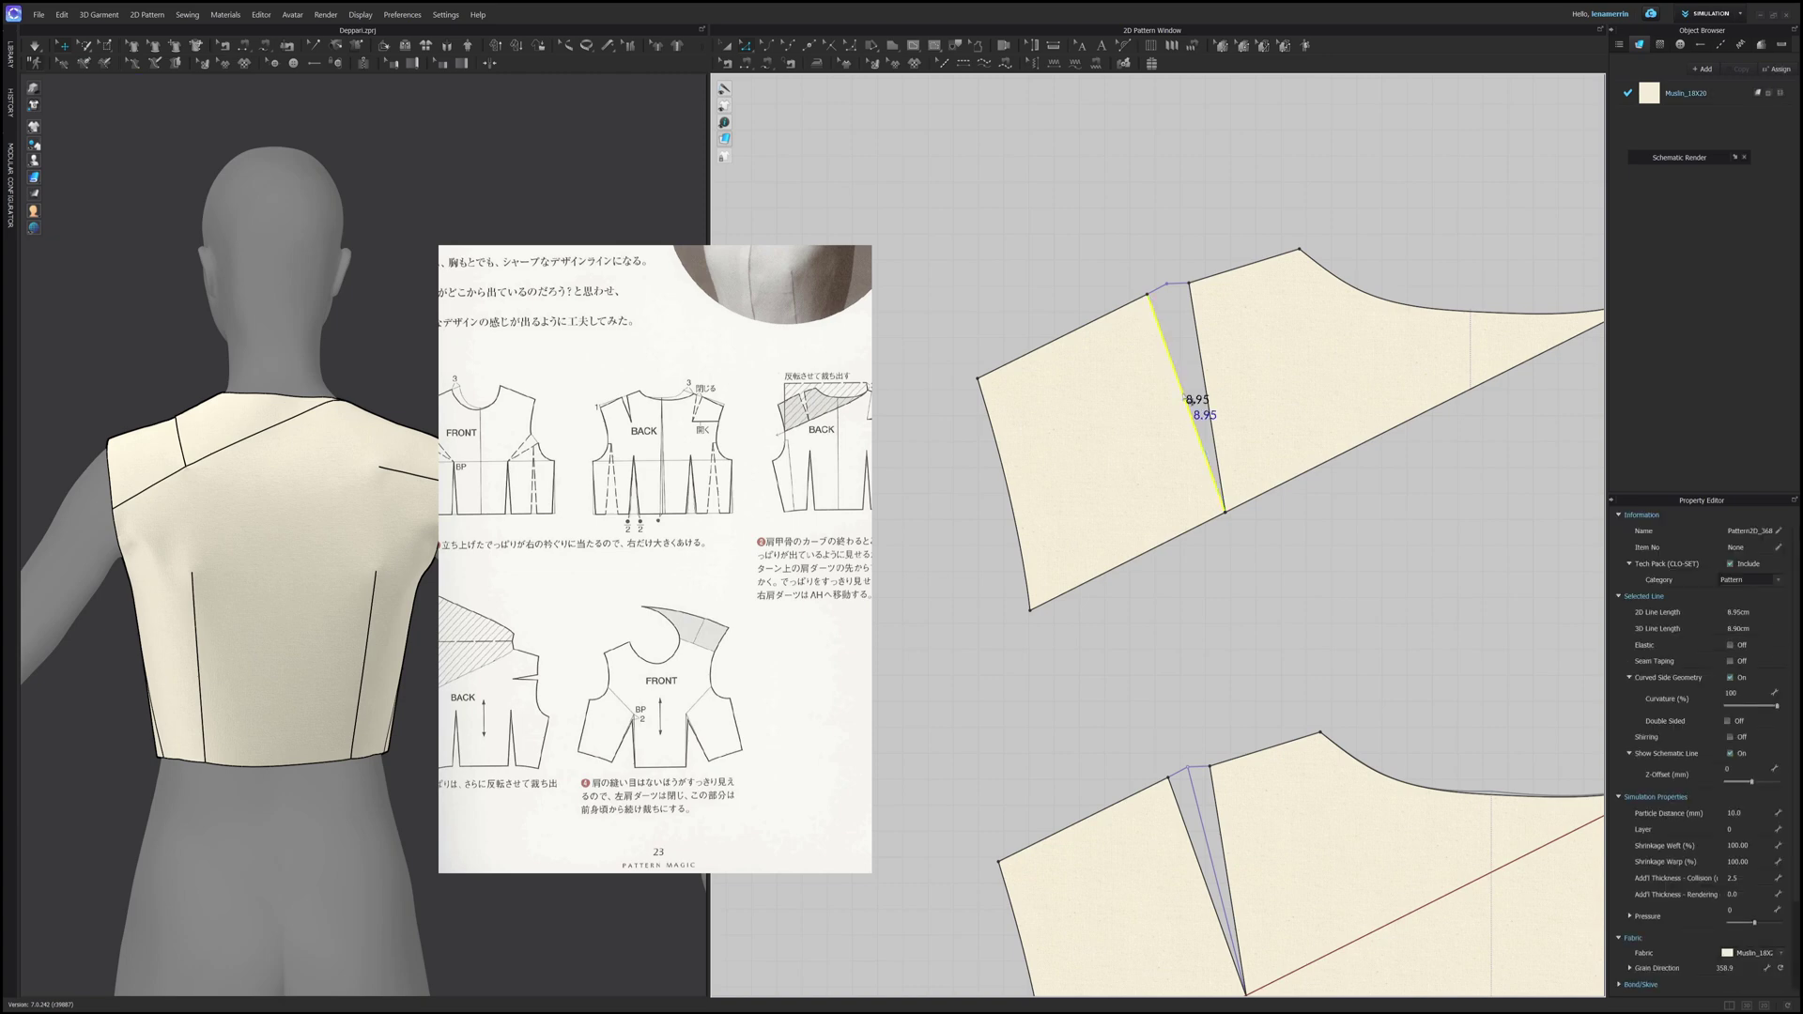
left_click(1212, 399, "shift")
right_click(1215, 397)
left_click(1228, 509)
left_click(1236, 549)
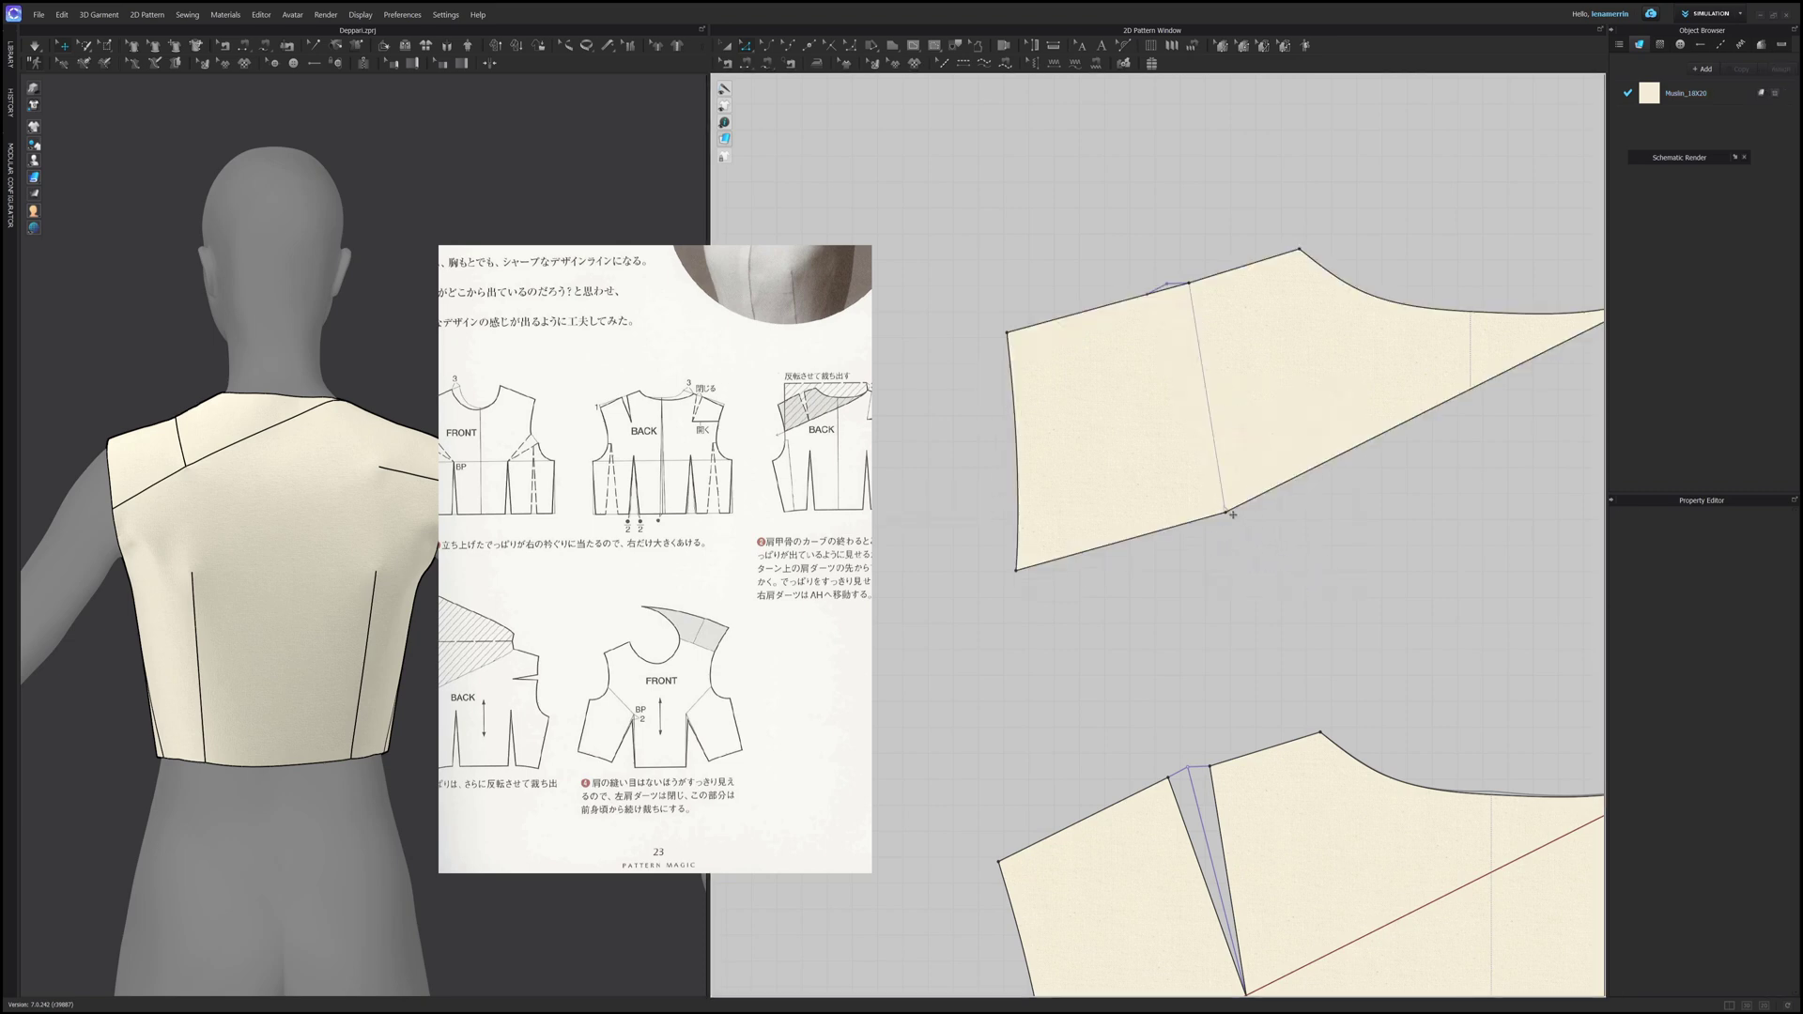
Step: Delete the leftover dart cap line above the shoulder edge of the merged upper back section
scroll(1189, 531, "down", 5)
scroll(1258, 507, "up", 4)
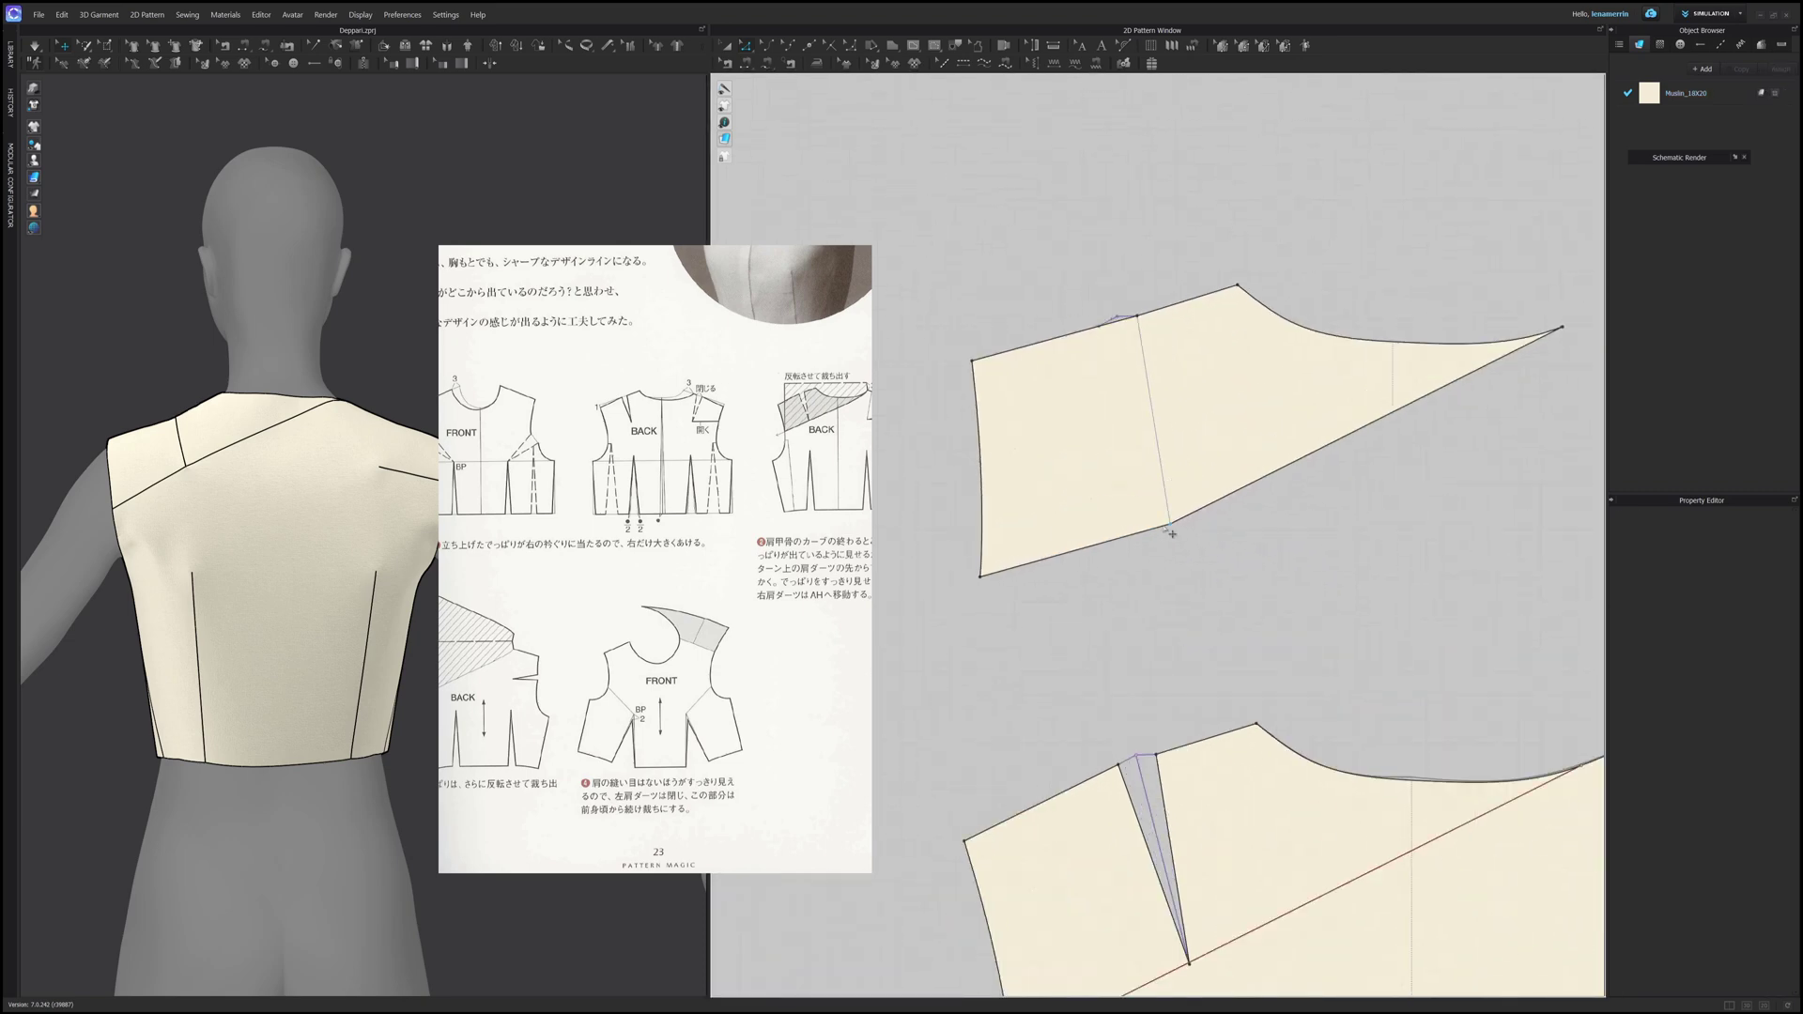
left_click(1105, 316)
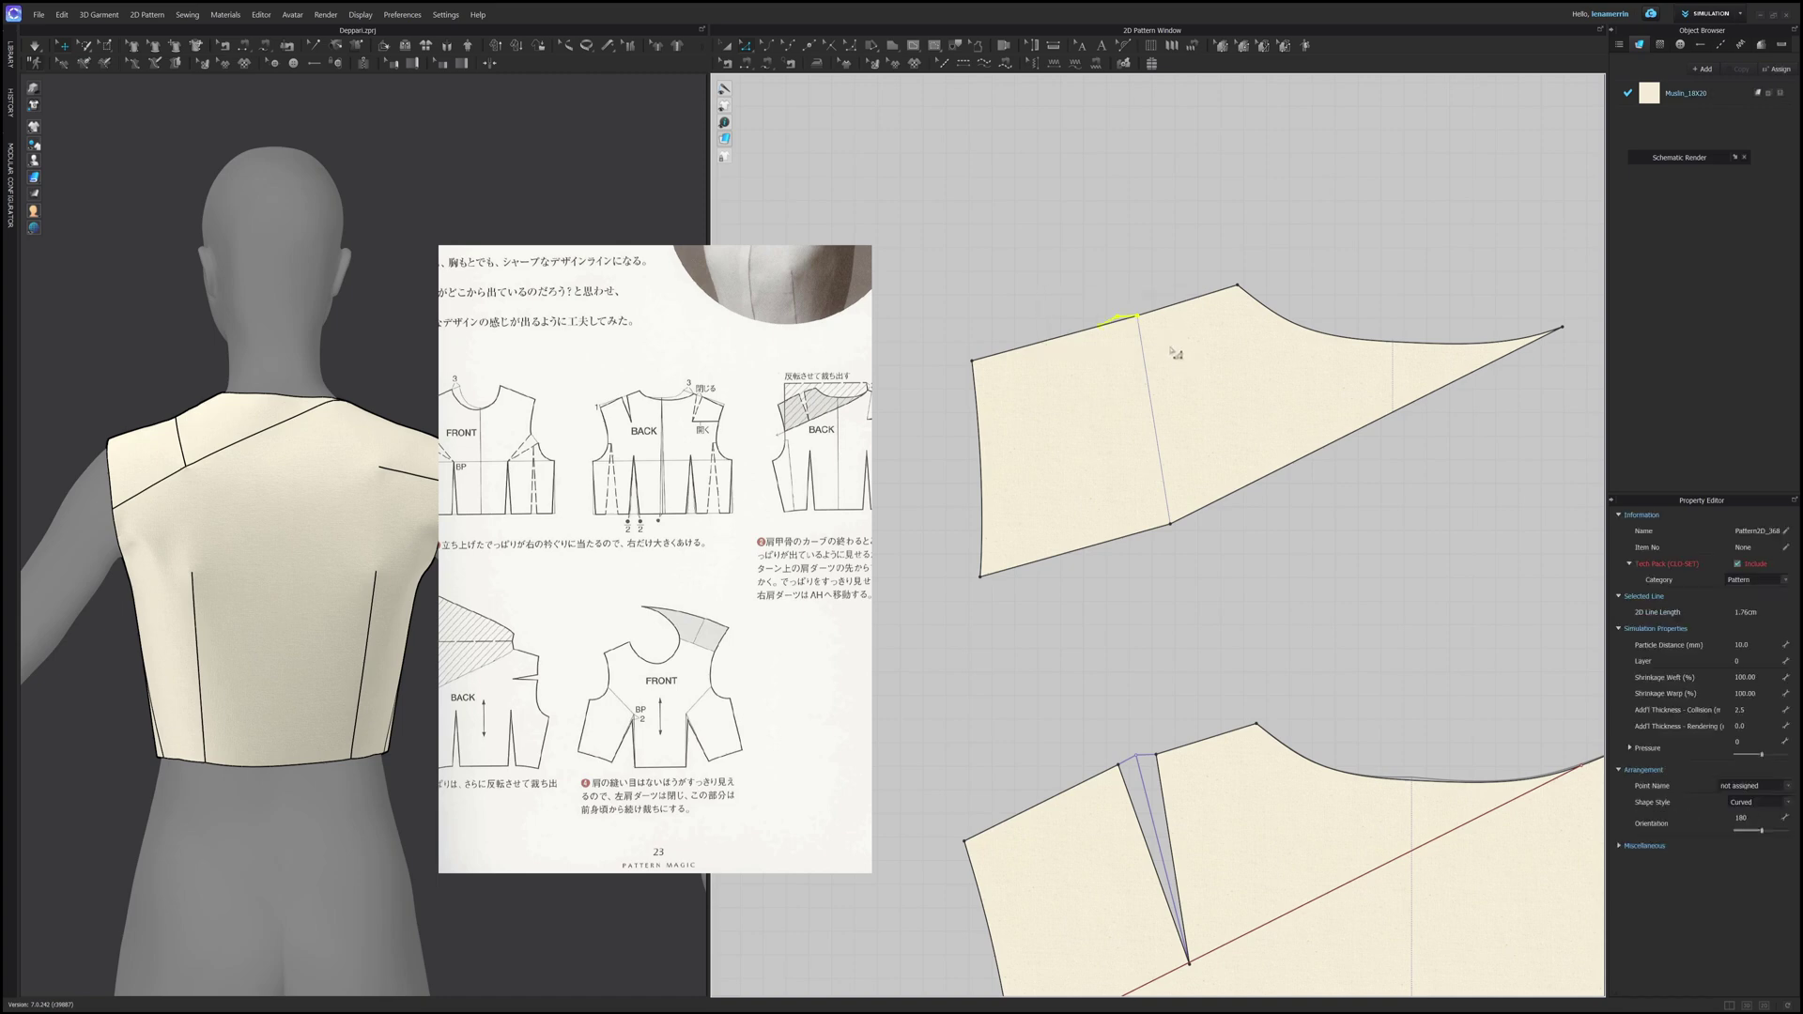
left_click(1165, 355)
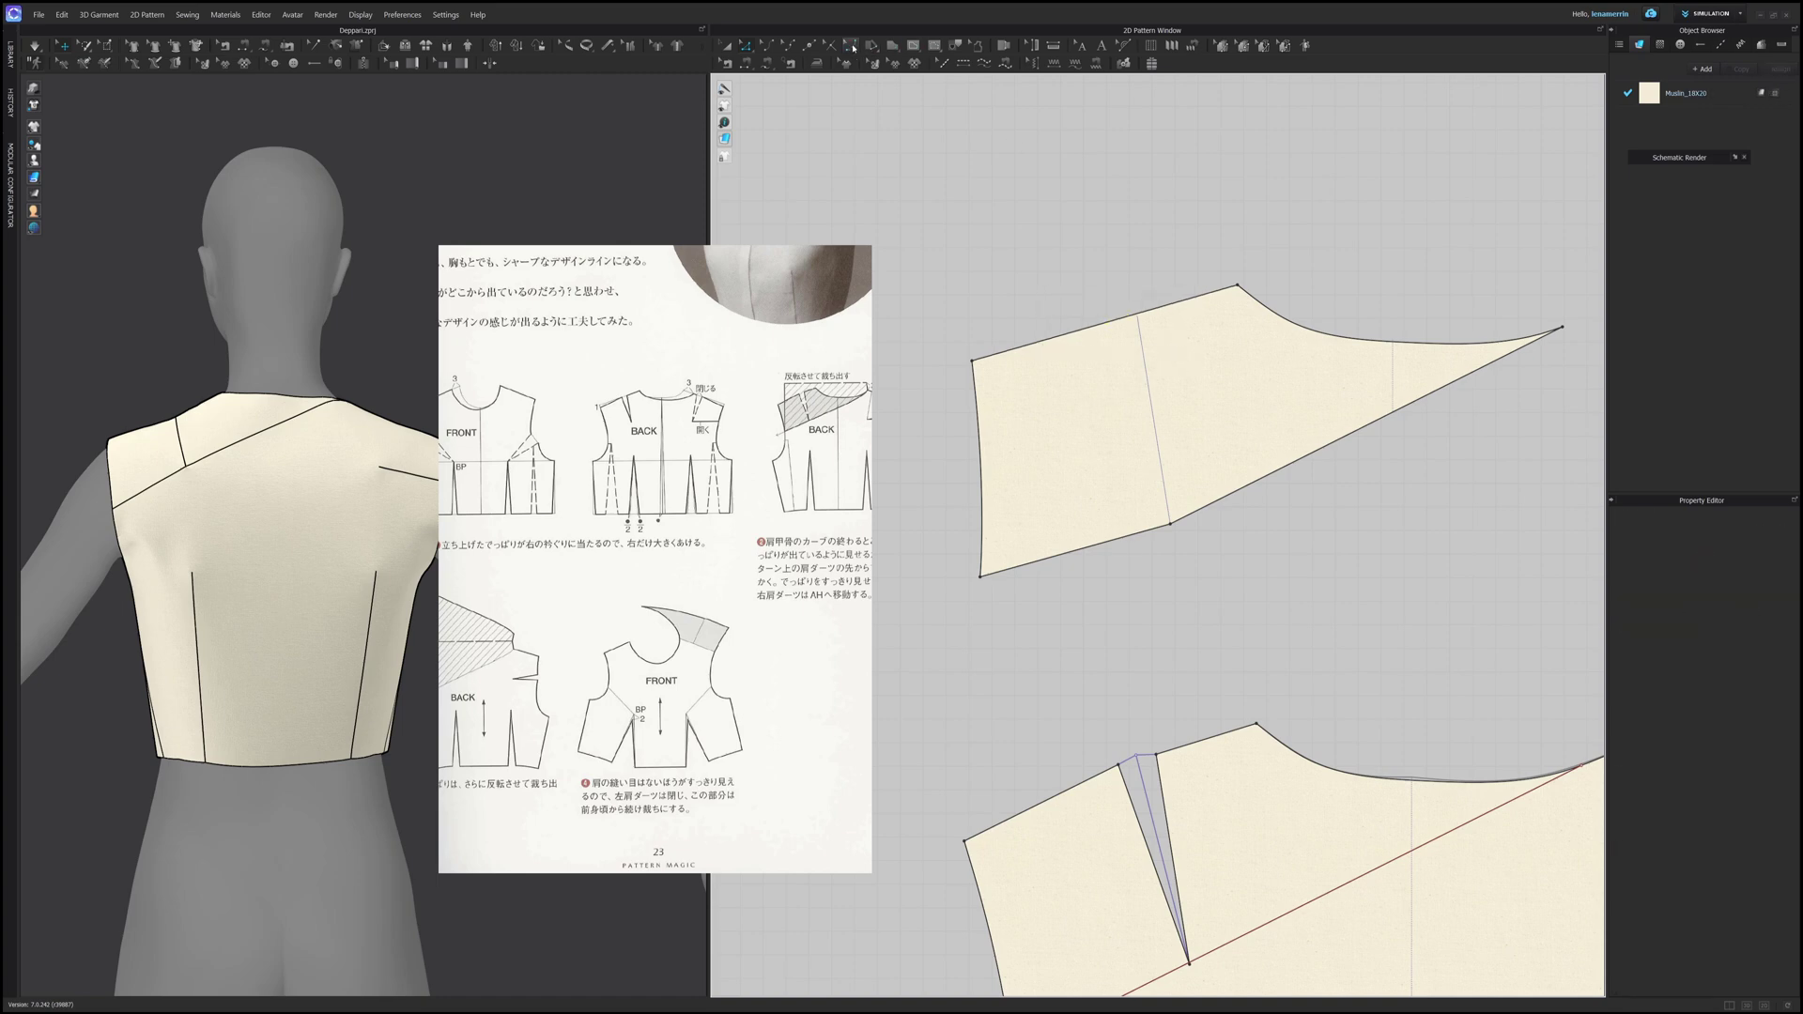
Step: Round the corner on the merged section's lower diagonal edge, where the closed dart ends, into a smooth curve
left_click_drag(1173, 523, 1141, 441)
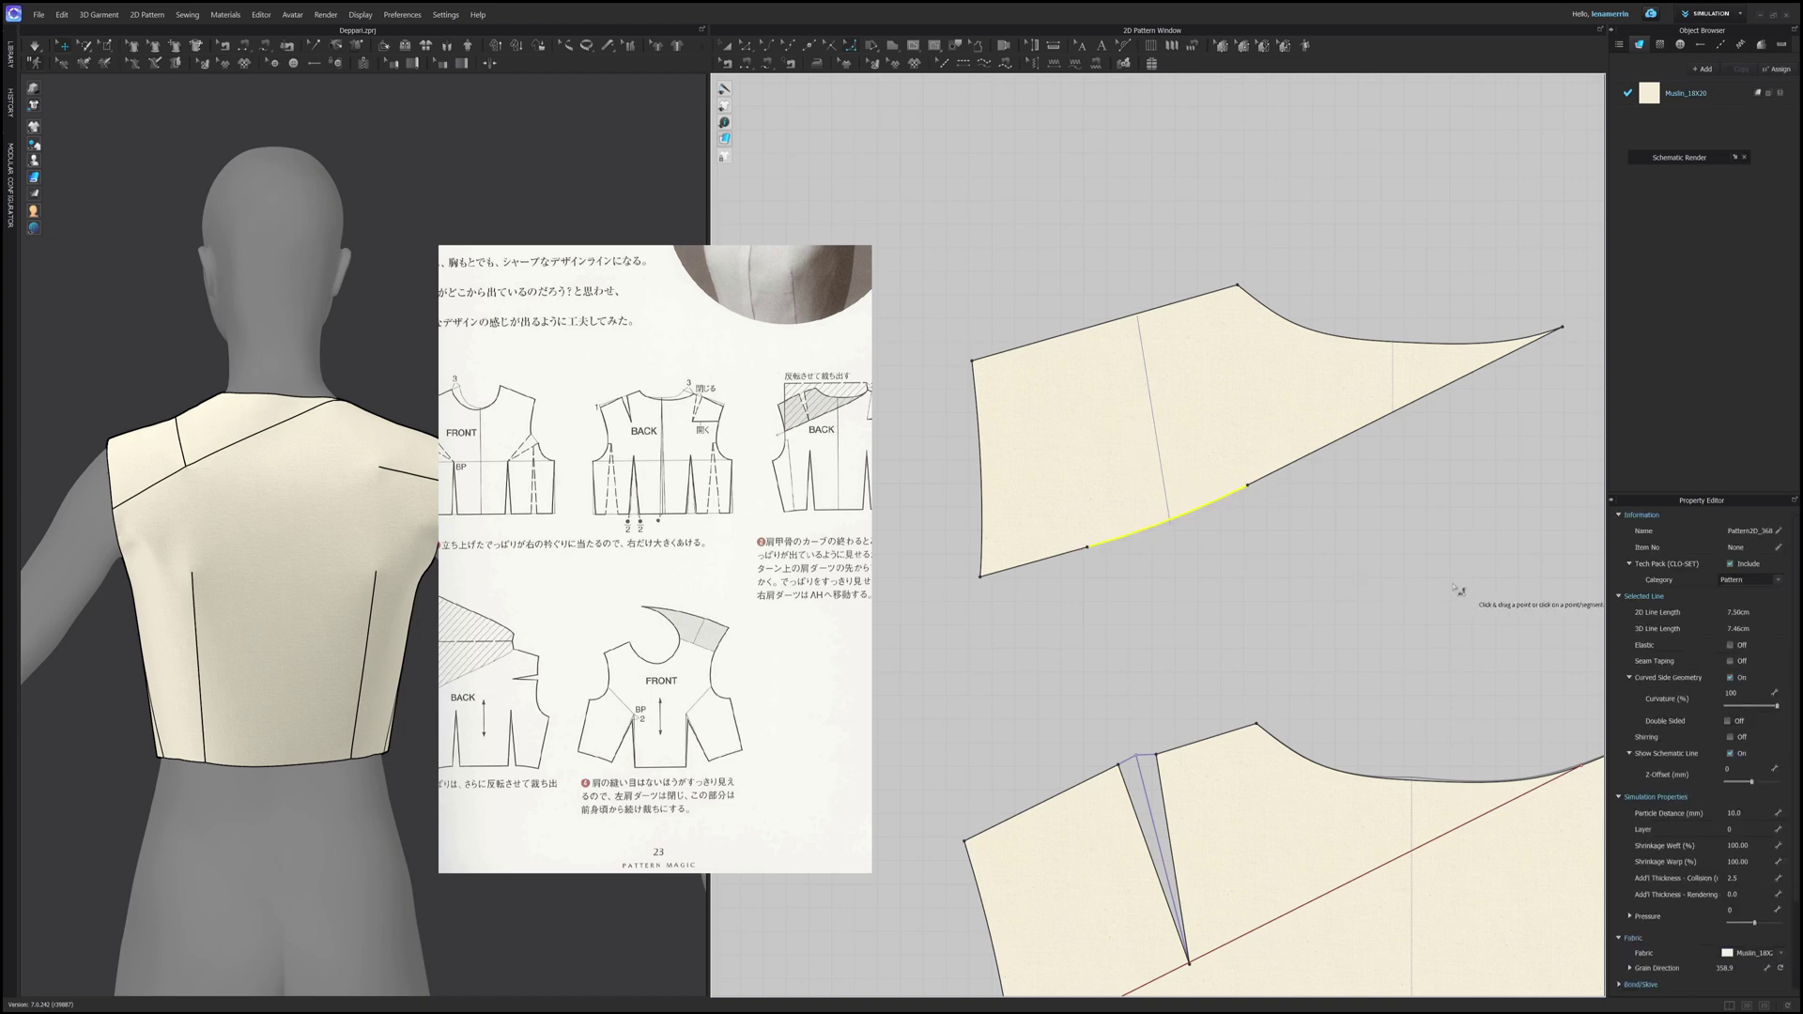
scroll(1428, 555, "down", 5)
scroll(1255, 631, "up", 2)
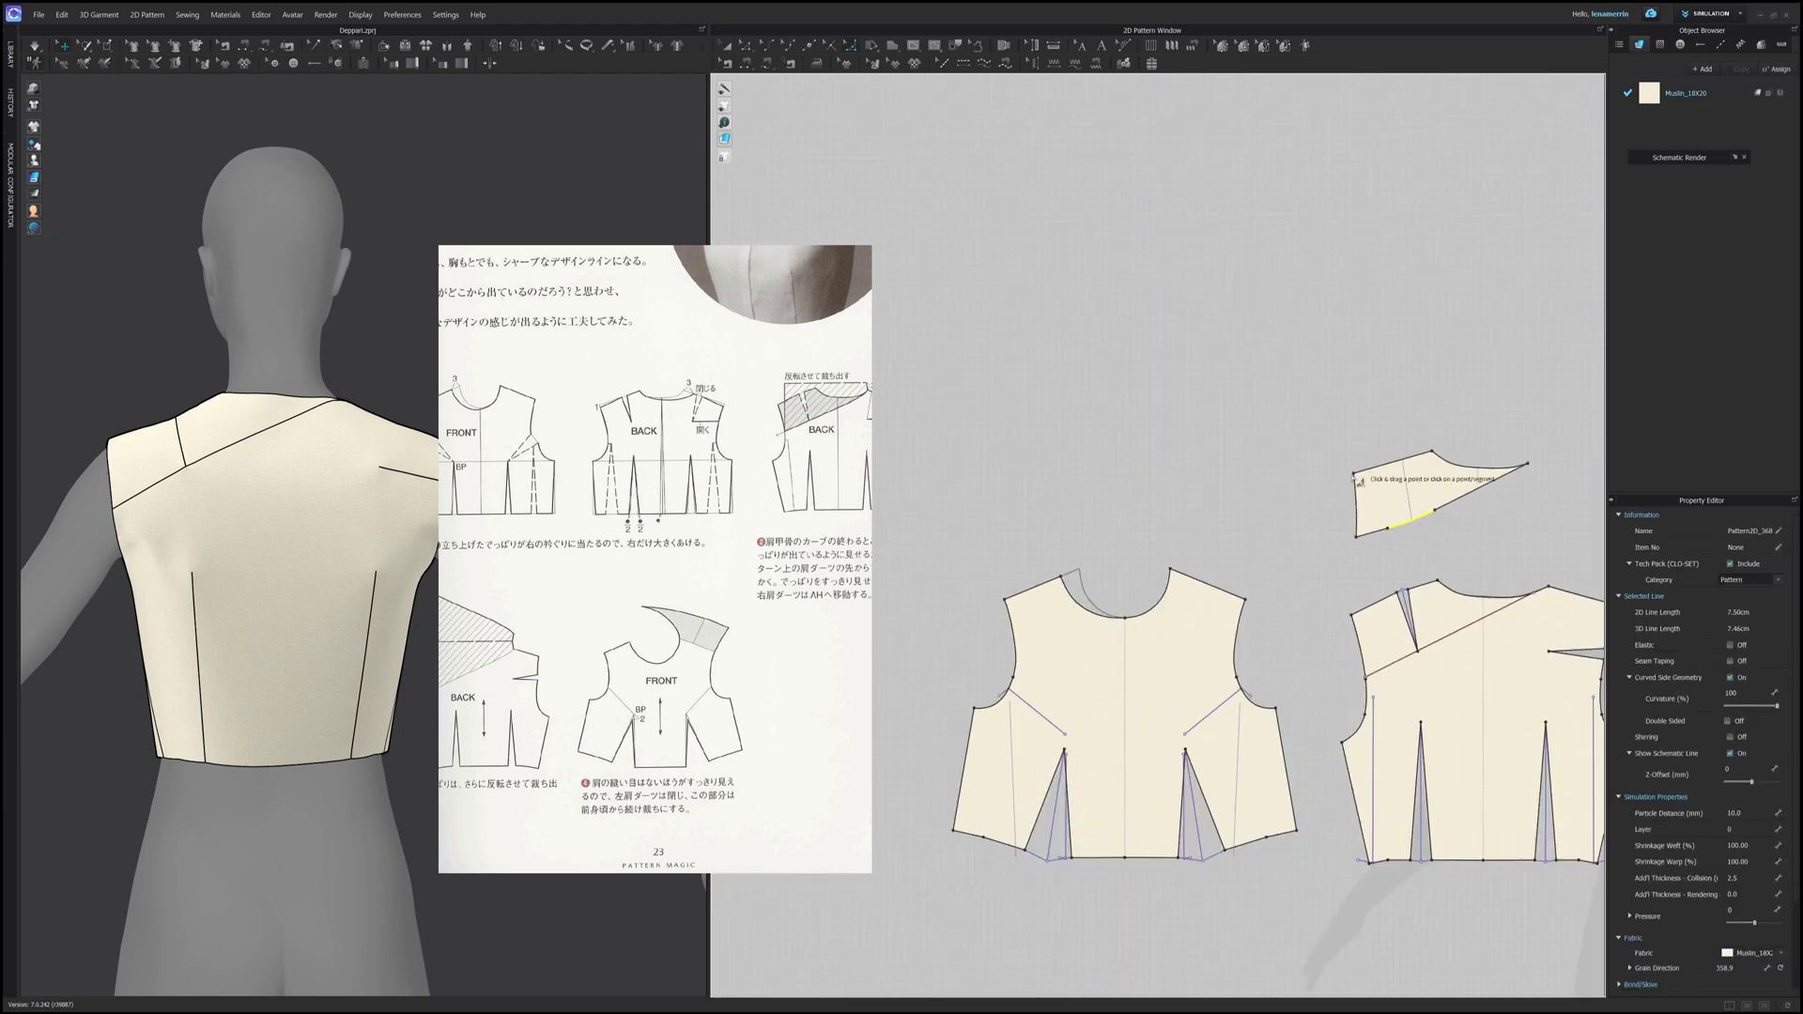
Step: Rotate the upper back section, place it above the front's right-hand shoulder, and match its shoulder edge to the angle of the front shoulder
left_click(1396, 503)
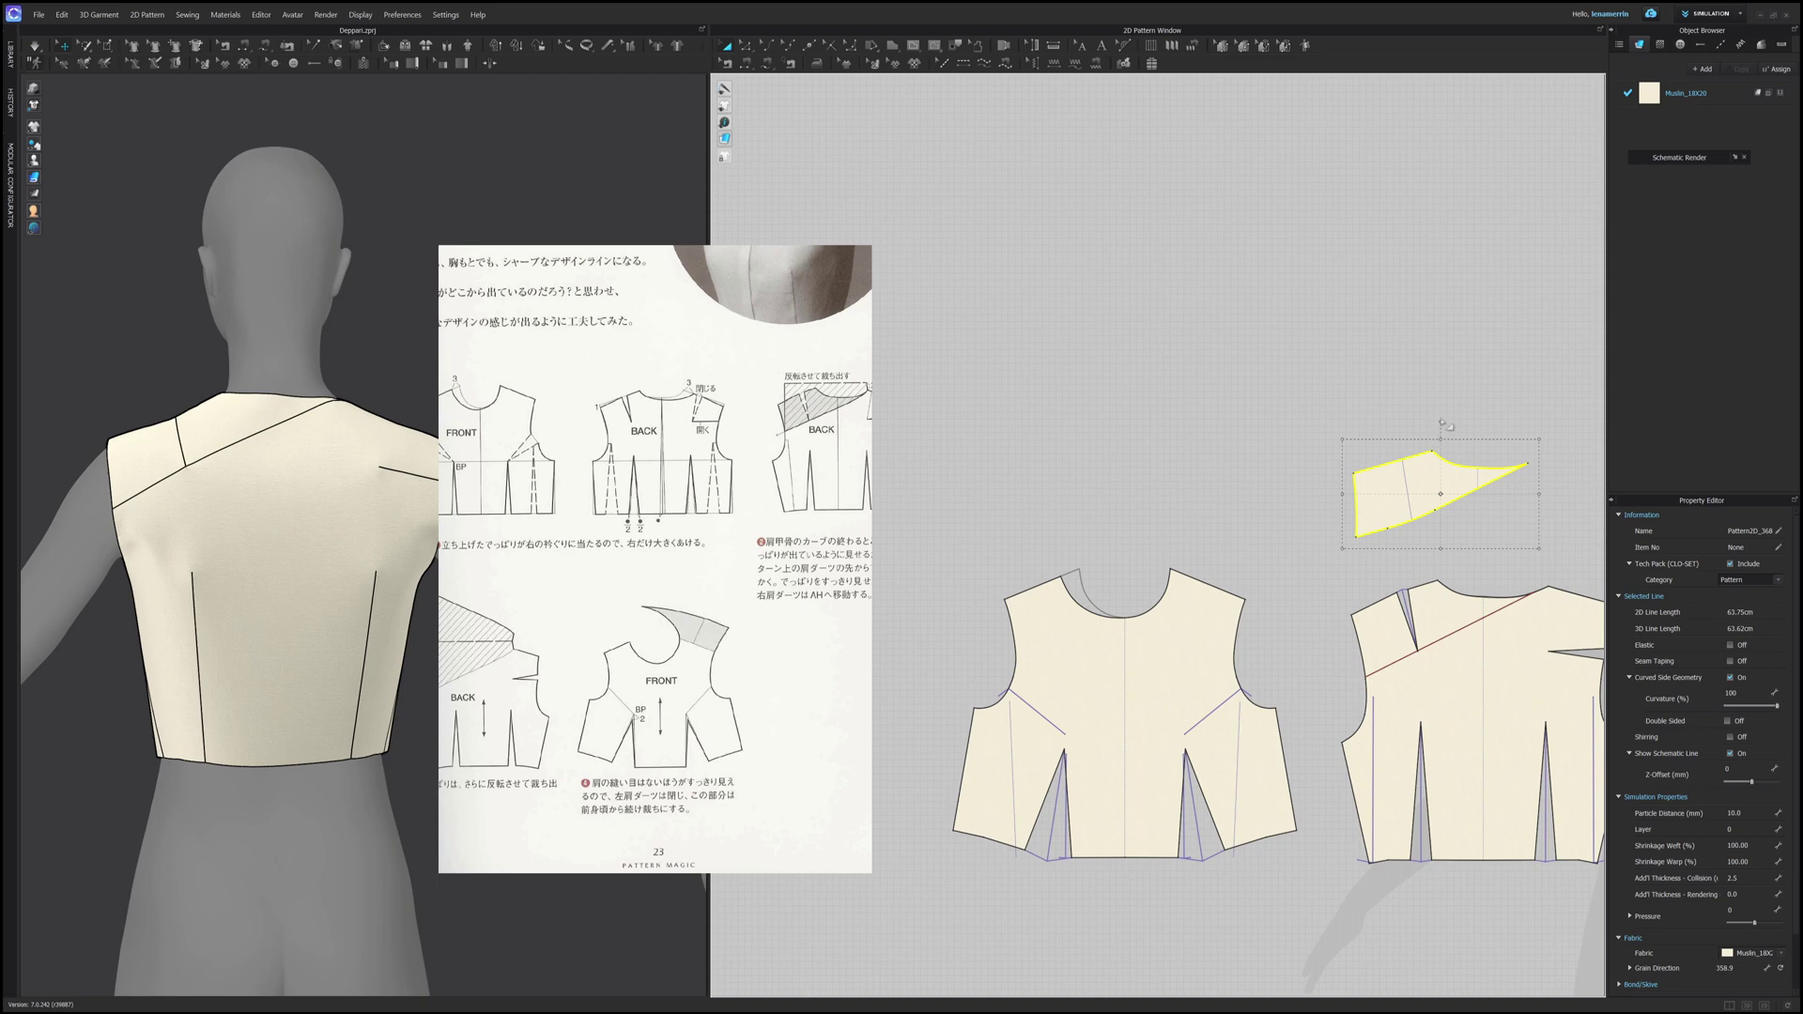
left_click_drag(1438, 420, 1332, 601)
left_click_drag(1481, 541, 1247, 552)
right_click(1247, 552)
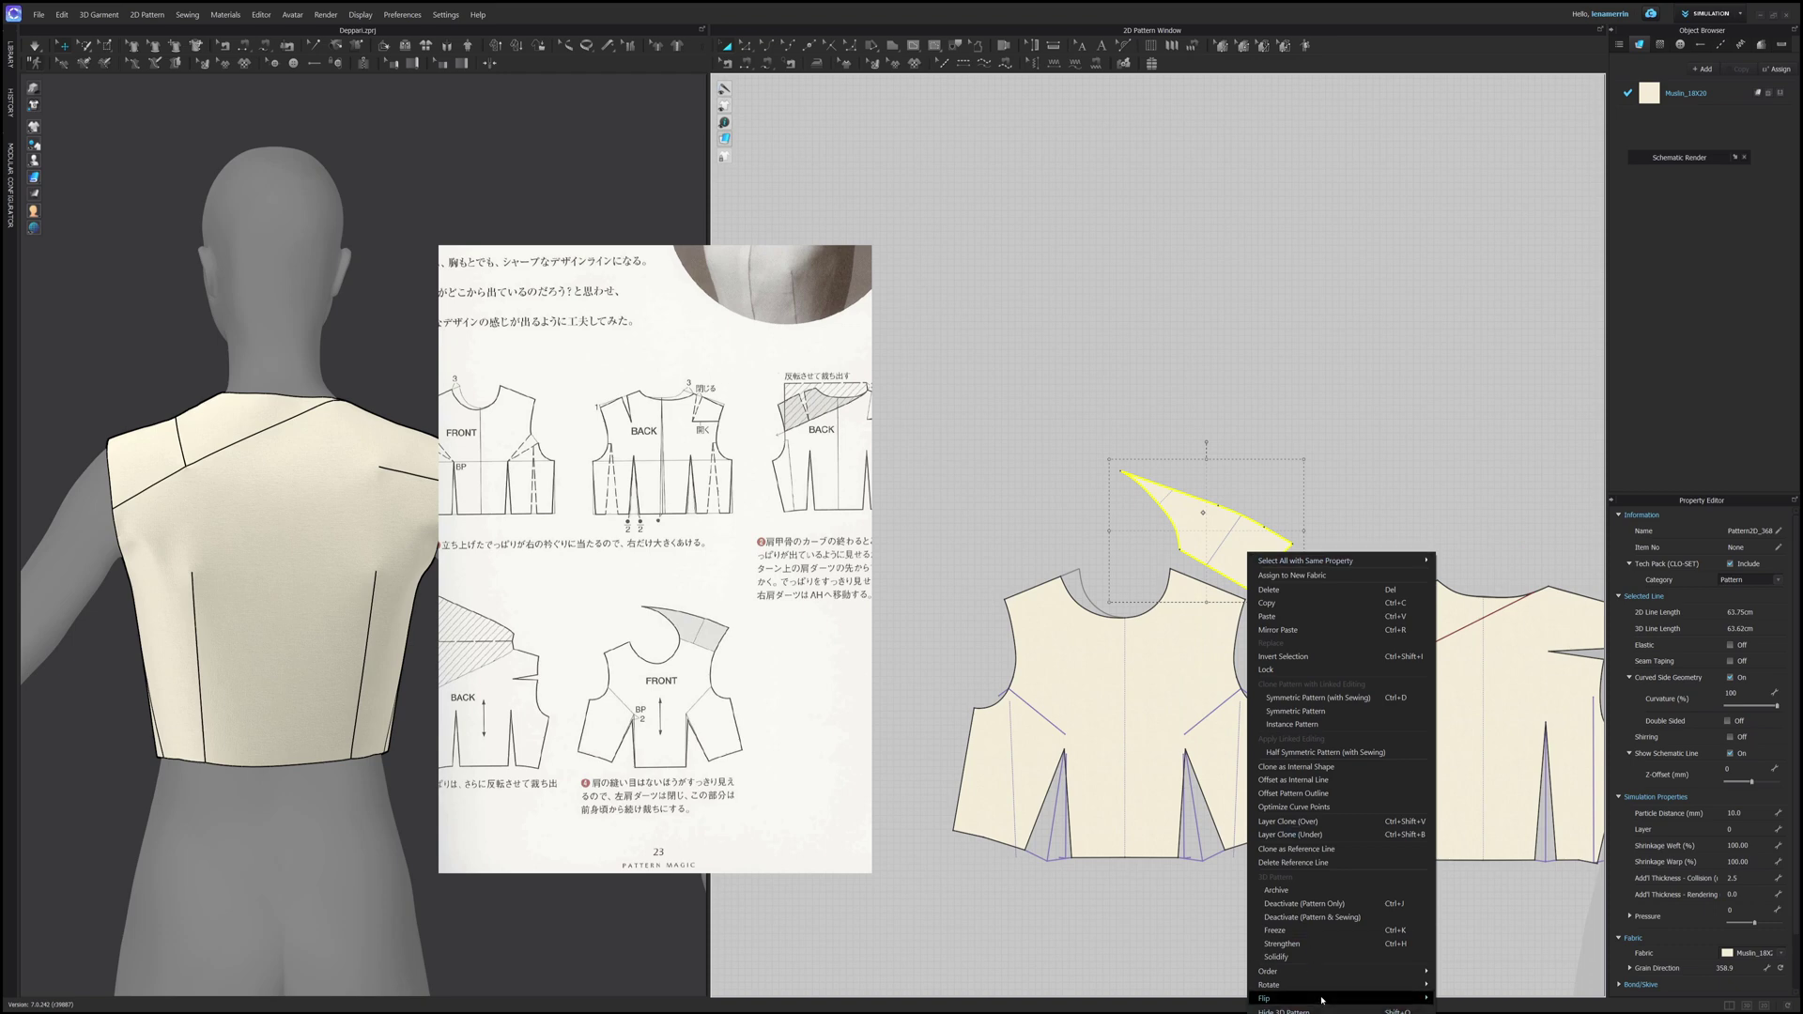
mouse_move(1409, 984)
left_click(1454, 1009)
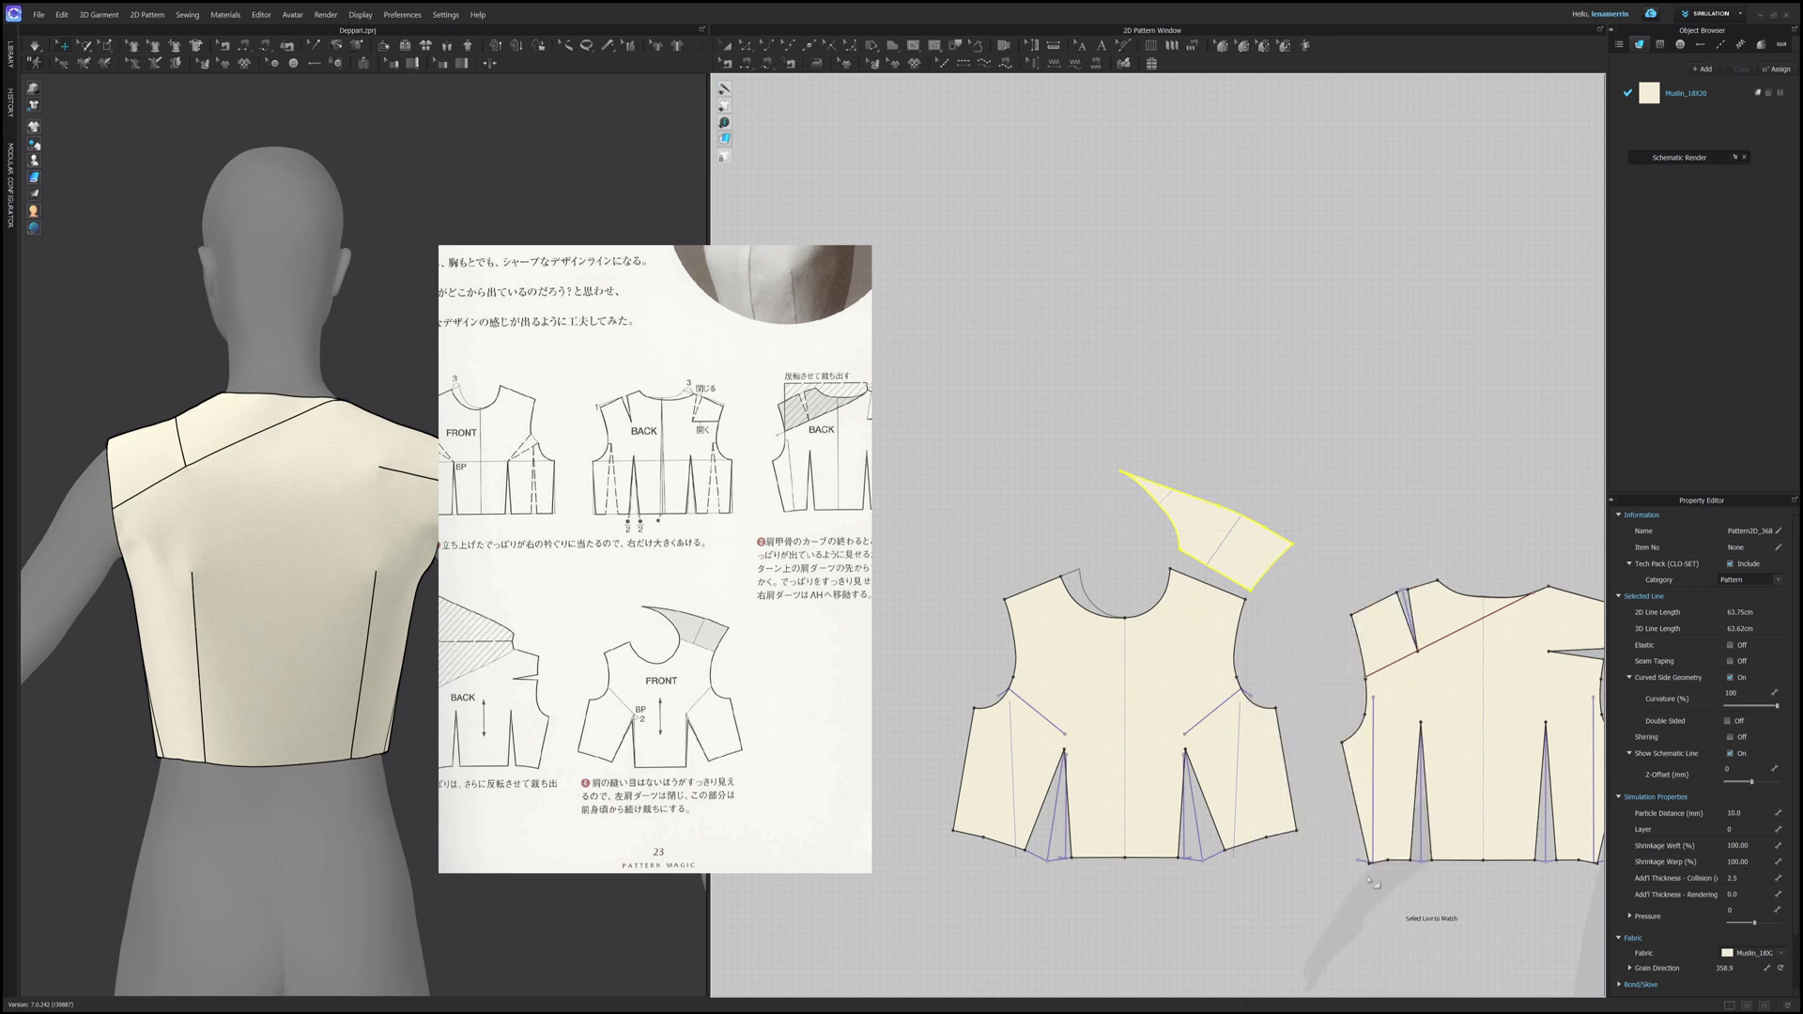
left_click(1205, 586)
Step: Merge the upper back section with the front piece along their two shoulder edges
scroll(1221, 573, "up", 4)
left_click(1313, 534, "shift")
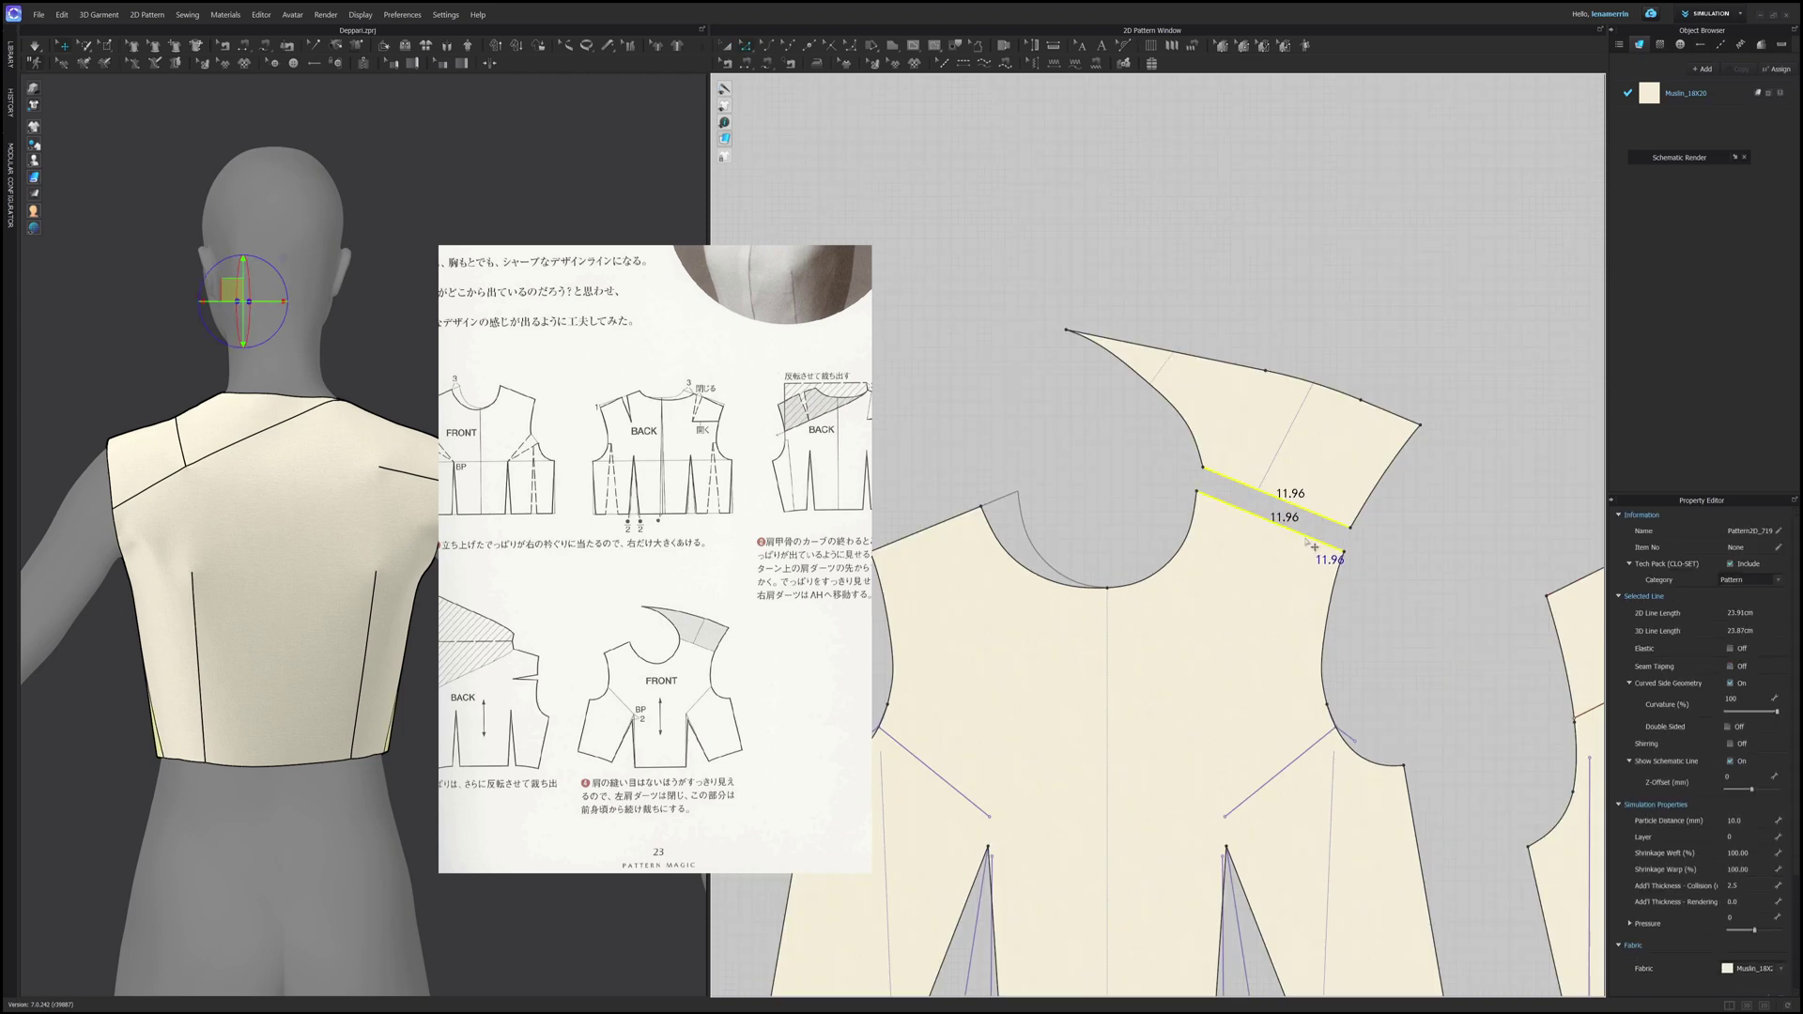
right_click(1308, 539)
left_click(1327, 657)
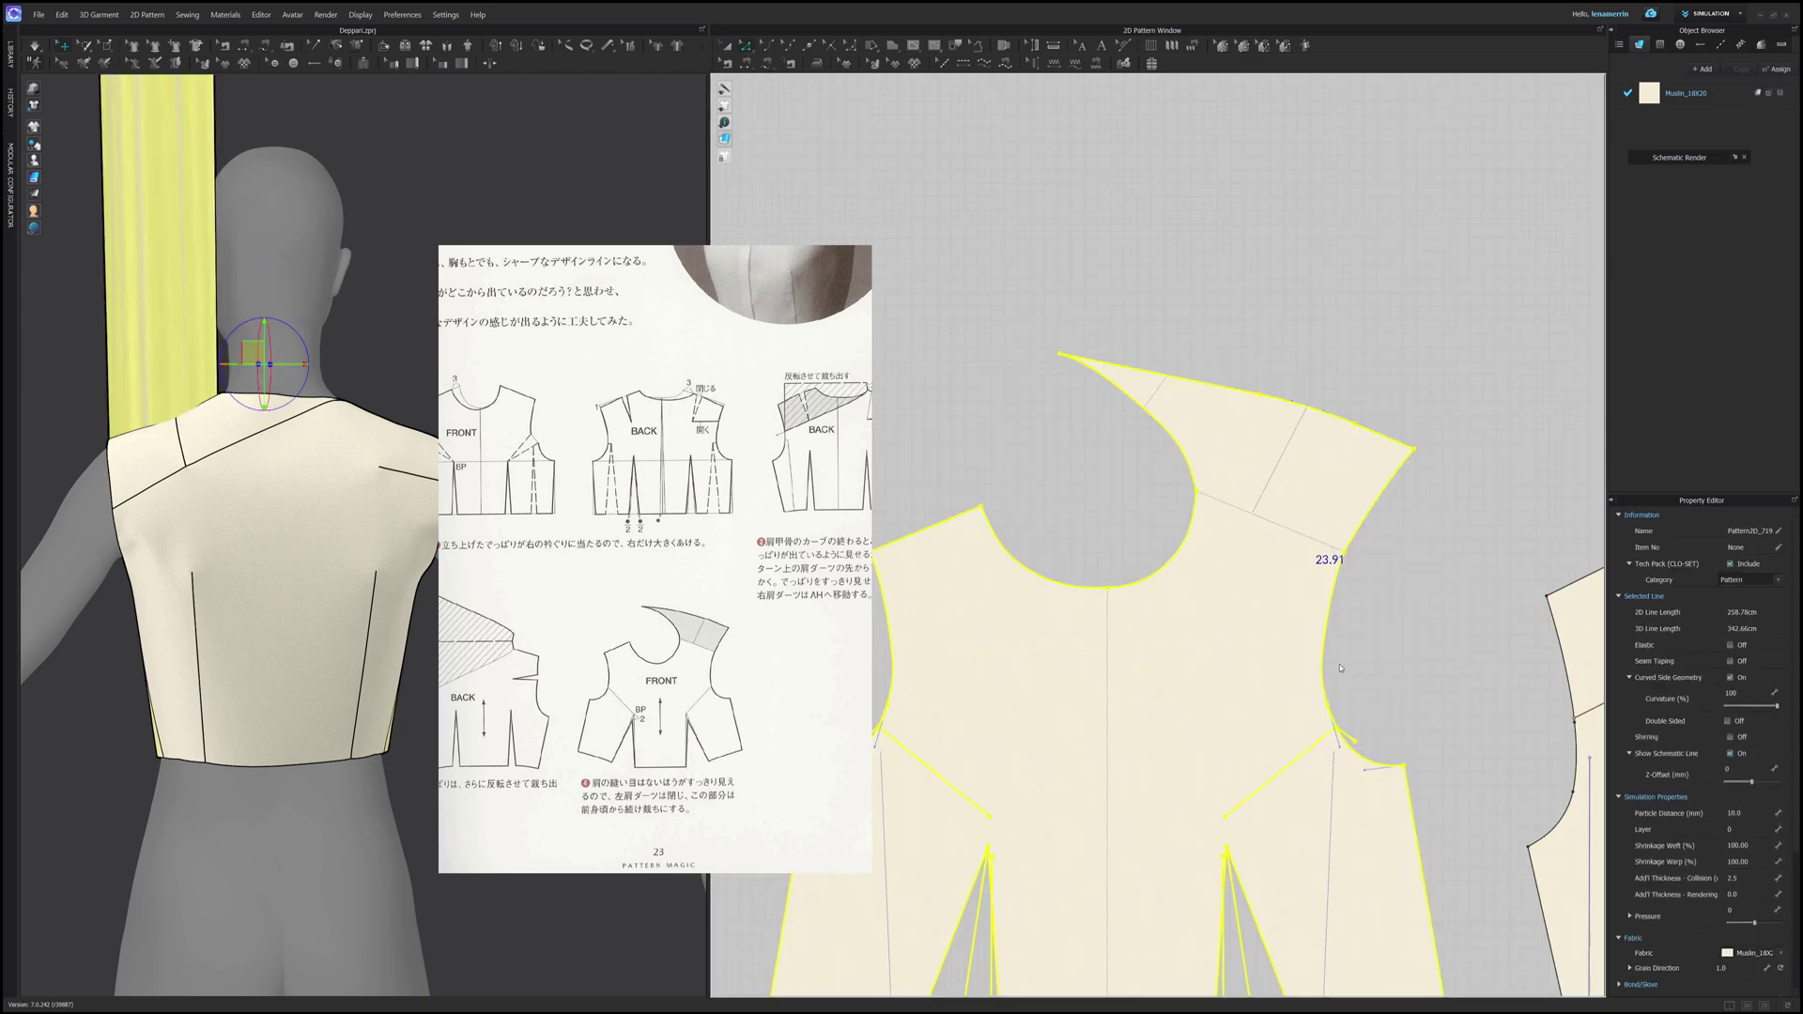
scroll(1211, 582, "down", 3)
left_click(916, 631)
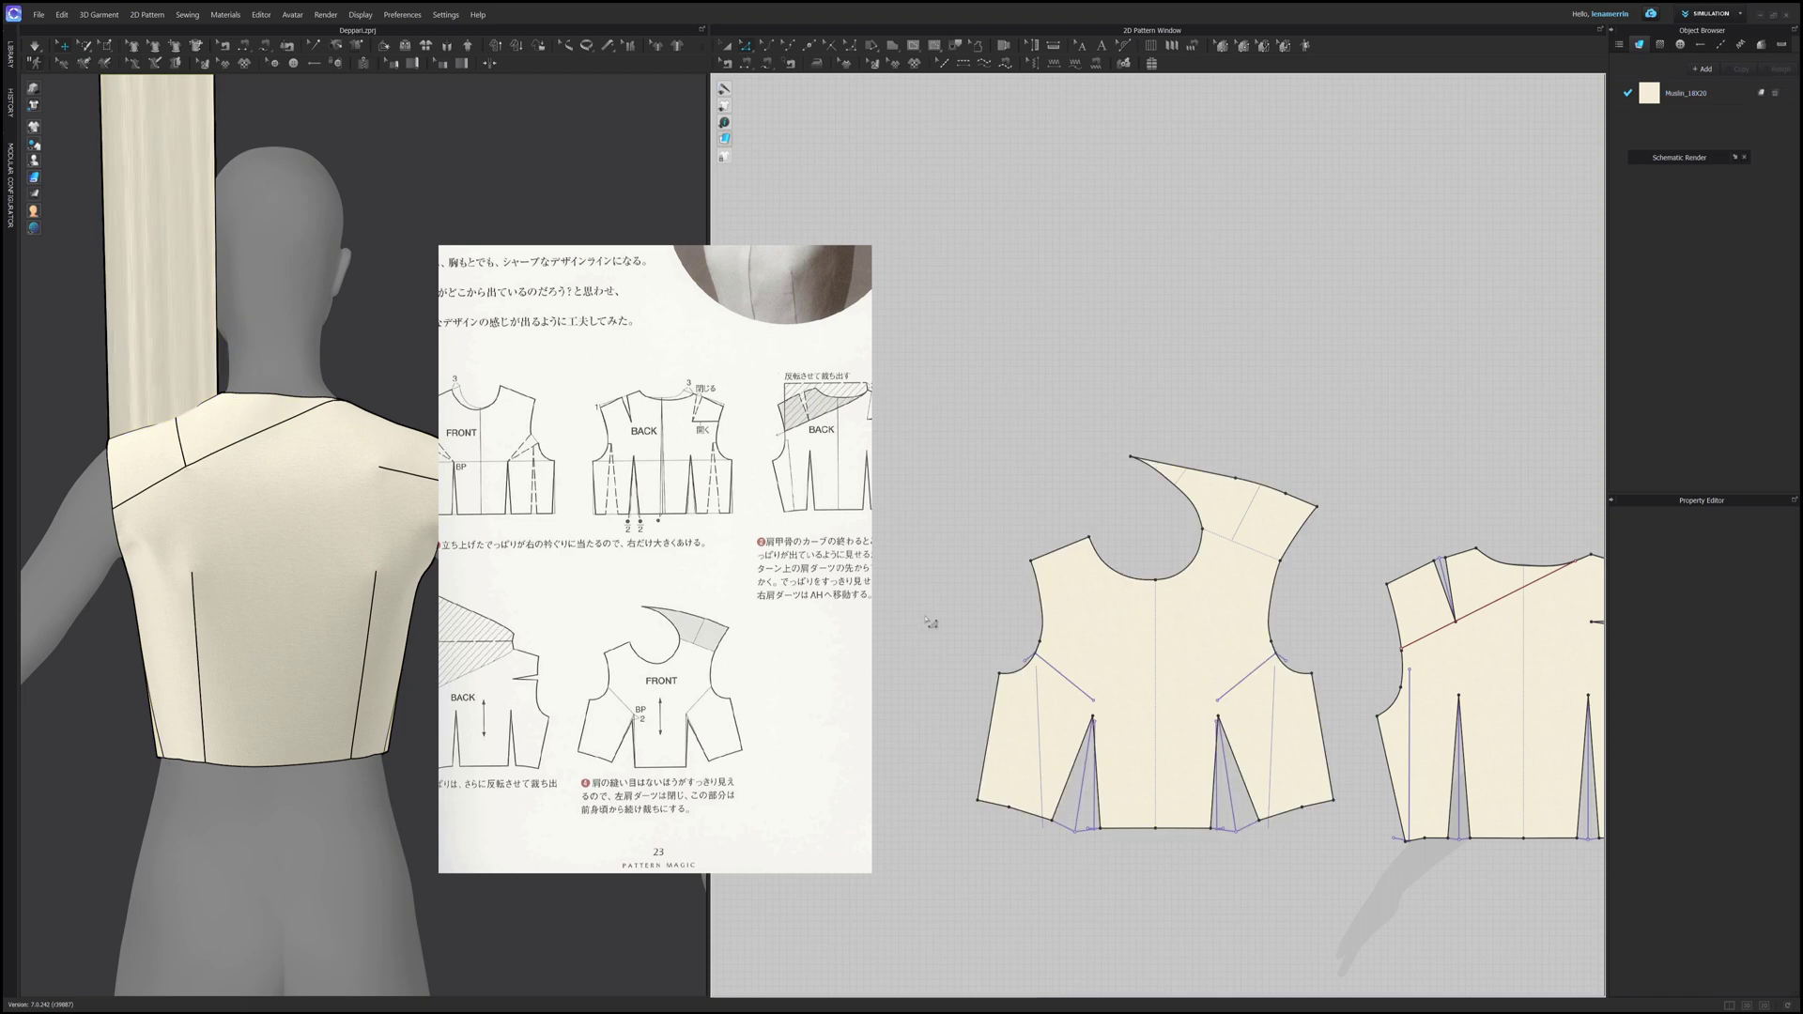
Step: Examine the extended front against the reference diagrams and inspect the garment on the avatar from the side
scroll(1211, 644, "up", 2)
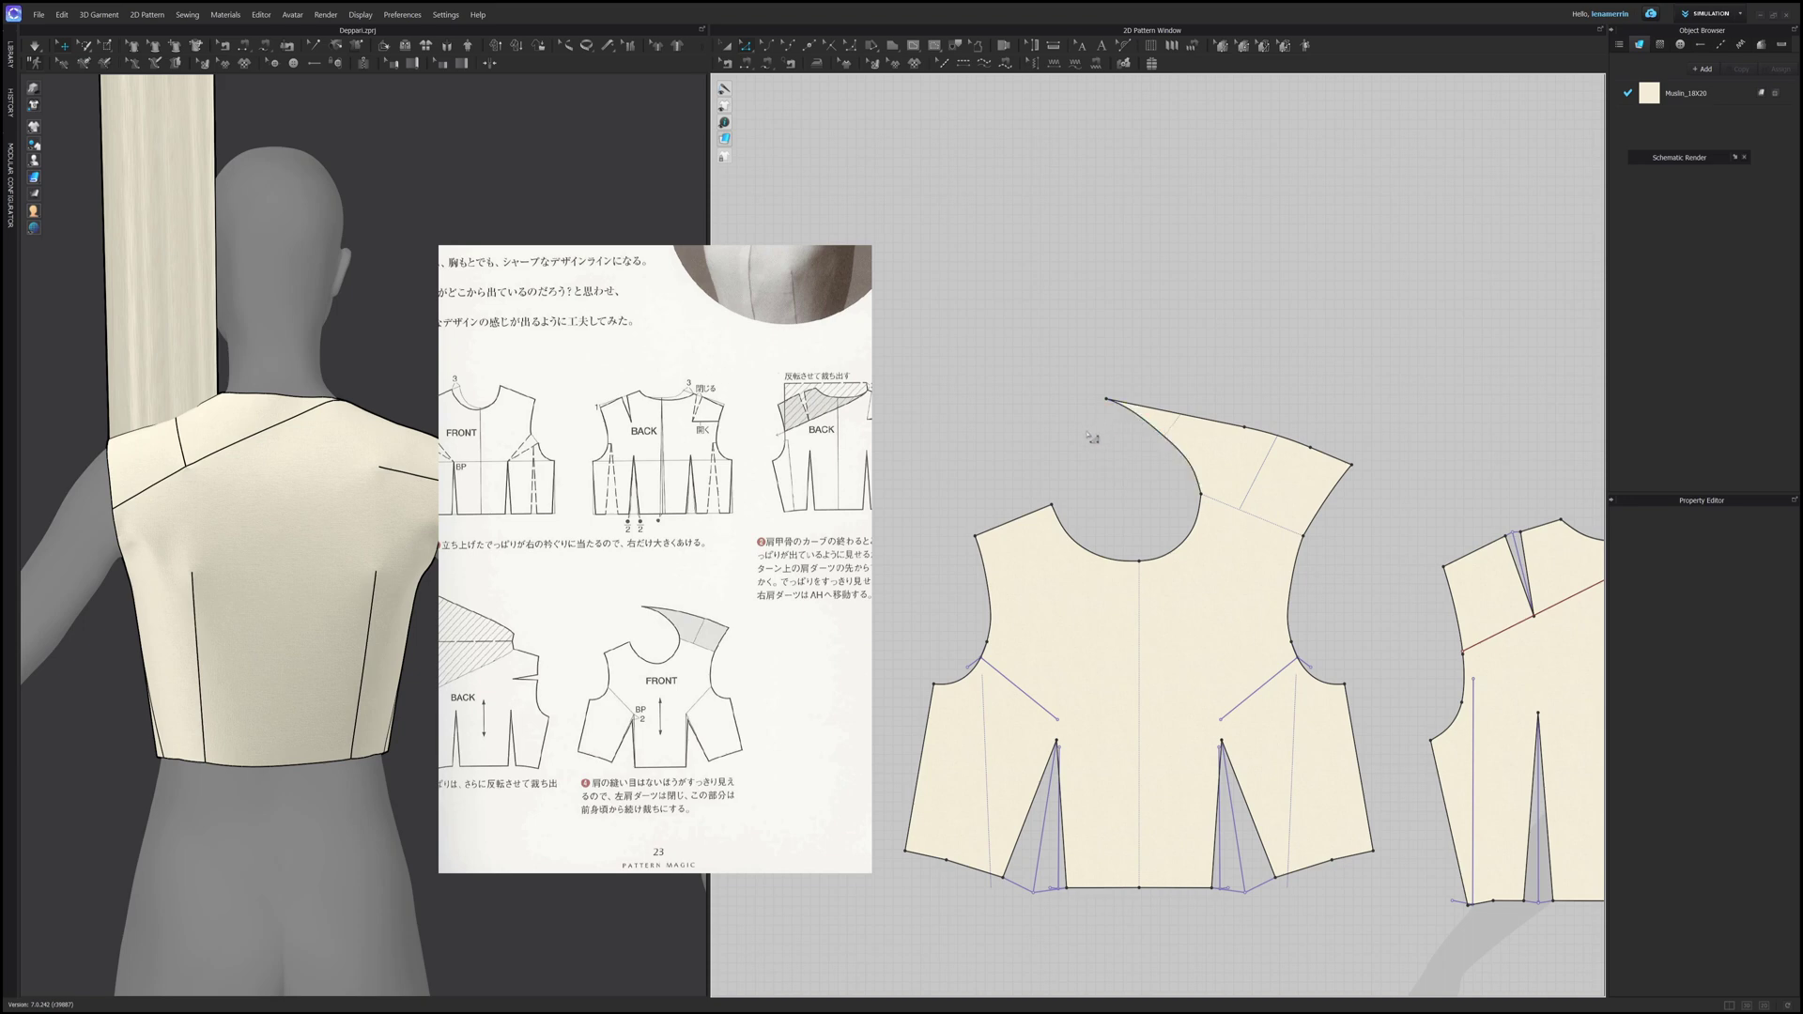
scroll(1085, 644, "down", 2)
middle_click_drag(725, 500, 650, 582)
left_click_drag(651, 583, 653, 585)
scroll(265, 495, "down", 4)
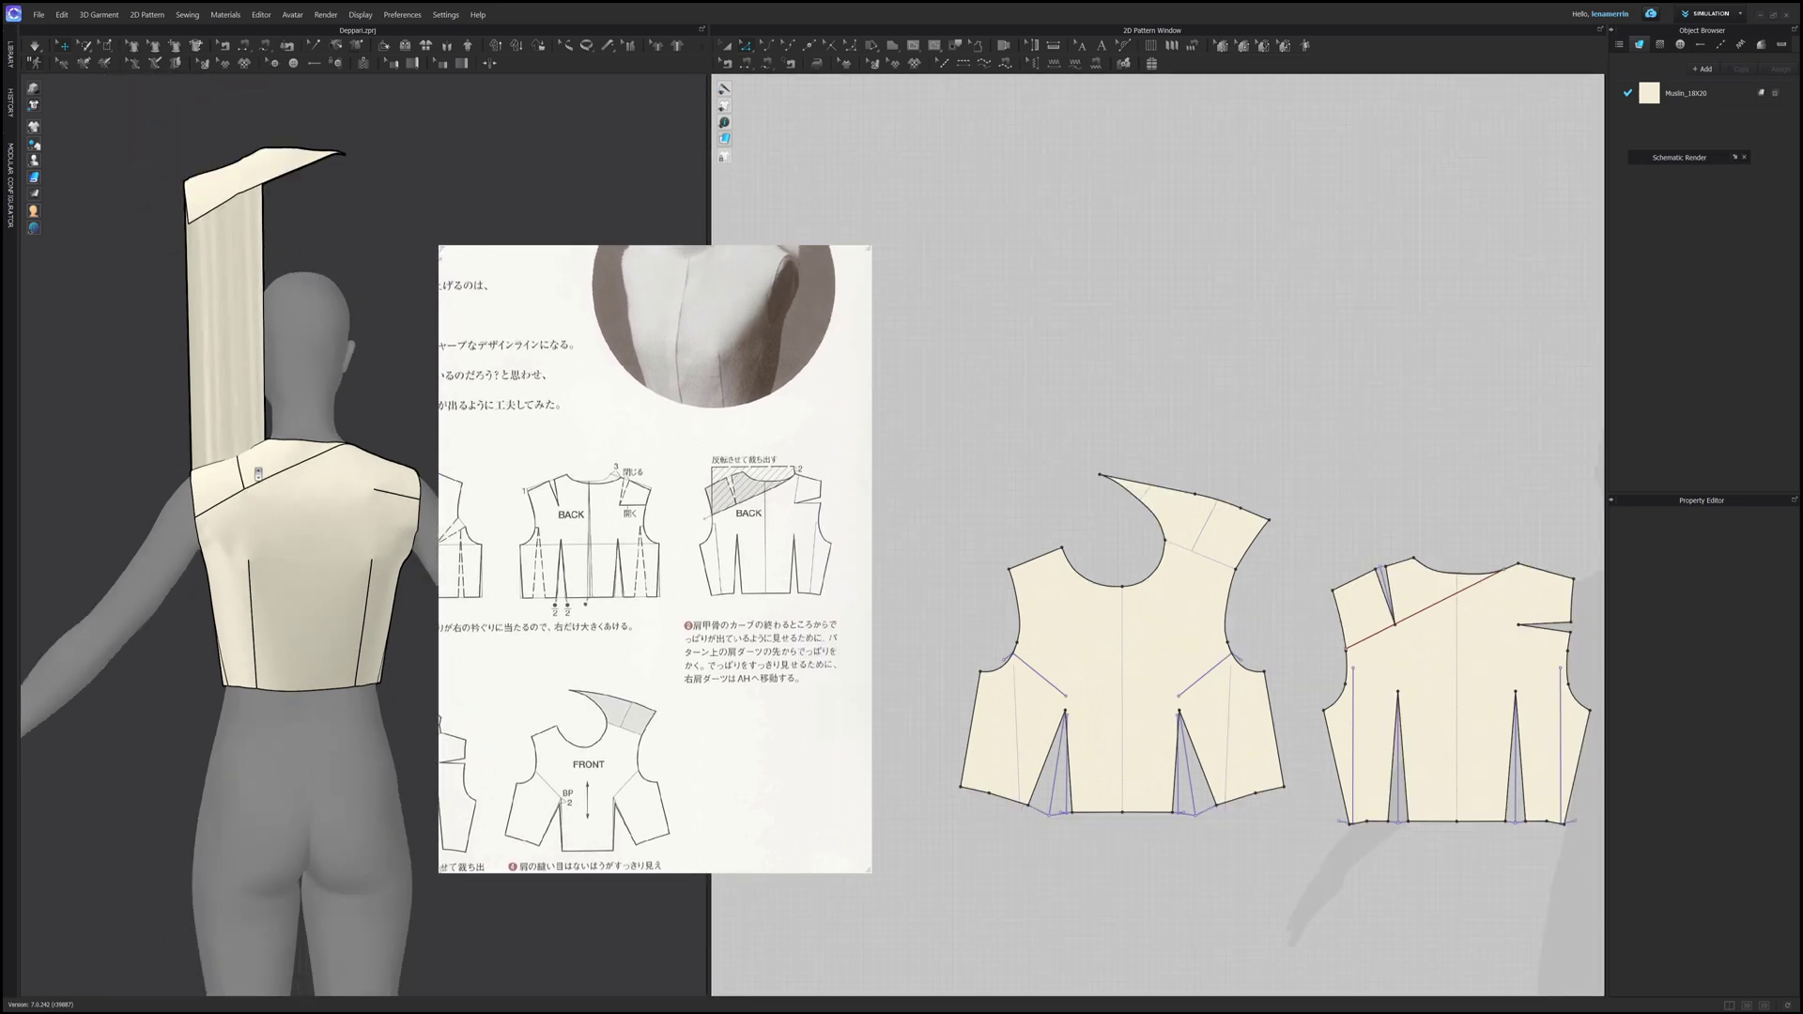
right_click_drag(277, 552, 460, 561)
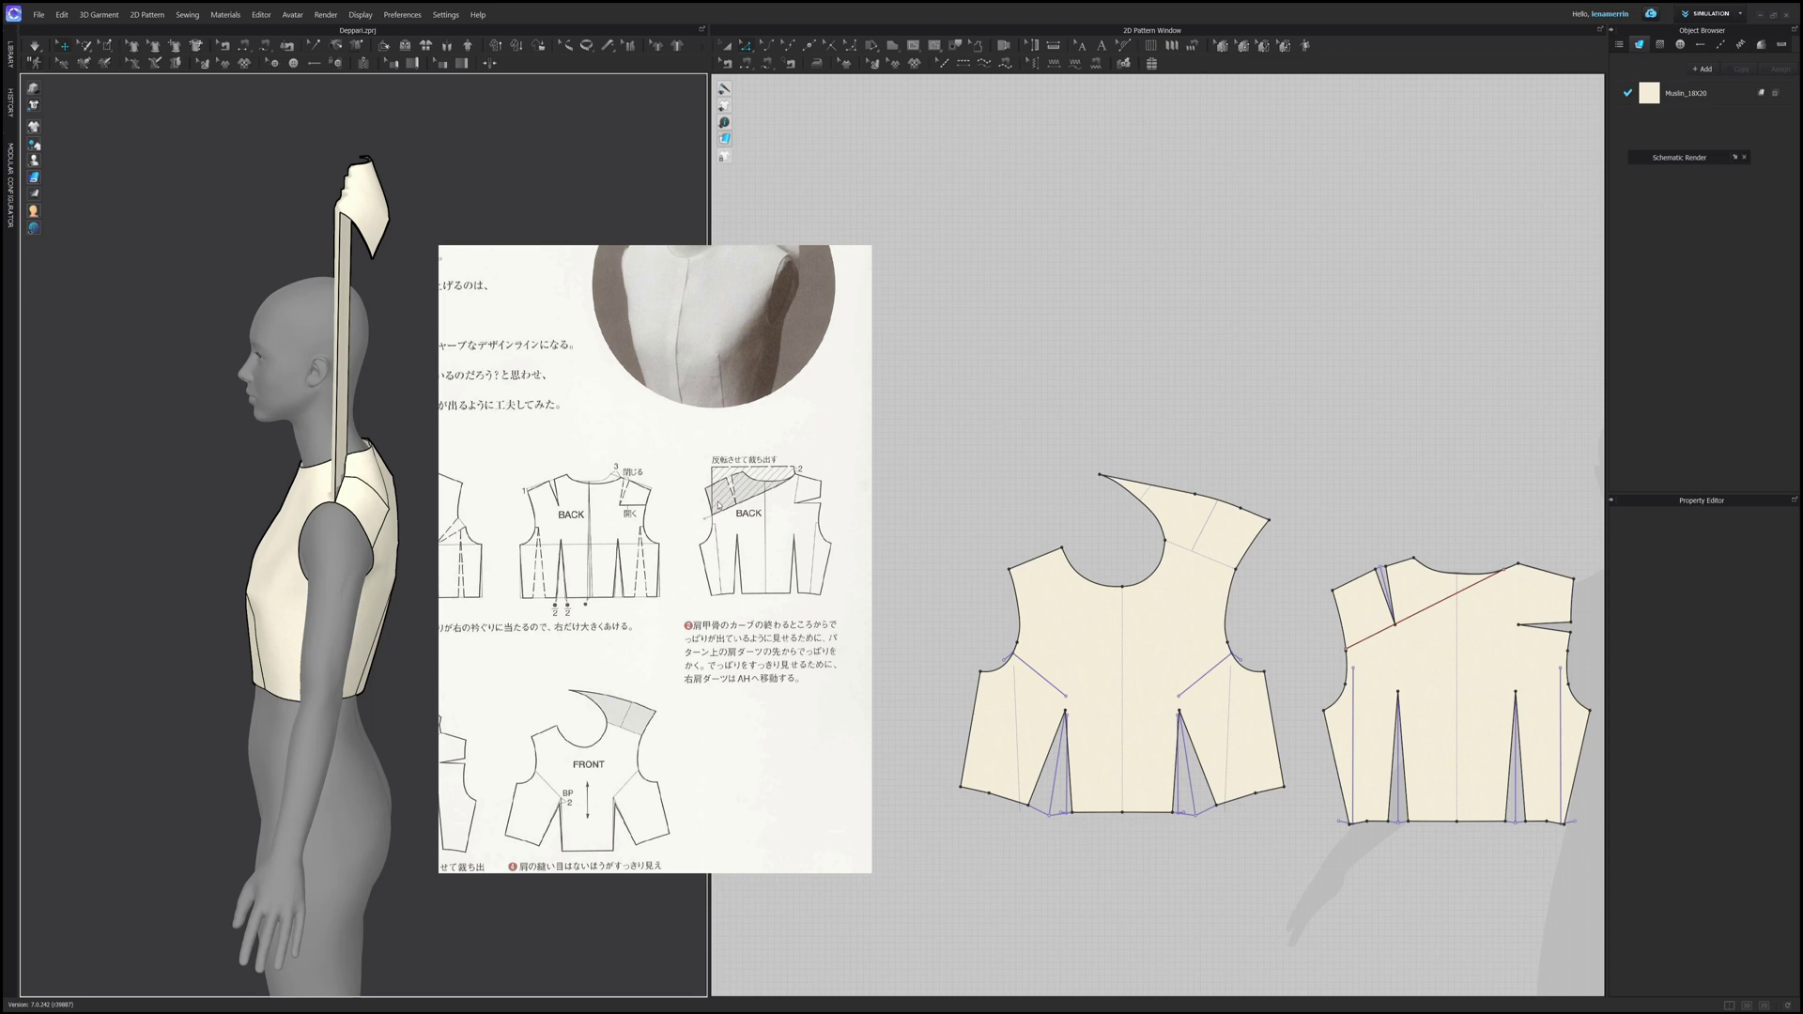
Step: Delete the tip and cap of the left-hand shoulder dart on the back piece to remove the dart
scroll(1120, 615, "up", 5)
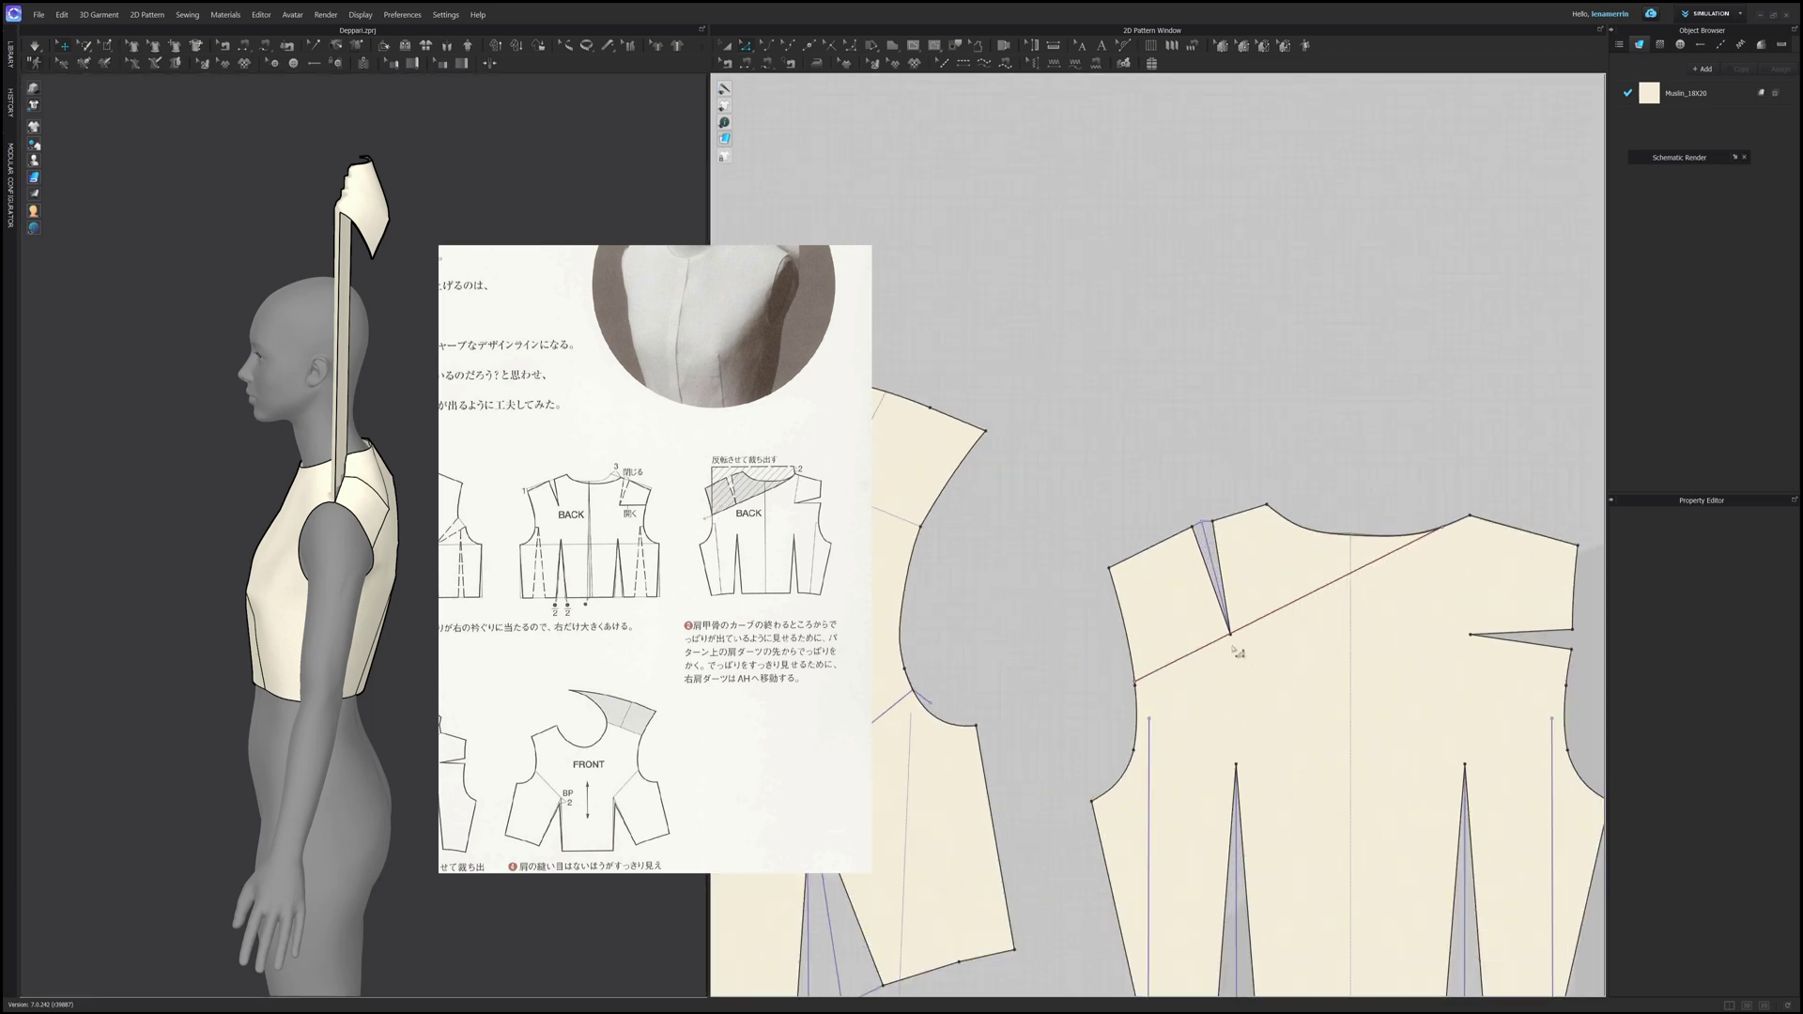
scroll(1249, 655, "up", 2)
left_click(1220, 625)
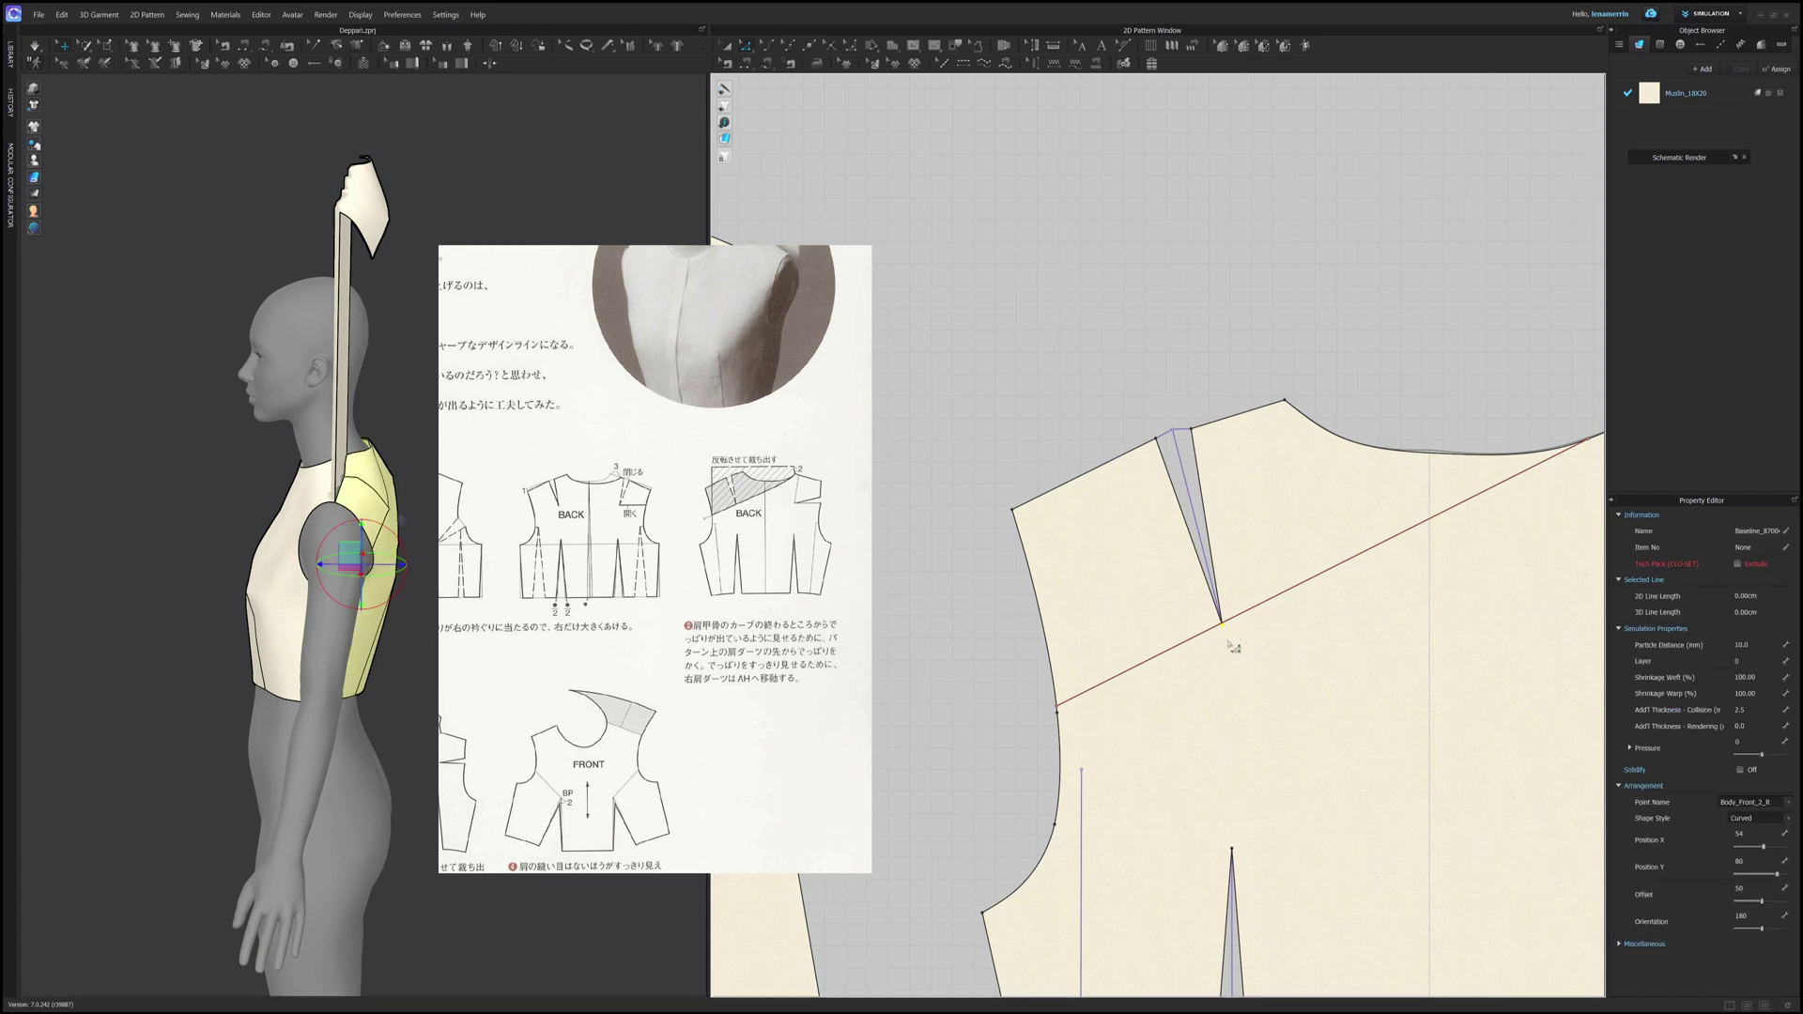
key("Delete")
left_click(1173, 432)
left_click(1220, 477)
Step: Delete the back's left-hand neck point so one straight edge joins the shoulder tip and the opposite neck point
scroll(1127, 505, "down", 2)
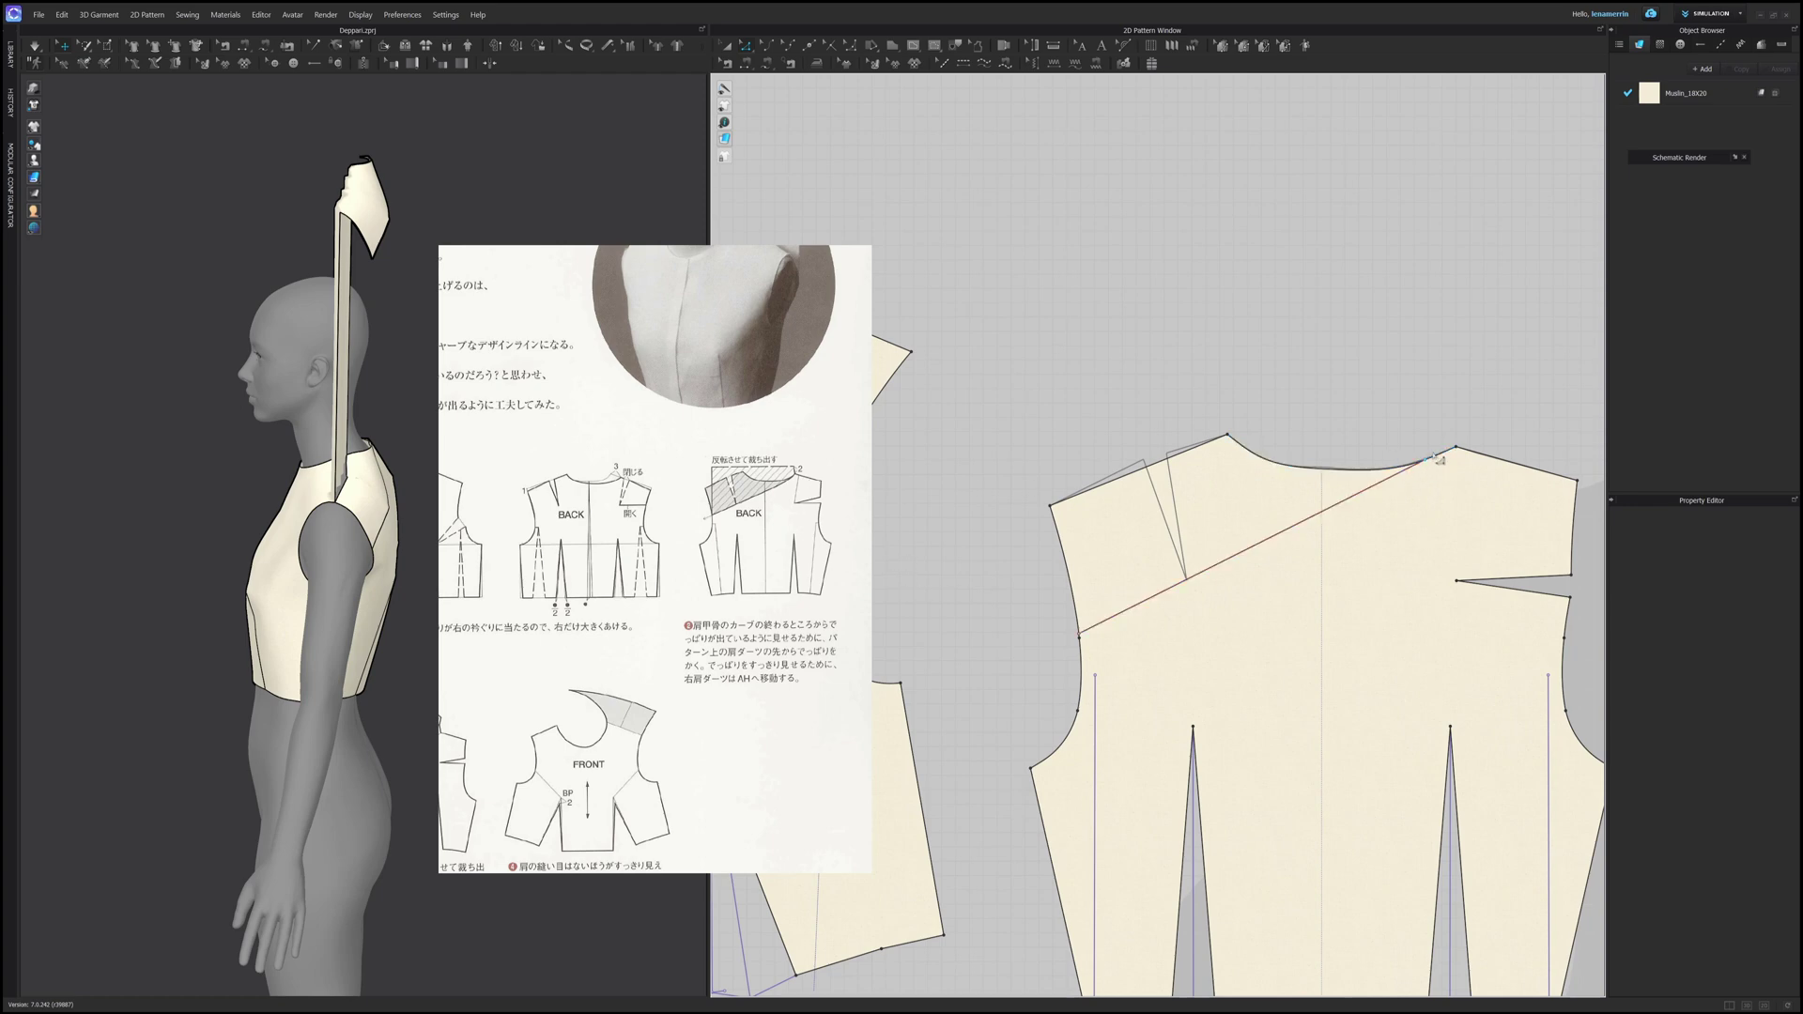
scroll(1462, 456, "up", 2)
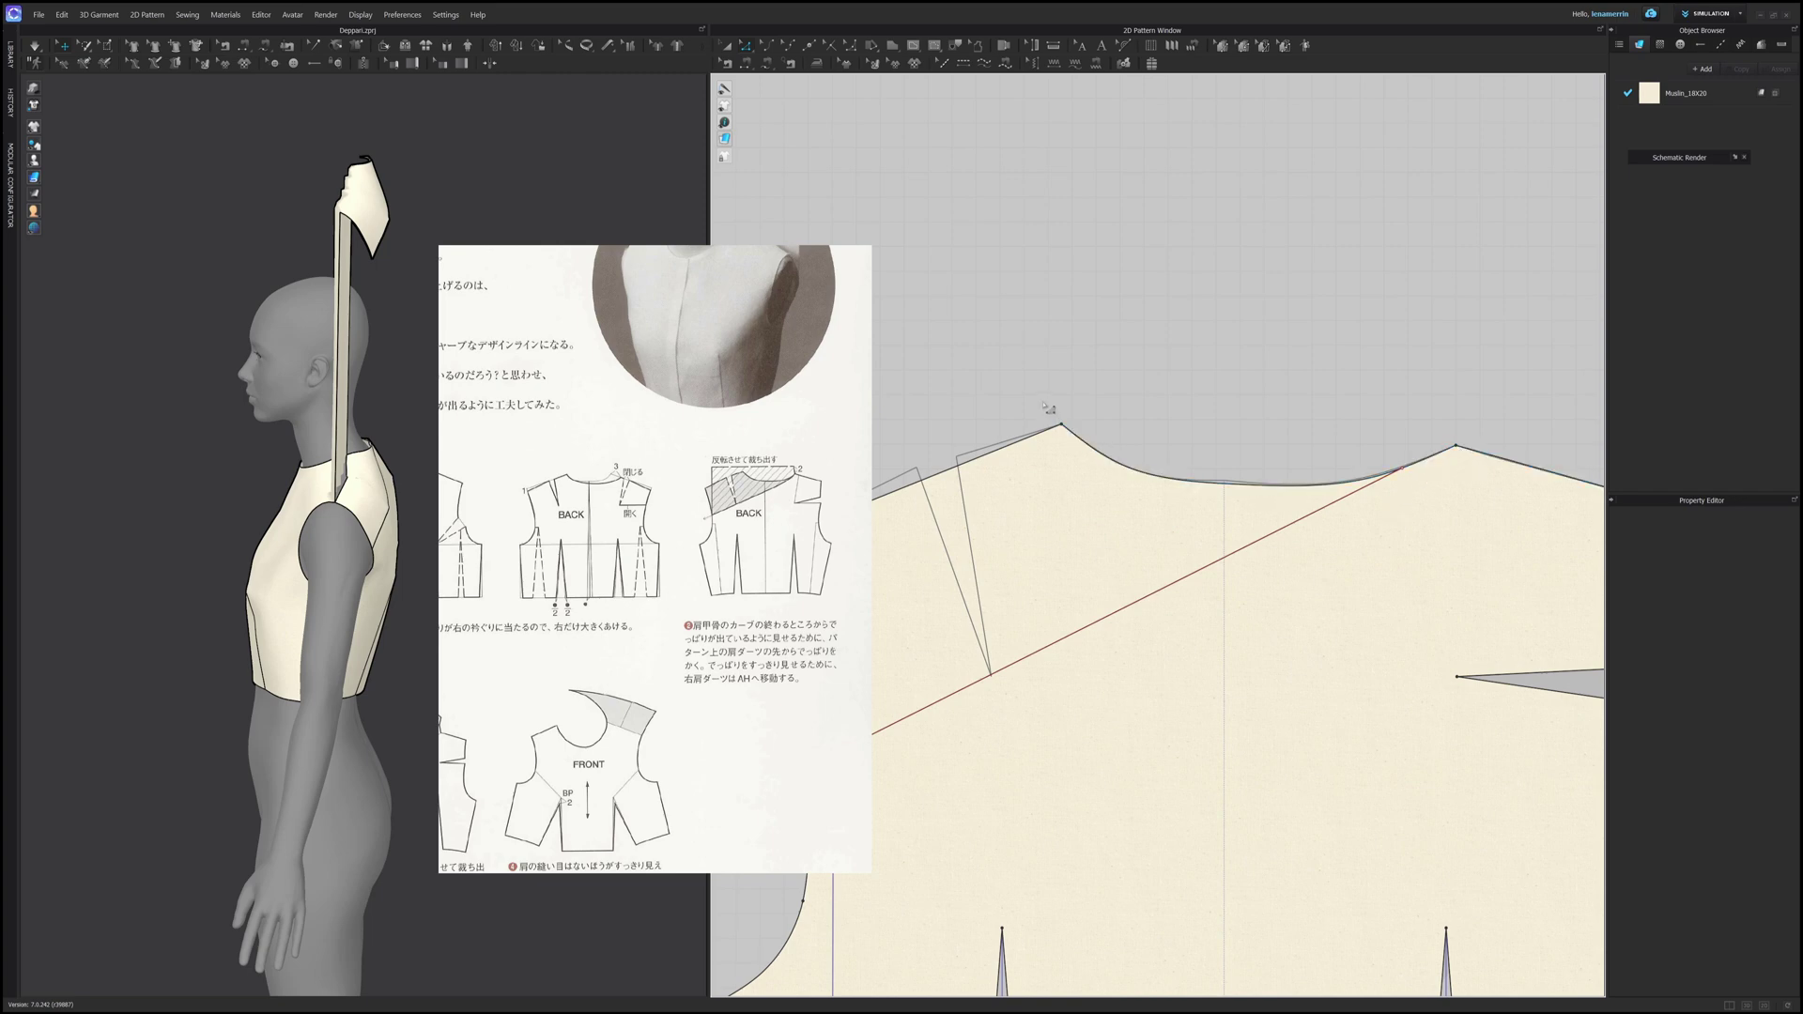
scroll(1294, 457, "down", 2)
left_click(1169, 435)
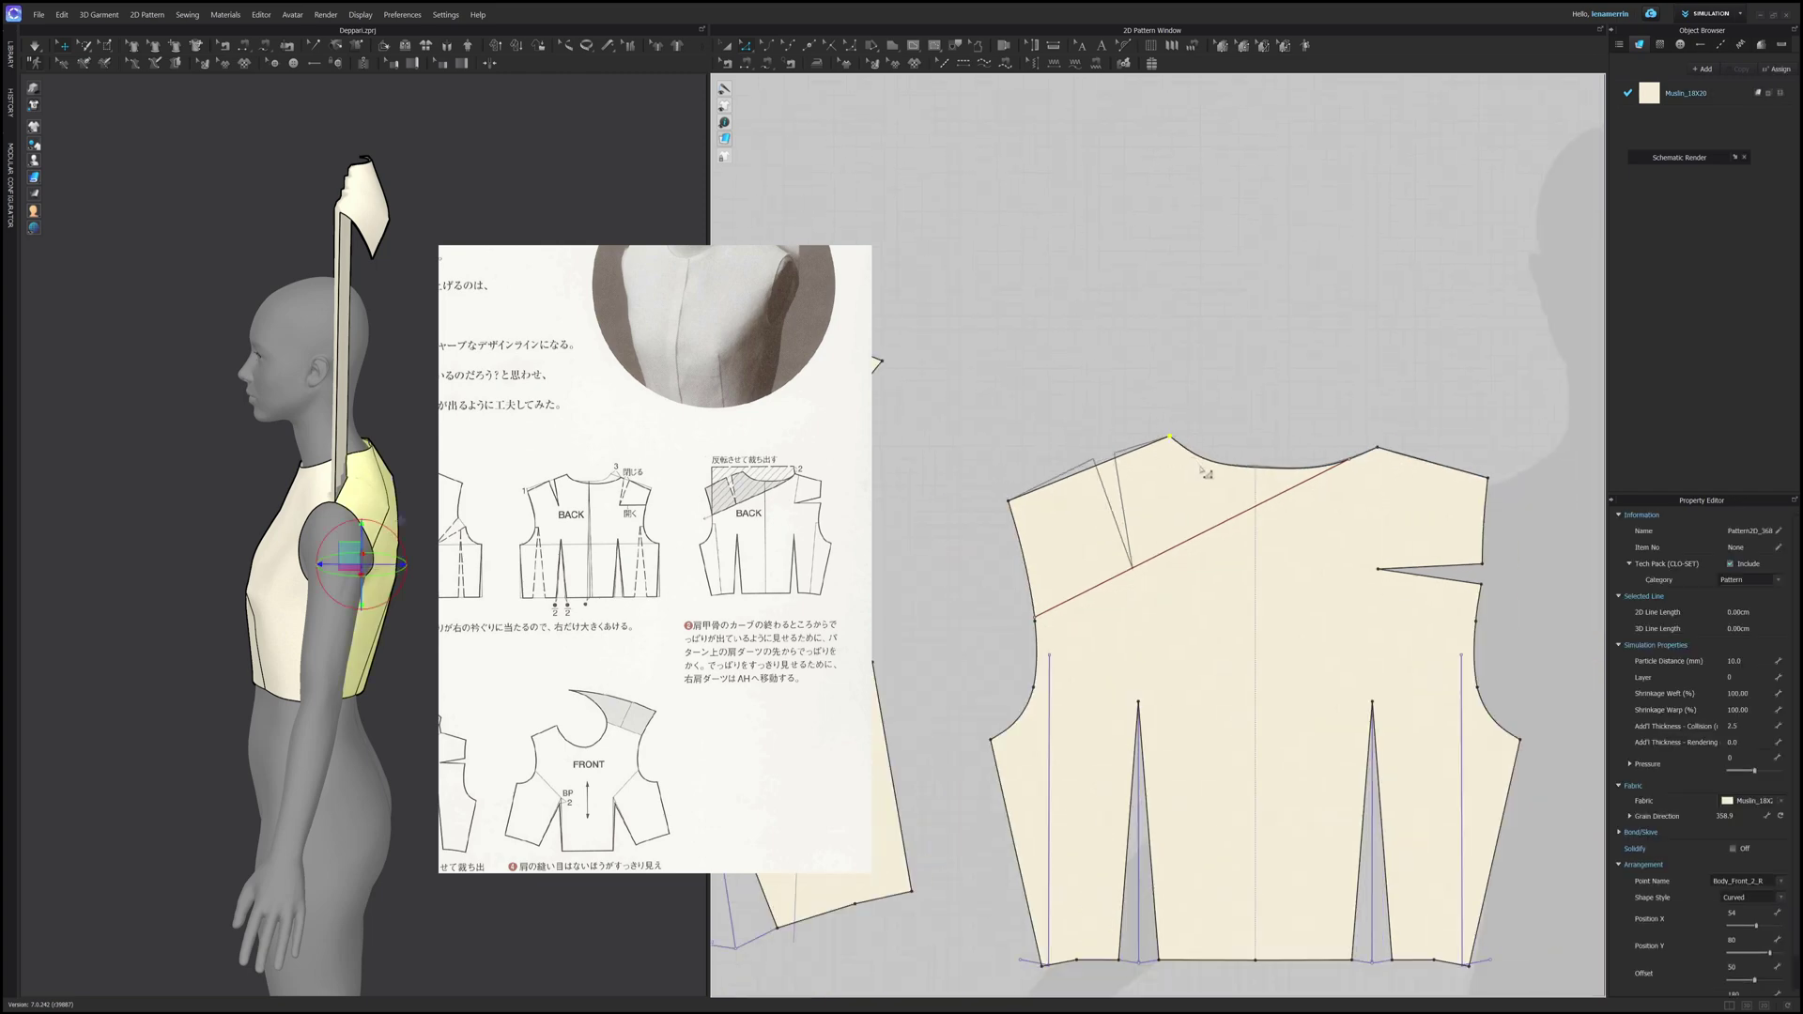
key("Delete")
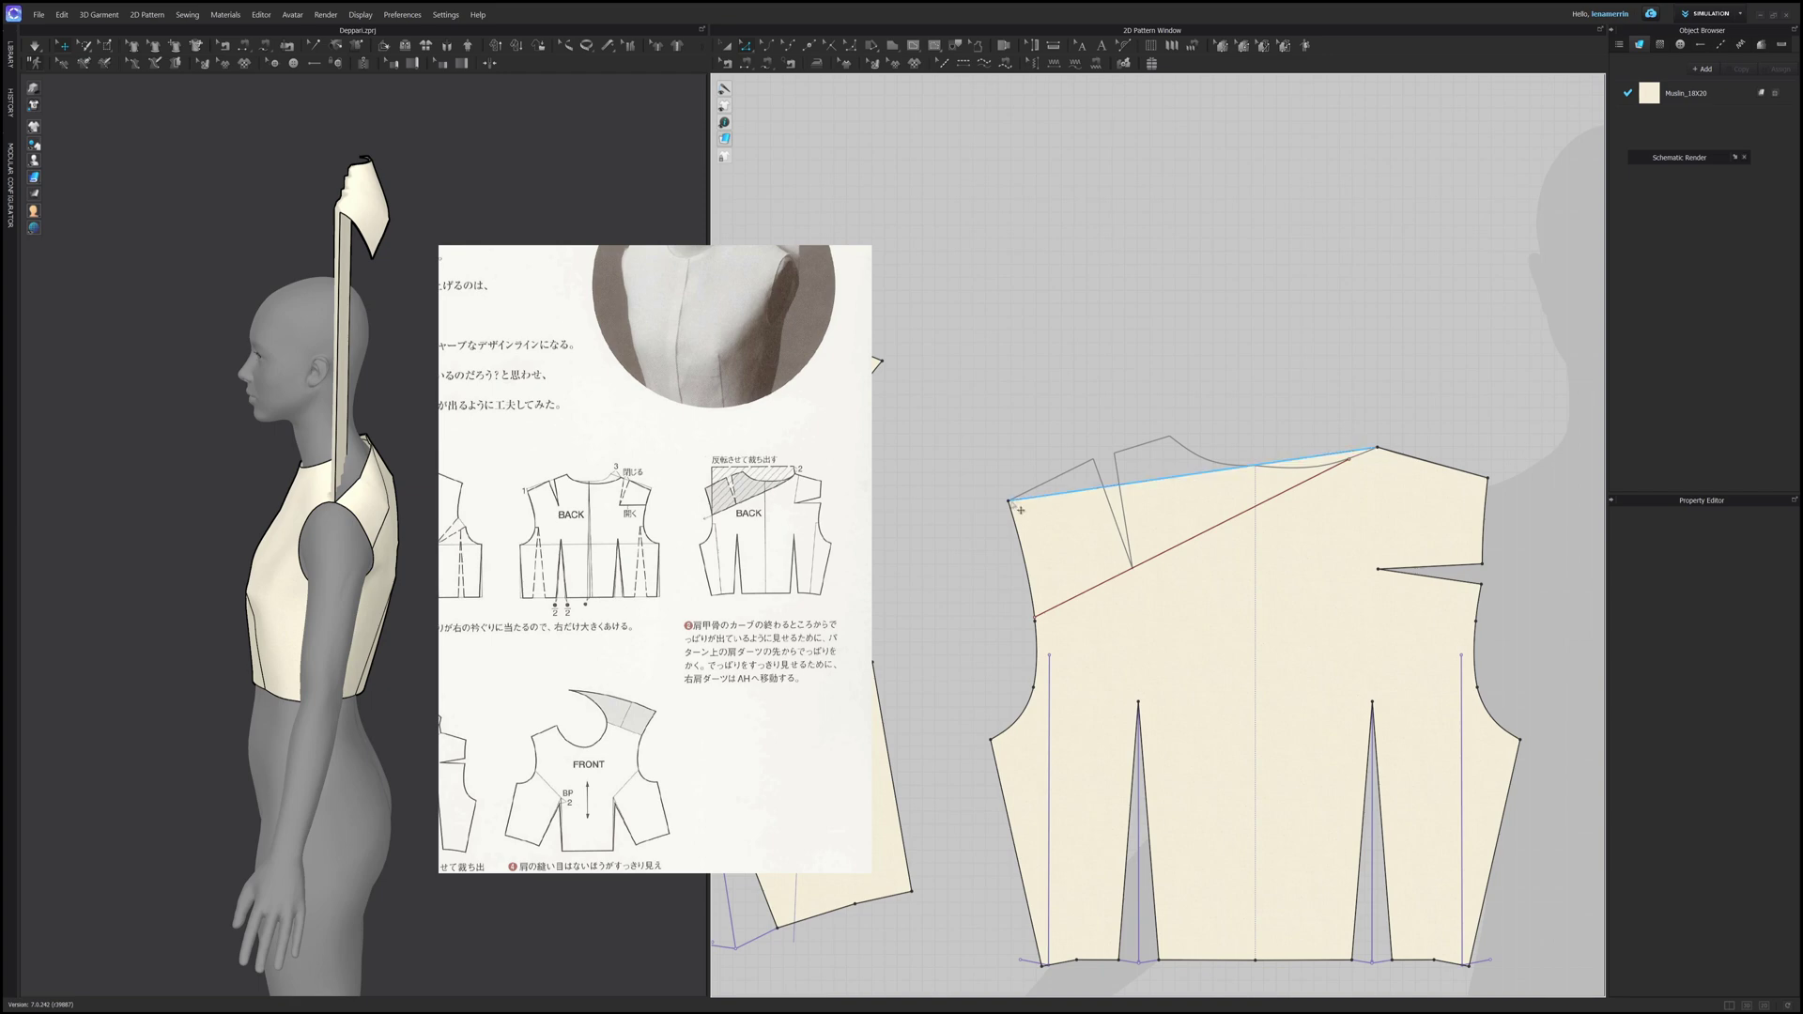
Step: Add a point on the back's left-hand armhole where the diagonal internal line intersects it
scroll(1043, 610, "up", 3)
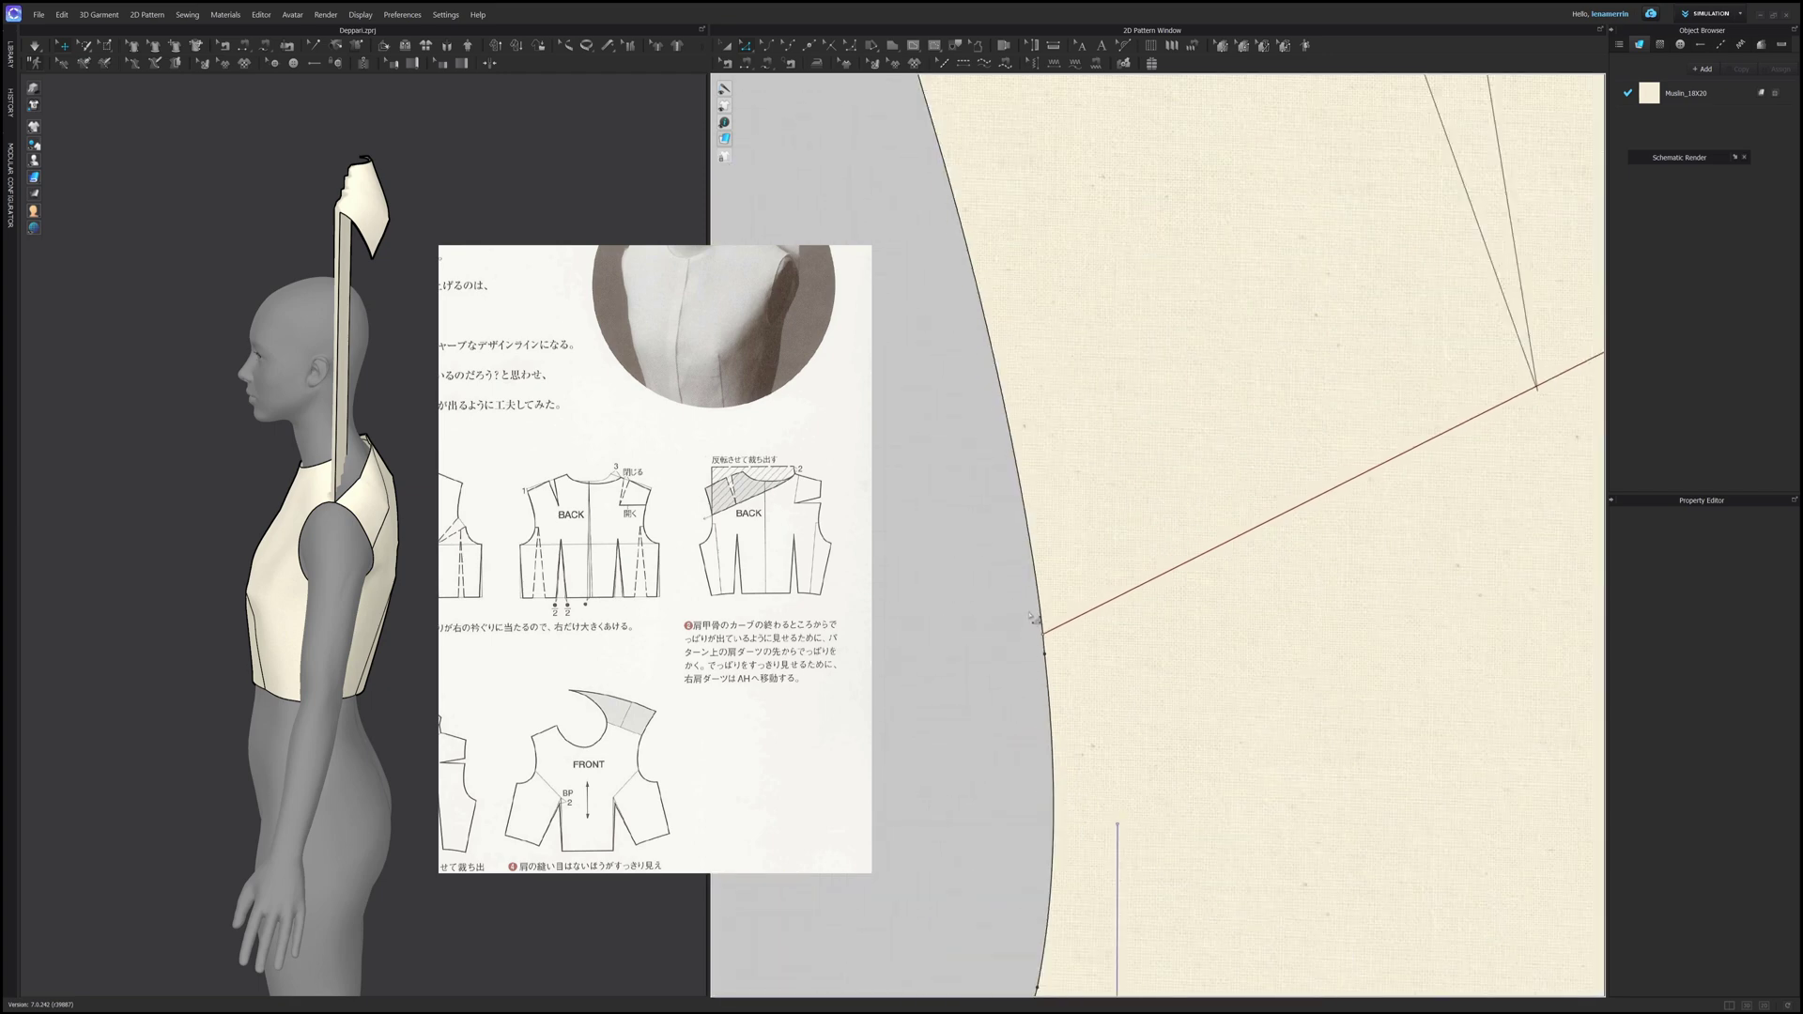
right_click(1047, 629)
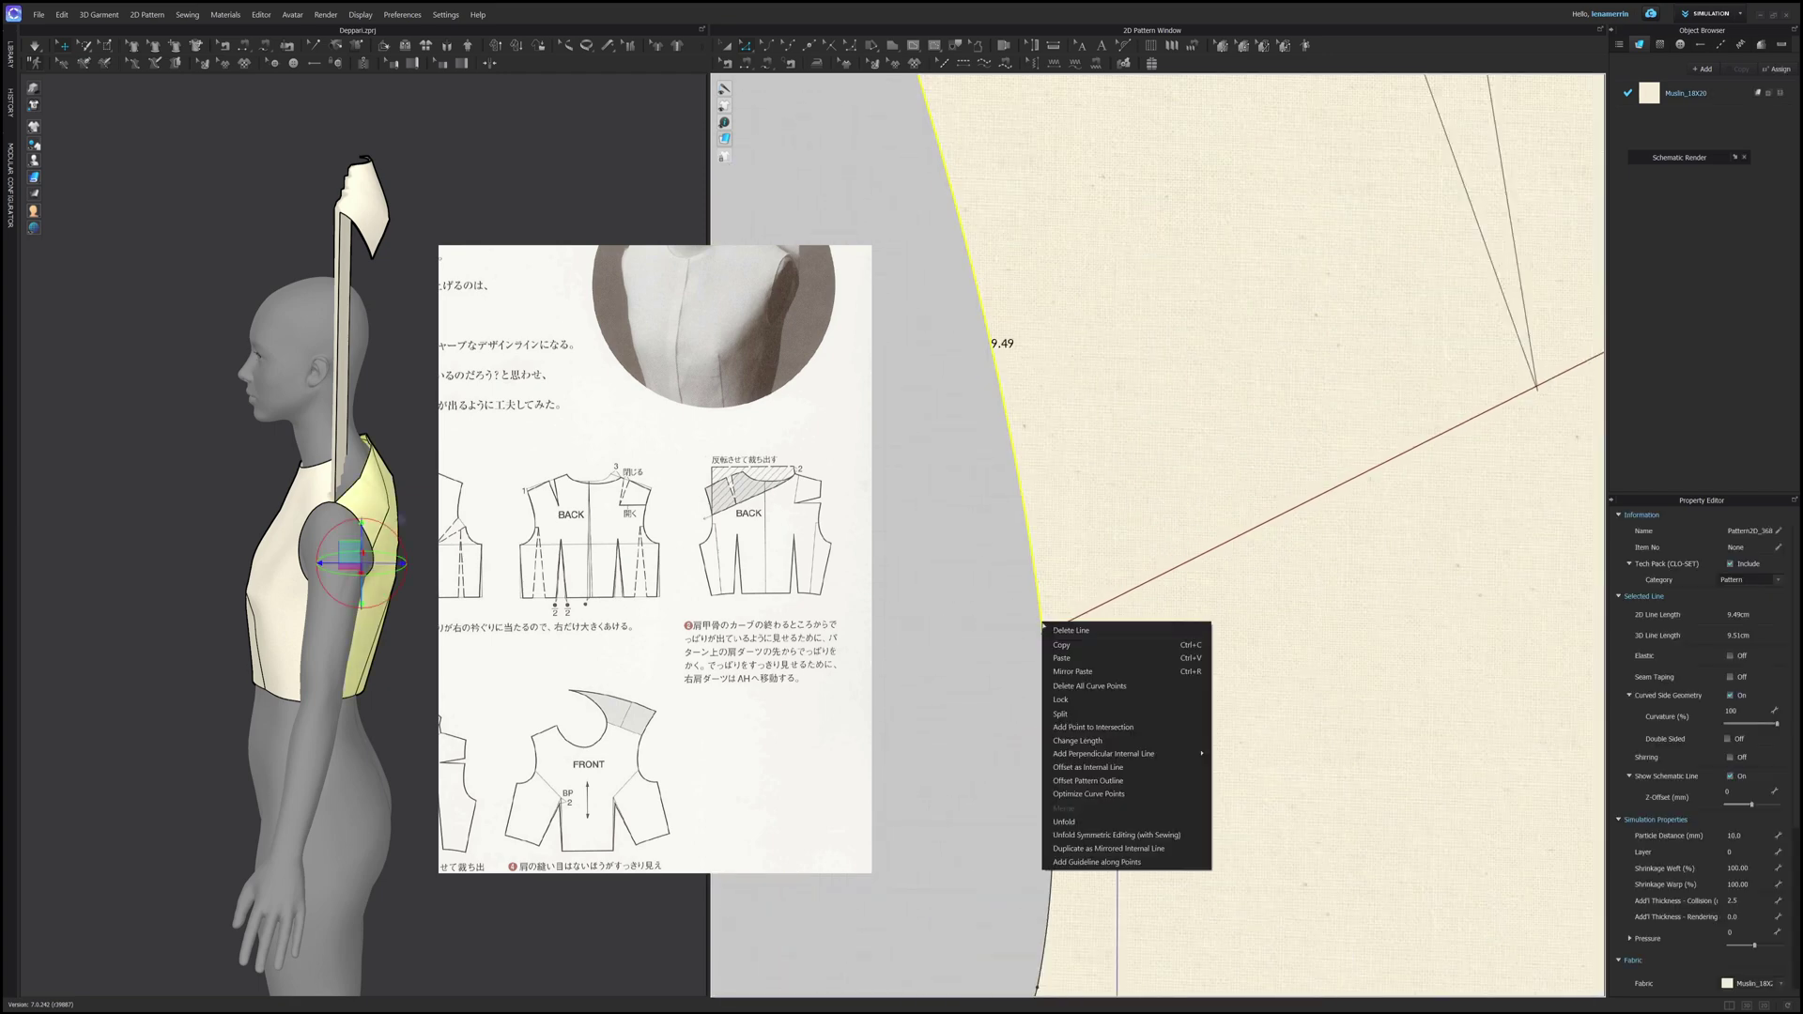
left_click(1079, 723)
scroll(1073, 702, "down", 6)
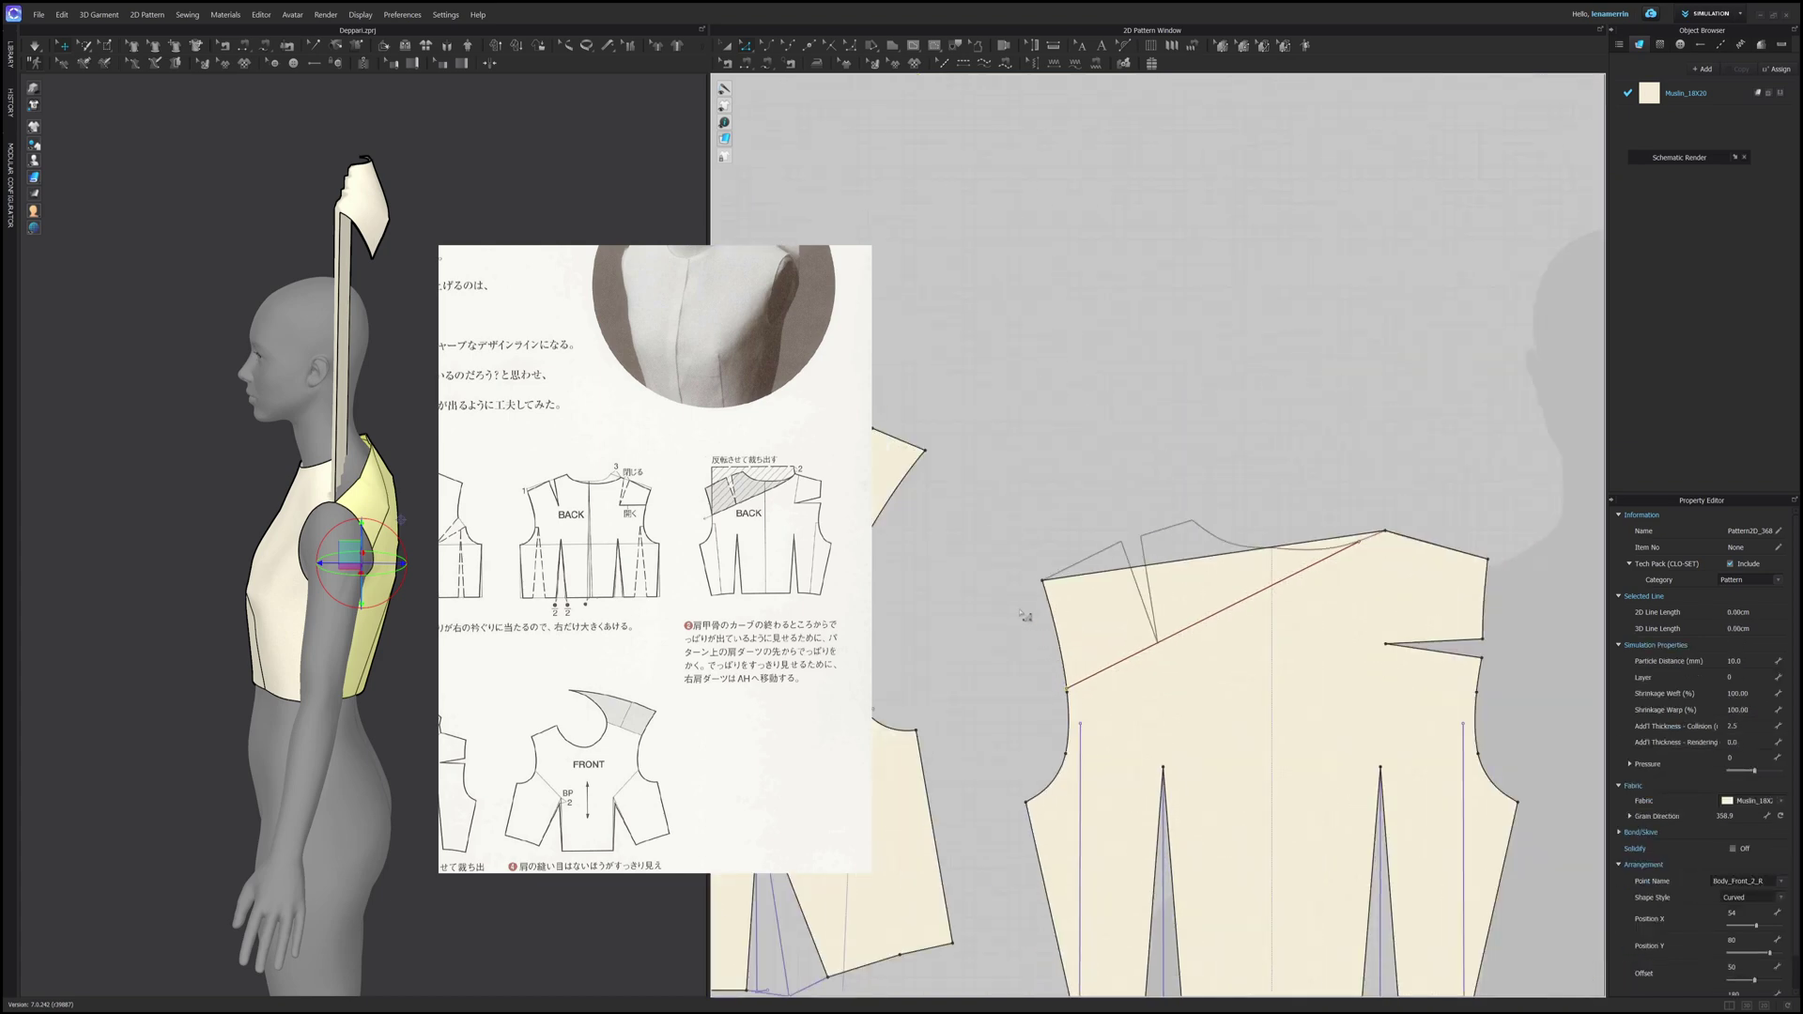
left_click(1030, 509)
key("x")
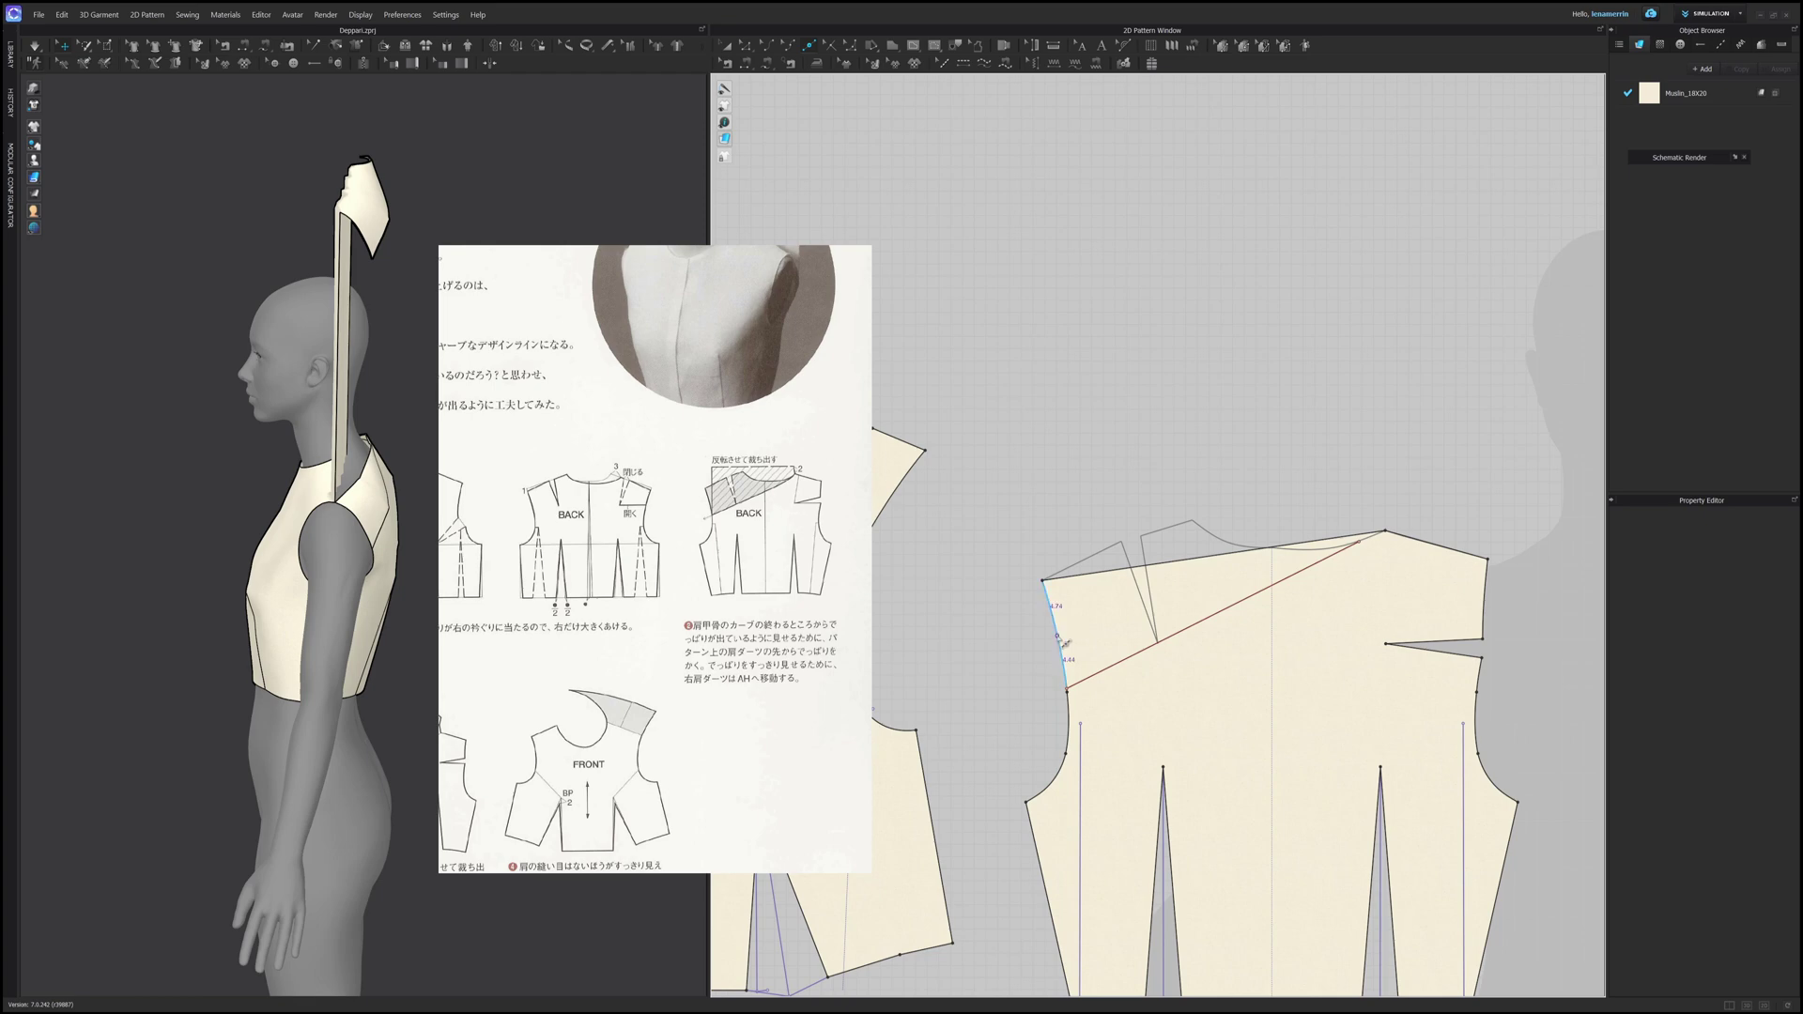
left_click(1057, 639)
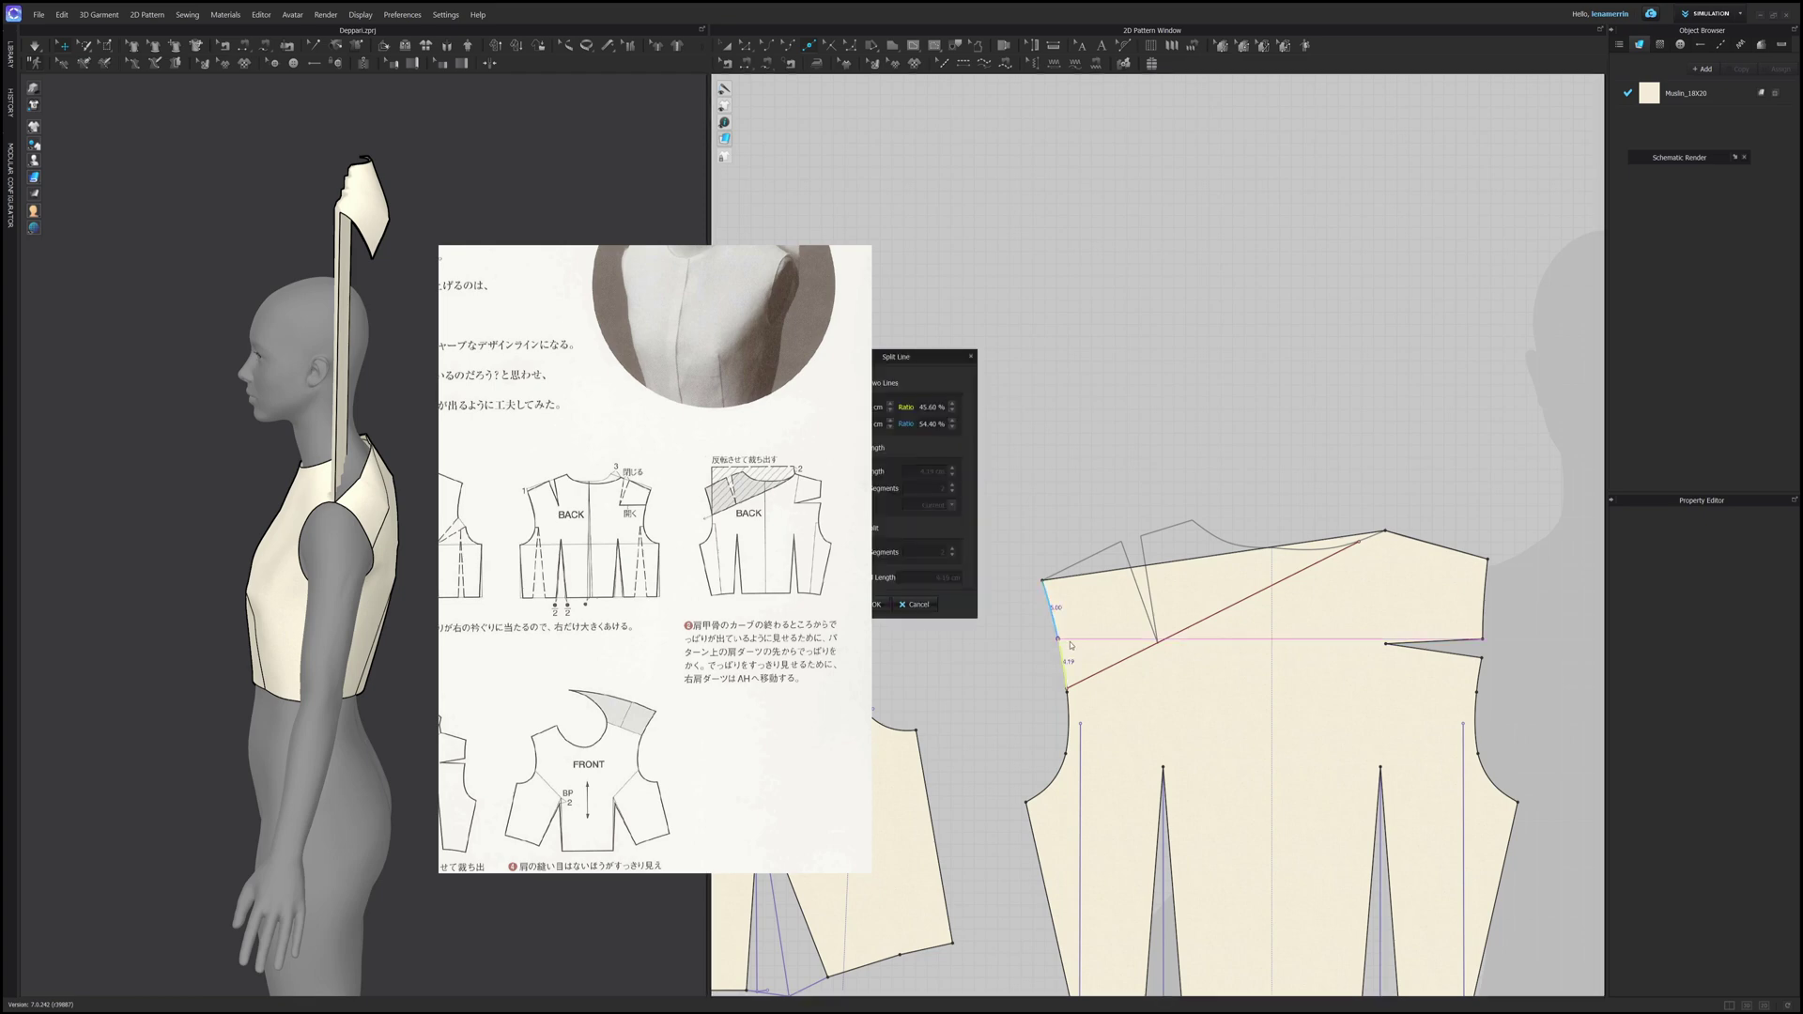
left_click(915, 604)
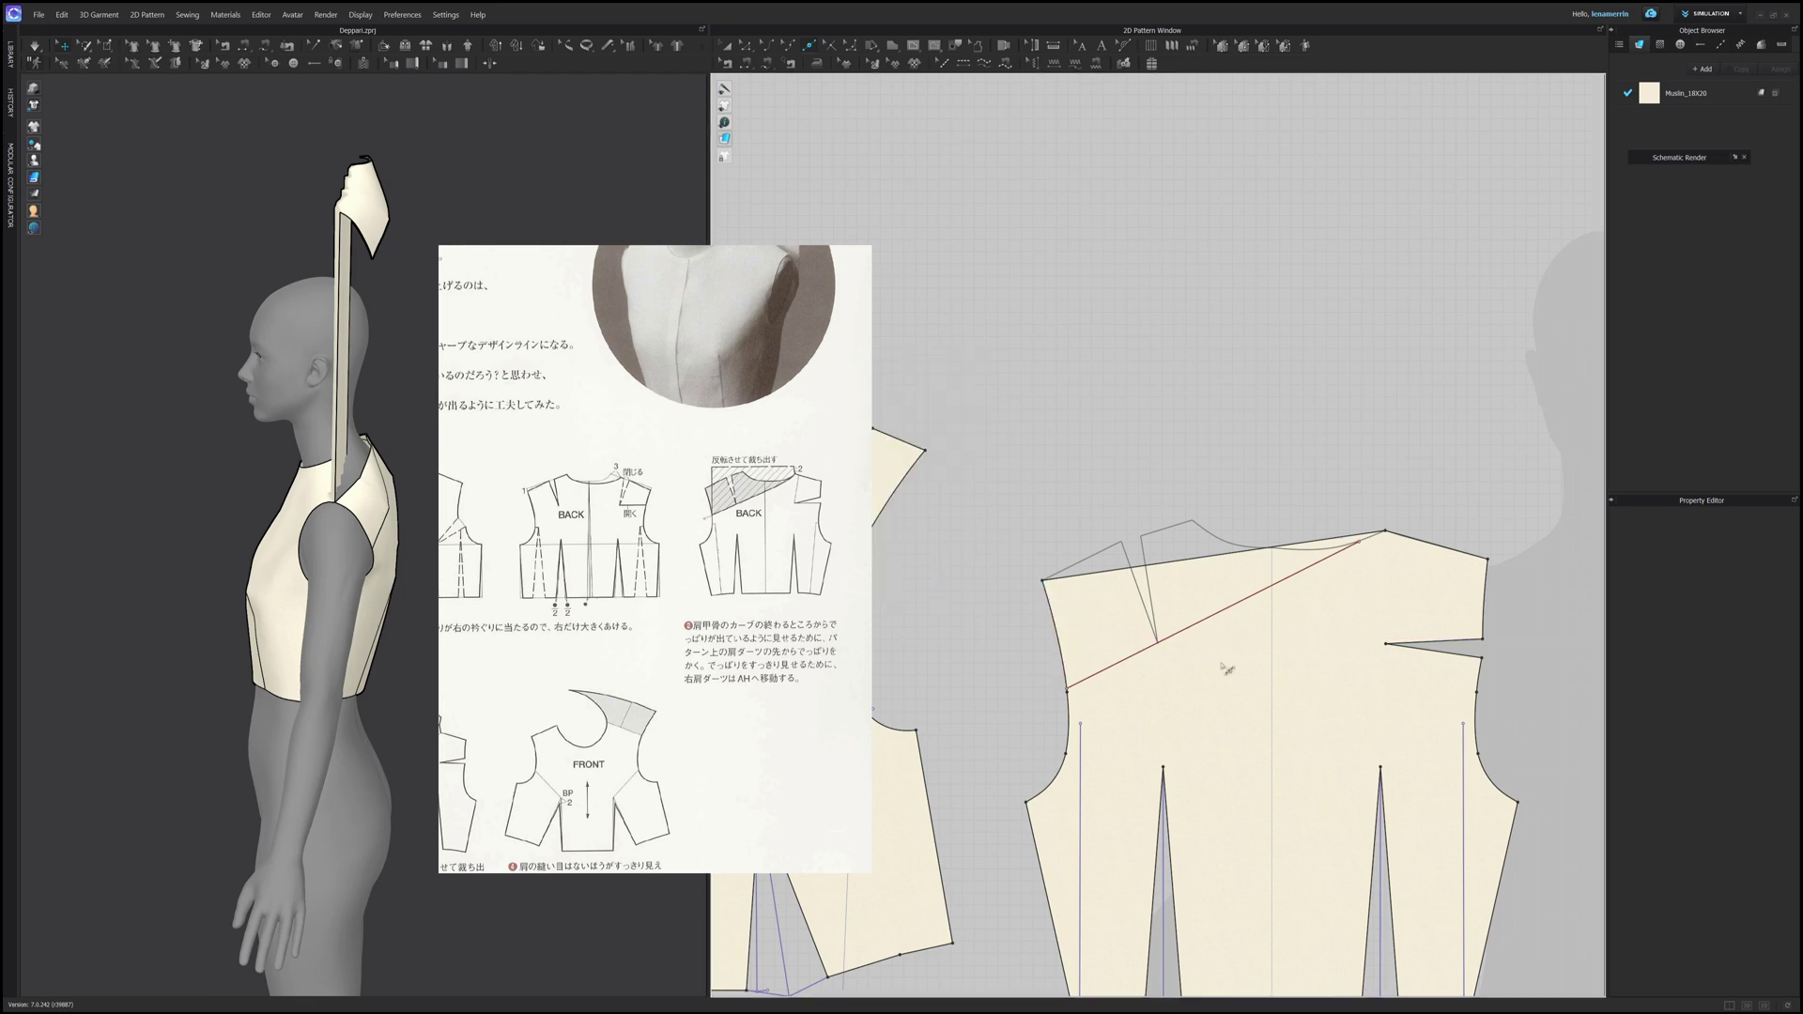
Step: Delete all curve points from the armhole segment above the diagonal and raise its shoulder corner vertically above the diagonal's lower end
right_click(1065, 651)
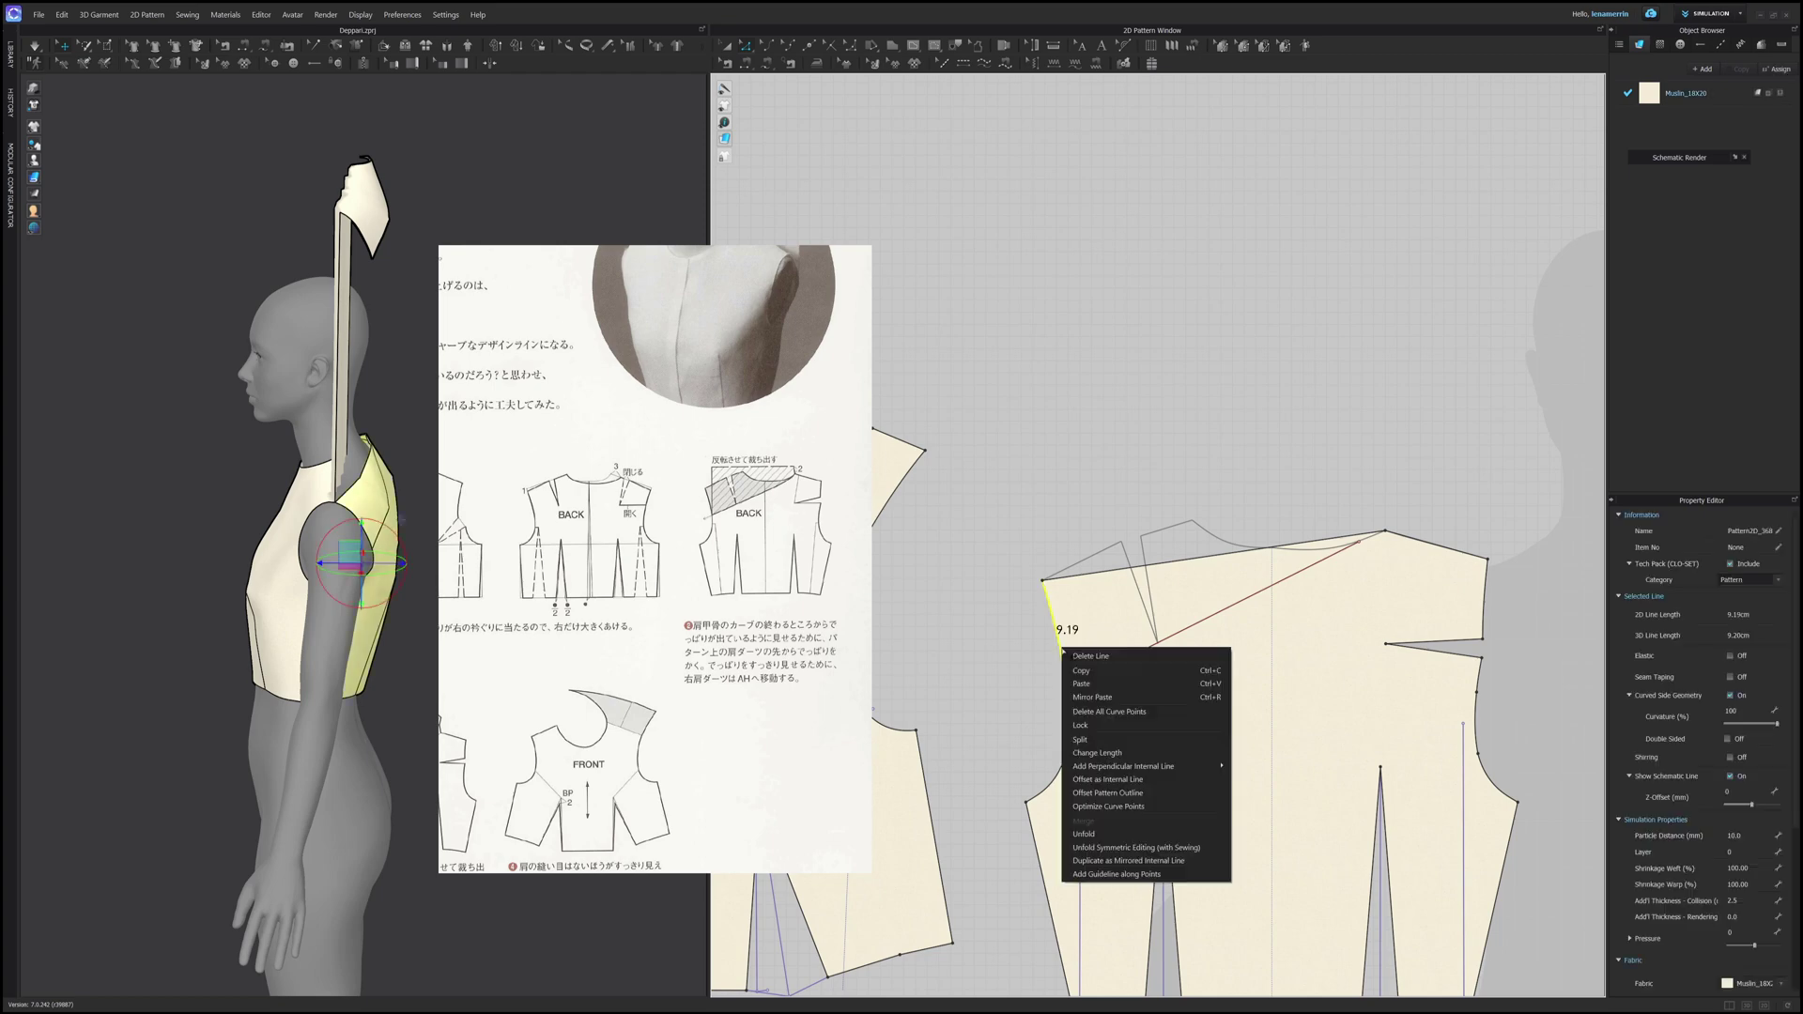
left_click(1123, 713)
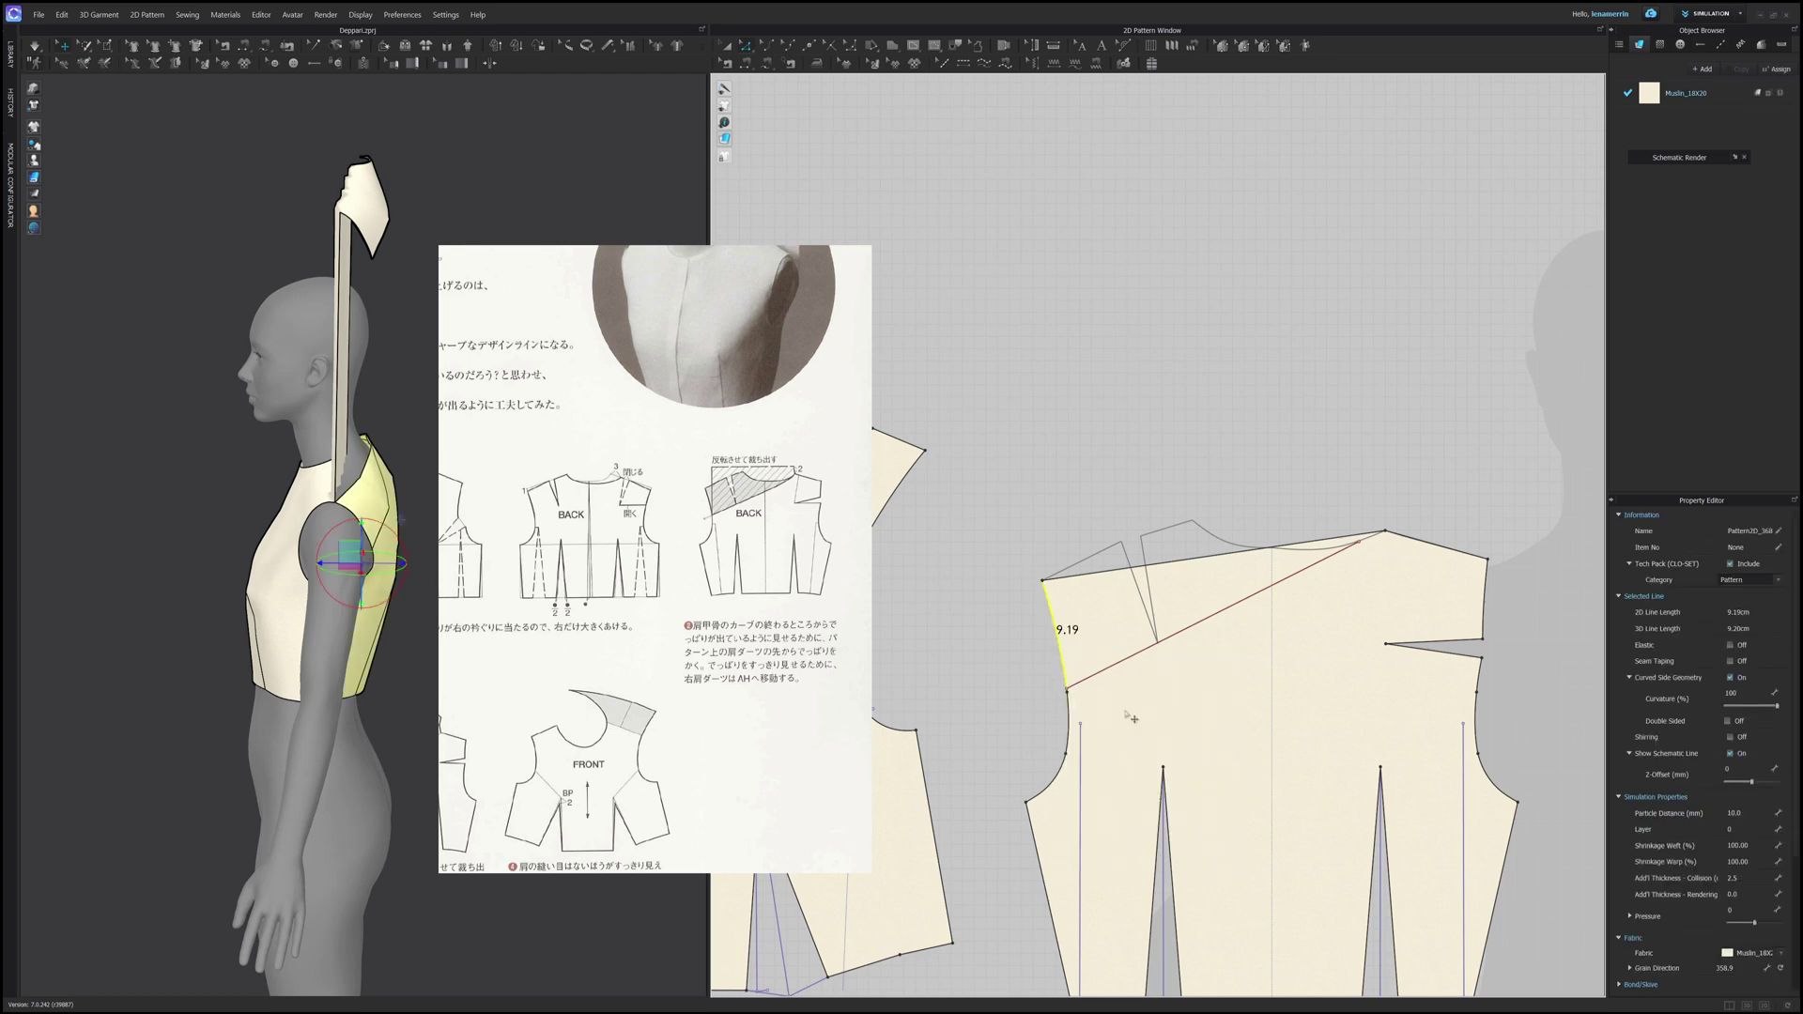
left_click(1033, 511)
left_click_drag(1052, 592, 1071, 538)
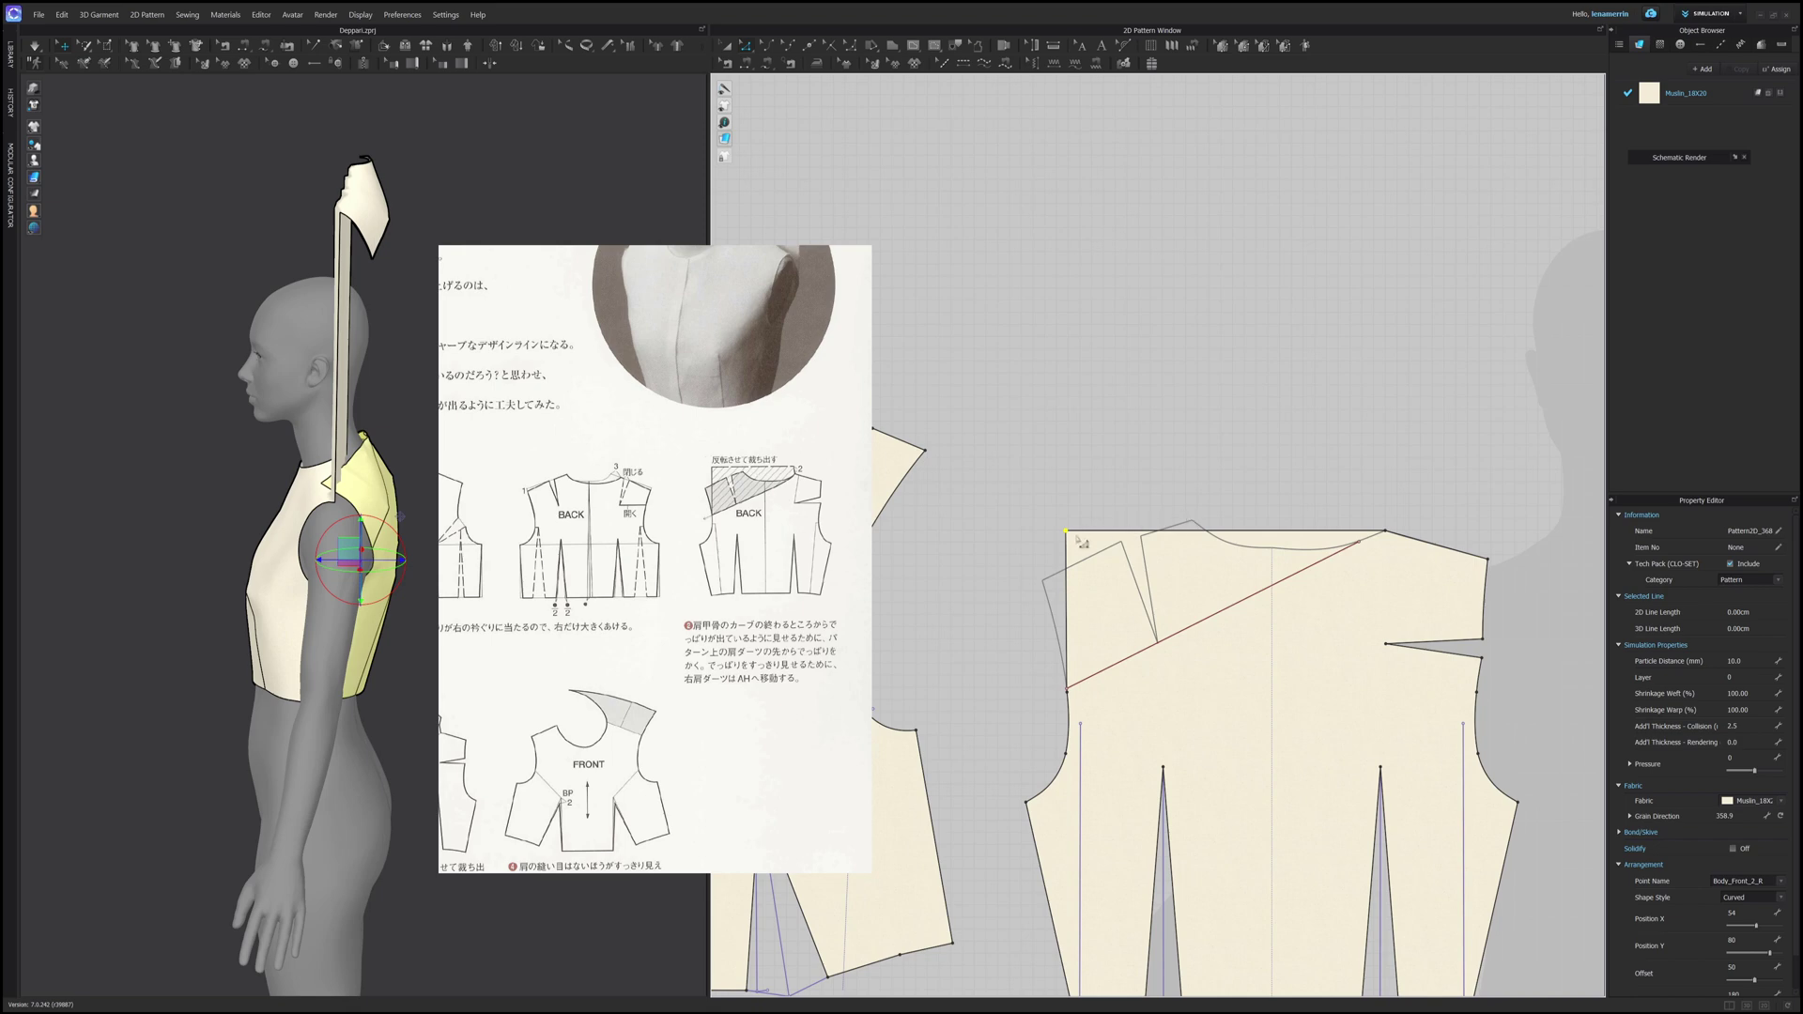
left_click_drag(1076, 538, 1075, 504)
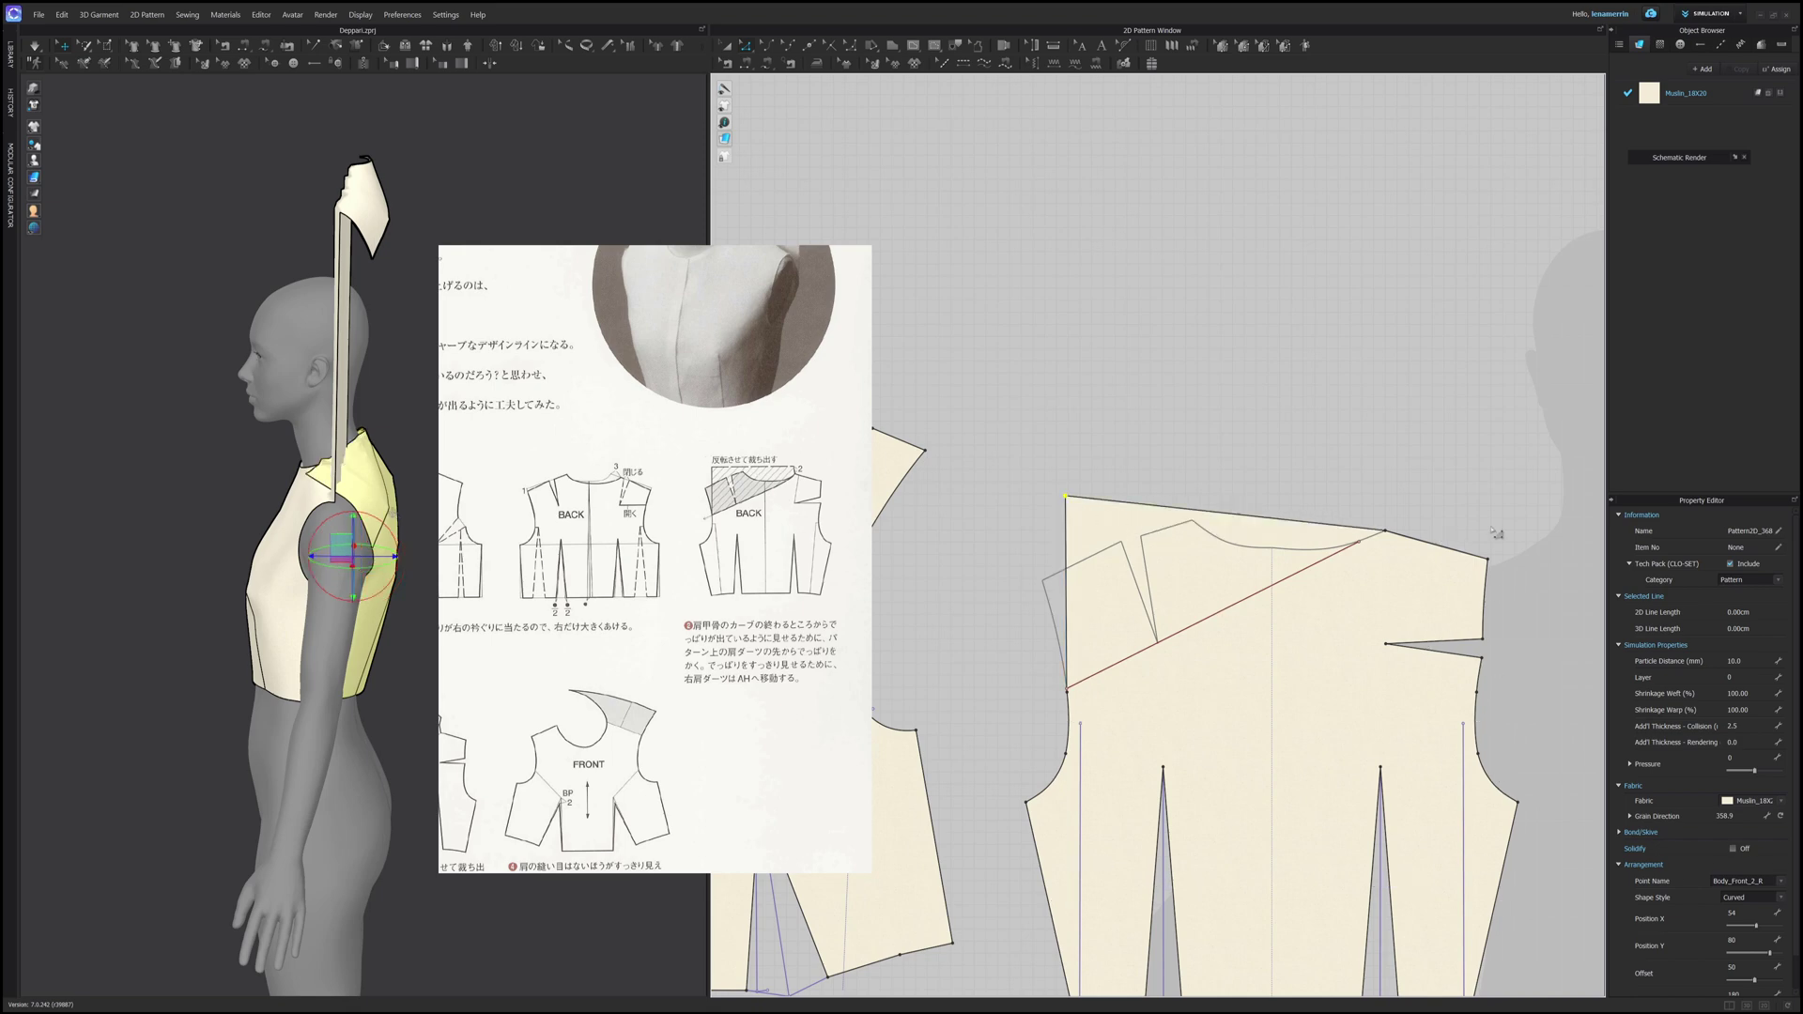
Step: Add a point on the back's new upper edge, a short distance inward from the right-hand neck point
left_click(1340, 526)
key("z")
left_click(1253, 460)
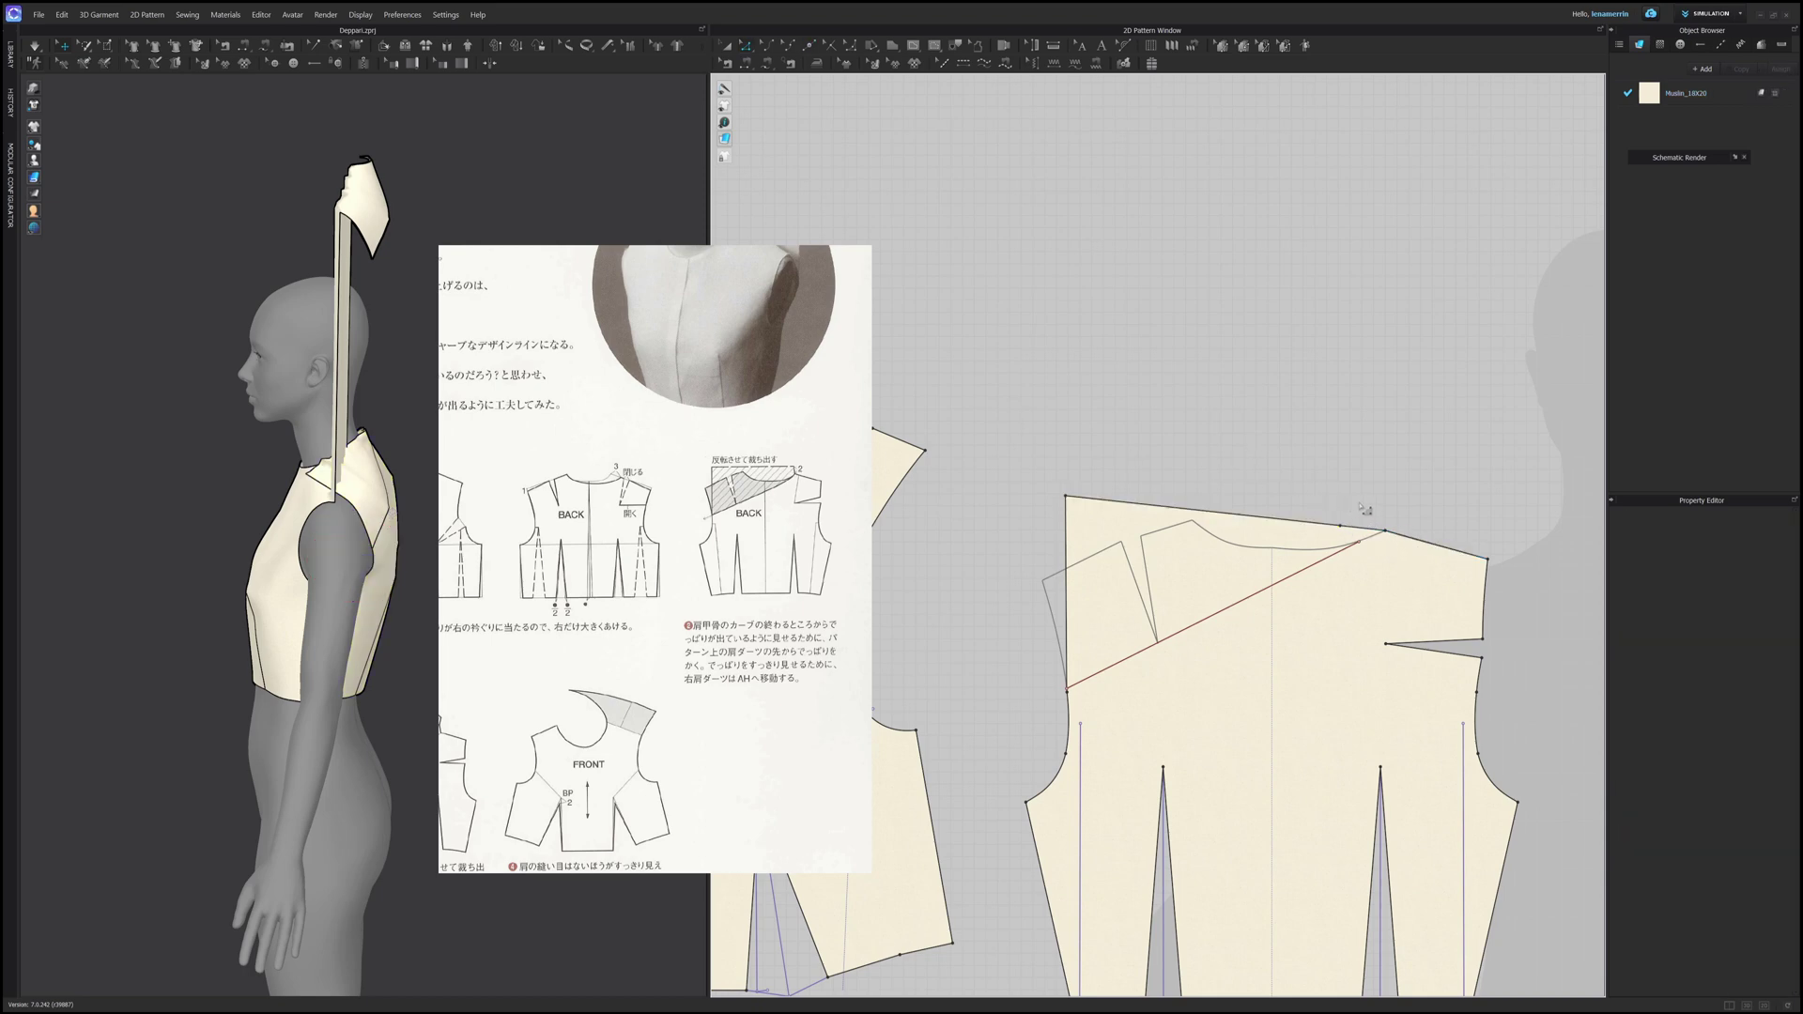
scroll(1364, 508, "up", 3)
scroll(1348, 508, "down", 1)
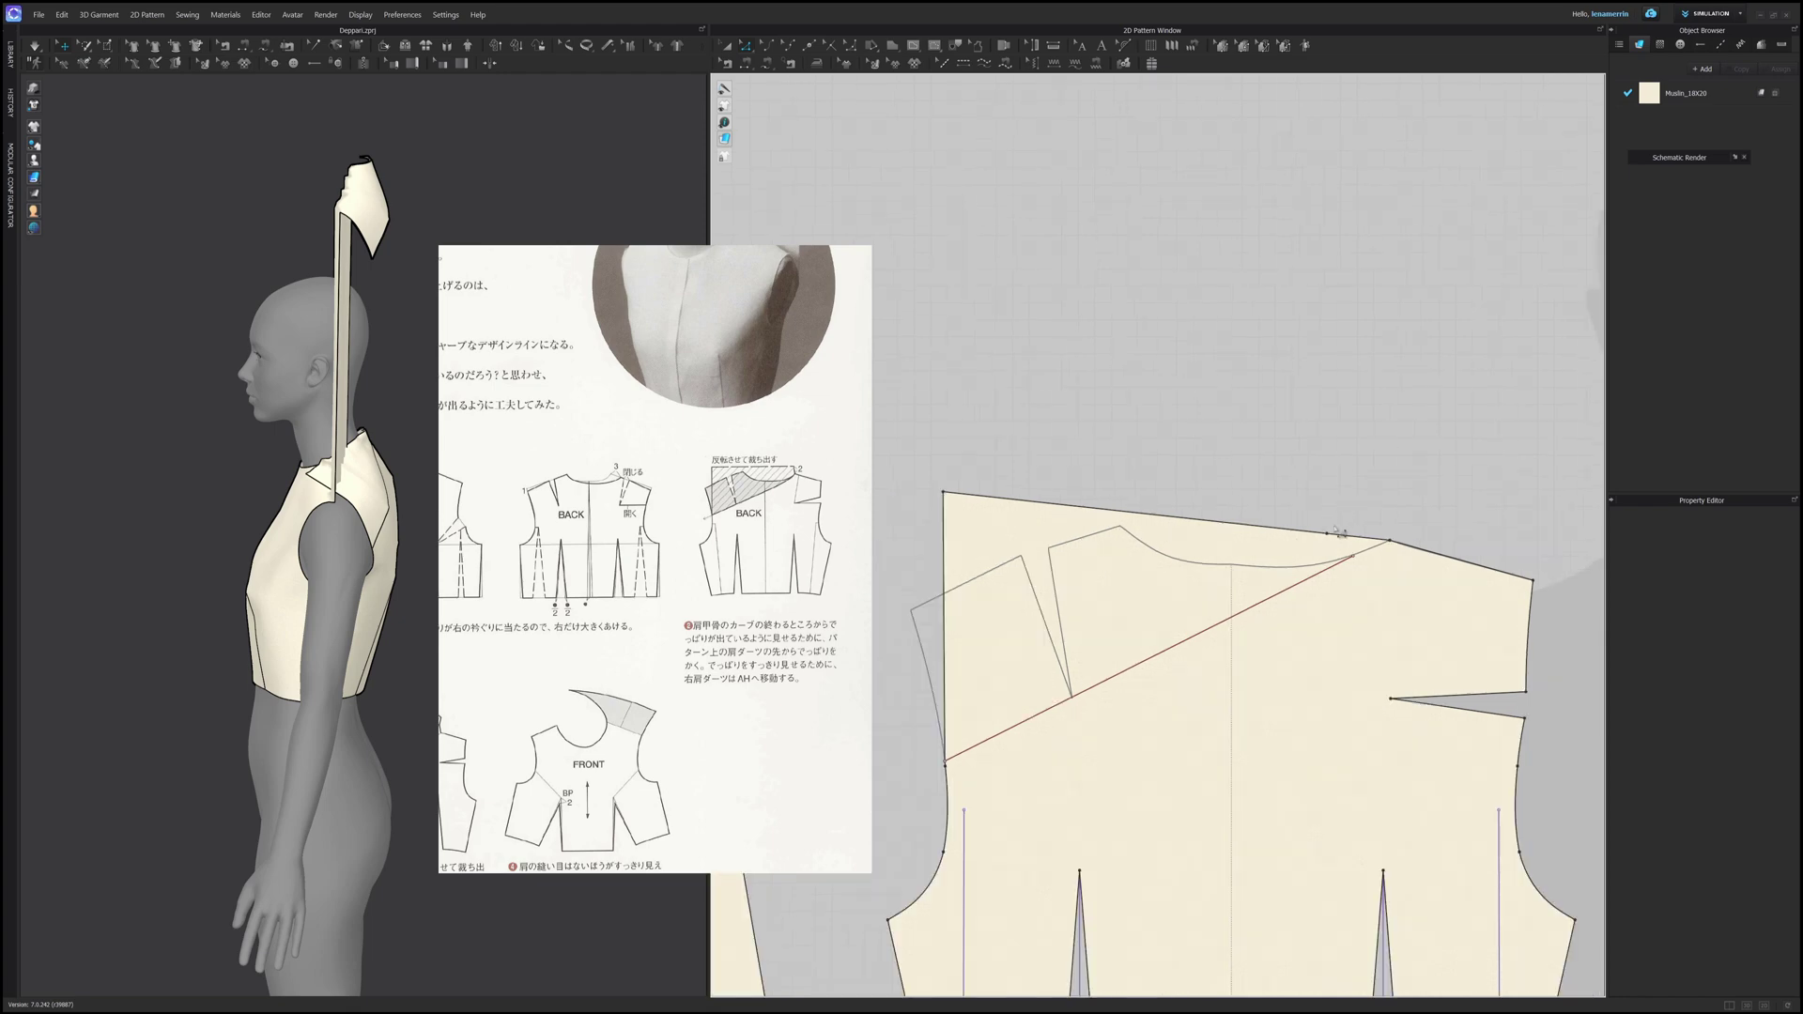
Step: Move the back's new upper-edge point above the right-hand neck point and set the short connecting segment's length to 2 cm
left_click_drag(1328, 535, 1389, 504)
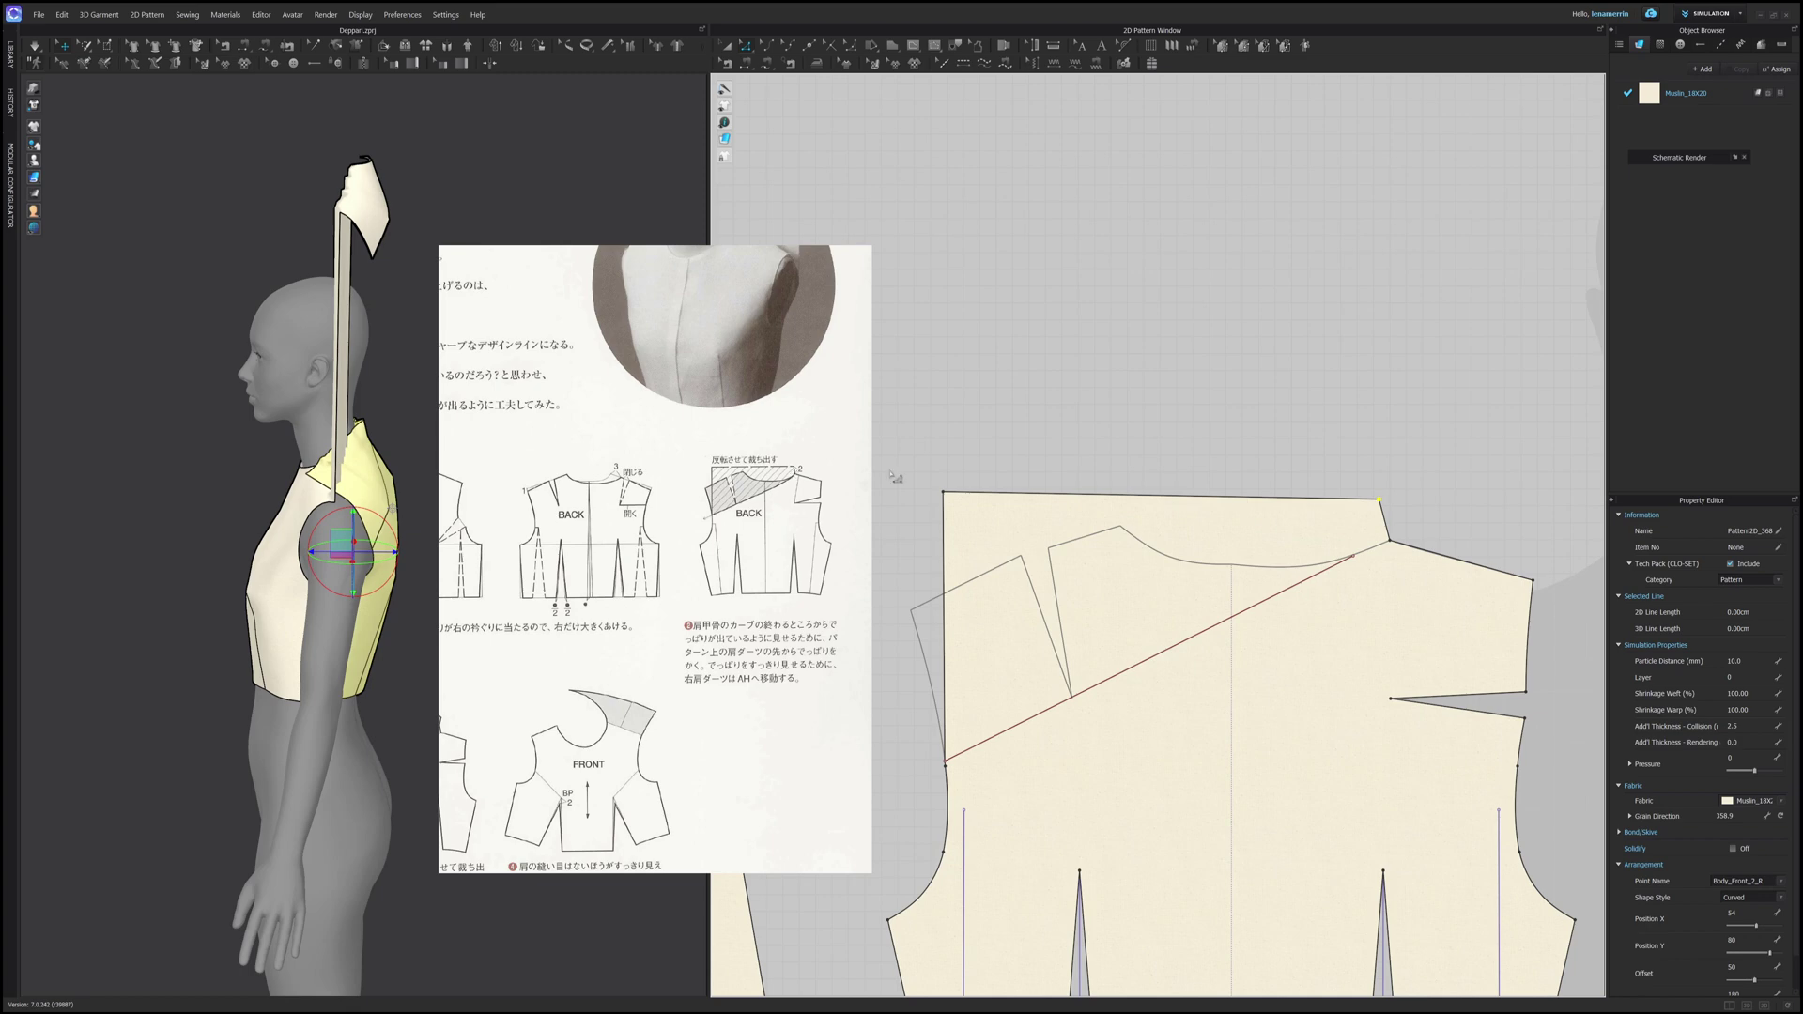
mouse_move(1380, 500)
left_mouse_down()
mouse_move(1401, 508)
mouse_move(1383, 517)
left_mouse_up()
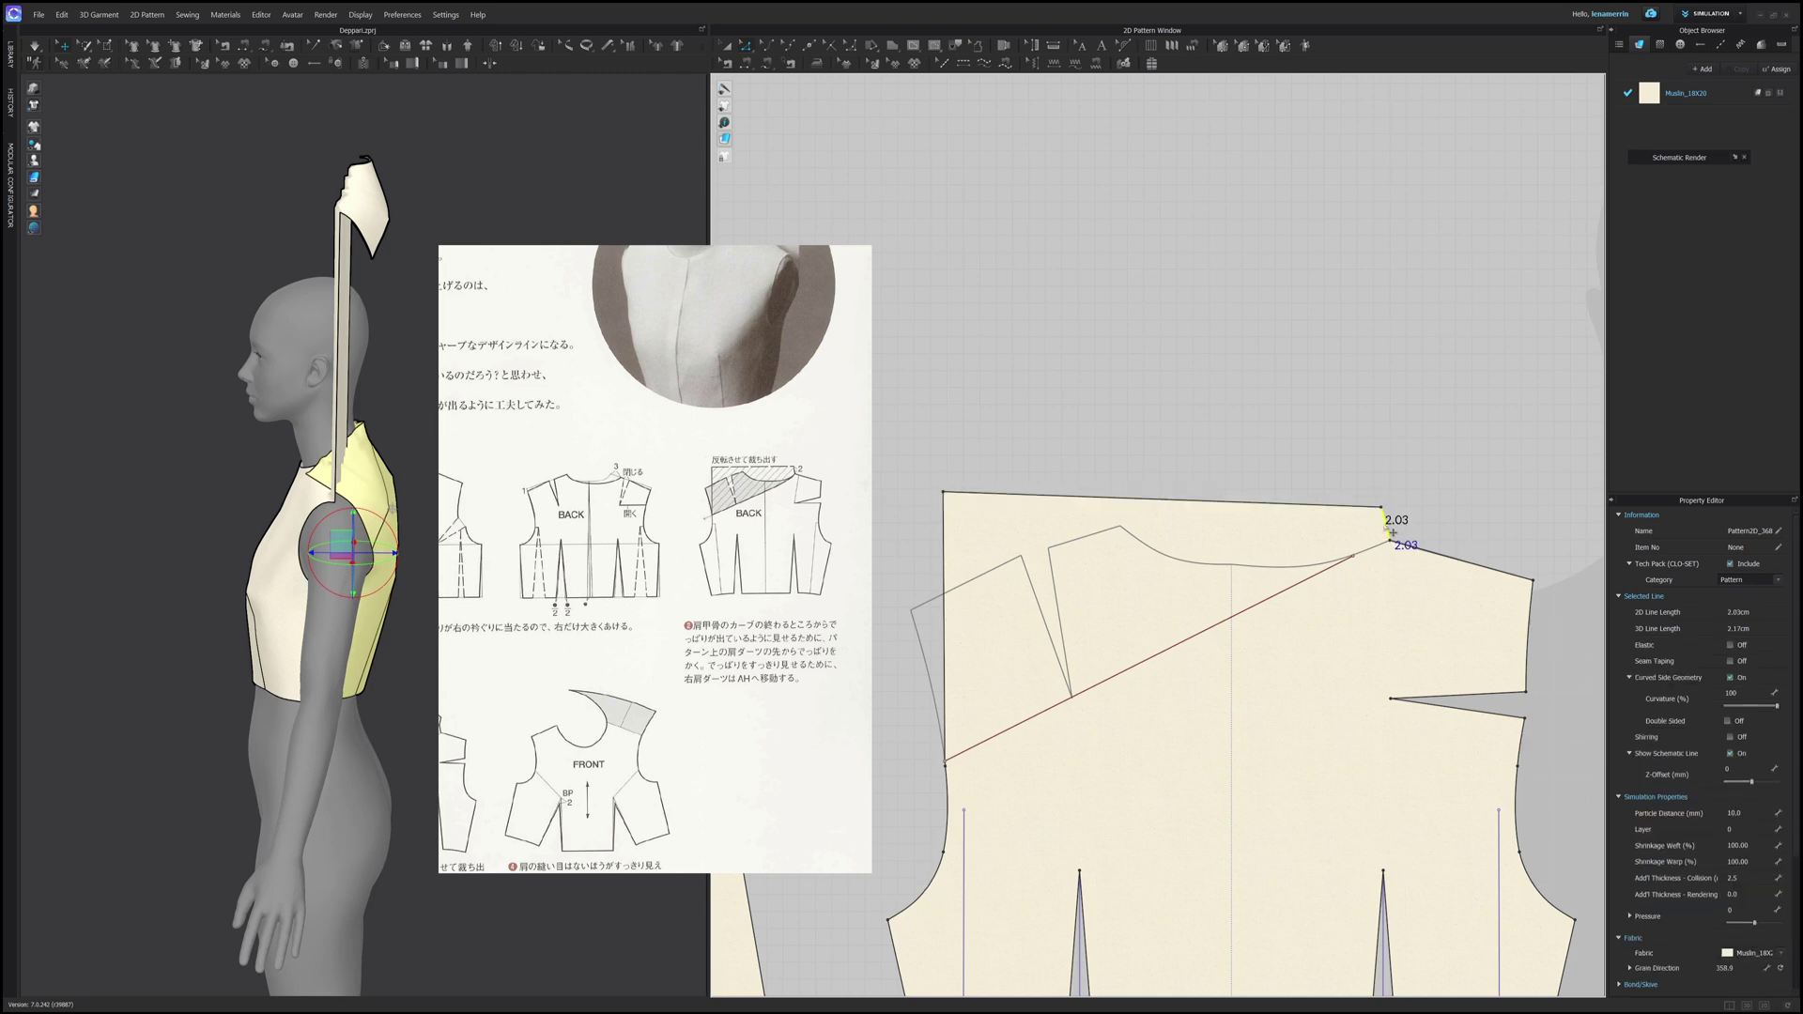
right_click(1385, 523)
left_click(1424, 628)
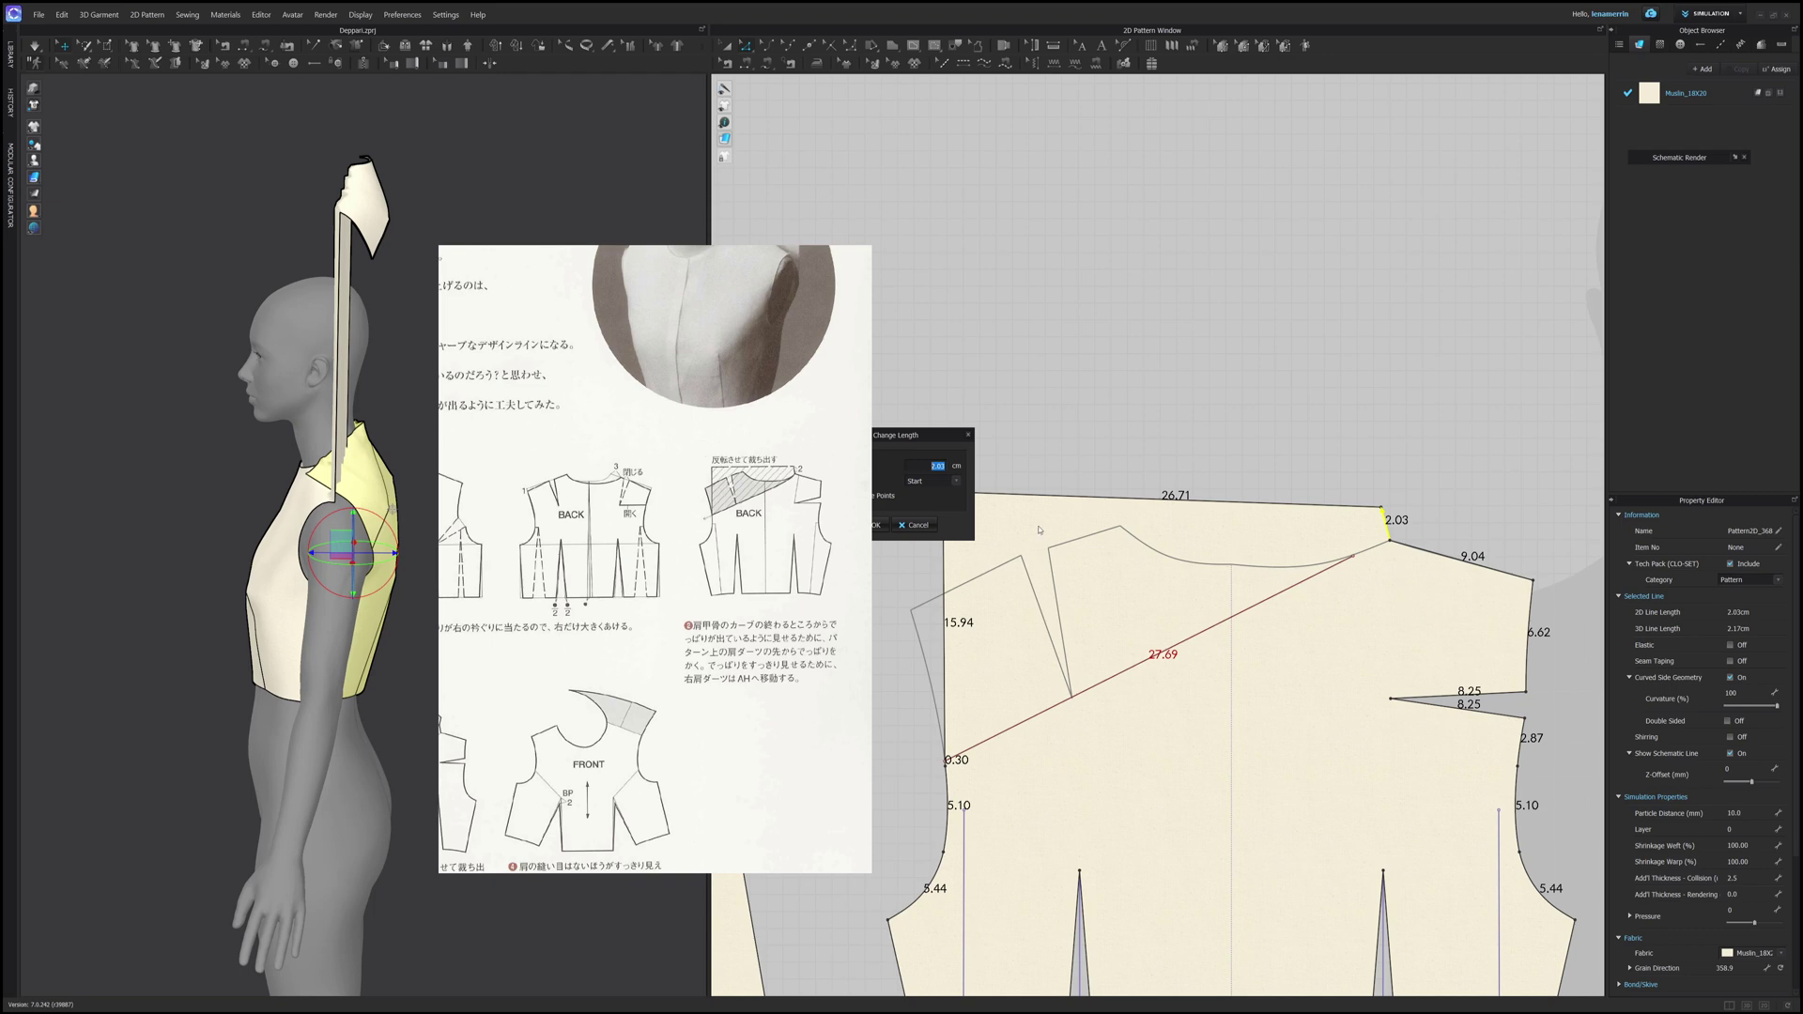
type("2")
key("Return")
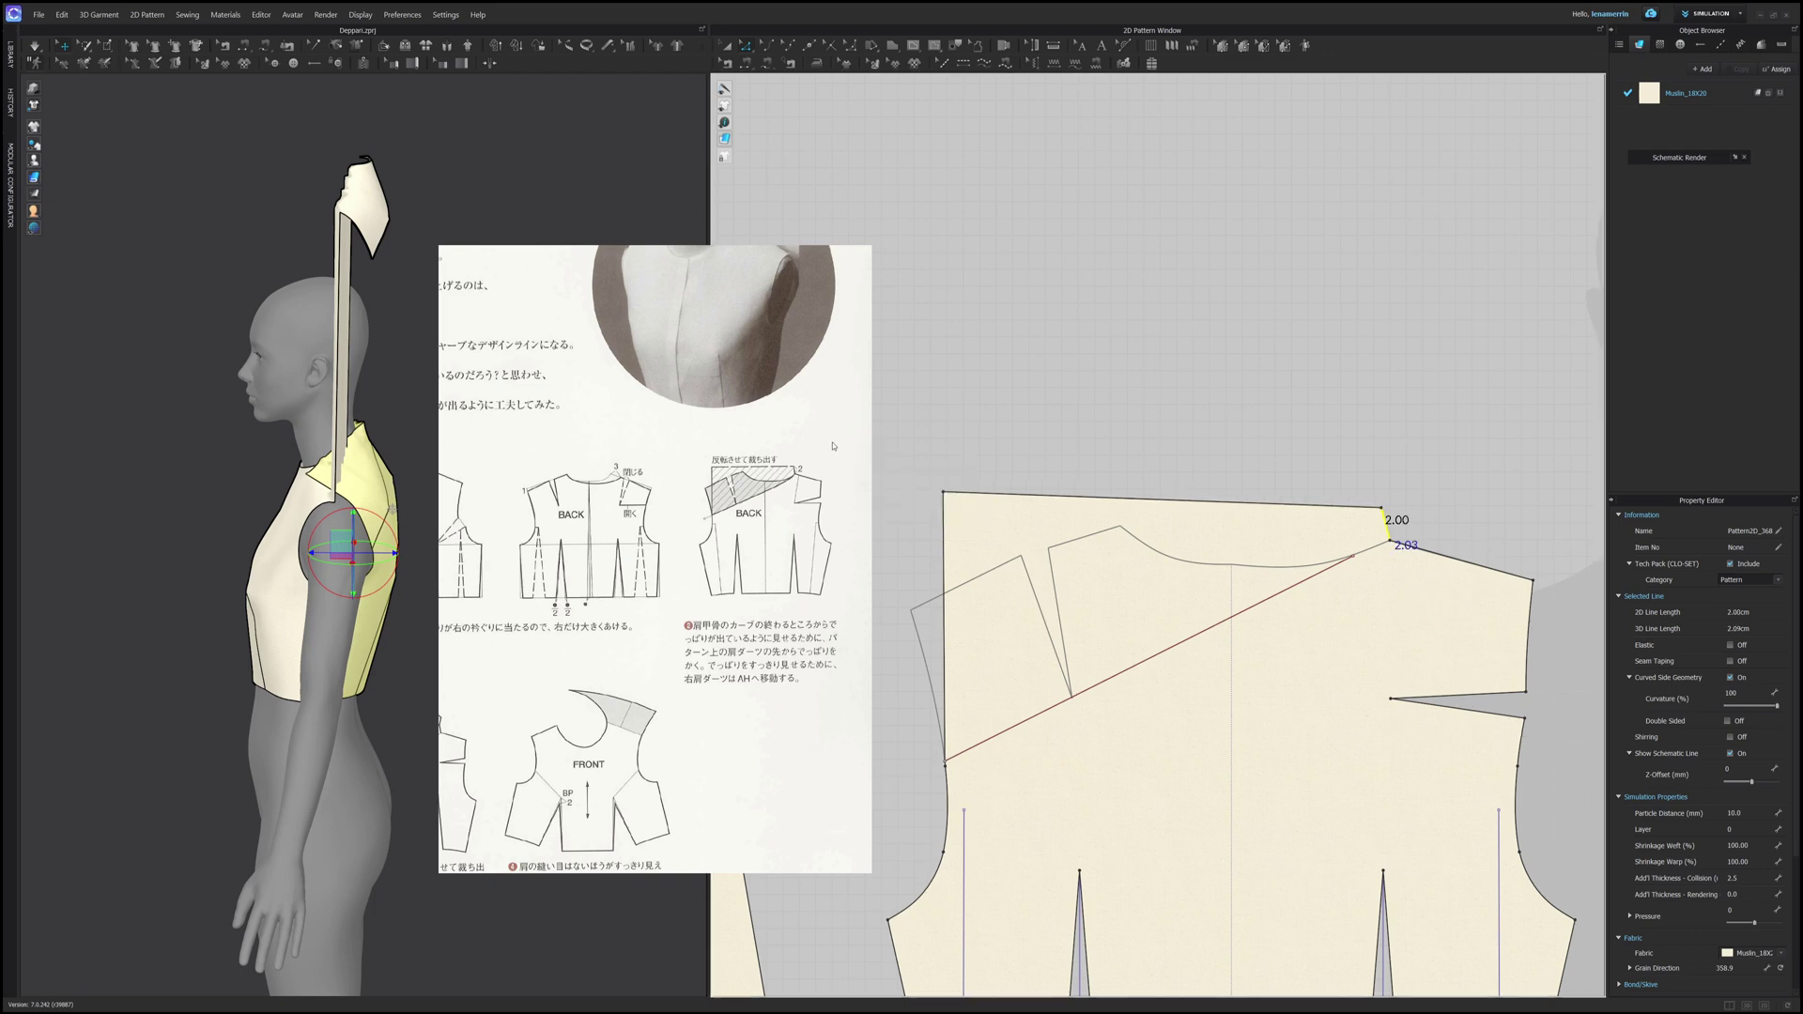
Step: Lower the back's raised left-hand corner vertically until the upper edge runs horizontally
left_click(941, 493)
left_click_drag(945, 492, 952, 515)
left_click(972, 476)
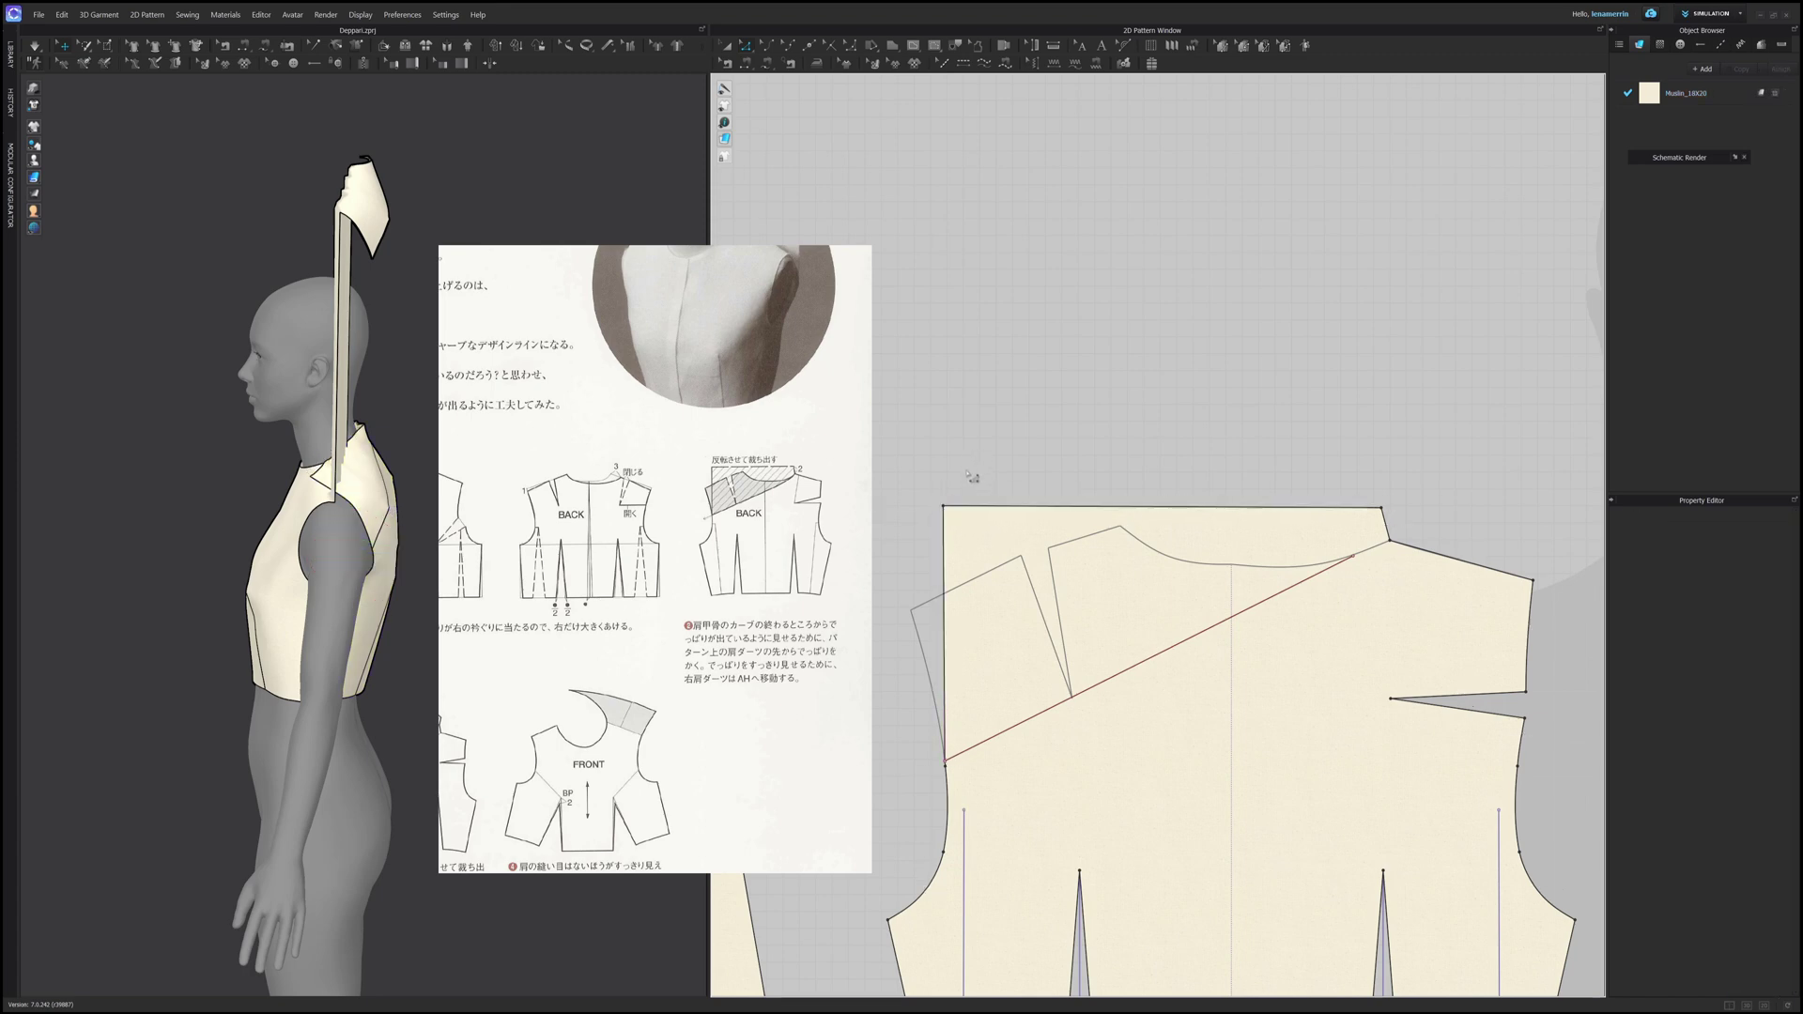
scroll(945, 516, "up", 4)
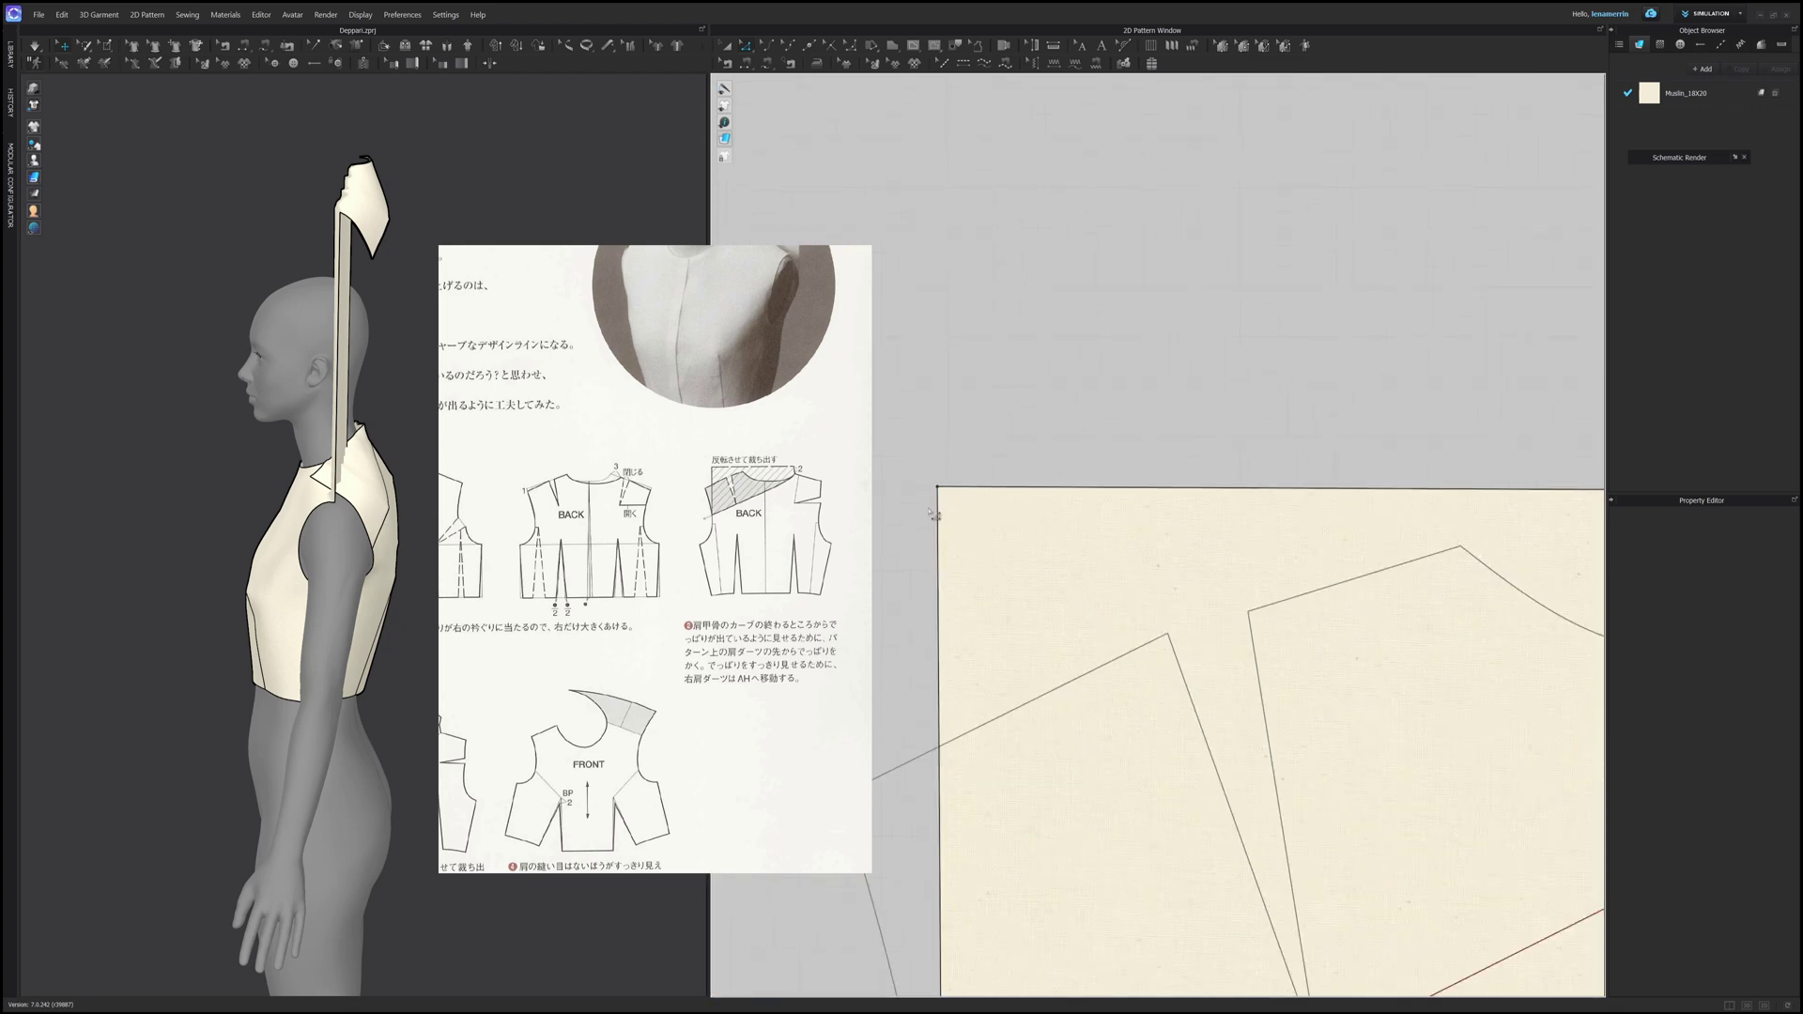
left_click(939, 488)
scroll(944, 495, "down", 4)
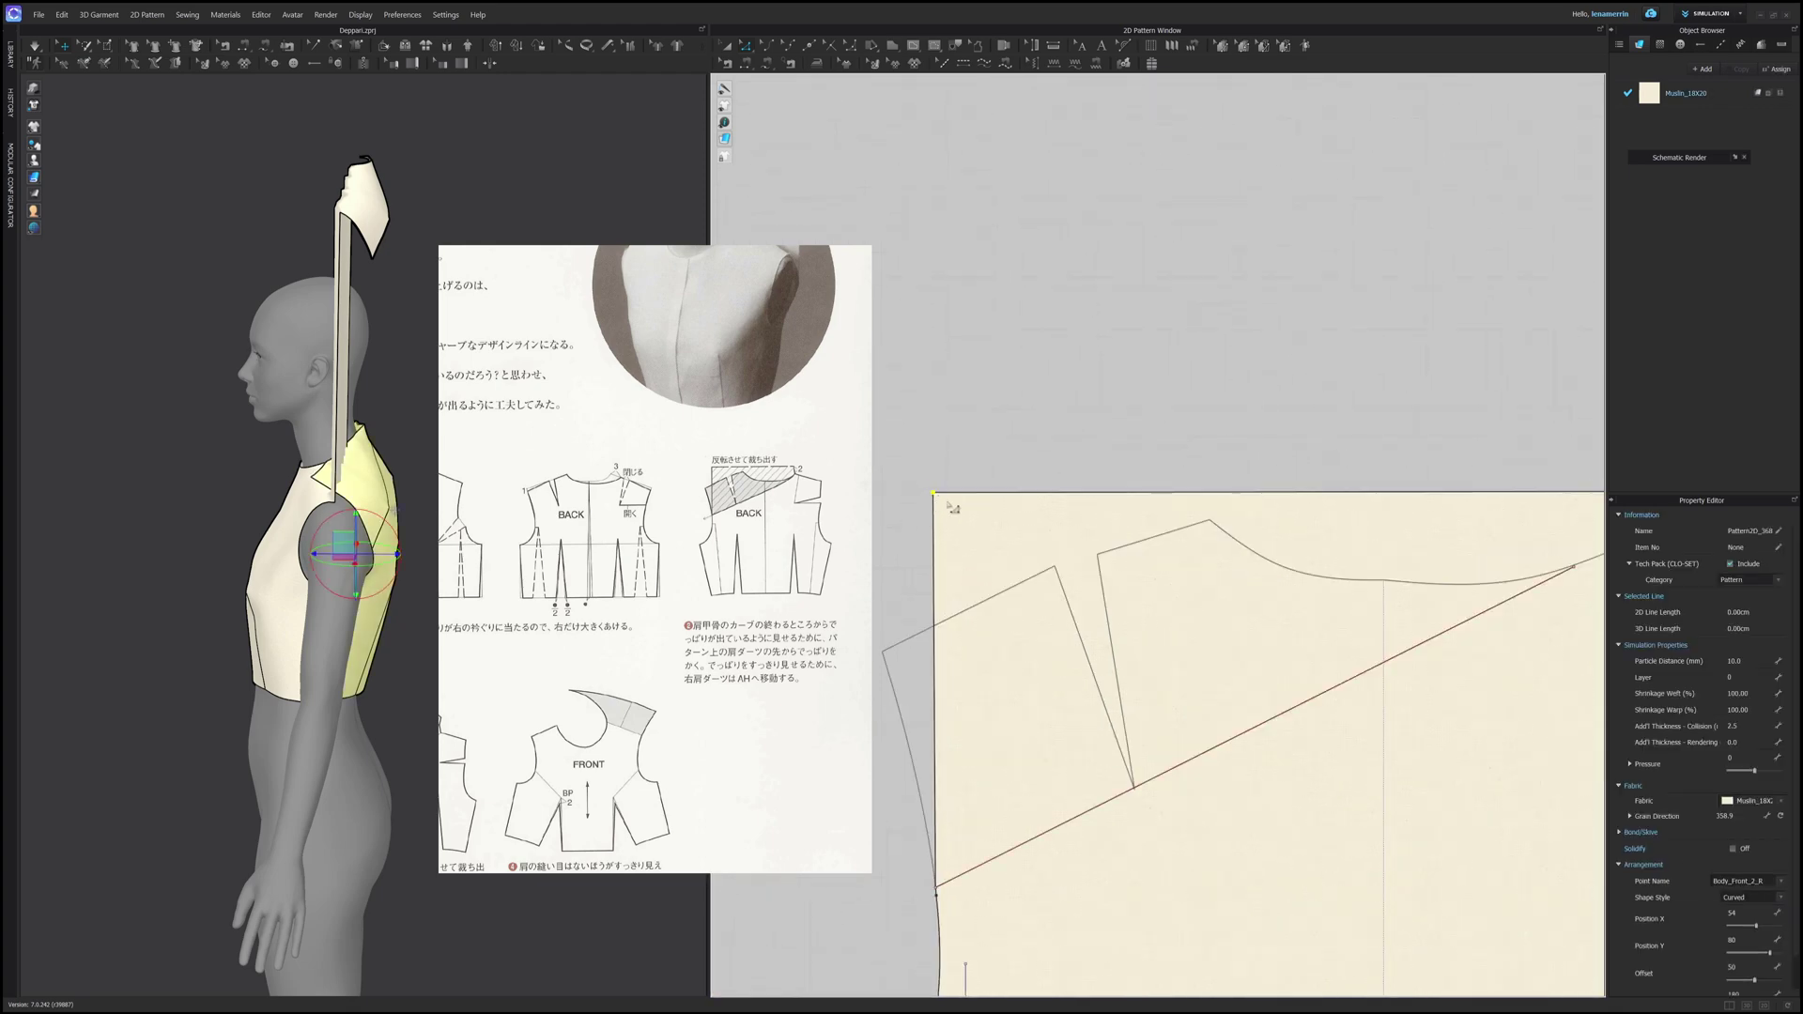
middle_click_drag(1234, 427, 1299, 406)
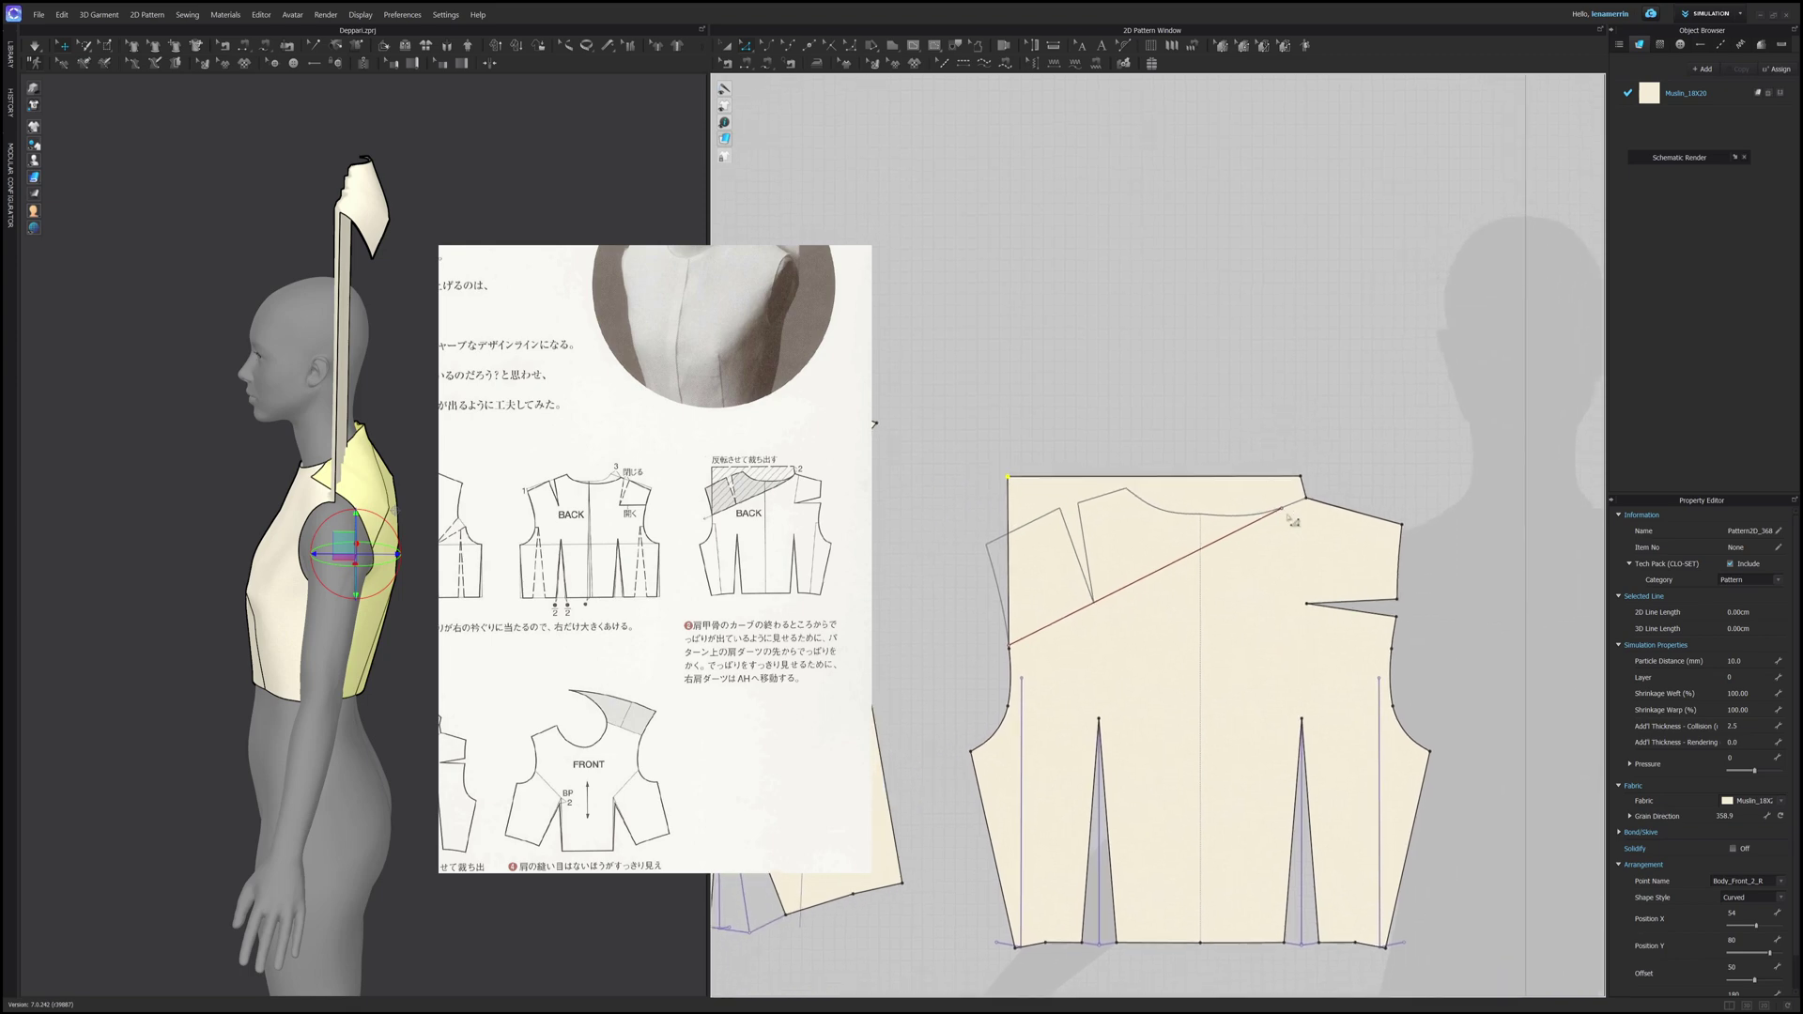
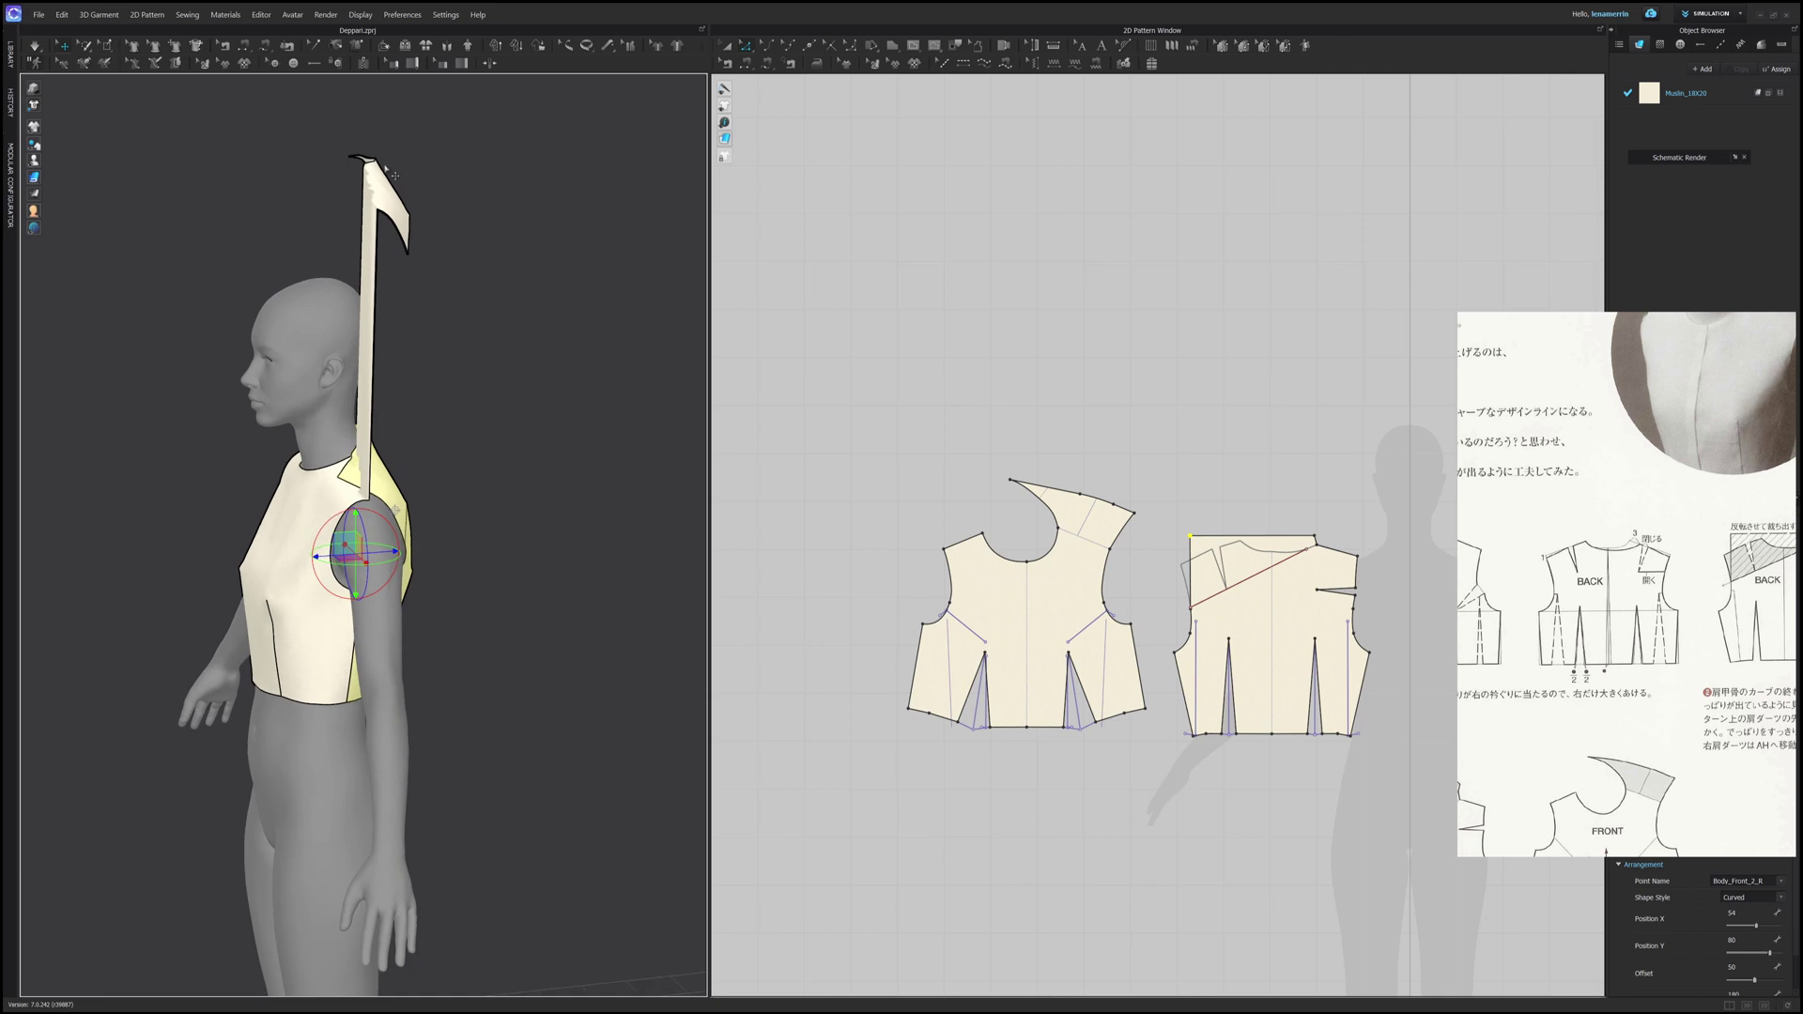
Step: Sew the full outer edge of the front's neck extension to the diagonal internal line on the back
right_click_drag(430, 300, 376, 322)
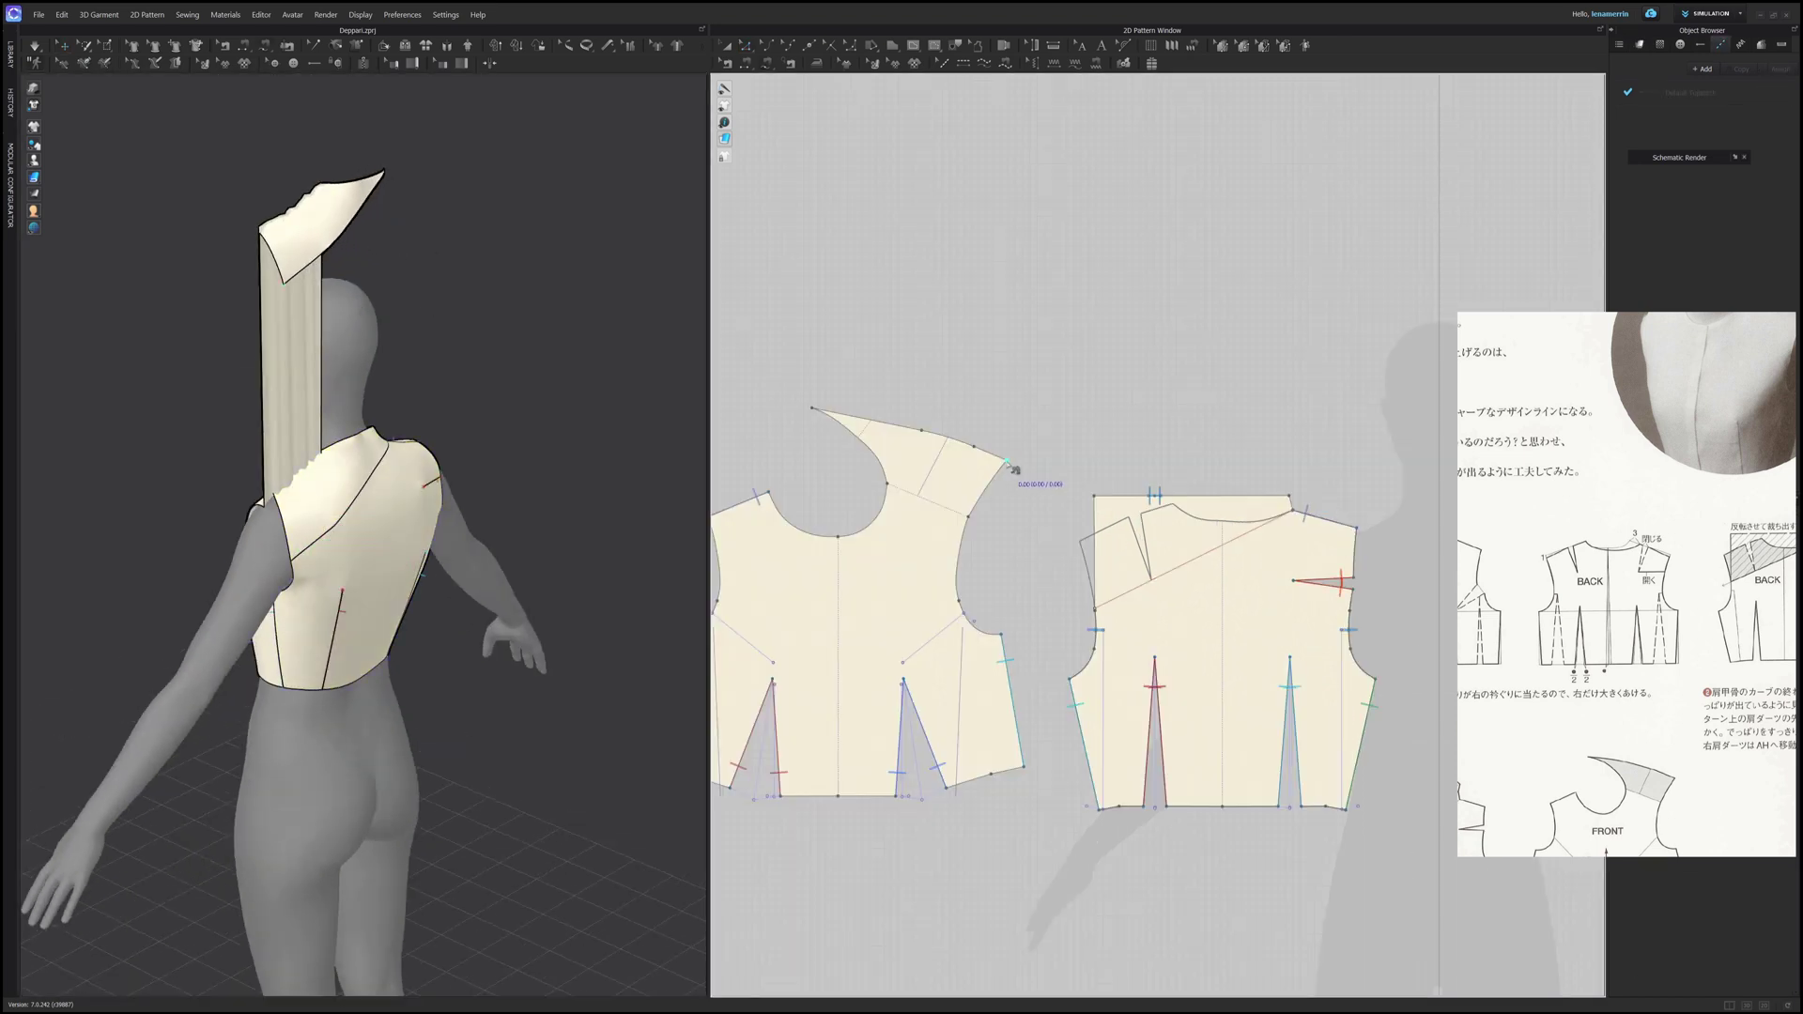
left_click(1007, 460)
left_click(813, 413)
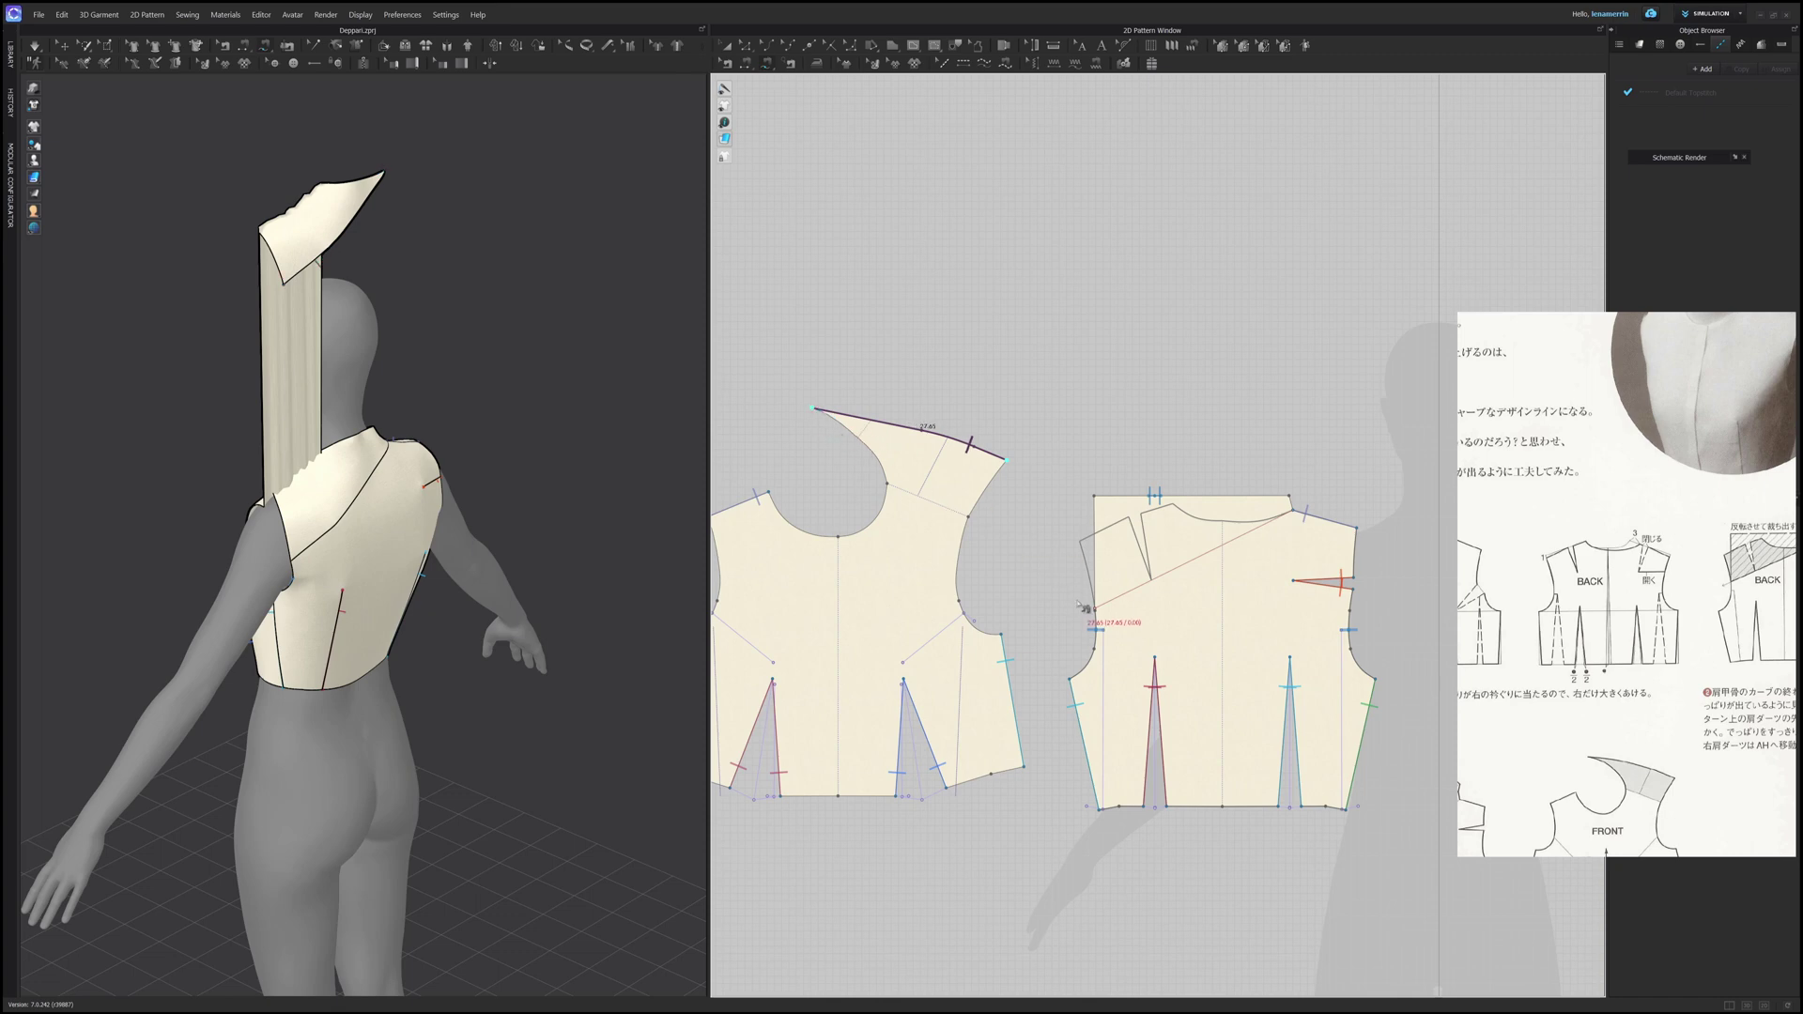
left_click(1095, 612)
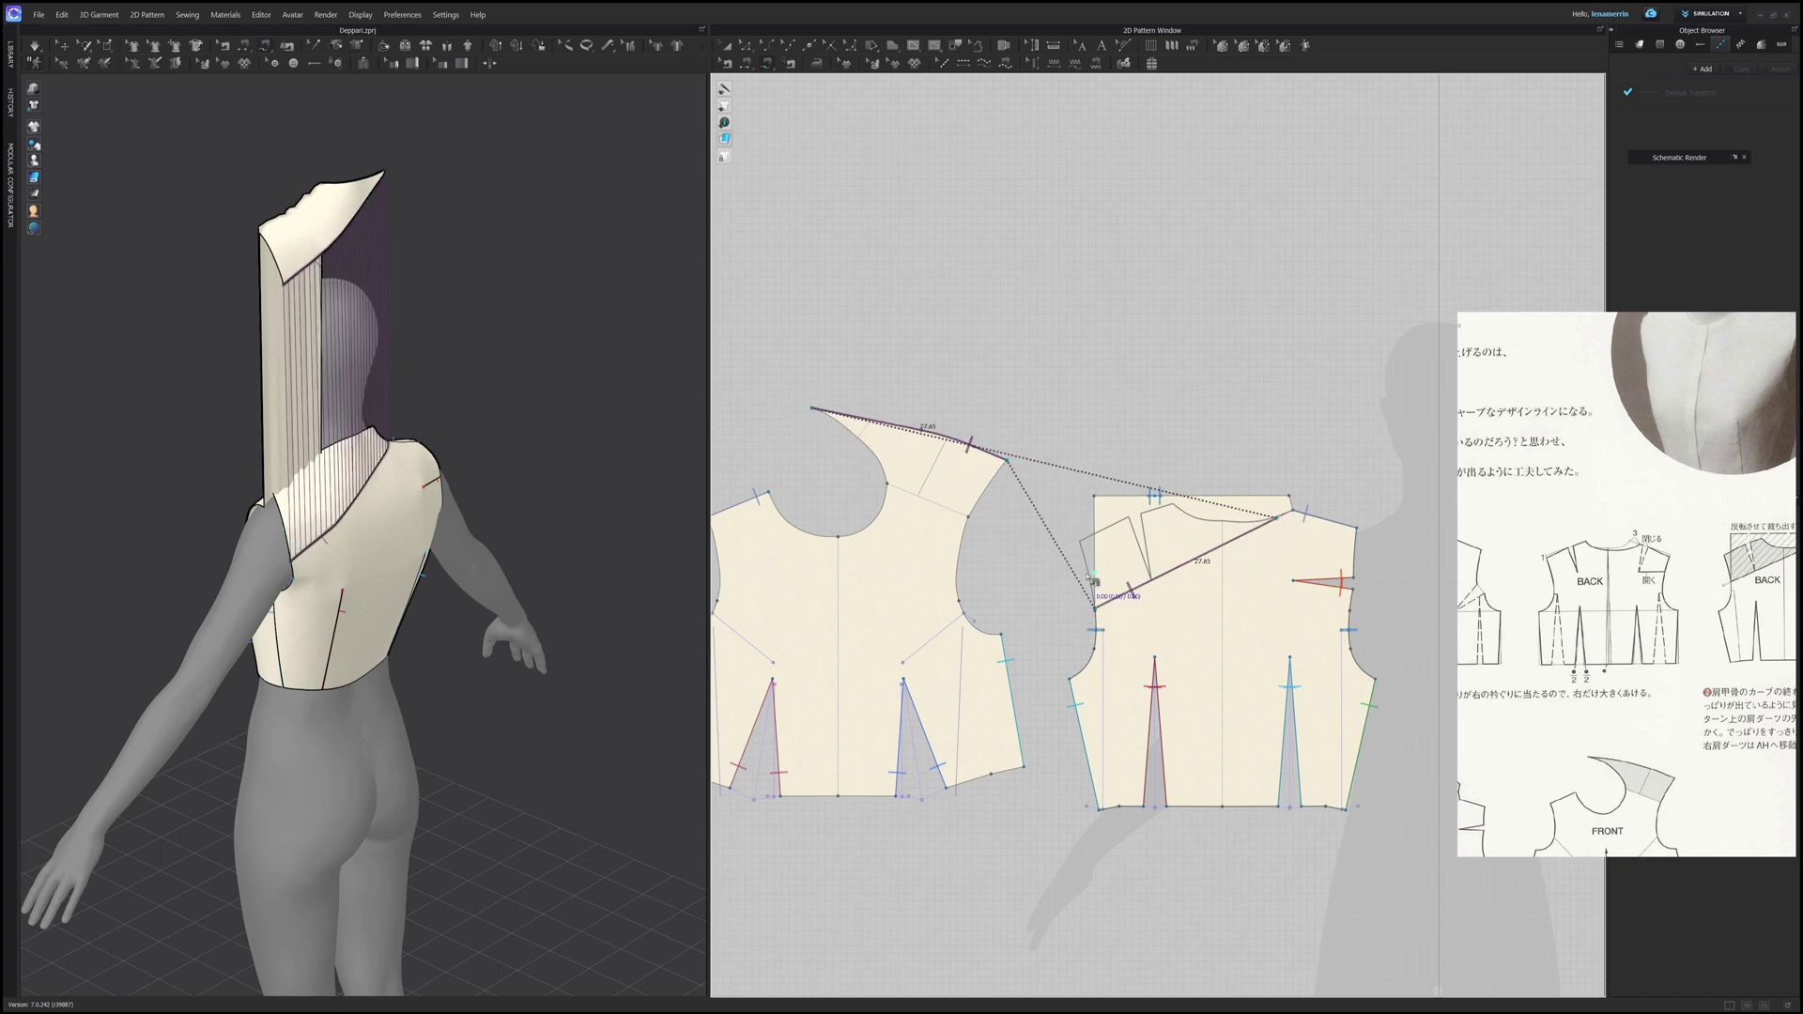
Step: Pull the back away from the avatar in 3D, deactivate it as pattern only, and simulate so the front settles
right_click_drag(387, 404, 427, 393)
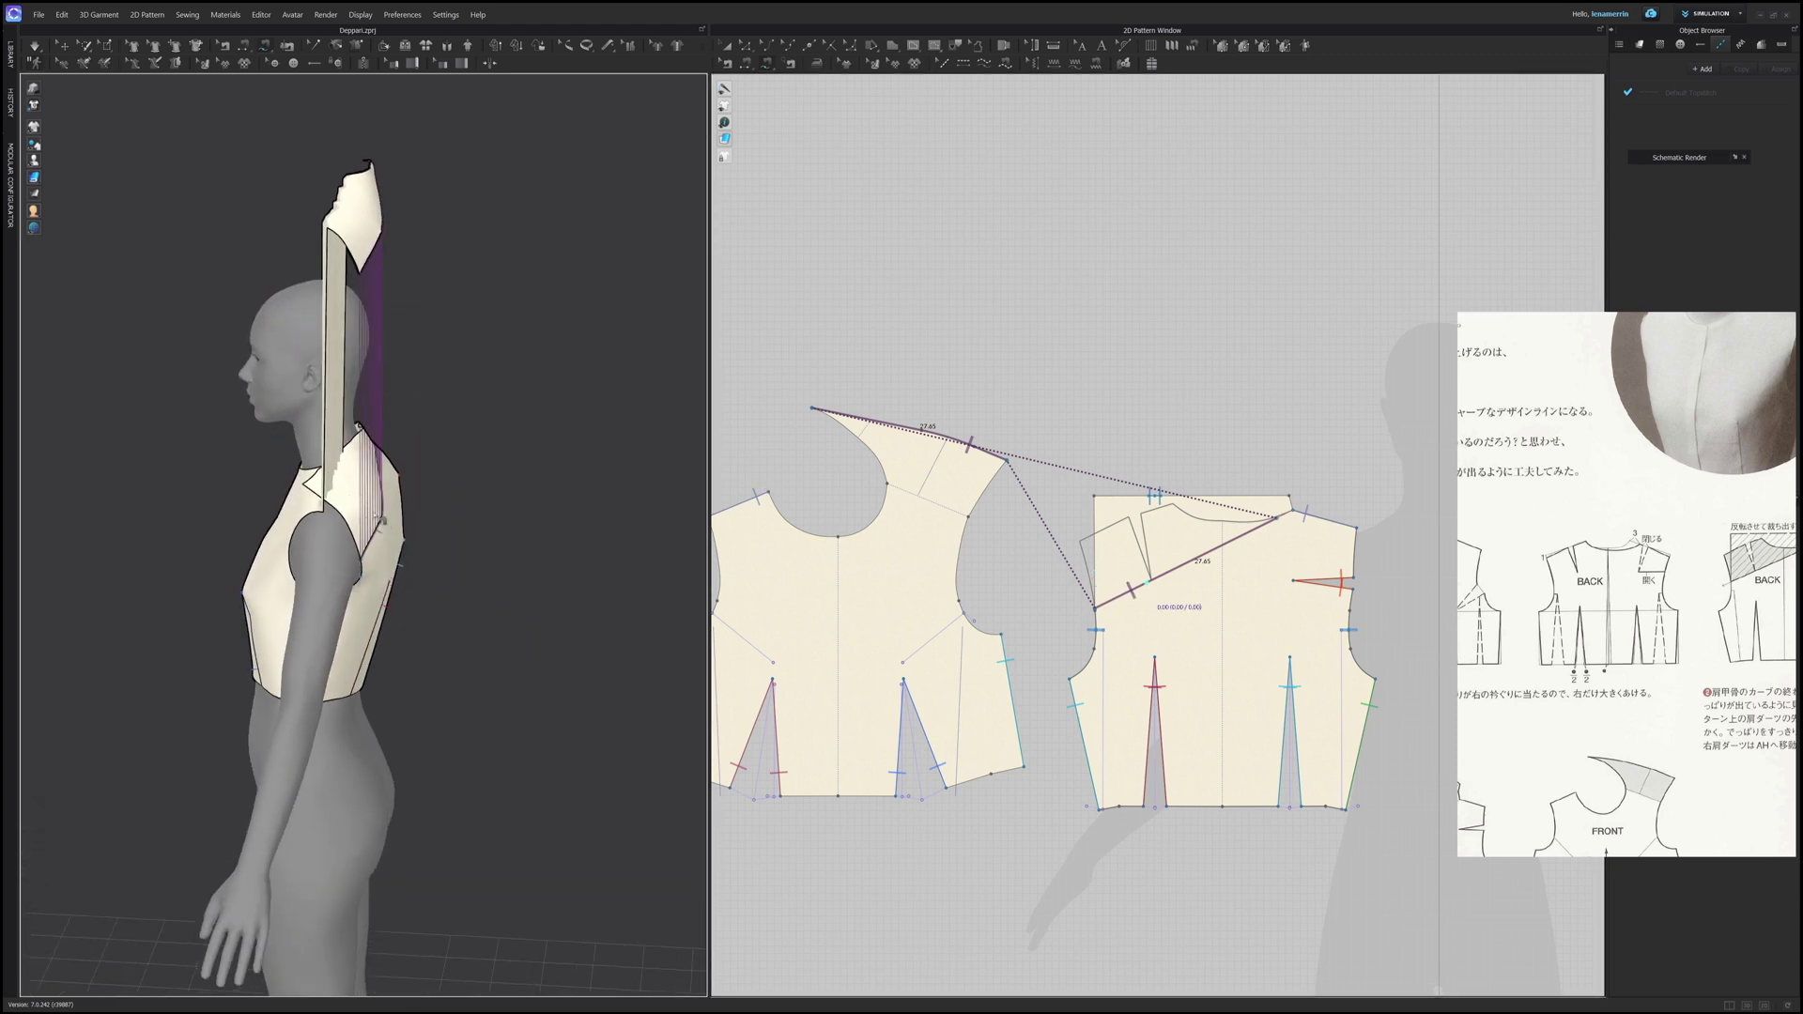
key("a")
left_click_drag(383, 564, 433, 555)
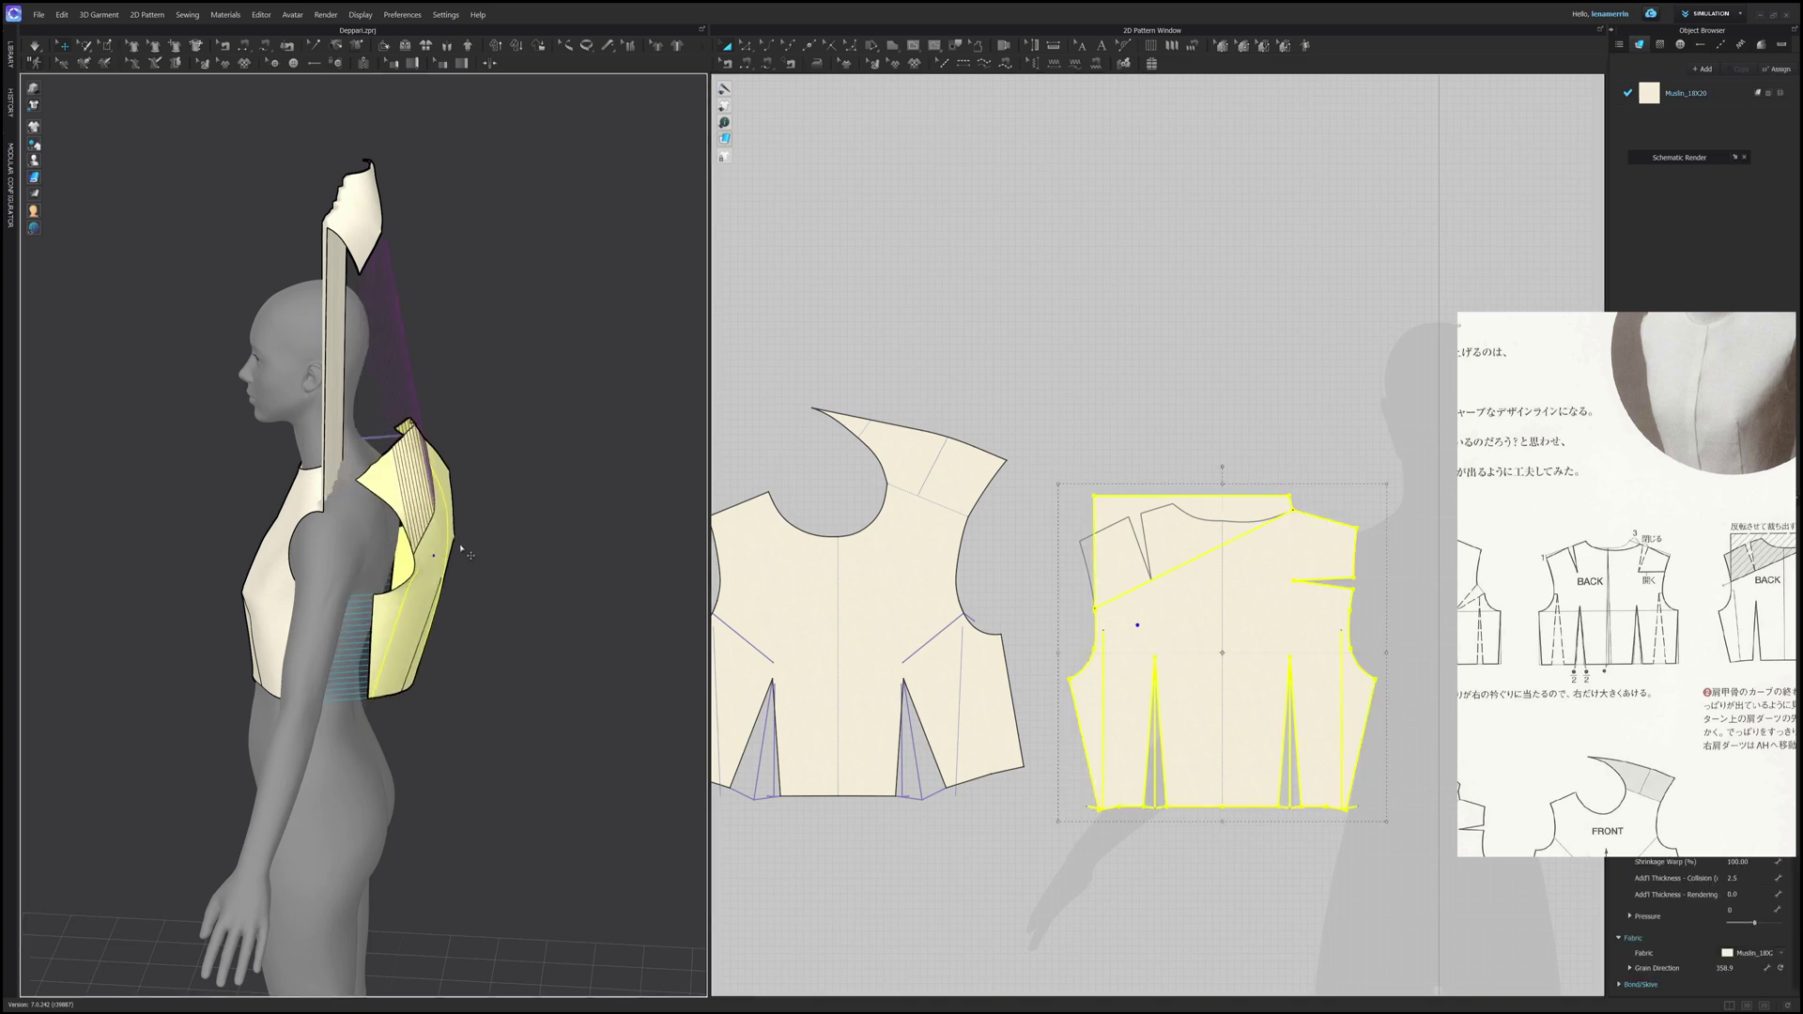
right_click(1161, 627)
mouse_move(1194, 596)
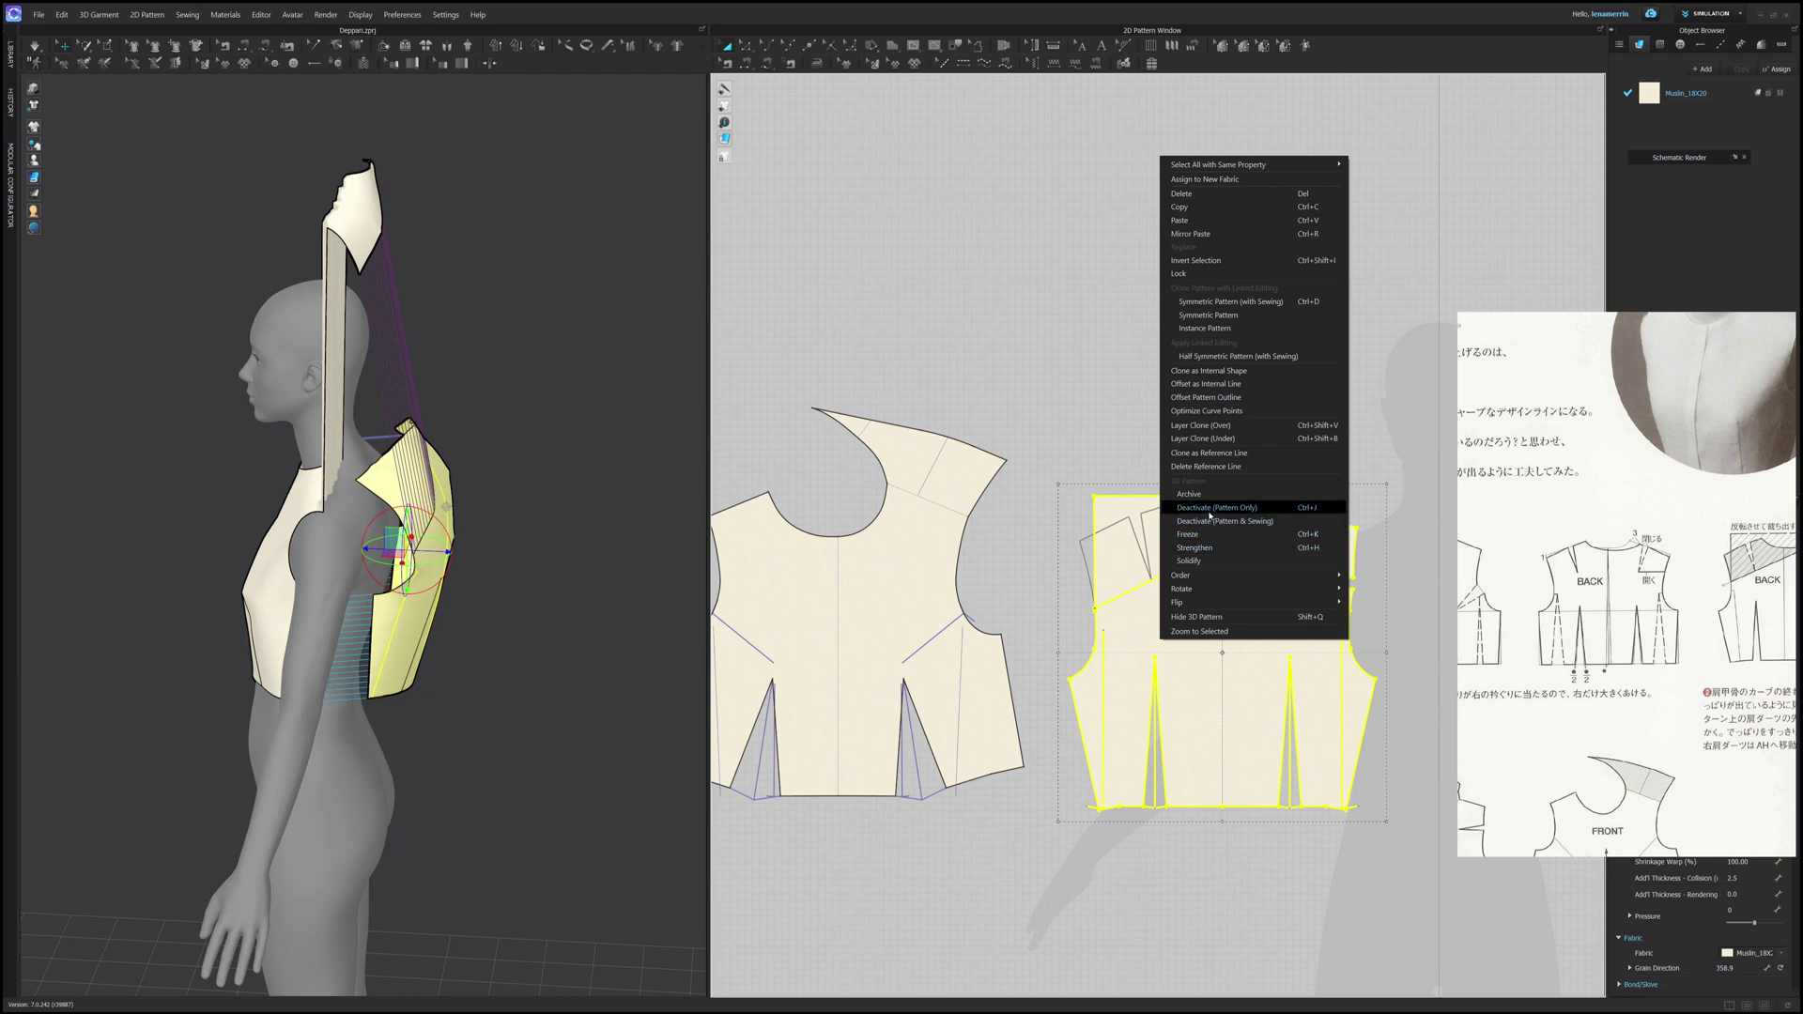
left_click(1210, 511)
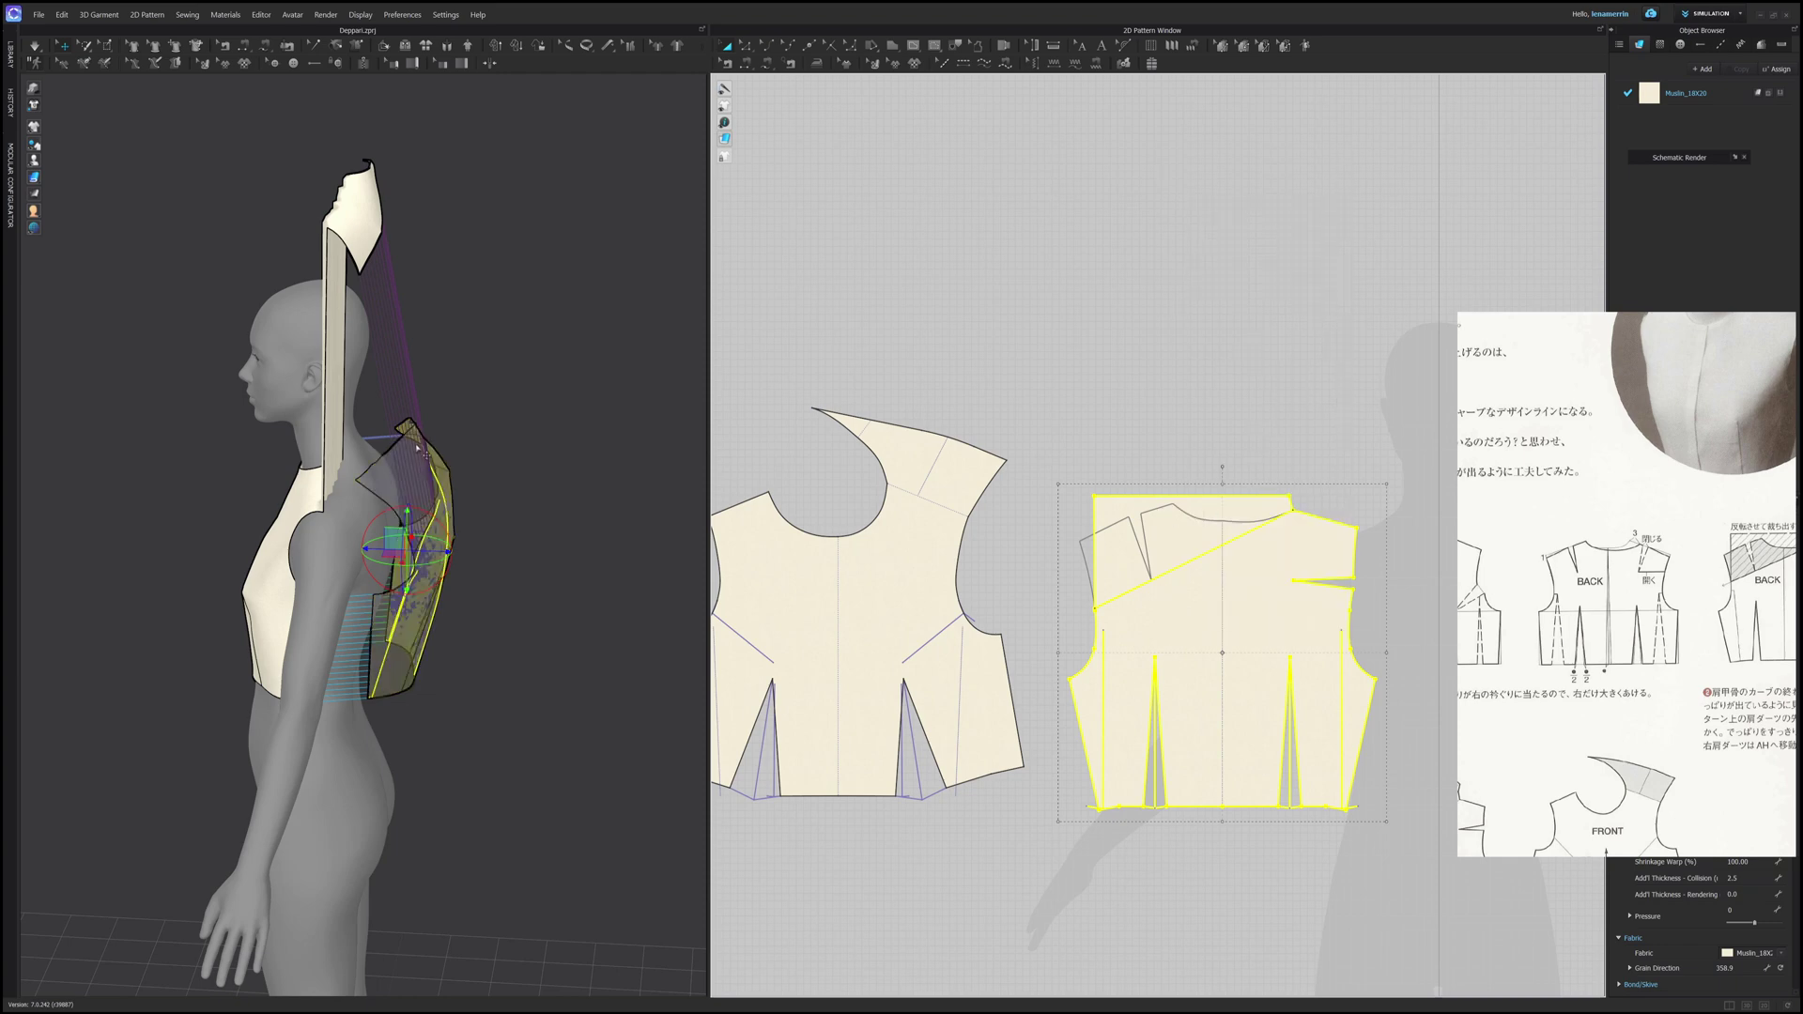
key("space")
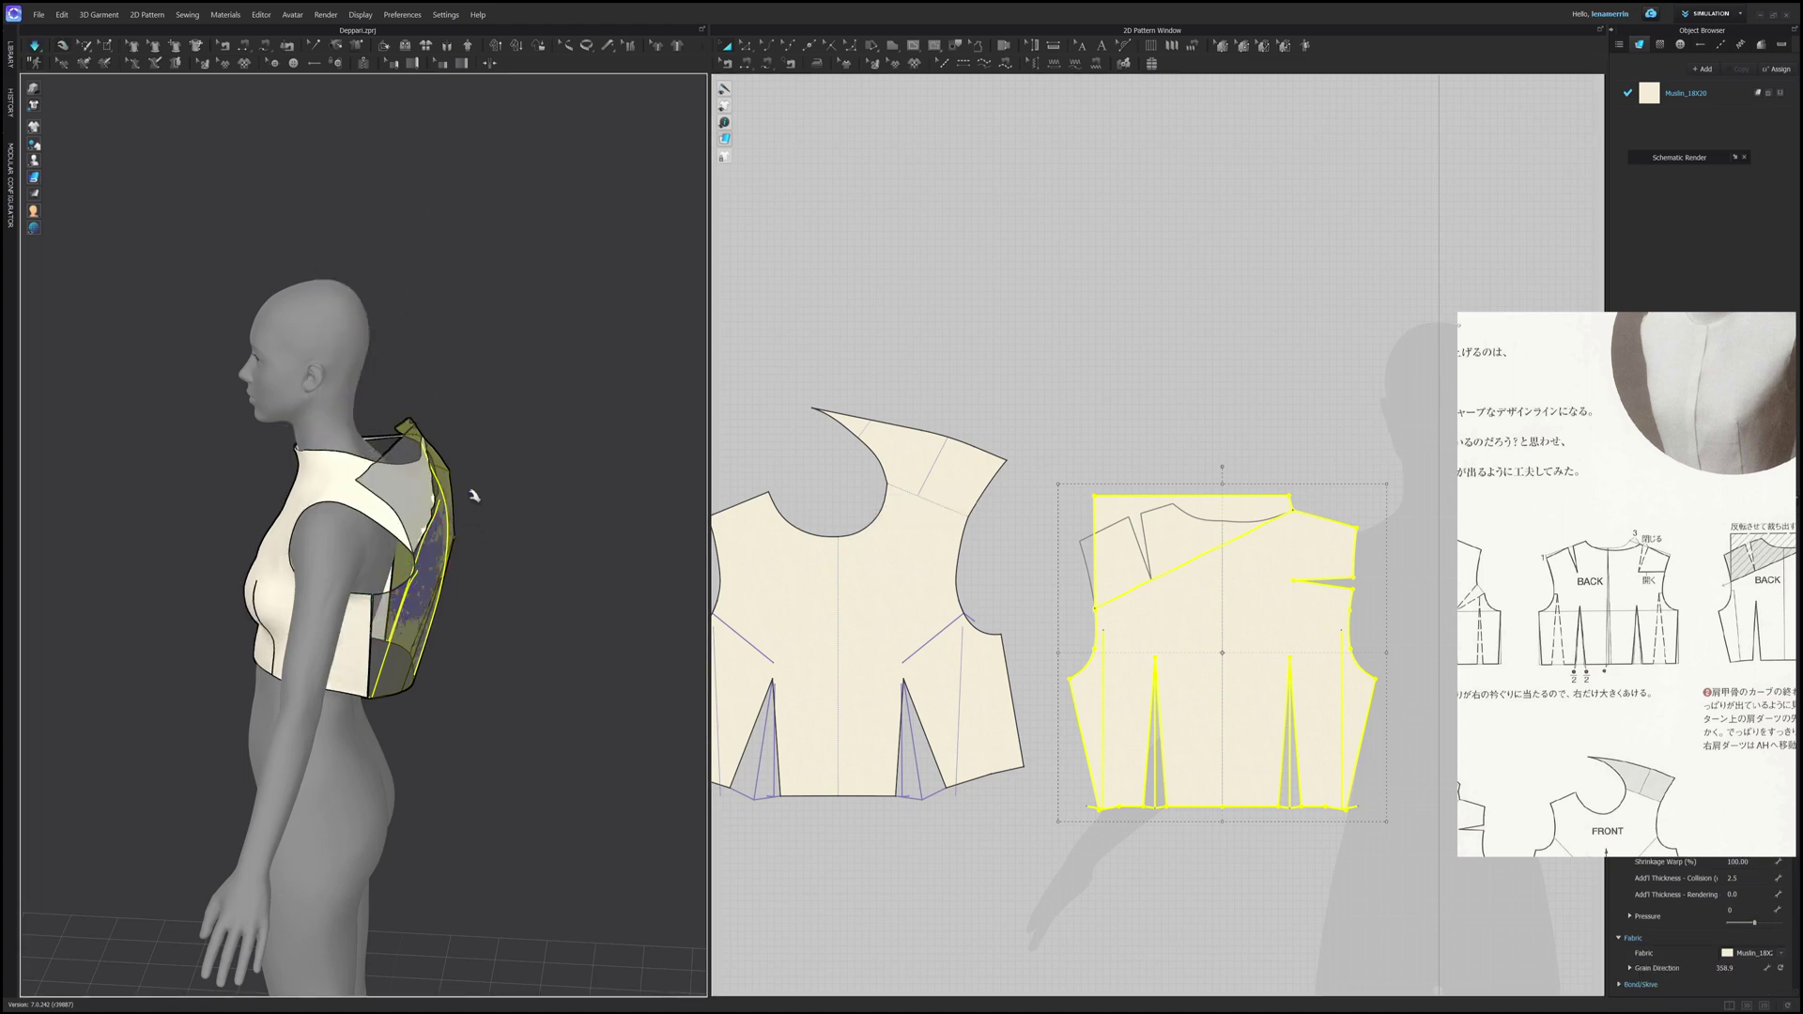
left_click(365, 495)
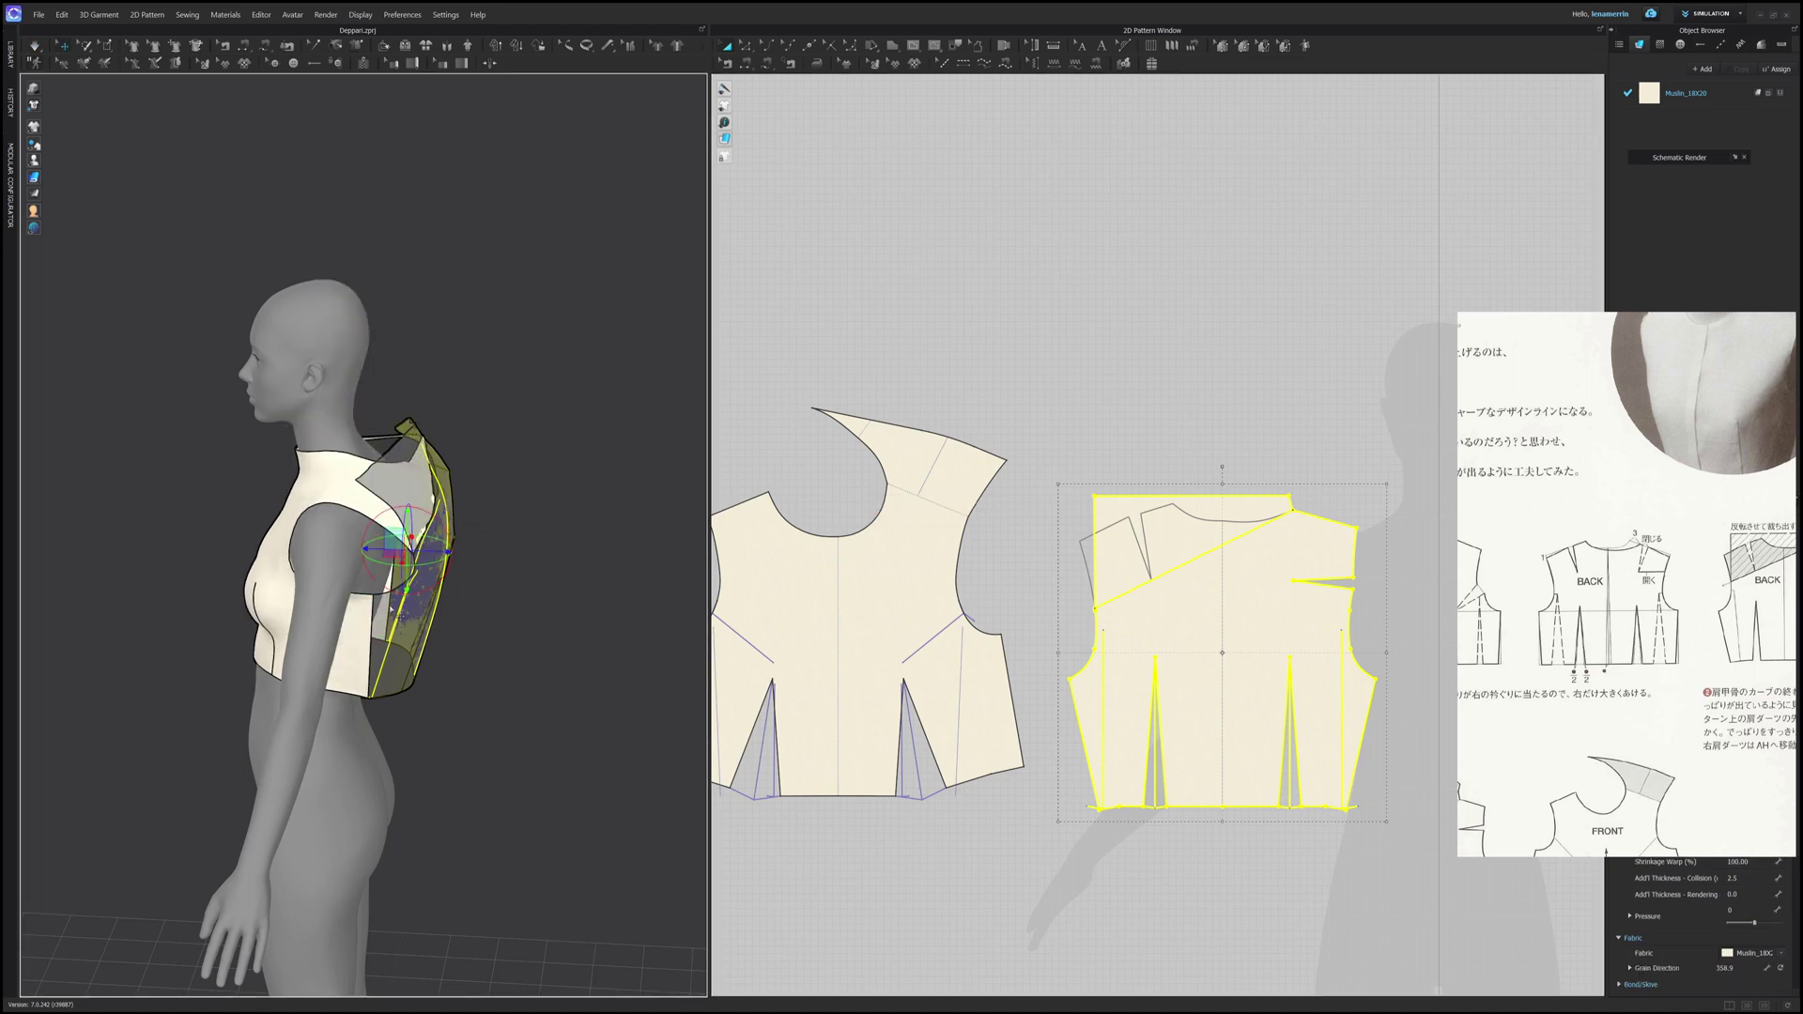
Step: Reactivate the back pattern and simulate the complete bodice onto the avatar
right_click(1164, 610)
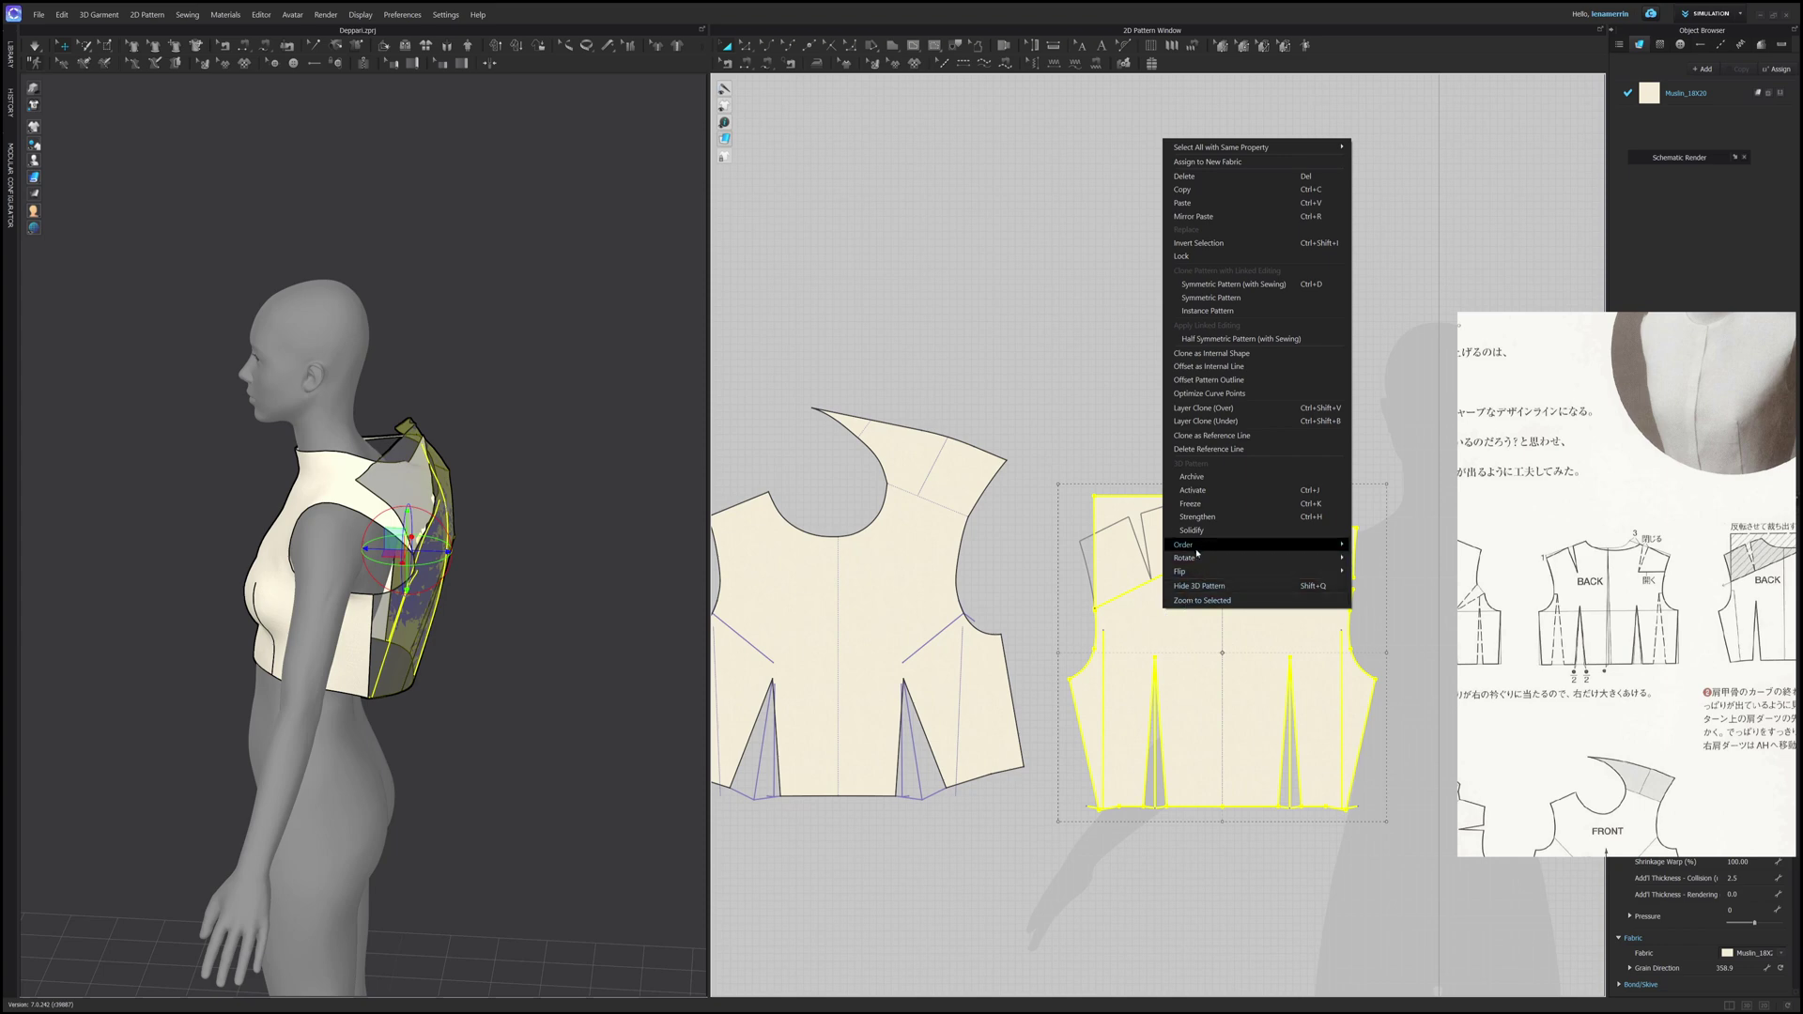
left_click(1191, 490)
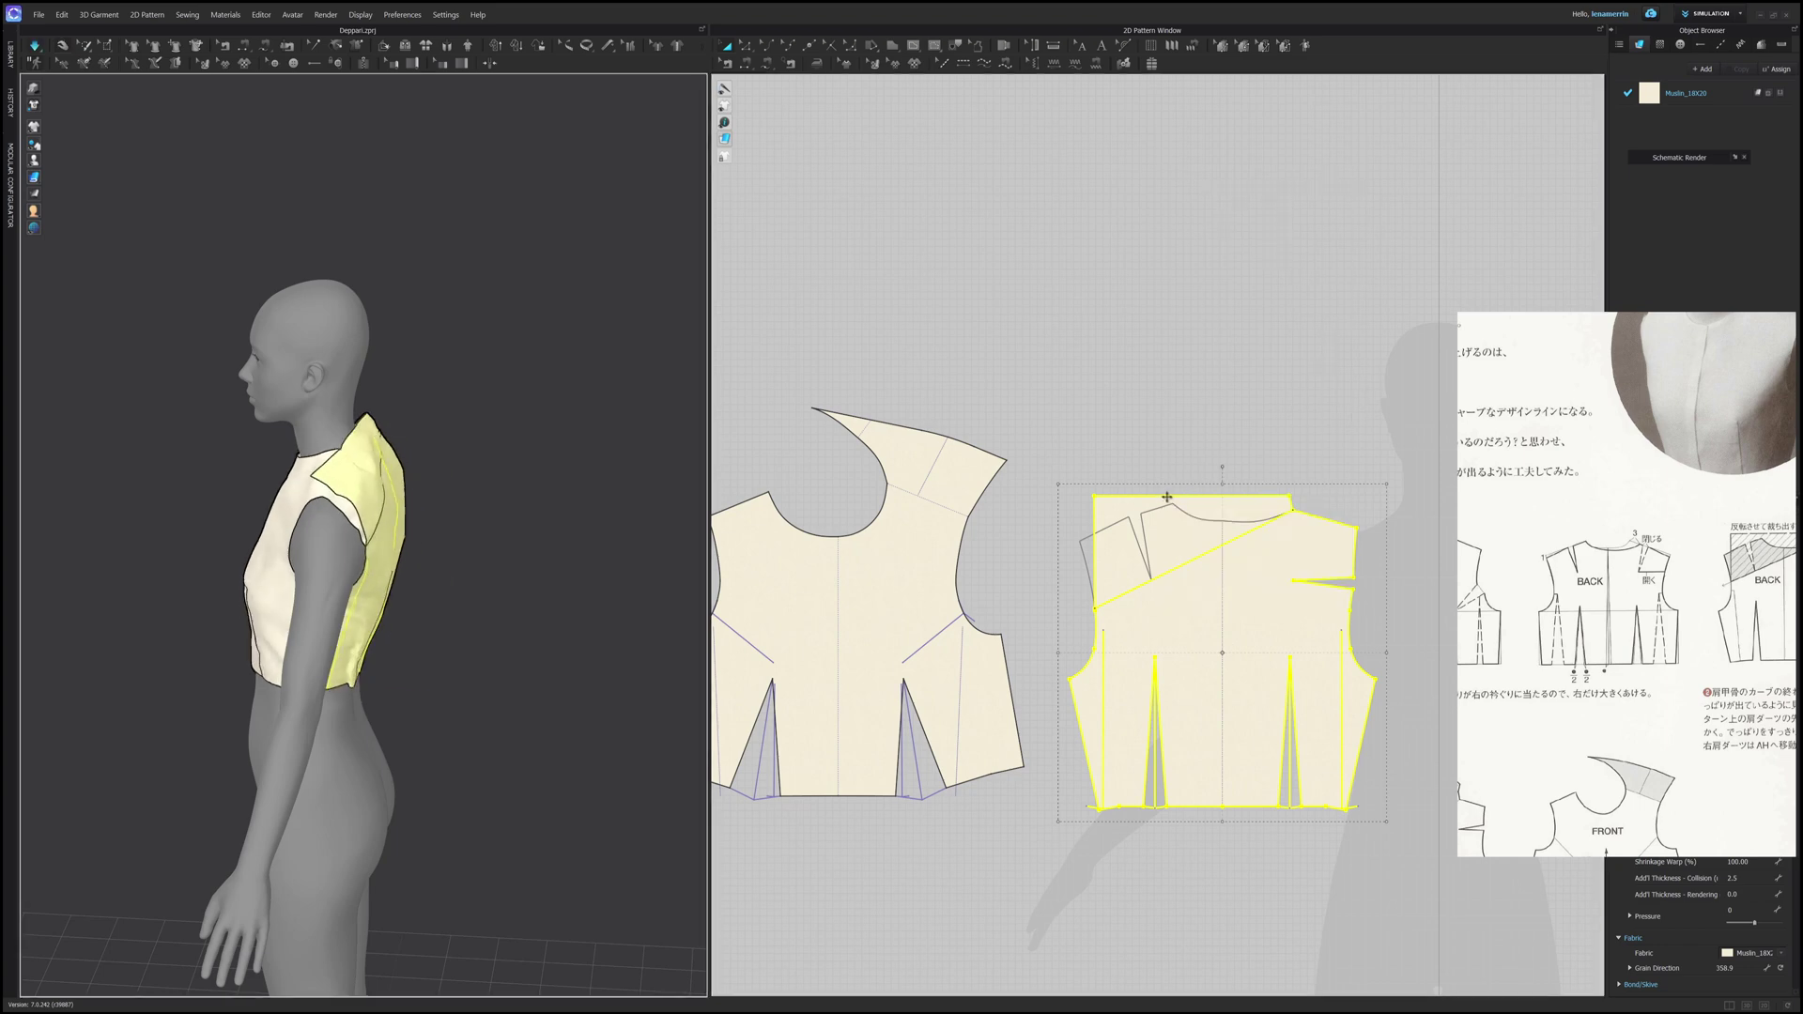
key("space")
right_click_drag(494, 487, 441, 524)
scroll(437, 511, "up", 3)
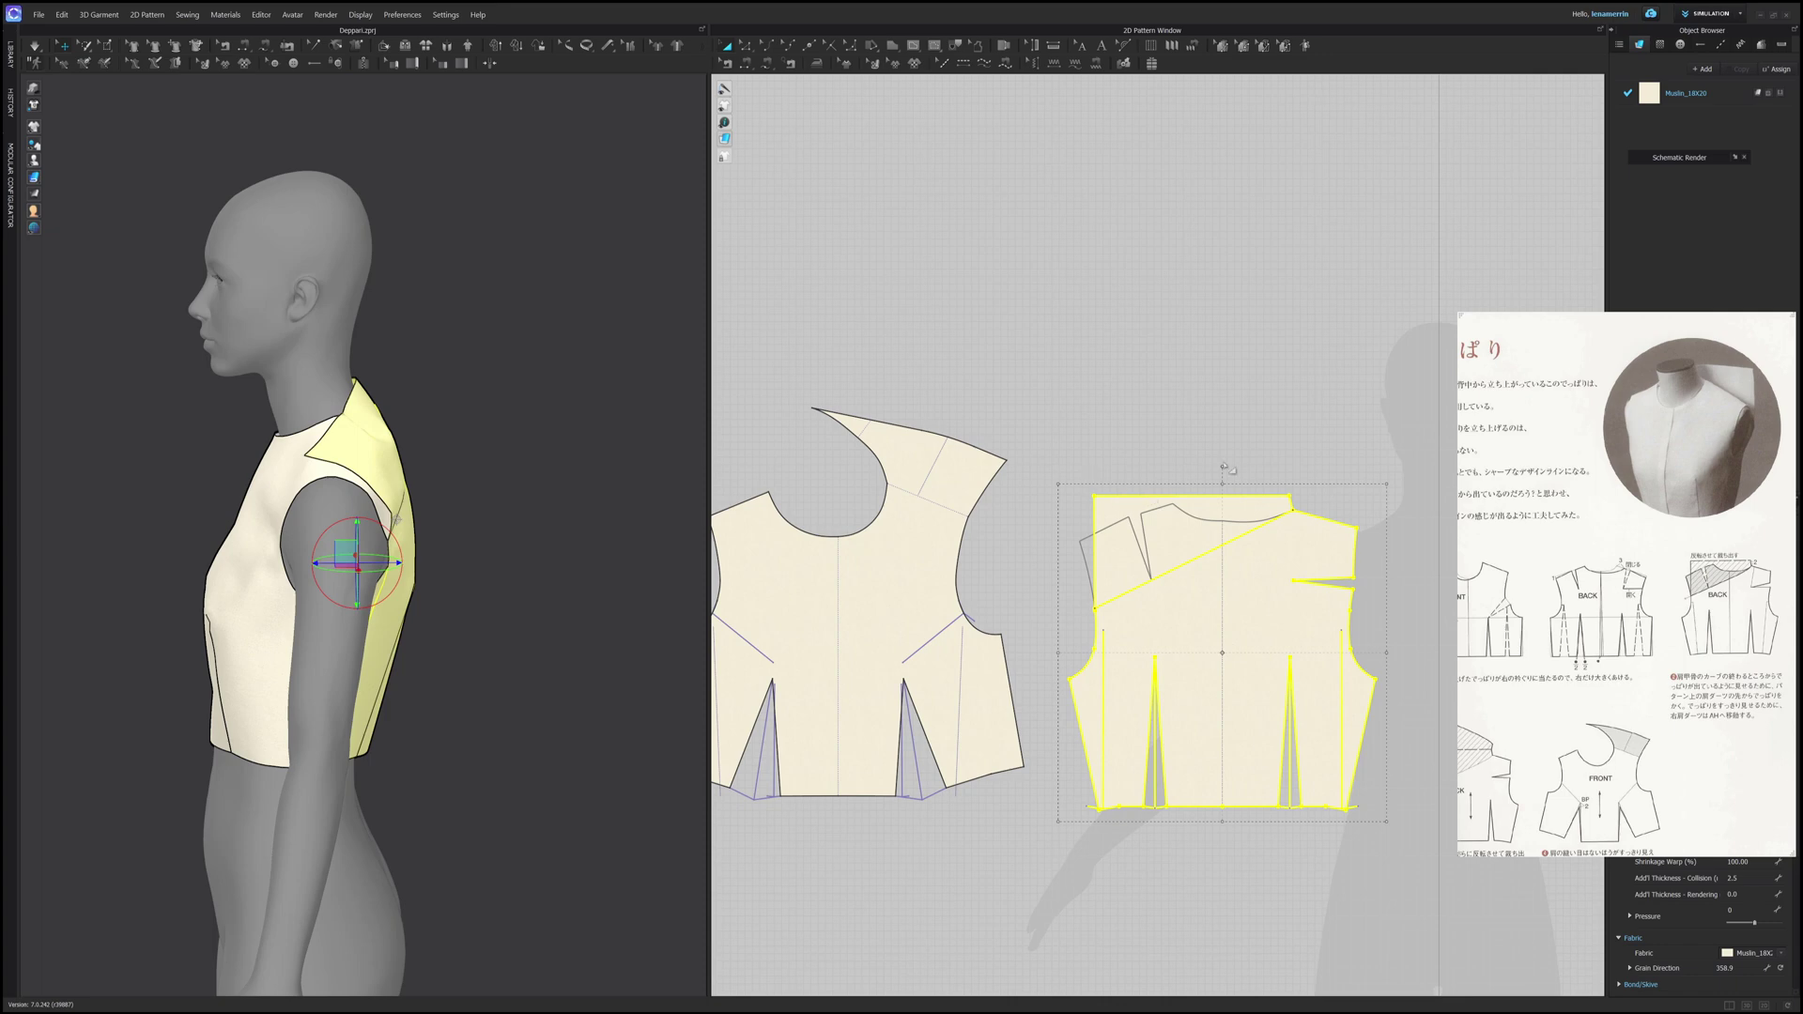
Step: Delete the leftover seam from the back's horizontal upper edge
left_click(1244, 413)
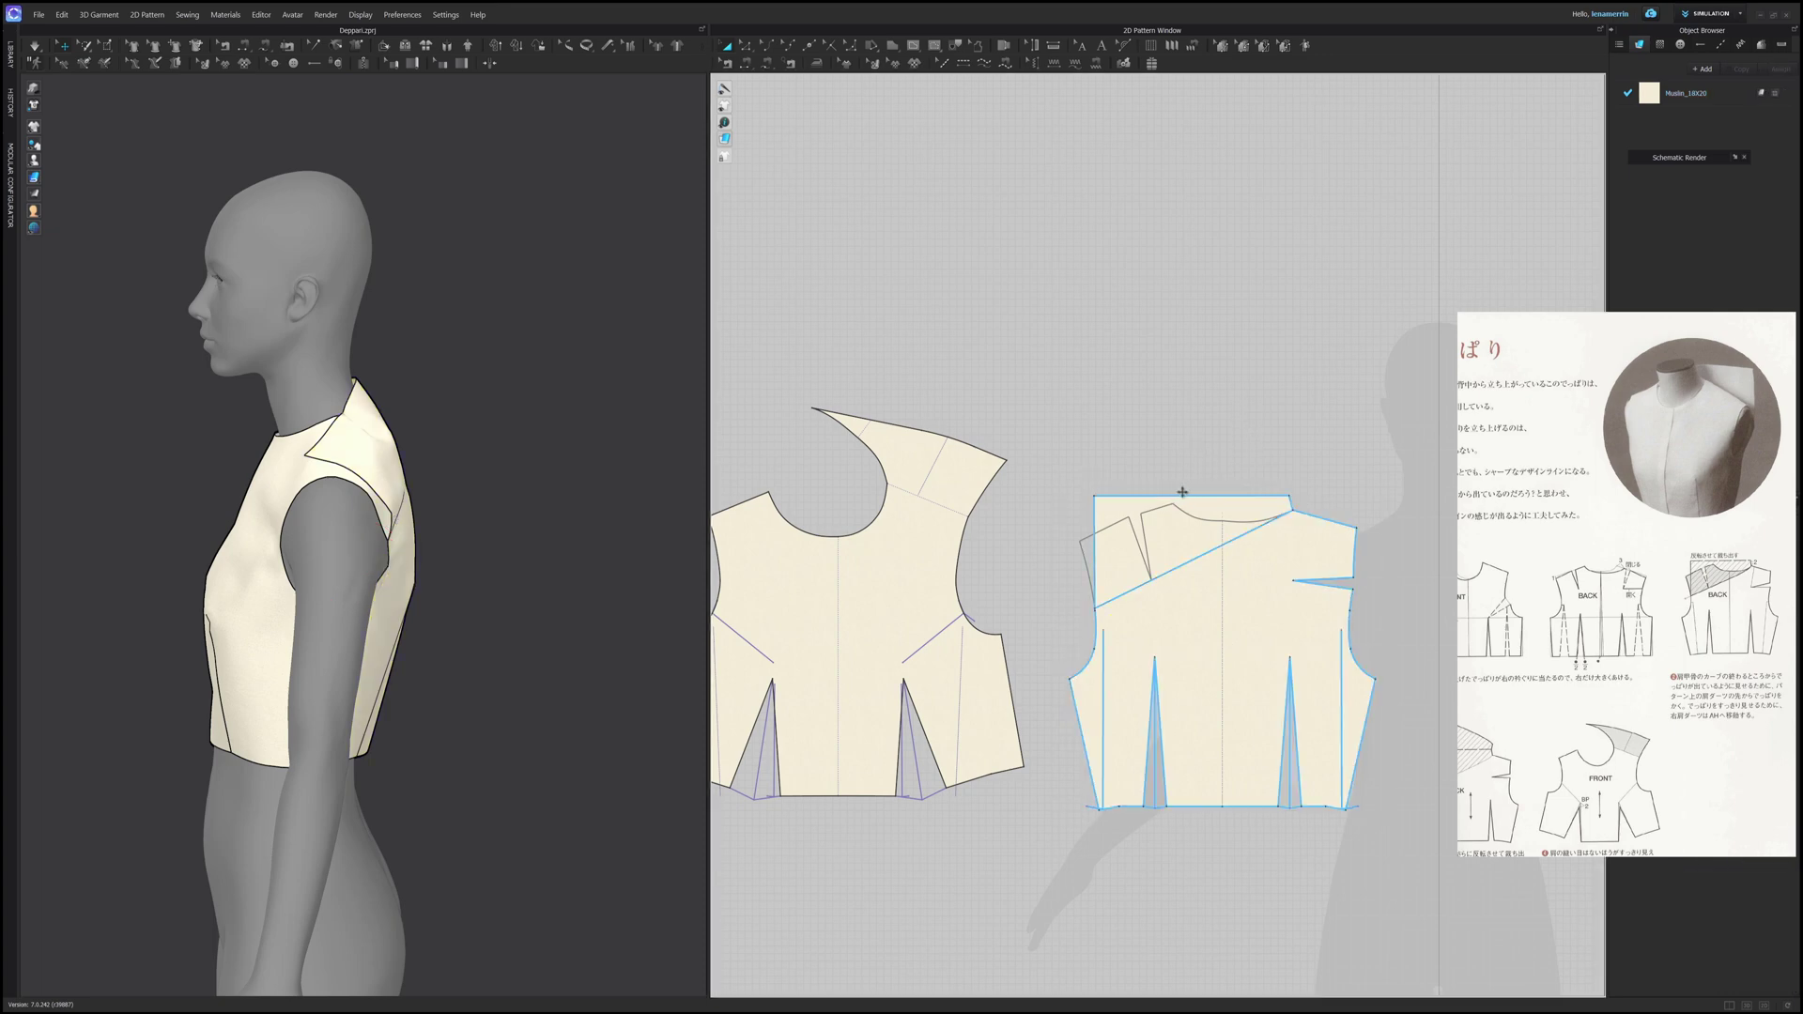
key("b")
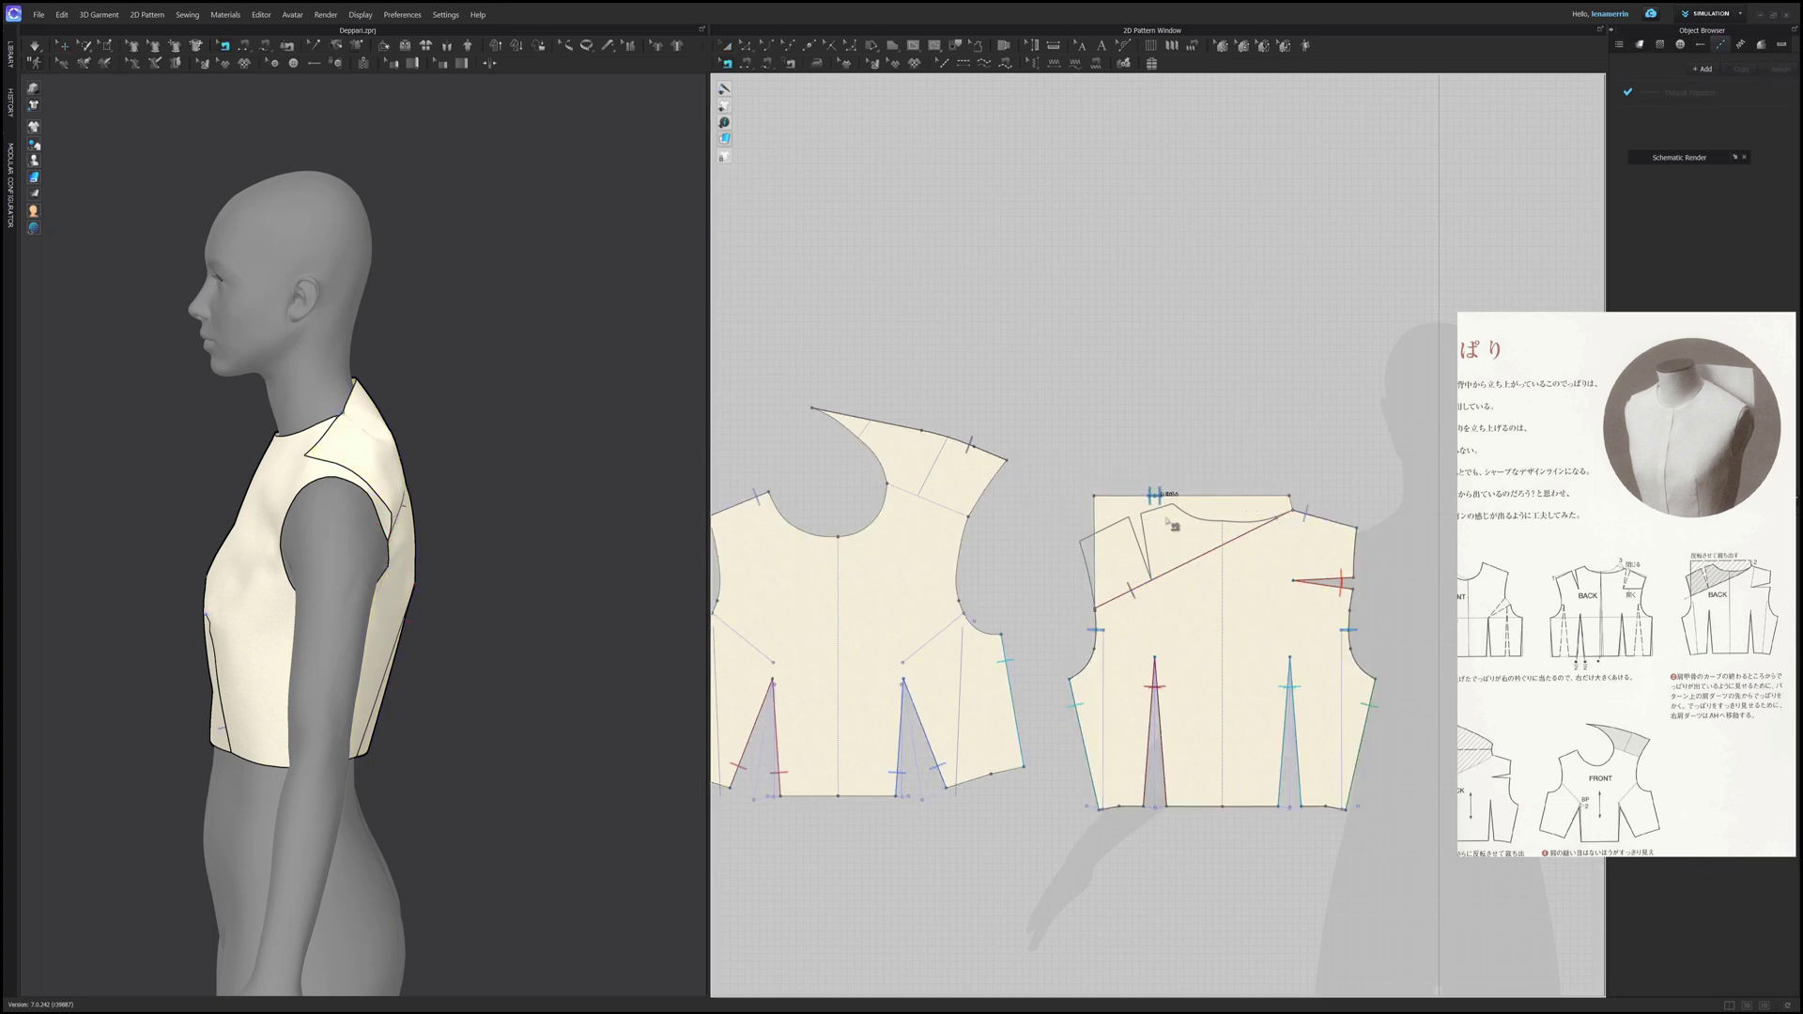
scroll(1234, 551, "down", 2)
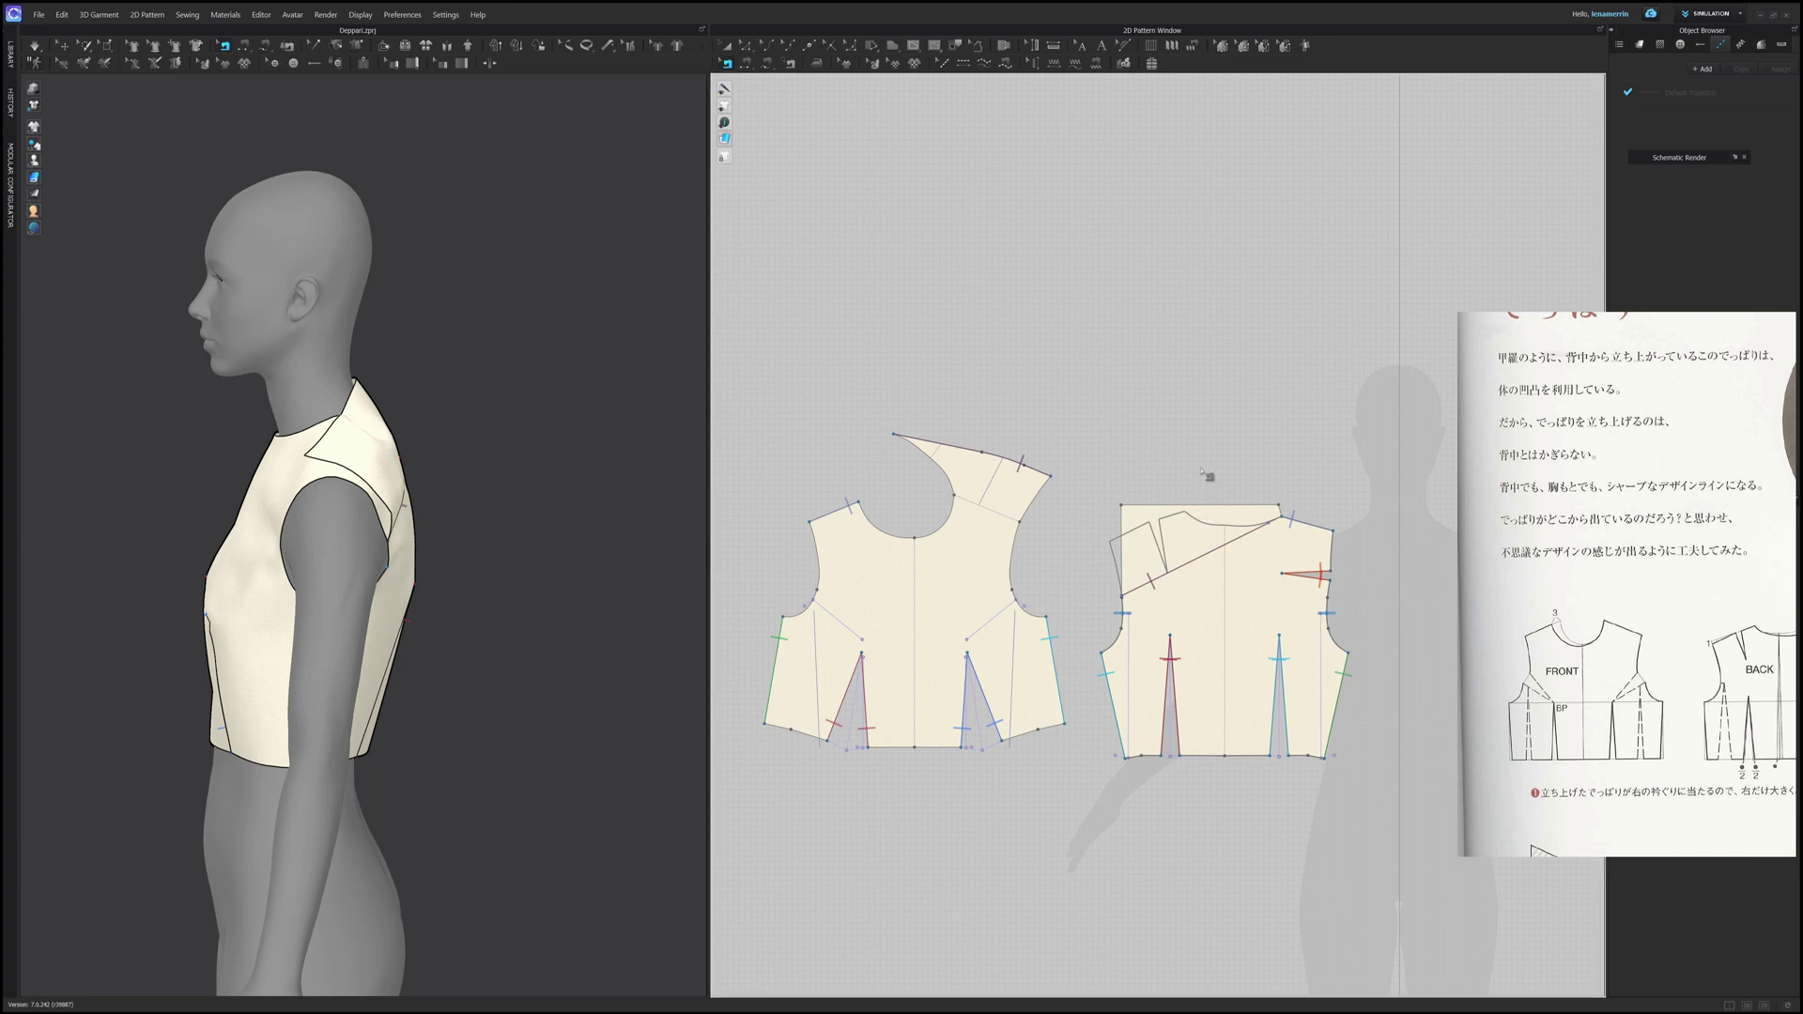
Step: Unfold the back pattern across its horizontal upper edge
key("z")
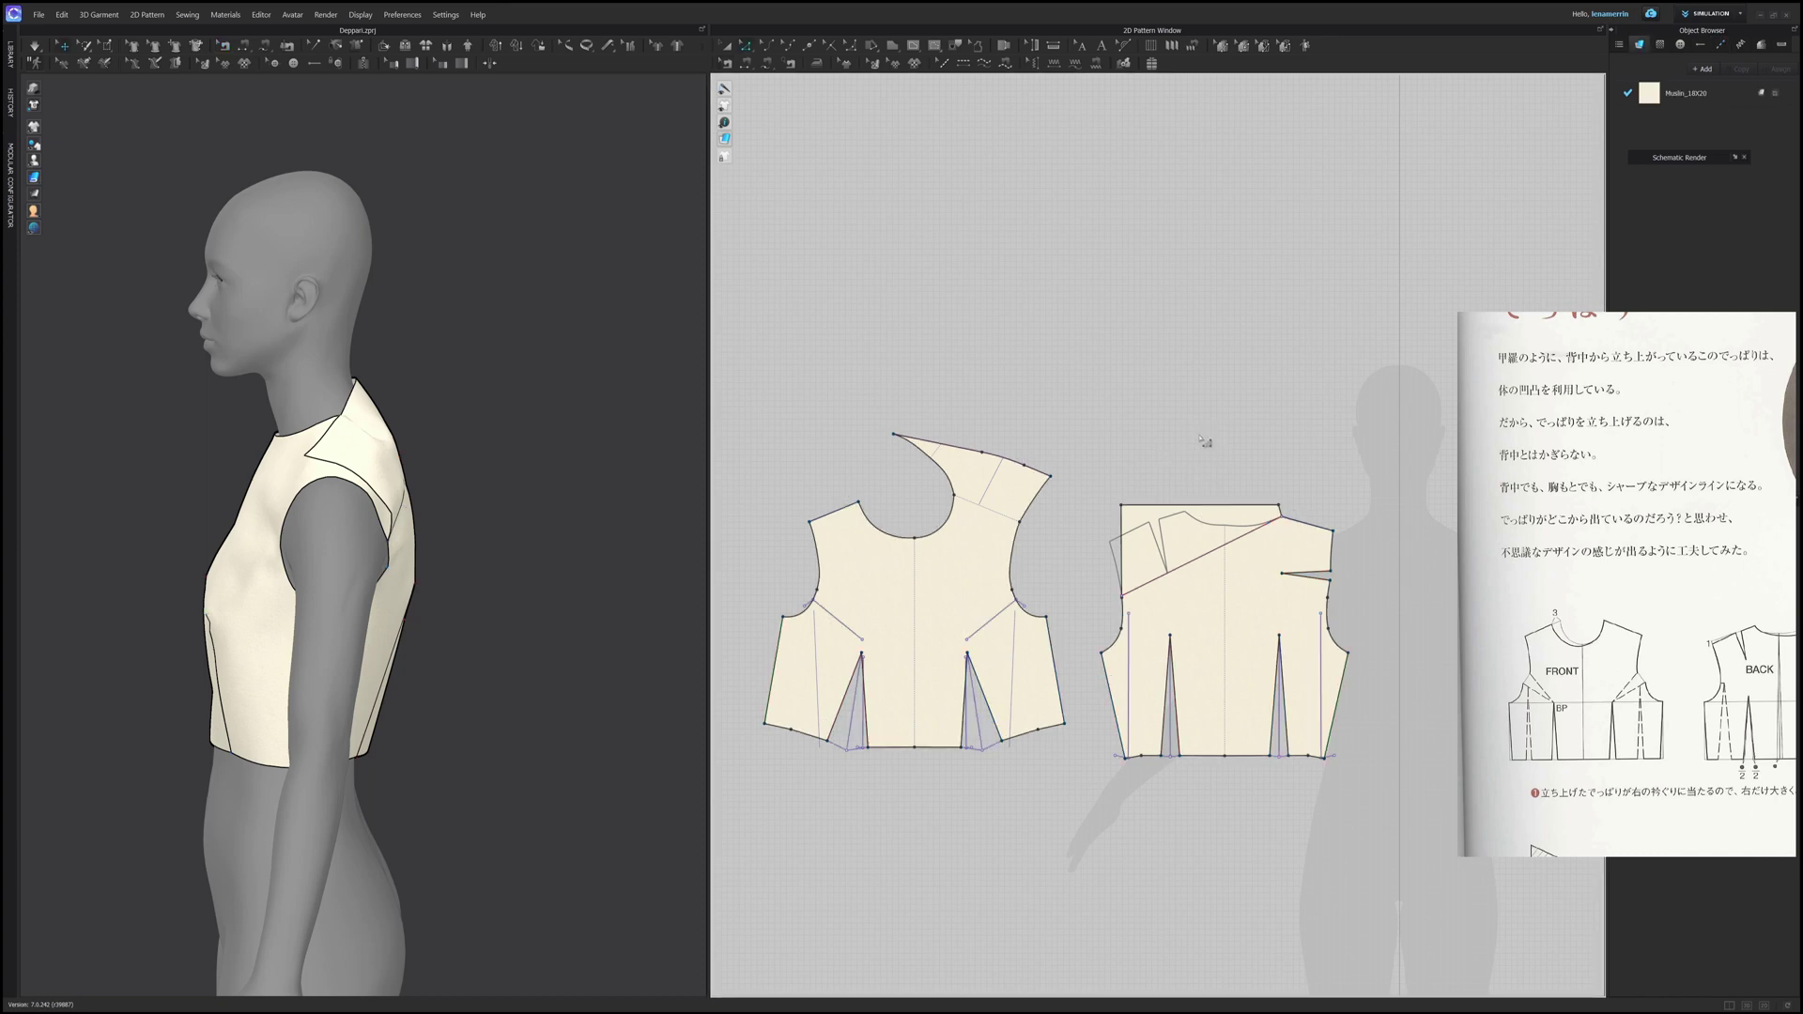
right_click(1201, 509)
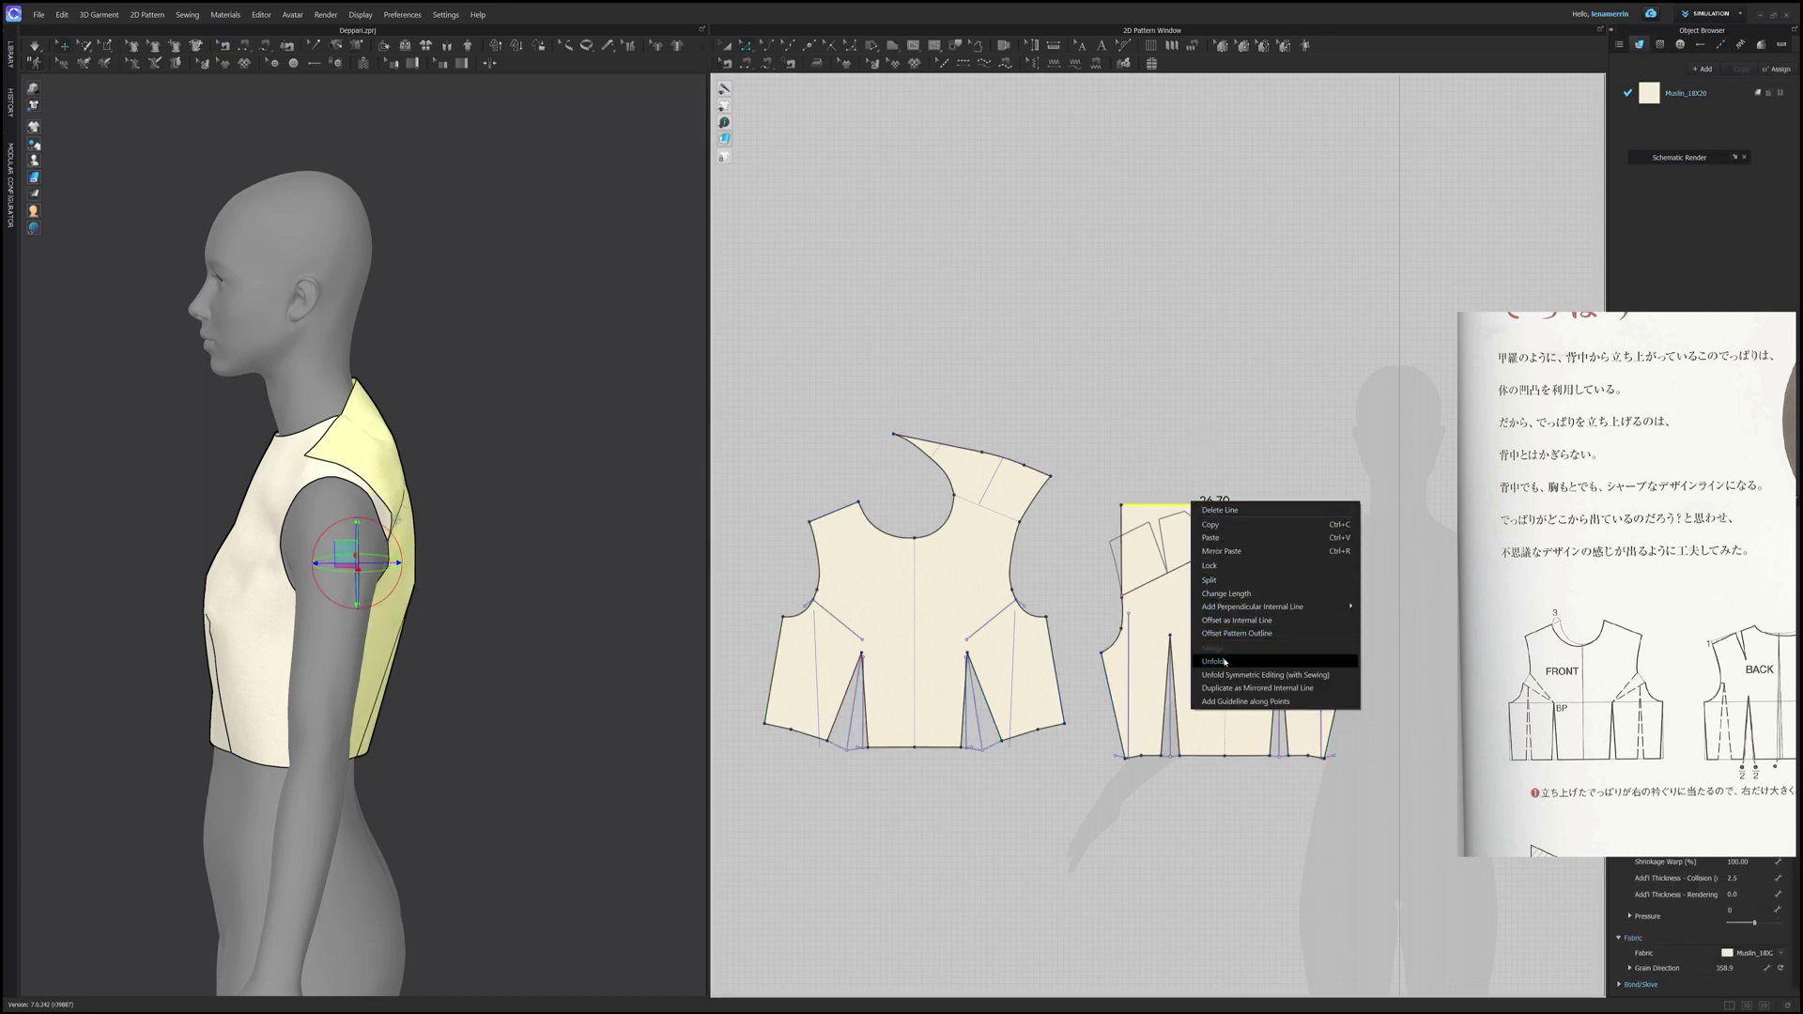
left_click(1215, 662)
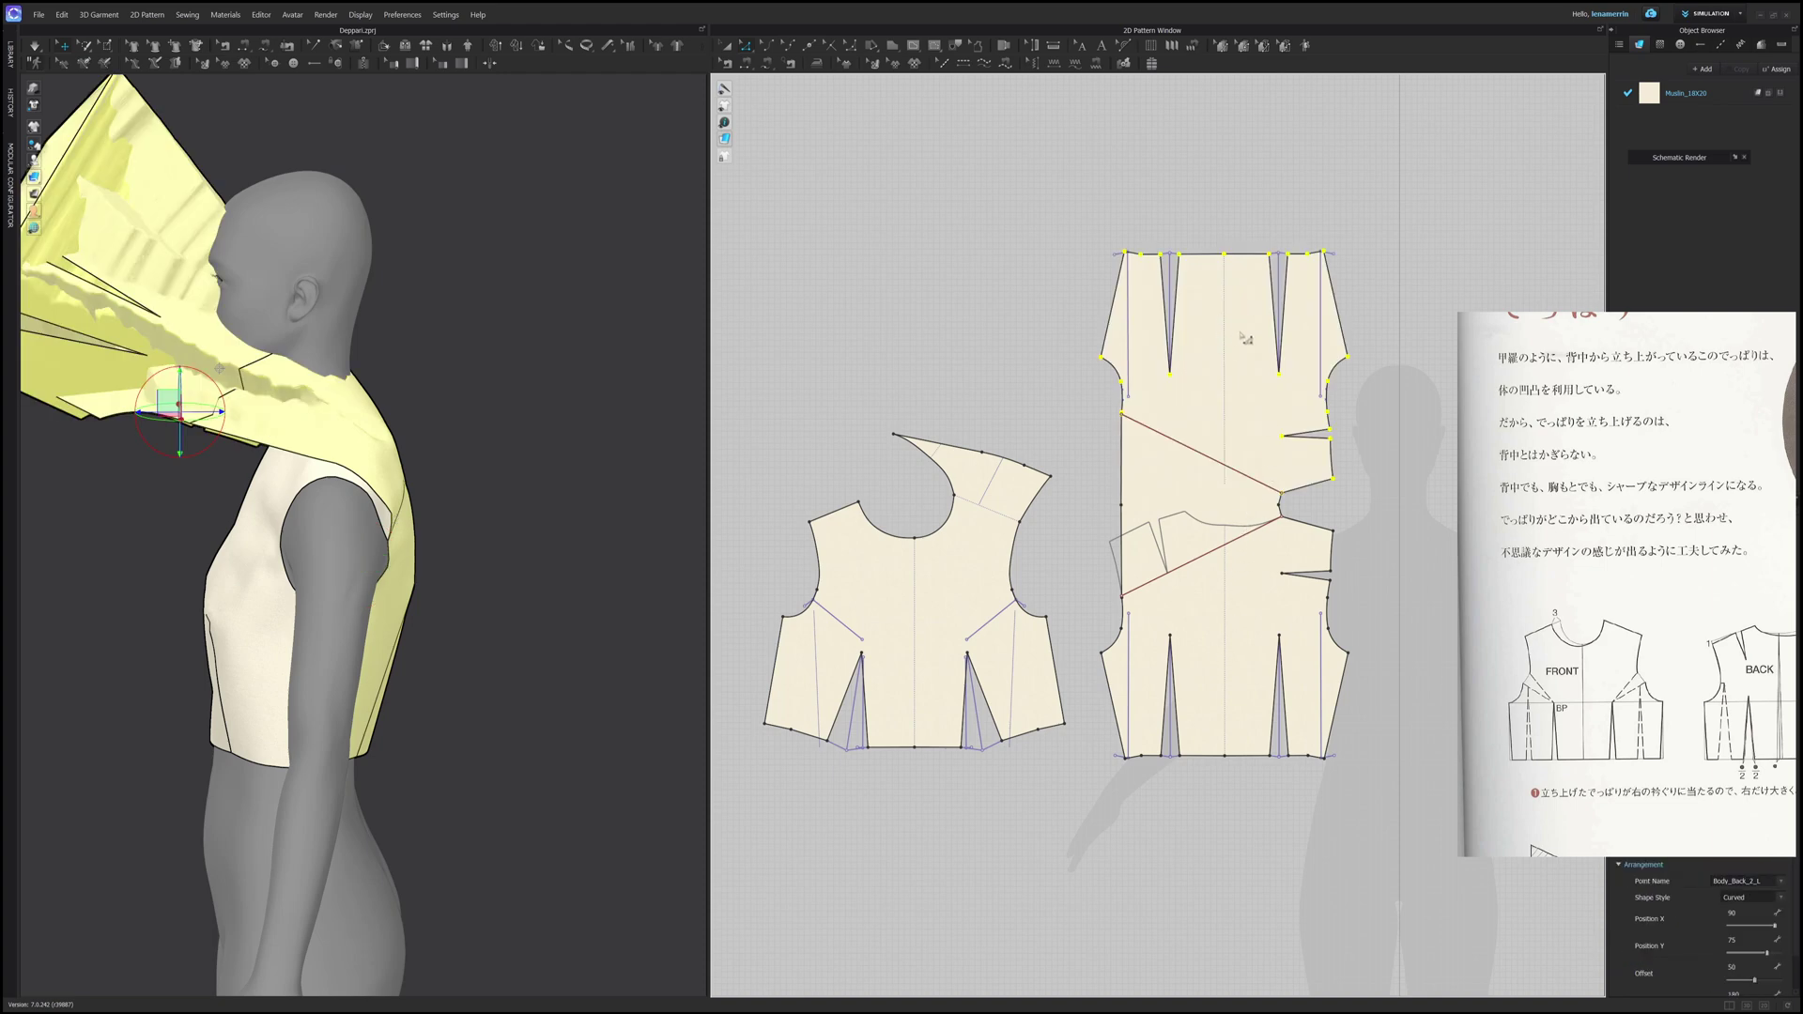
Step: Cut the unfolded back along its mirrored diagonal line and delete the piece above the cut
scroll(1230, 420, "up", 3)
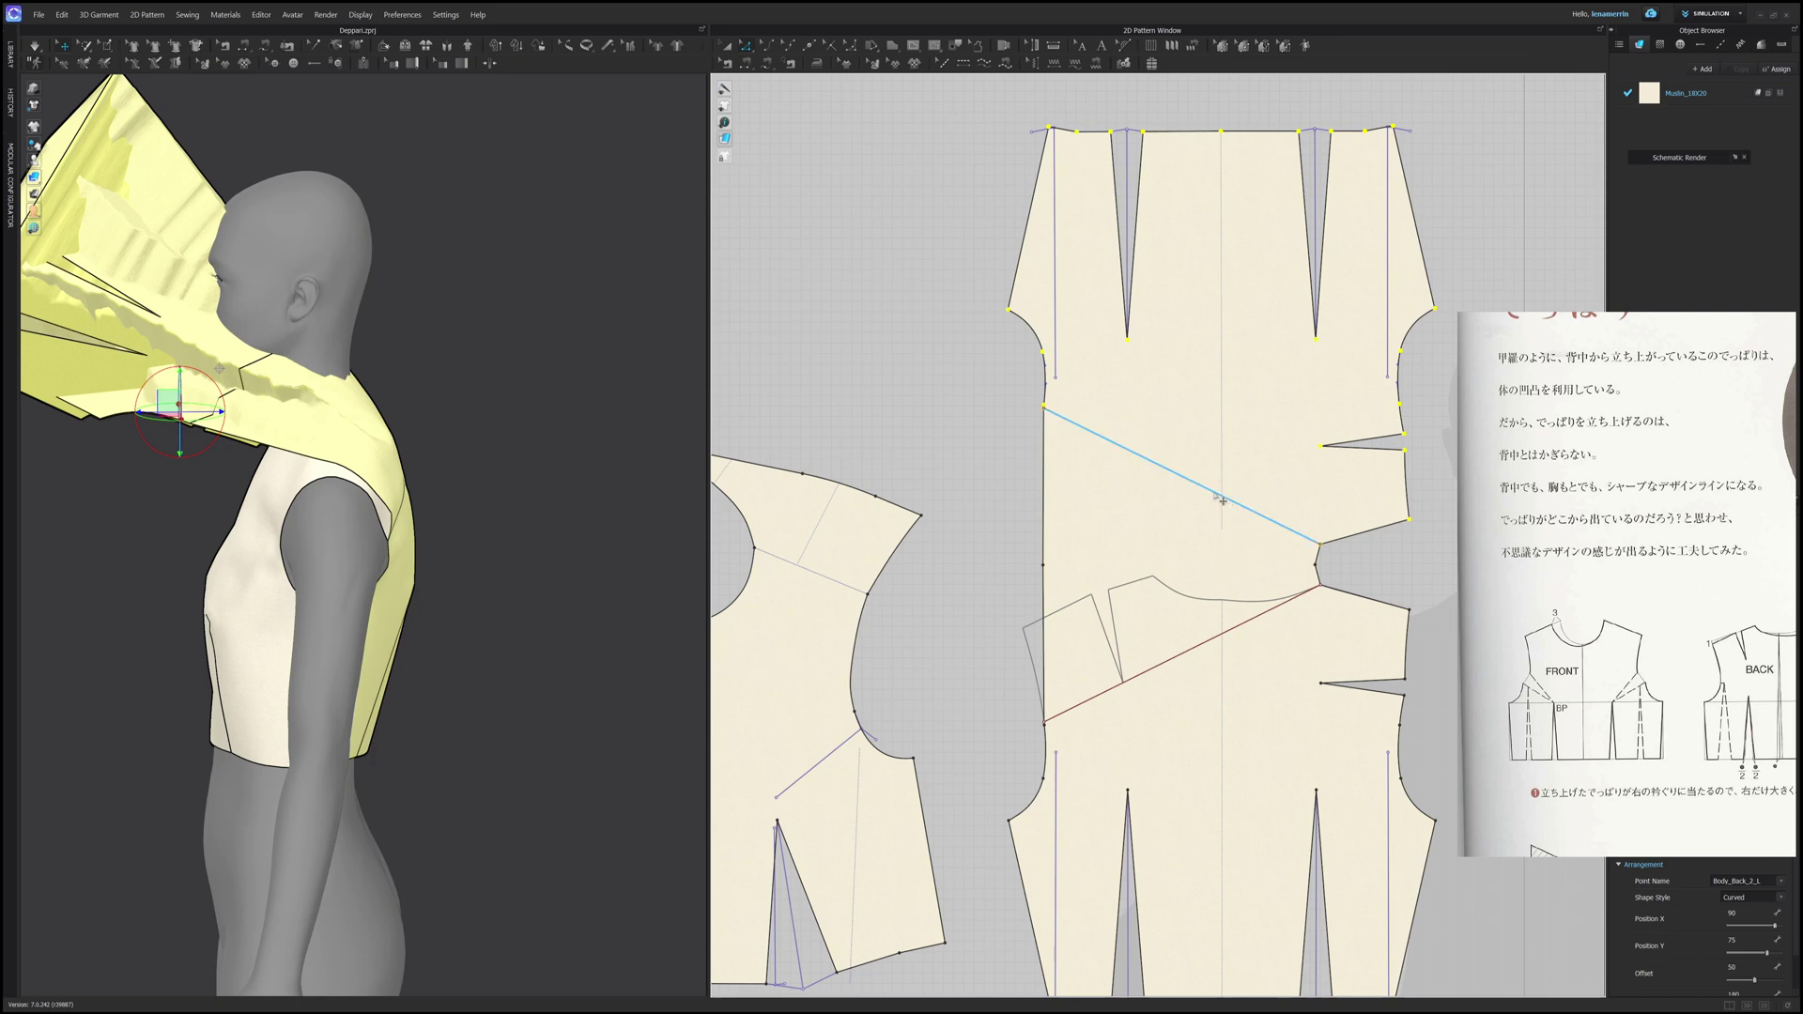
right_click(1221, 498)
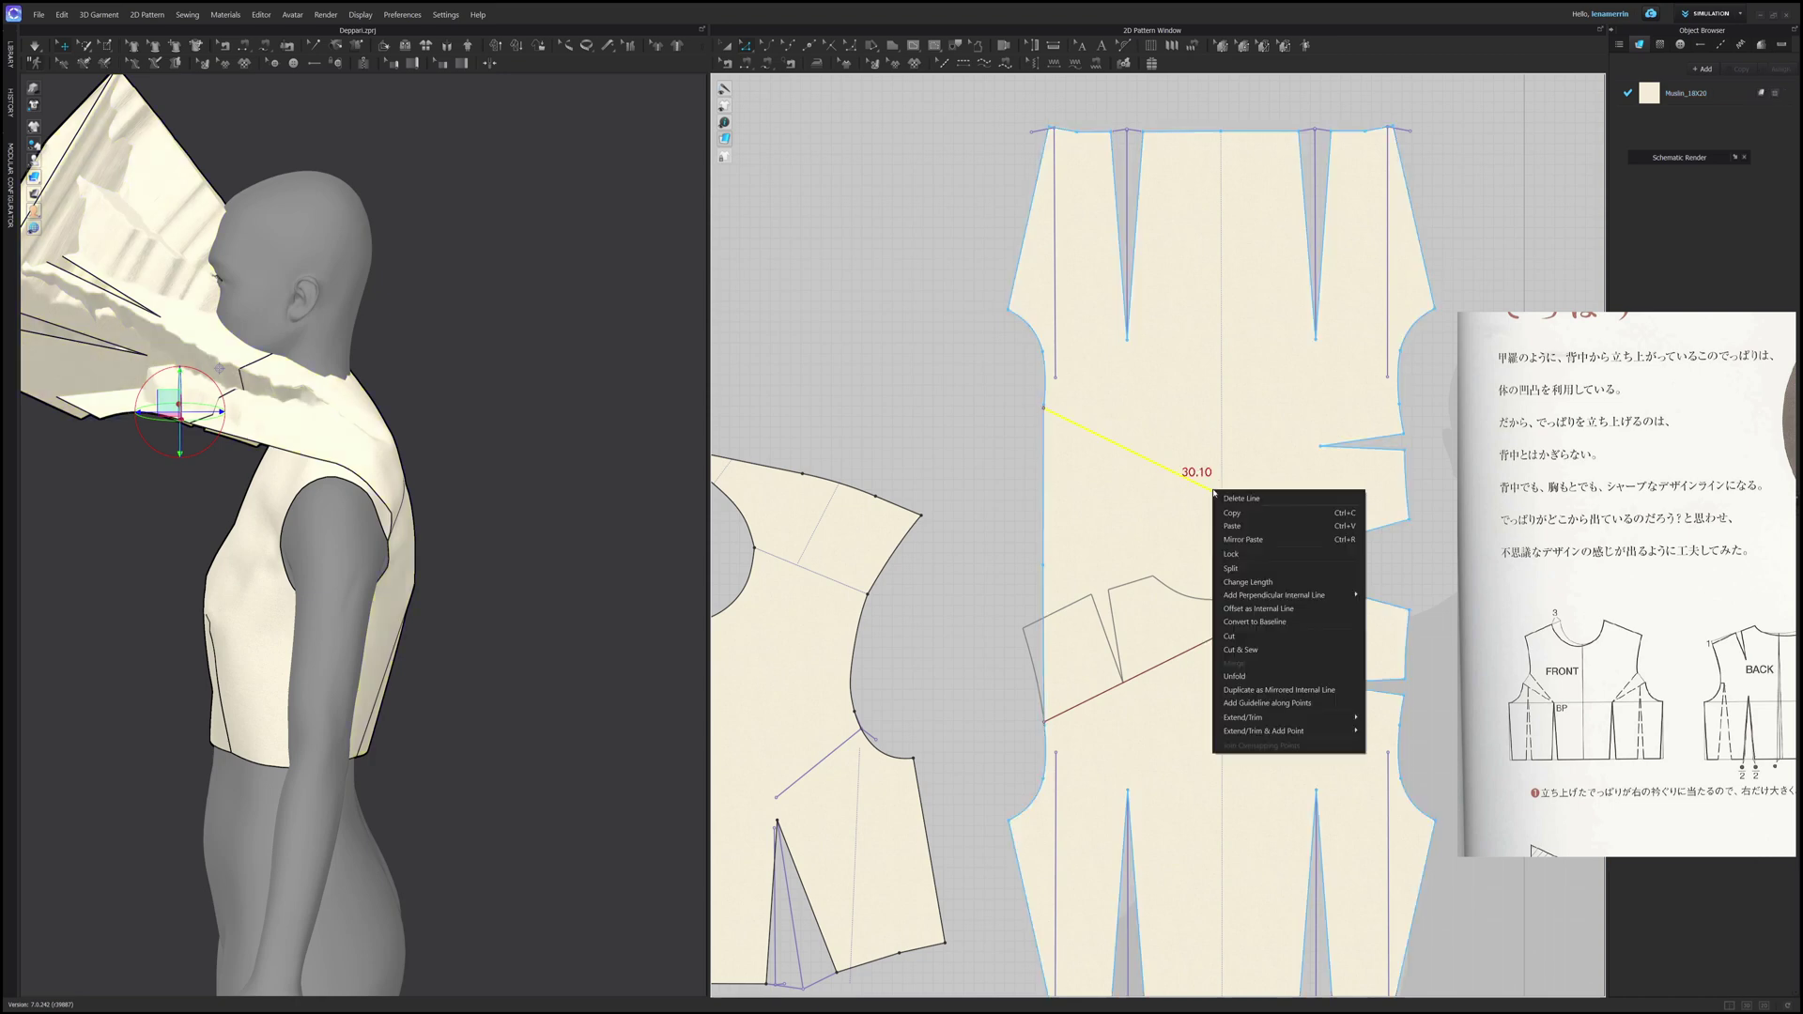
left_click(1235, 631)
scroll(1181, 550, "down", 2)
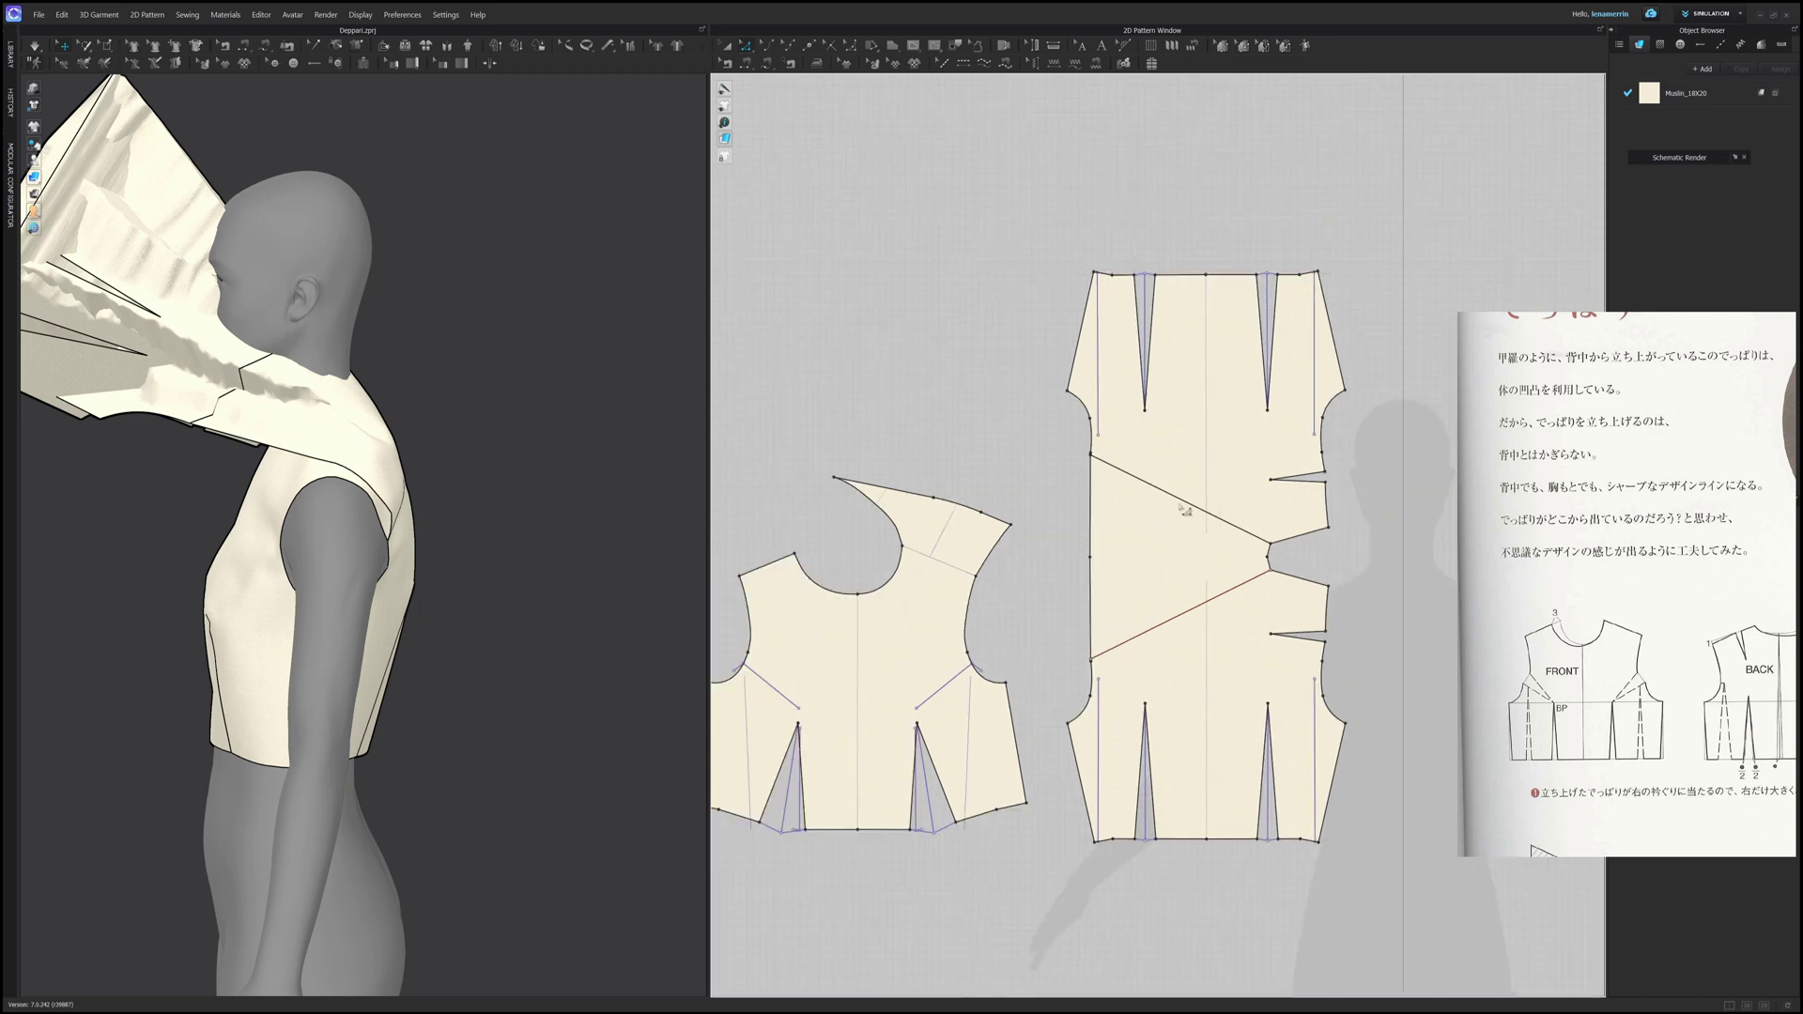
left_click(1215, 436)
key("Delete")
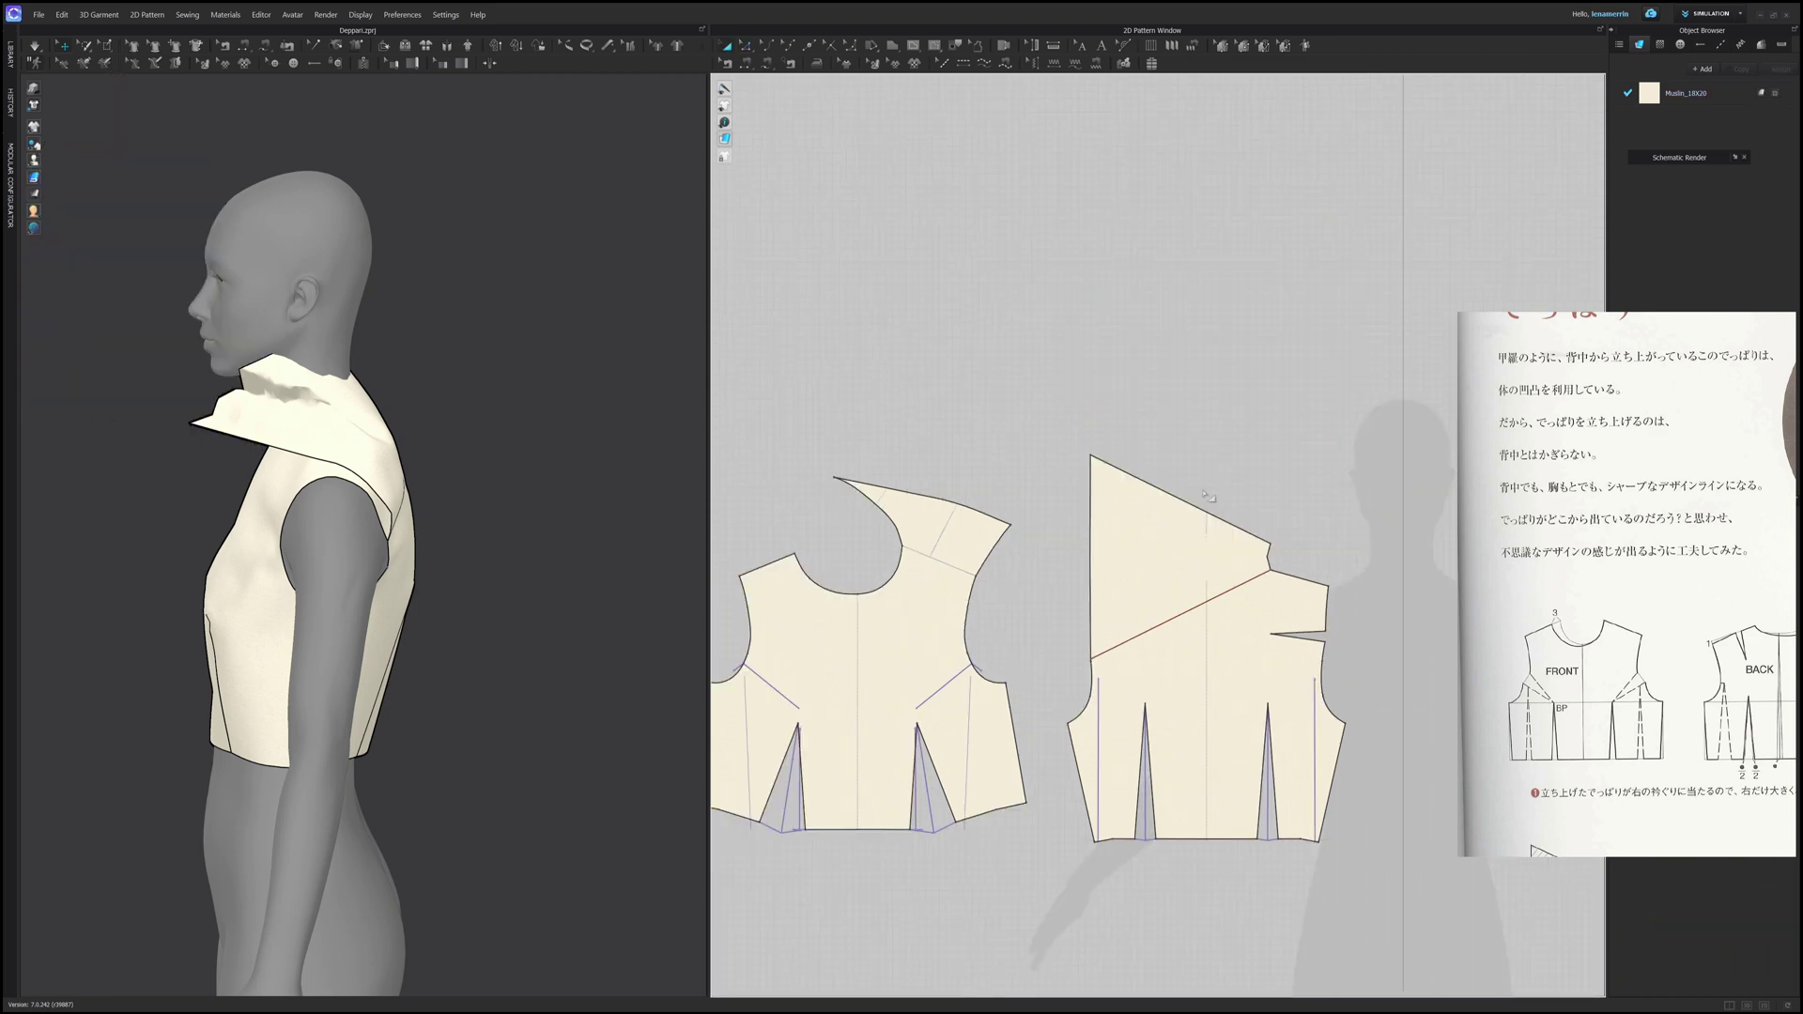
Step: Draw a horizontal internal line across the back at the mirror level and fold the extension down along it in 3D
key("v")
double_click(1268, 558)
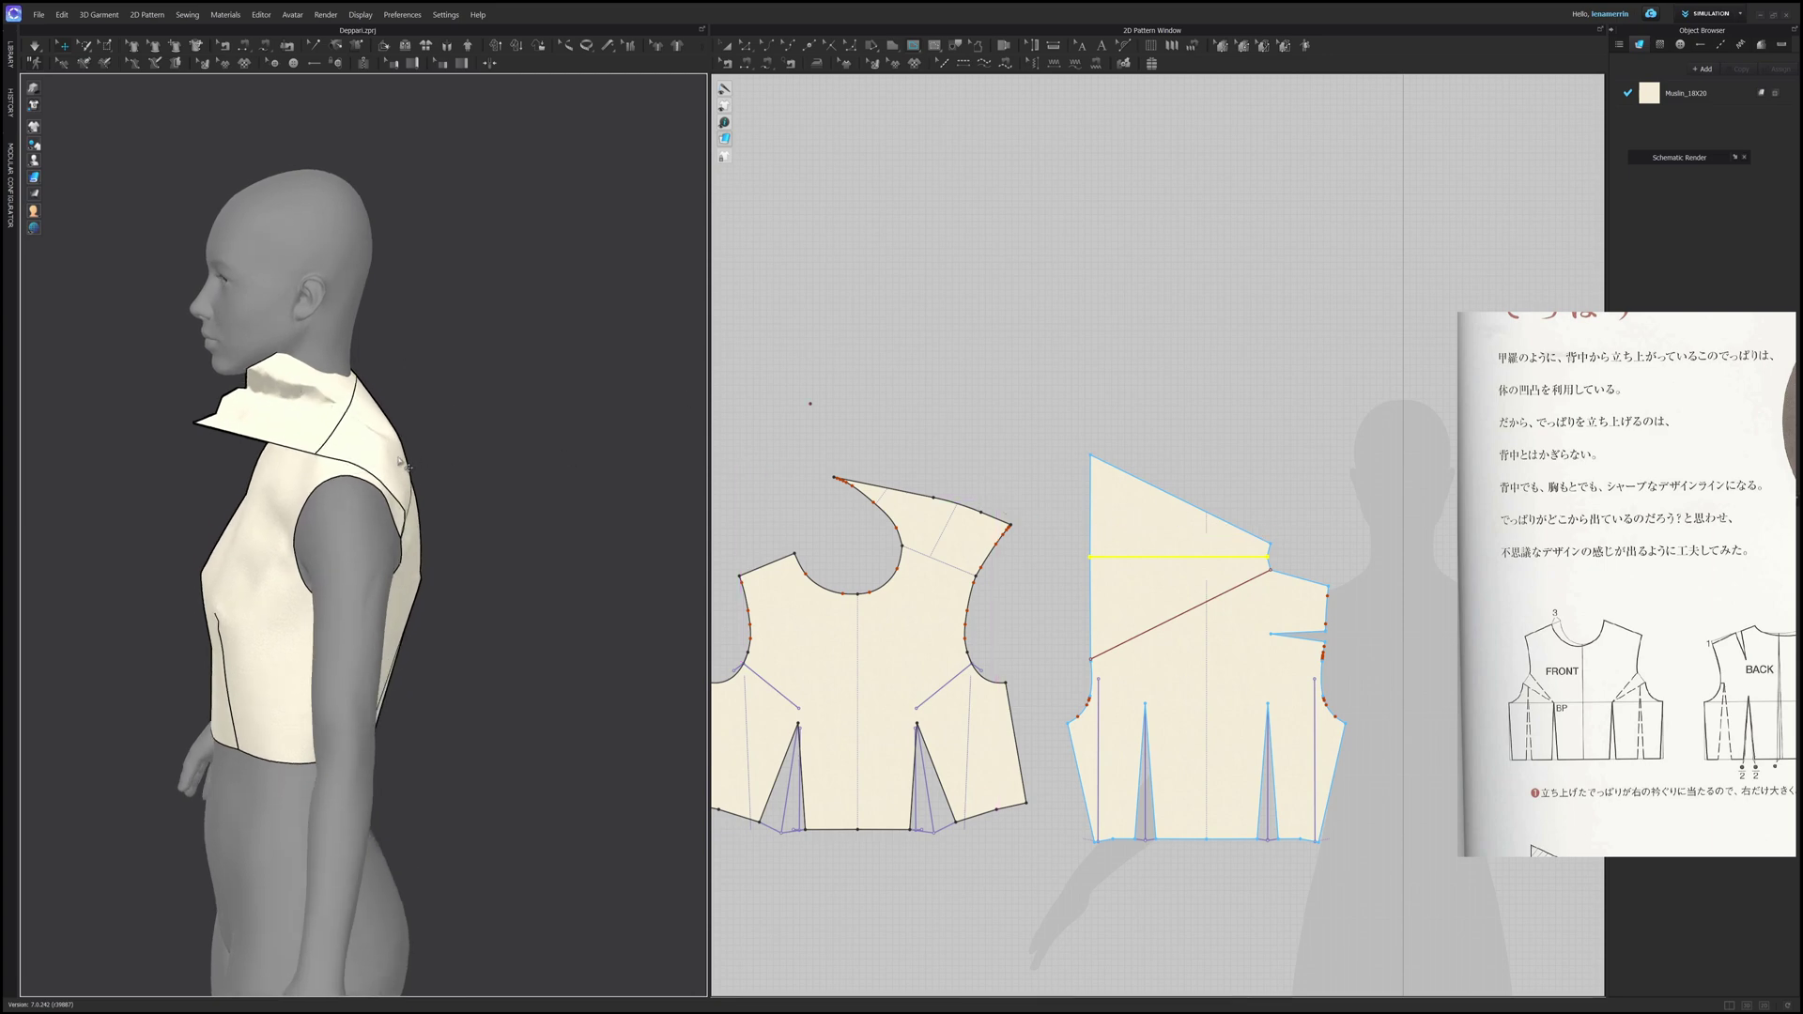
left_click(385, 45)
left_click(355, 409)
left_click_drag(318, 386, 355, 456)
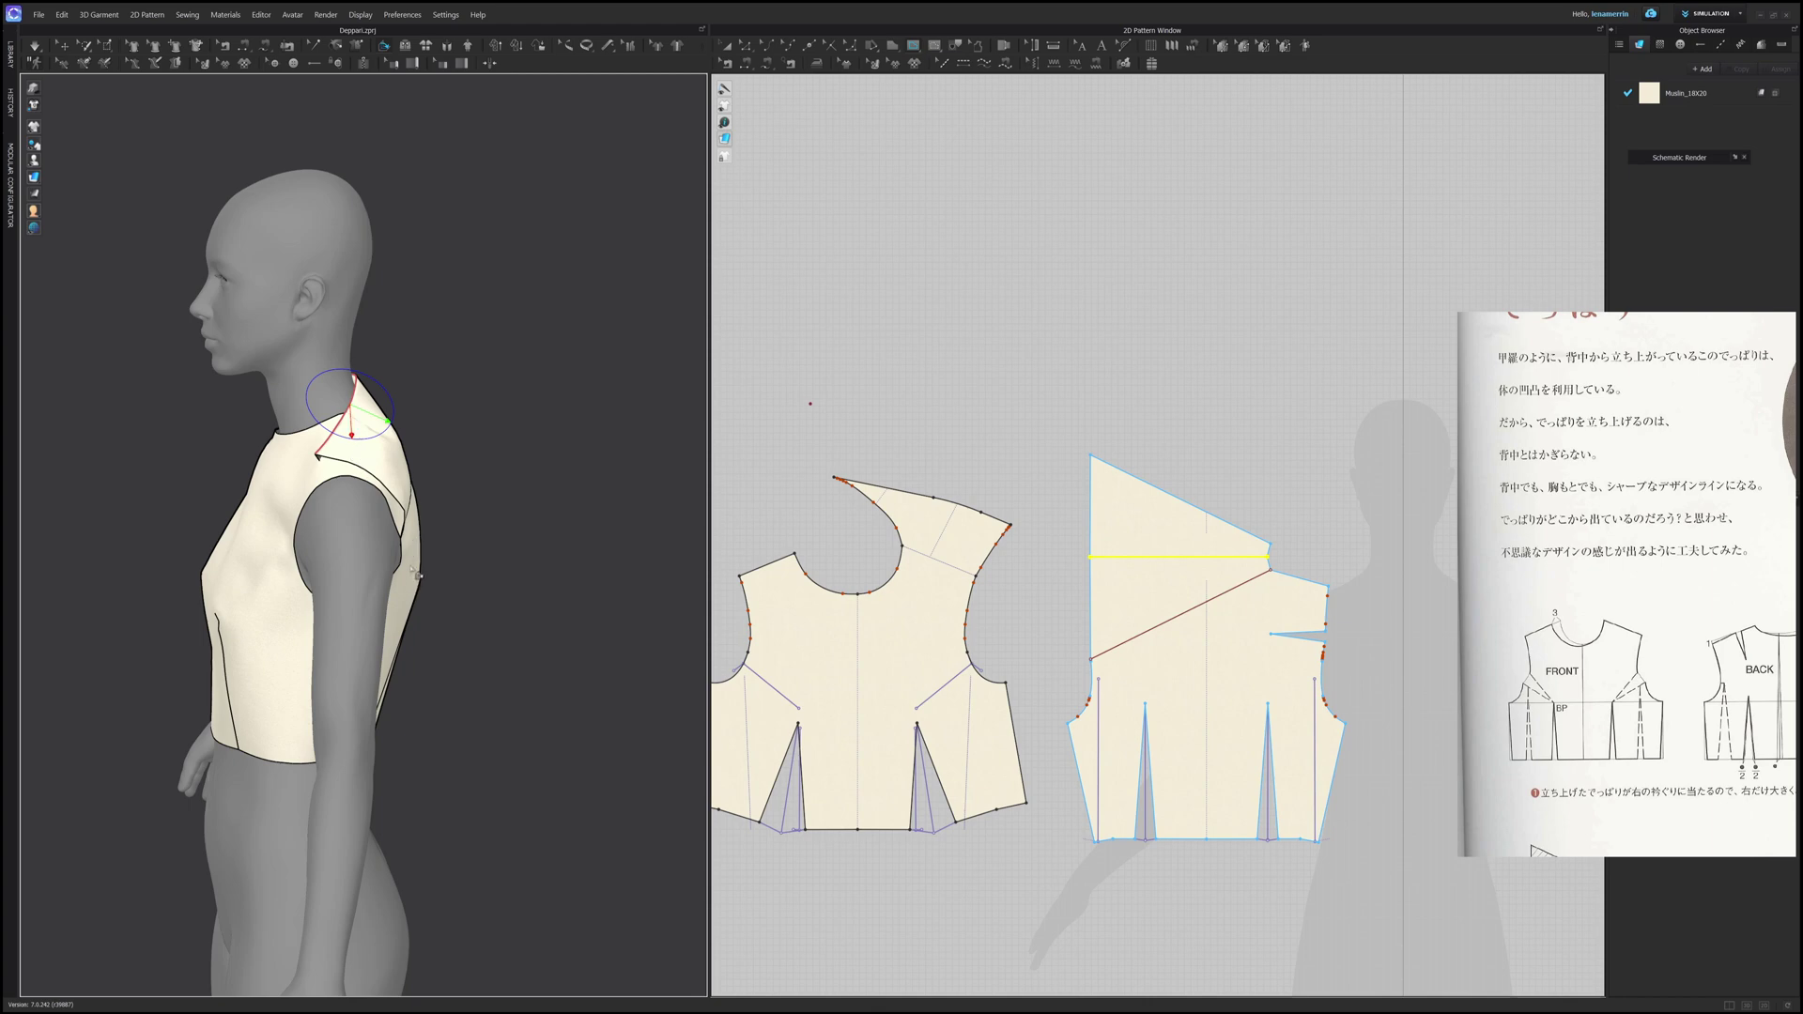
Step: Pull the back away from the avatar in 3D and tug the folded extension's corner outward during simulation
left_click_drag(417, 571, 474, 554)
mouse_move(557, 531)
right_mouse_down()
mouse_move(475, 544)
mouse_move(536, 545)
right_mouse_up()
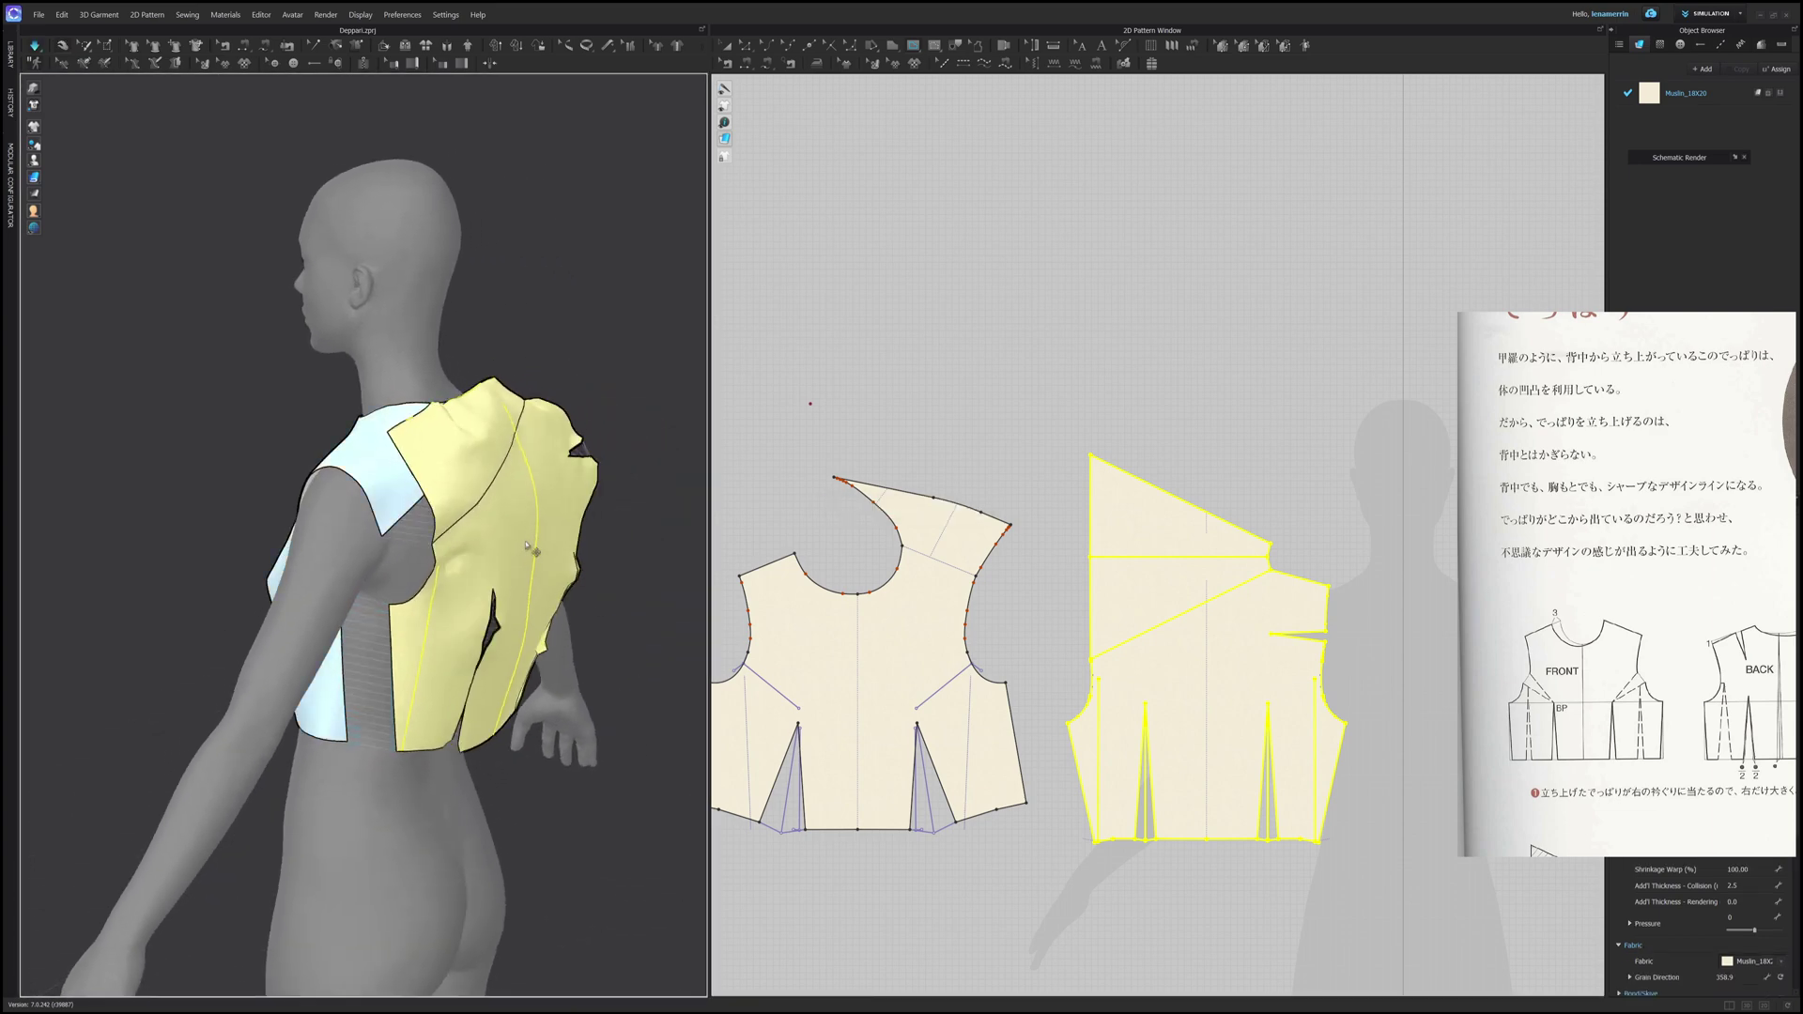
right_click_drag(491, 527, 558, 514)
left_click_drag(382, 445, 427, 486)
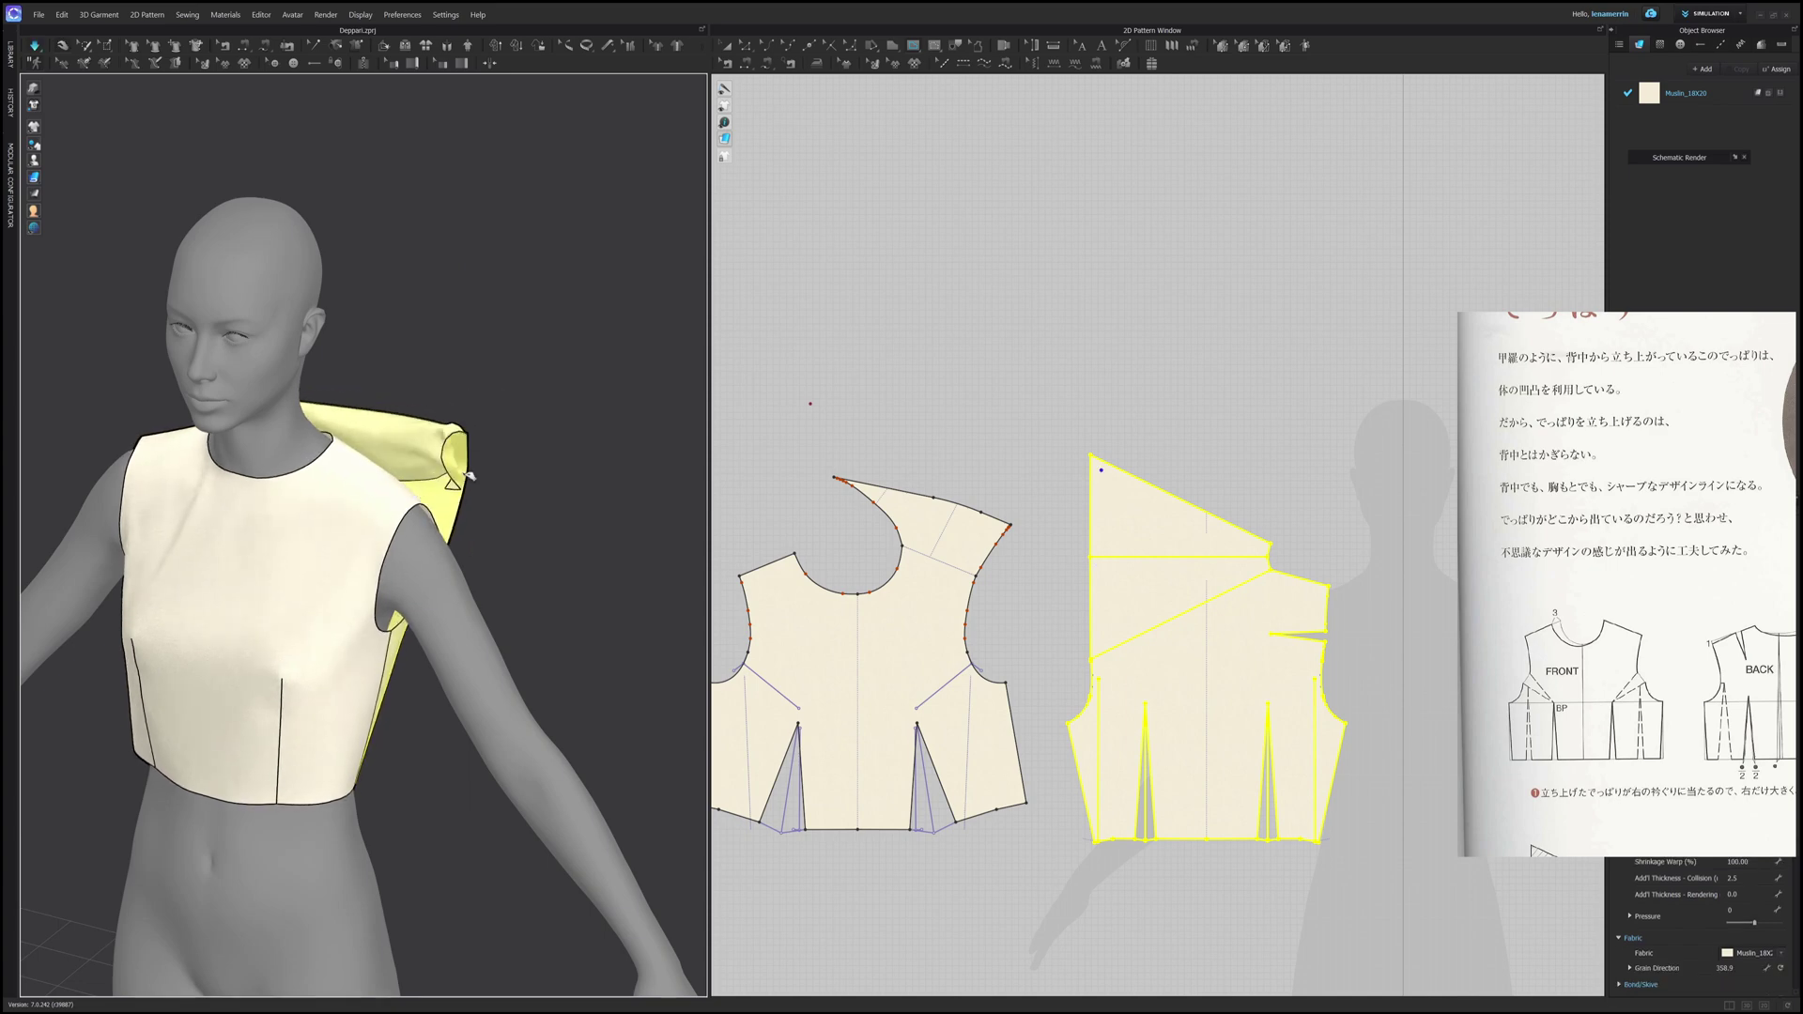
Step: Sew the slanted upper edge of the back's extension to the diagonal internal line and simulate while tugging the back fabric
right_click_drag(525, 470, 447, 460)
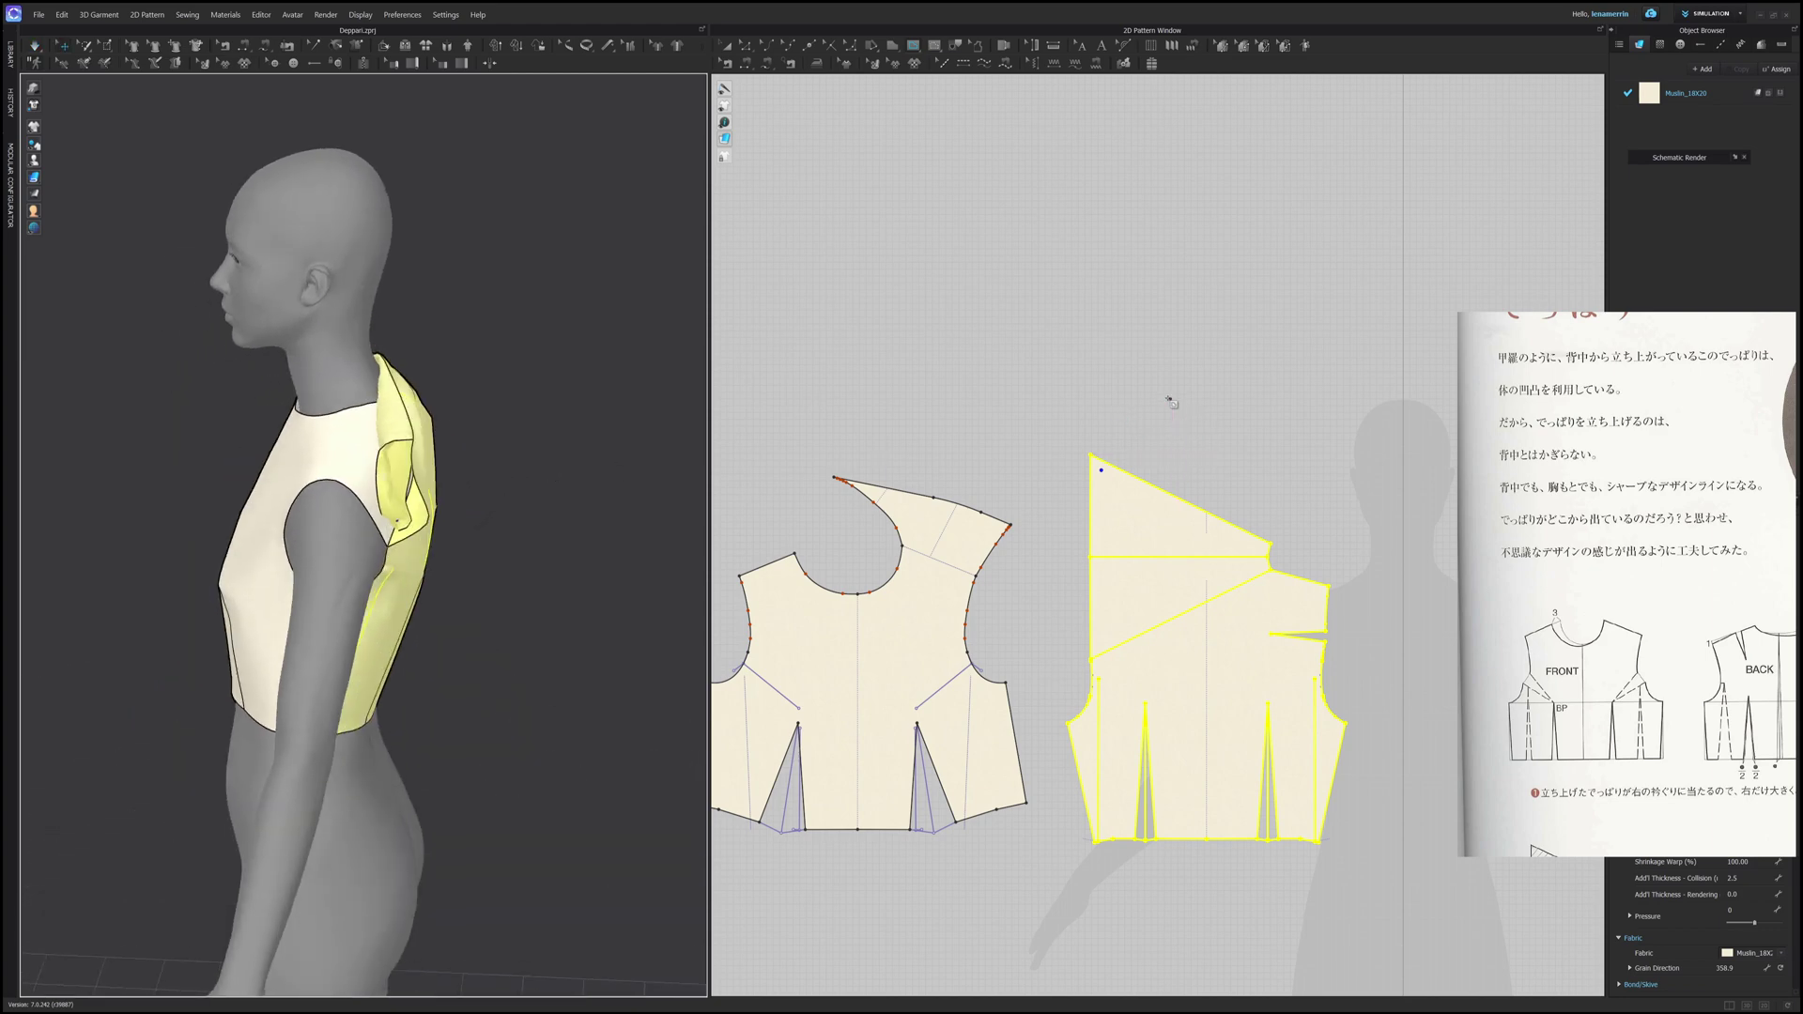
key("m")
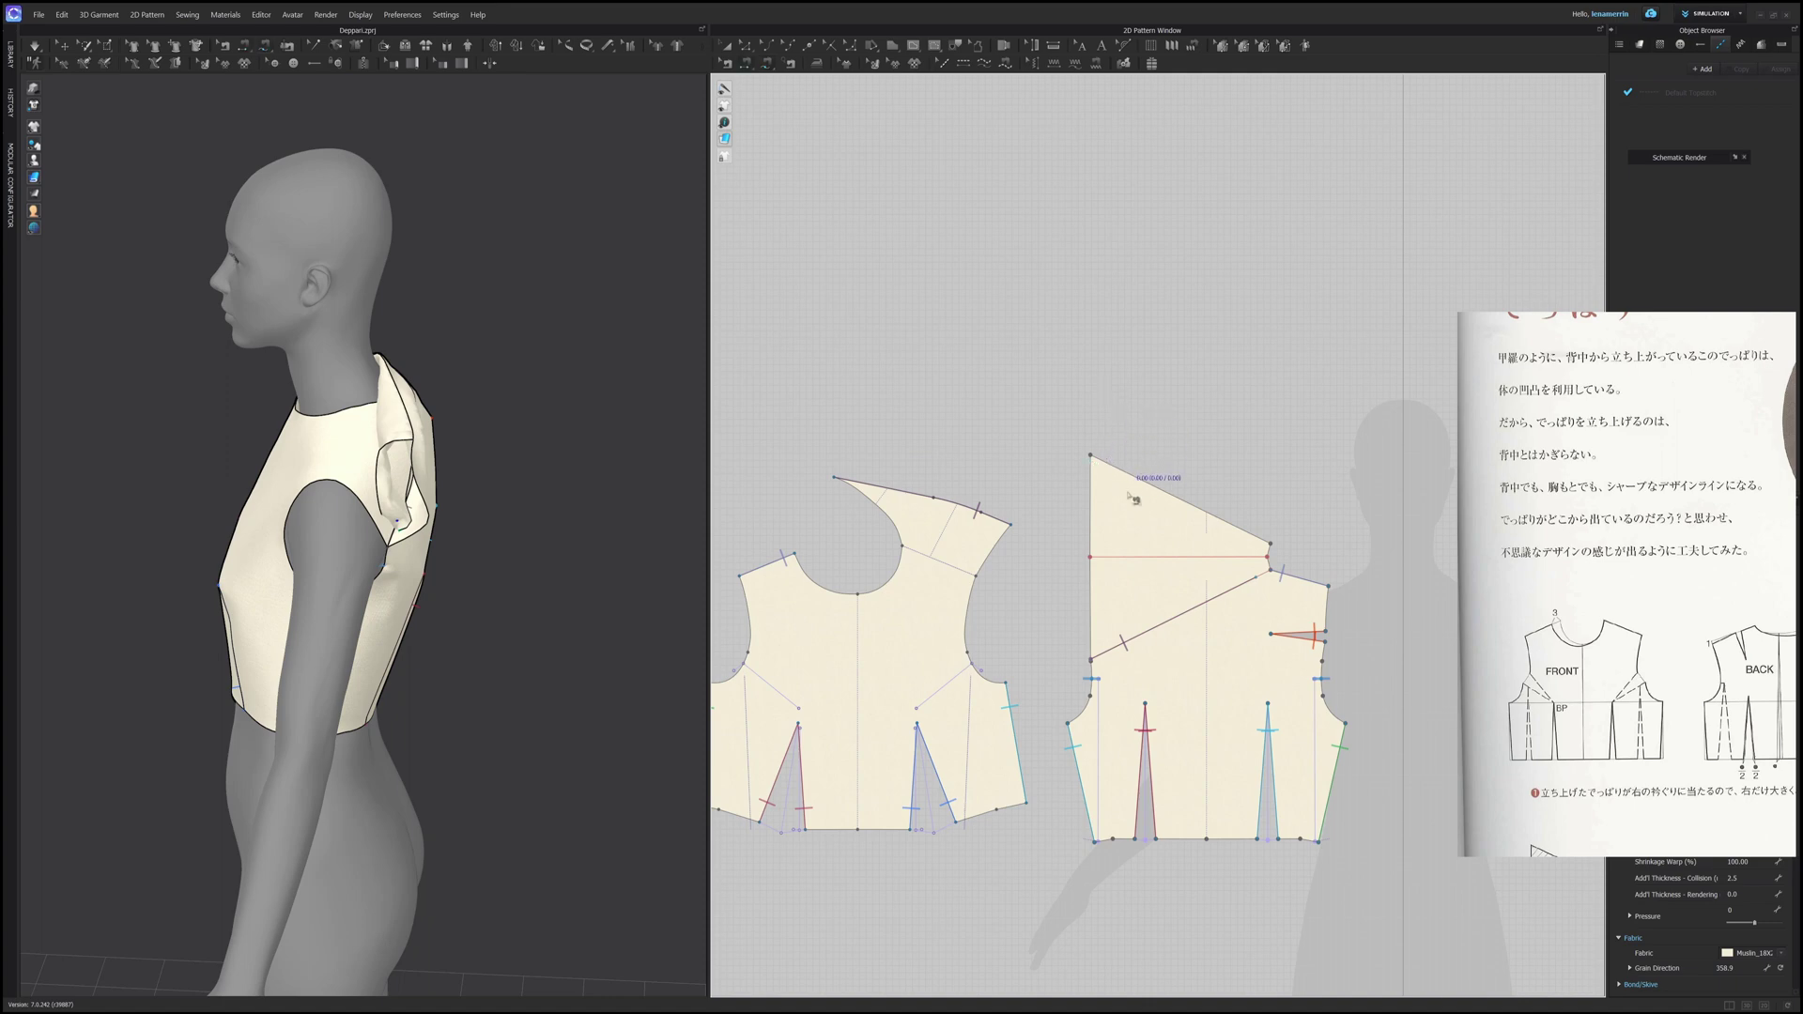
scroll(1315, 564, "up", 3)
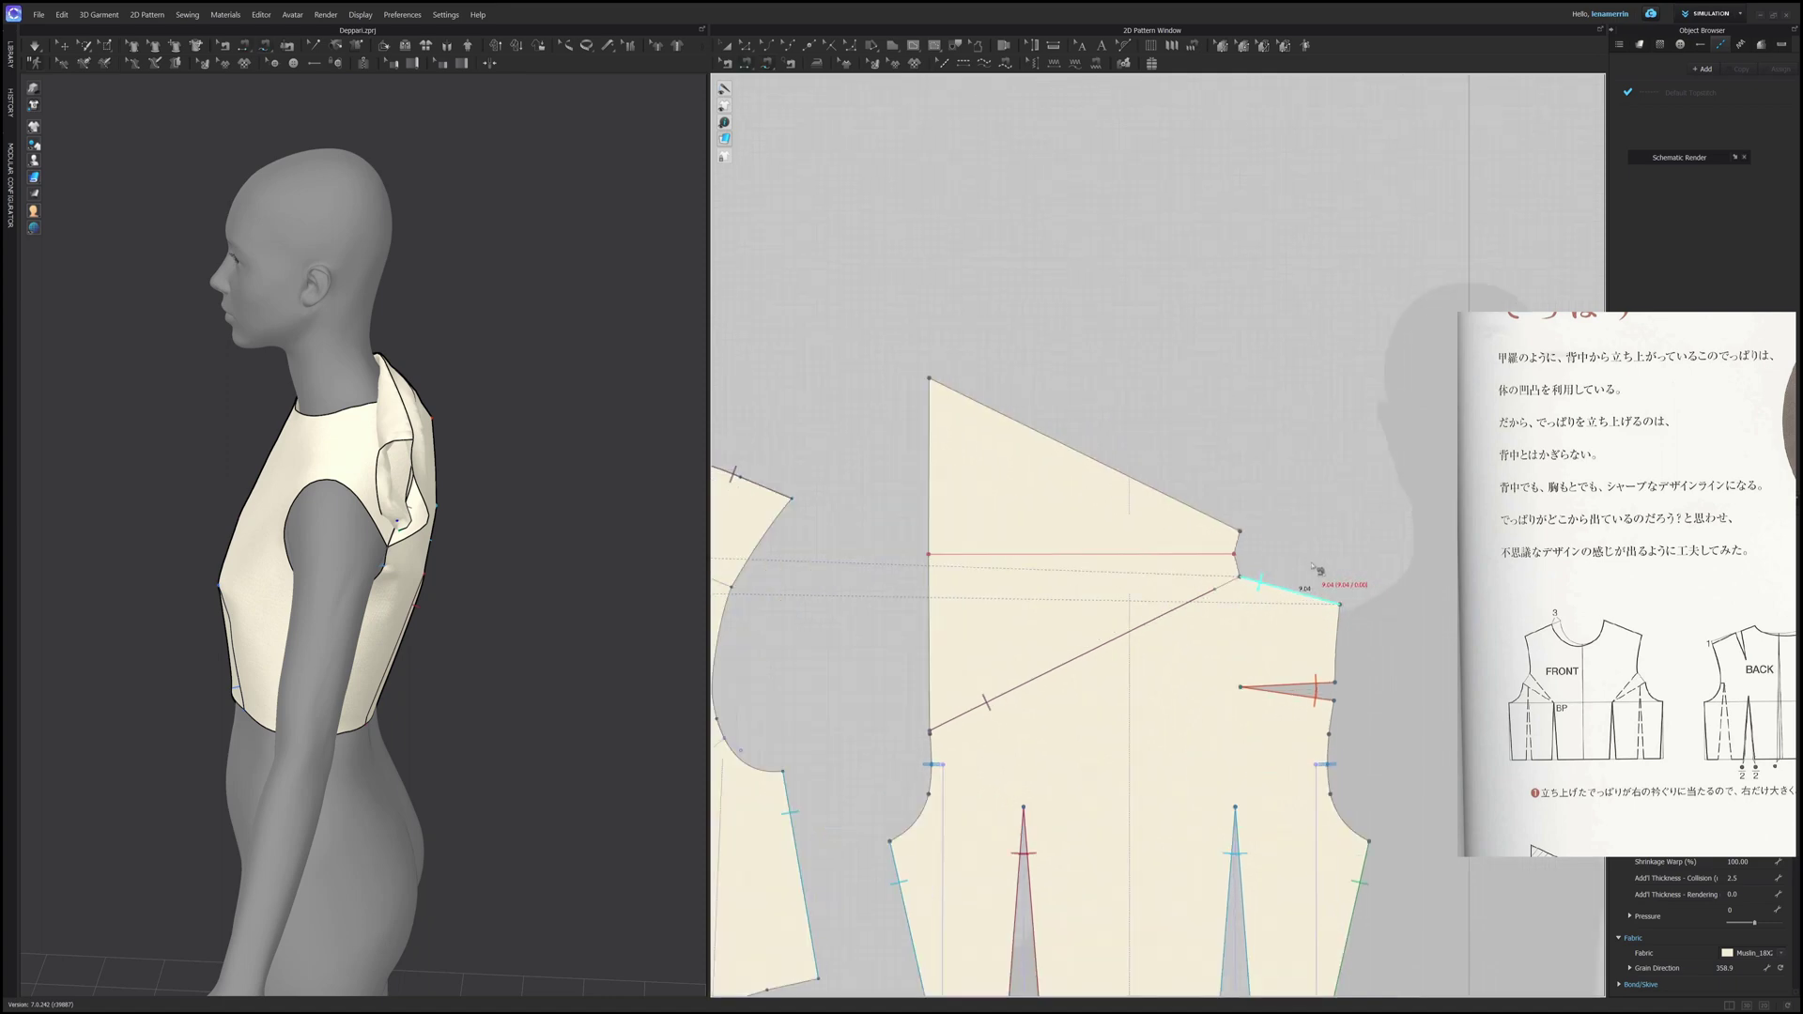
left_click(955, 395)
left_click(972, 711)
key("space")
right_click_drag(515, 523, 438, 517)
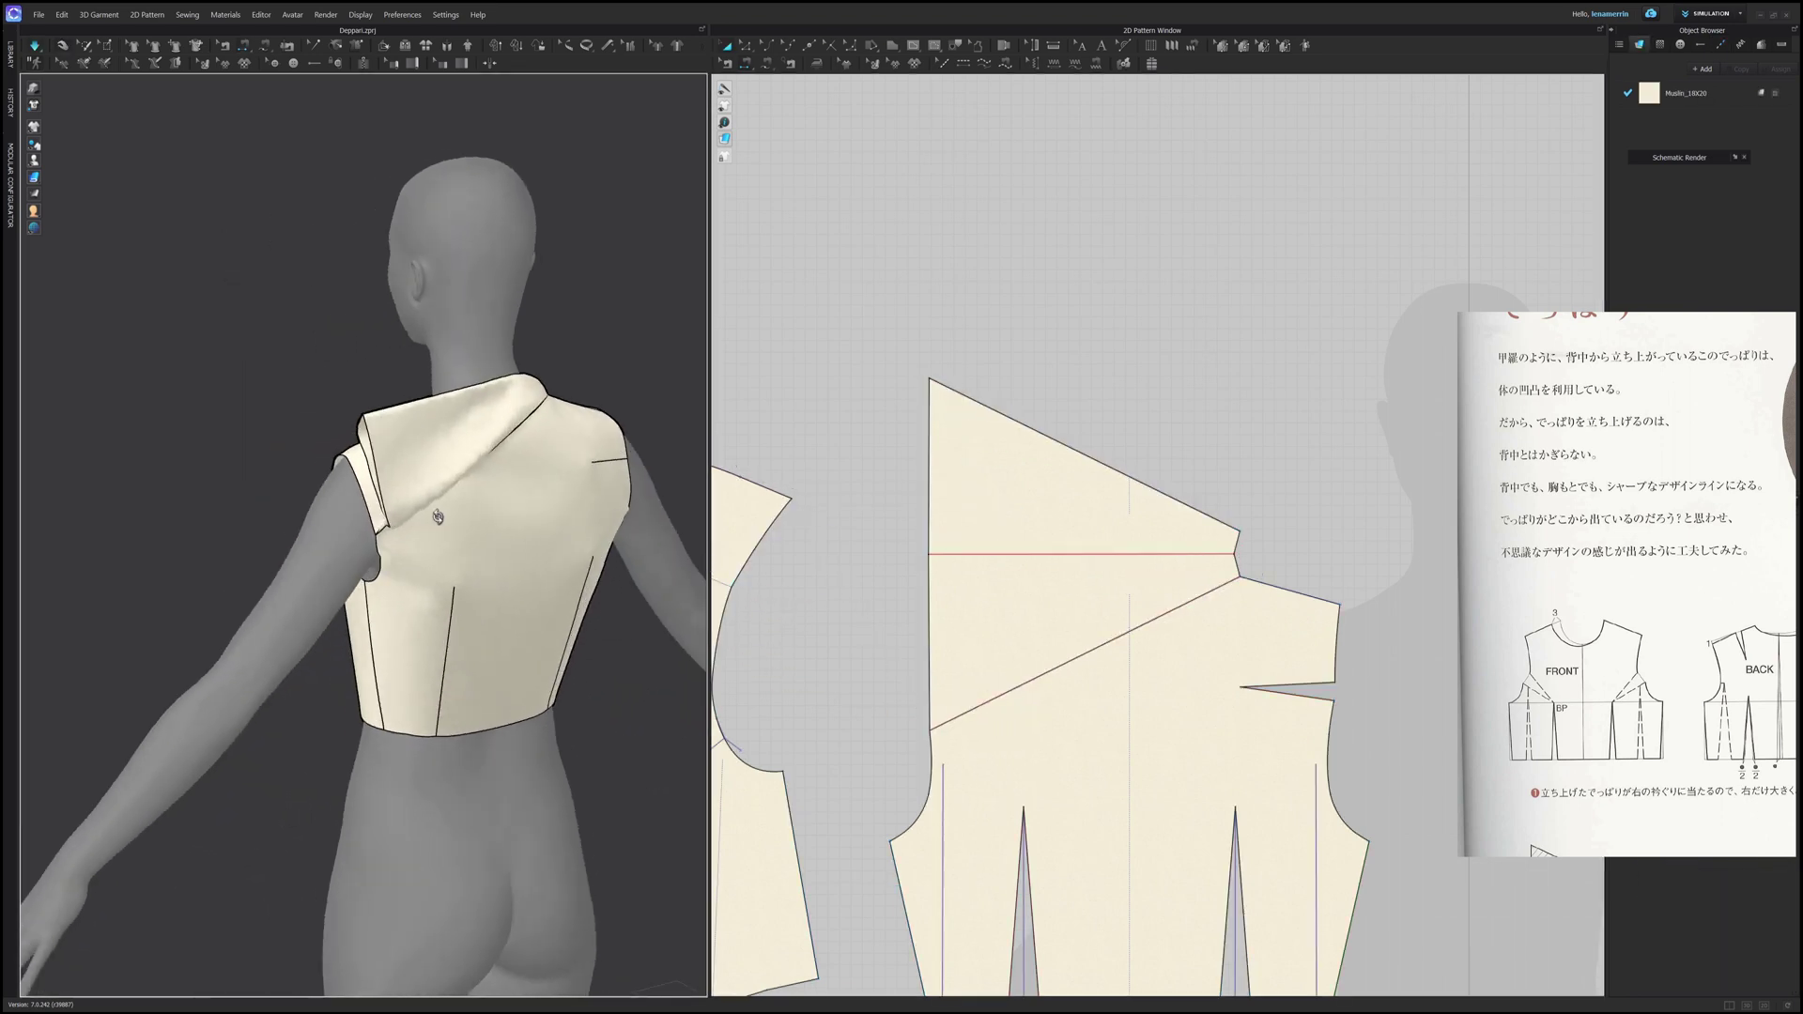
left_click(439, 516)
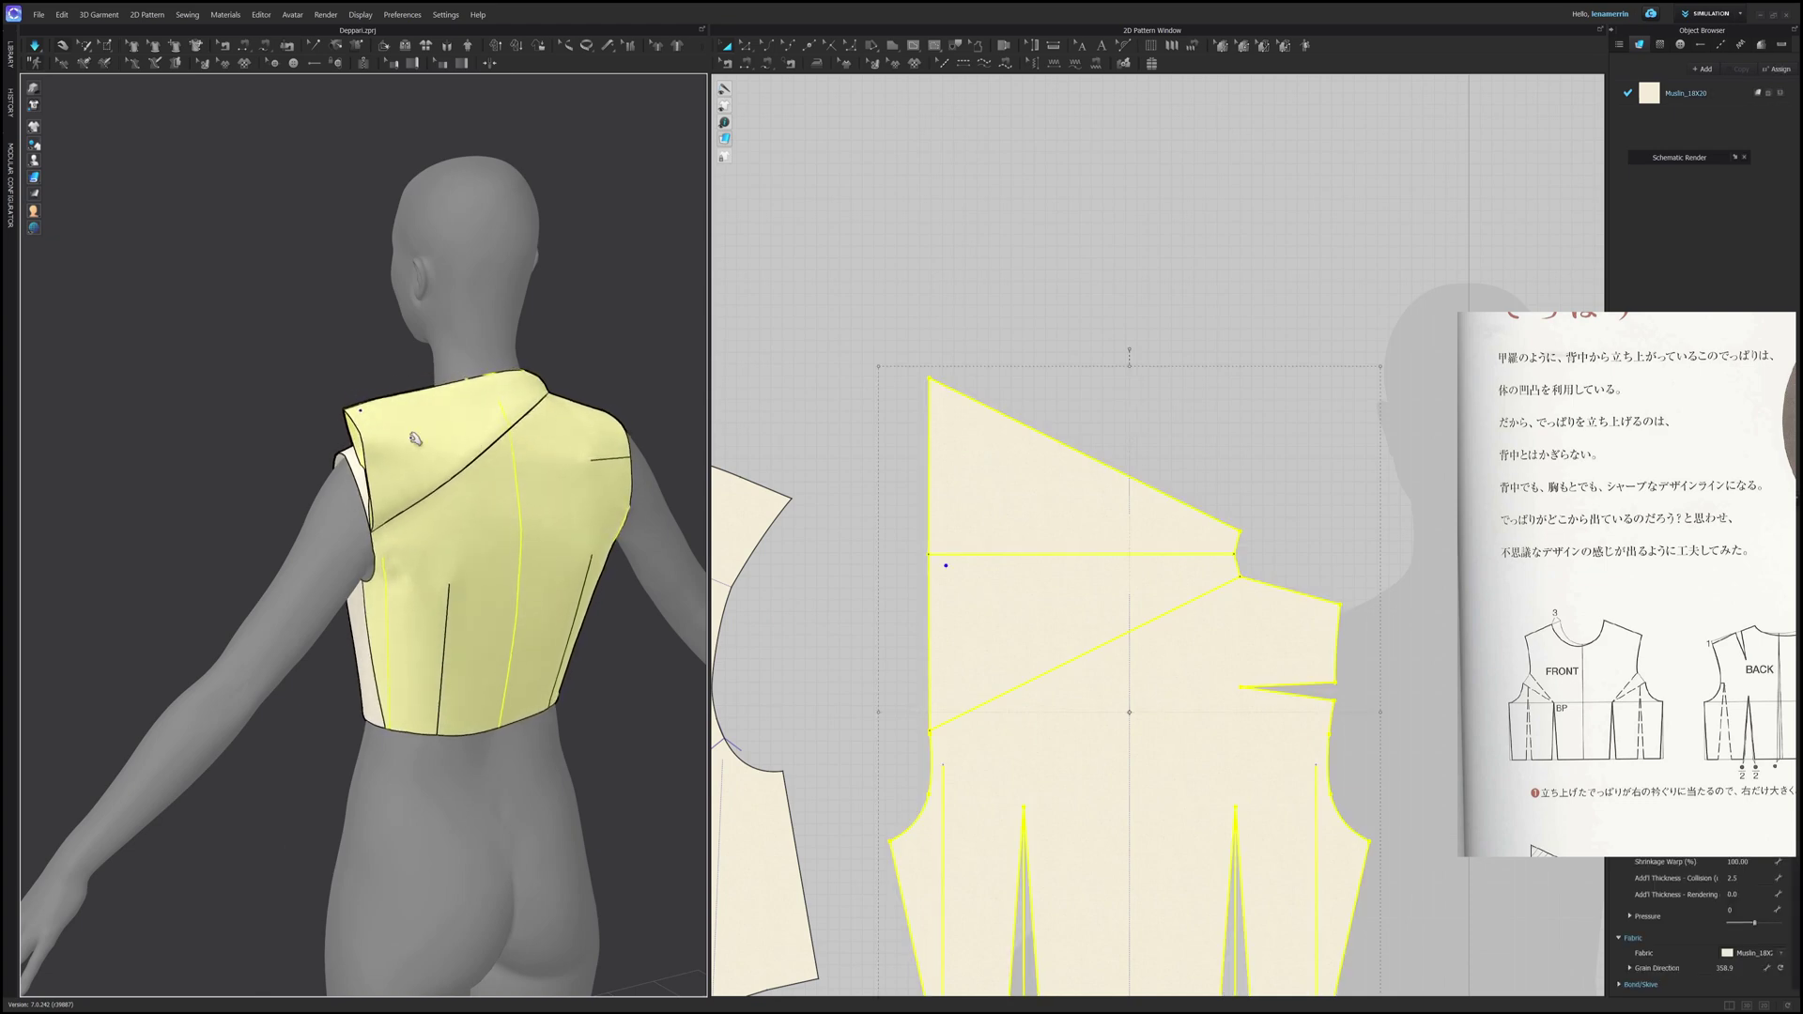
Step: Sew the extension's vertical side edge above the fold line to the matching edge below it and simulate the garment
key("n")
left_click(939, 407)
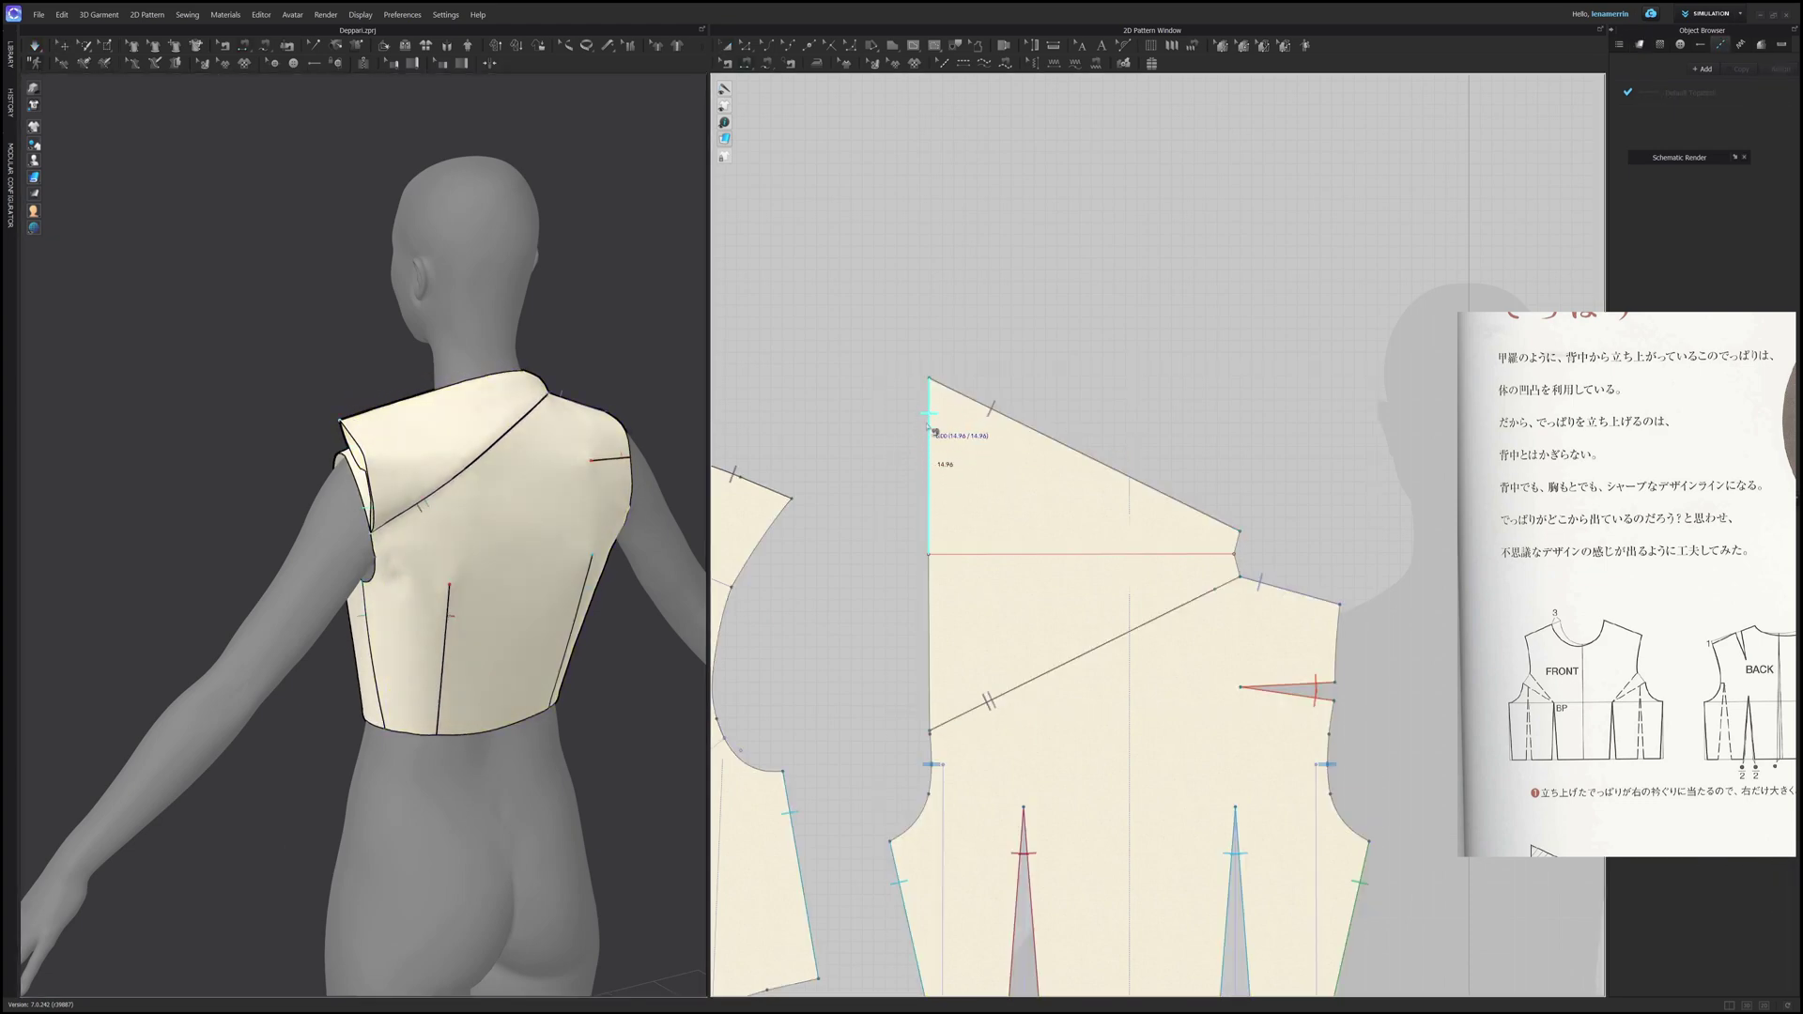
left_click(931, 697)
key("space")
right_click_drag(315, 540, 527, 507)
left_click(1202, 401)
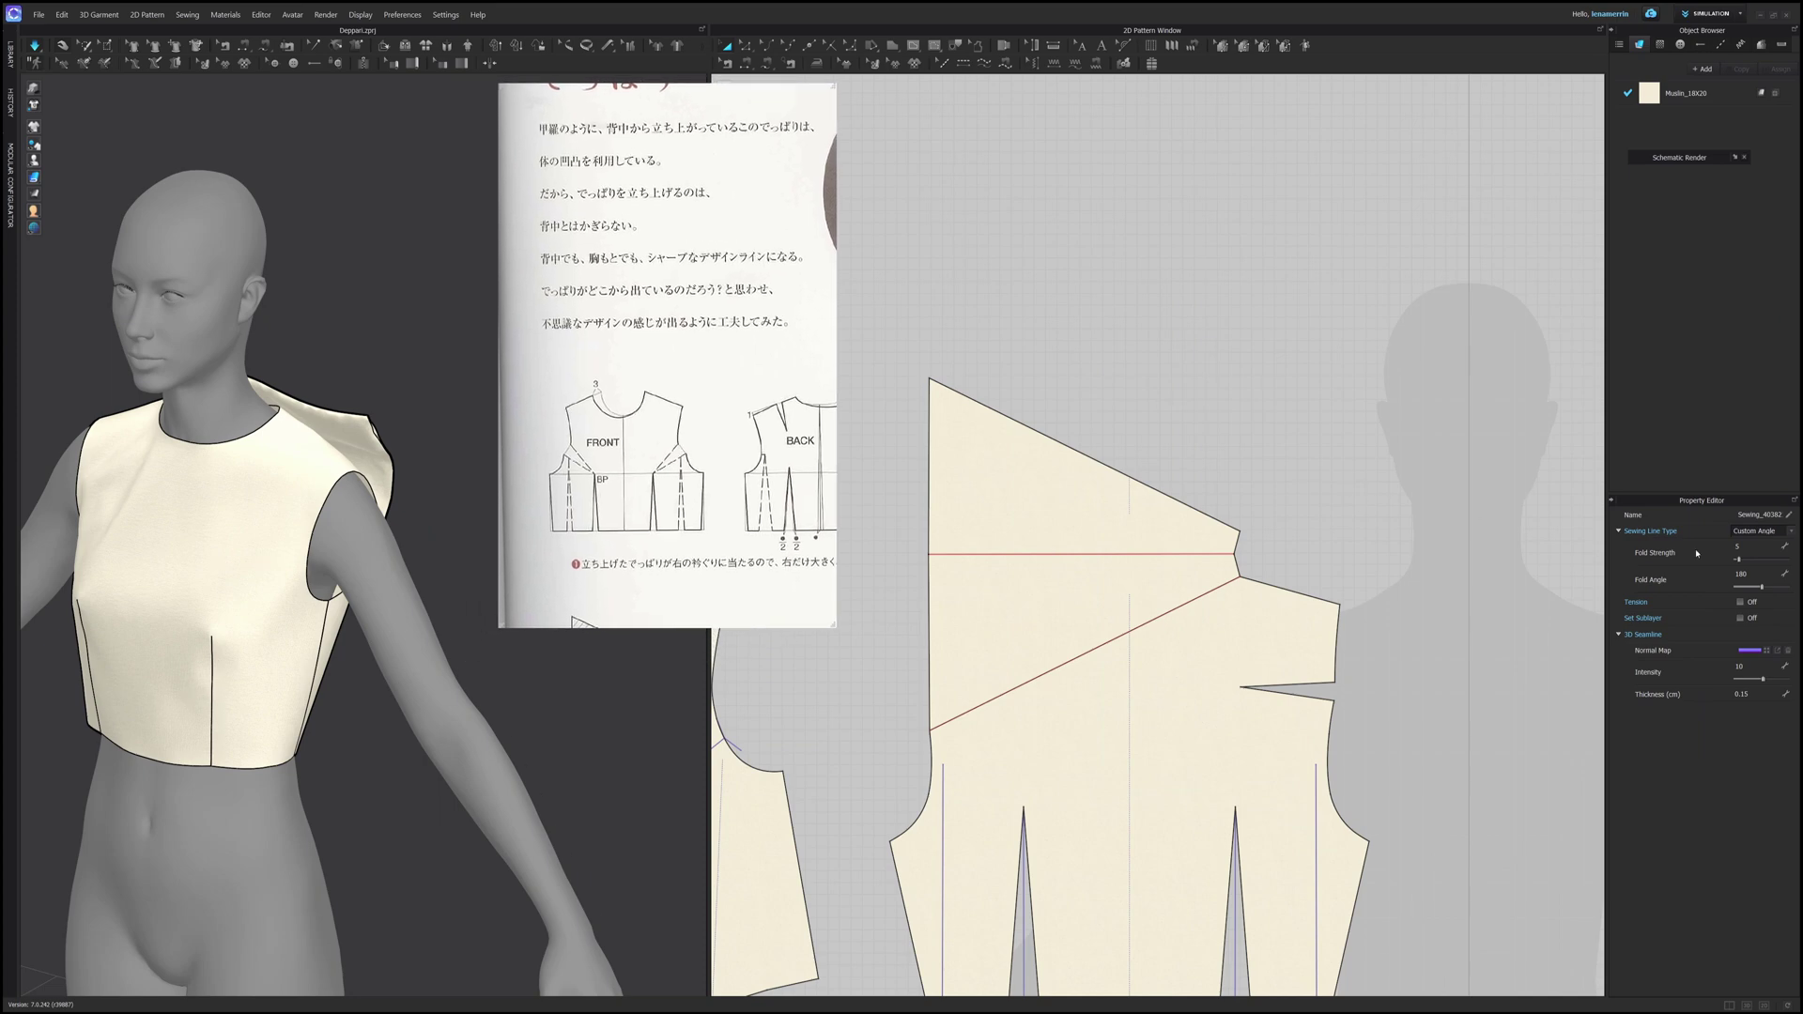
Step: Turn on Fold Rendering for the back's horizontal internal line and tug the back fabric in 3D during simulation
right_click_drag(403, 489, 351, 474)
scroll(395, 365, "up", 3)
right_click_drag(393, 365, 387, 316)
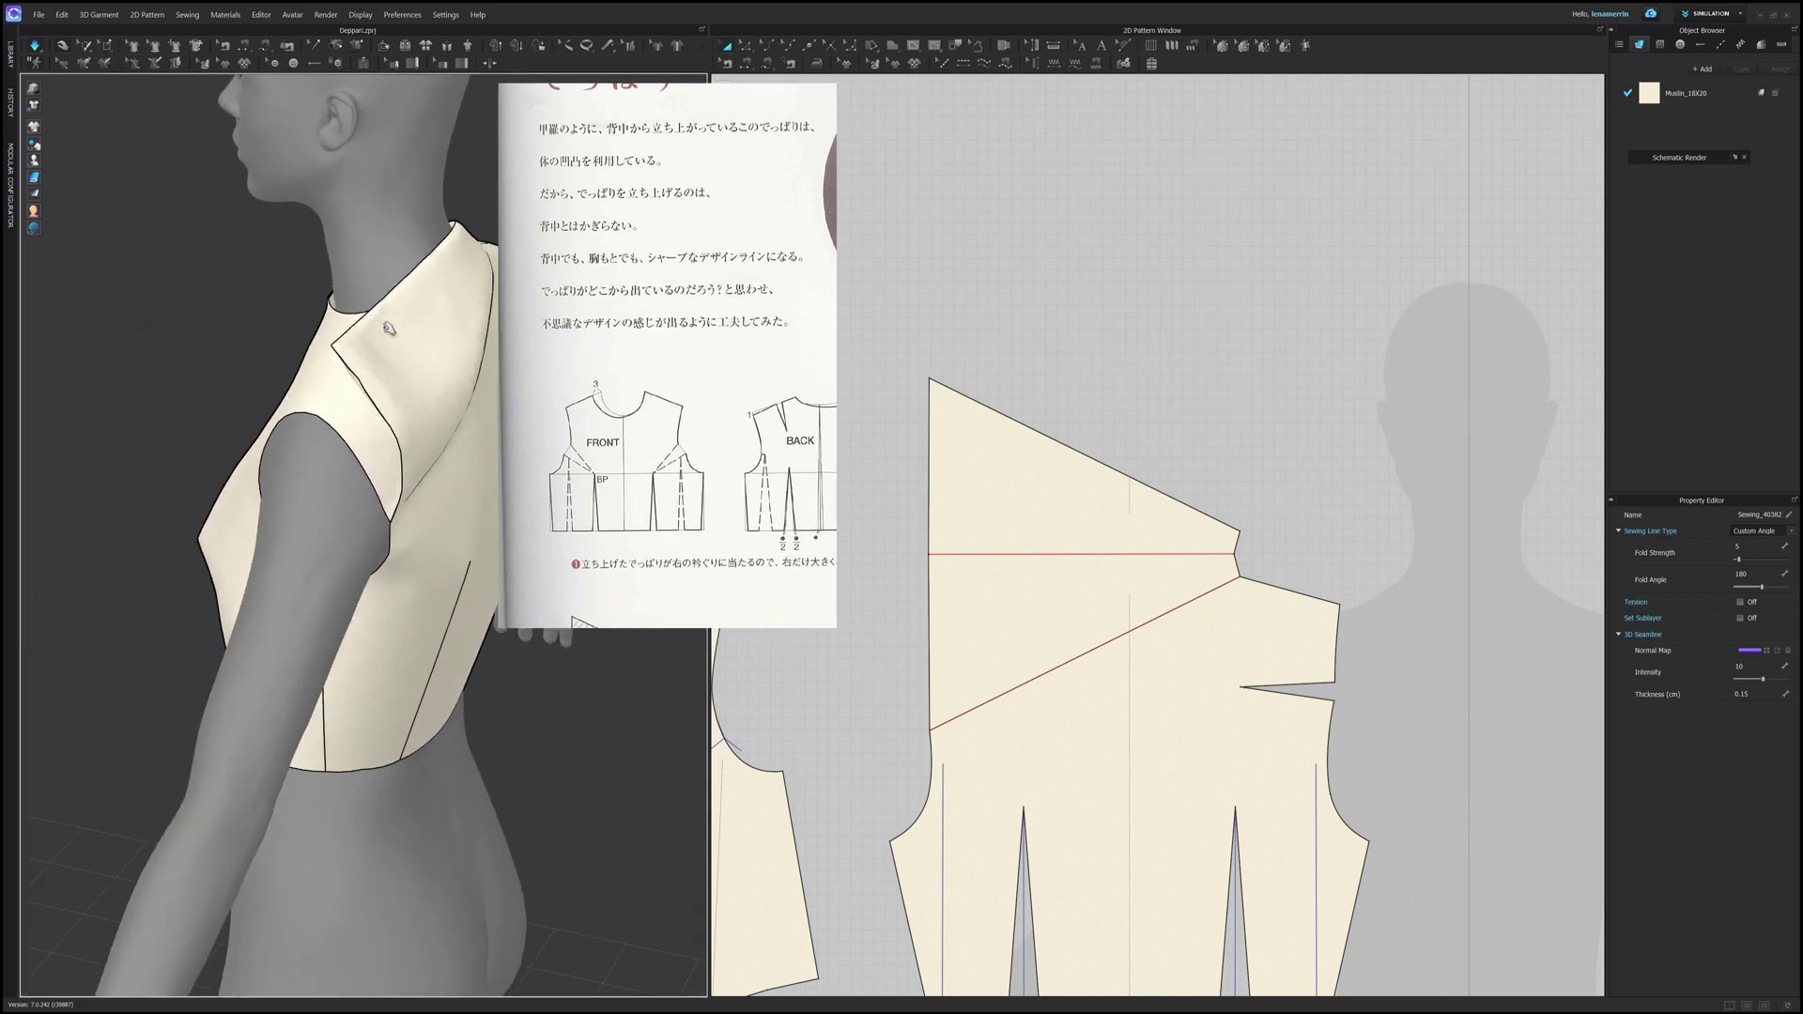
key("z")
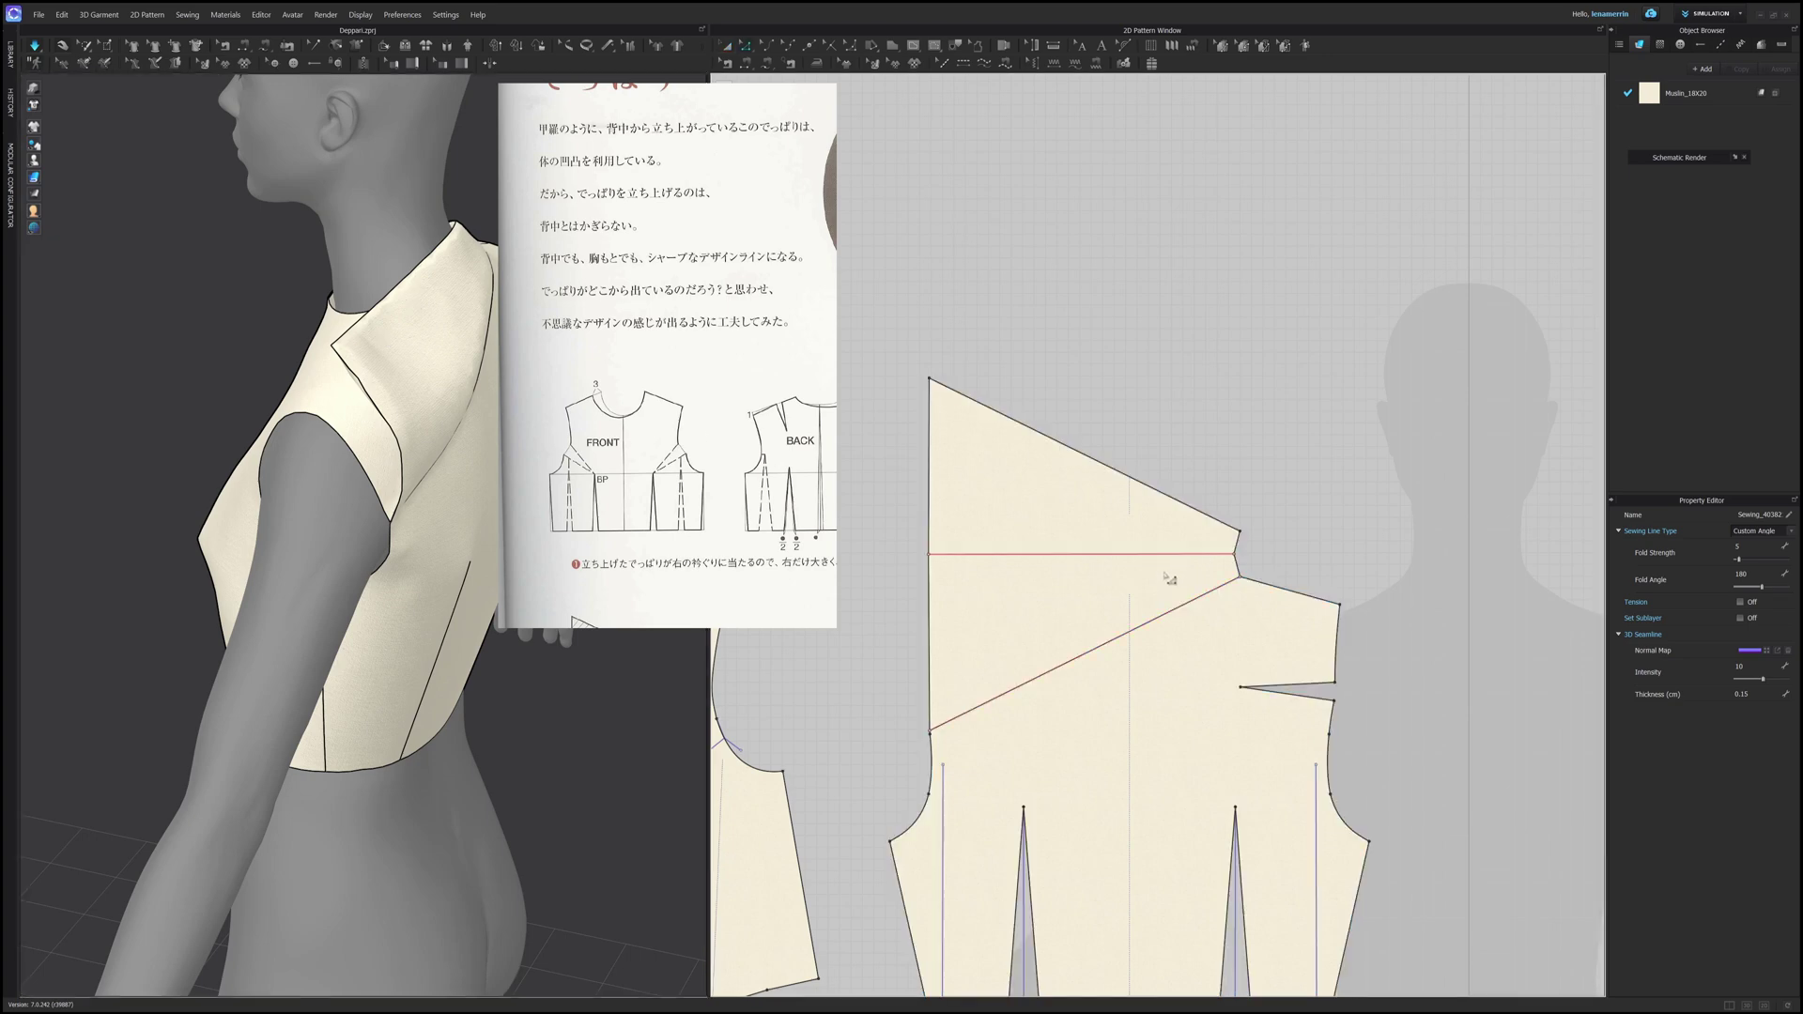
left_click(1171, 555)
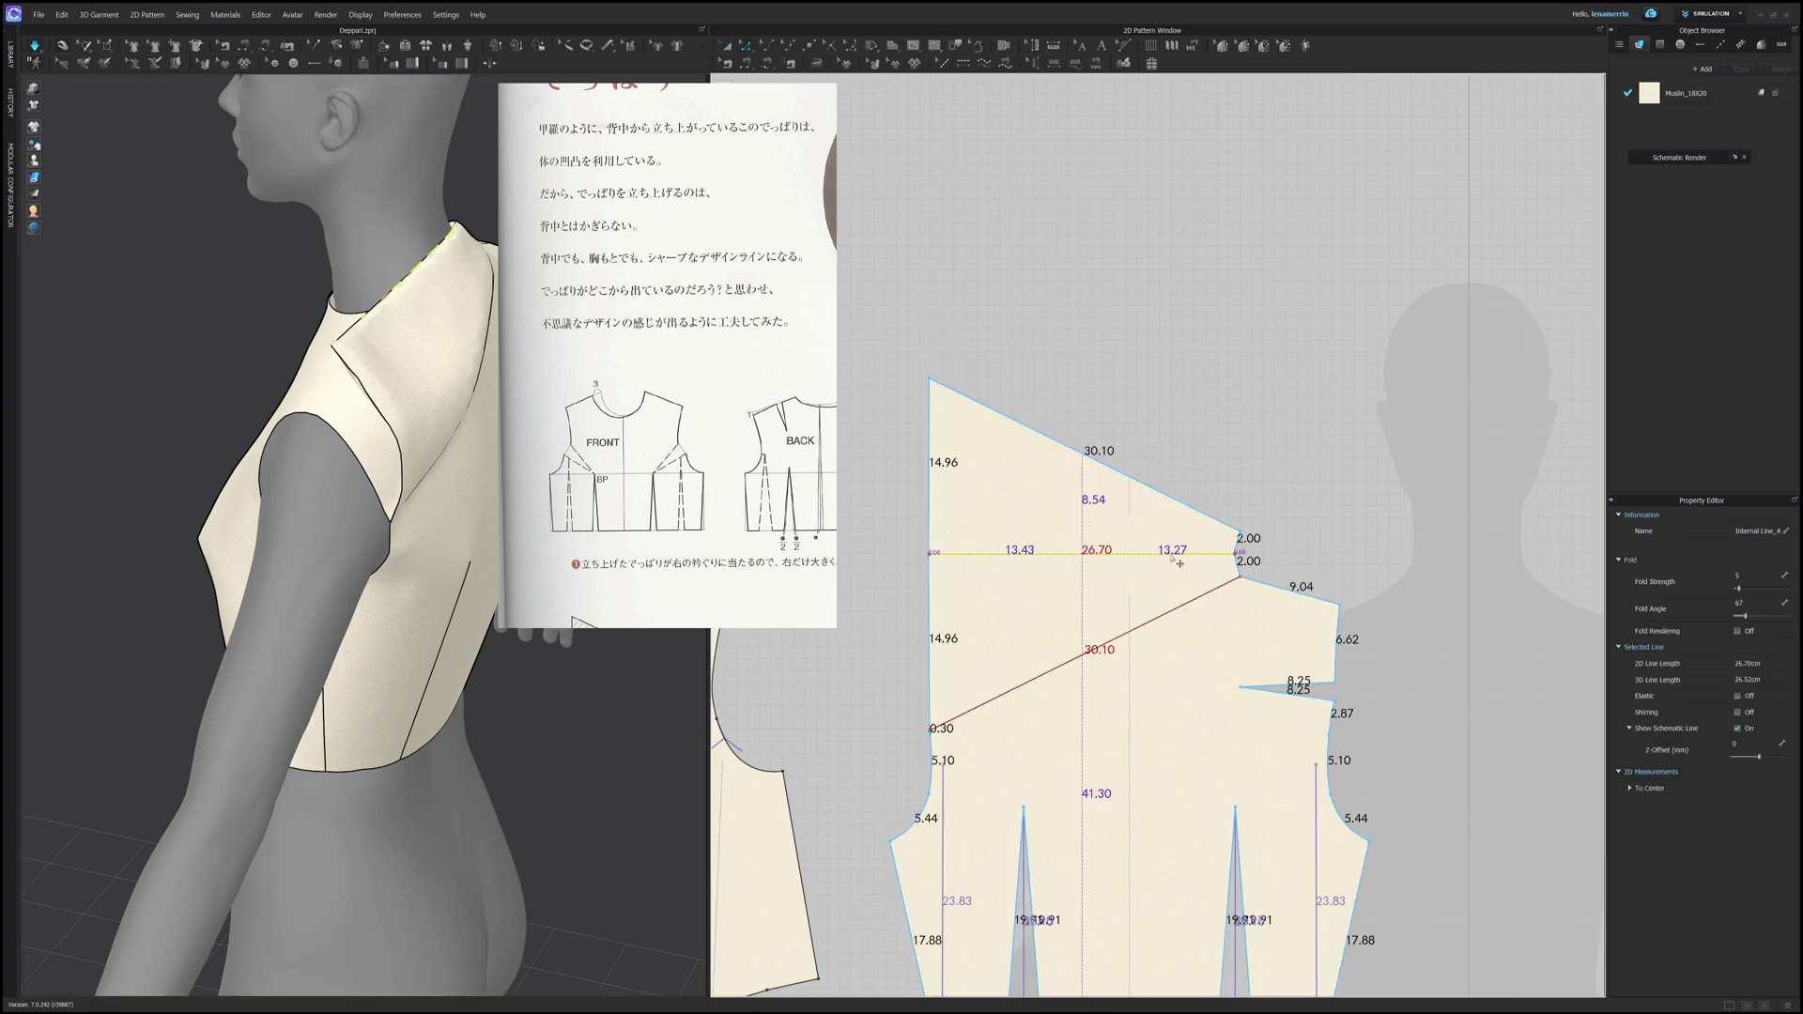
left_click(1738, 632)
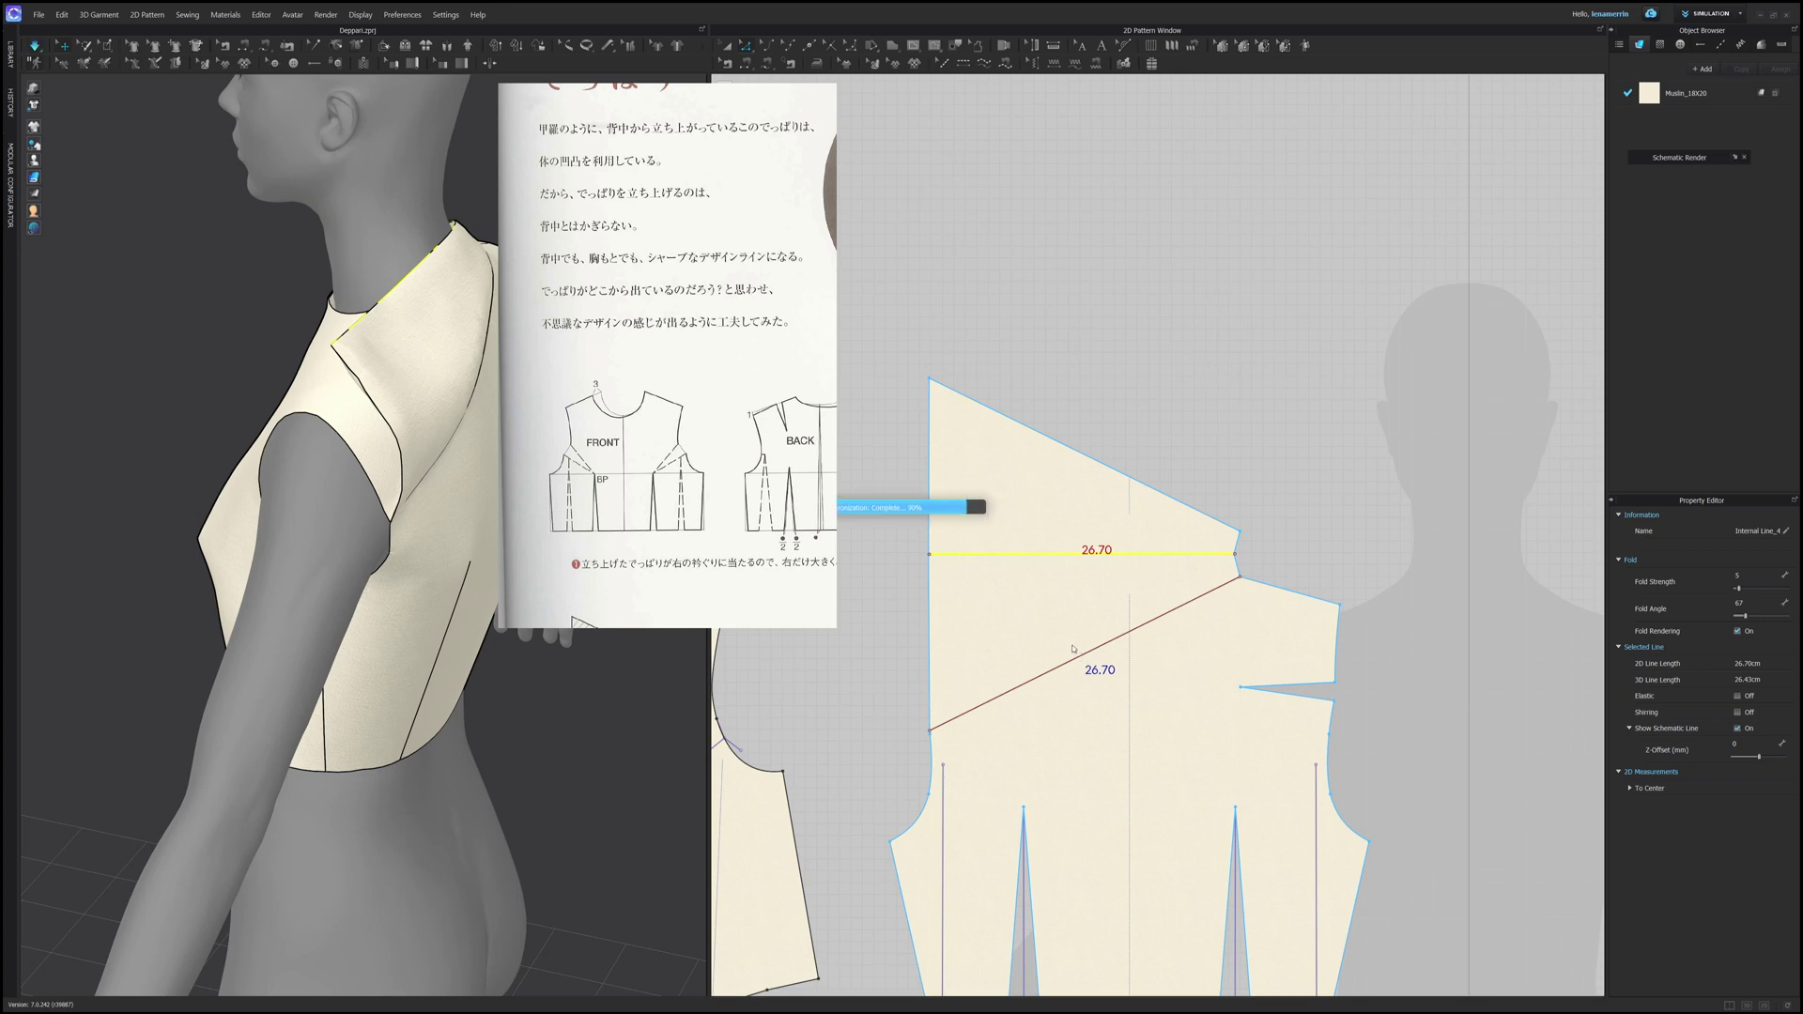
right_click_drag(329, 474, 398, 464)
left_click(371, 363)
right_click_drag(371, 363, 413, 394)
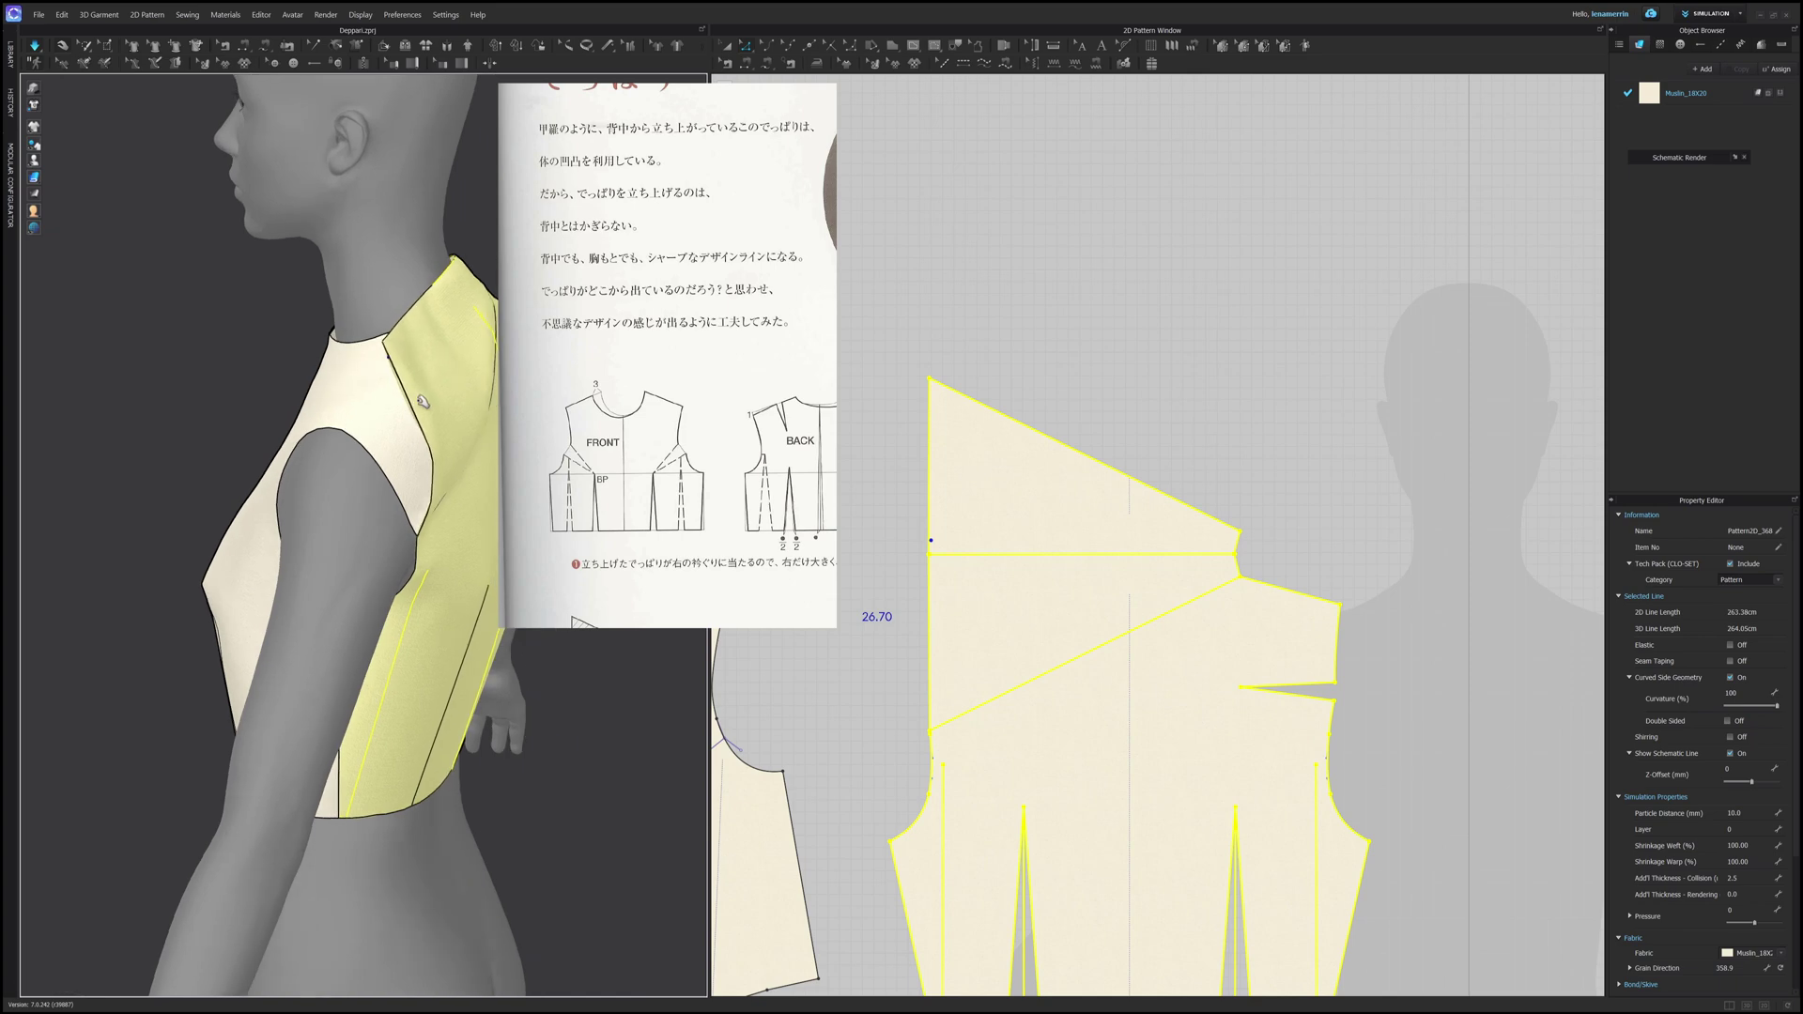
Step: Set the fold angle of the extension's vertical side seam to 0 and its sewing line type to Turned
key("b")
left_click(932, 518)
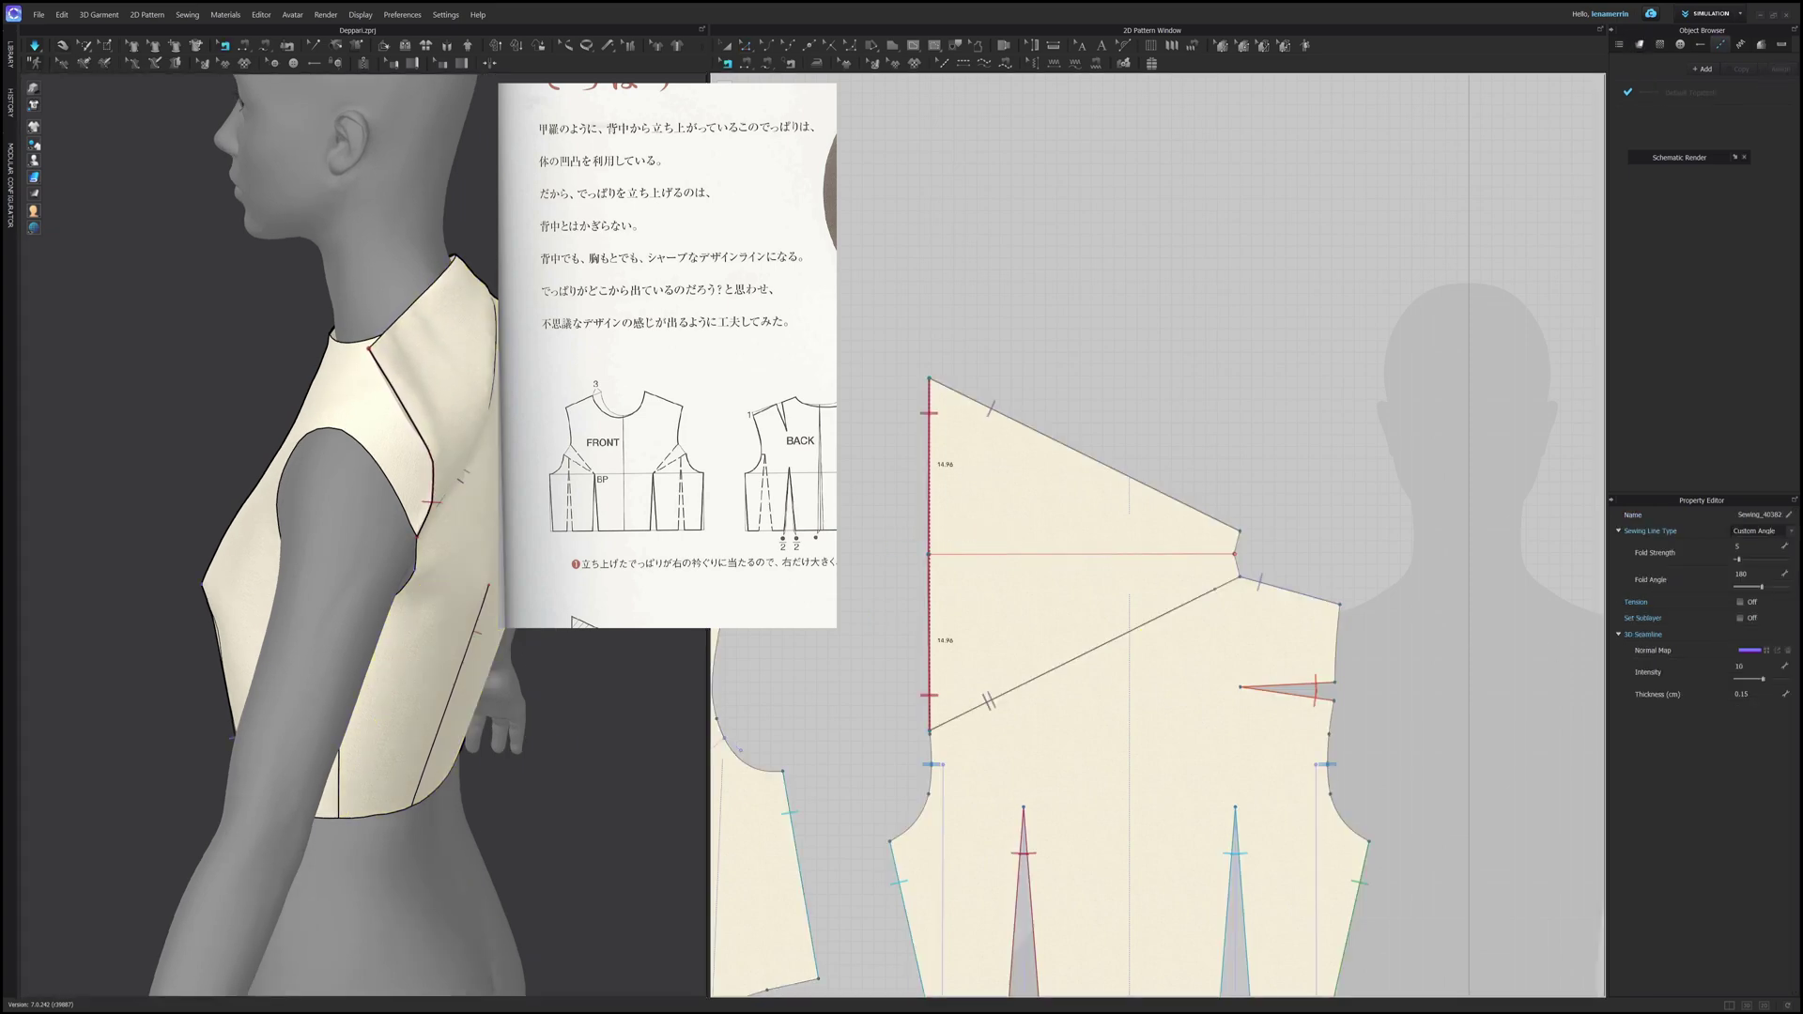
left_click_drag(1763, 589, 1746, 594)
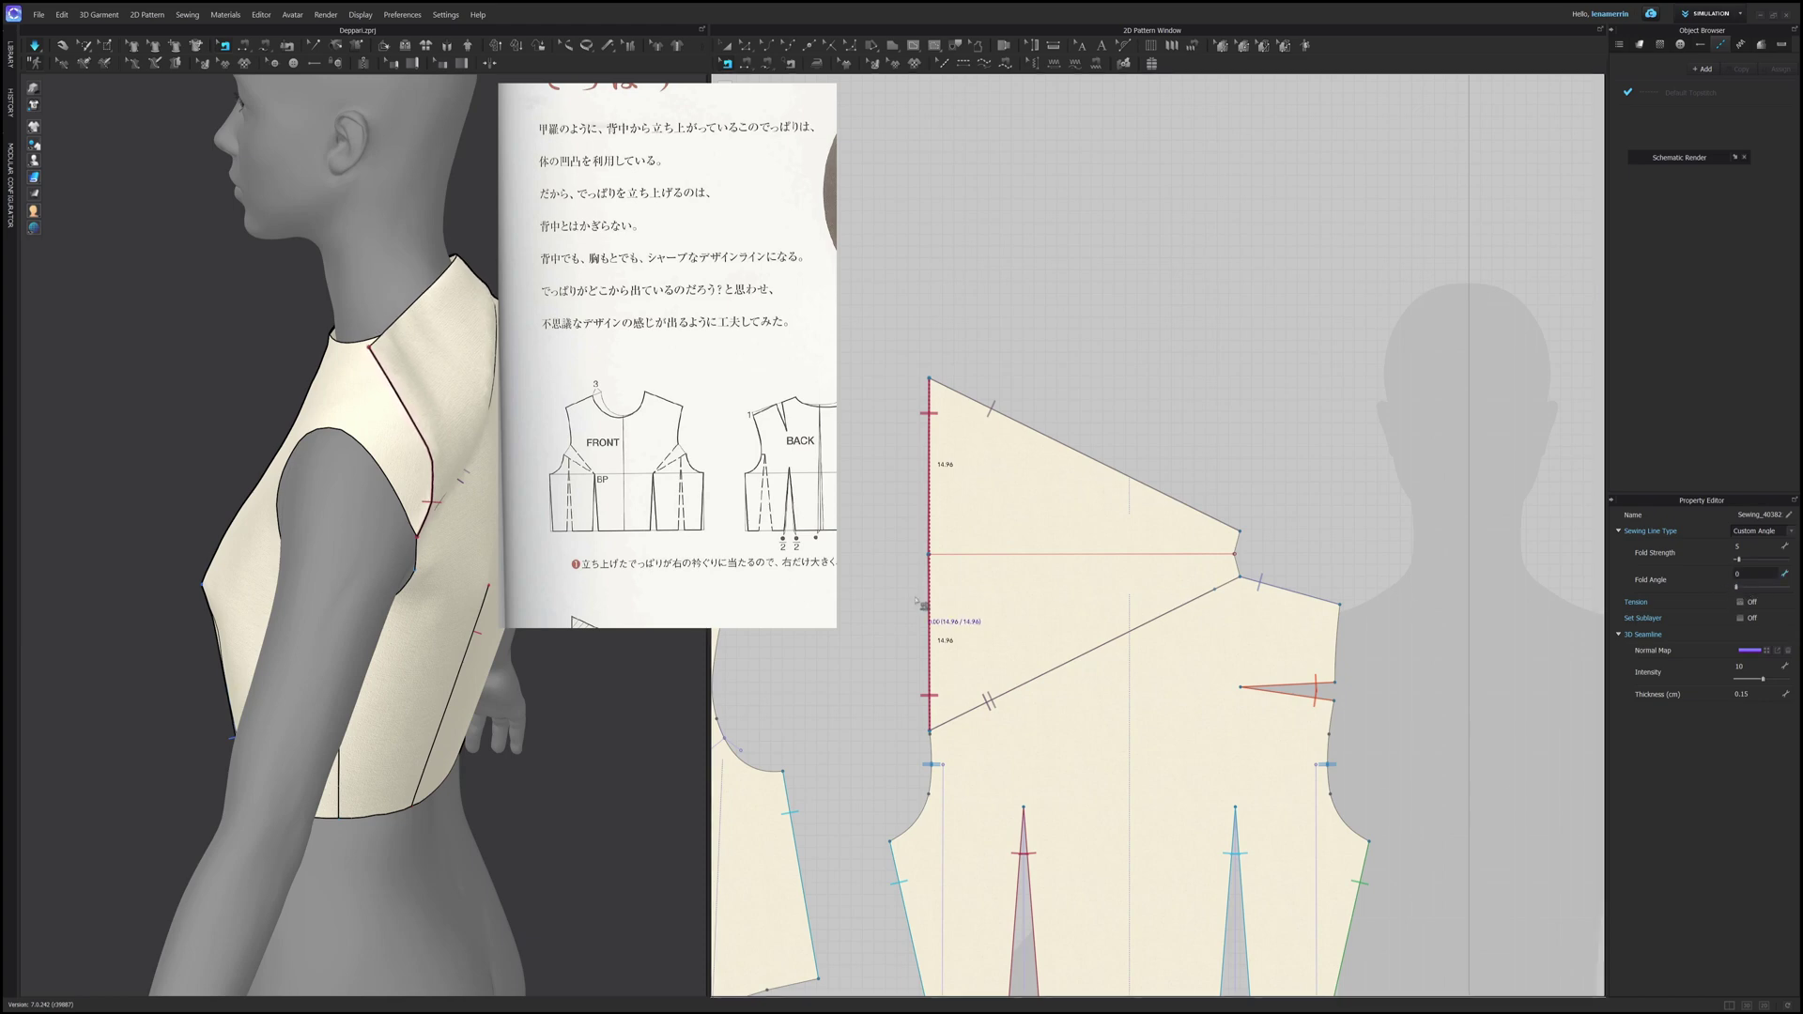
right_click_drag(410, 498, 440, 508)
left_click(1786, 534)
left_click(1746, 552)
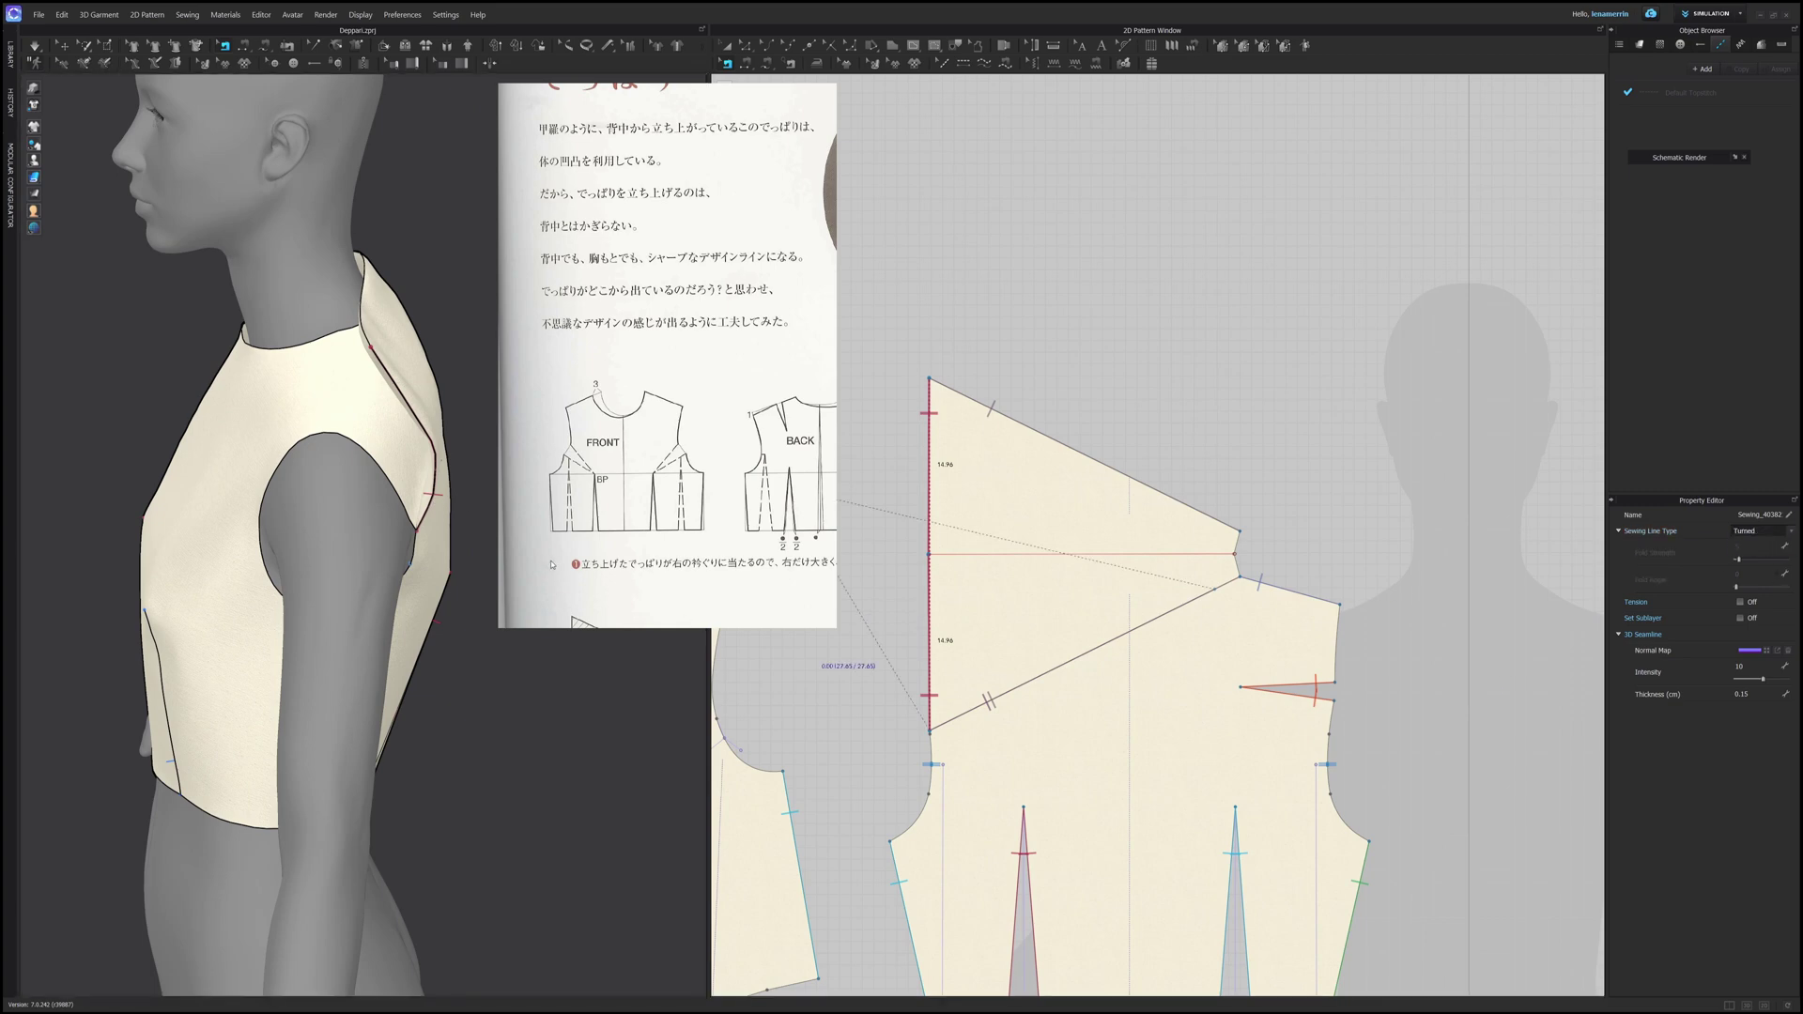
Step: Inspect the draped bodice around the neck and shoulders and compare it with the reference photo
left_click(359, 514)
right_click_drag(358, 512, 456, 491)
scroll(262, 439, "down", 3)
middle_click_drag(278, 466, 373, 438)
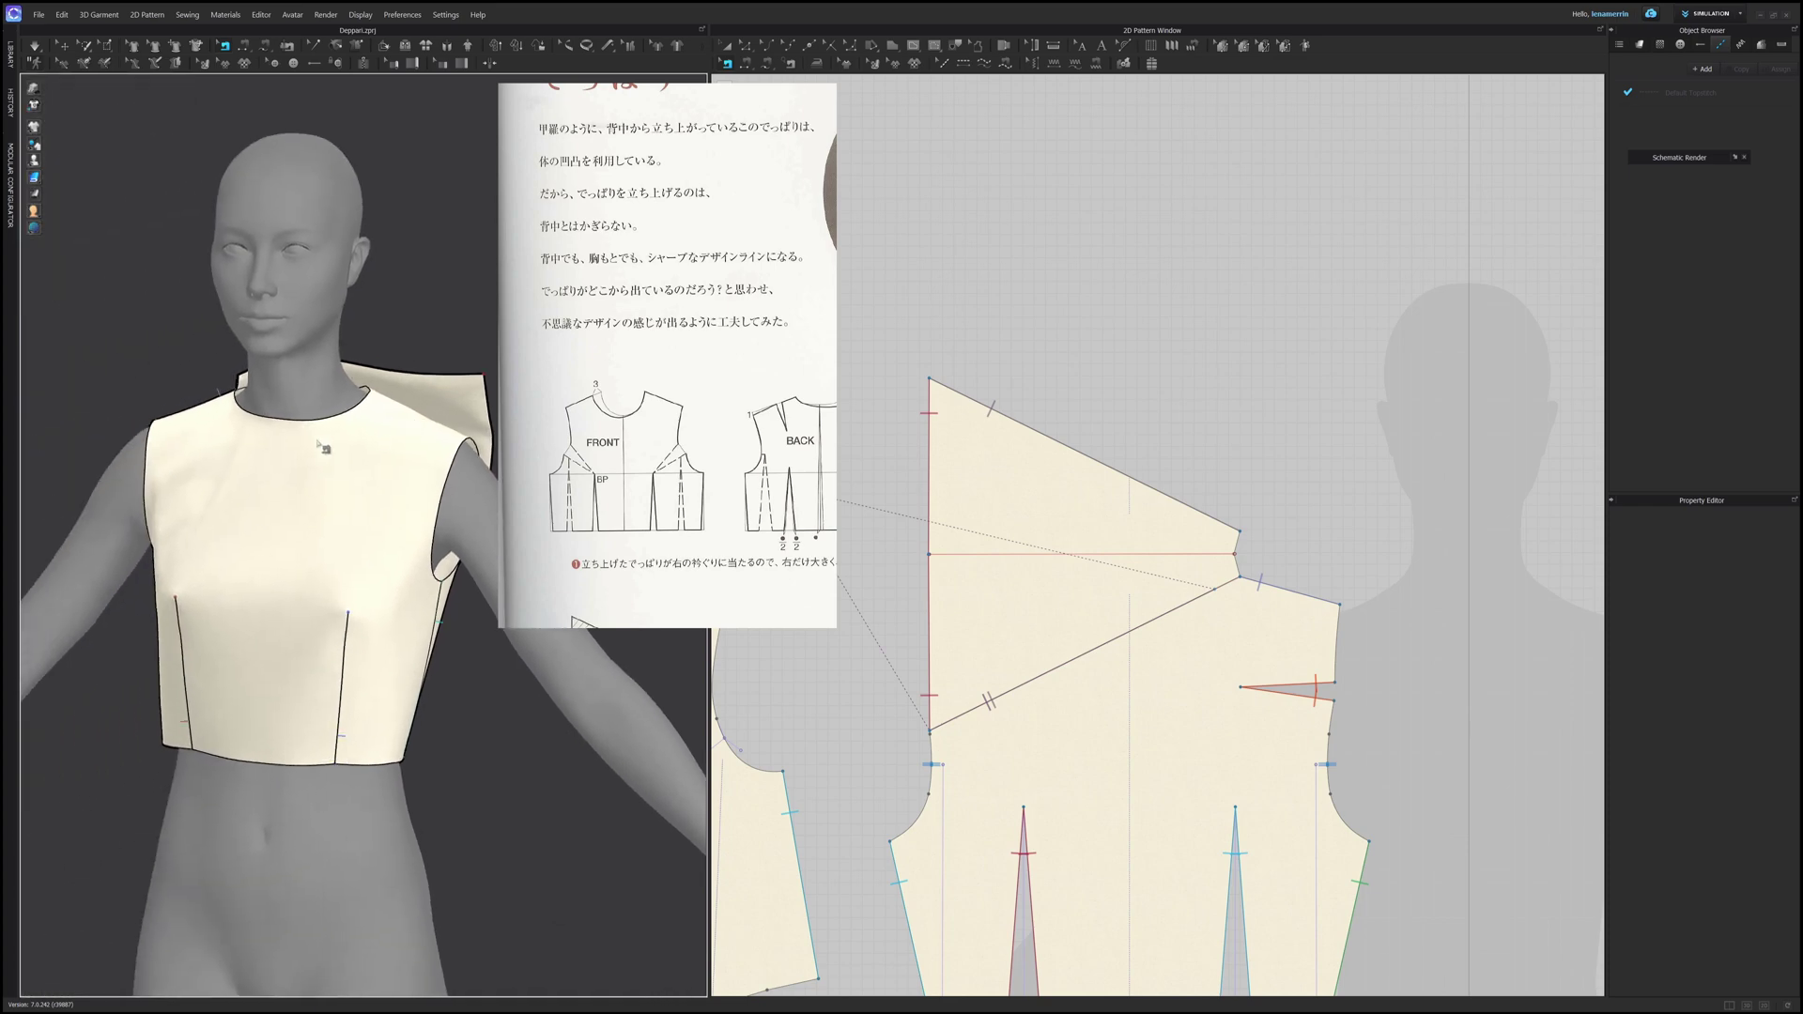
scroll(1454, 691, "down", 4)
right_click_drag(323, 475, 417, 499)
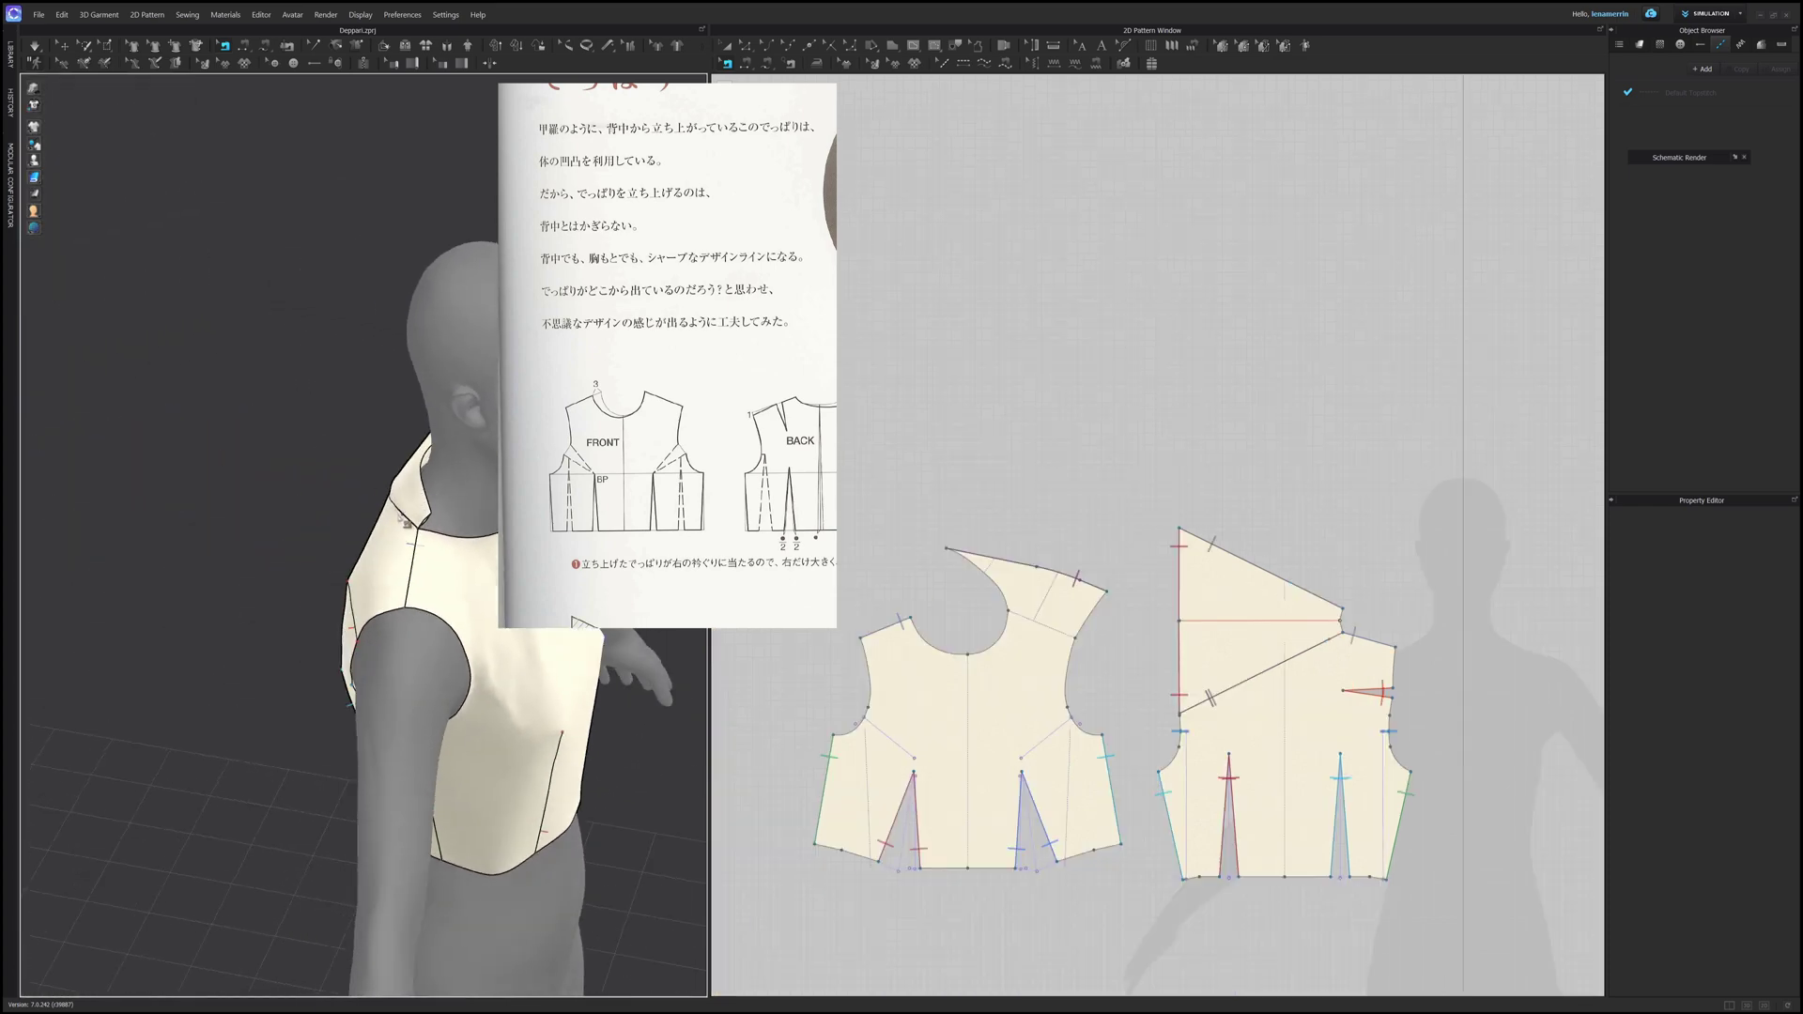
scroll(414, 515, "up", 6)
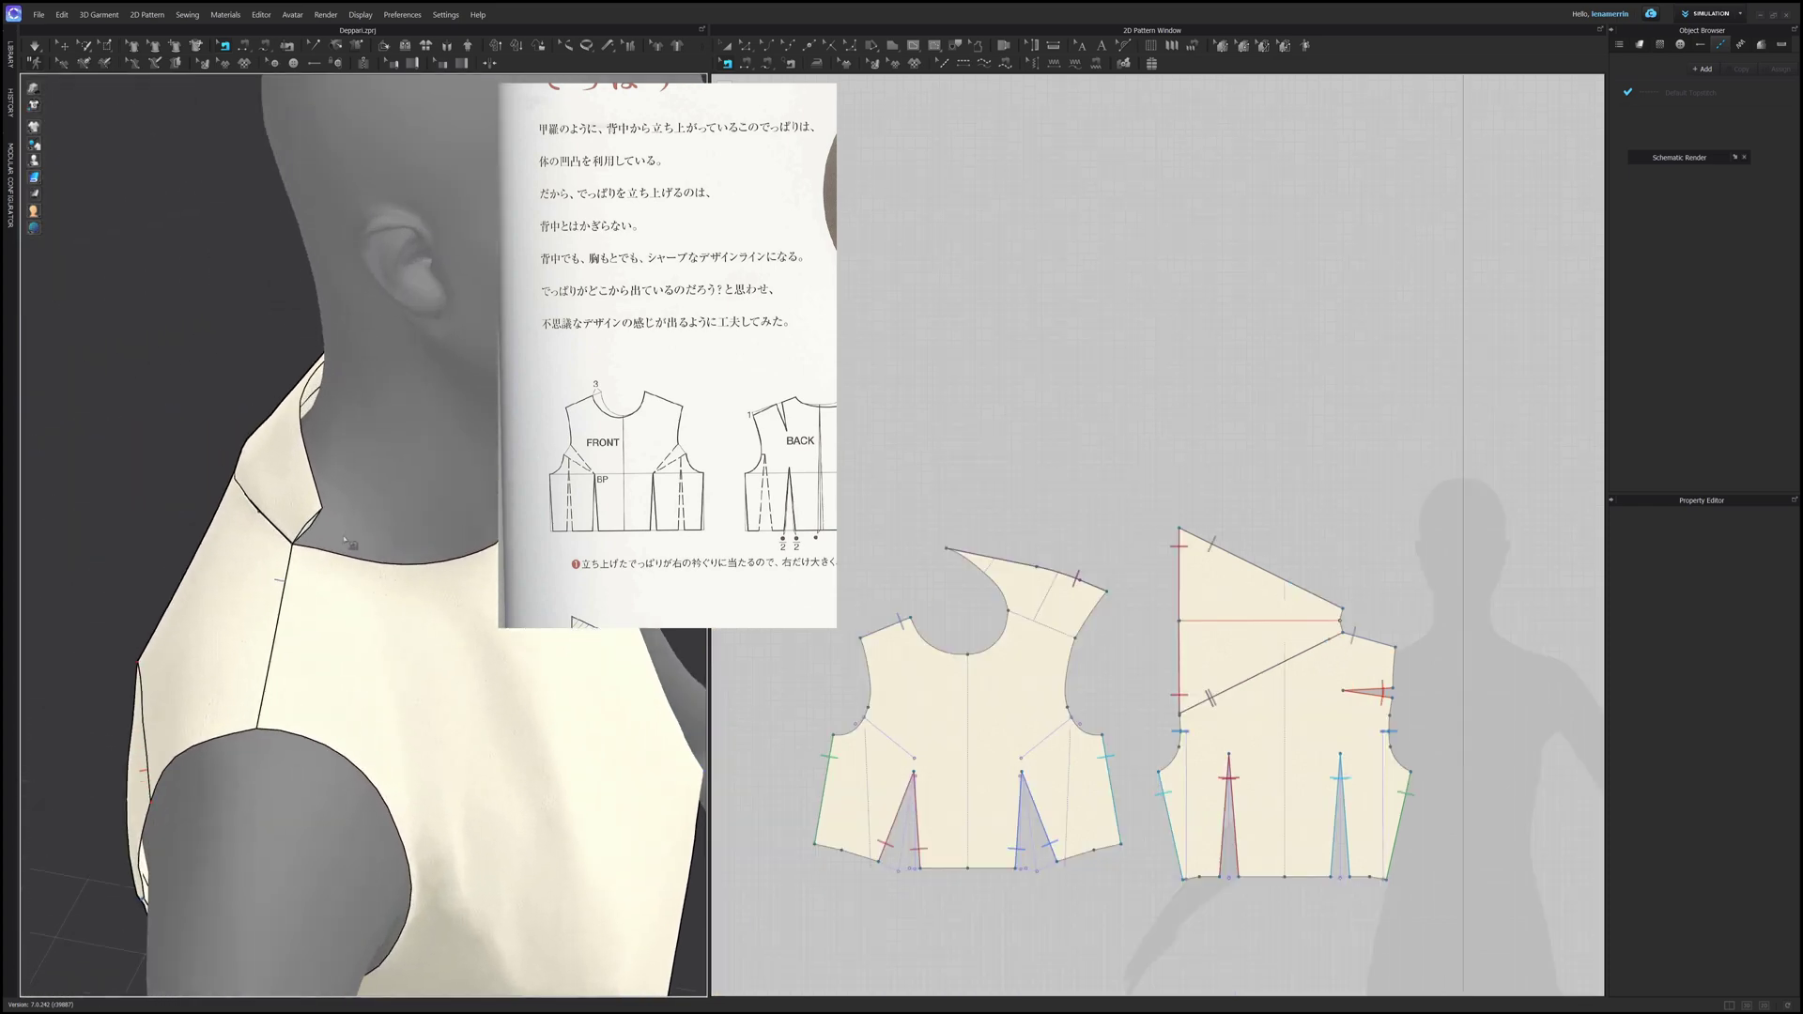
scroll(336, 562, "down", 2)
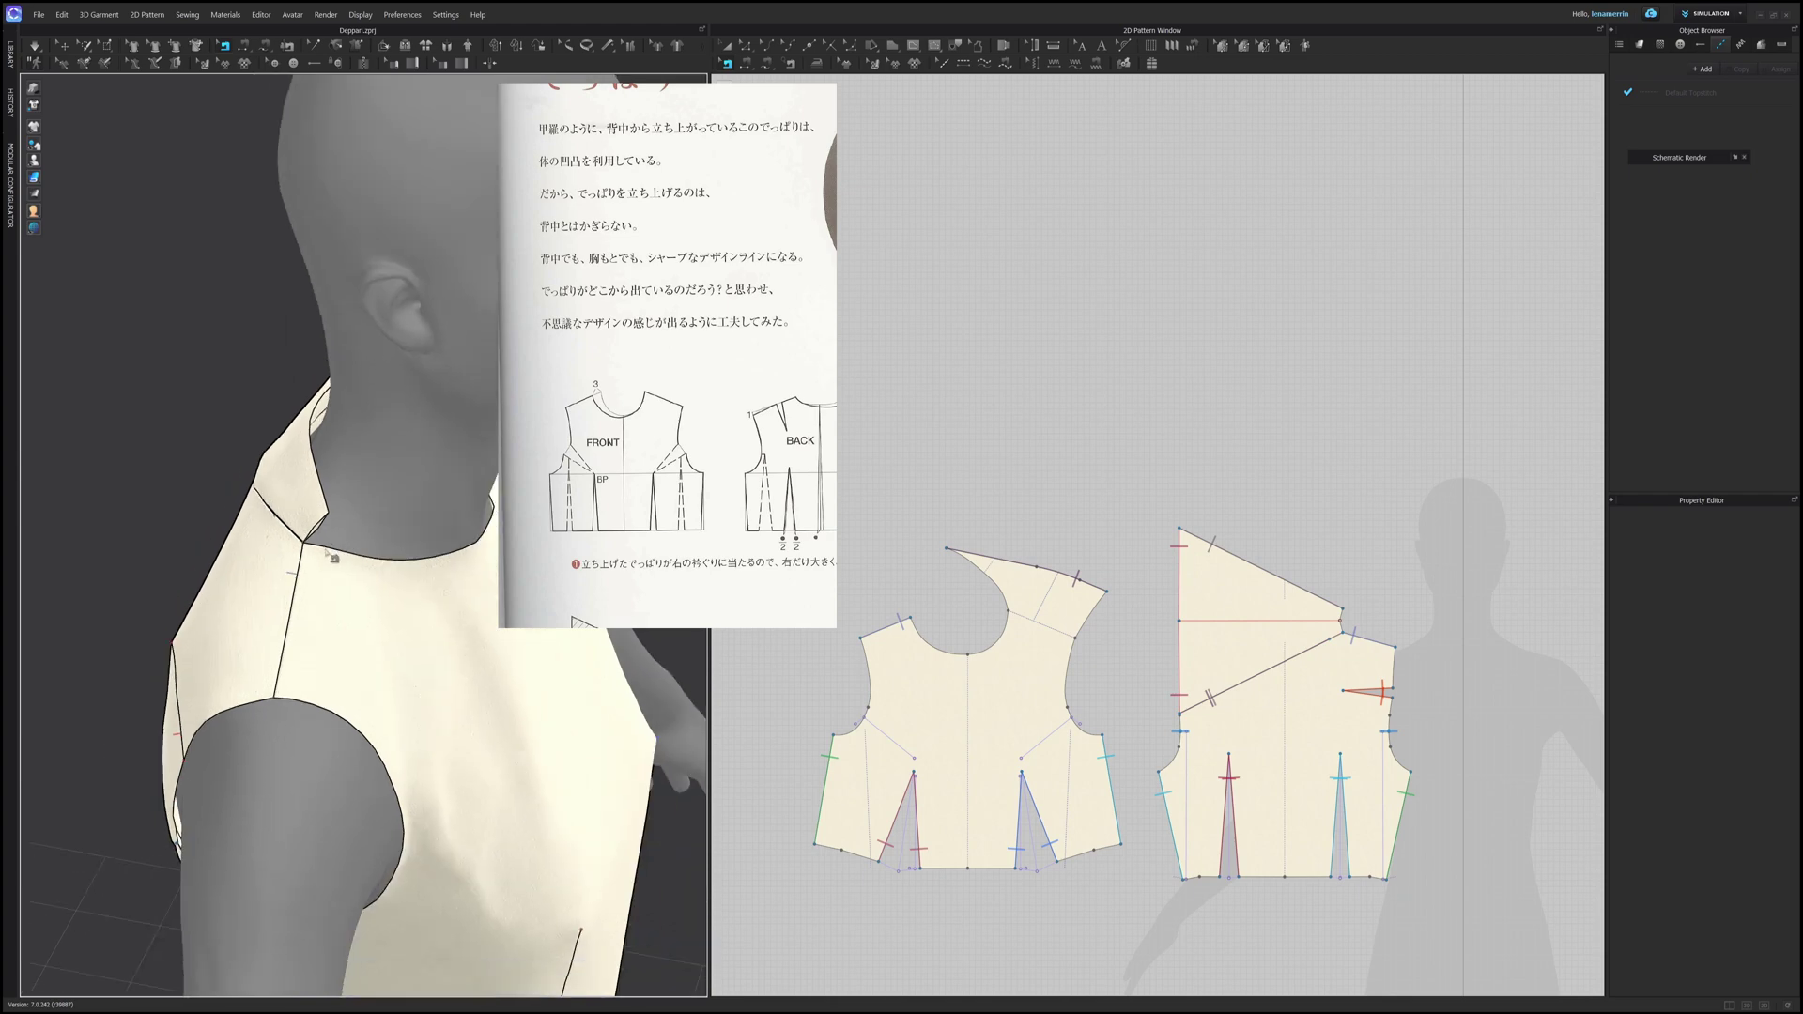
middle_click_drag(747, 500, 559, 559)
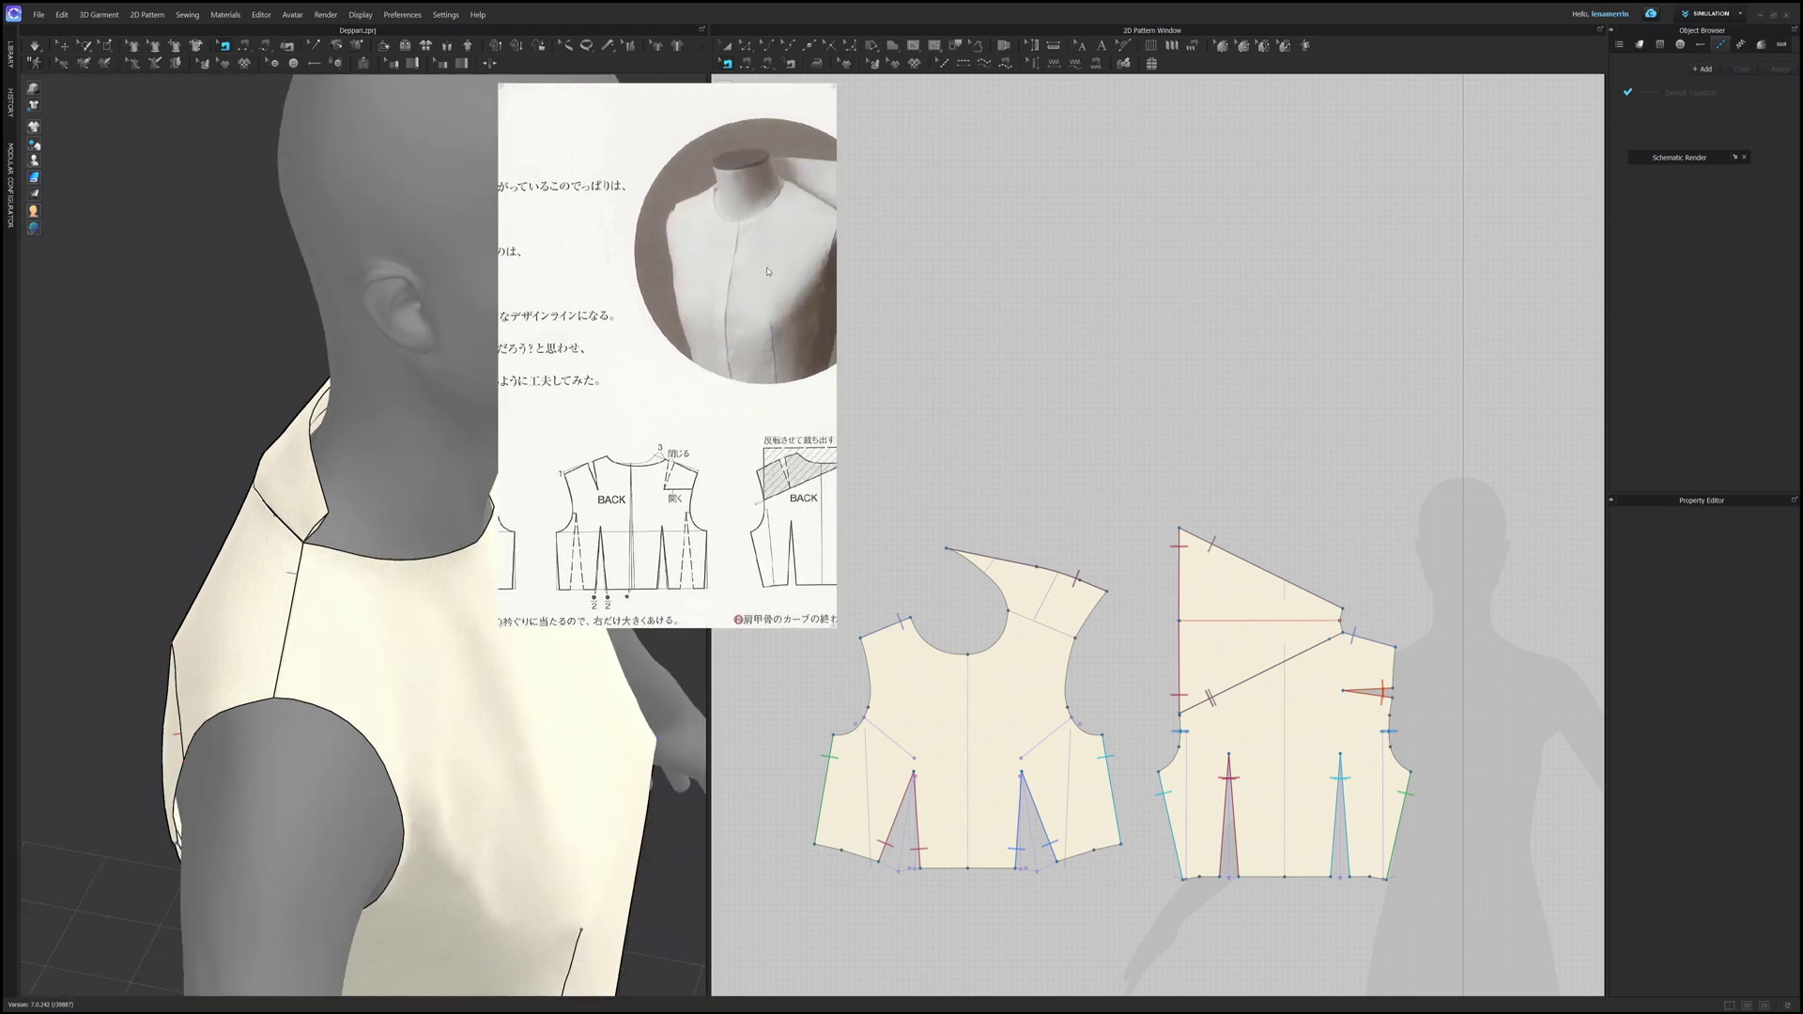
middle_click_drag(770, 270, 706, 273)
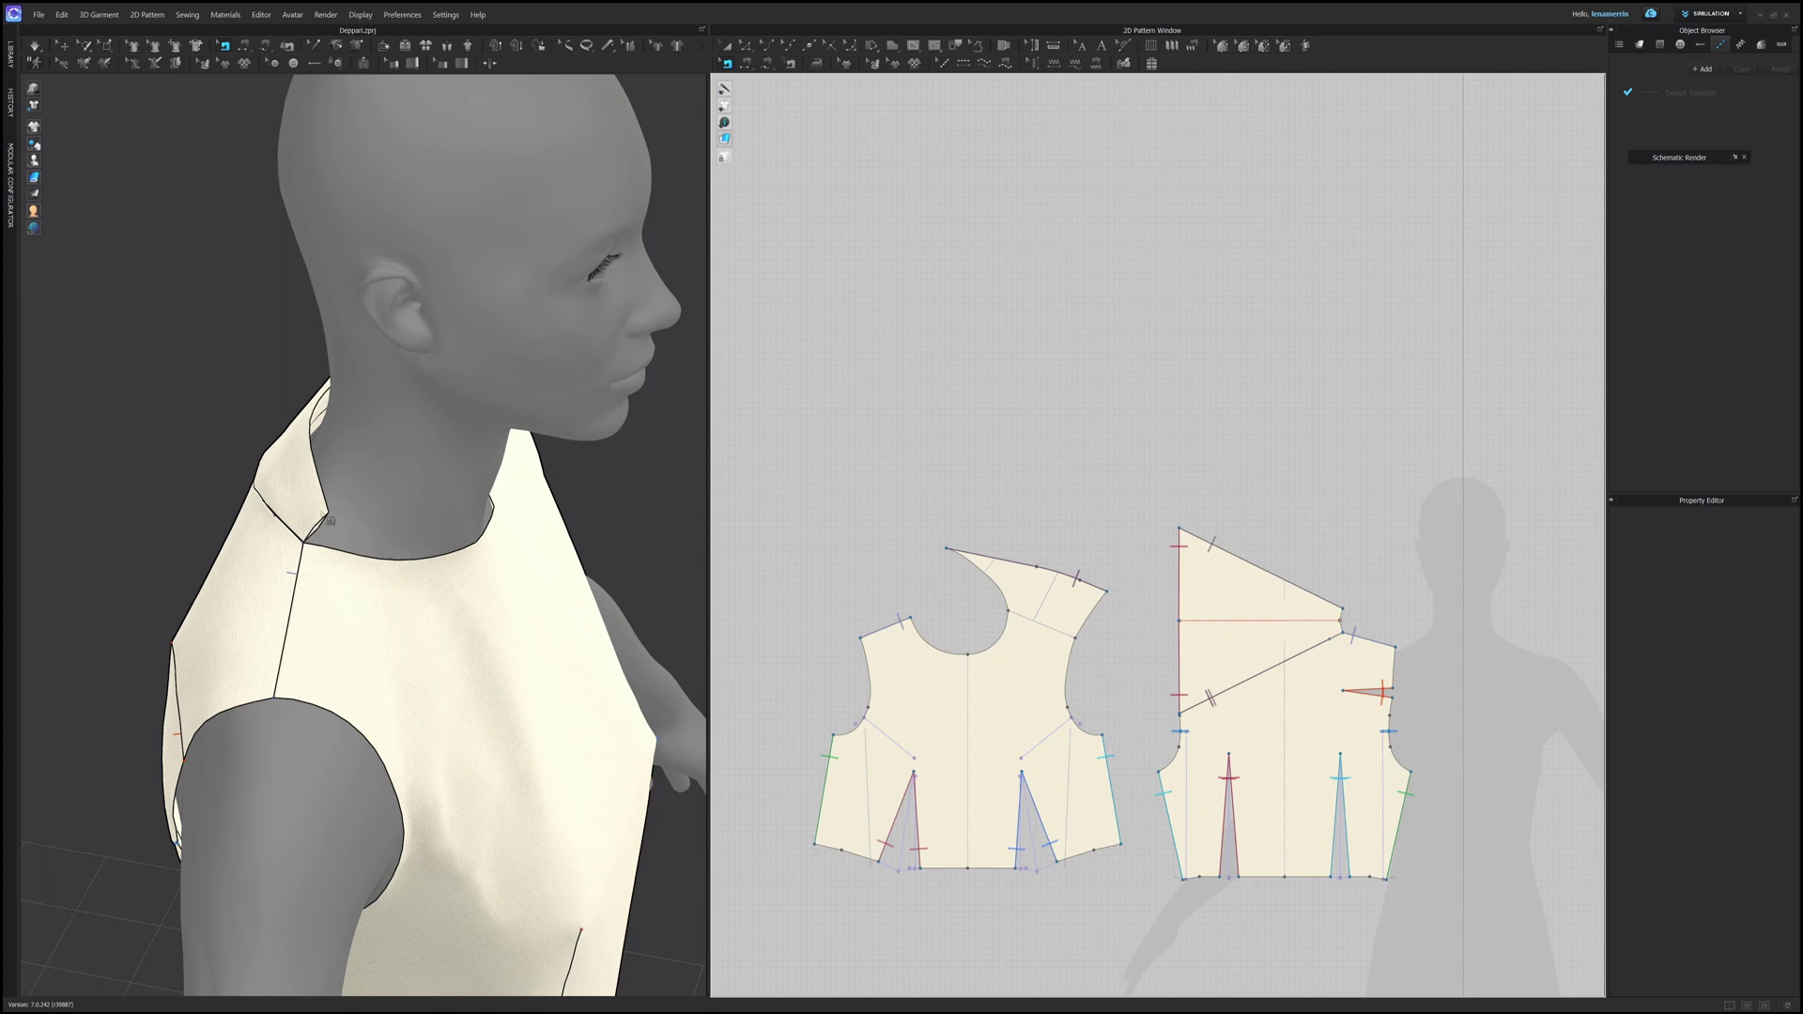
Step: Rotate the front pattern upside down and place it over the upper part of the back pattern
left_click(1007, 706)
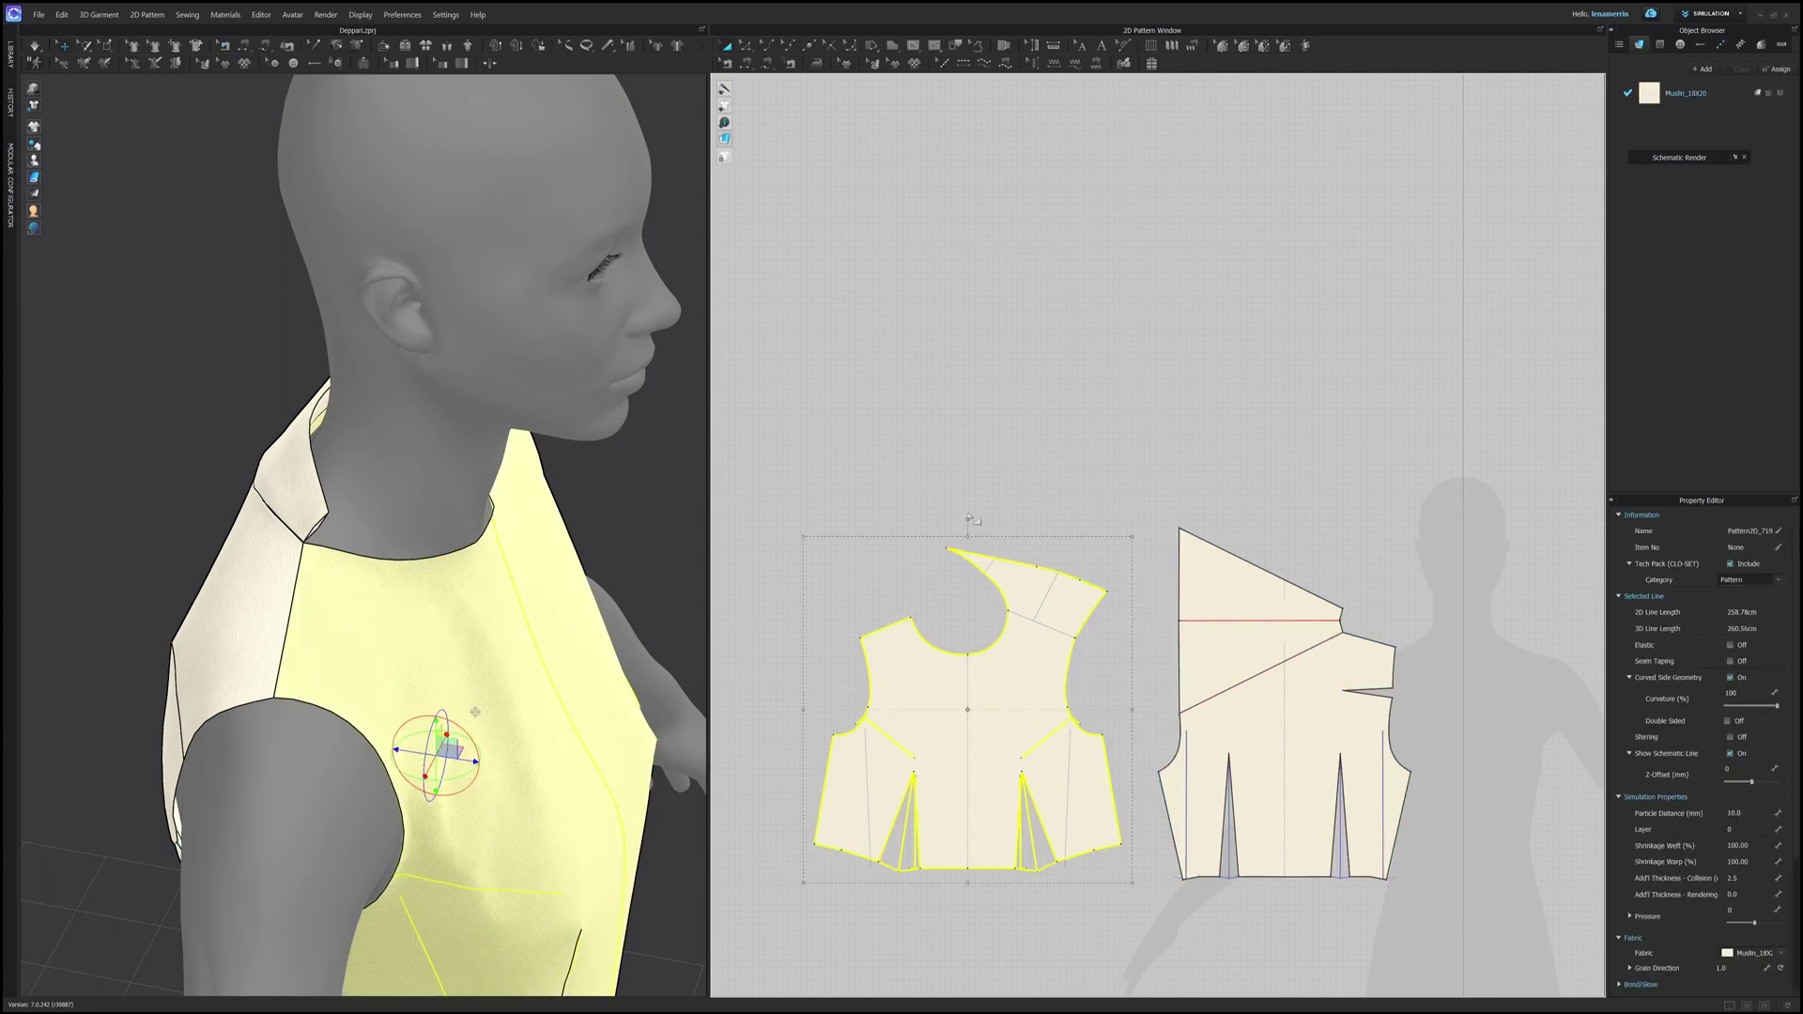
left_click_drag(967, 517, 958, 853)
left_click_drag(1015, 731, 1333, 533)
scroll(1328, 573, "up", 5)
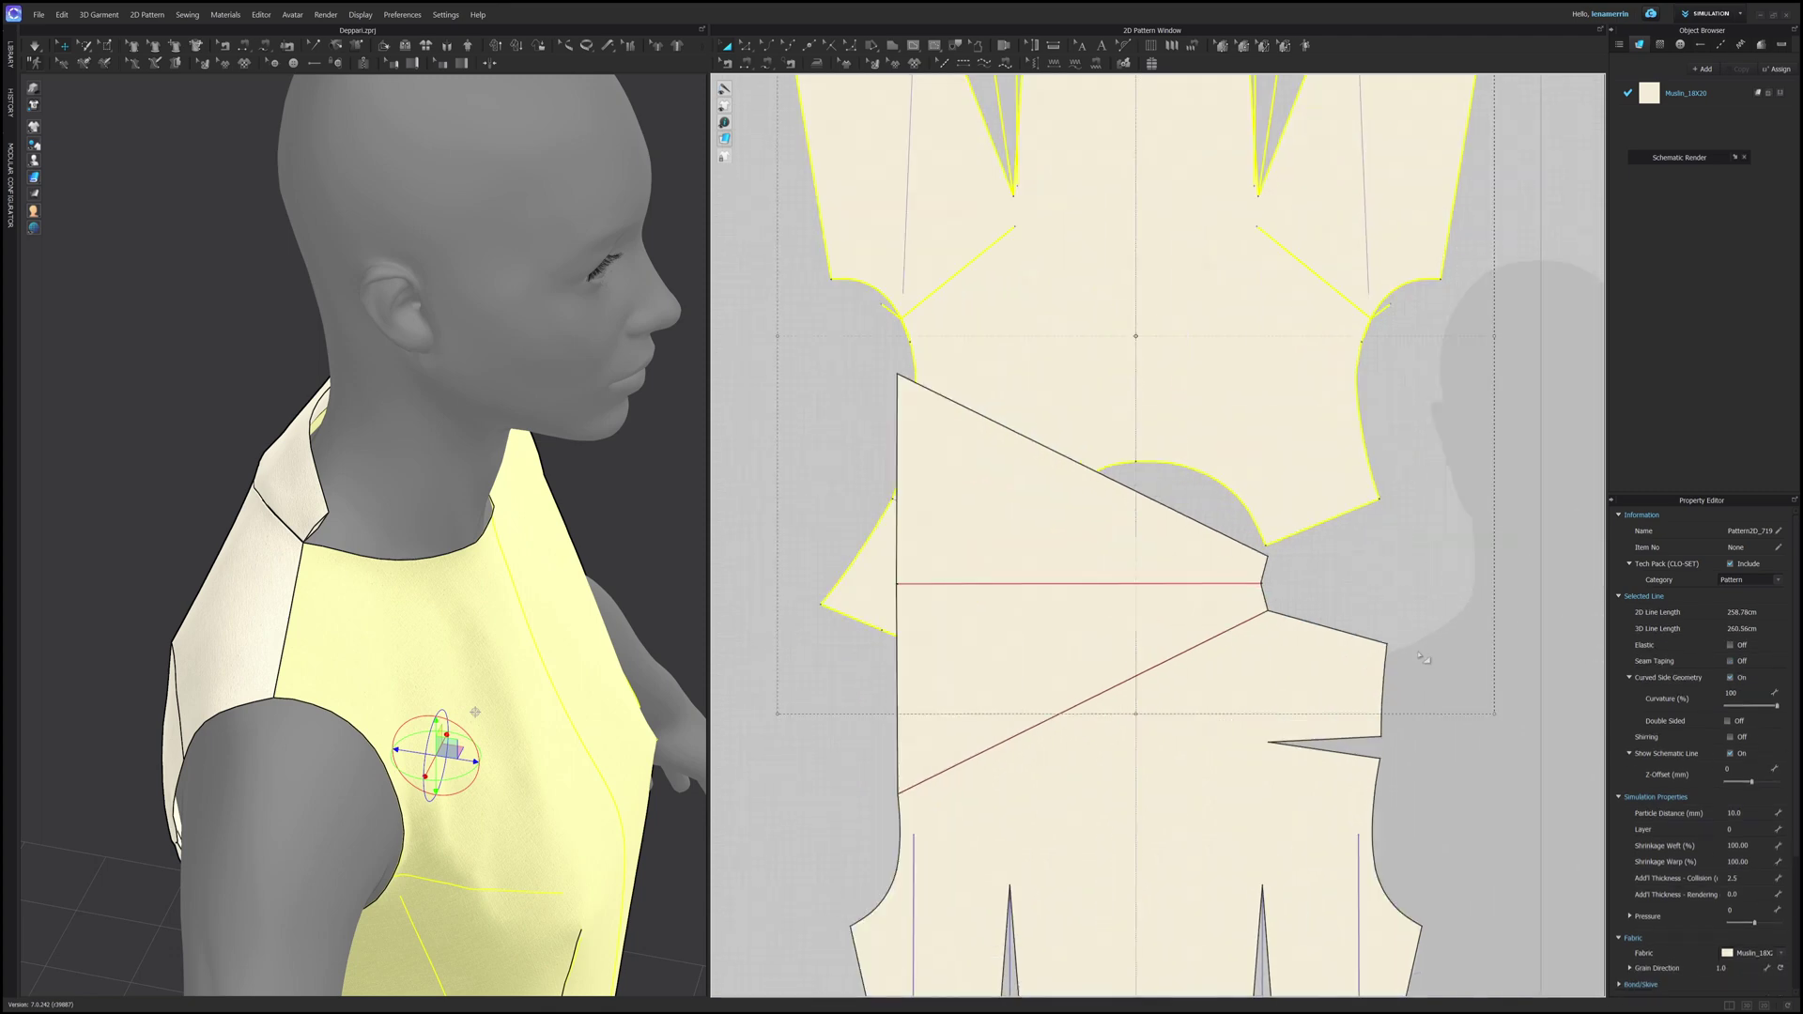
Step: Rotate the front pattern to match the back's shoulder line and move it so their neck corners meet
right_click(1233, 440)
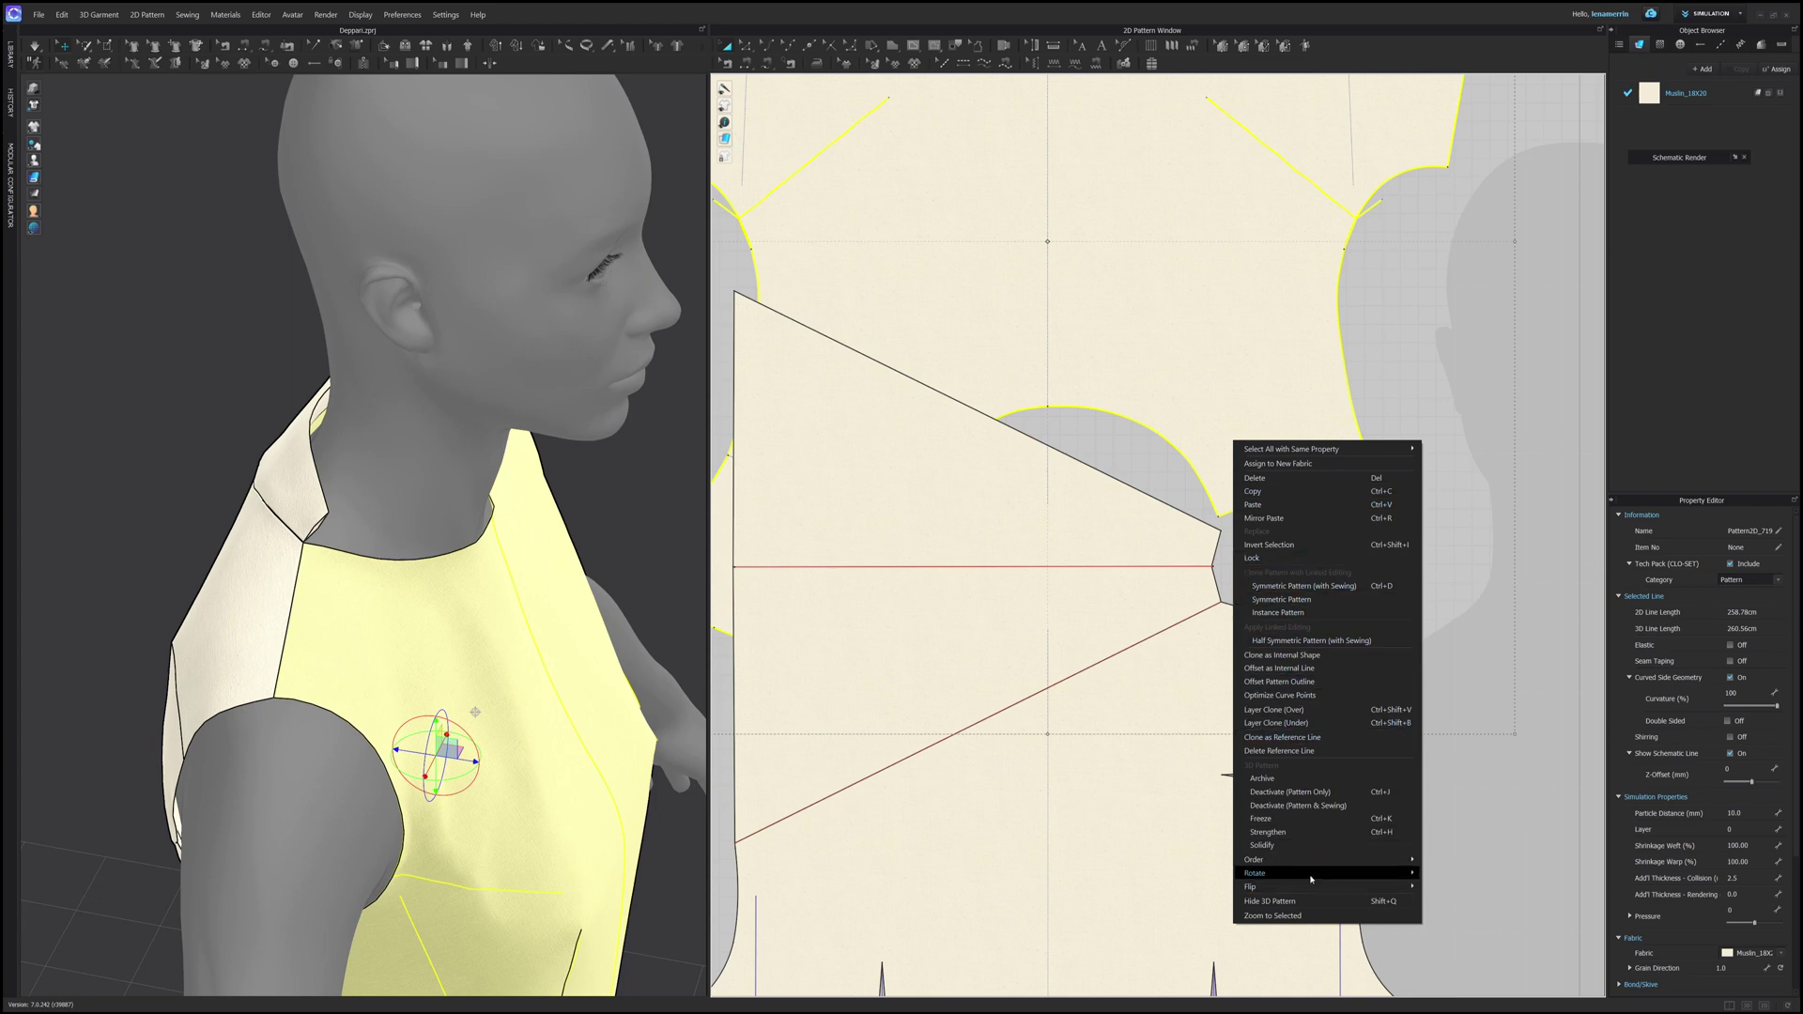
mouse_move(1334, 873)
left_click(1447, 970)
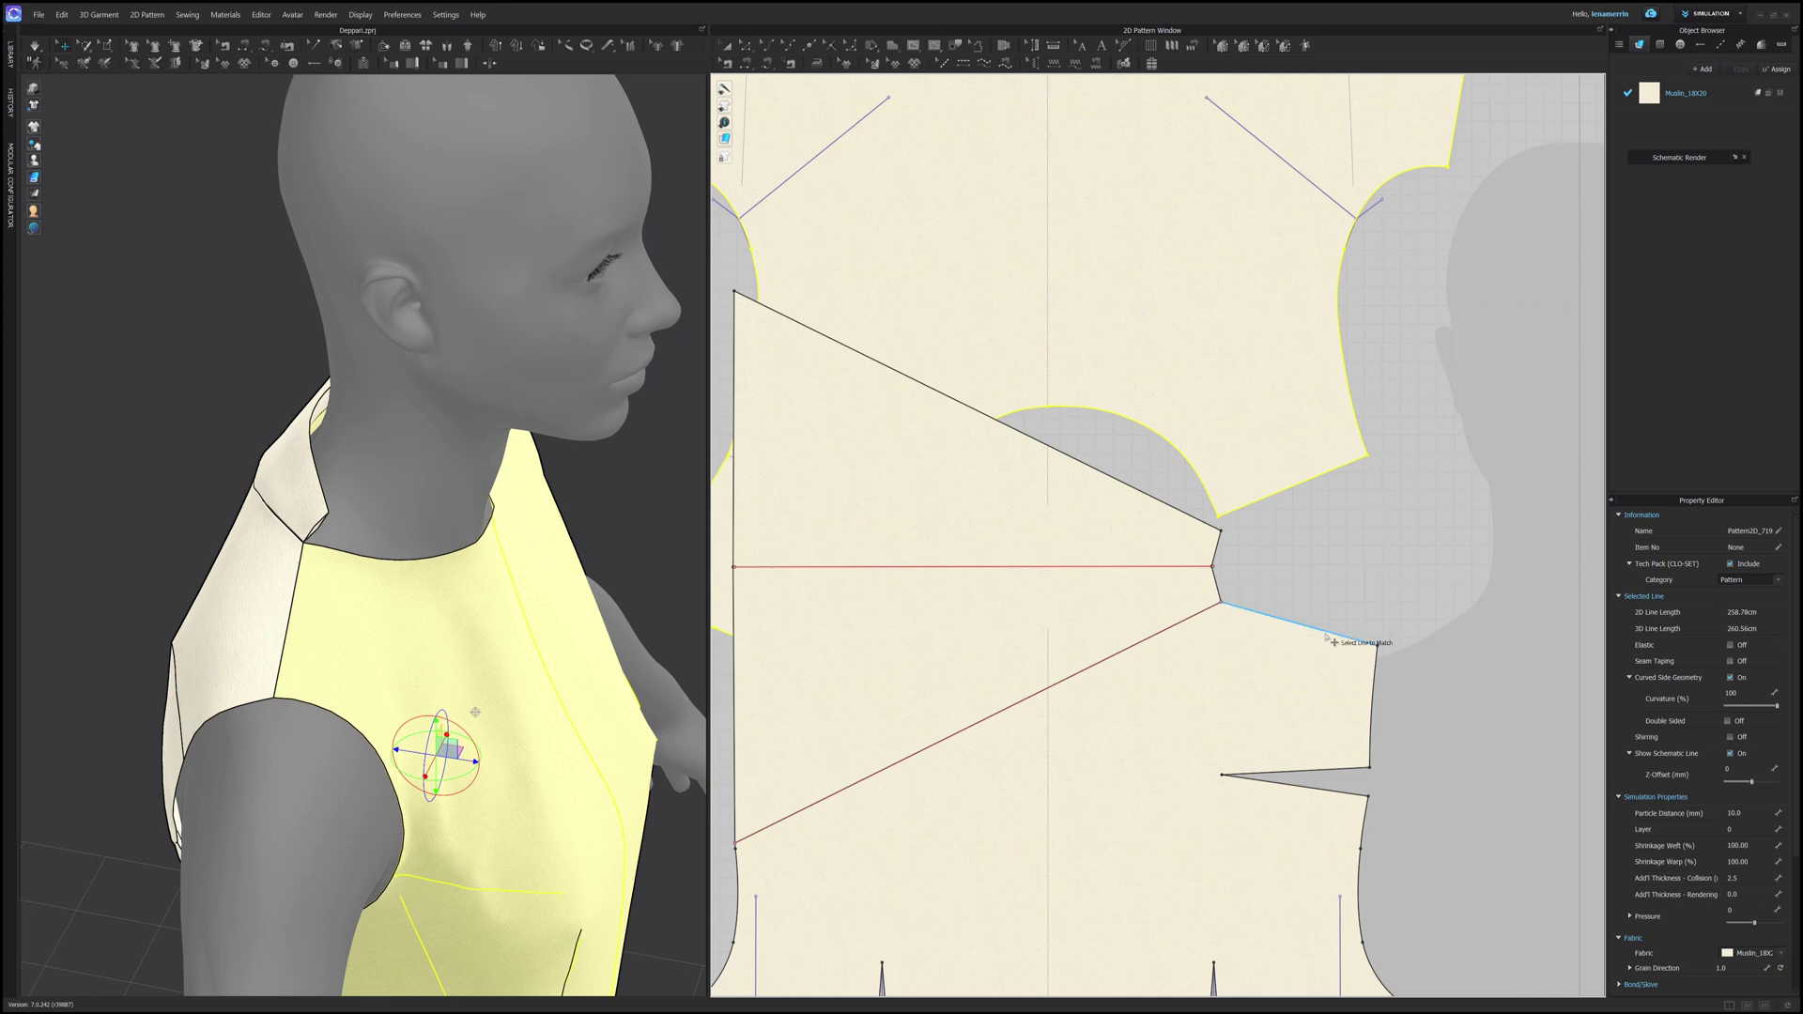
left_click(1298, 491)
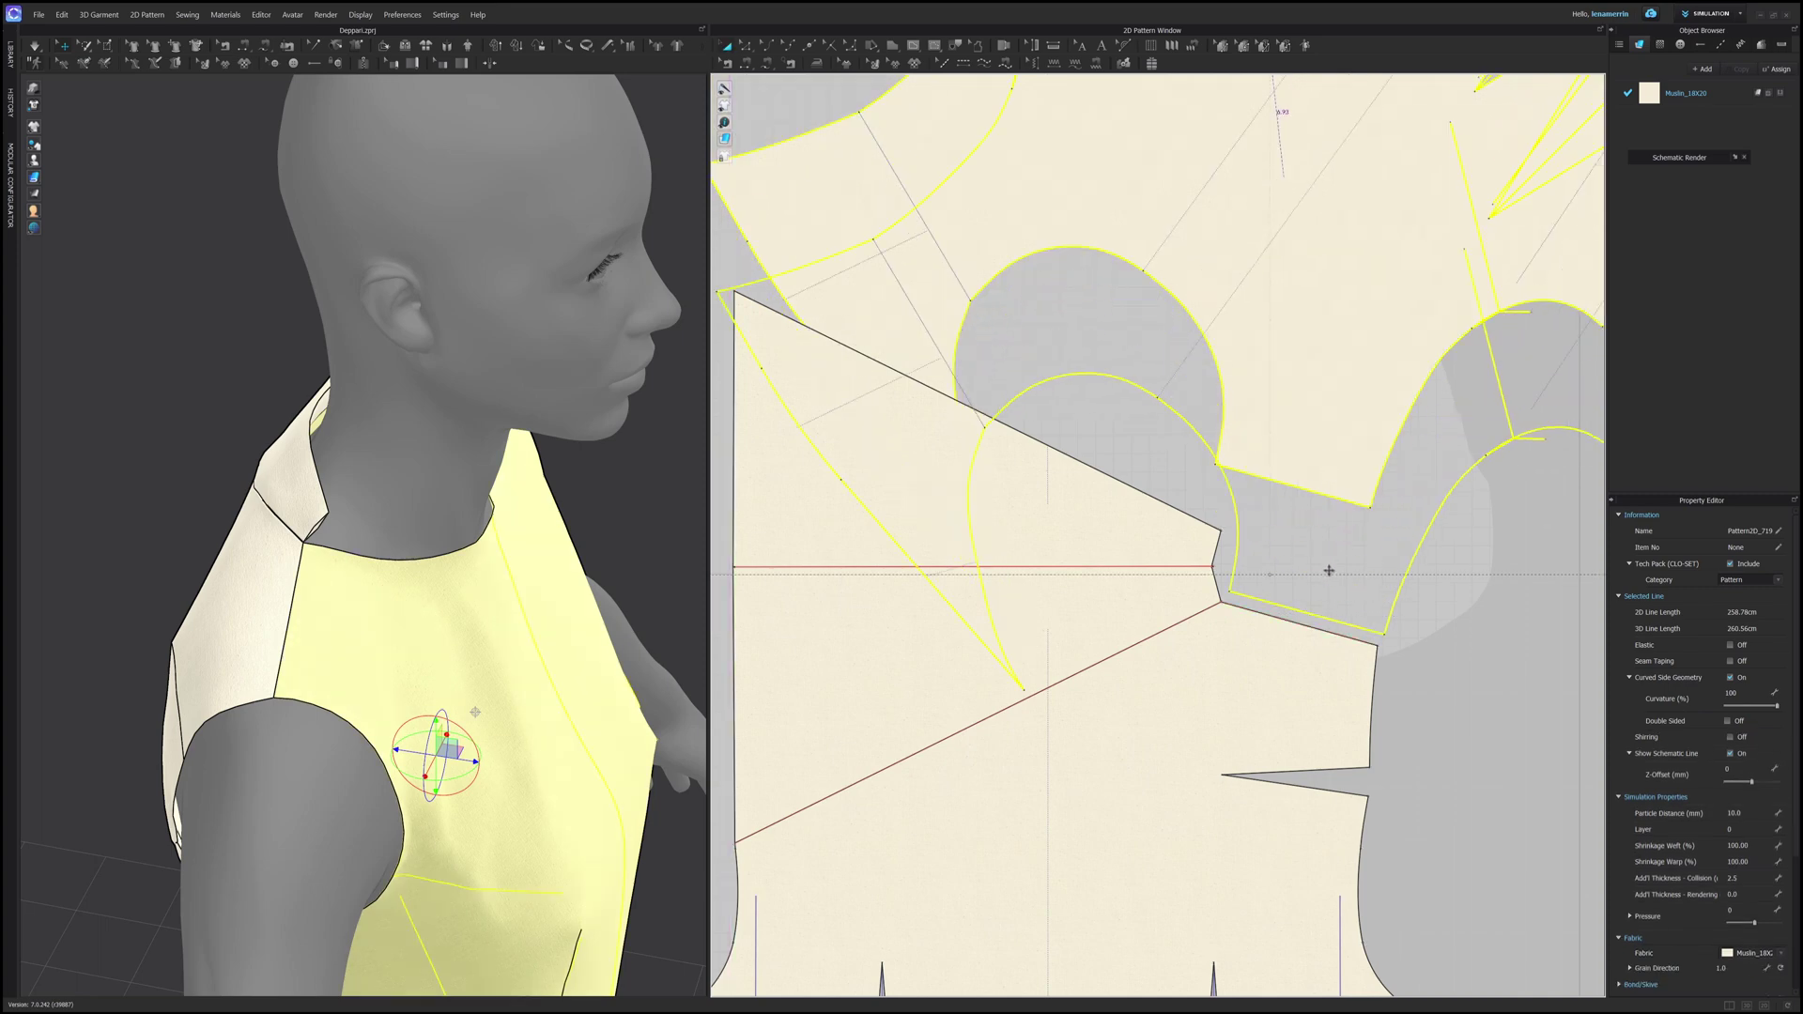
scroll(1229, 592, "up", 5)
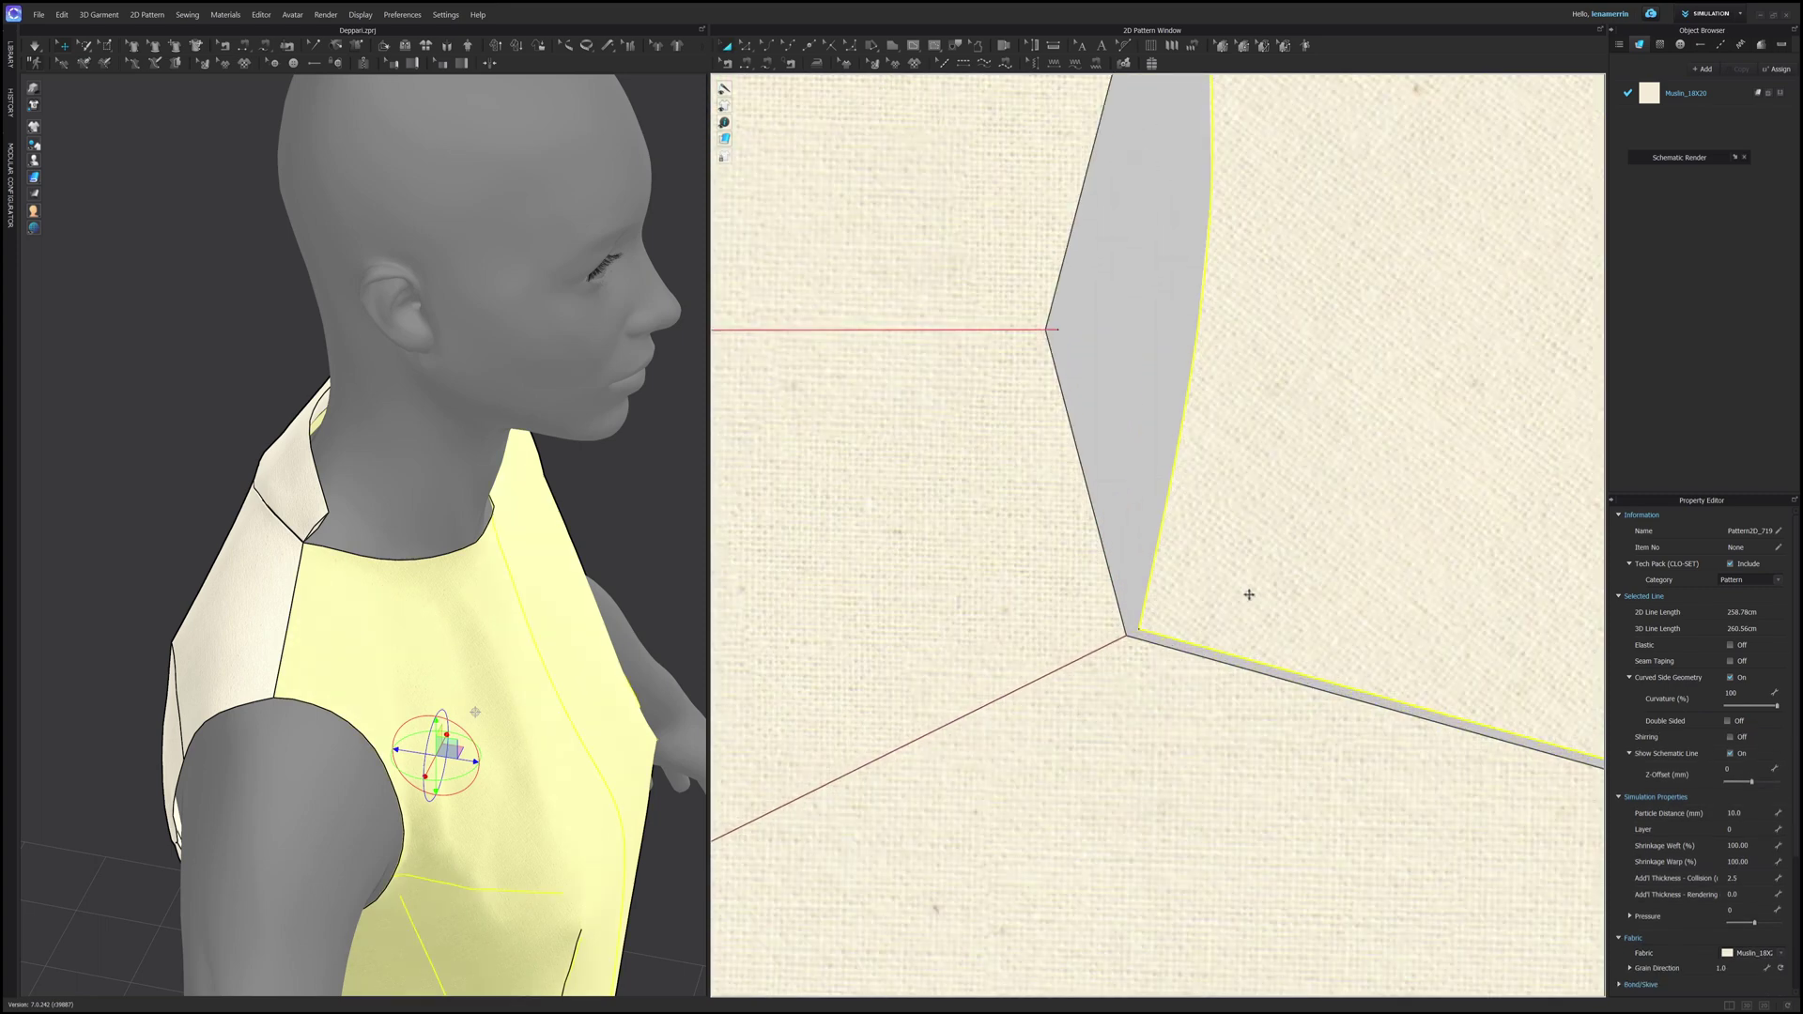
left_click_drag(1194, 619, 1180, 624)
Step: Move the back's neckline point at the horizontal fold line outward onto the front's neckline curve
key("z")
scroll(1062, 601, "down", 5)
middle_click_drag(1015, 572, 1054, 604)
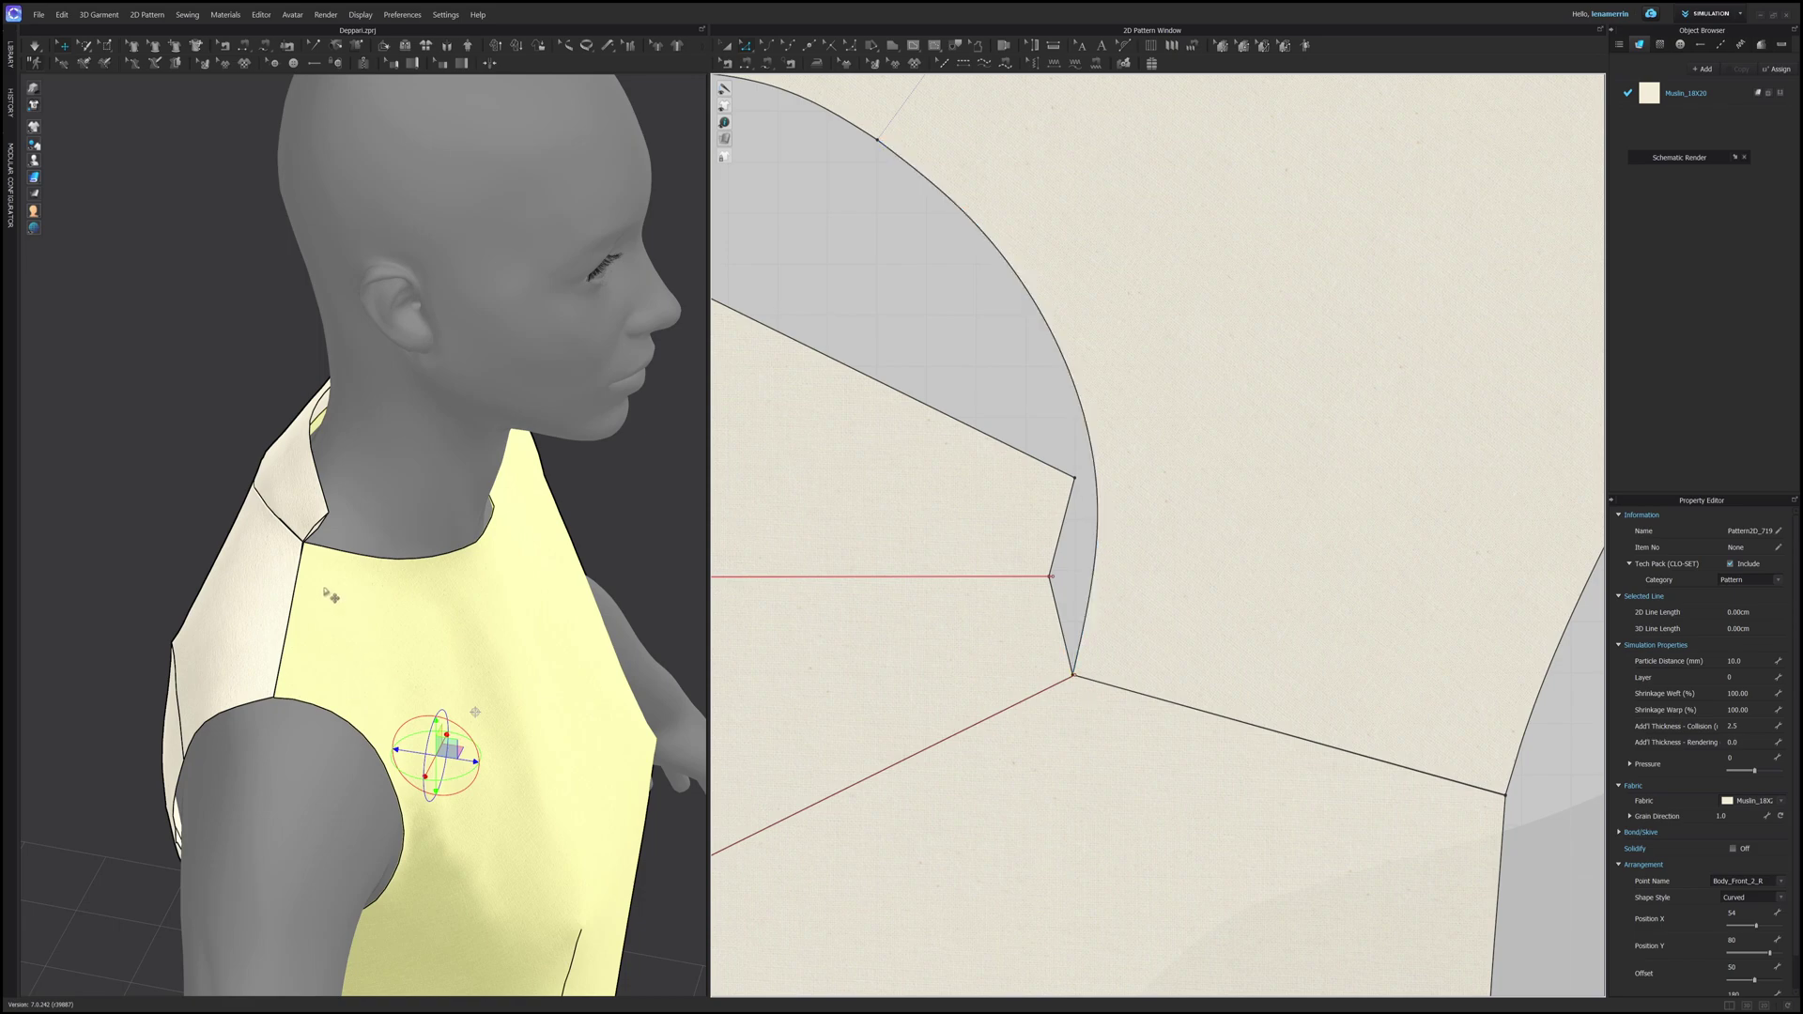
scroll(1080, 591, "up", 1)
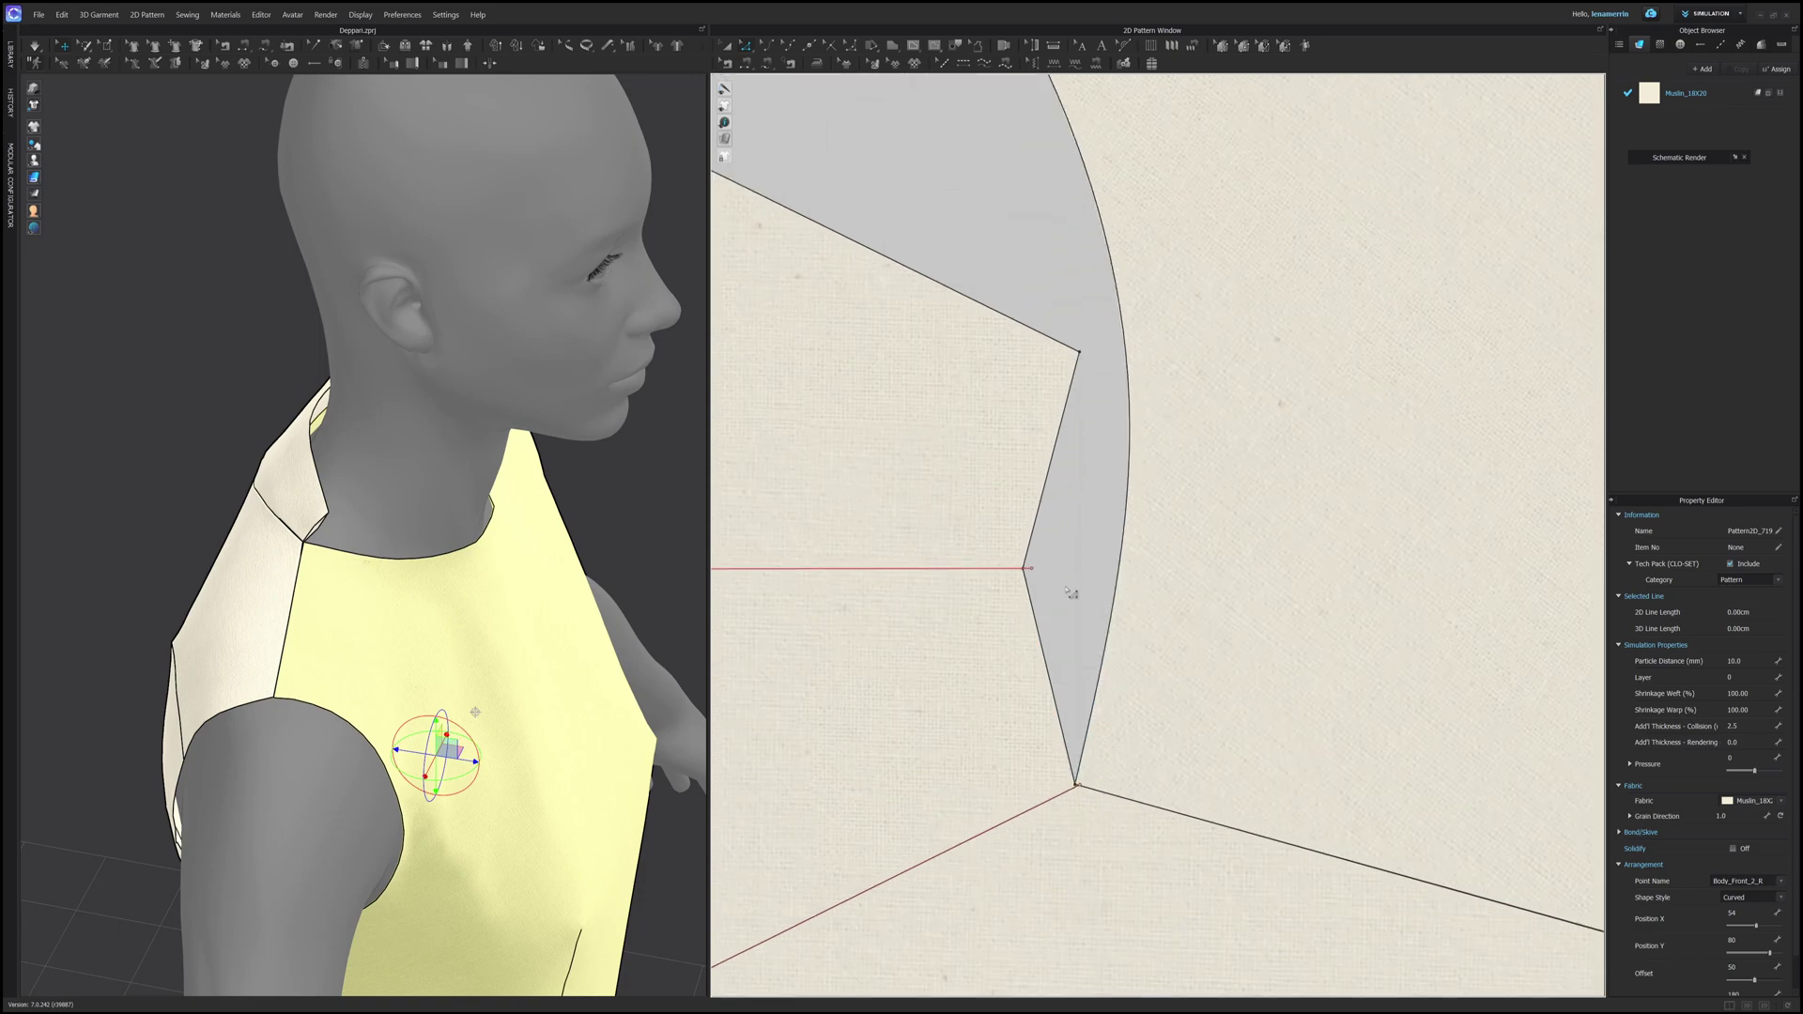
left_click(1060, 588)
scroll(1043, 580, "up", 3)
left_click(1025, 571)
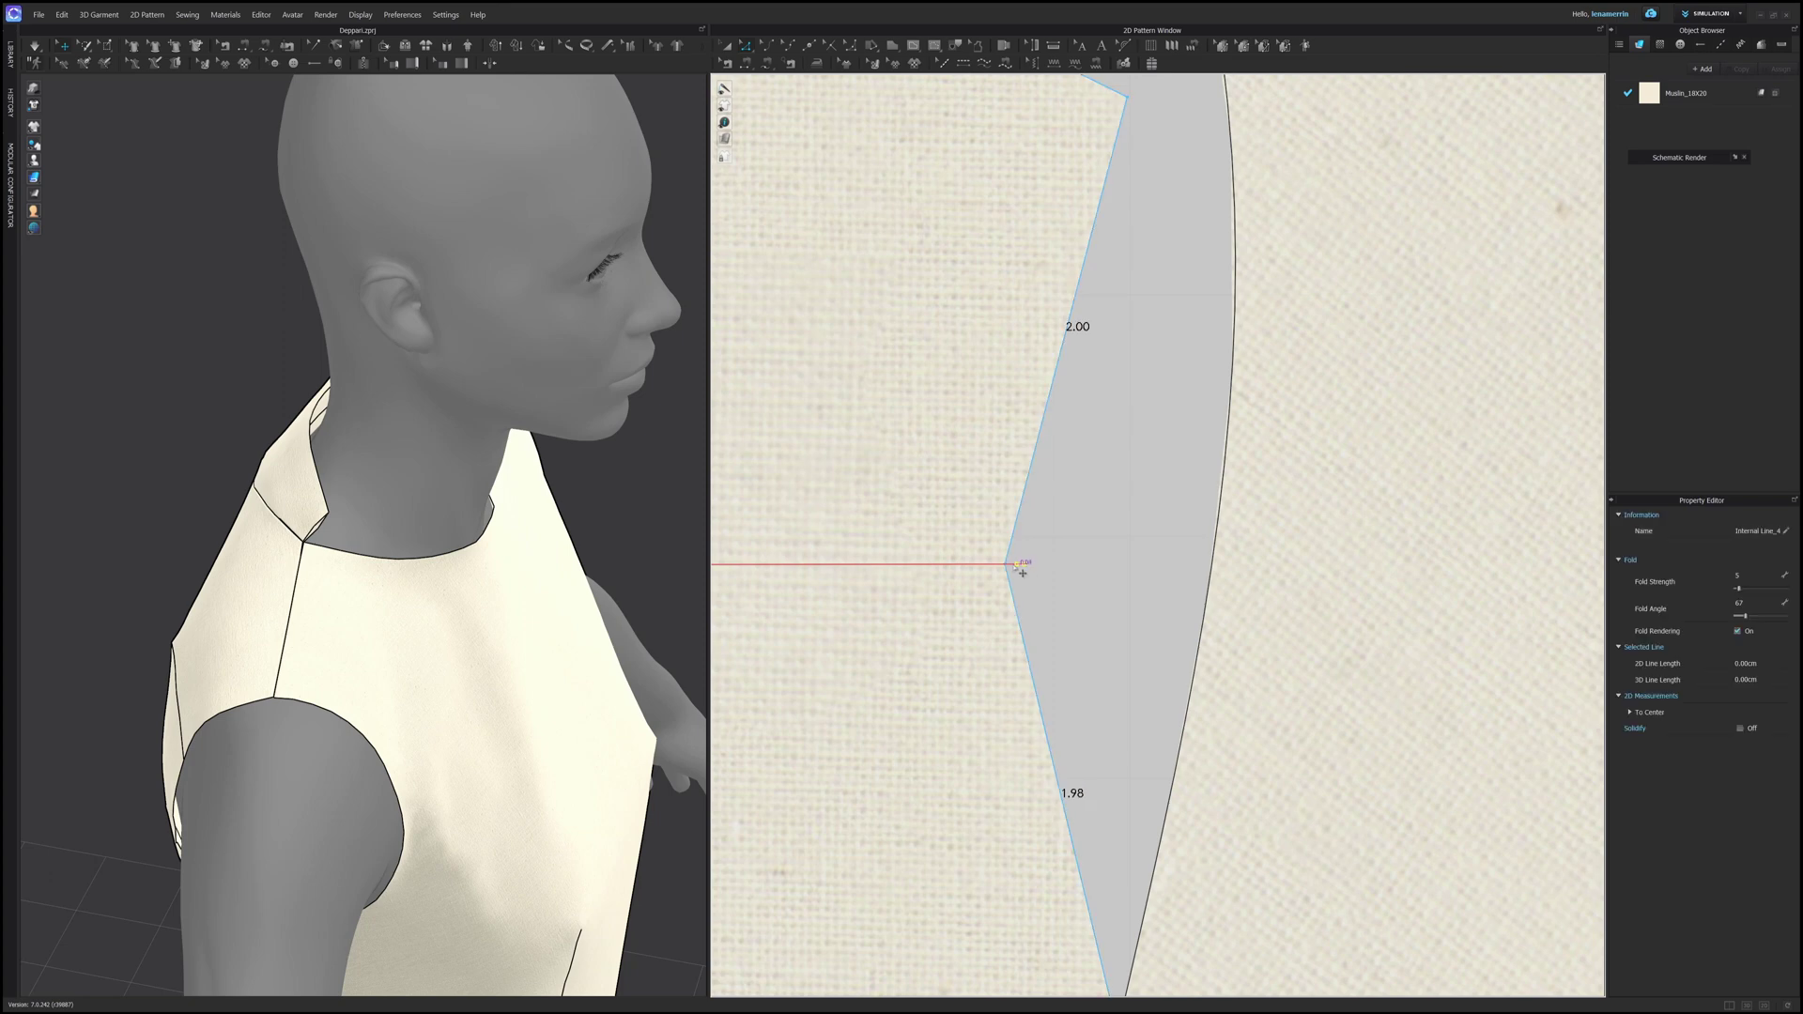
left_click(1013, 584)
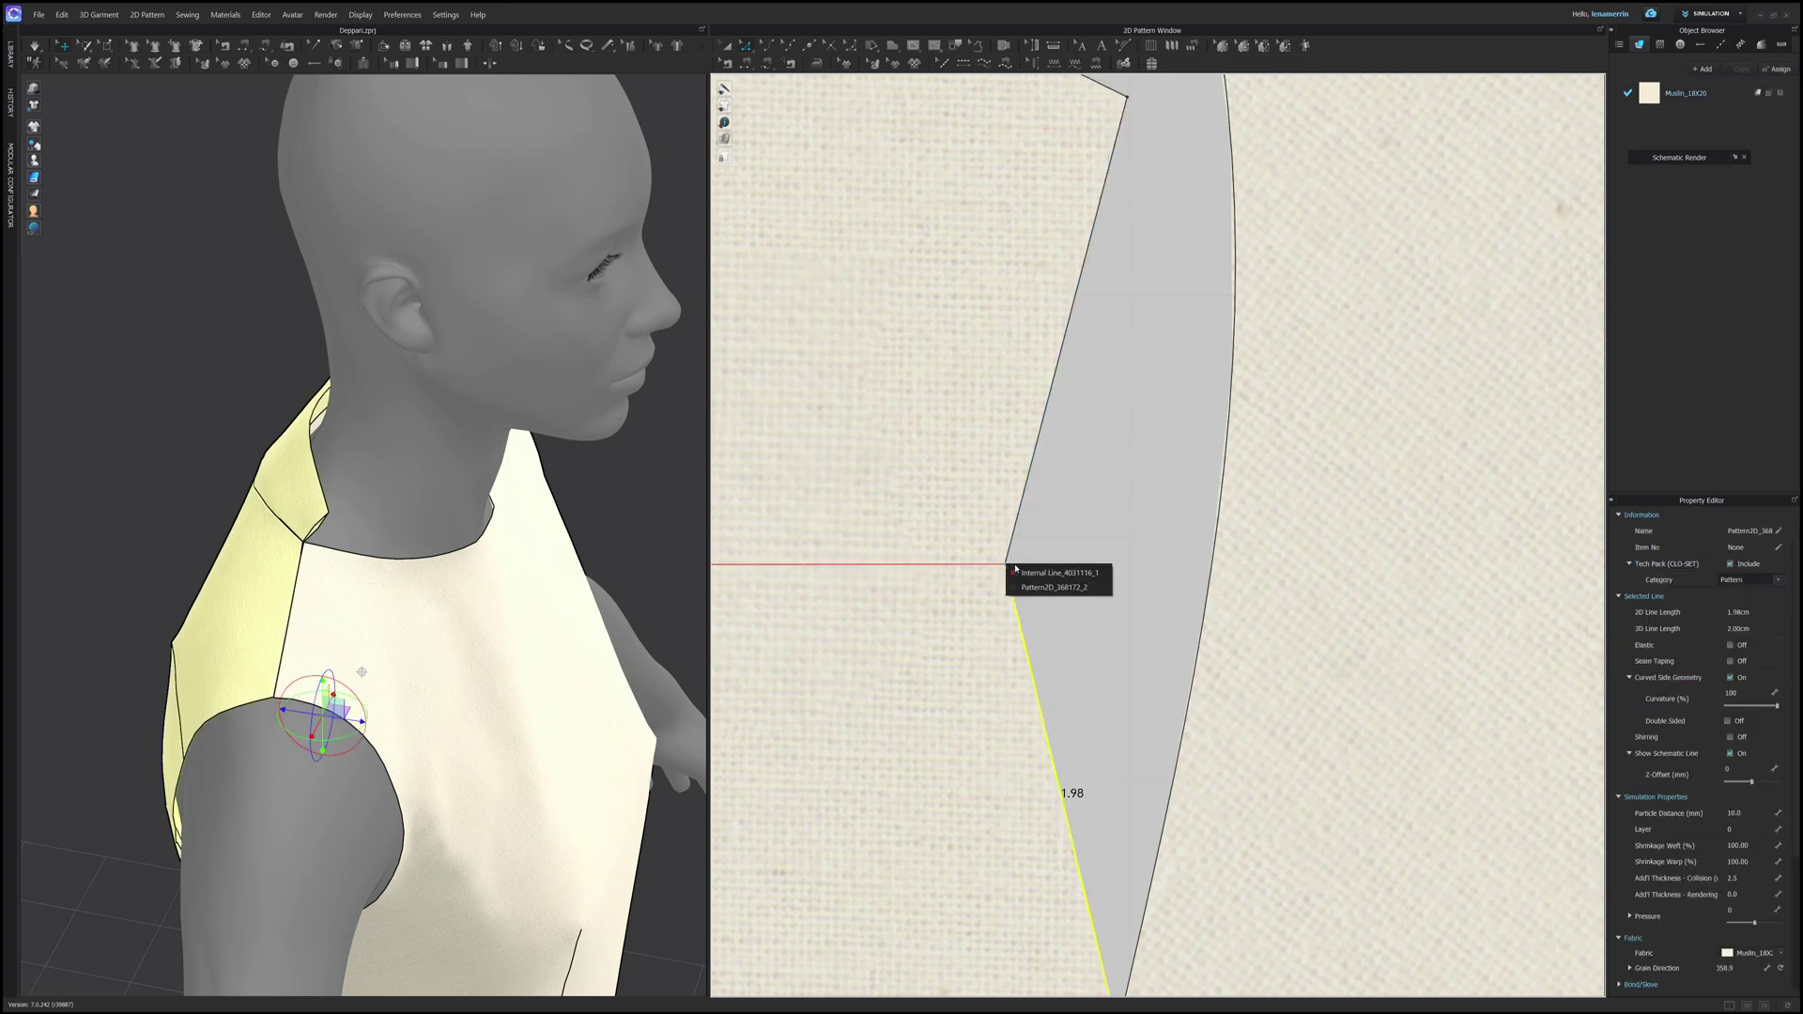
left_click(1014, 573)
left_click_drag(1014, 572, 1219, 568)
scroll(1121, 635, "down", 3)
scroll(1142, 729, "up", 2)
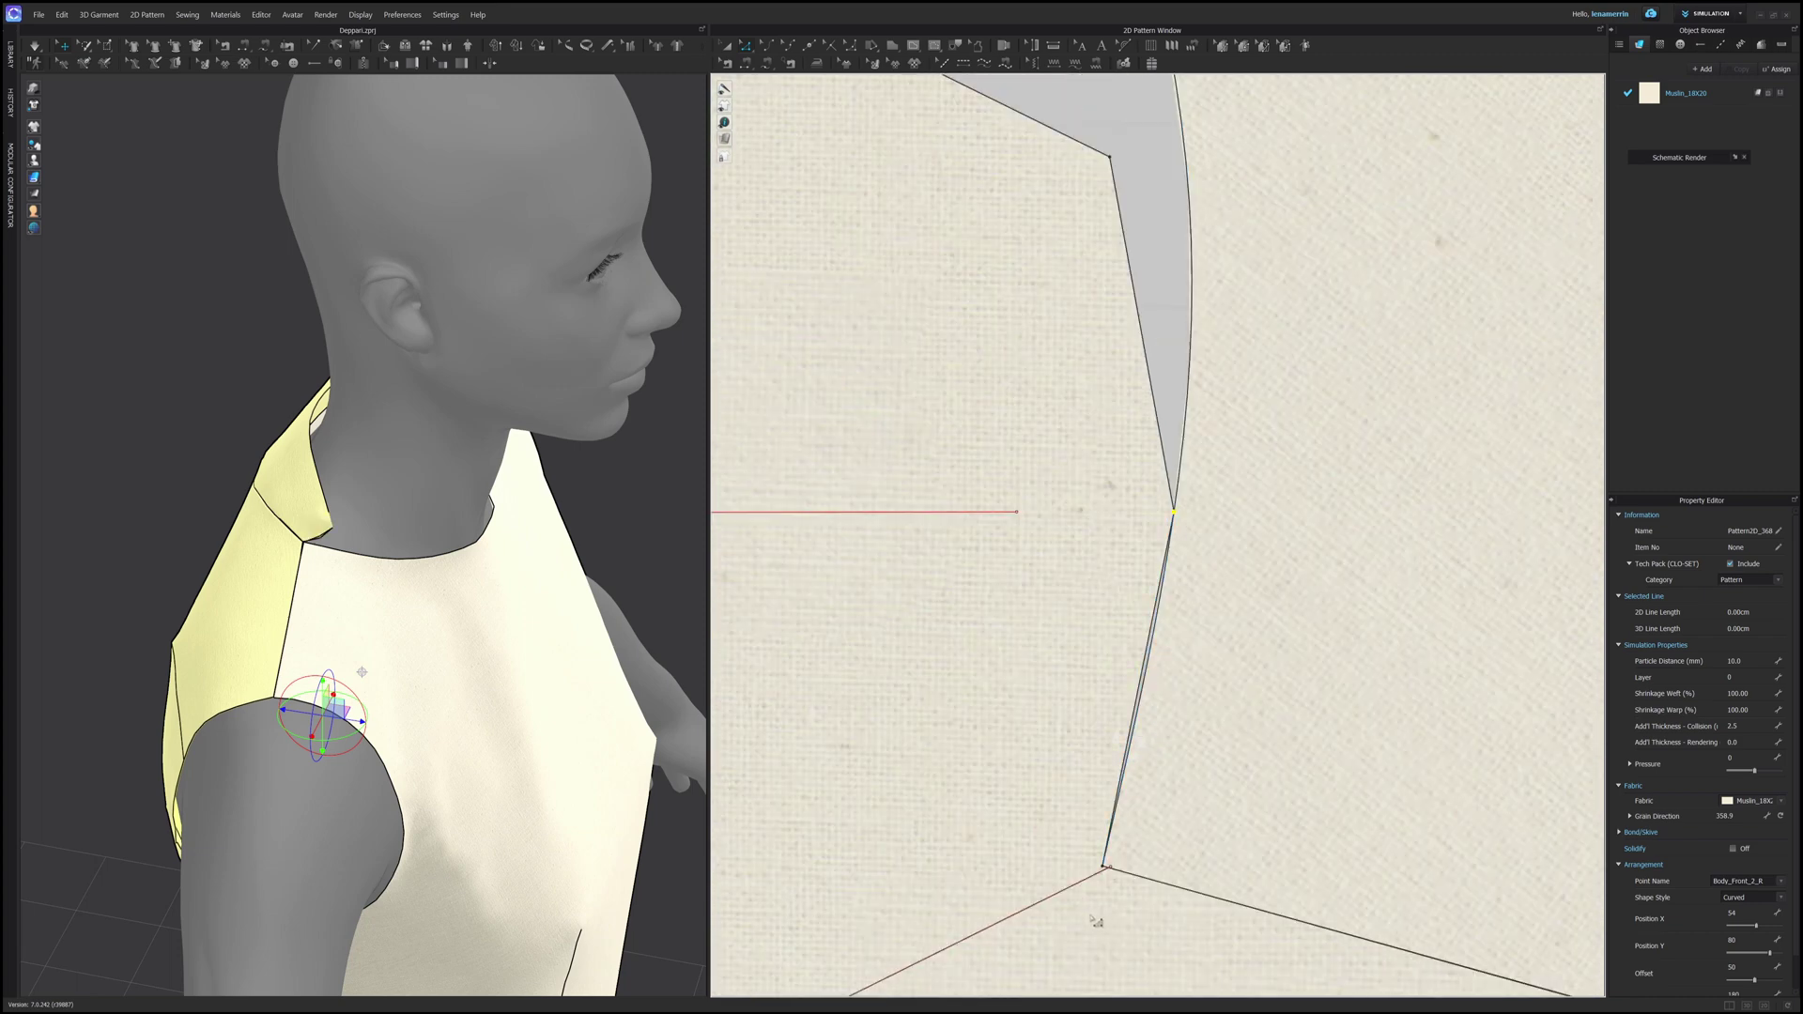
Step: Move the diagonal internal line's end point onto the back's shoulder-neck corner
scroll(1094, 911, "up", 3)
left_click_drag(1123, 836, 1111, 834)
scroll(1215, 465, "up", 2)
scroll(1177, 505, "down", 1)
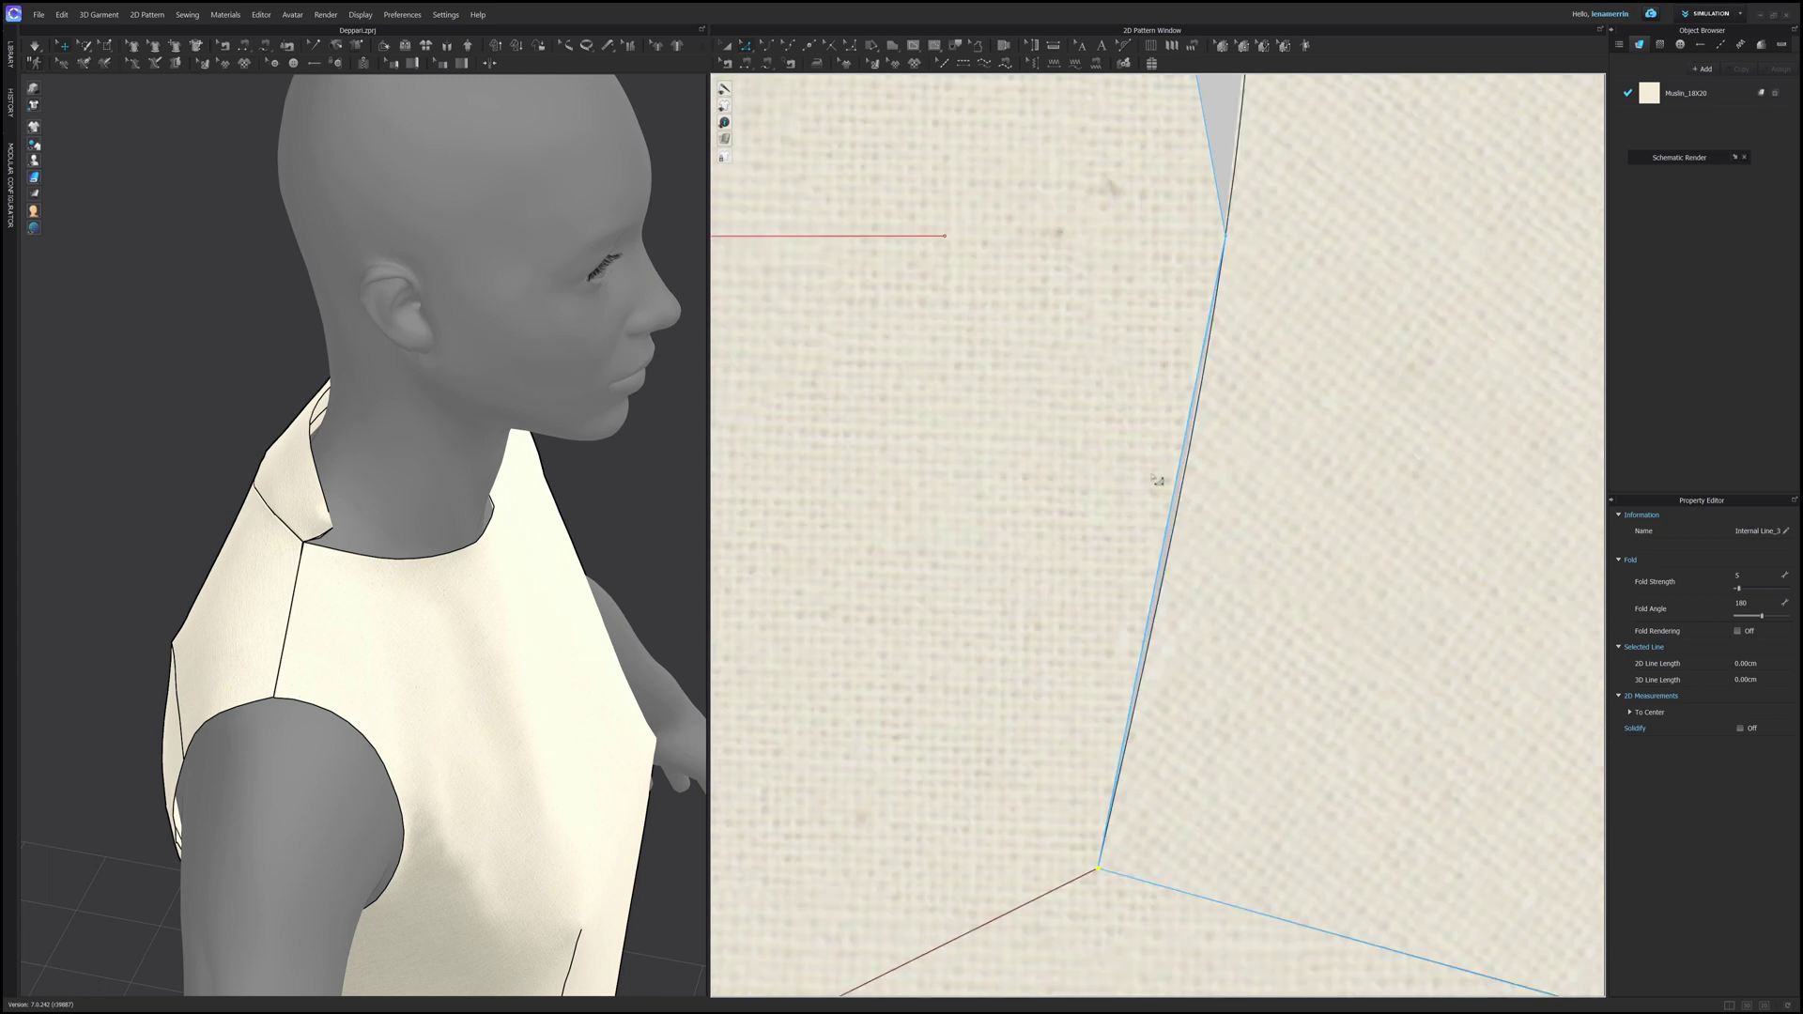
Step: Check the reshaped neck segment, undo the last change and bring the horizontal fold line's end to the moved neckline point
left_click(1180, 505)
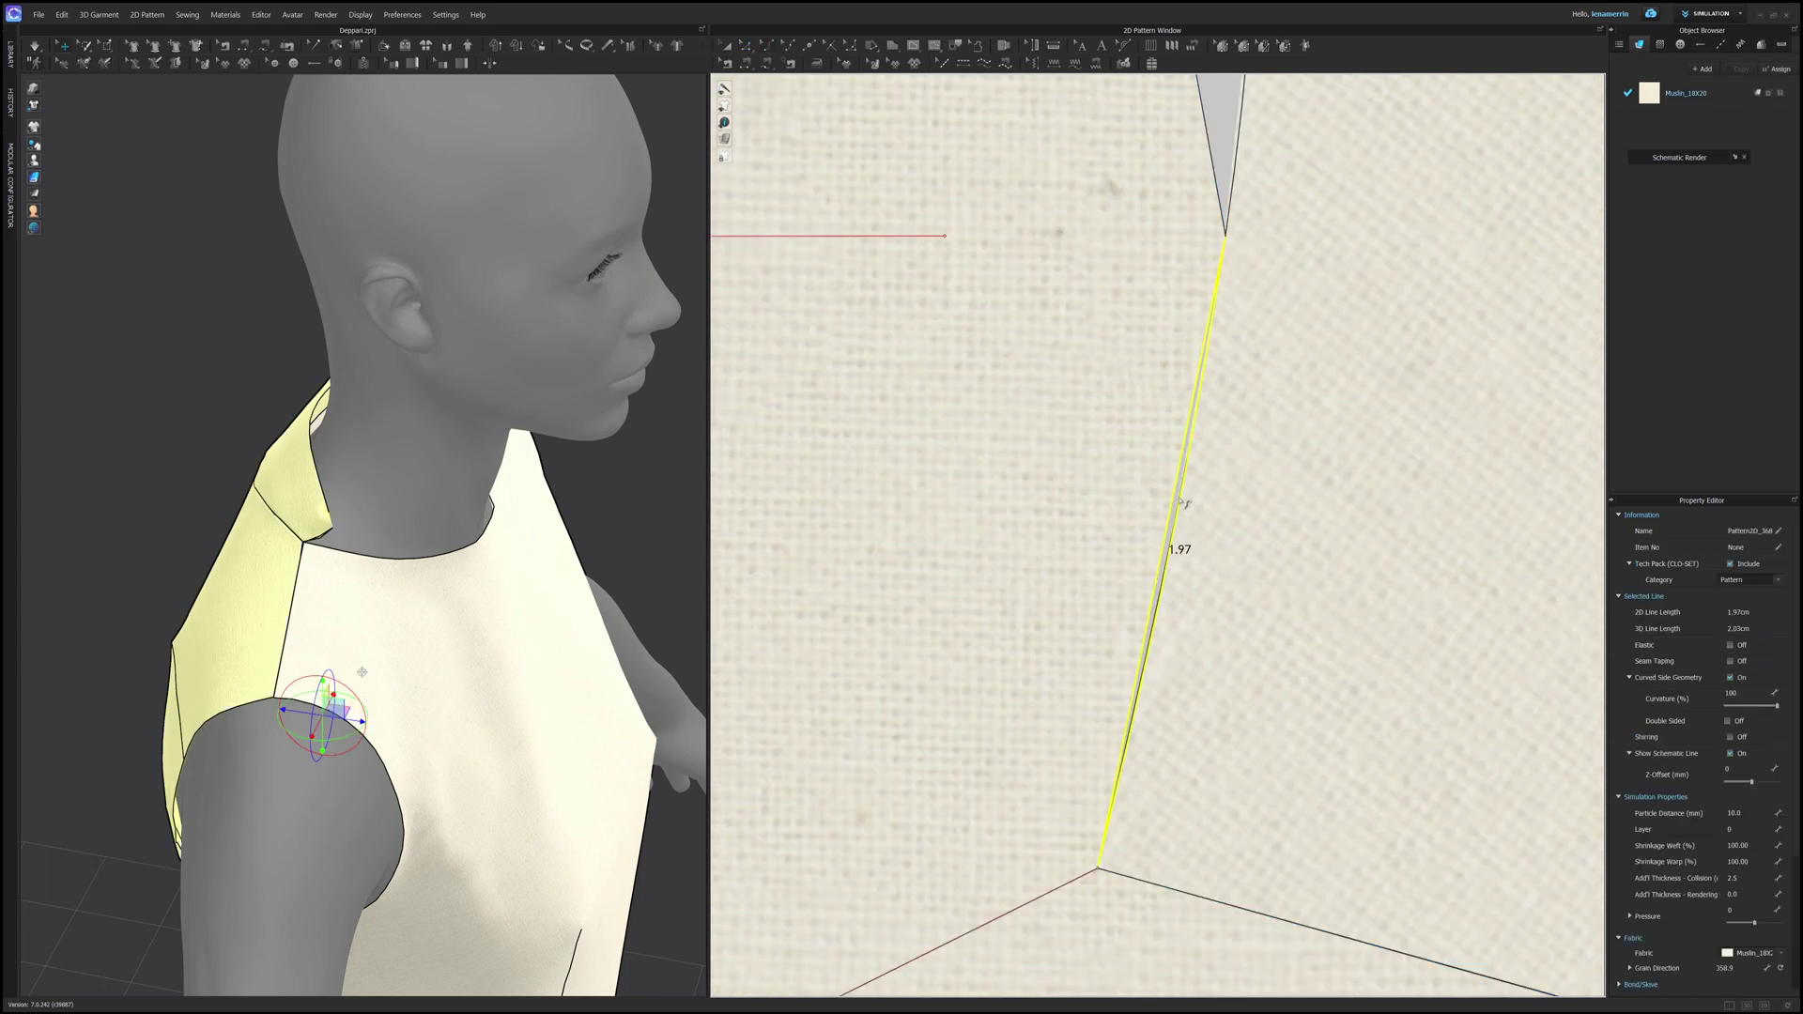
scroll(1152, 619, "down", 4)
middle_click_drag(1173, 307, 1152, 379)
key("ctrl+z")
scroll(1146, 550, "down", 3)
key("z")
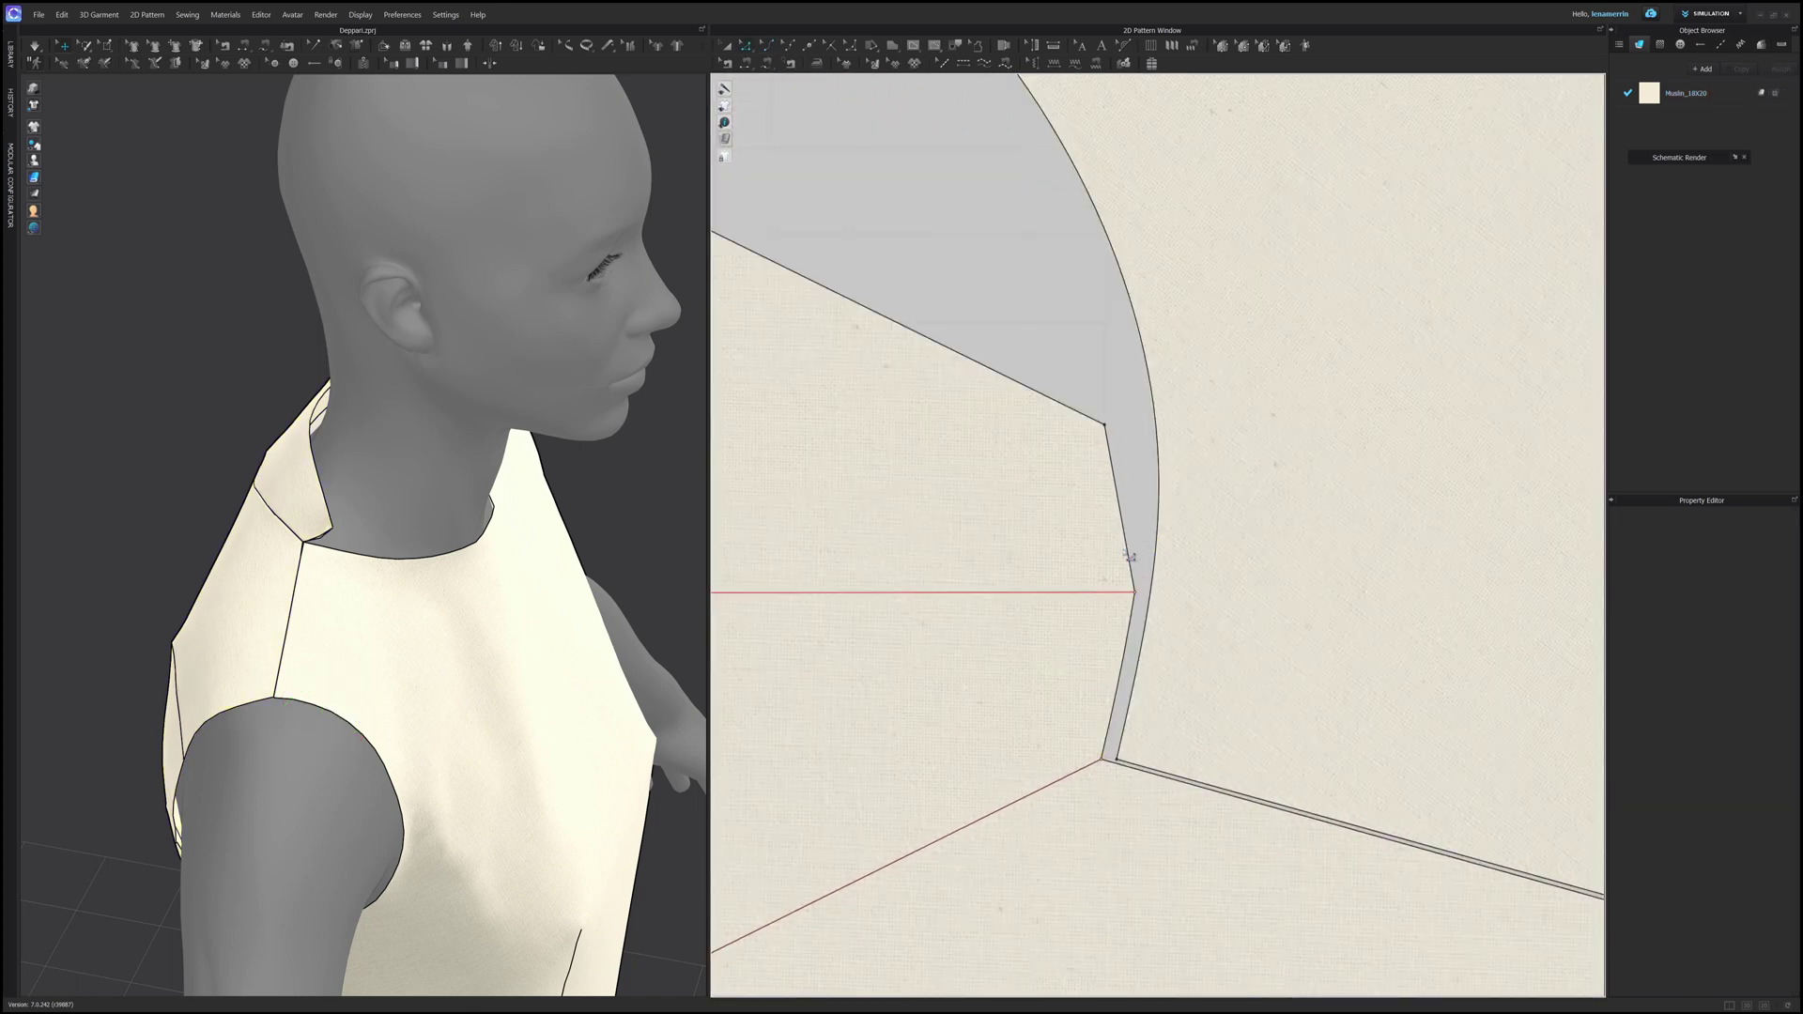
Step: Curve the back's neck segment above the horizontal fold line slightly outward
scroll(1125, 545, "up", 3)
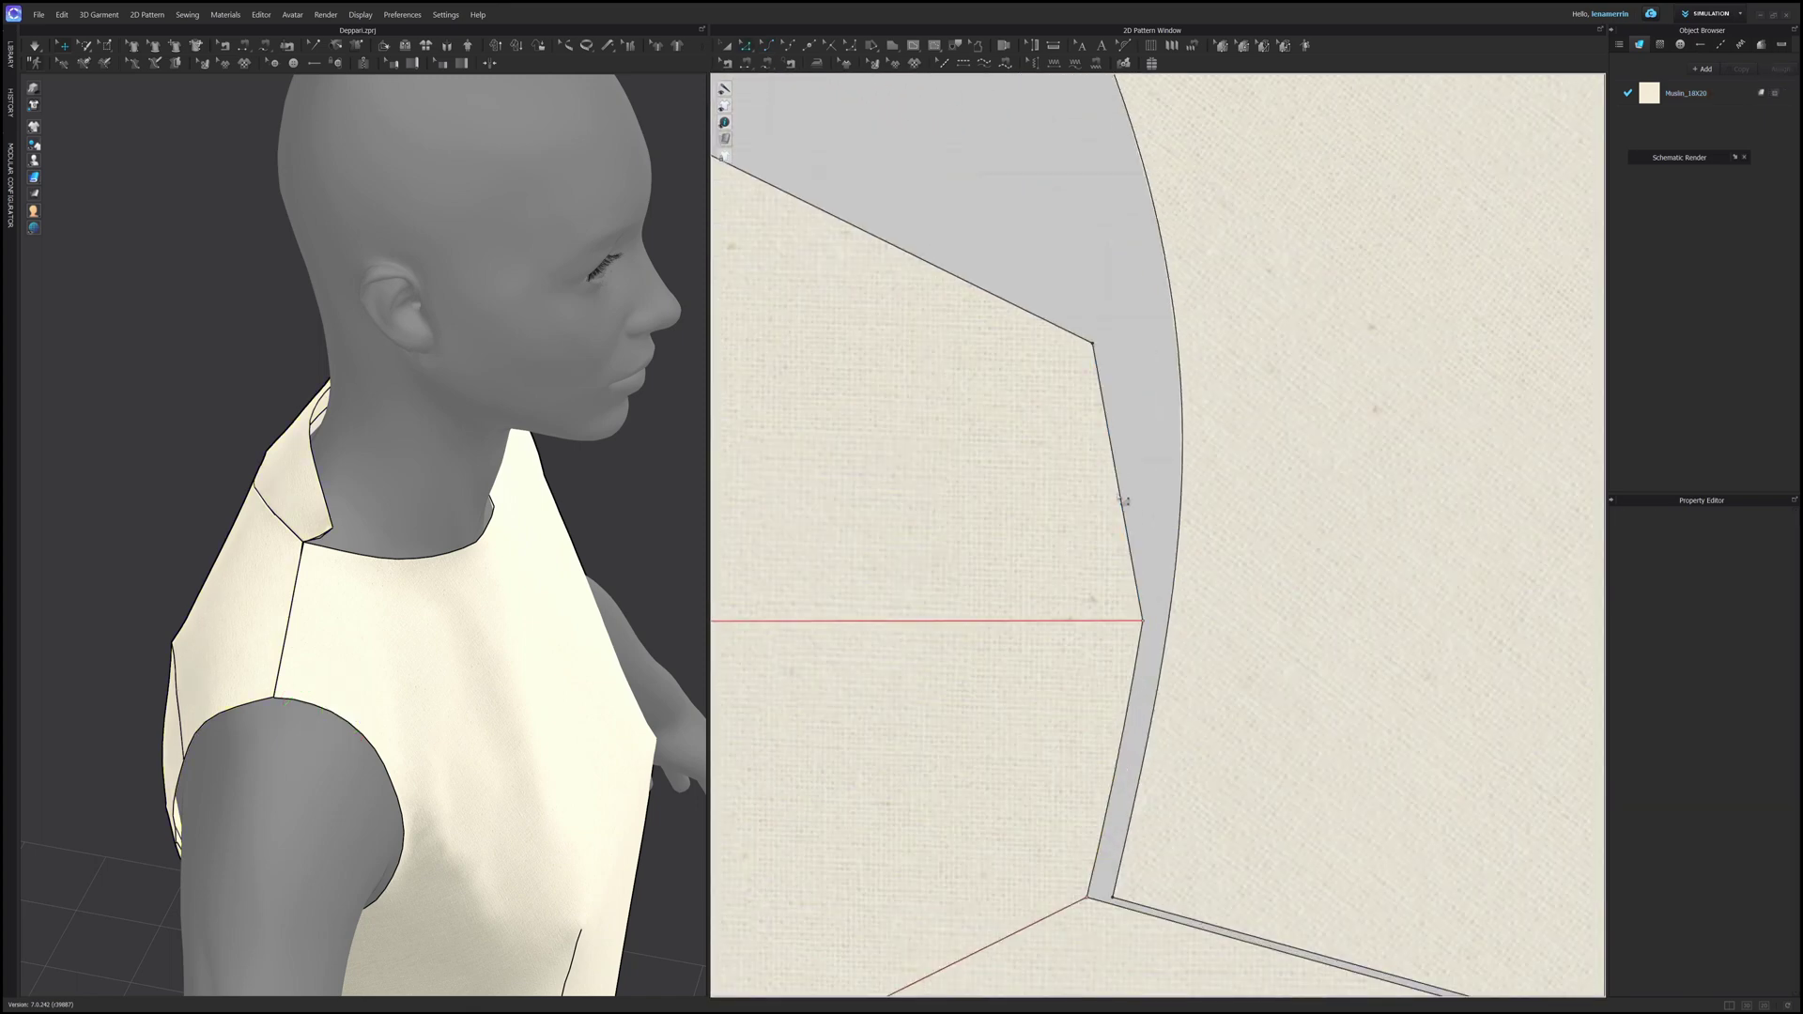
left_click(1130, 504)
left_click_drag(1133, 507, 1144, 531)
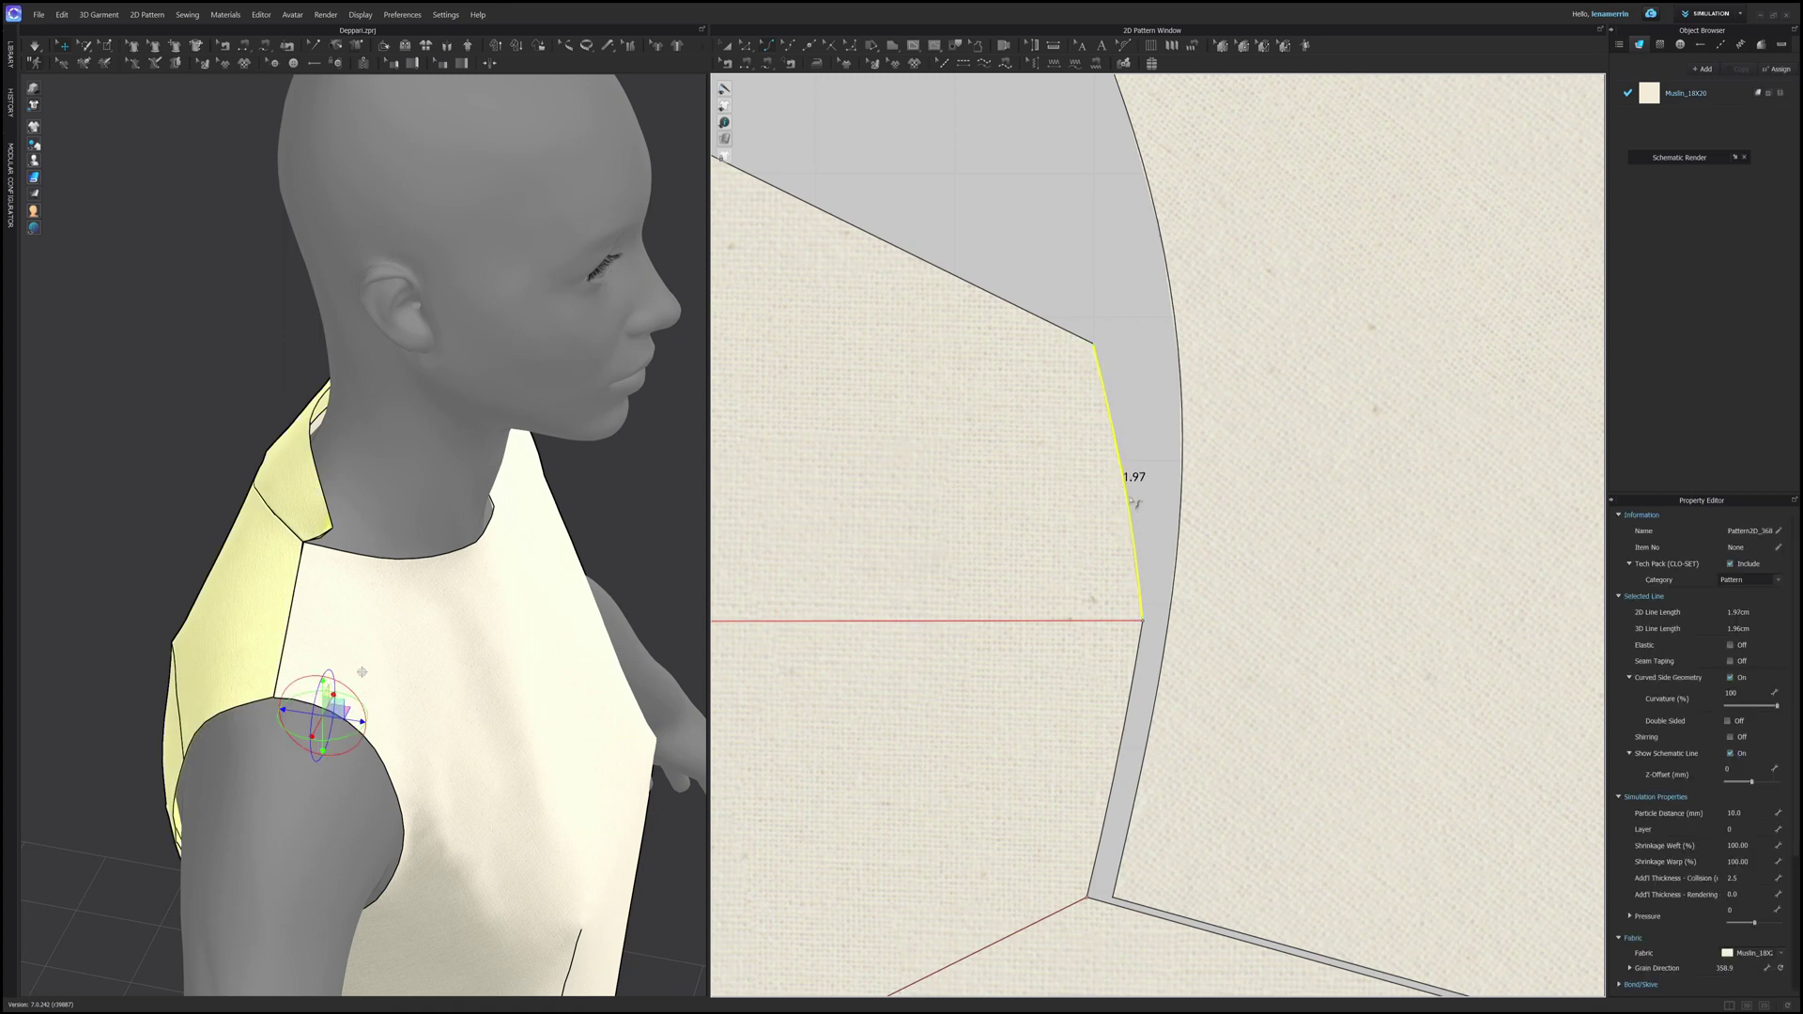
Step: Sew the curved neck segment above the fold line to the matching neck segment below it
key("n")
left_click(1105, 388)
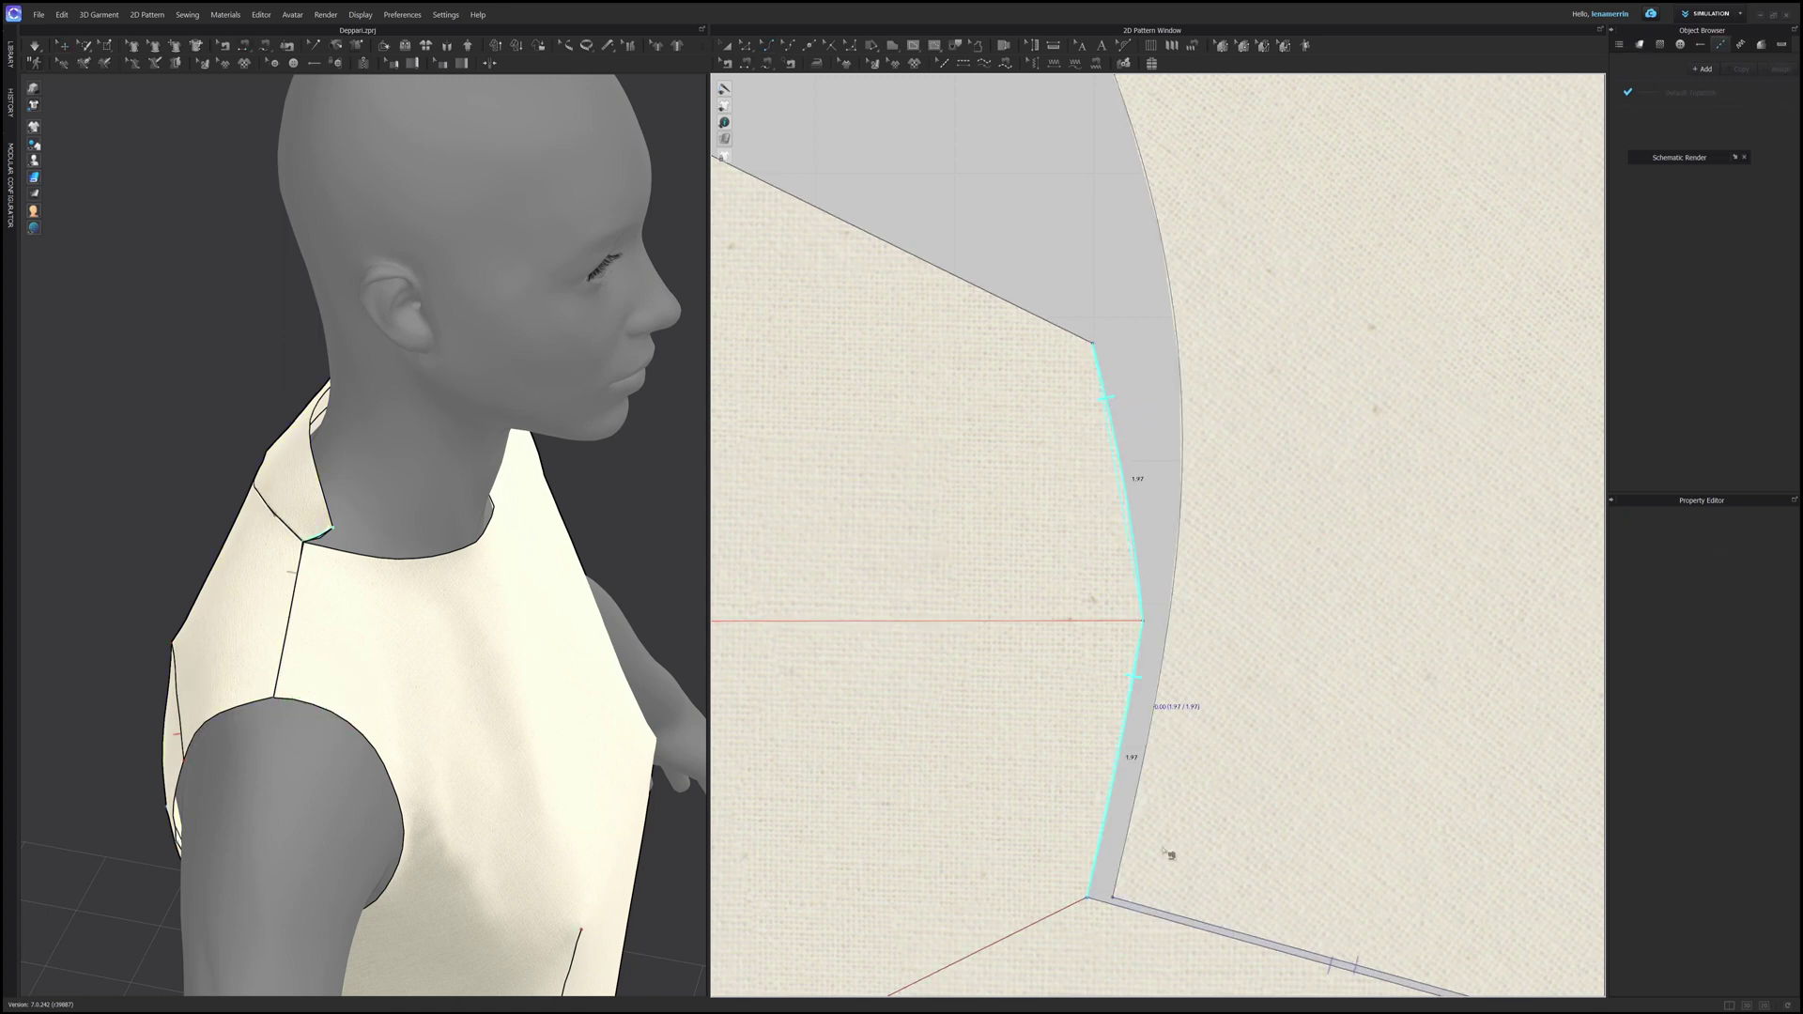
left_click(1117, 887)
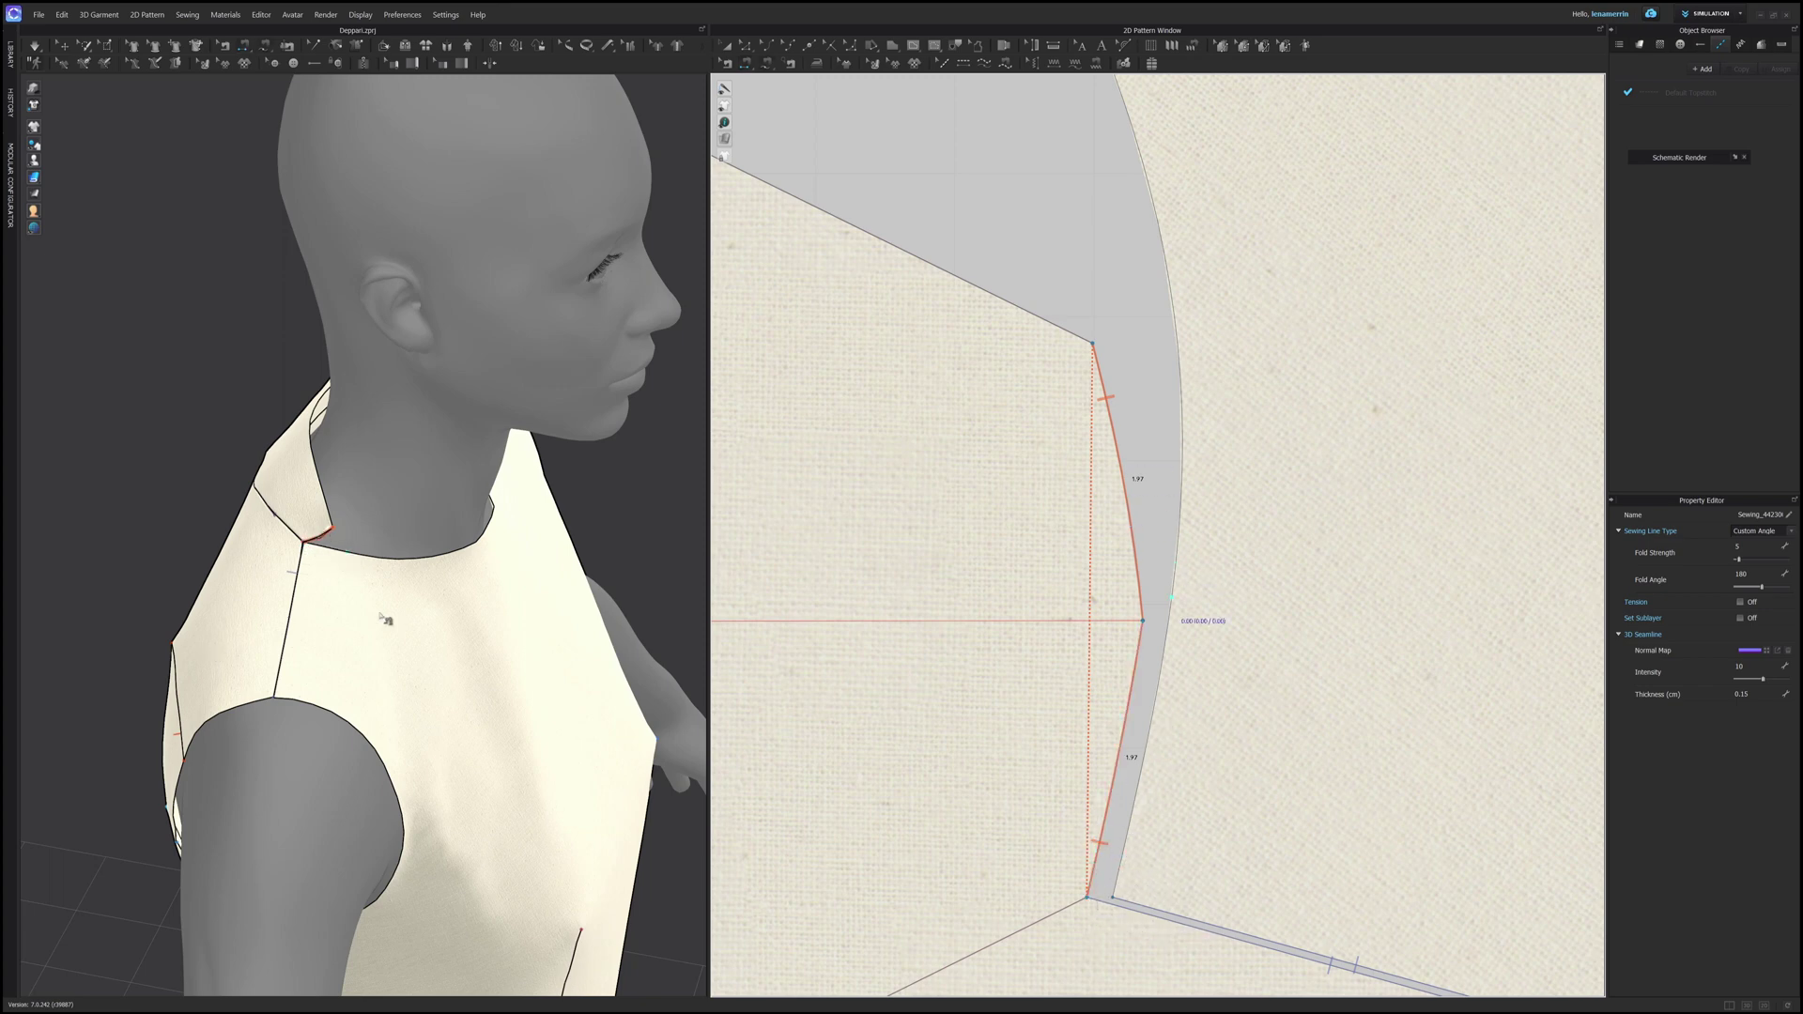
Step: Free-sew the back's lower neck segment to the front's neckline, from the shoulder corner up to the fold line's level
left_click(1089, 899)
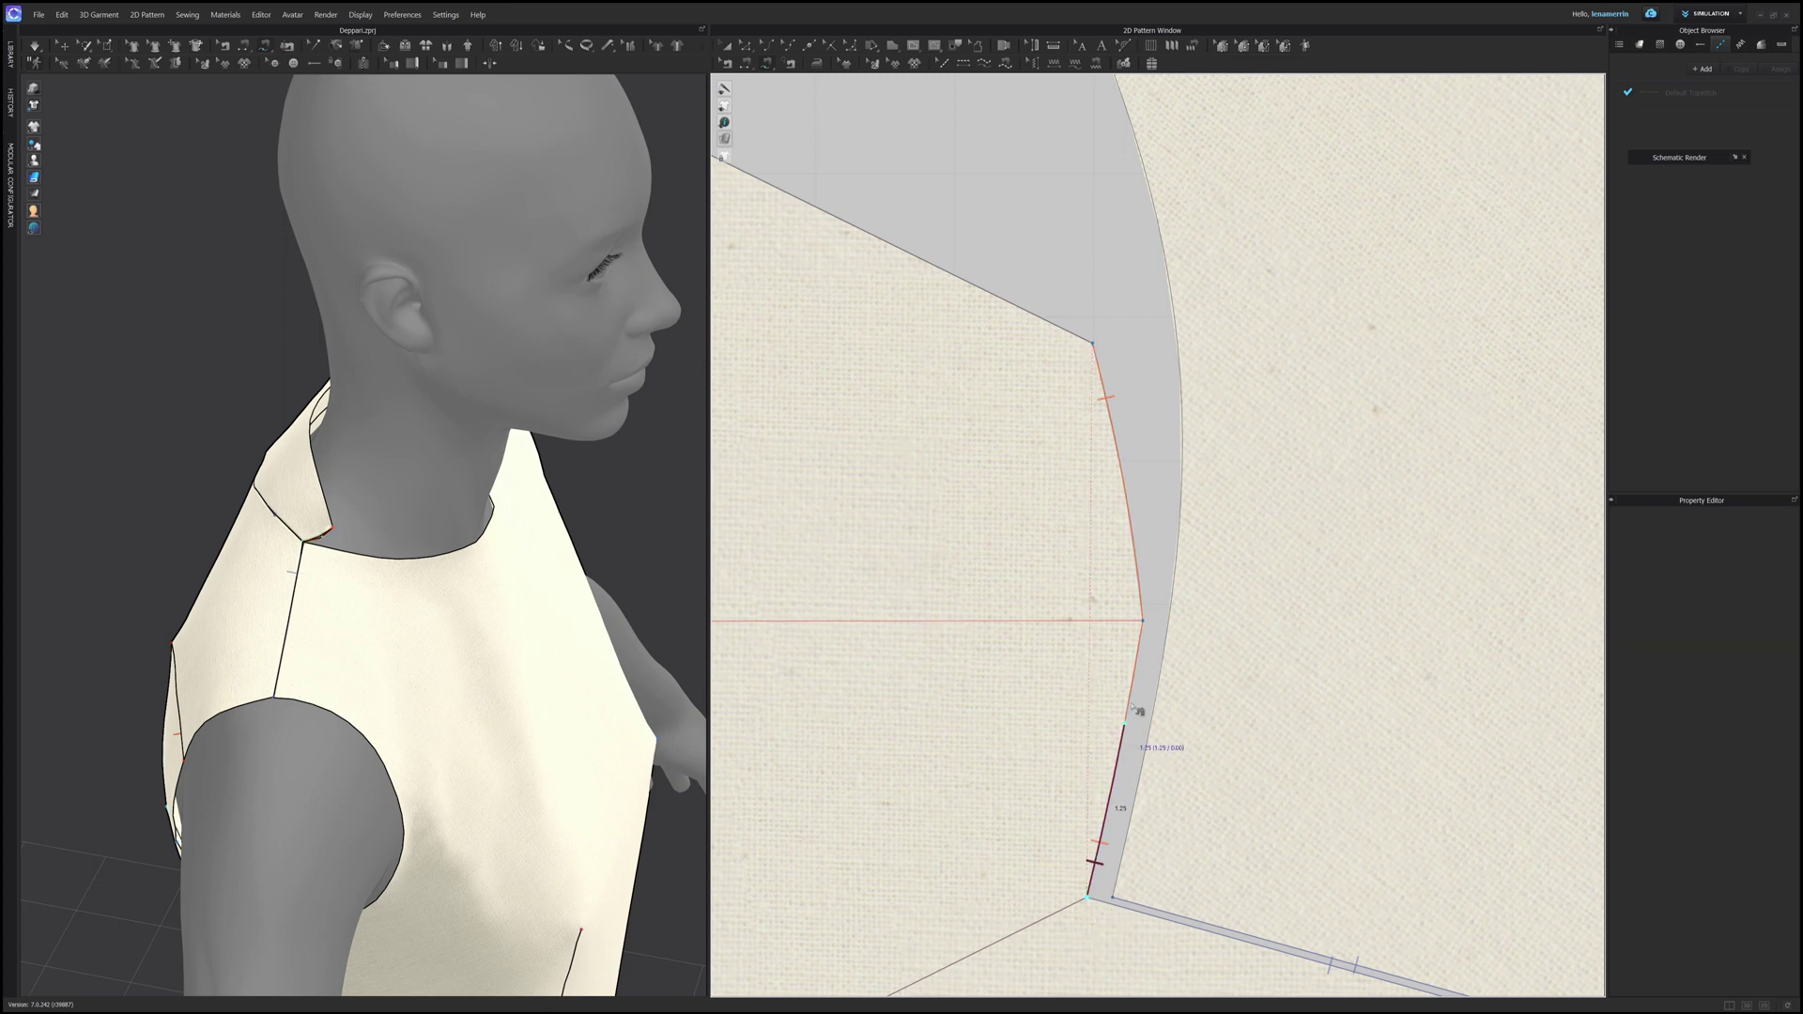
left_click(1115, 899)
left_click(1167, 621)
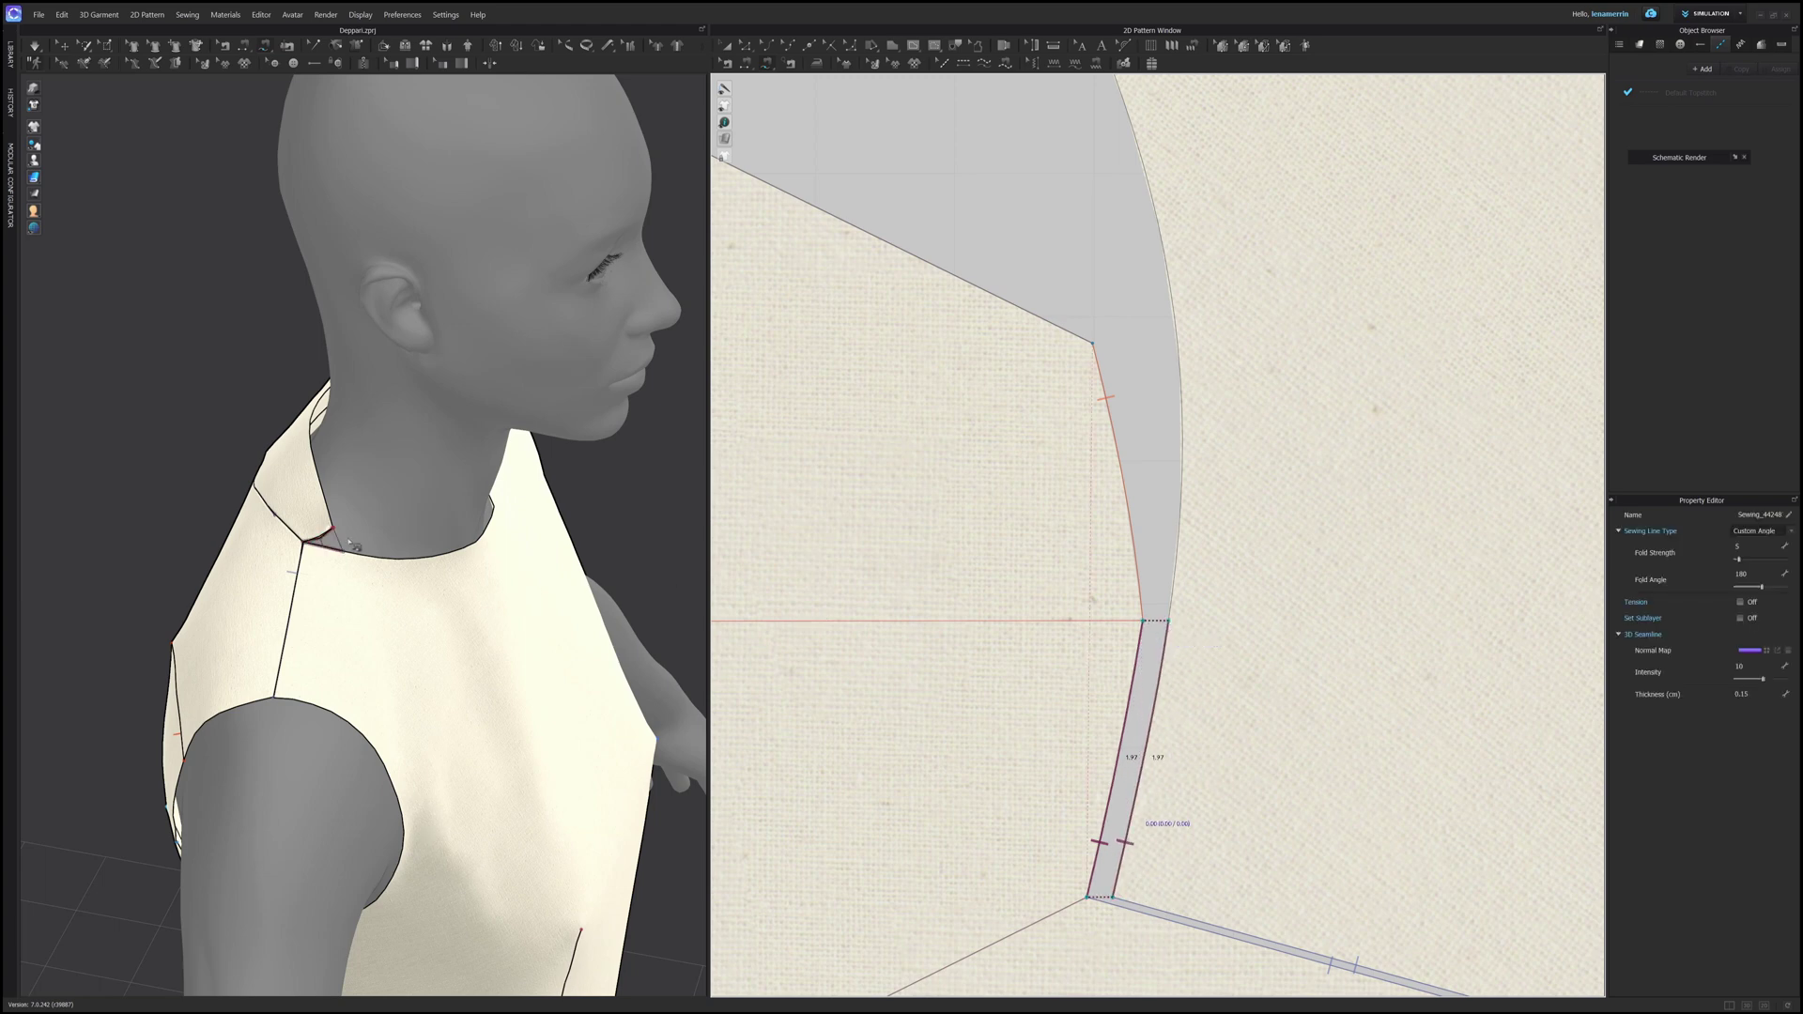
Step: Simulate the garment with the new neck seams and inspect the bodice from the back and the front
key("space")
right_click_drag(235, 498, 381, 480)
scroll(513, 533, "down", 5)
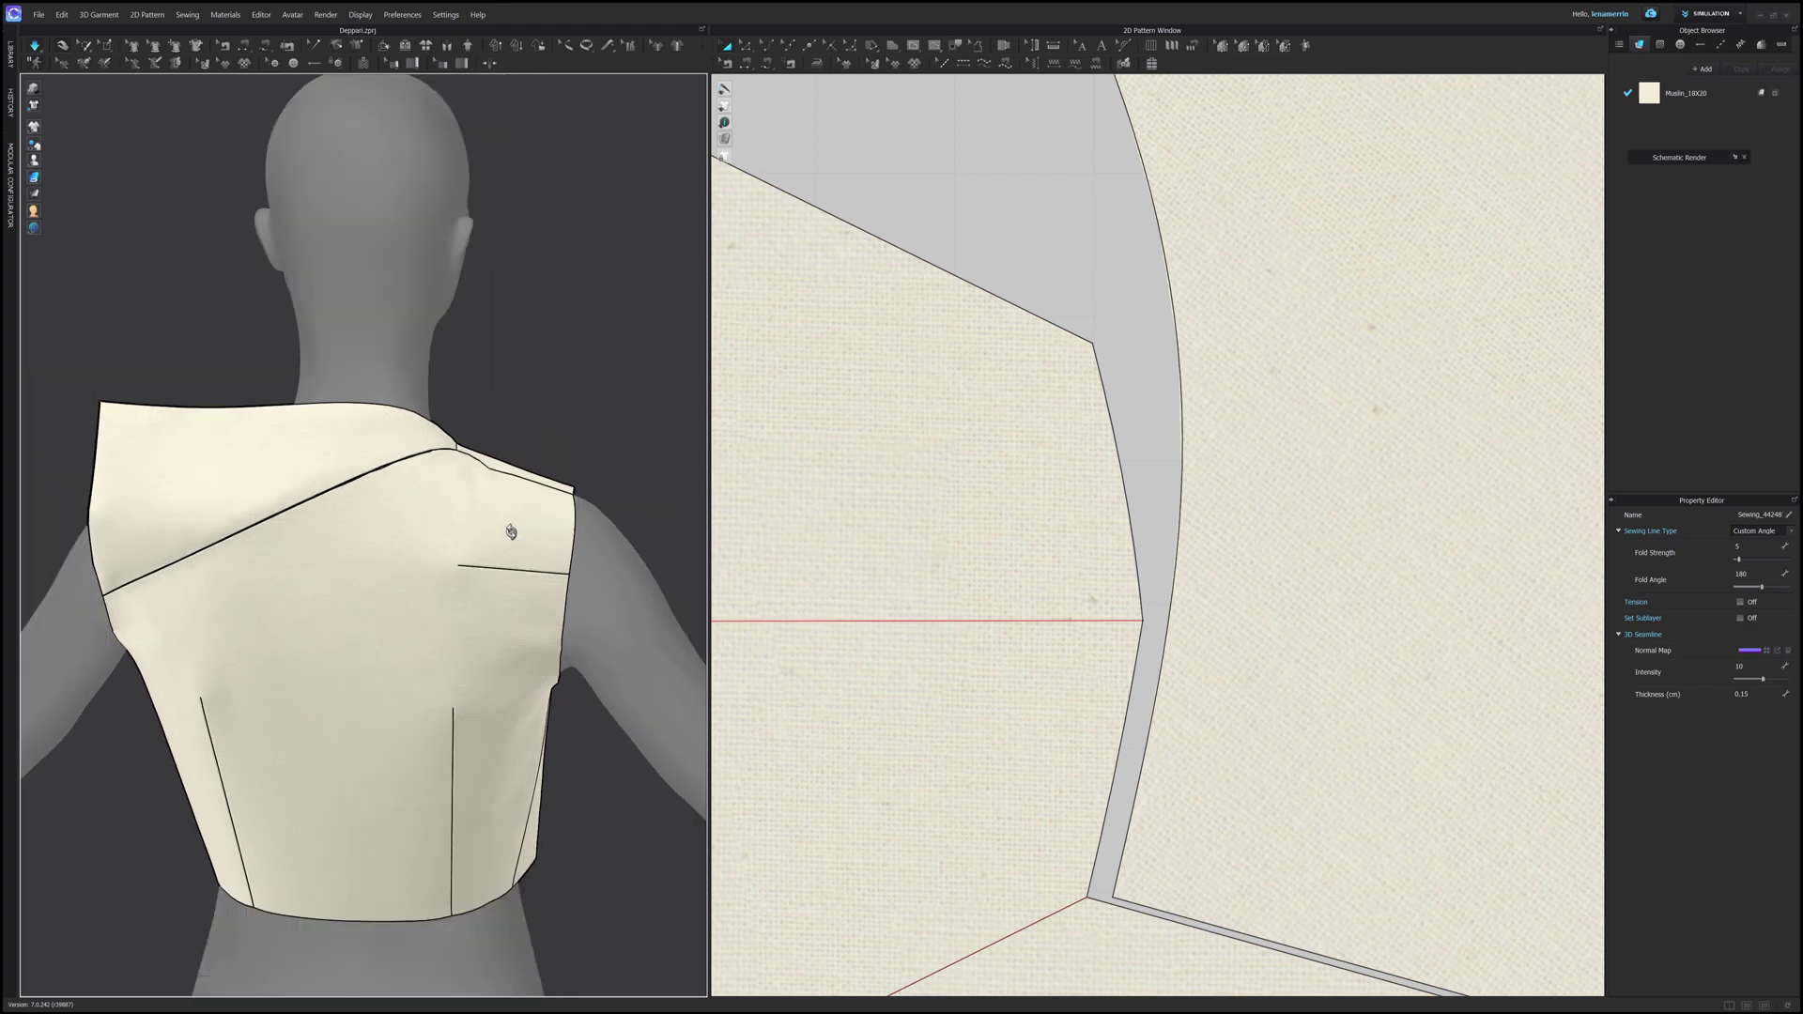
right_click_drag(514, 545, 477, 530)
scroll(274, 531, "up", 3)
key("m")
scroll(1188, 593, "down", 5)
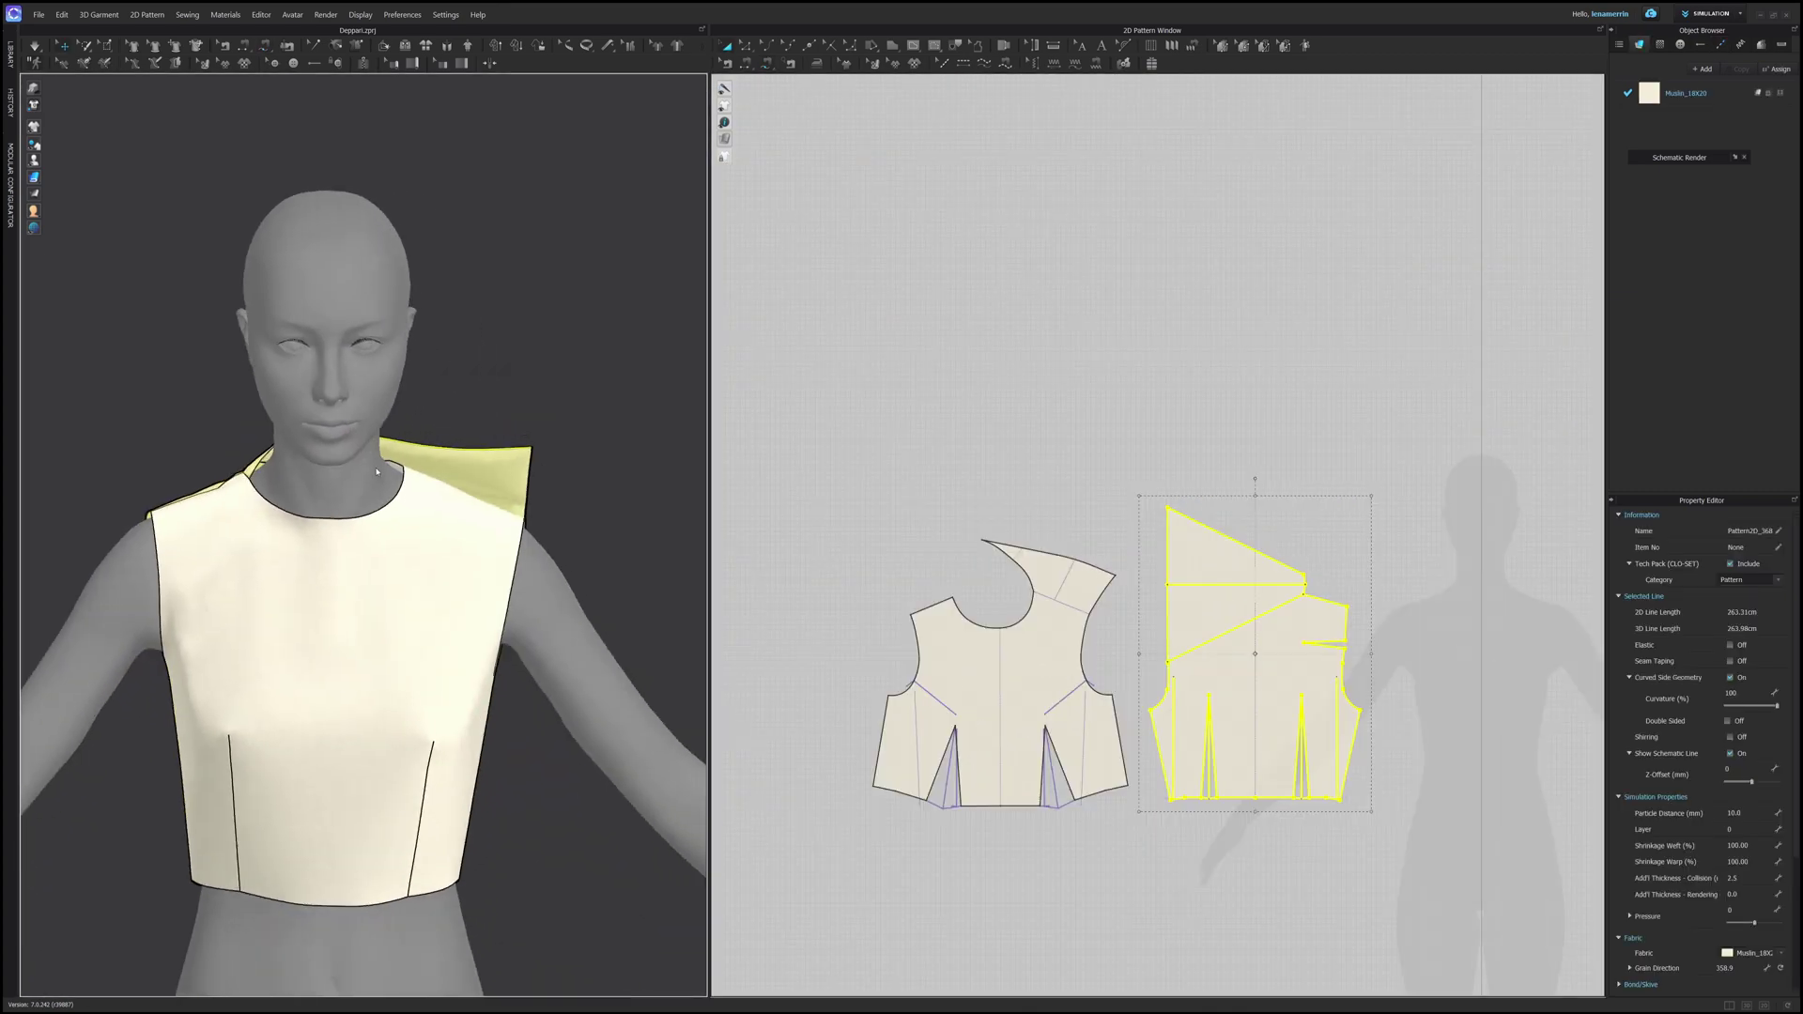
left_click(546, 355)
middle_click_drag(293, 703, 361, 536)
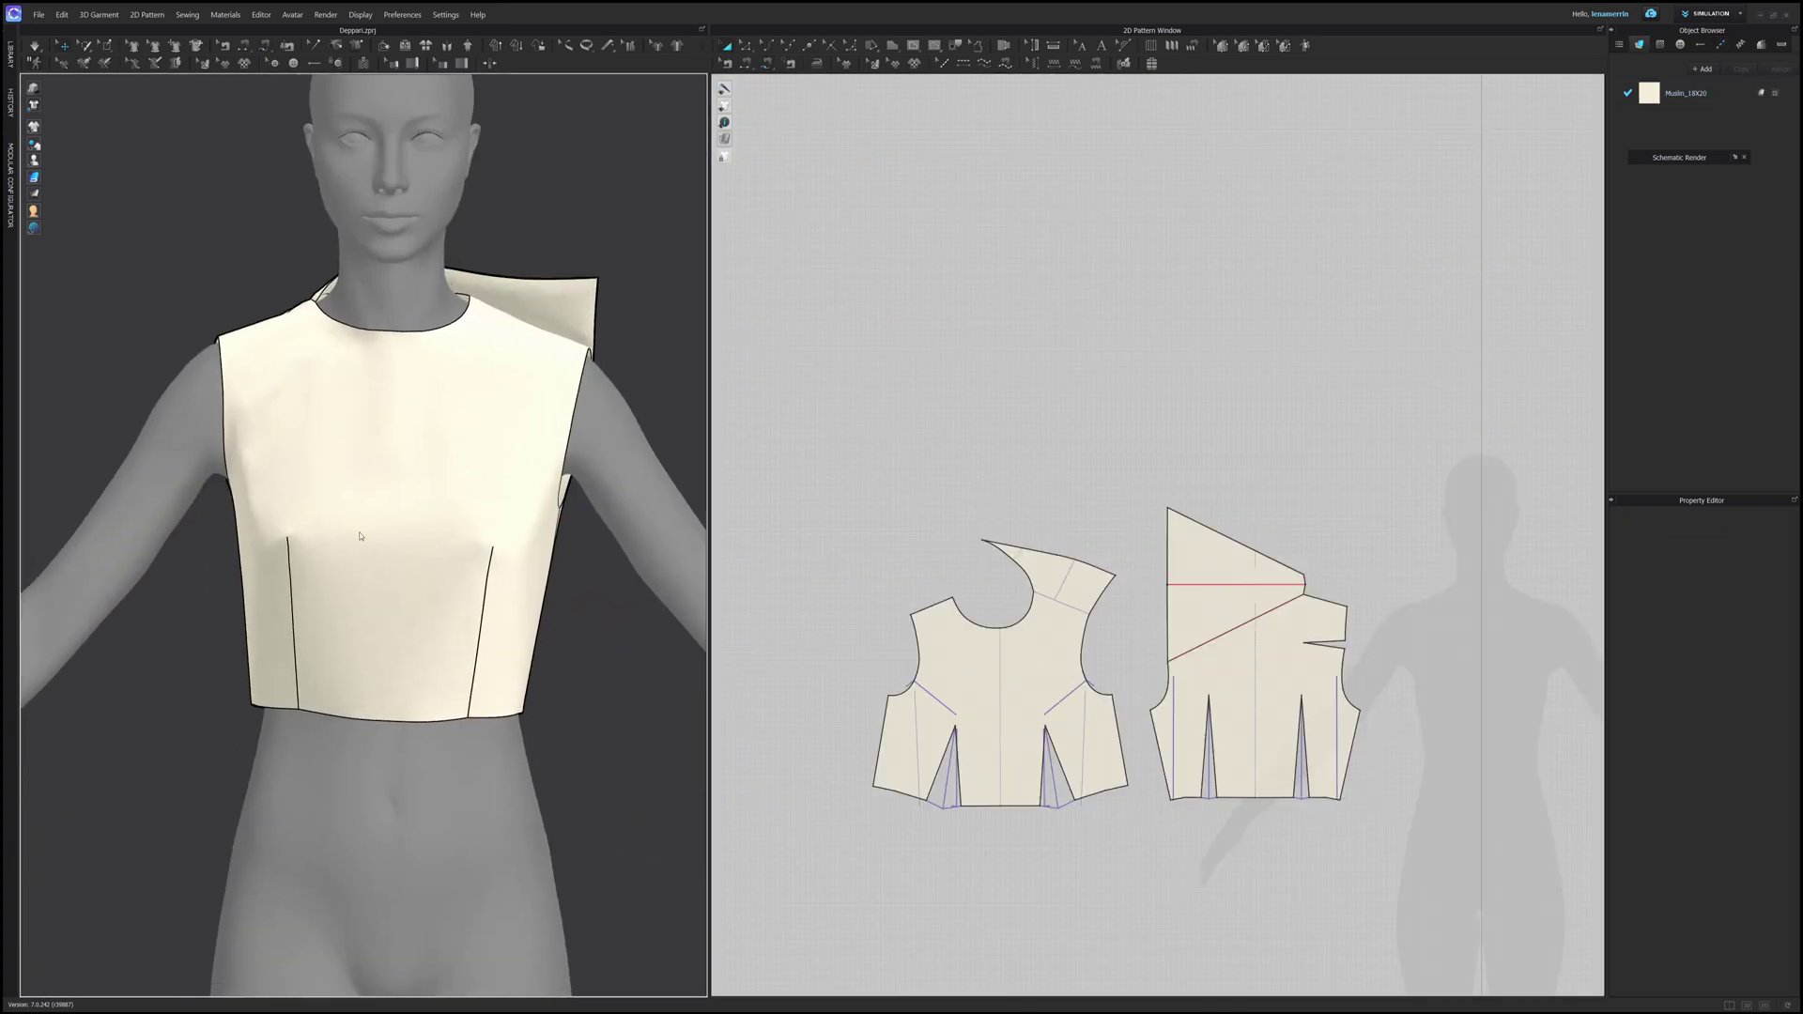
Step: Tug the front and back pieces on the avatar during simulation so the bodice settles evenly on the body
left_click(254, 624)
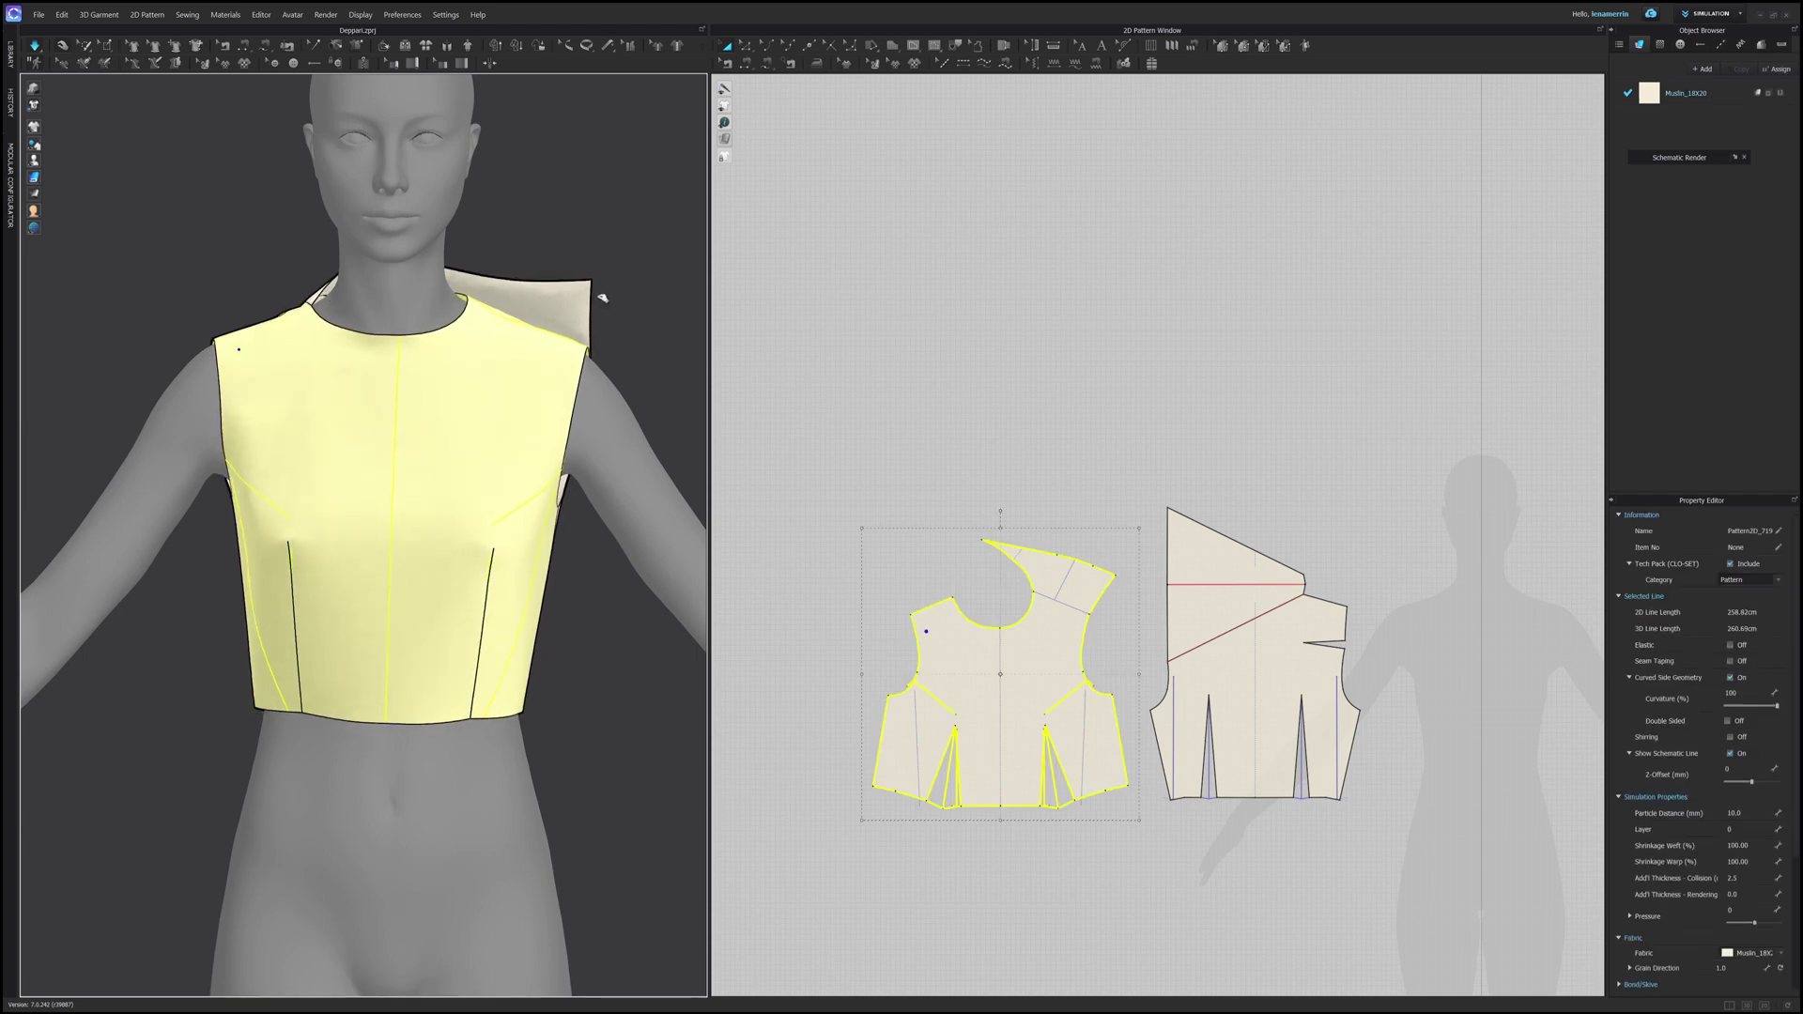
mouse_move(620, 284)
right_mouse_down()
mouse_move(552, 289)
mouse_move(627, 288)
right_mouse_up()
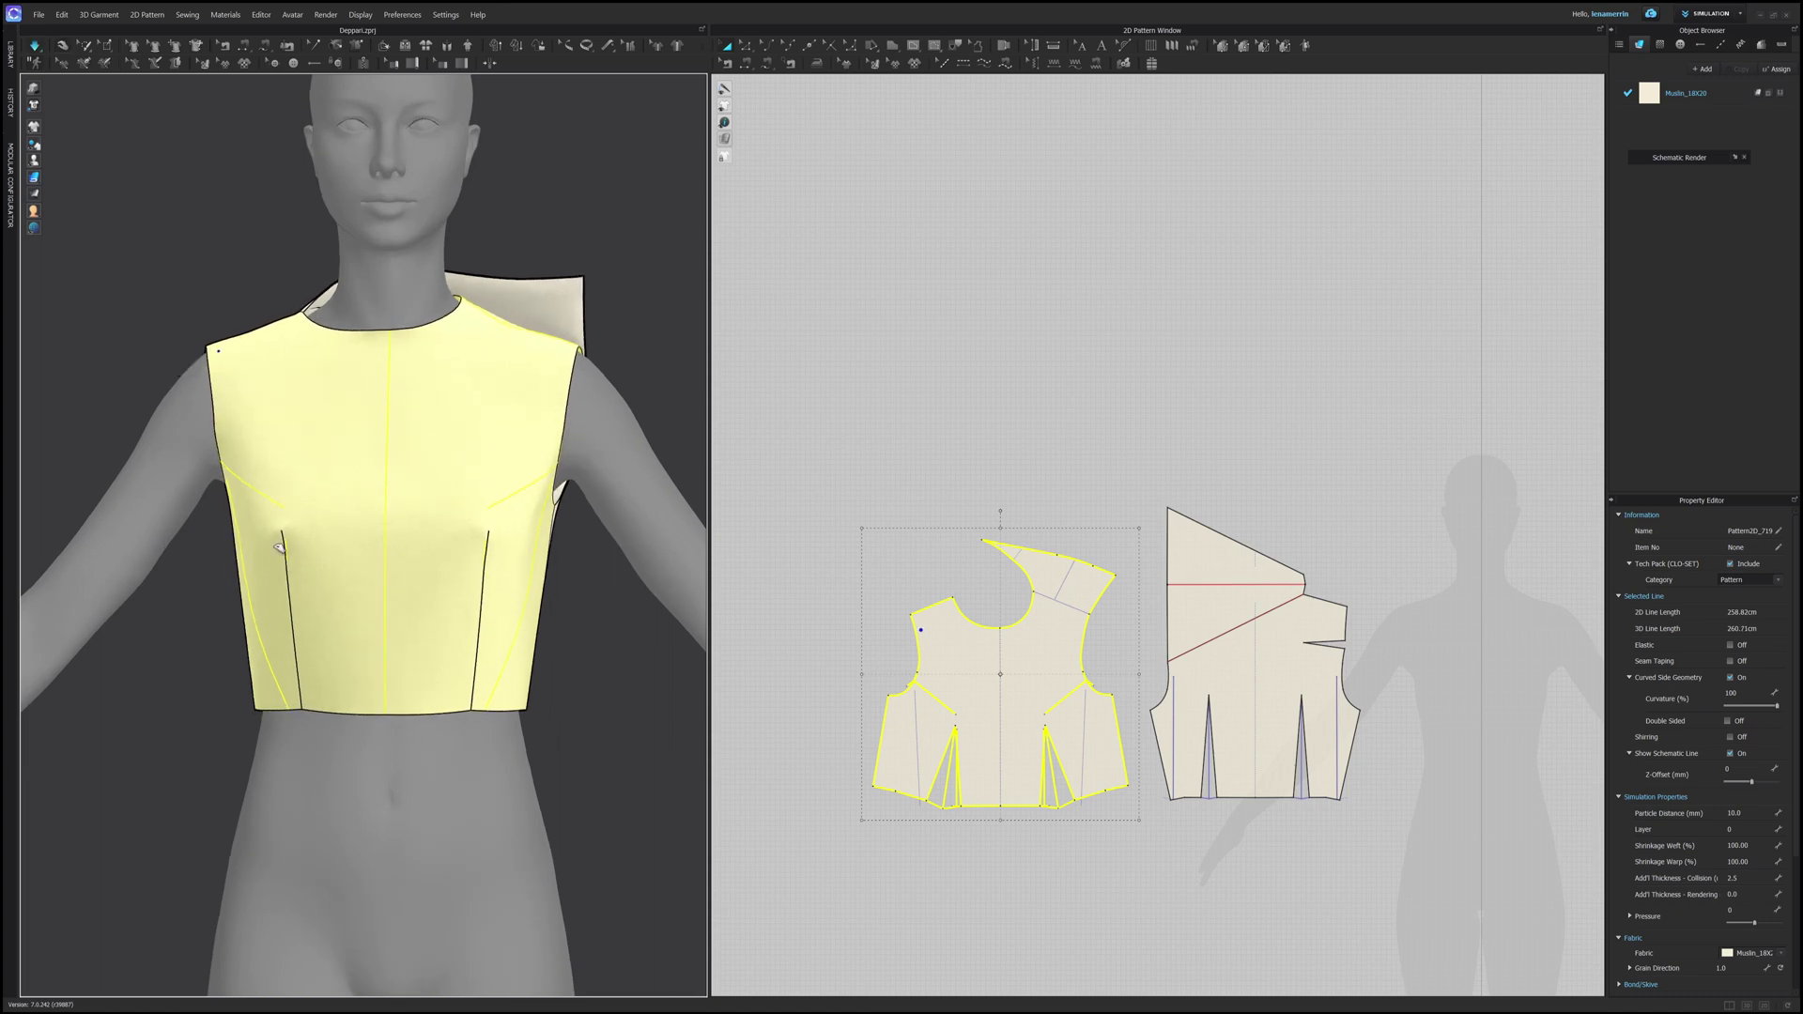
scroll(551, 693, "down", 2)
left_click(522, 539)
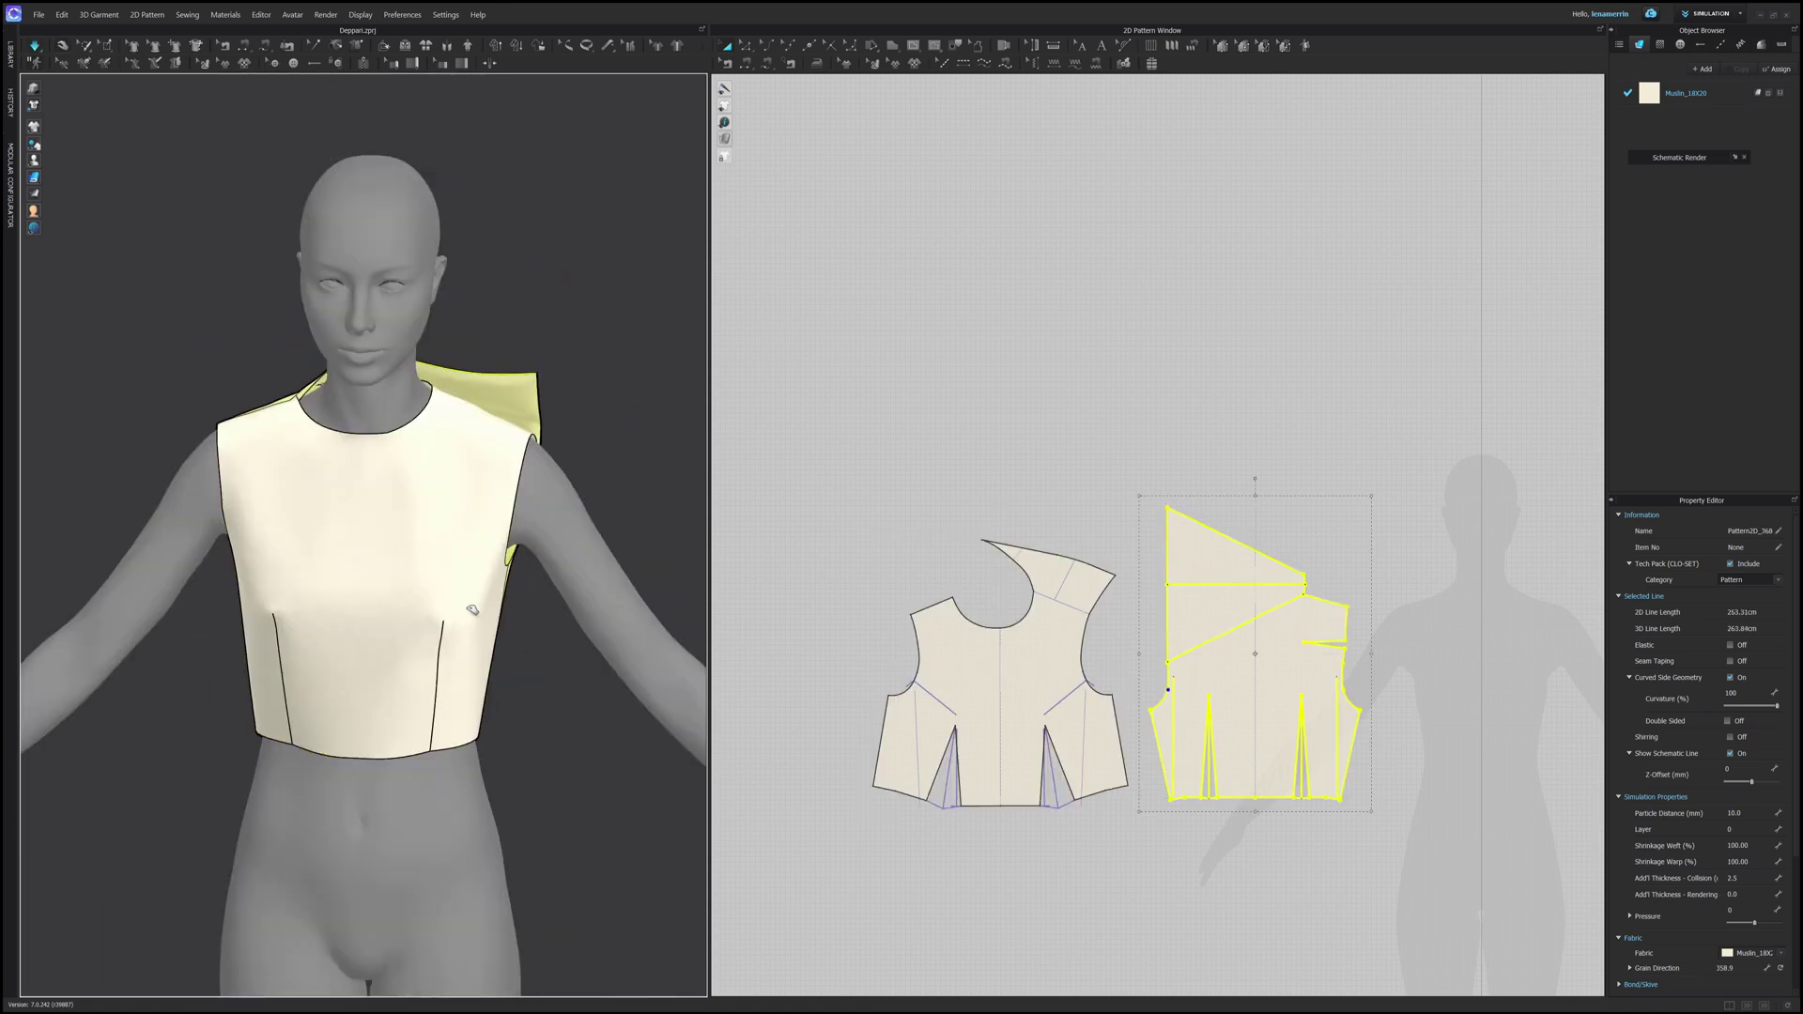
mouse_move(473, 596)
right_mouse_down()
mouse_move(588, 596)
mouse_move(477, 597)
right_mouse_up()
left_click(605, 423)
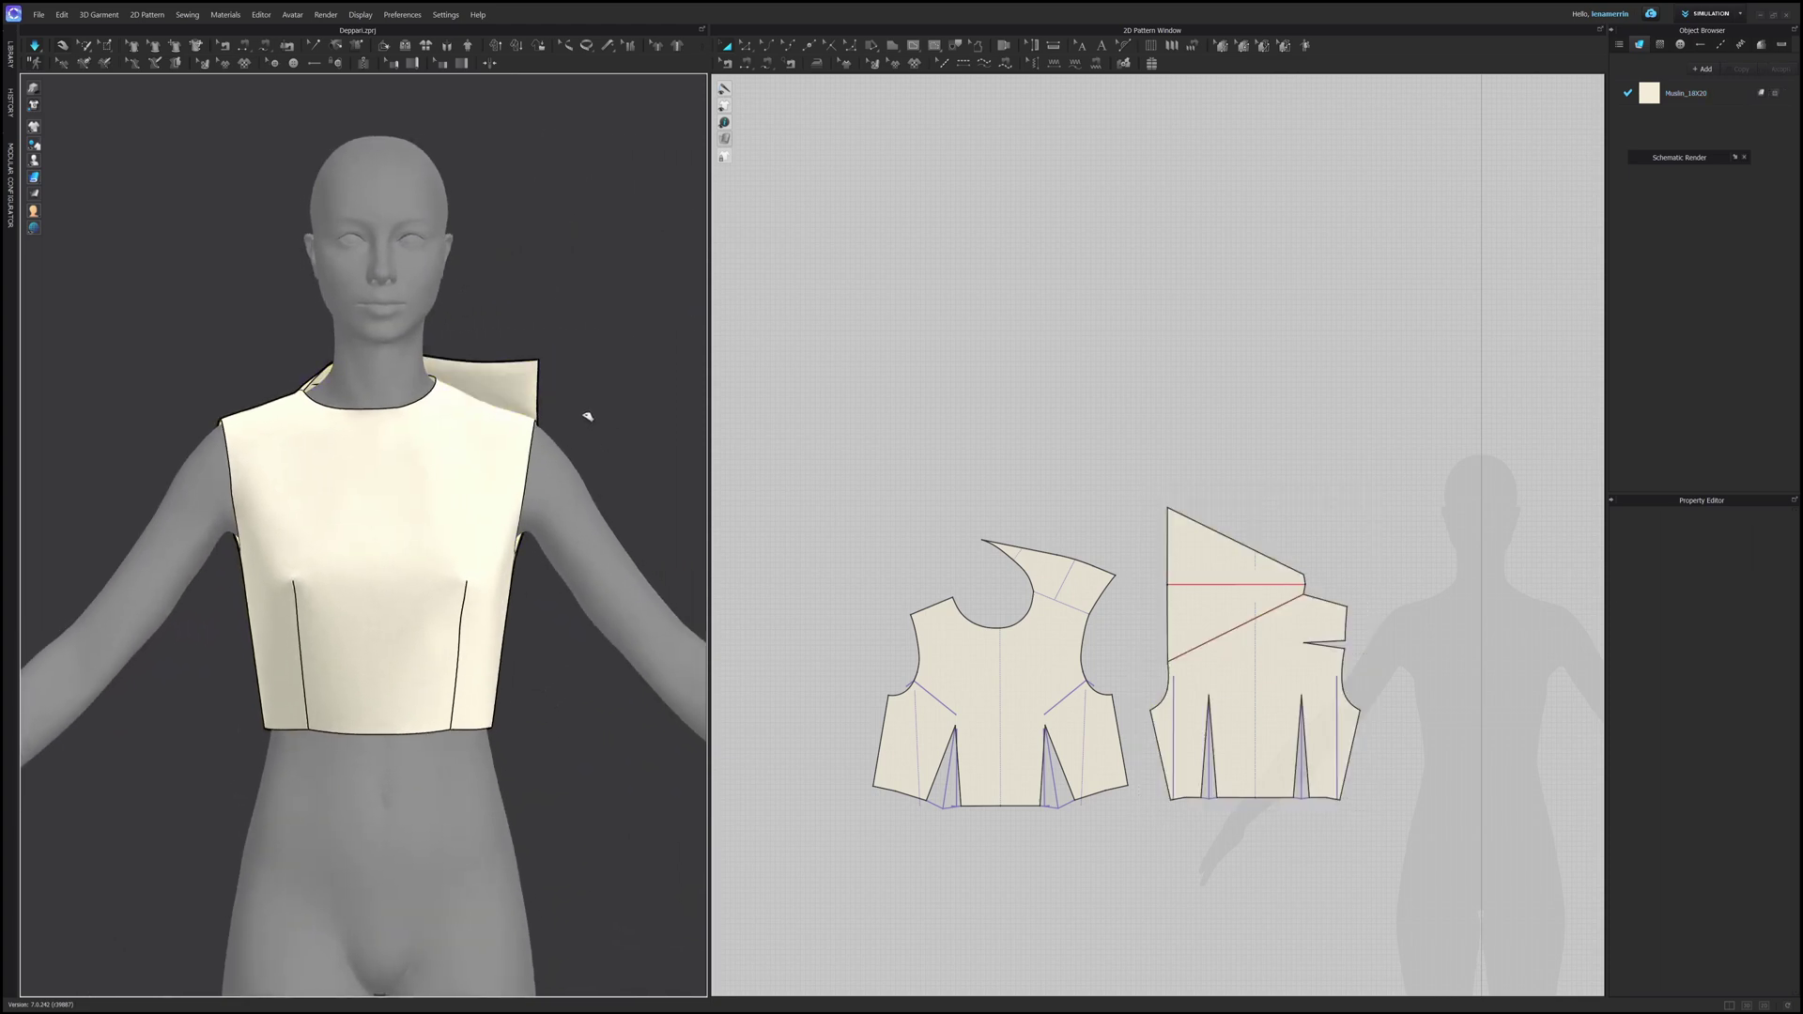